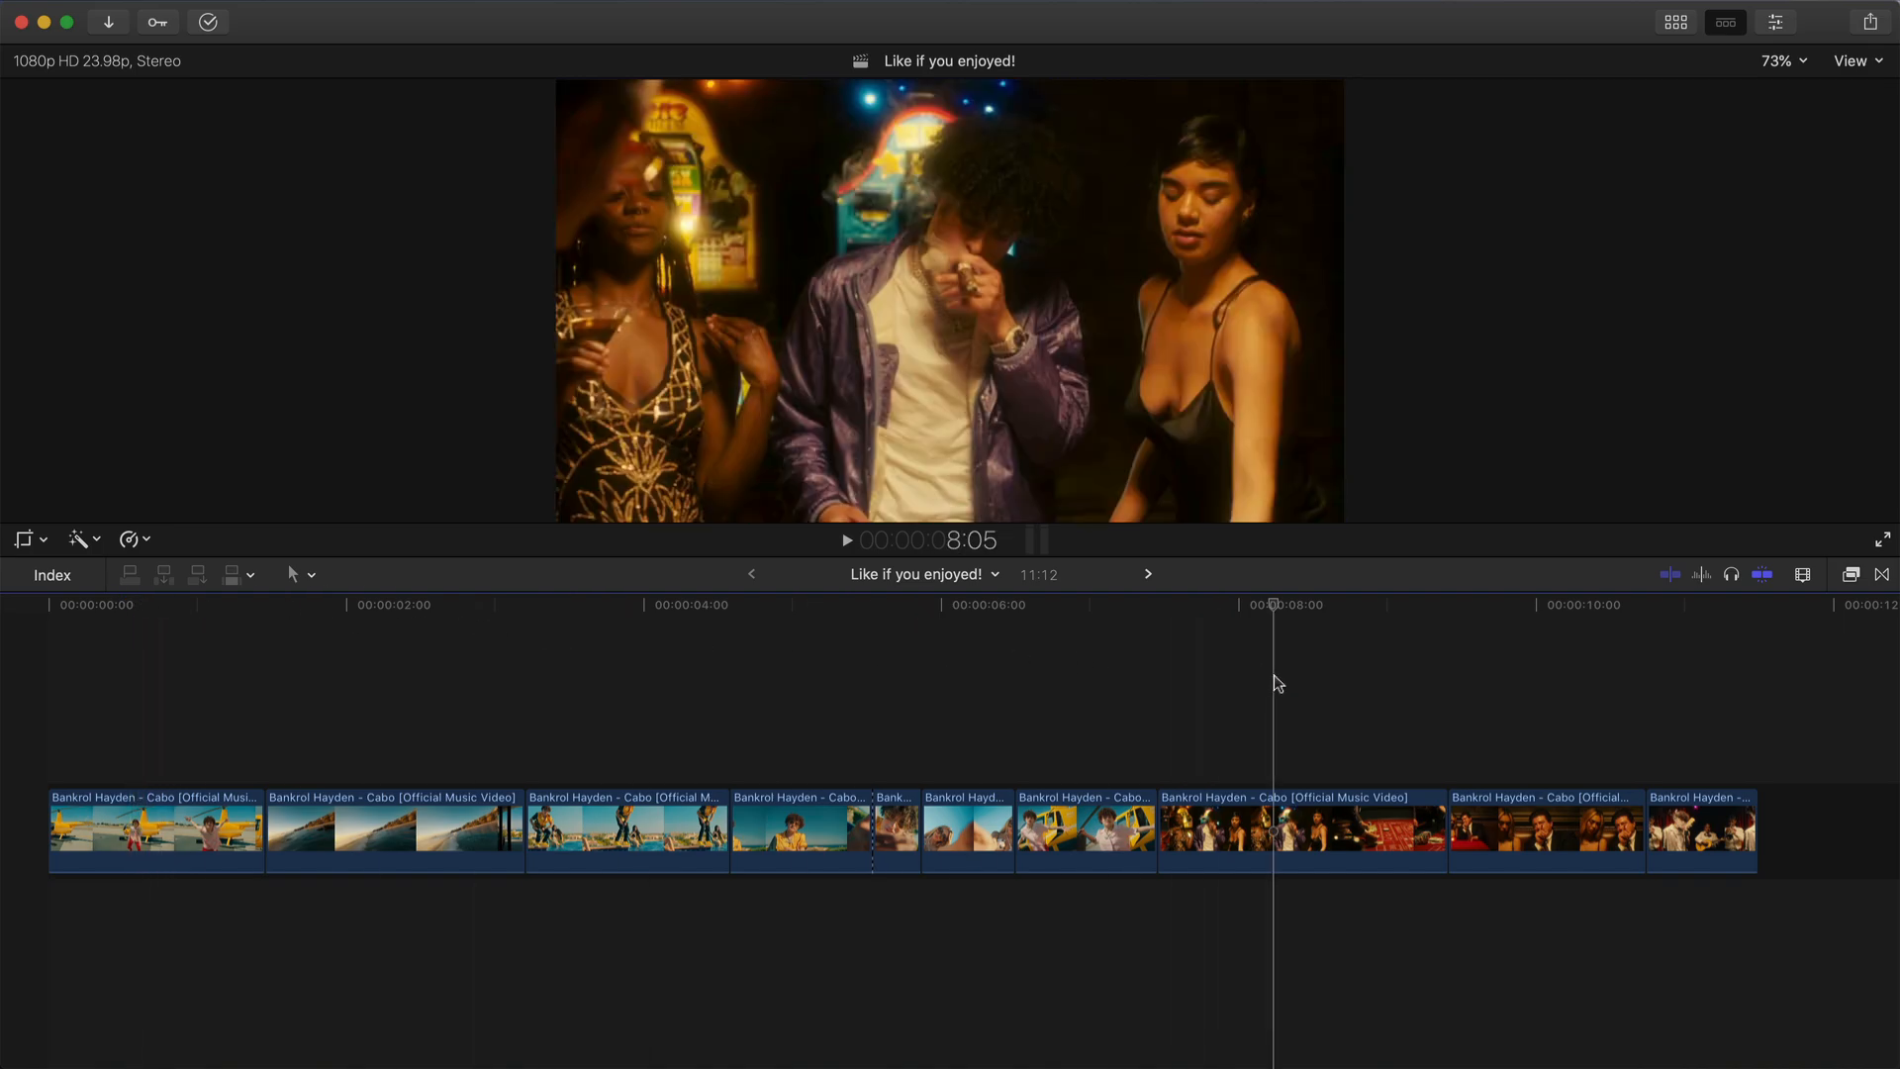
left_click(1331, 693)
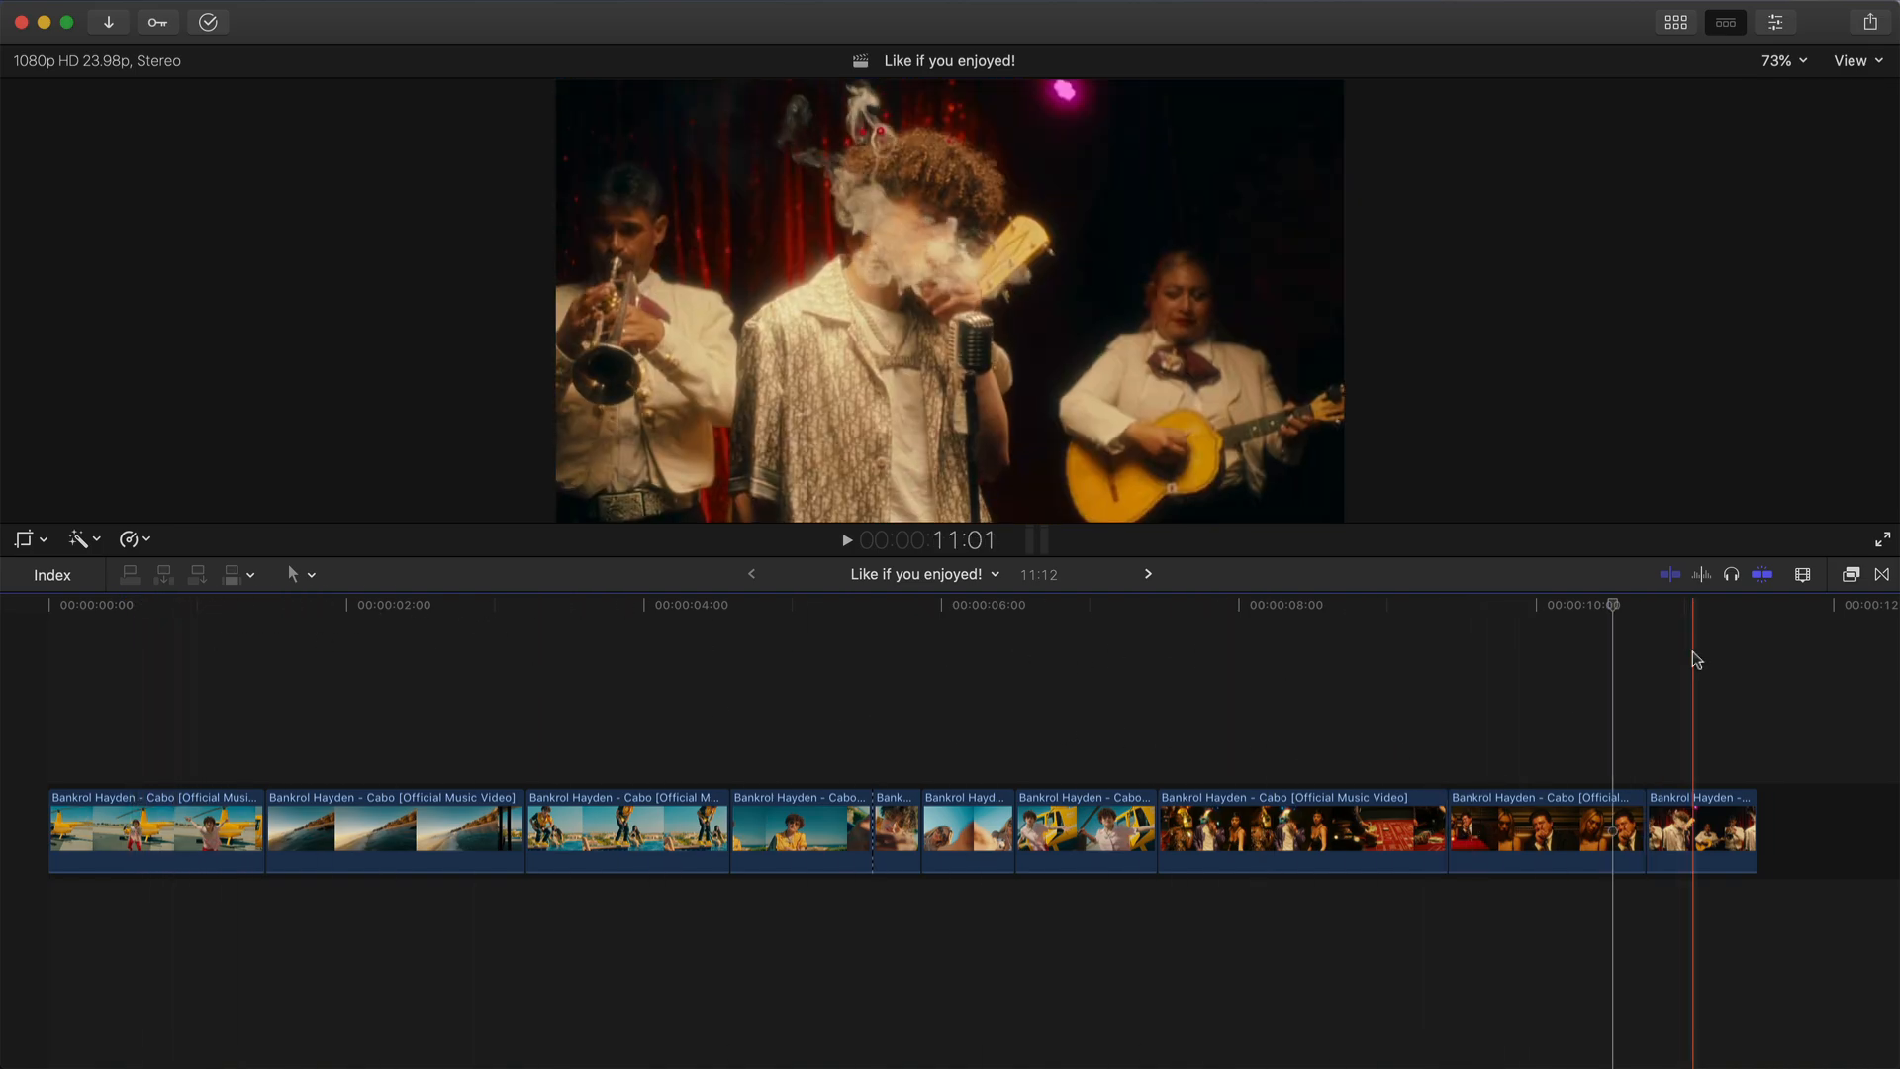
scroll(212, 717, "up", 3)
scroll(212, 717, "left", 3)
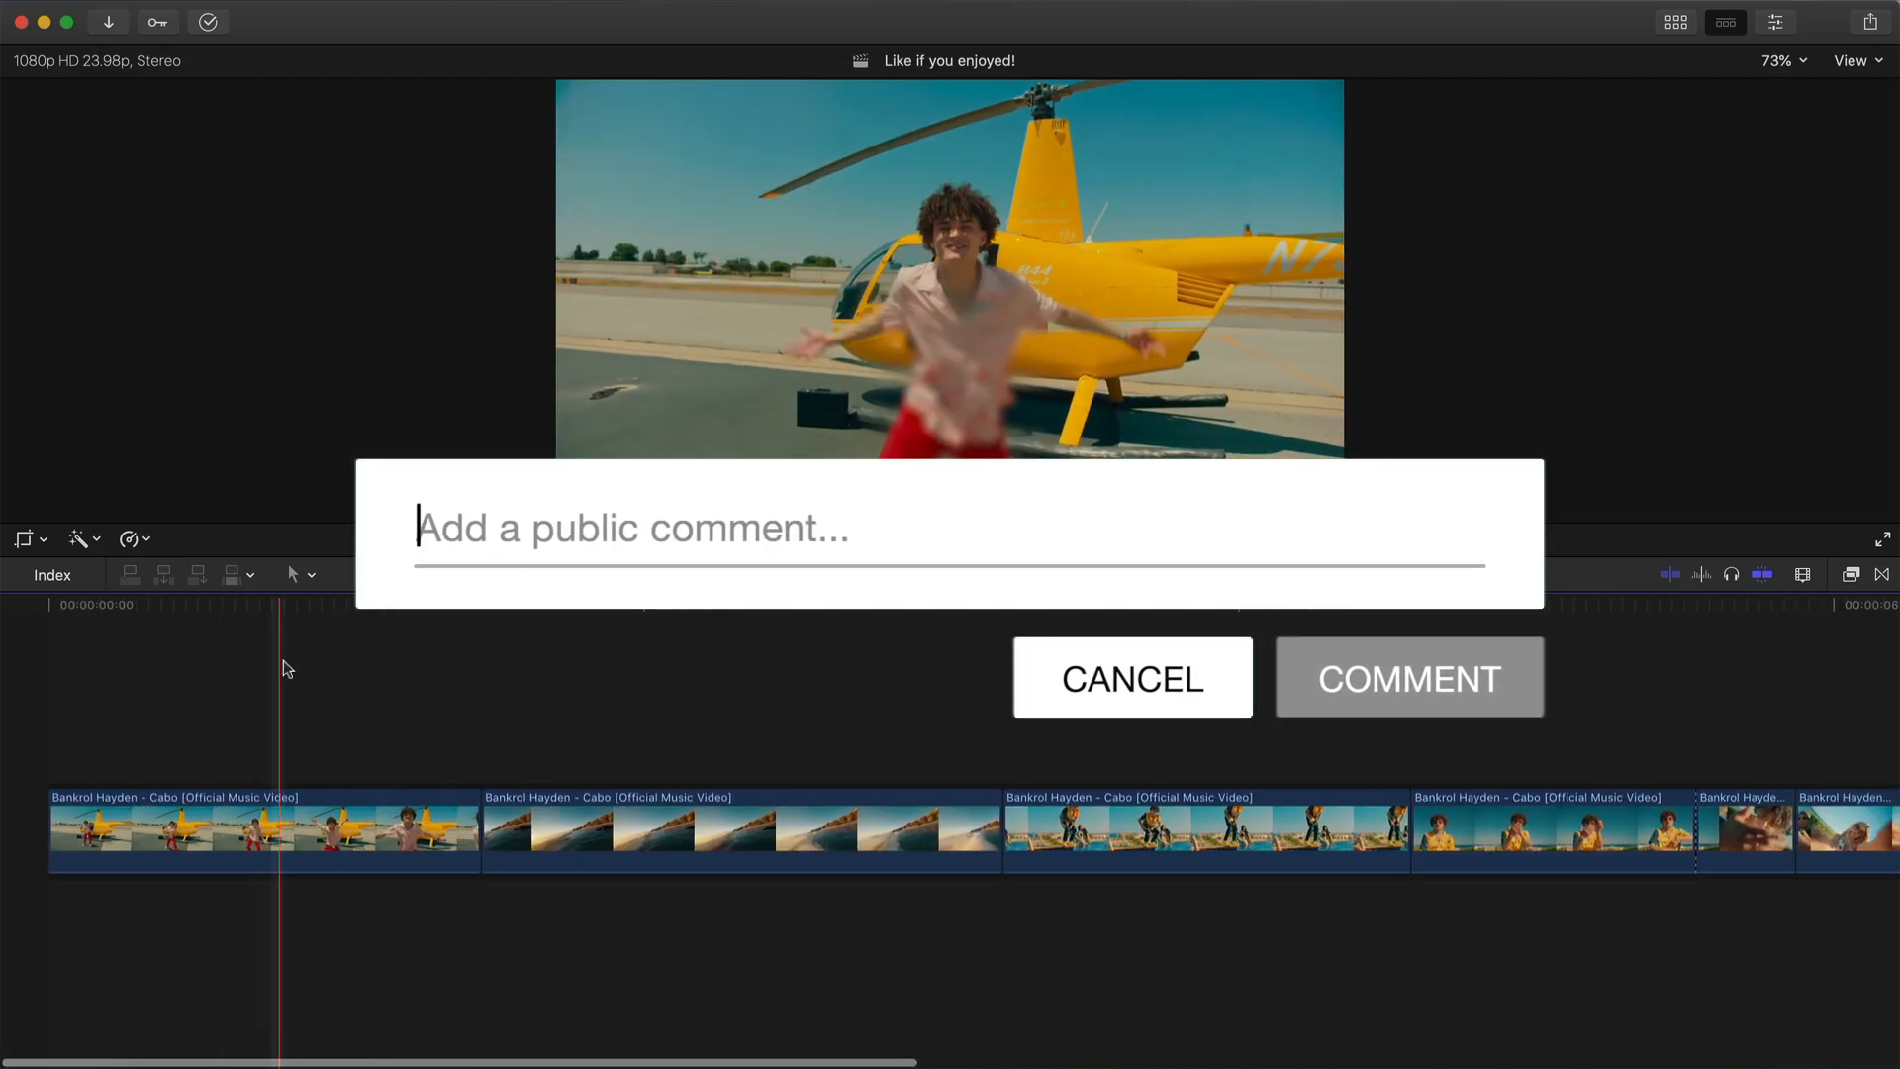
left_click(212, 612)
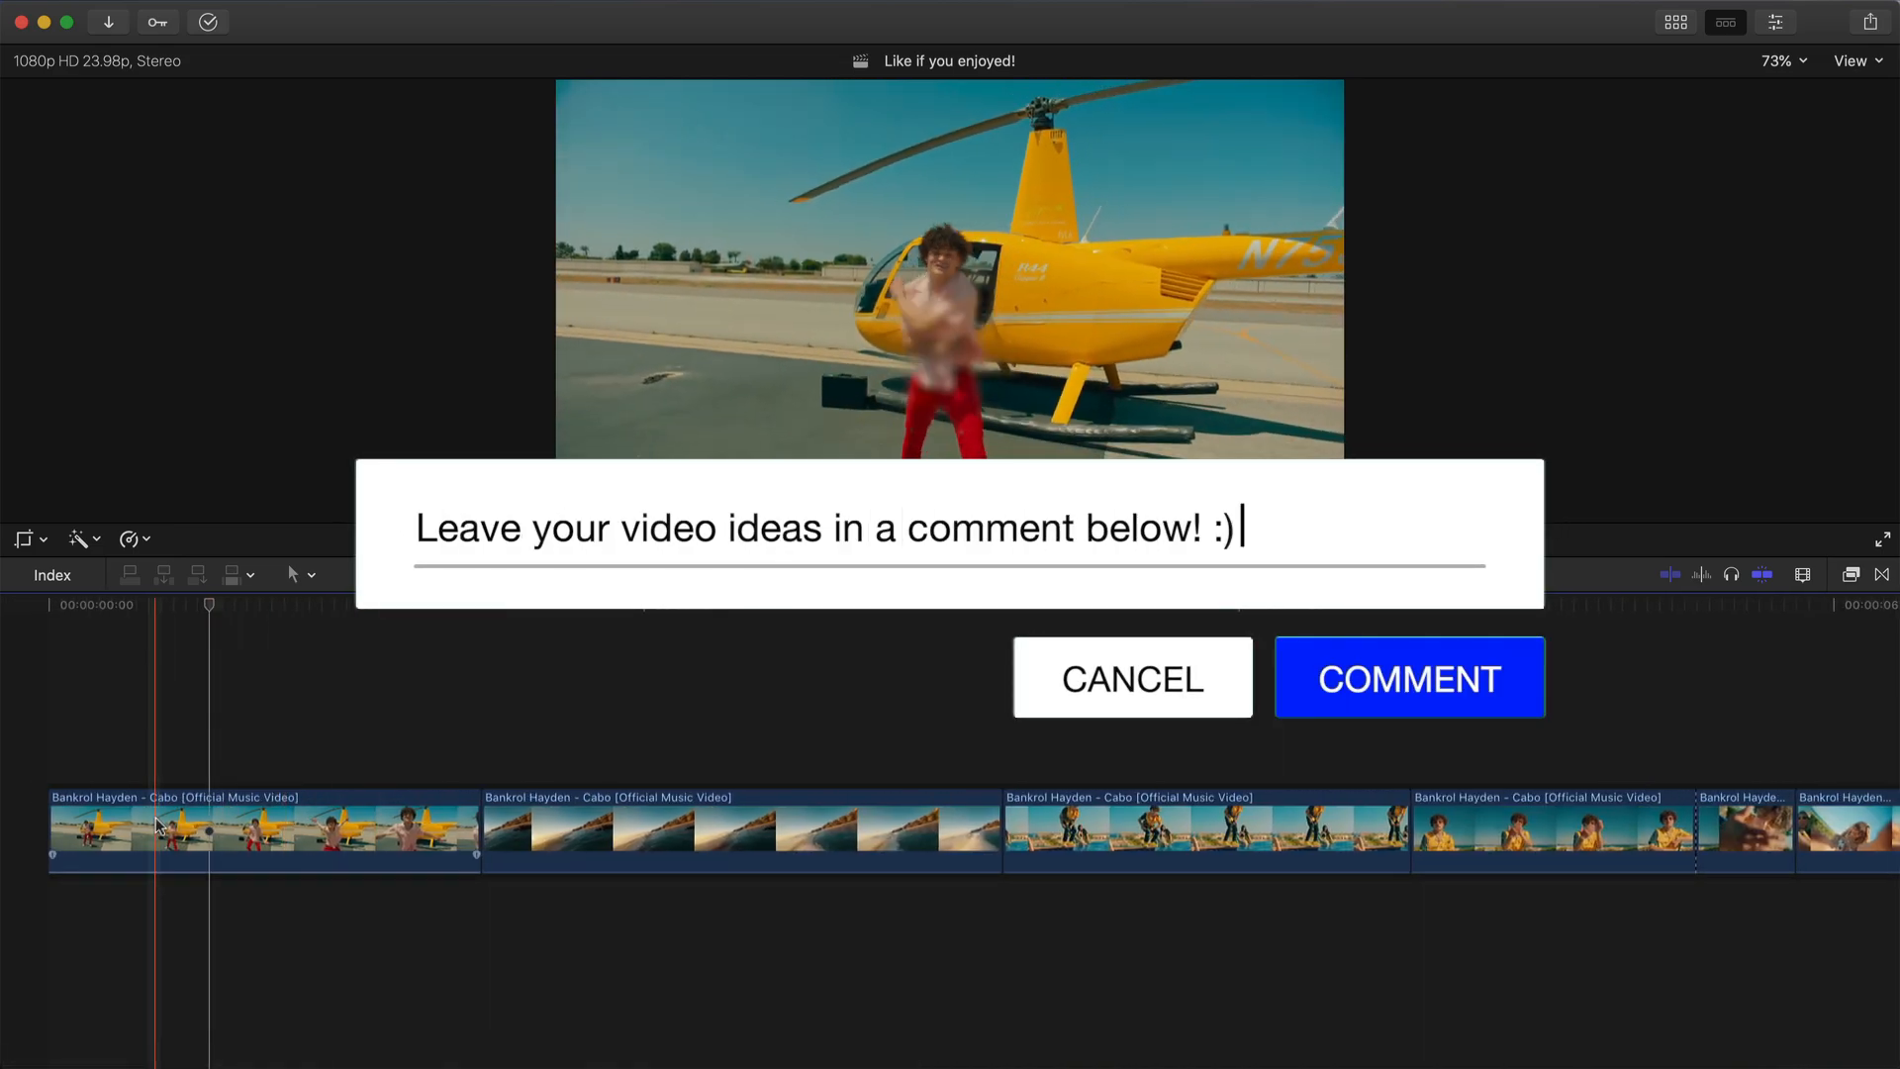
mouse_move(191, 616)
left_mouse_down()
mouse_move(437, 624)
mouse_move(204, 624)
mouse_move(400, 644)
mouse_move(171, 631)
left_mouse_up()
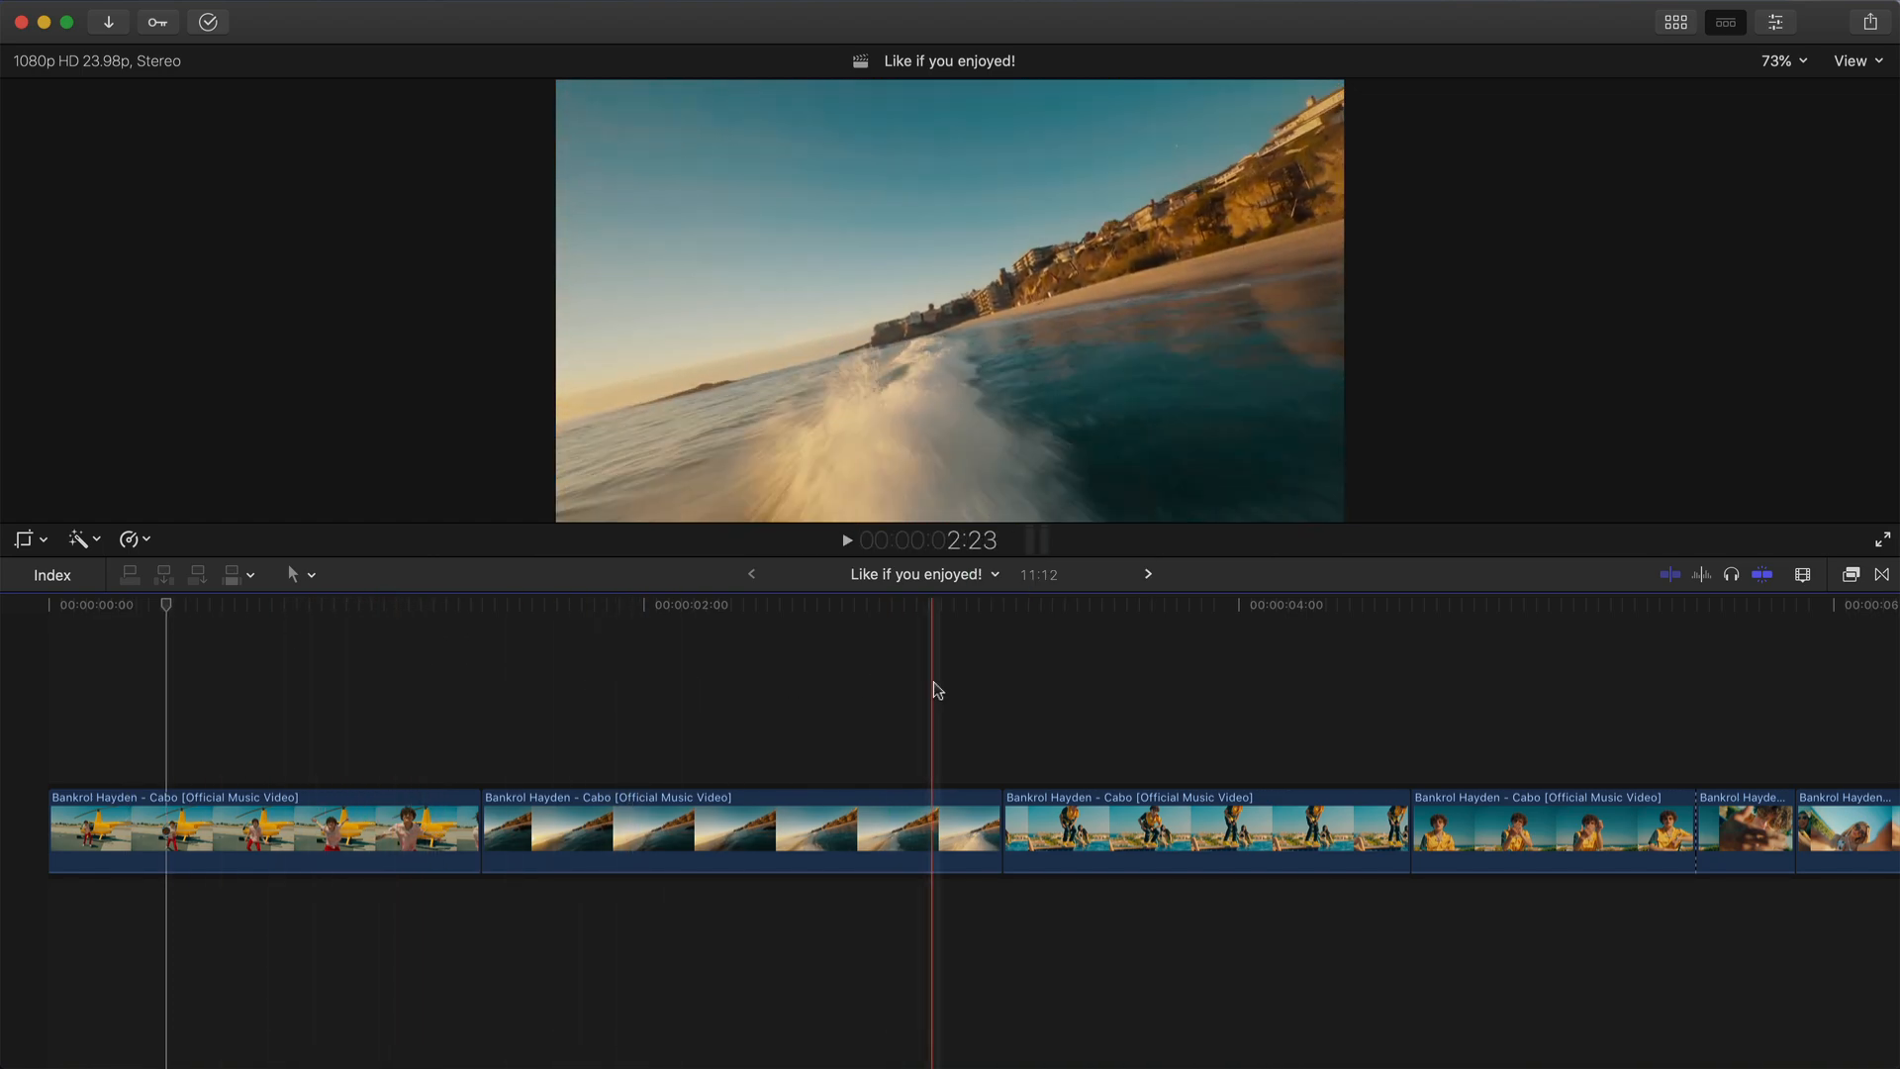
left_click(233, 692)
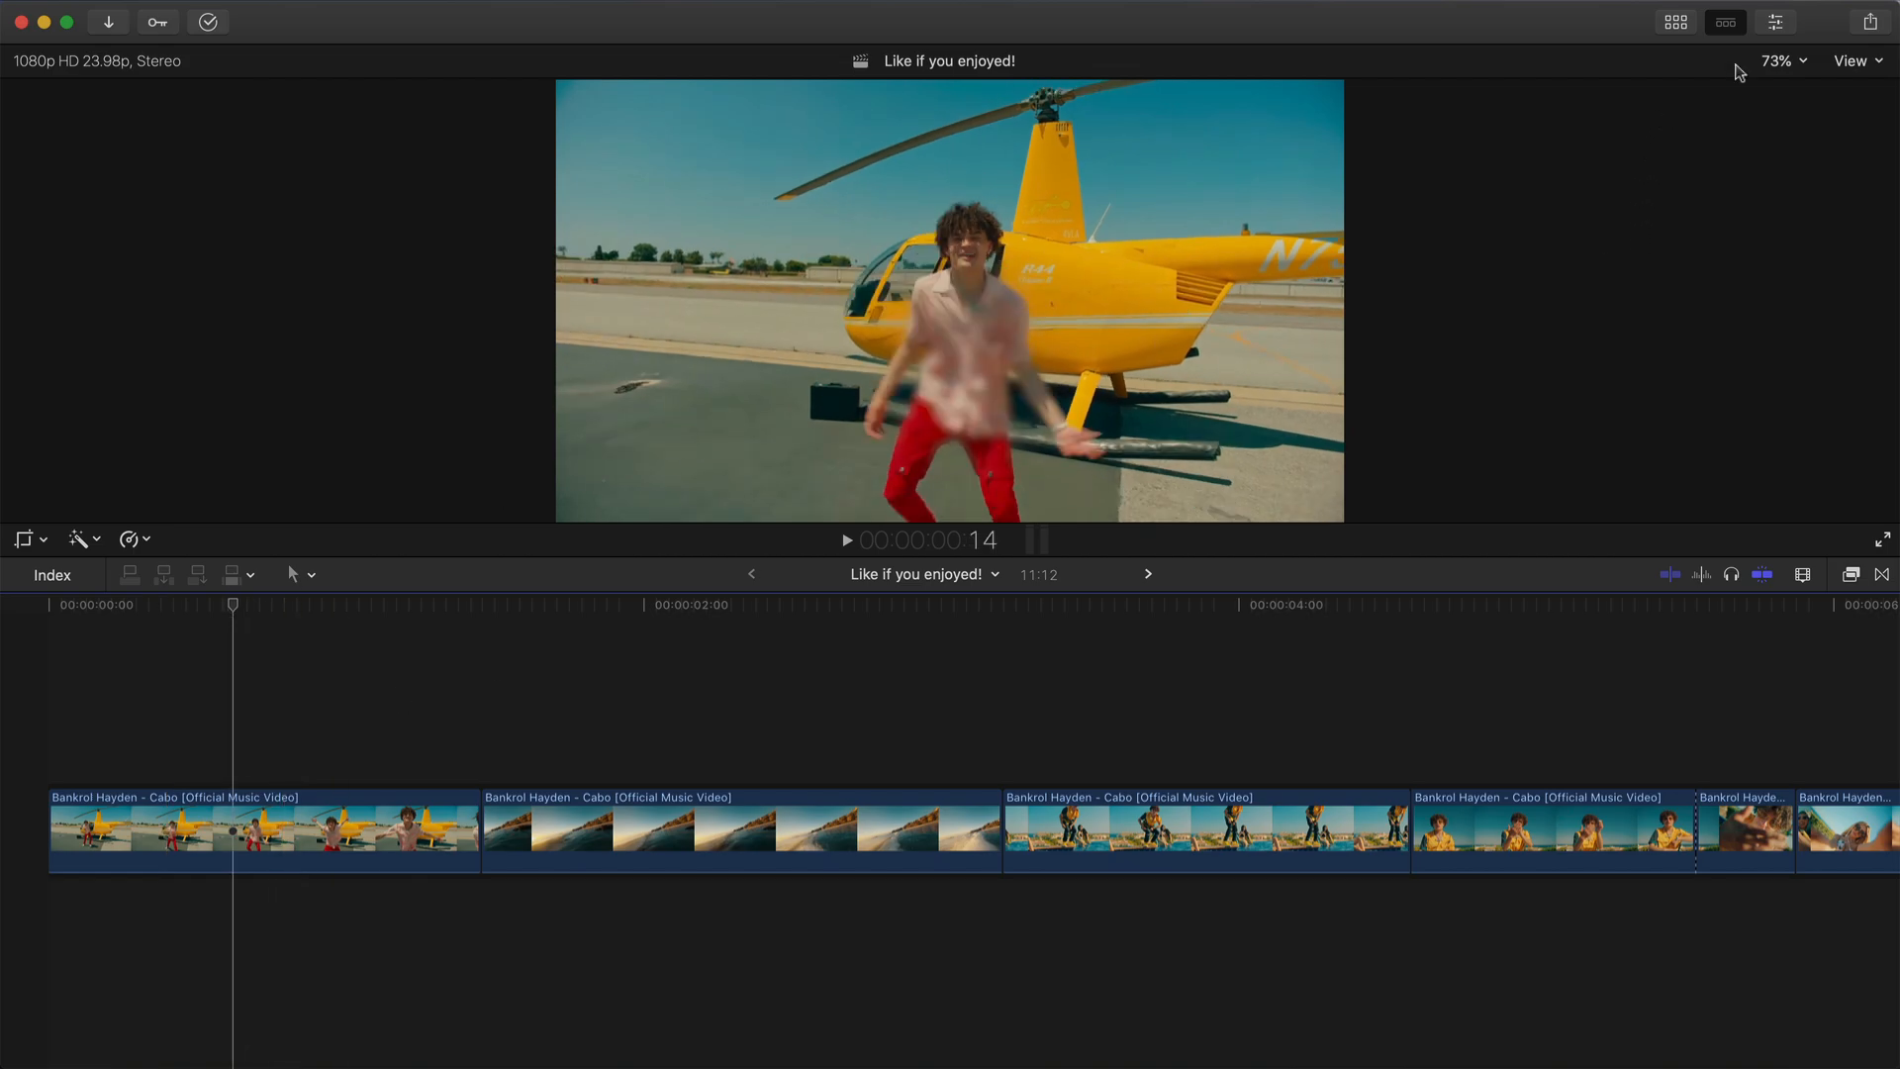
- Show the inspector and look through the BadAss Fx 4 effects and the BadAss Transition 4 transitions
left_click(1777, 22)
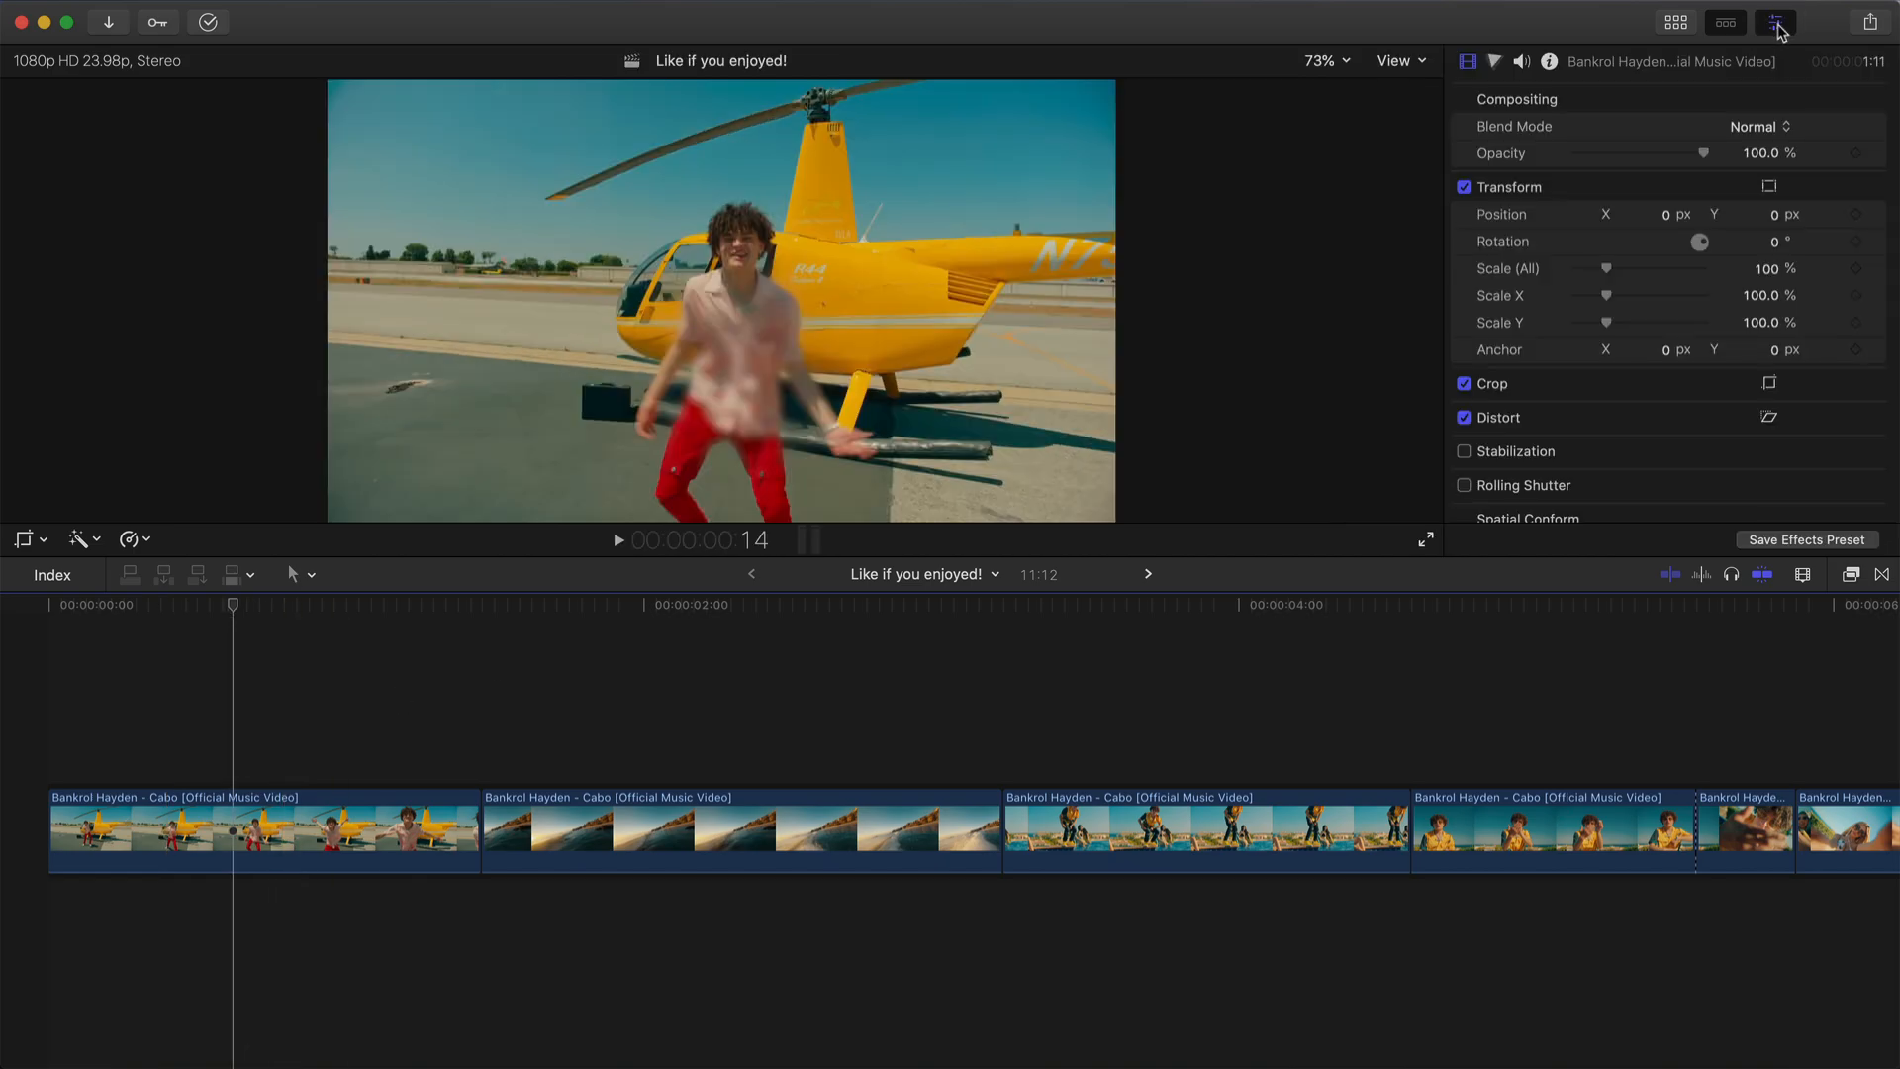
left_click(1852, 575)
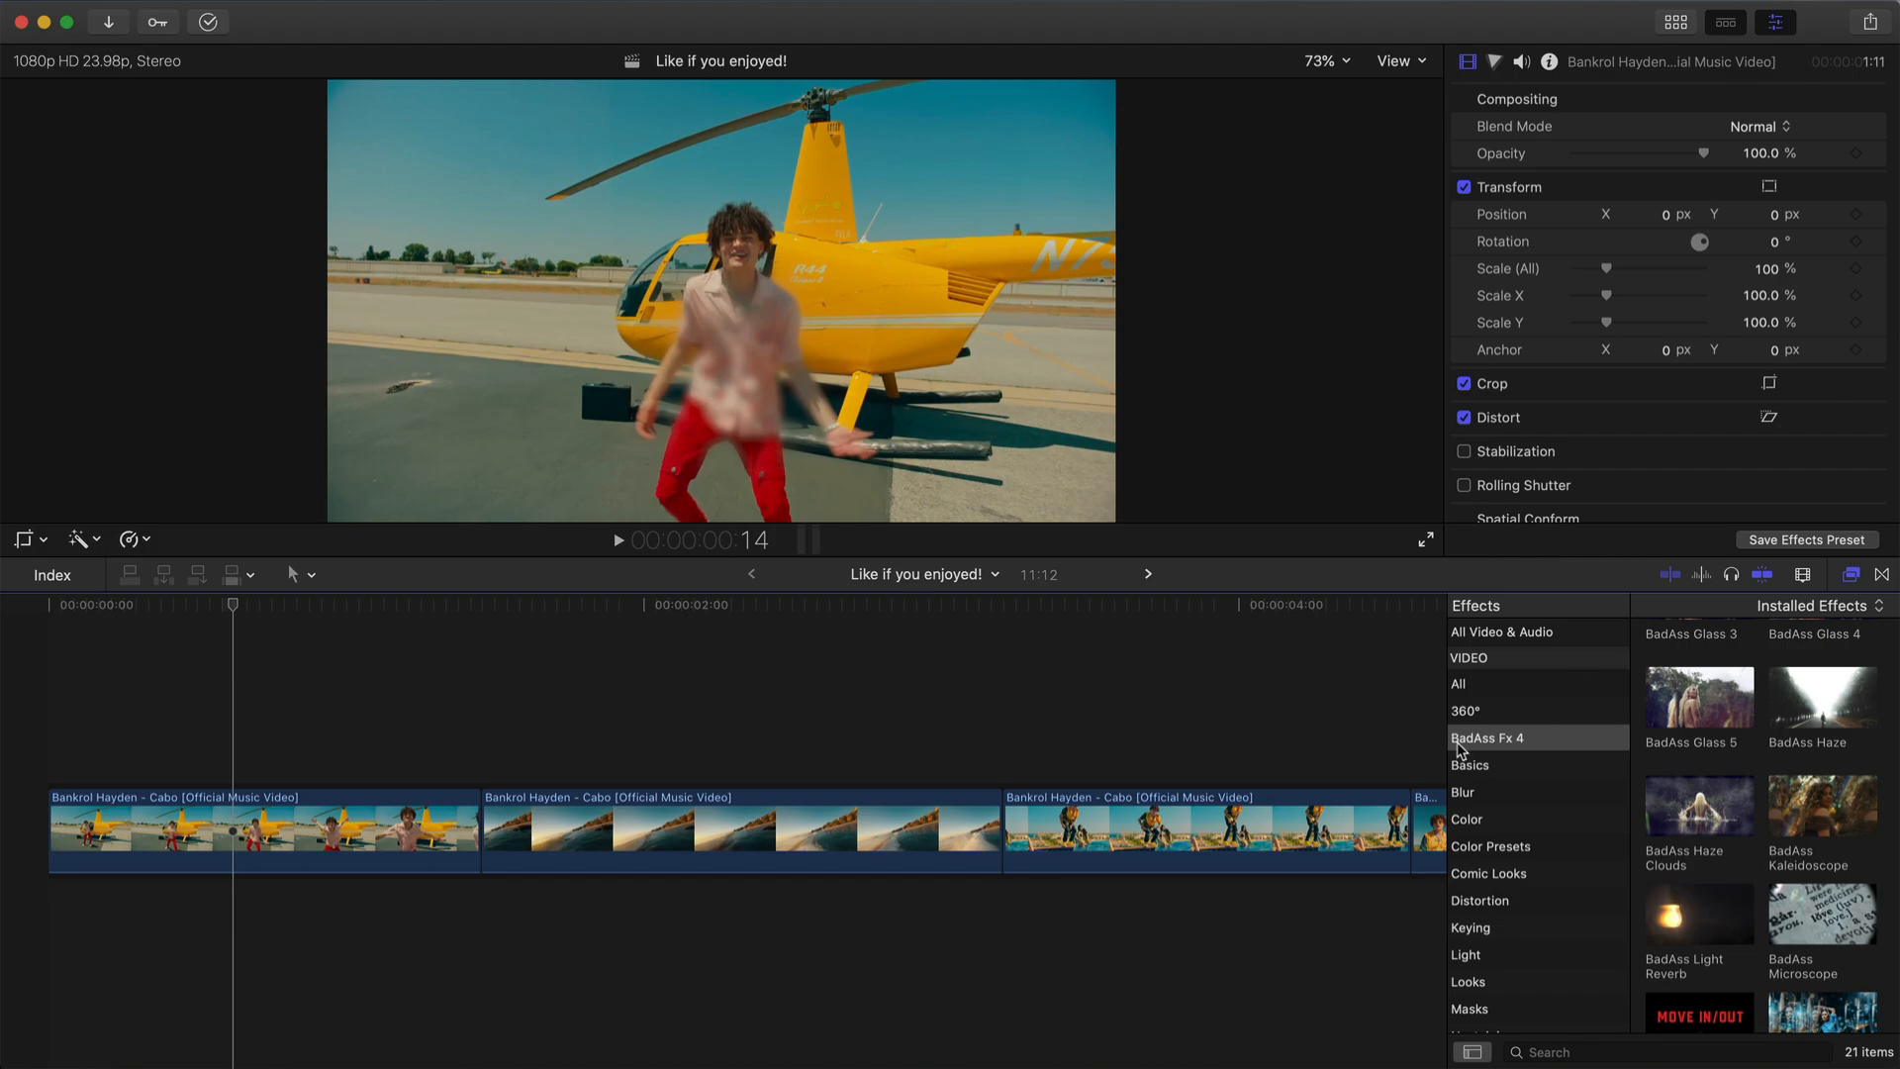
scroll(1663, 730, "down", 5)
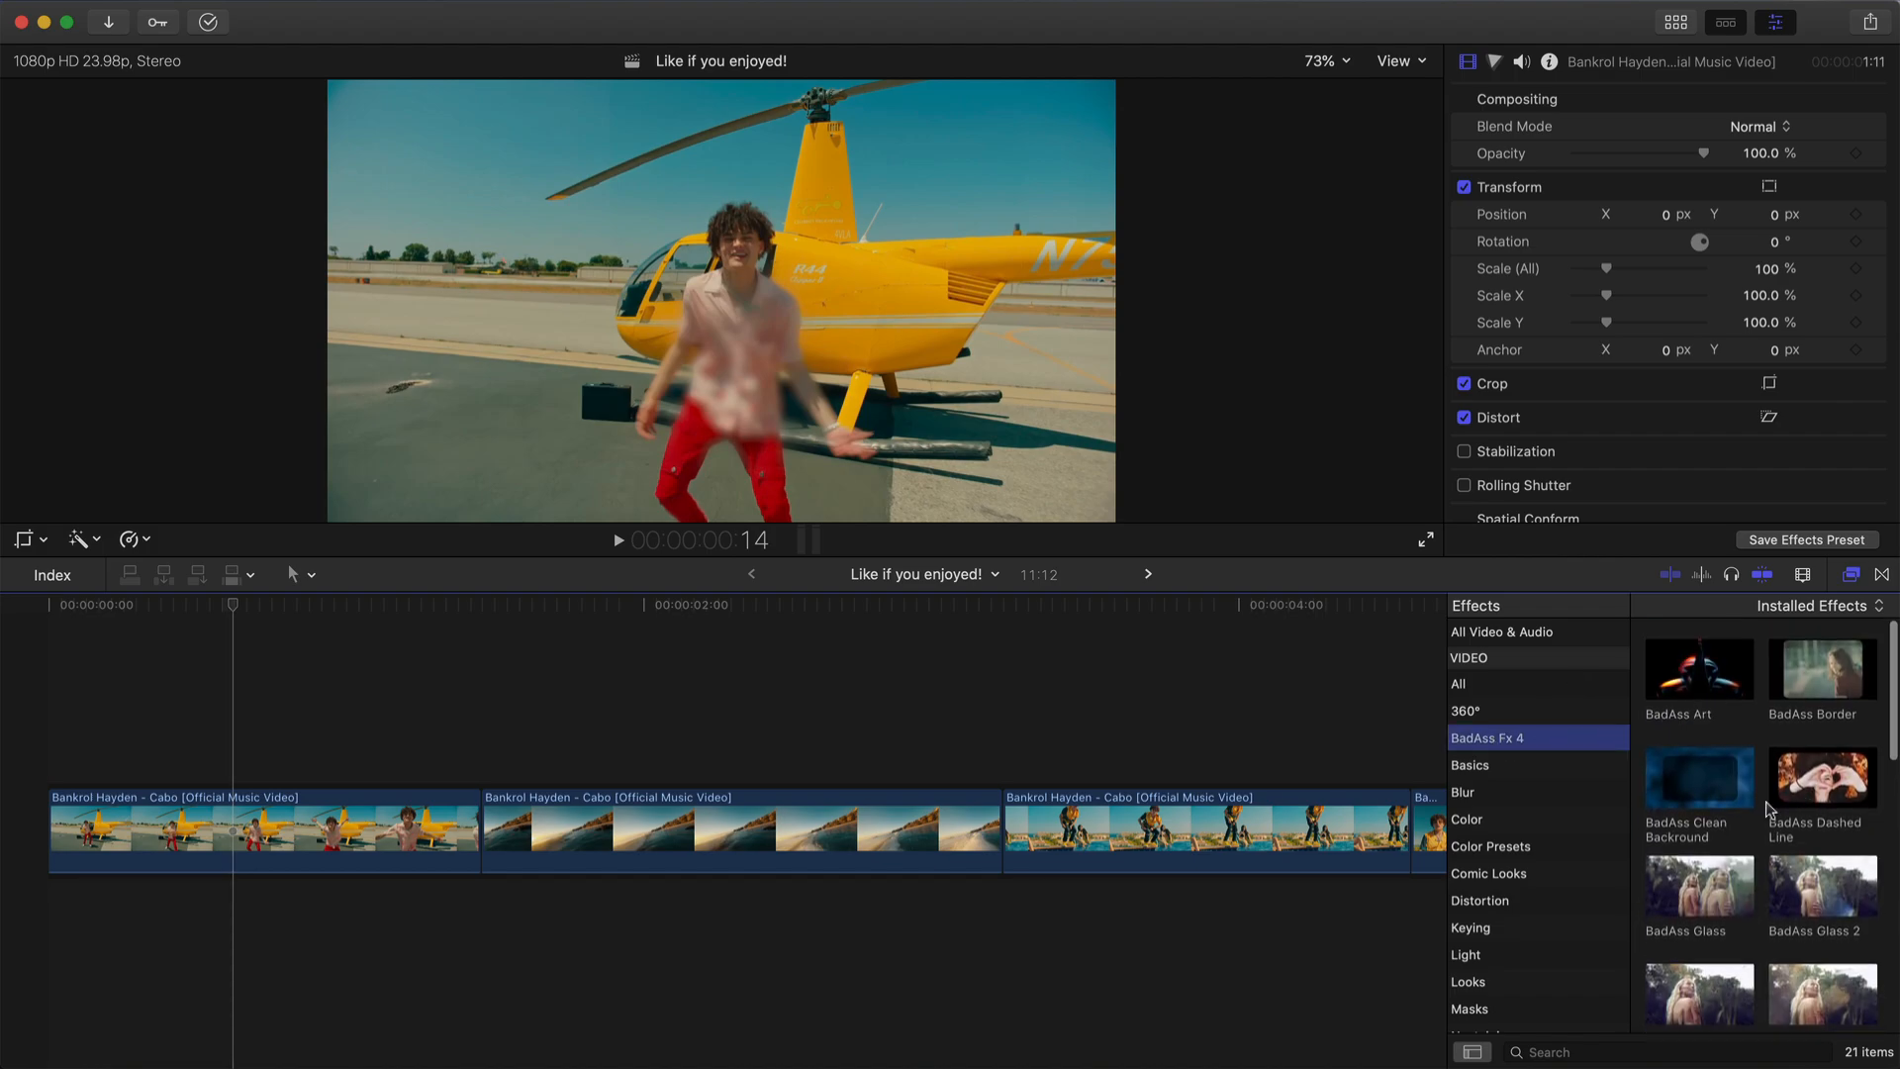
scroll(1780, 838, "up", 5)
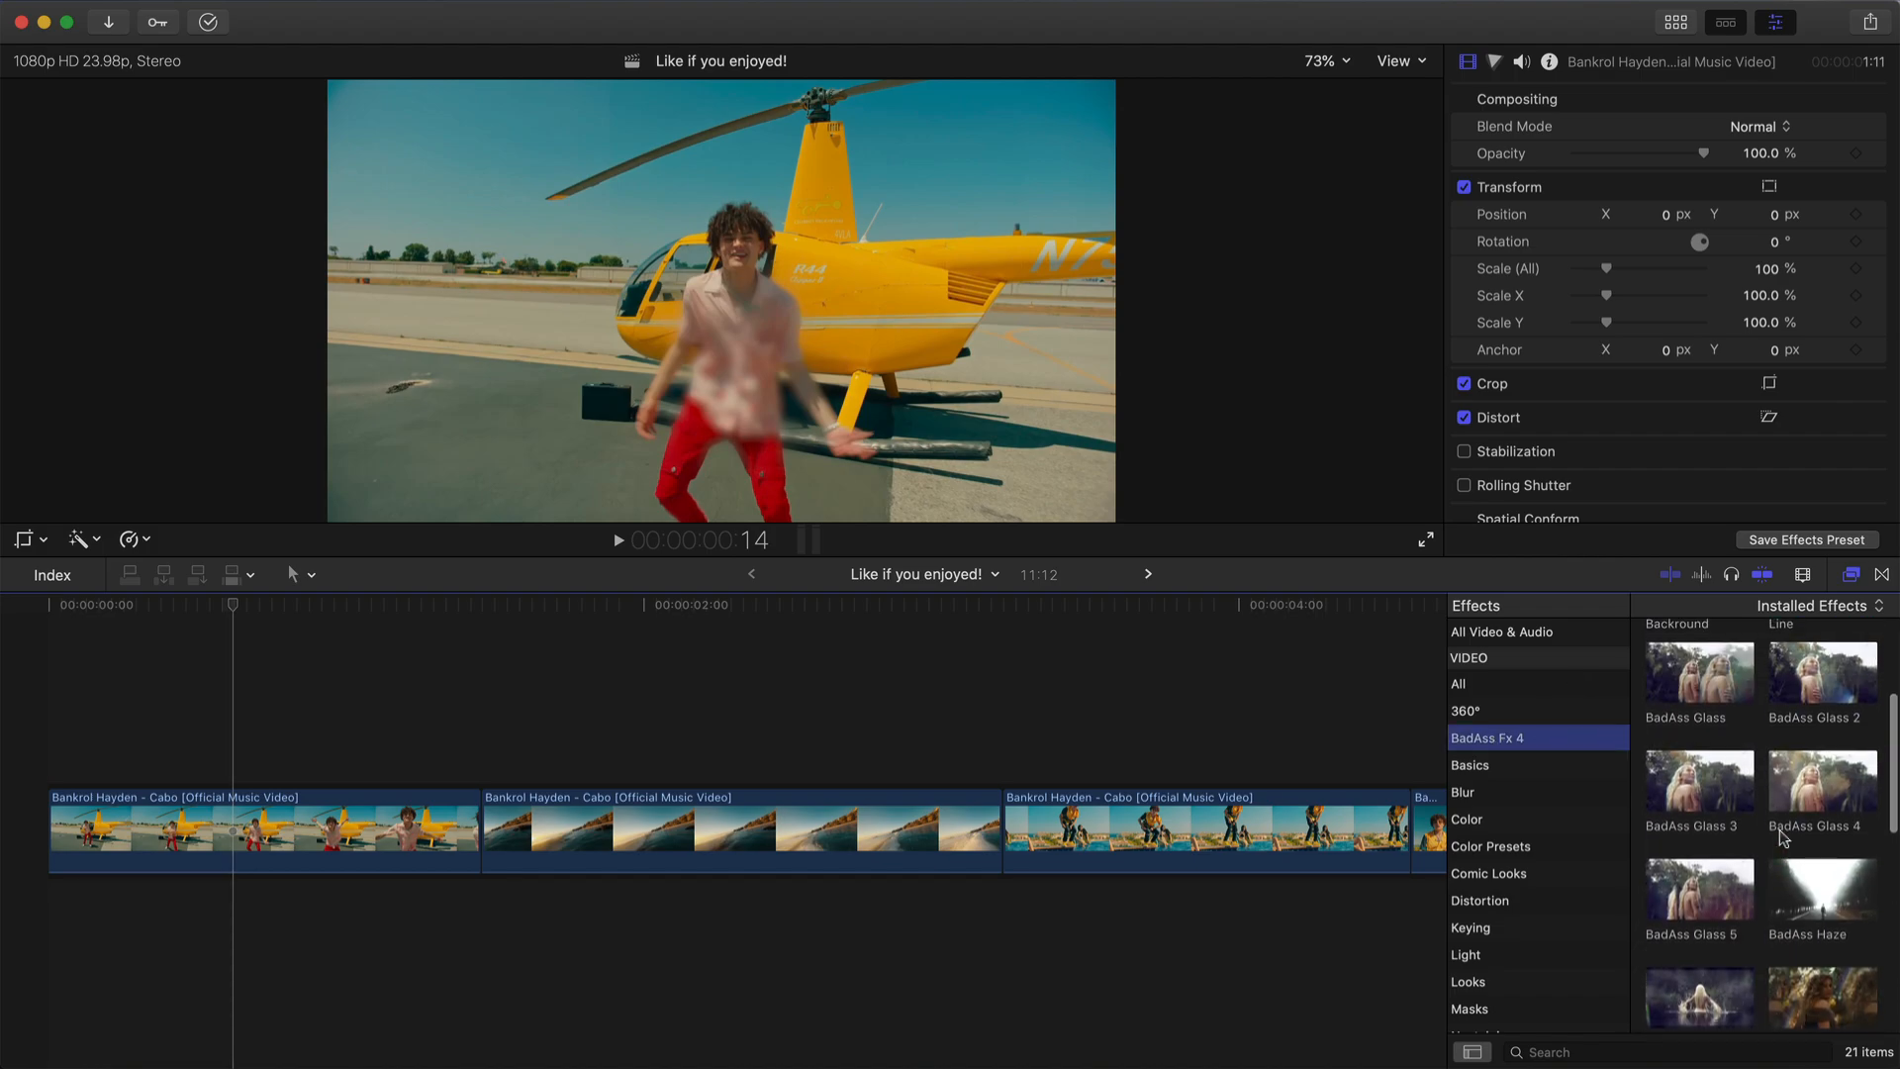
left_click(1881, 576)
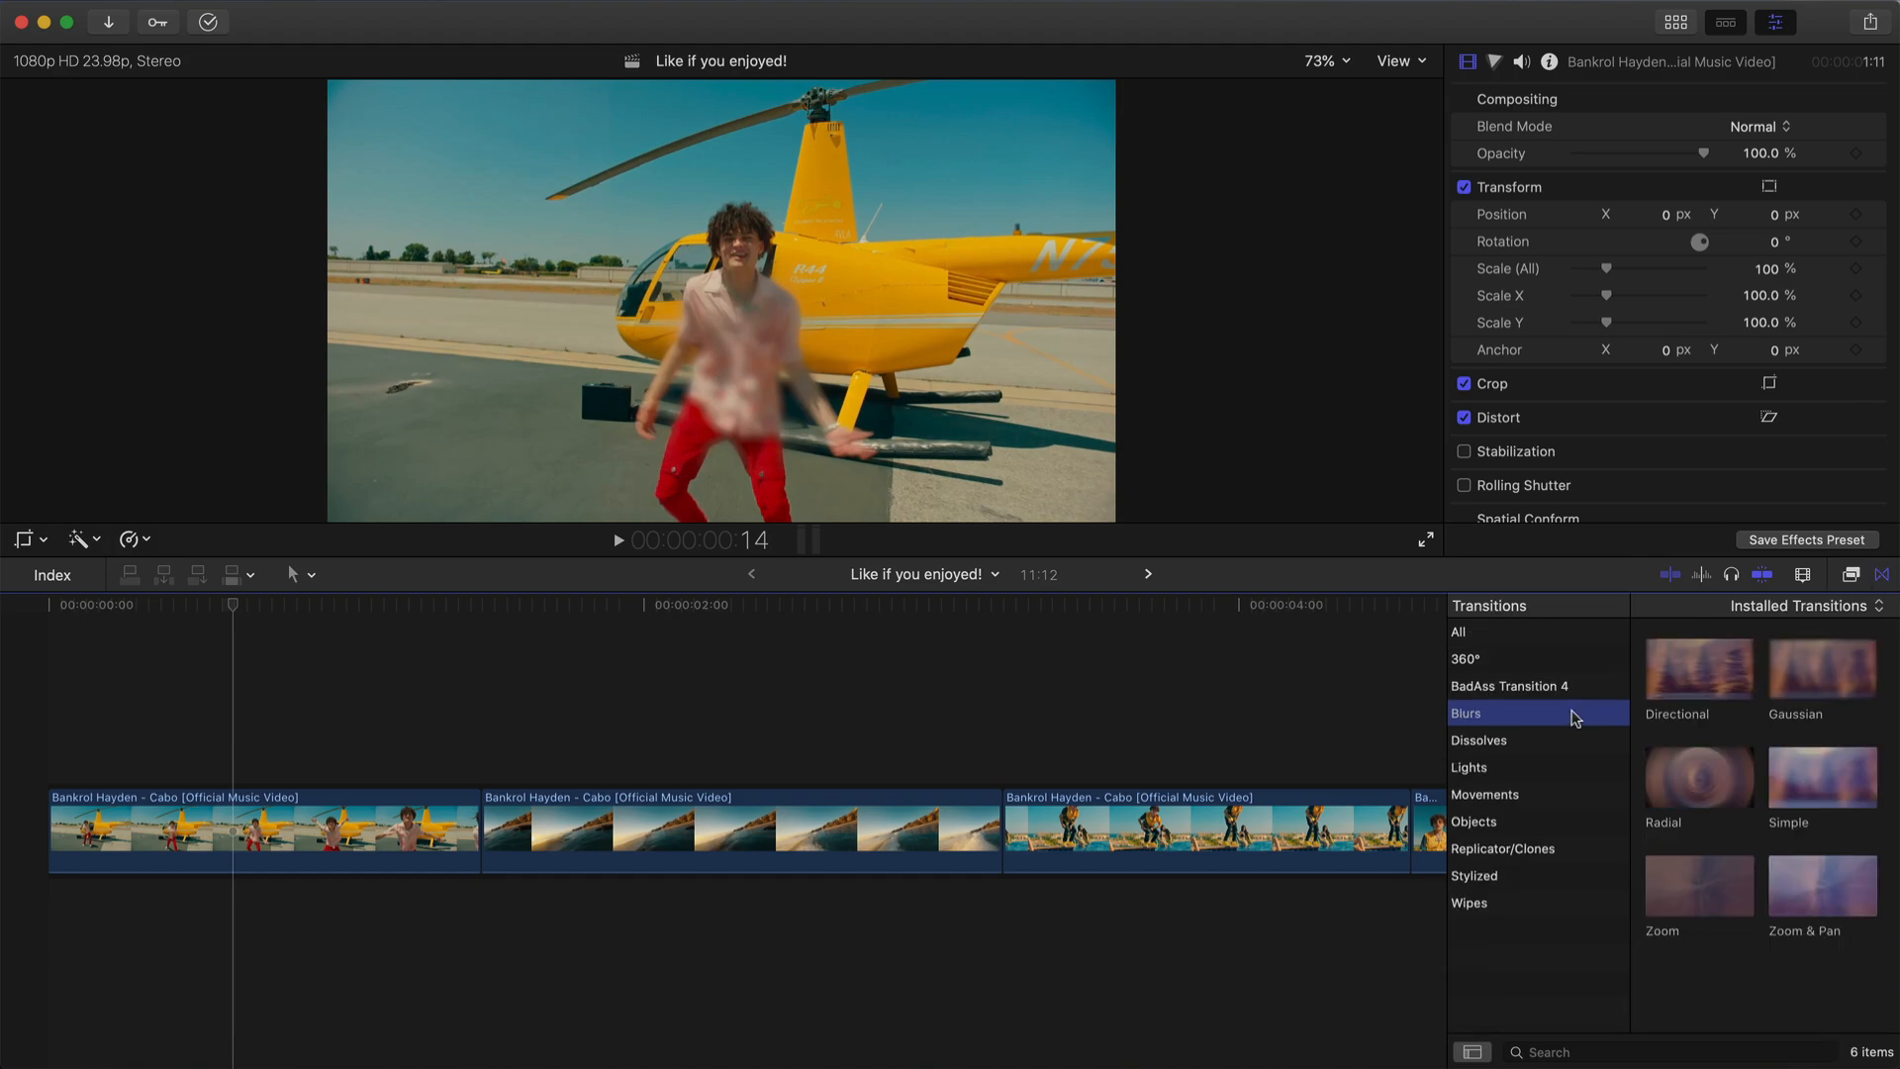
left_click(1516, 687)
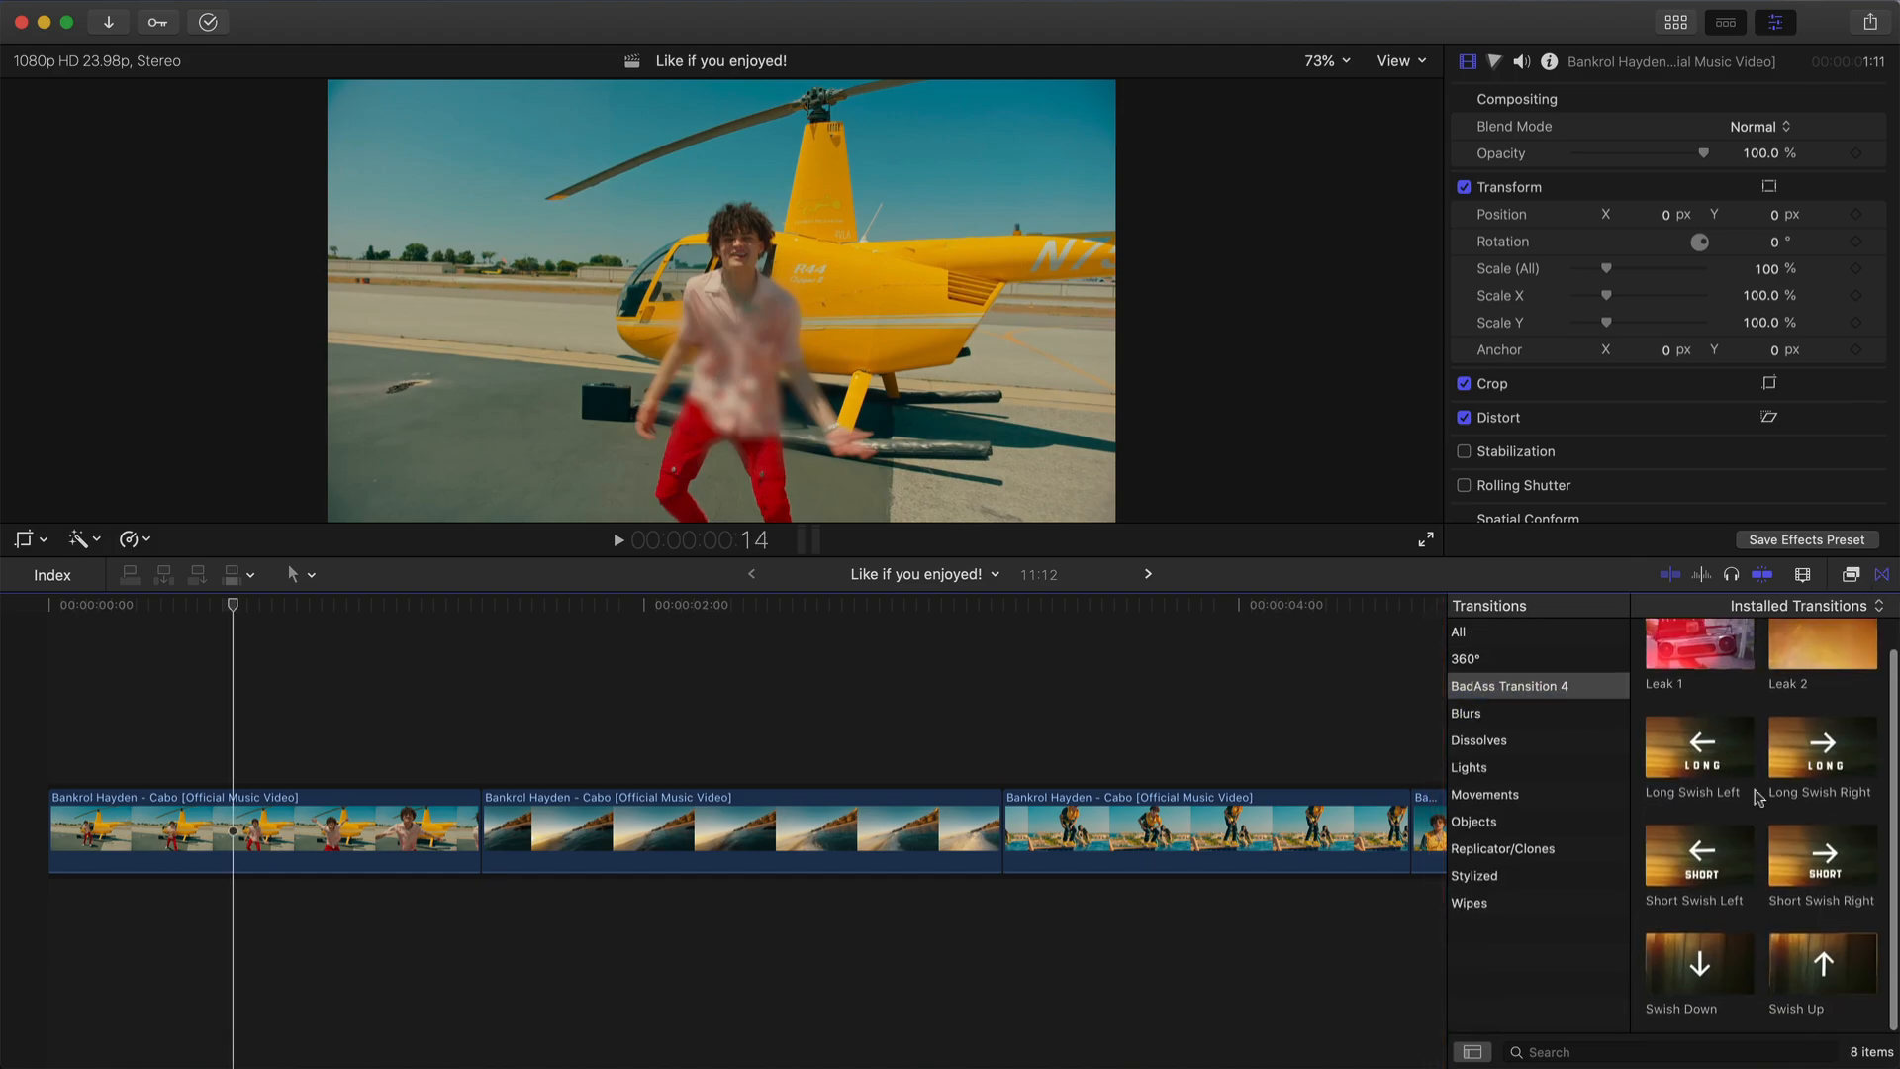
- Show the media browser and view the titles in the BadAss Titles category
left_click(1671, 23)
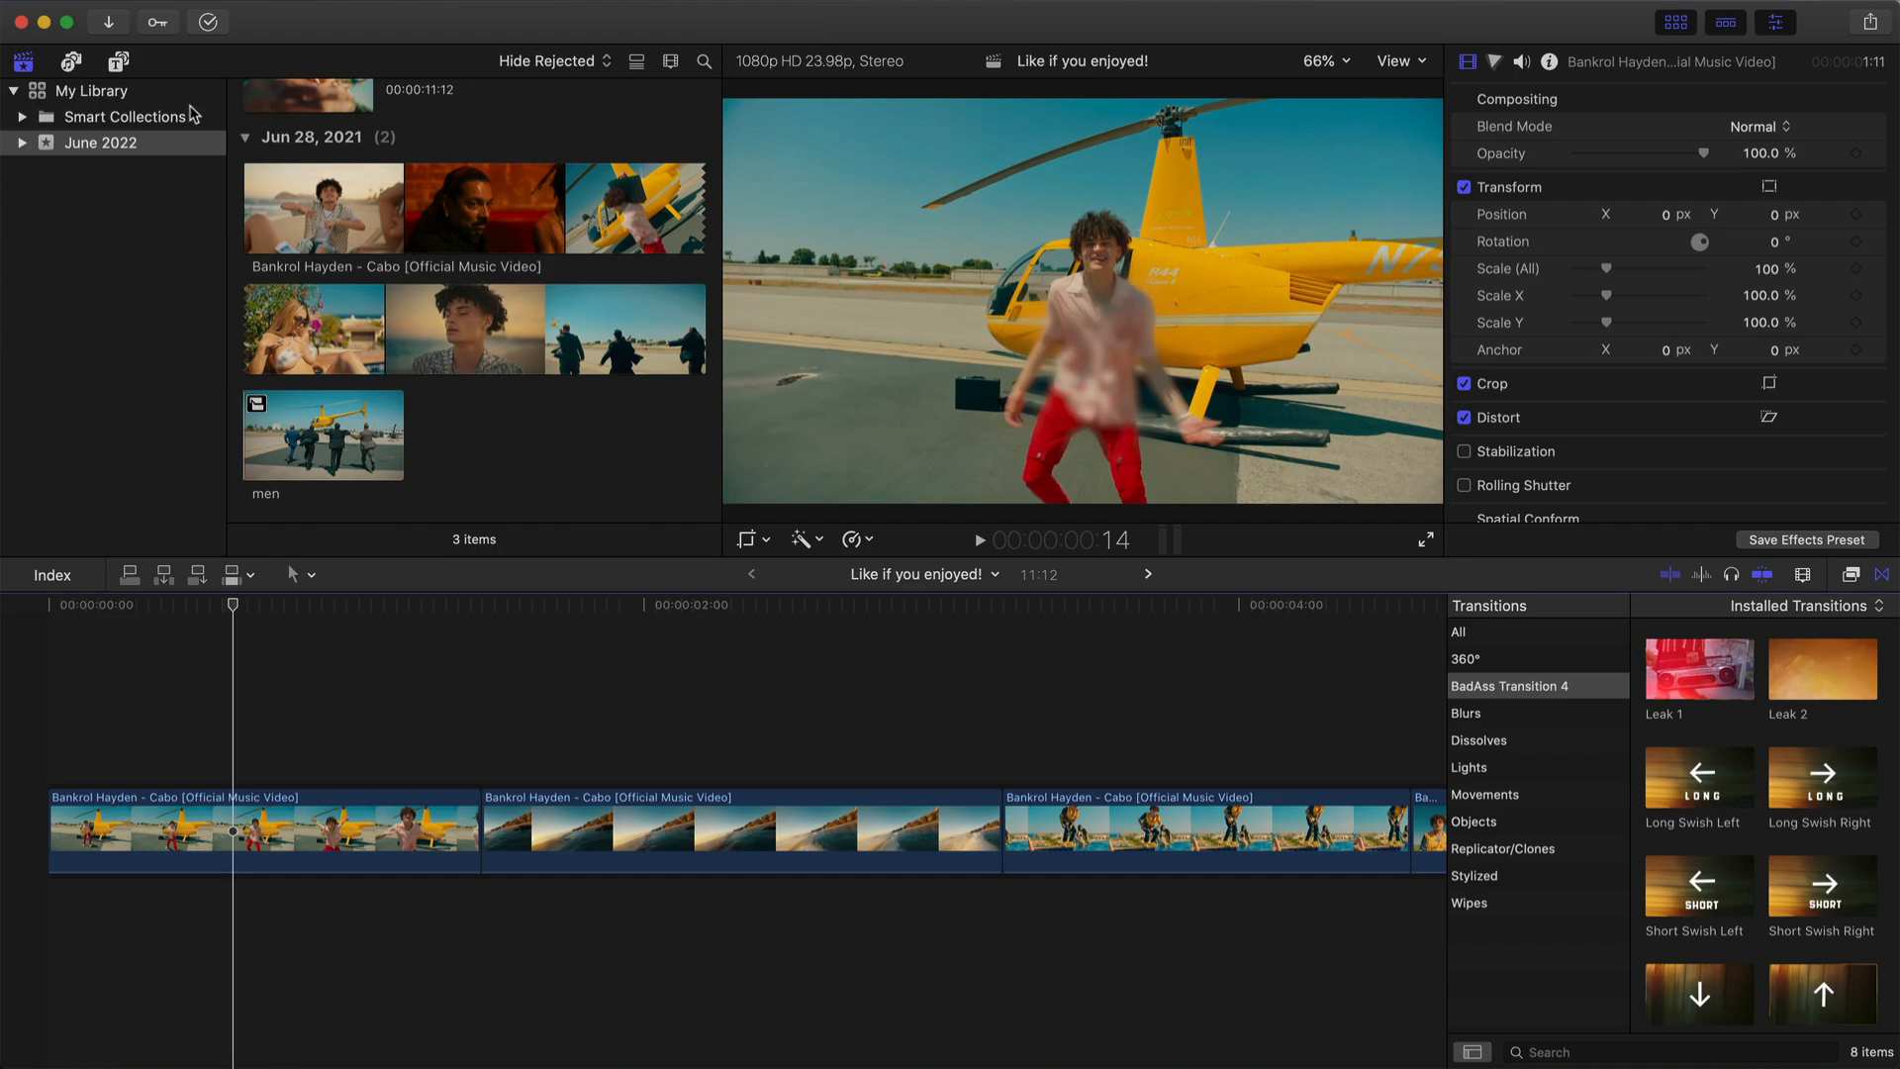
left_click(118, 61)
left_click(110, 202)
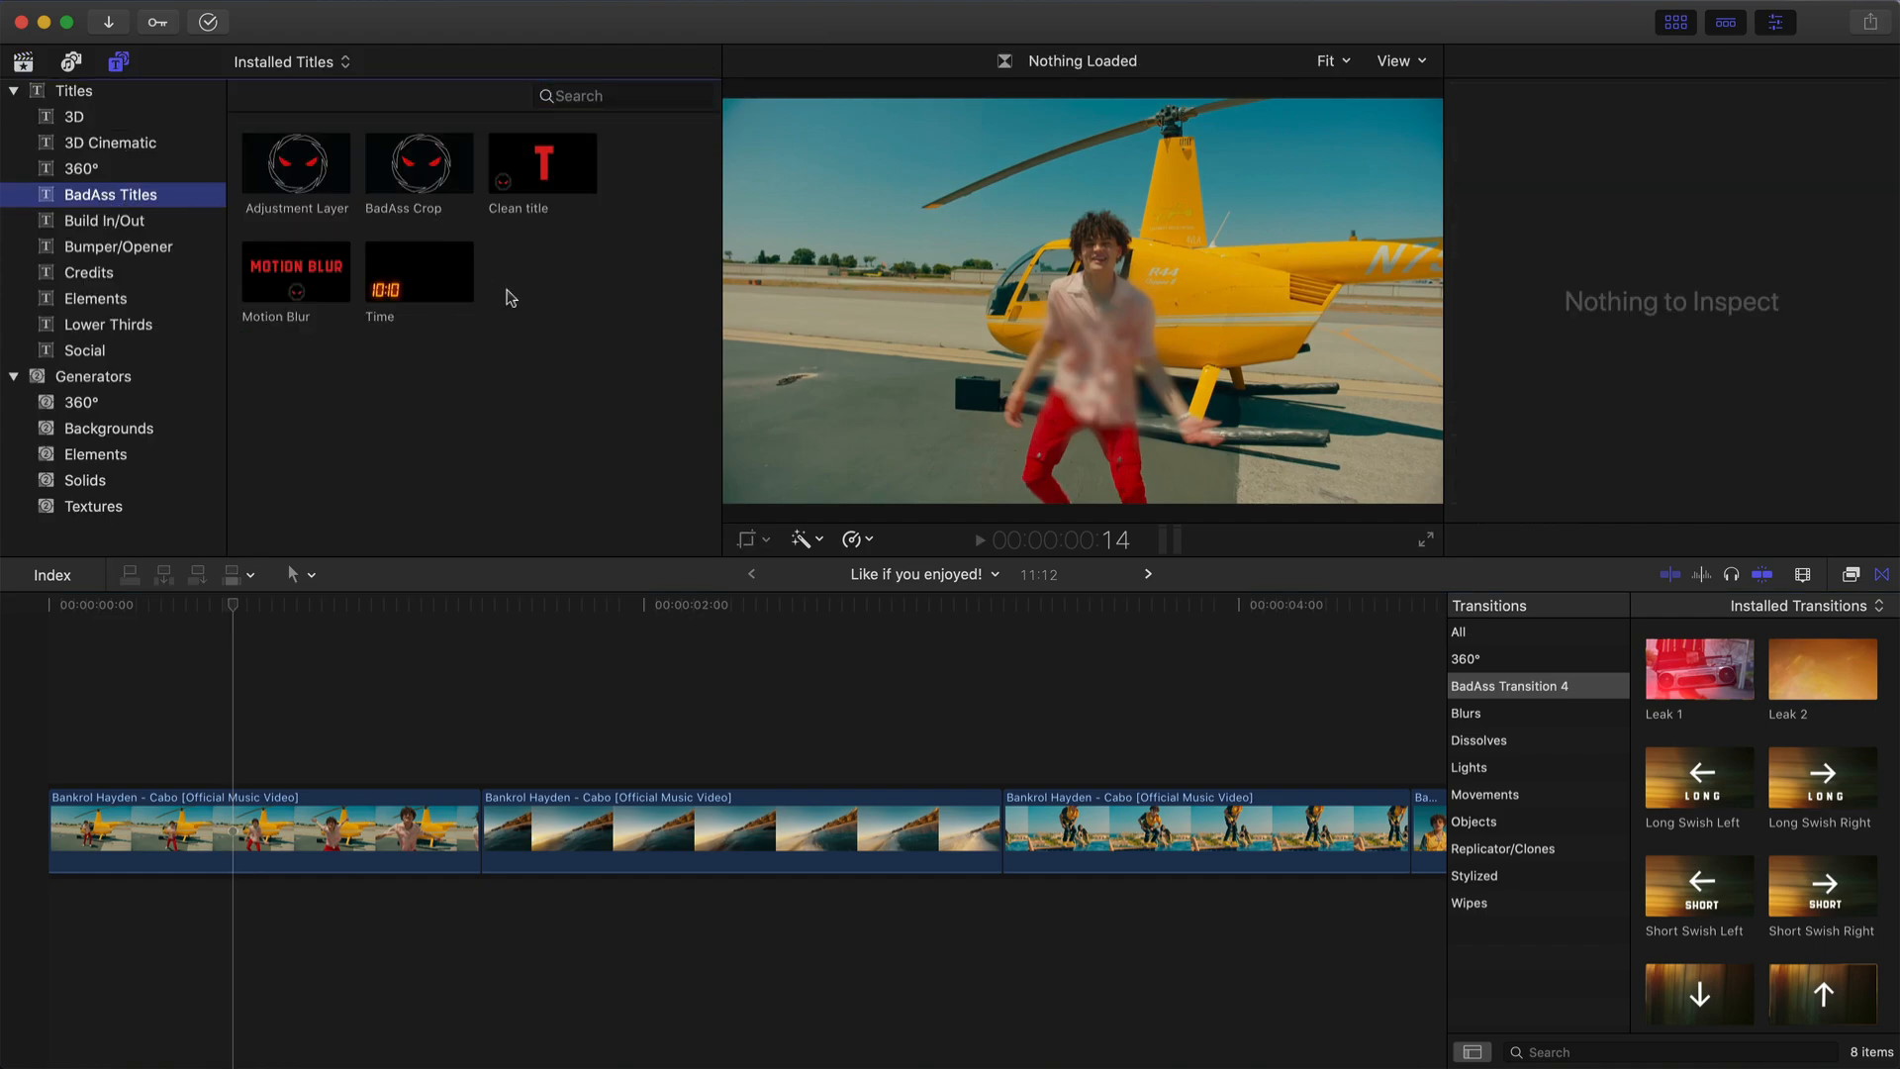
left_click(509, 296)
- Apply the BadAss Border effect from BadAss Fx 4 to the first helicopter clip and scrub through the clip to preview it
key("super+equal")
left_click(420, 858)
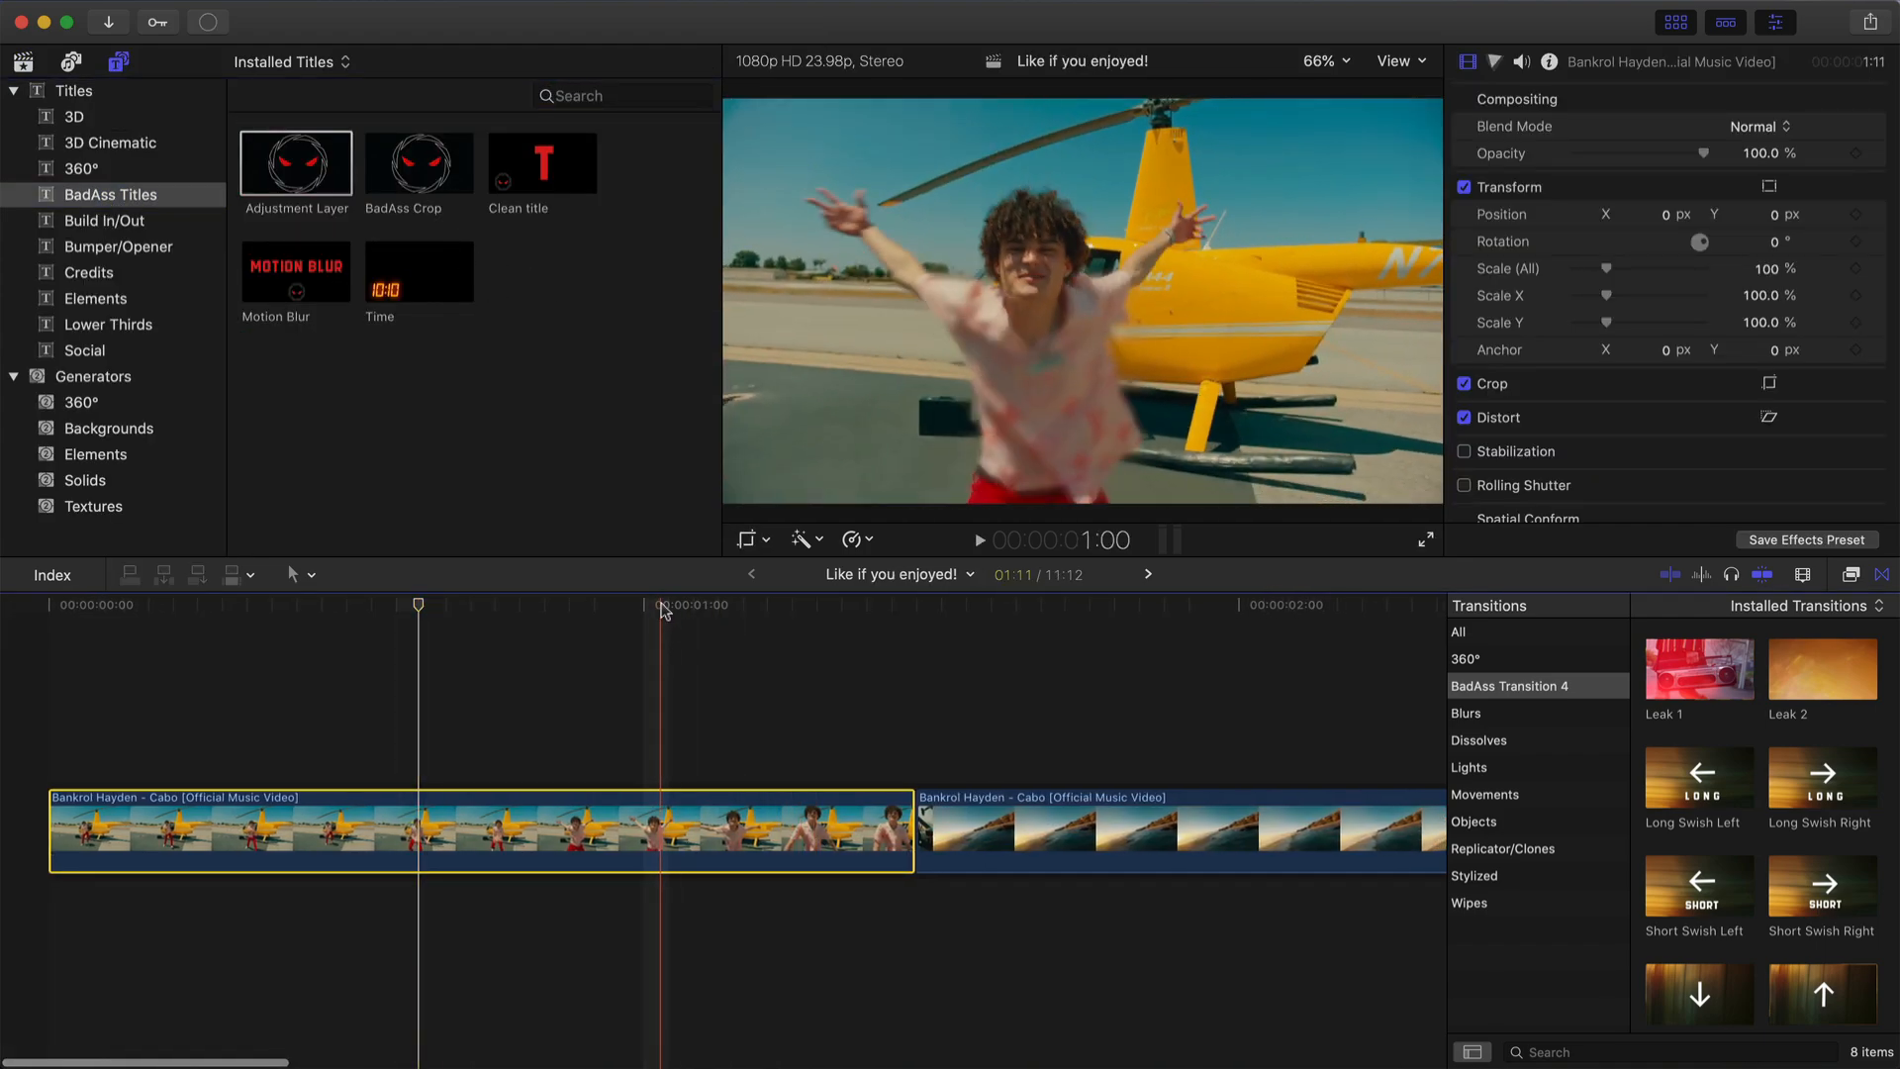
left_click(1674, 23)
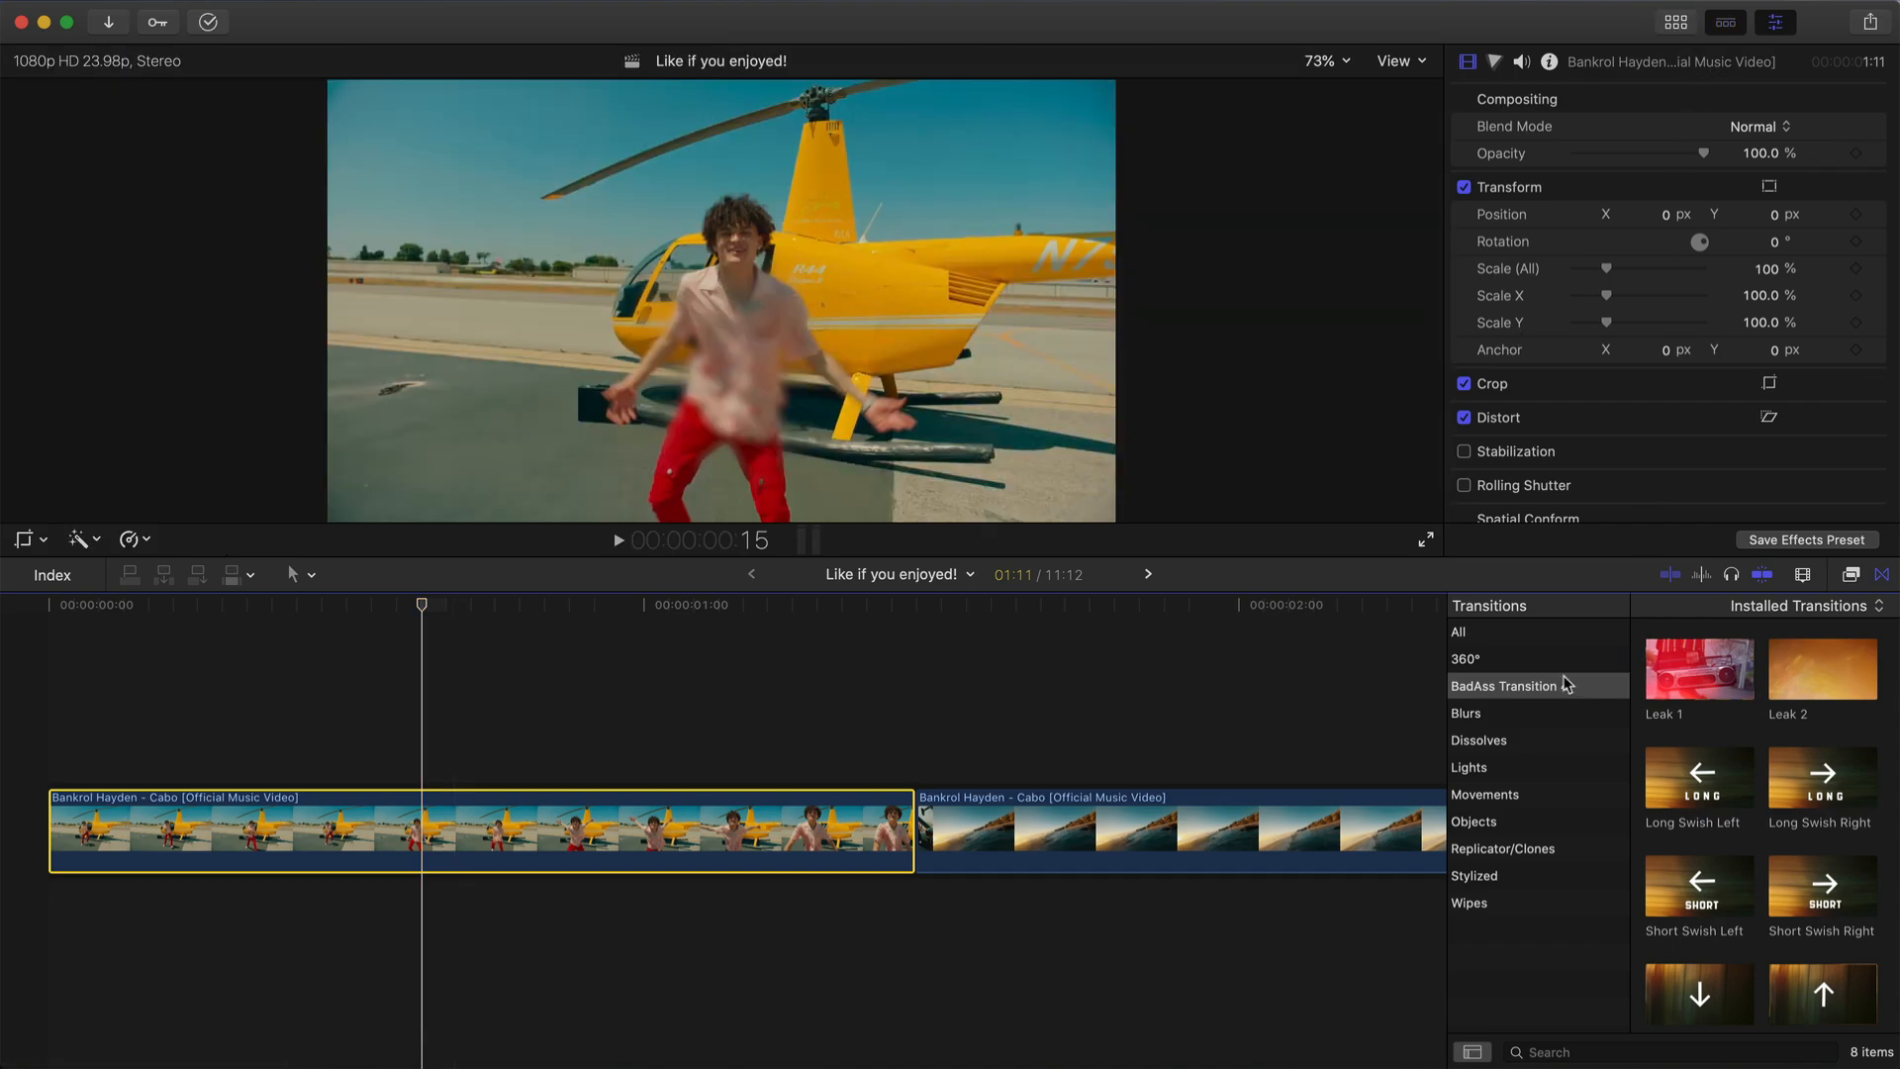
left_click(1853, 580)
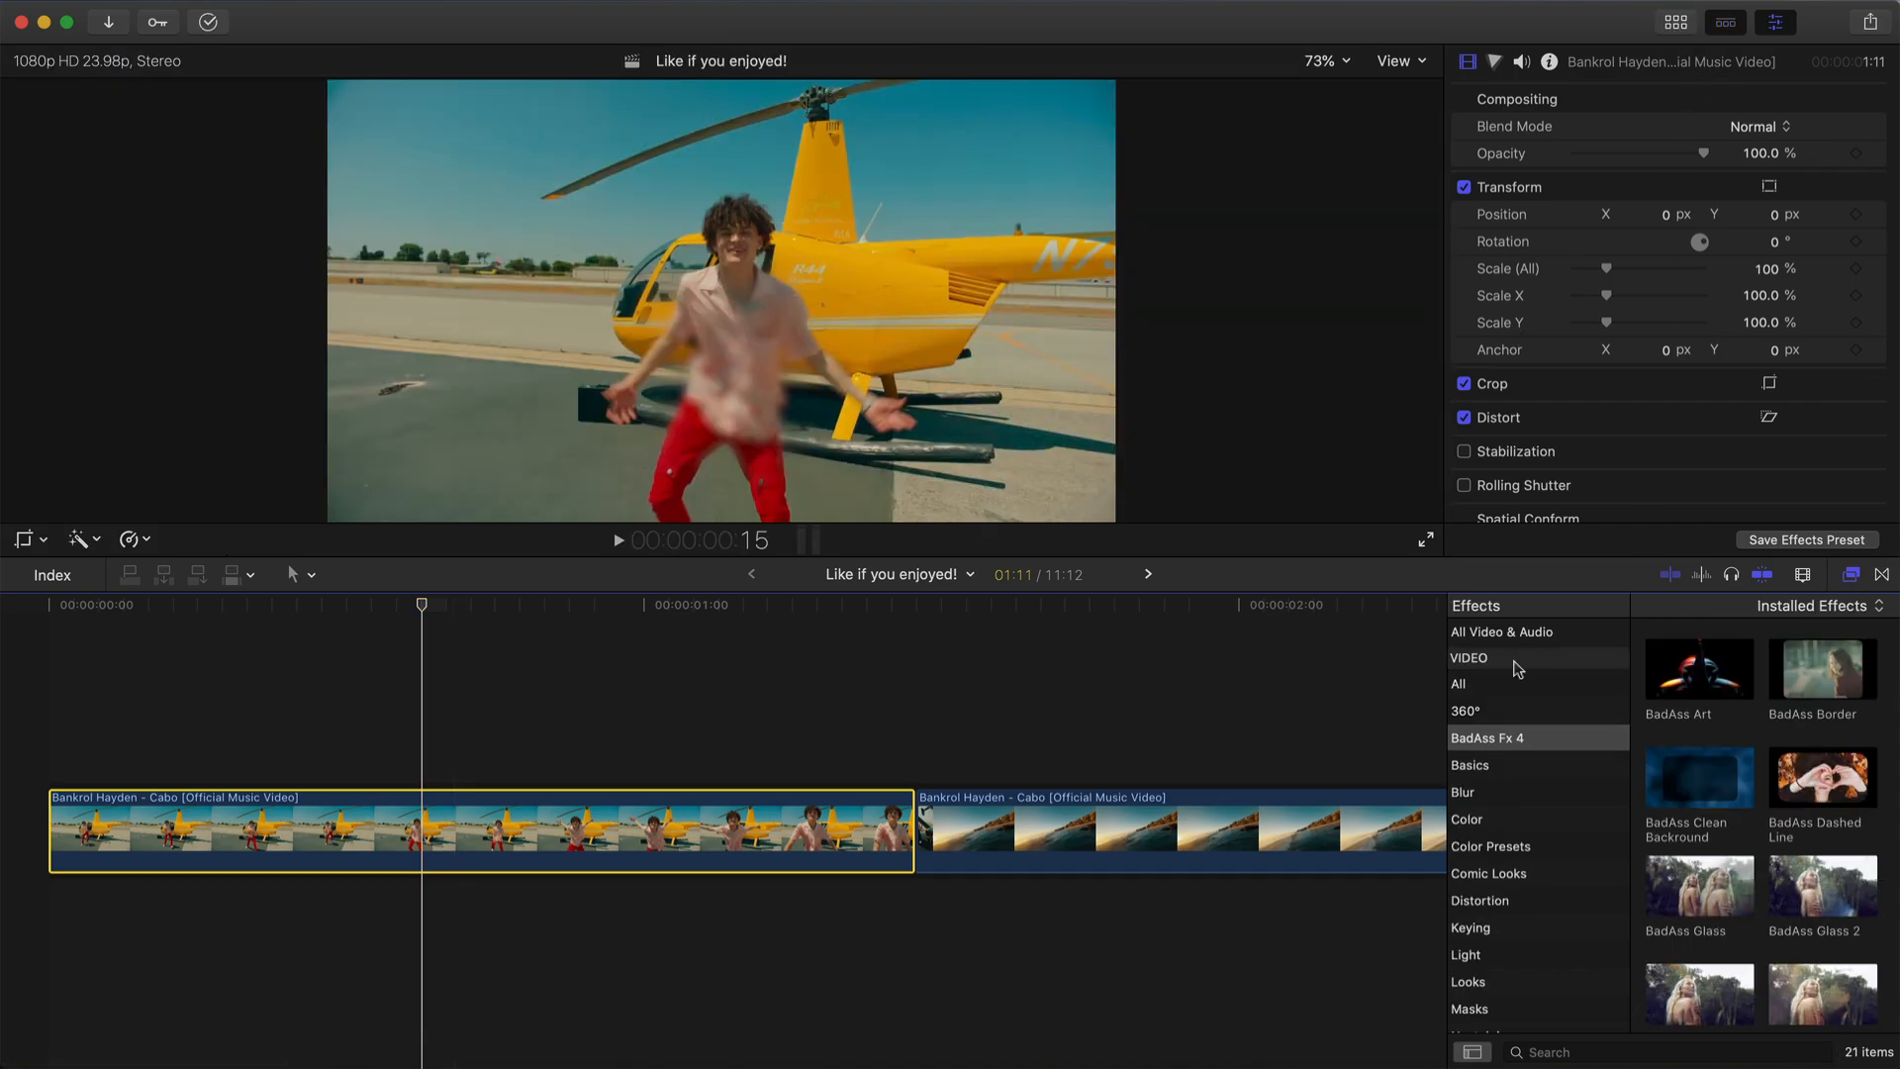
left_click(1495, 746)
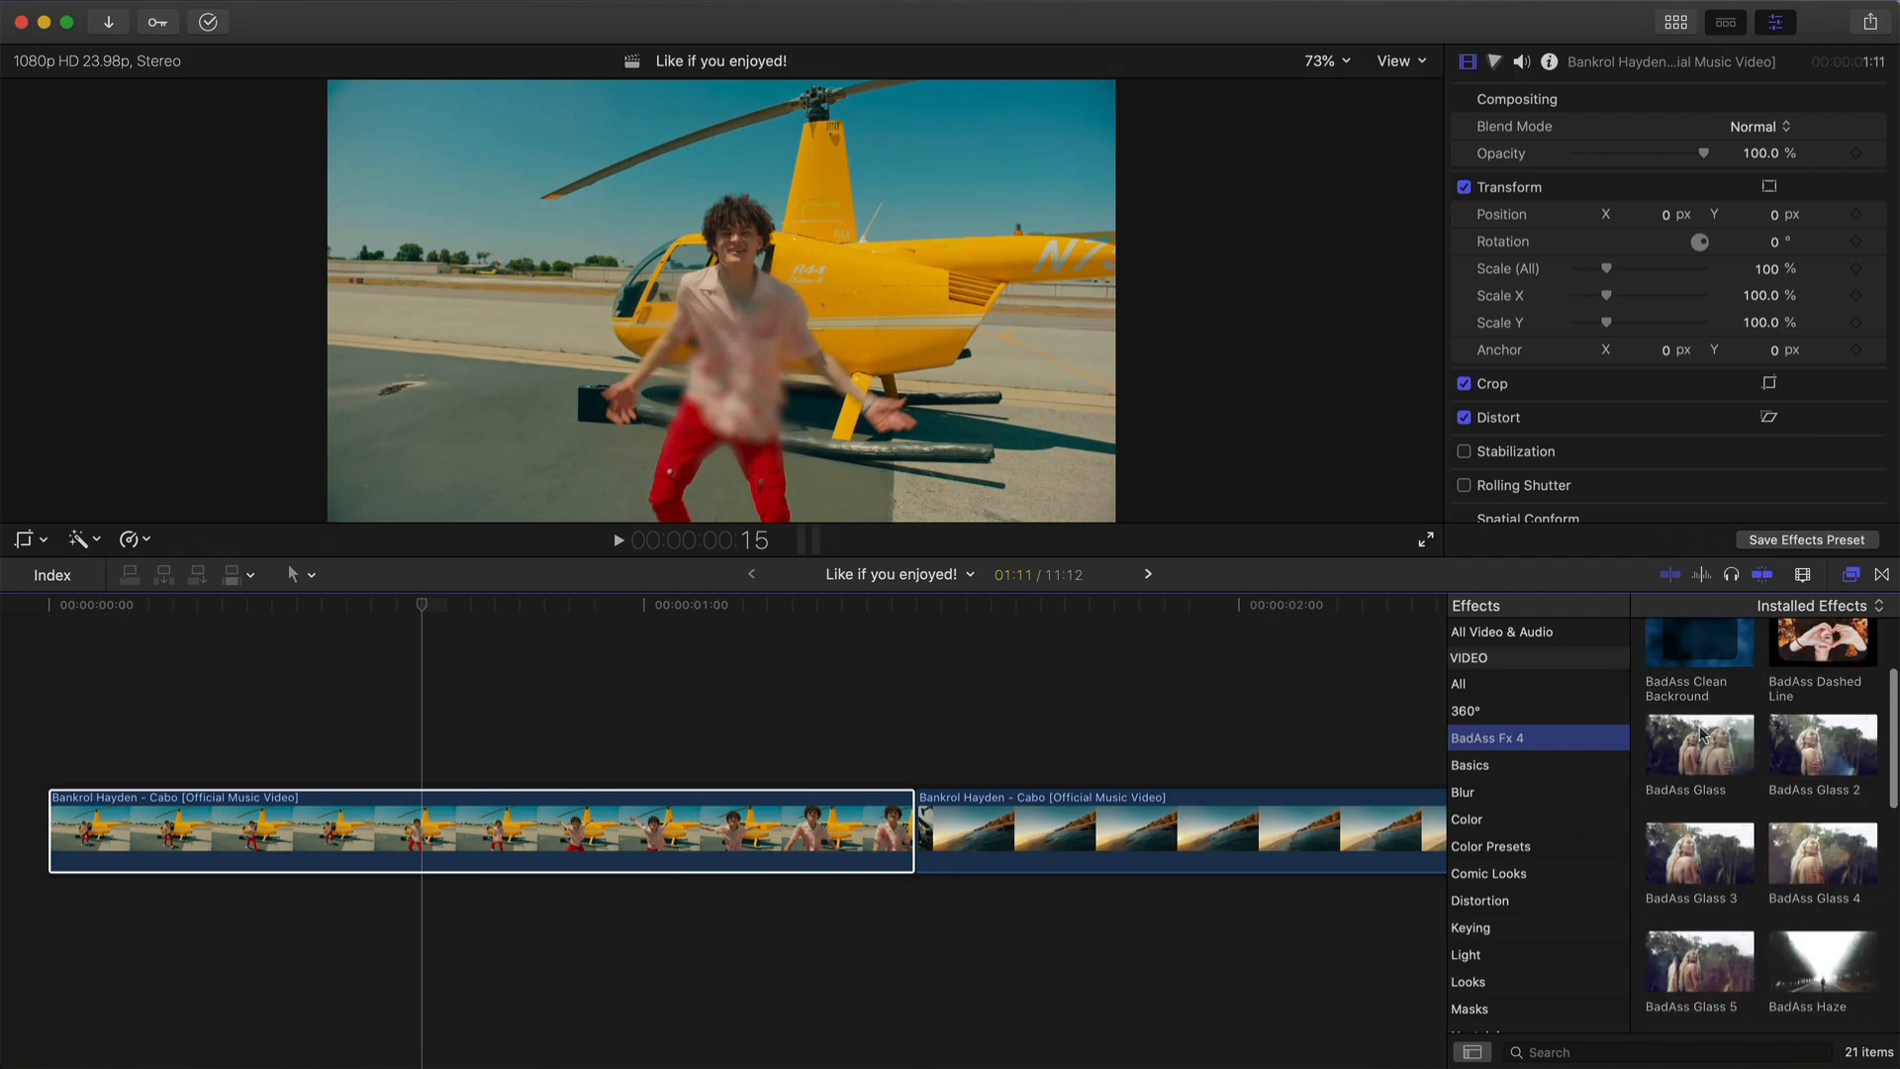
left_click(1826, 665)
left_click_drag(1822, 669, 492, 802)
left_click(199, 606)
key("super+equal")
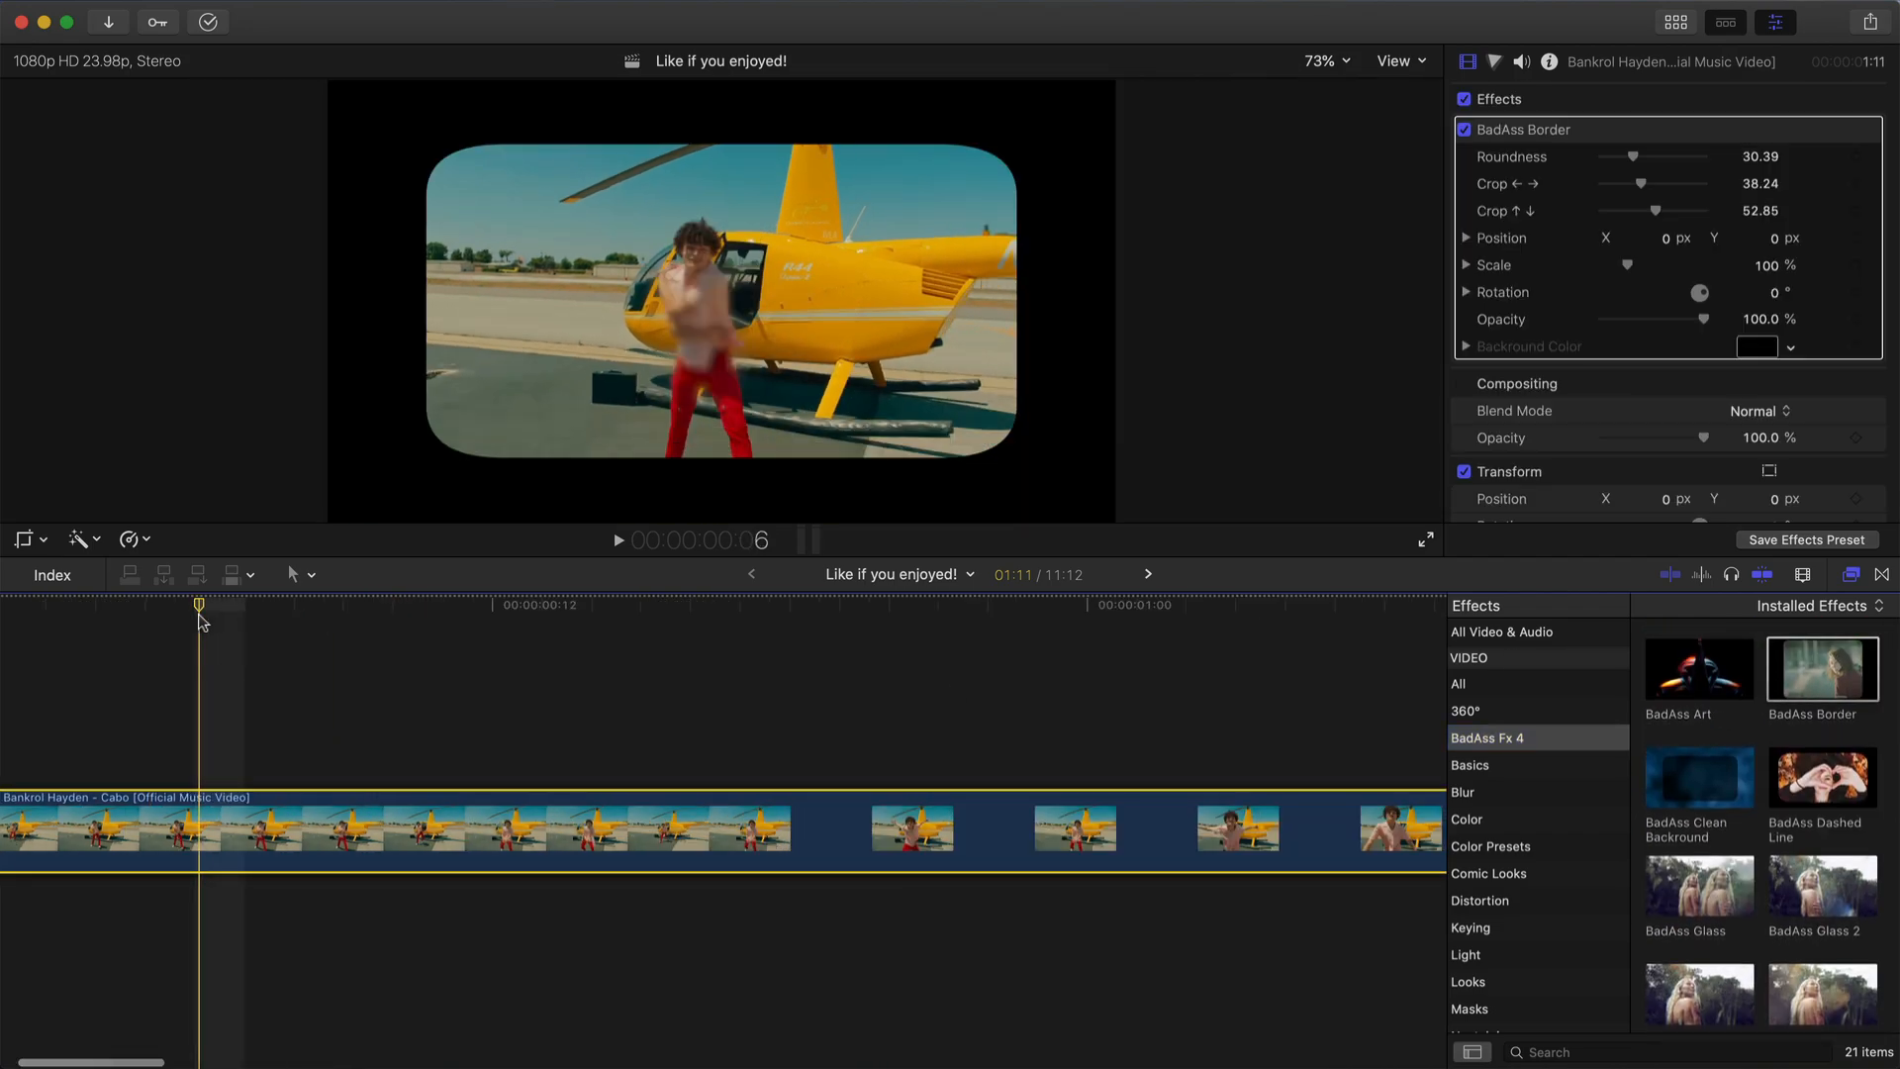
key("super+minus")
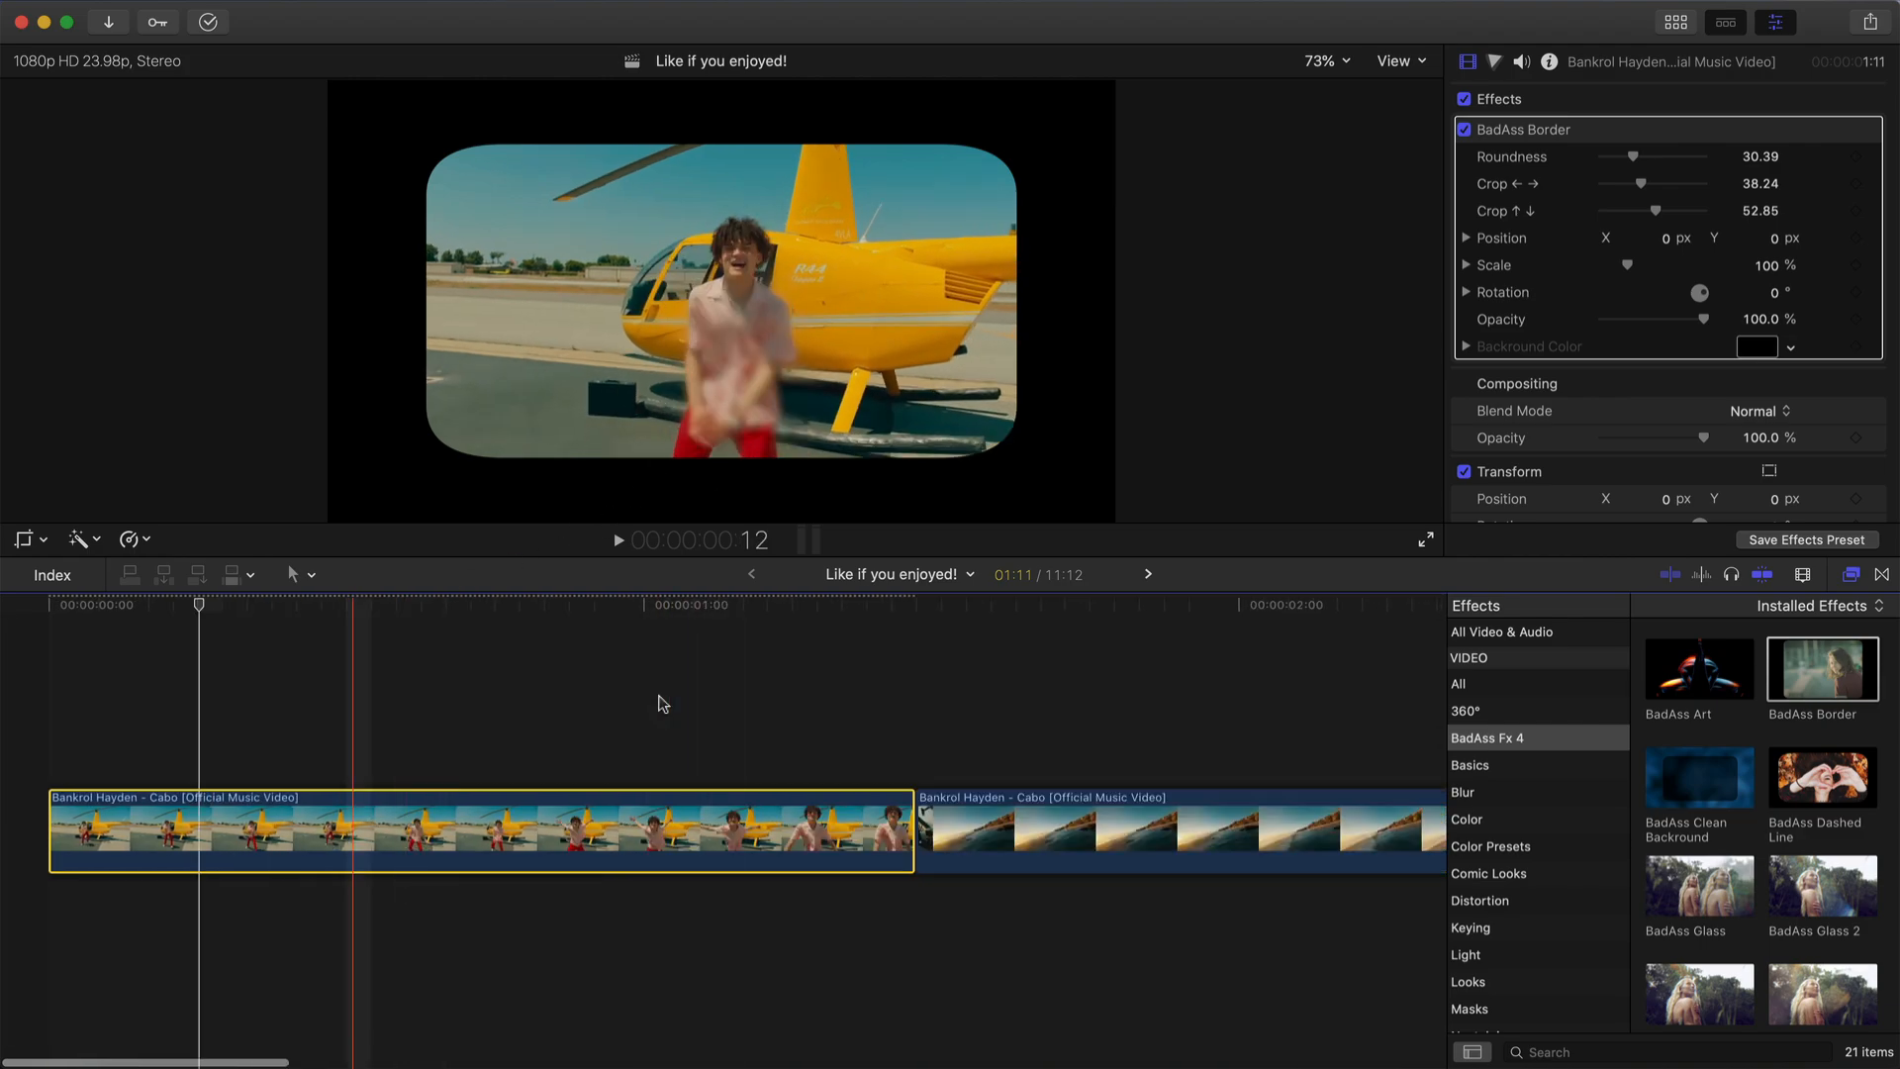
left_click_drag(467, 606, 413, 607)
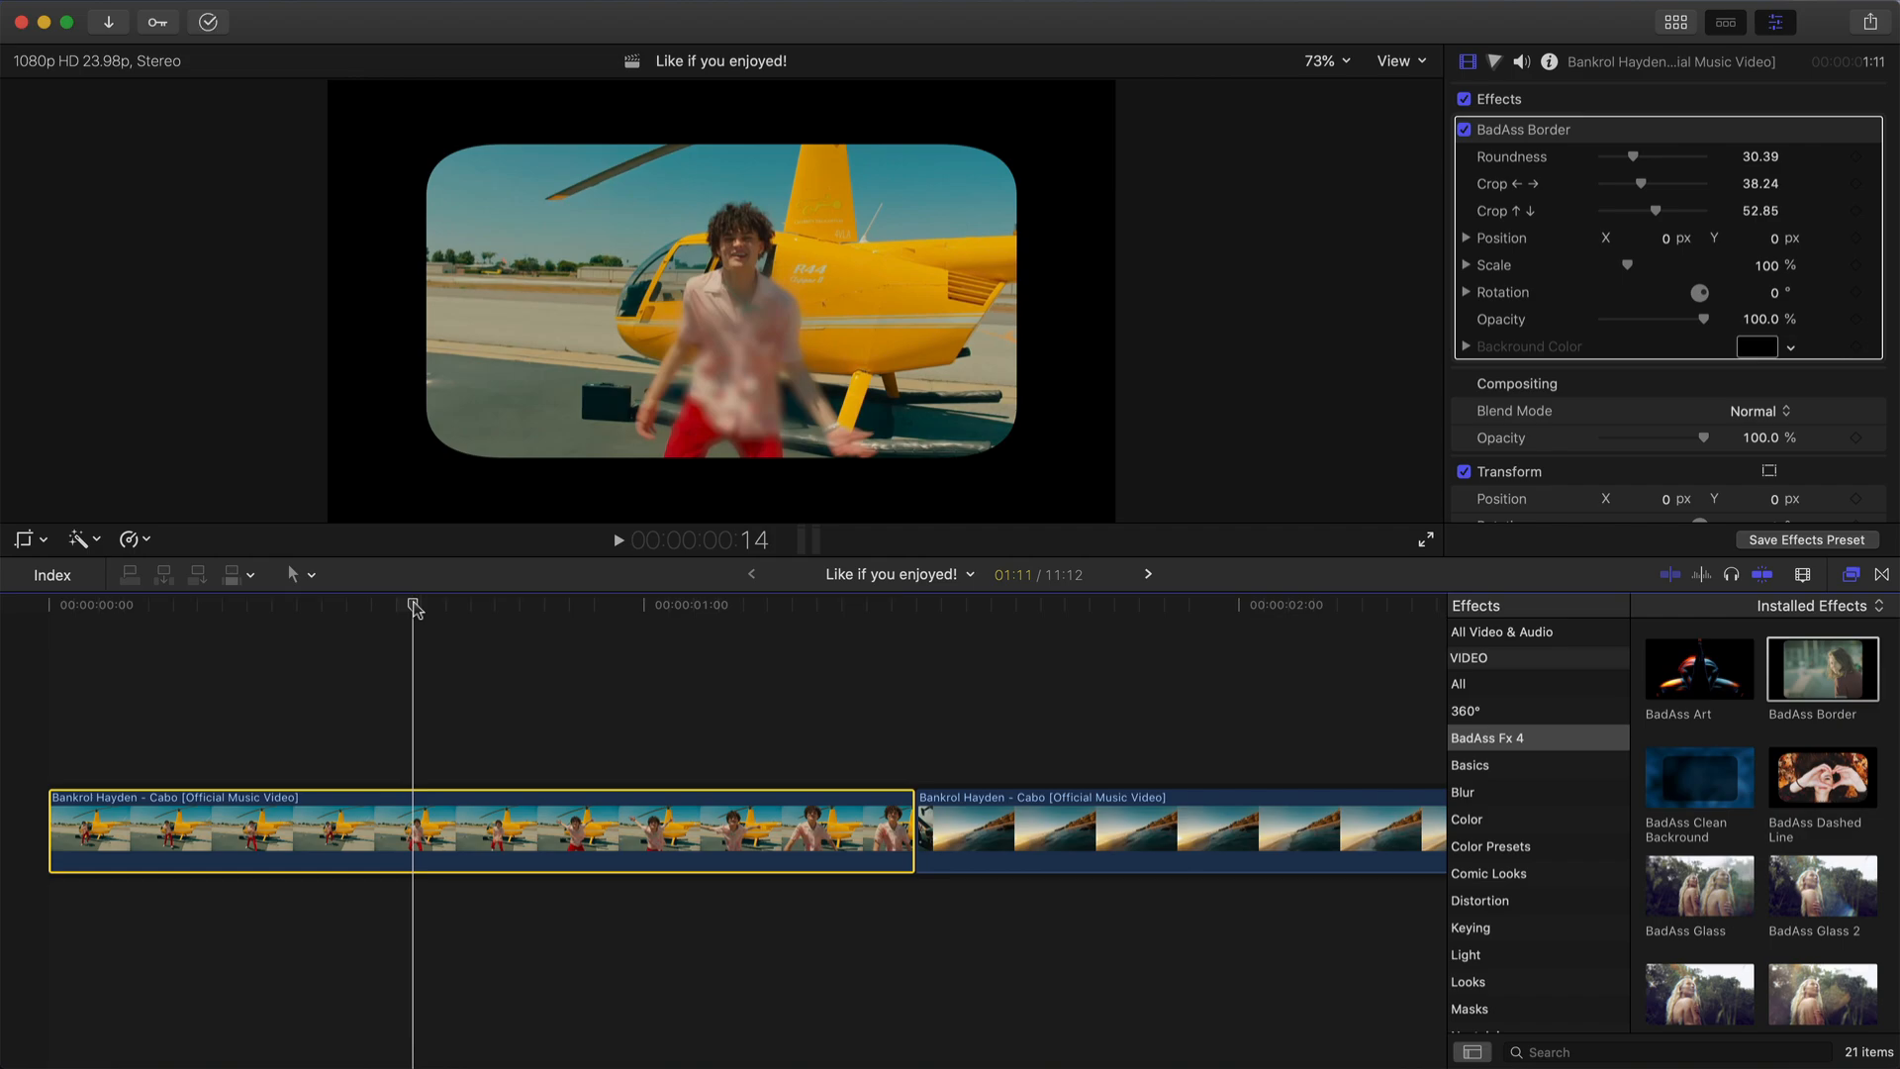
left_click_drag(423, 607, 537, 606)
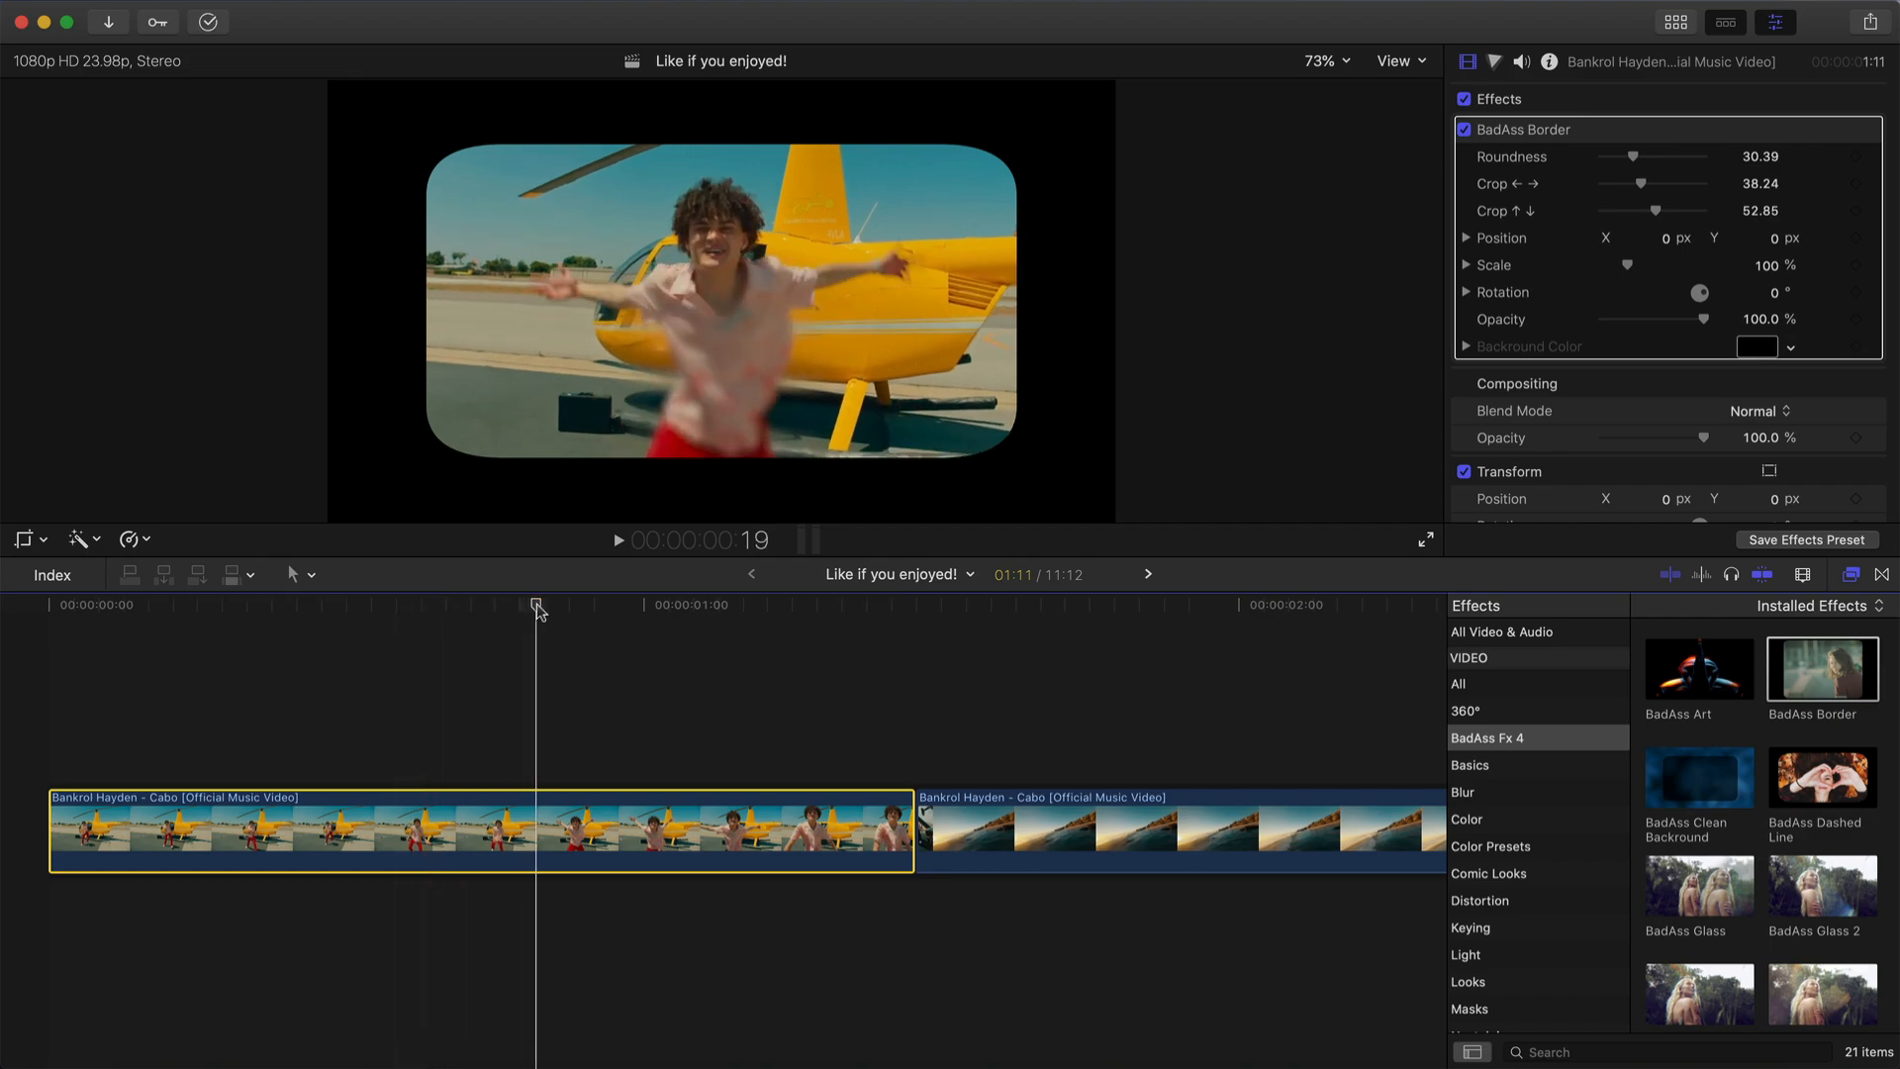
- Set the BadAss Border roundness to about 21.69, its horizontal crop to about 52.63 and its vertical crop to about 35.7
left_click(1558, 137)
mouse_move(1634, 161)
left_mouse_down()
mouse_move(1616, 158)
mouse_move(1637, 155)
left_mouse_up()
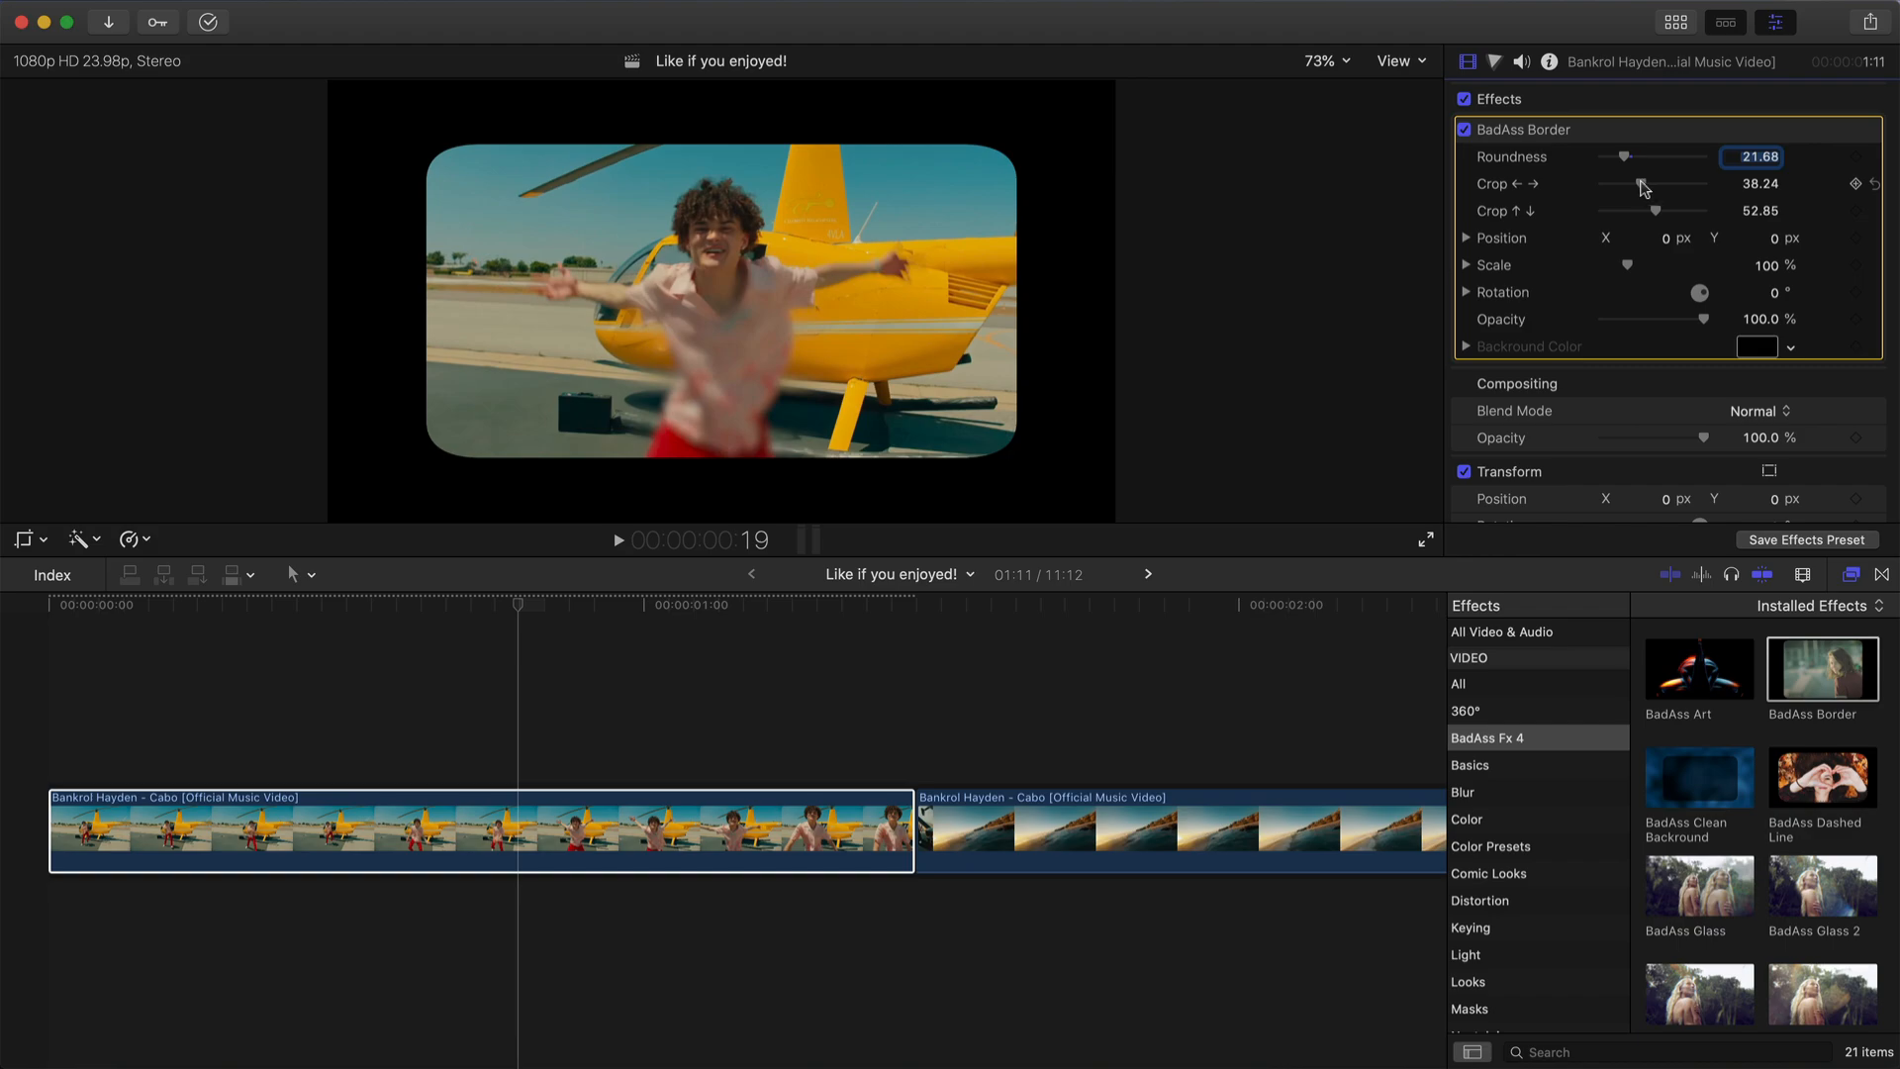
left_click_drag(1641, 184, 1692, 188)
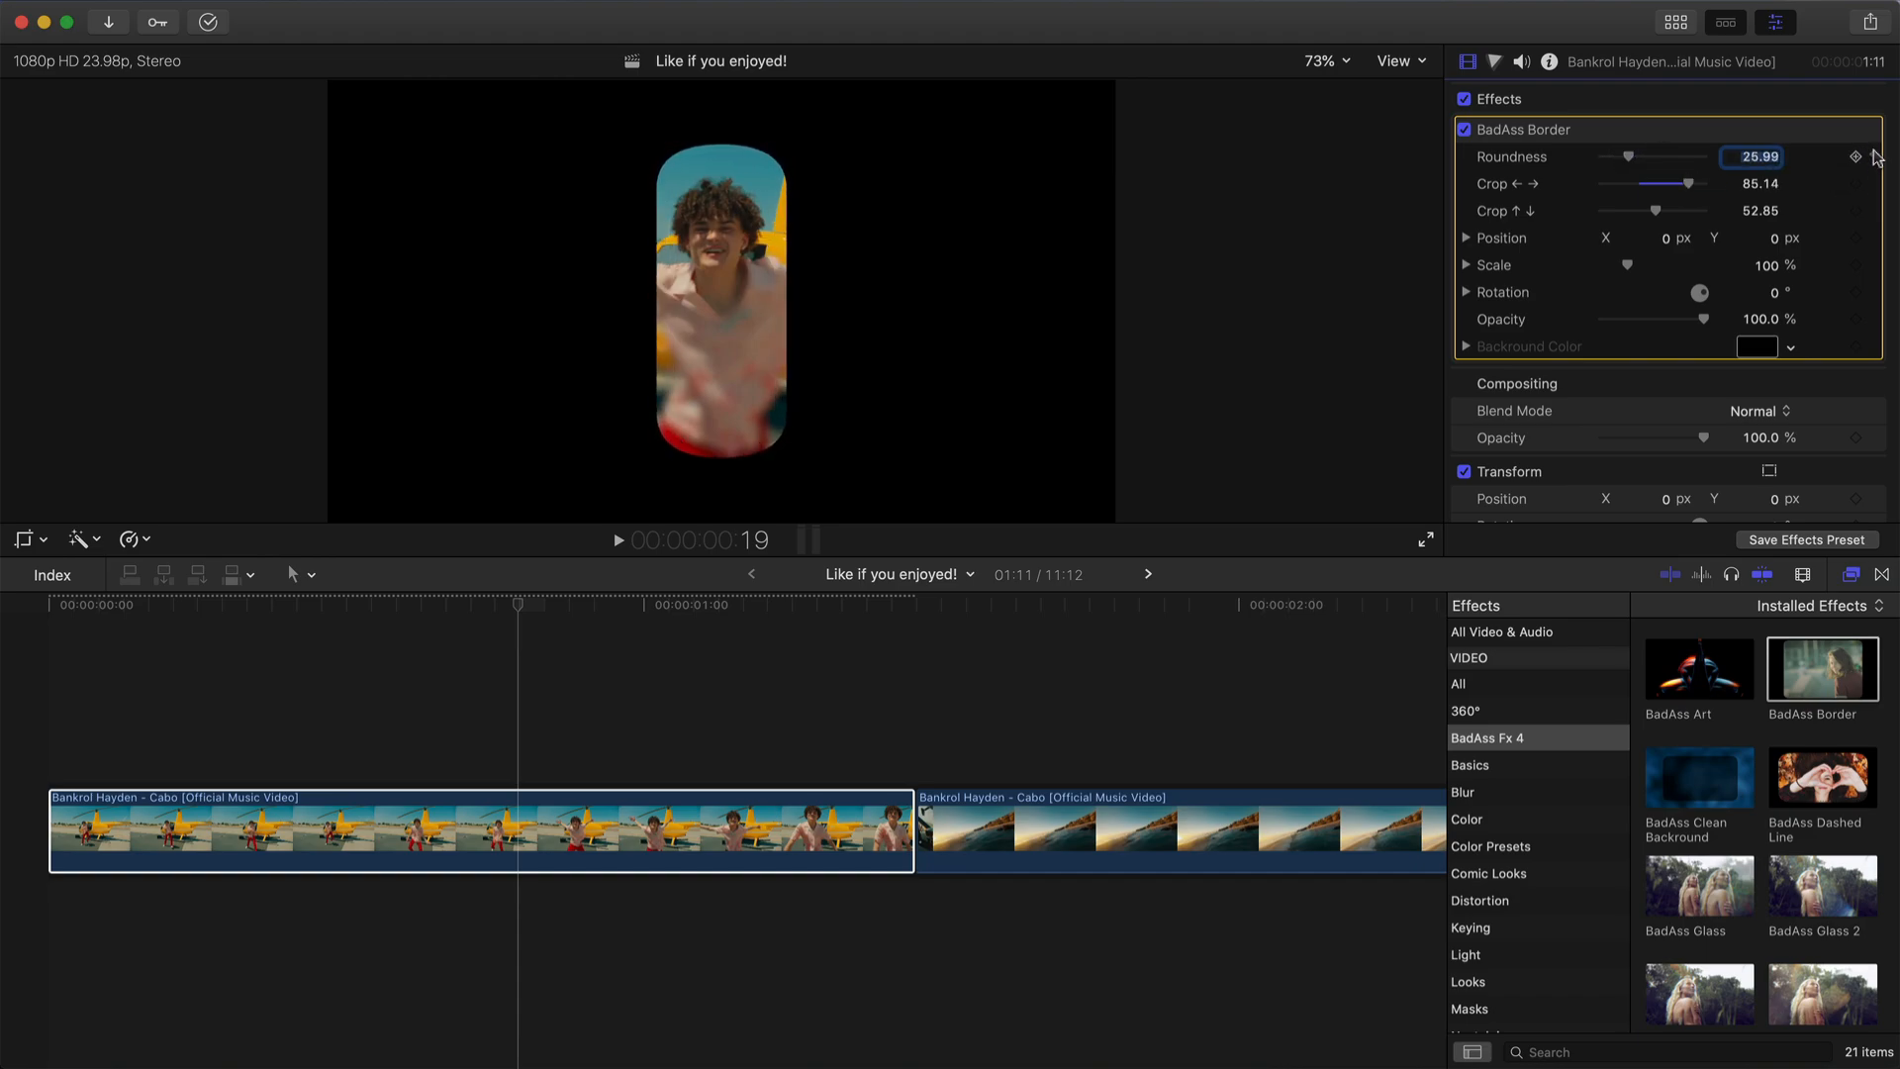
left_click_drag(1690, 190, 1636, 216)
- Try enlarging the image inside the border to 114% scale, and undo the scaling
left_click_drag(1763, 263, 1771, 270)
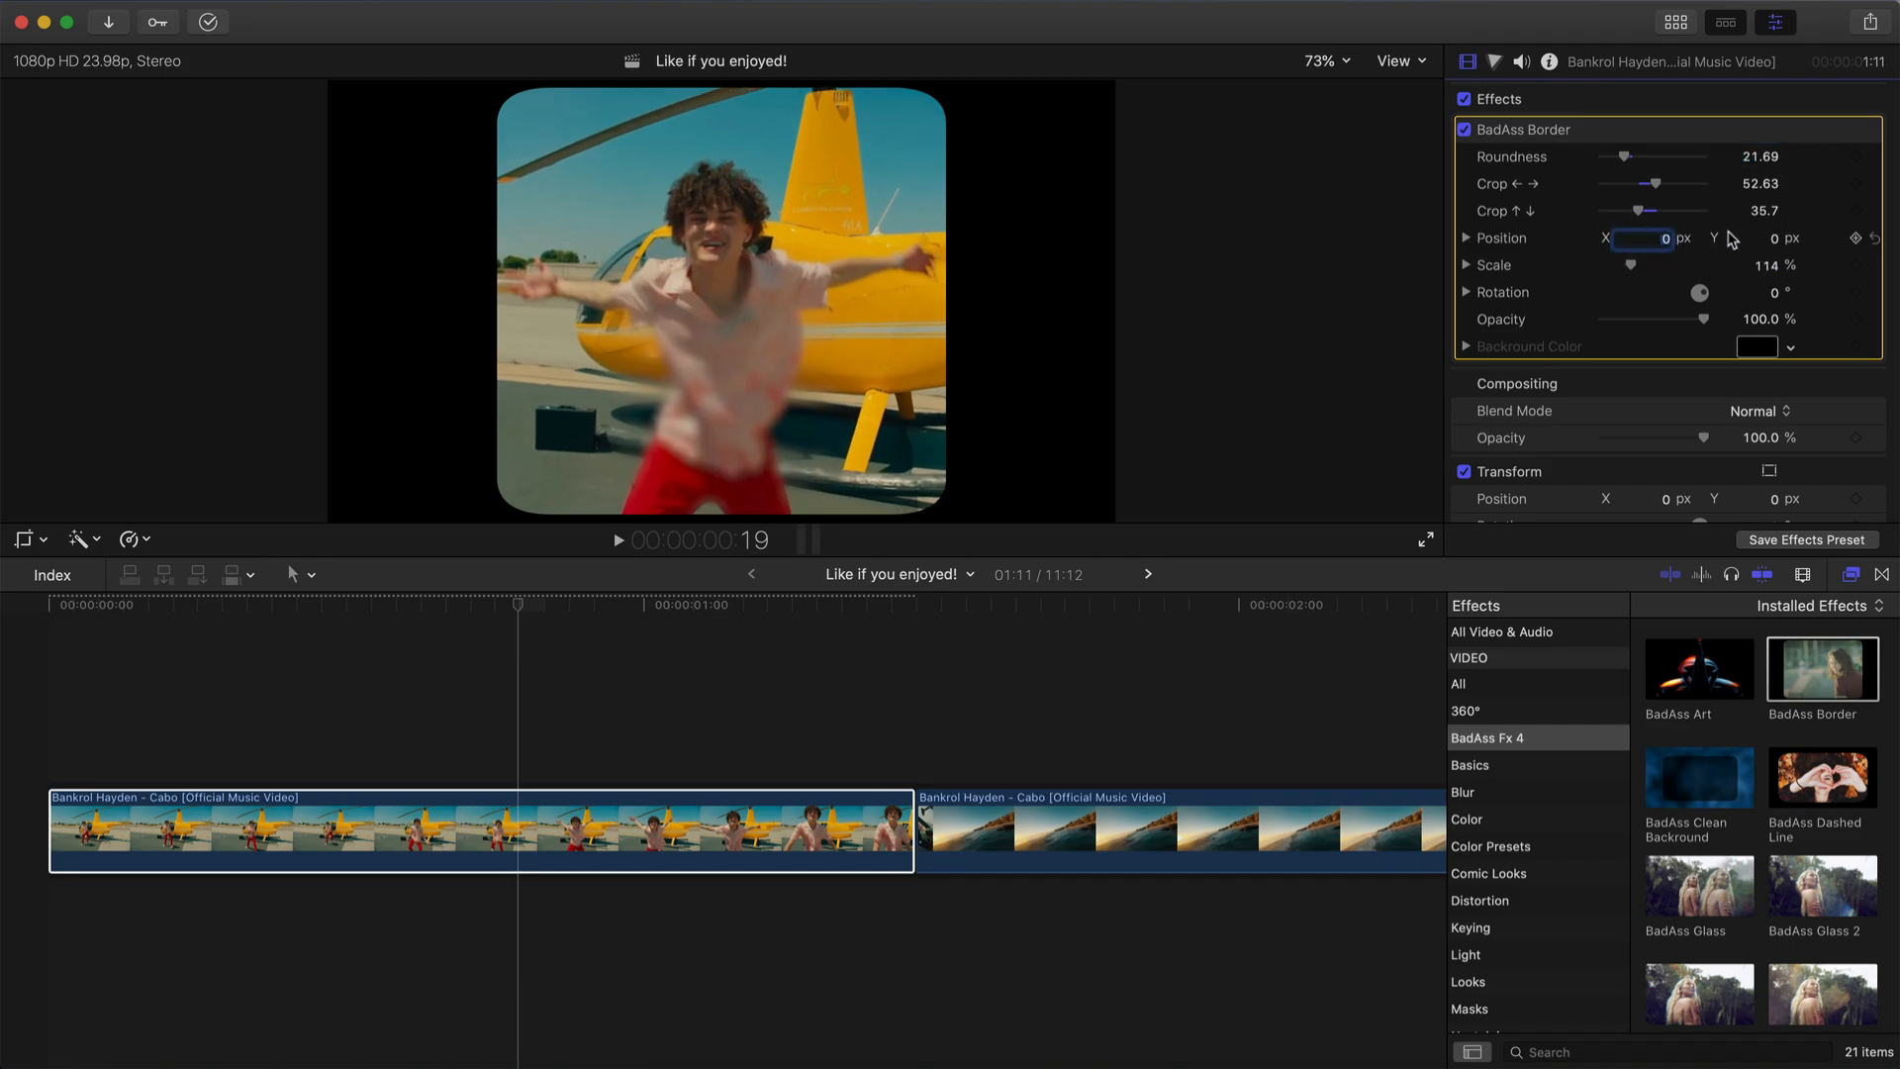
left_click_drag(1670, 240, 1670, 240)
key("super+z")
key("super+z")
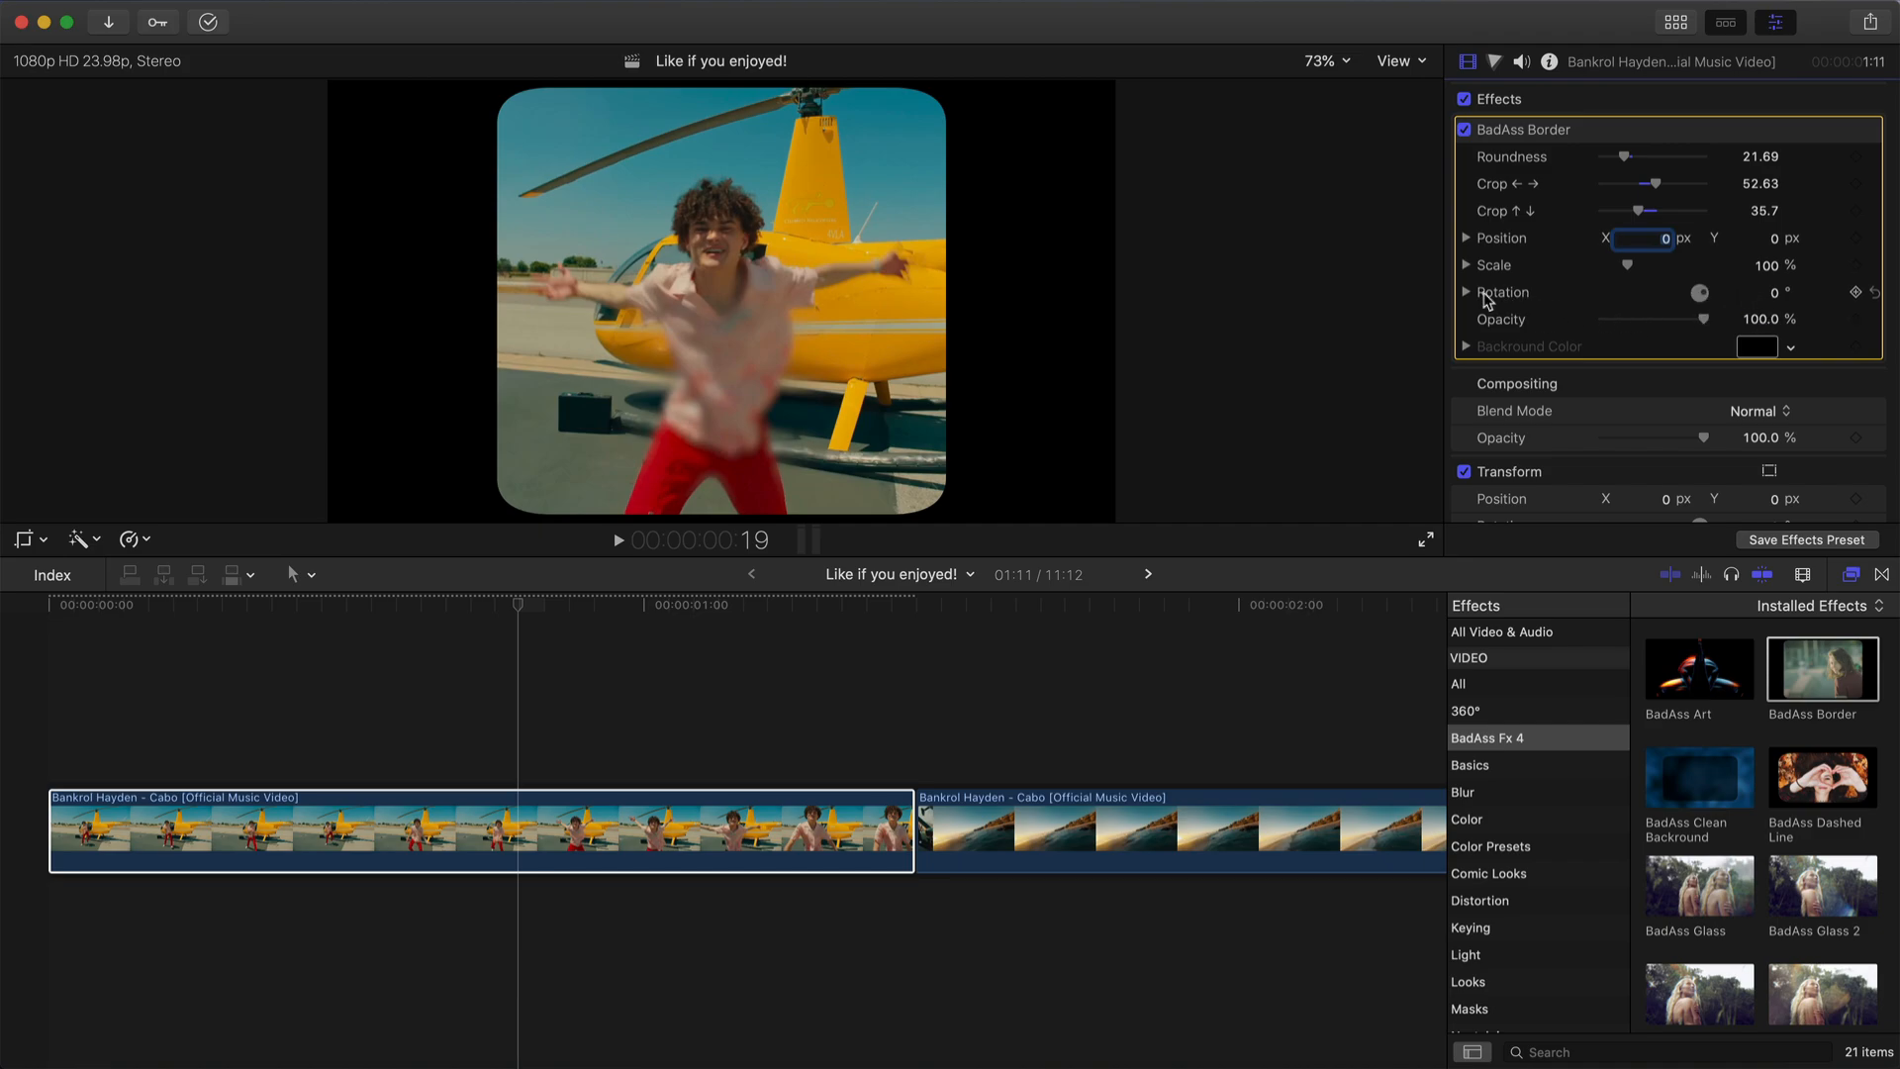
- Try rotating the image inside the border by 17° with its scale at 120%, and undo both changes
left_click_drag(1779, 300, 1767, 262)
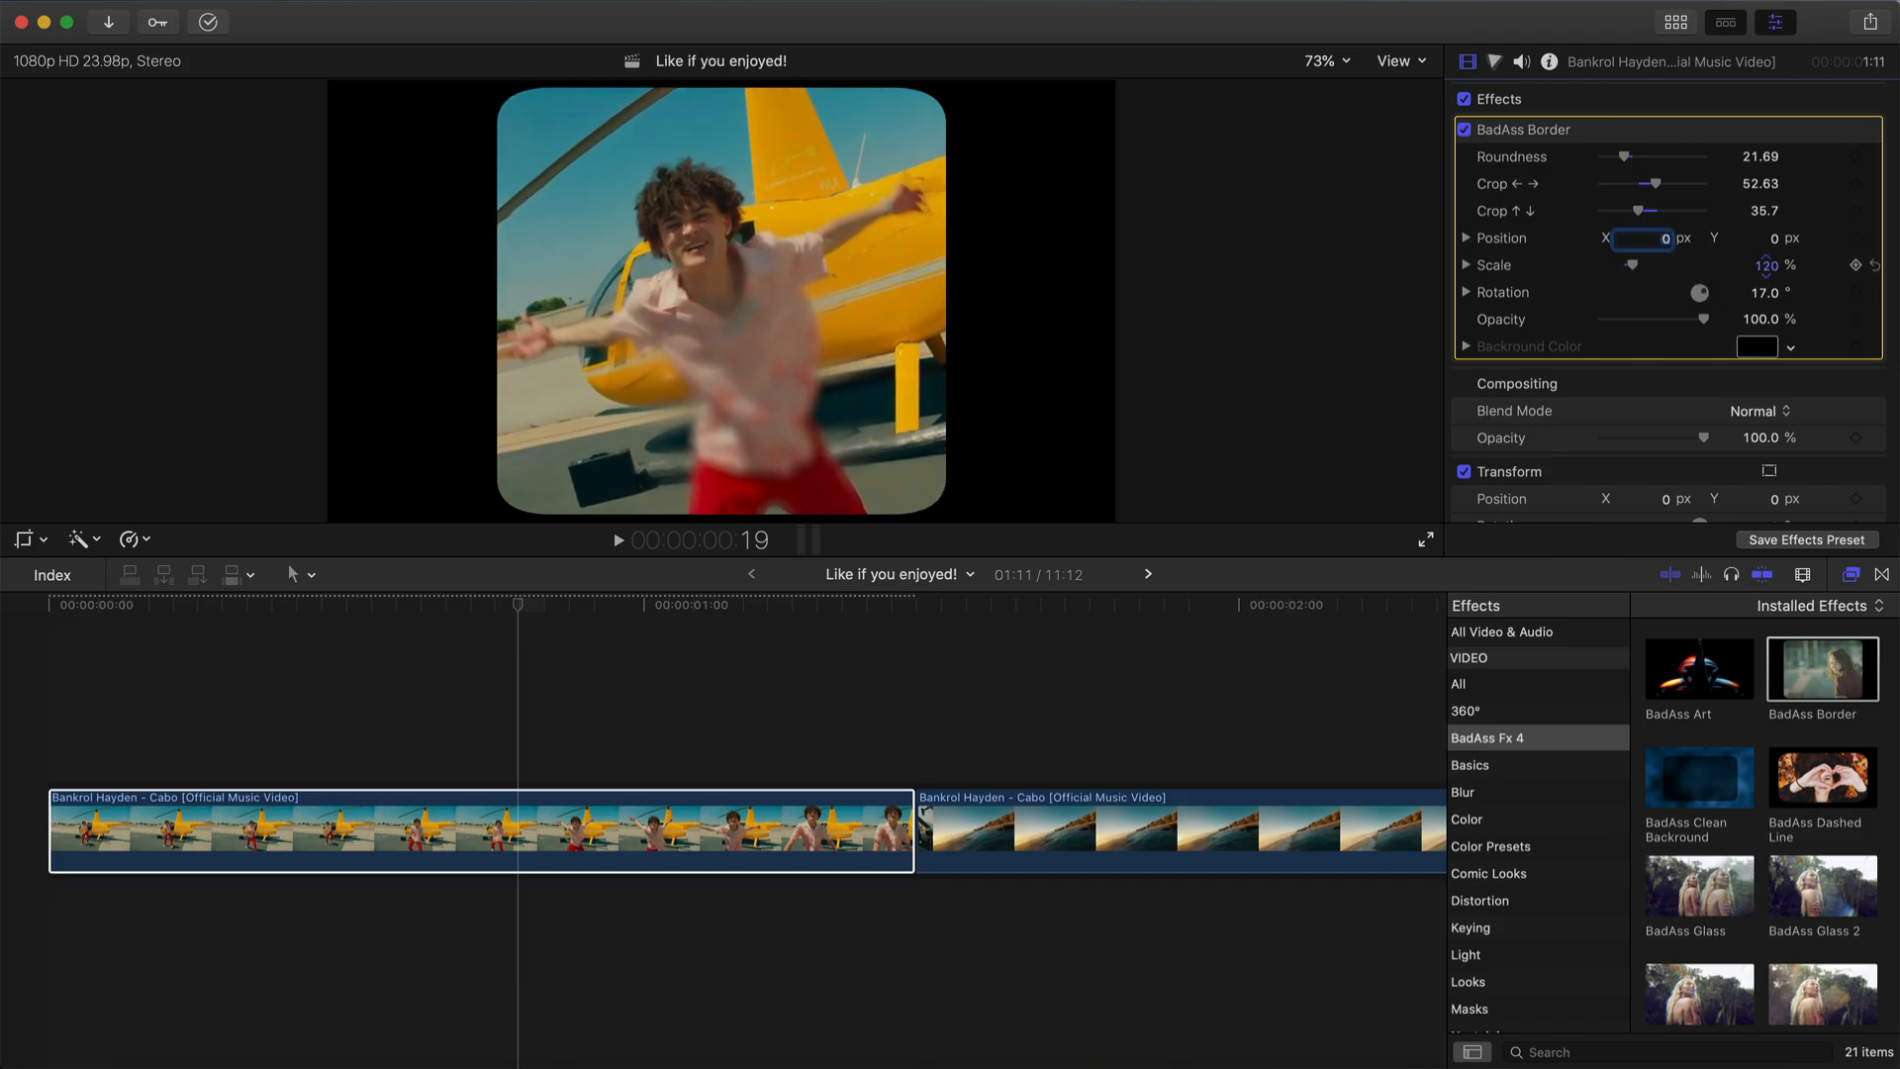
key("super+z")
key("super+z")
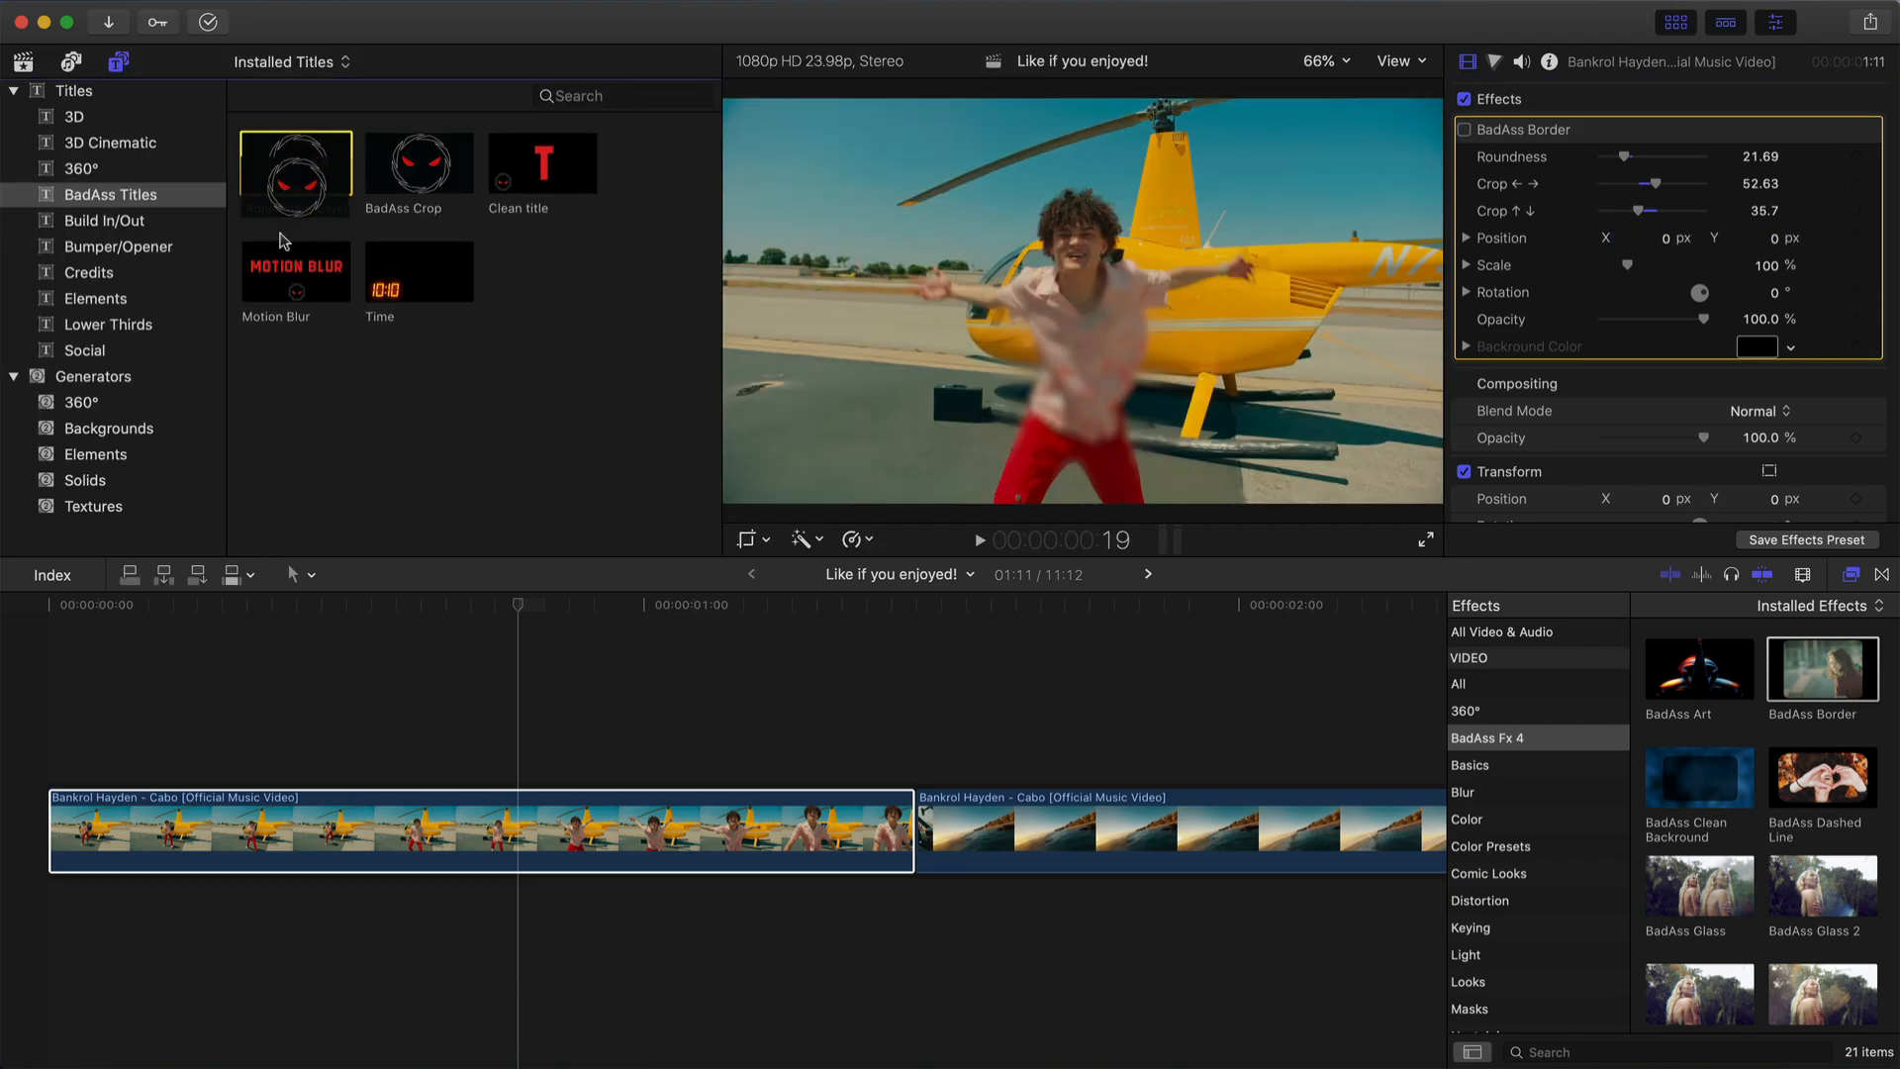
- Place a BadAss Adjustment Layer above the first clip and cut away the part that extends past the clip's end
left_click_drag(295, 166, 62, 742)
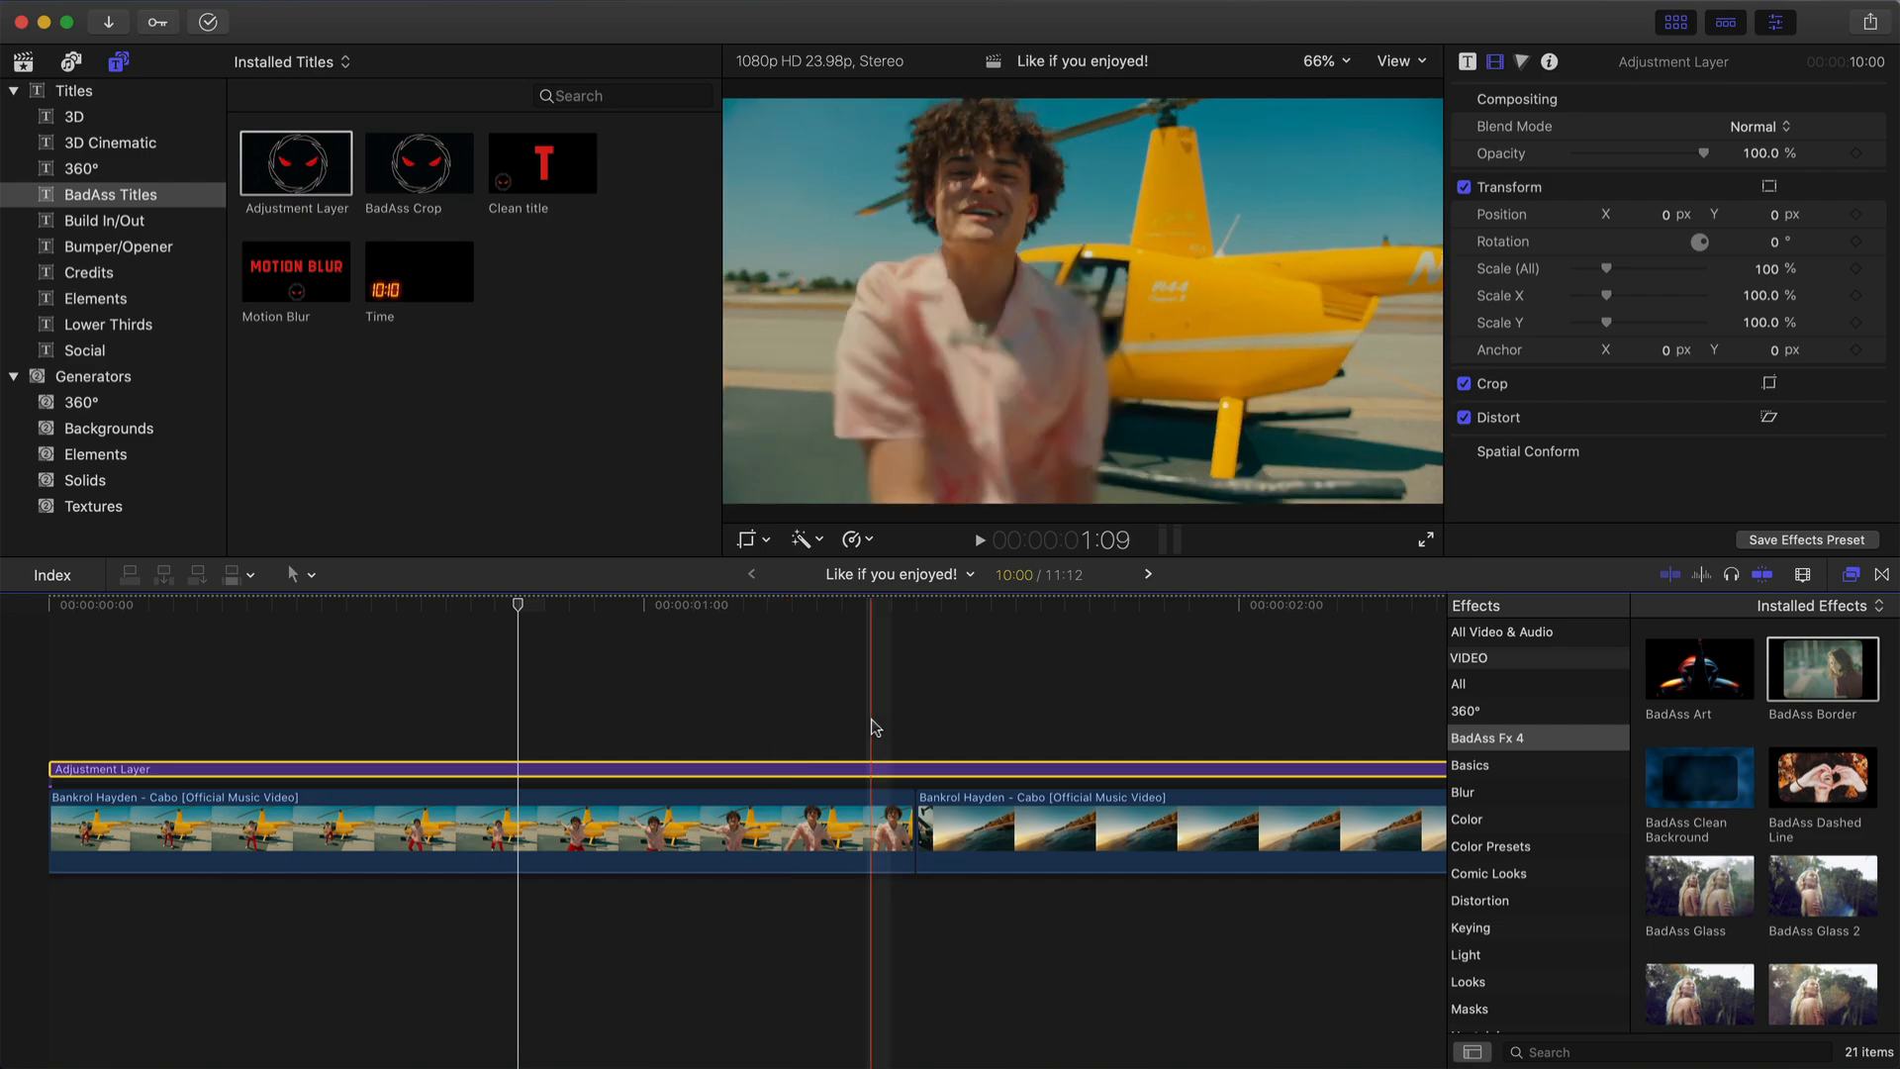
key("super+b")
left_click(968, 783)
left_click(965, 771)
key("Delete")
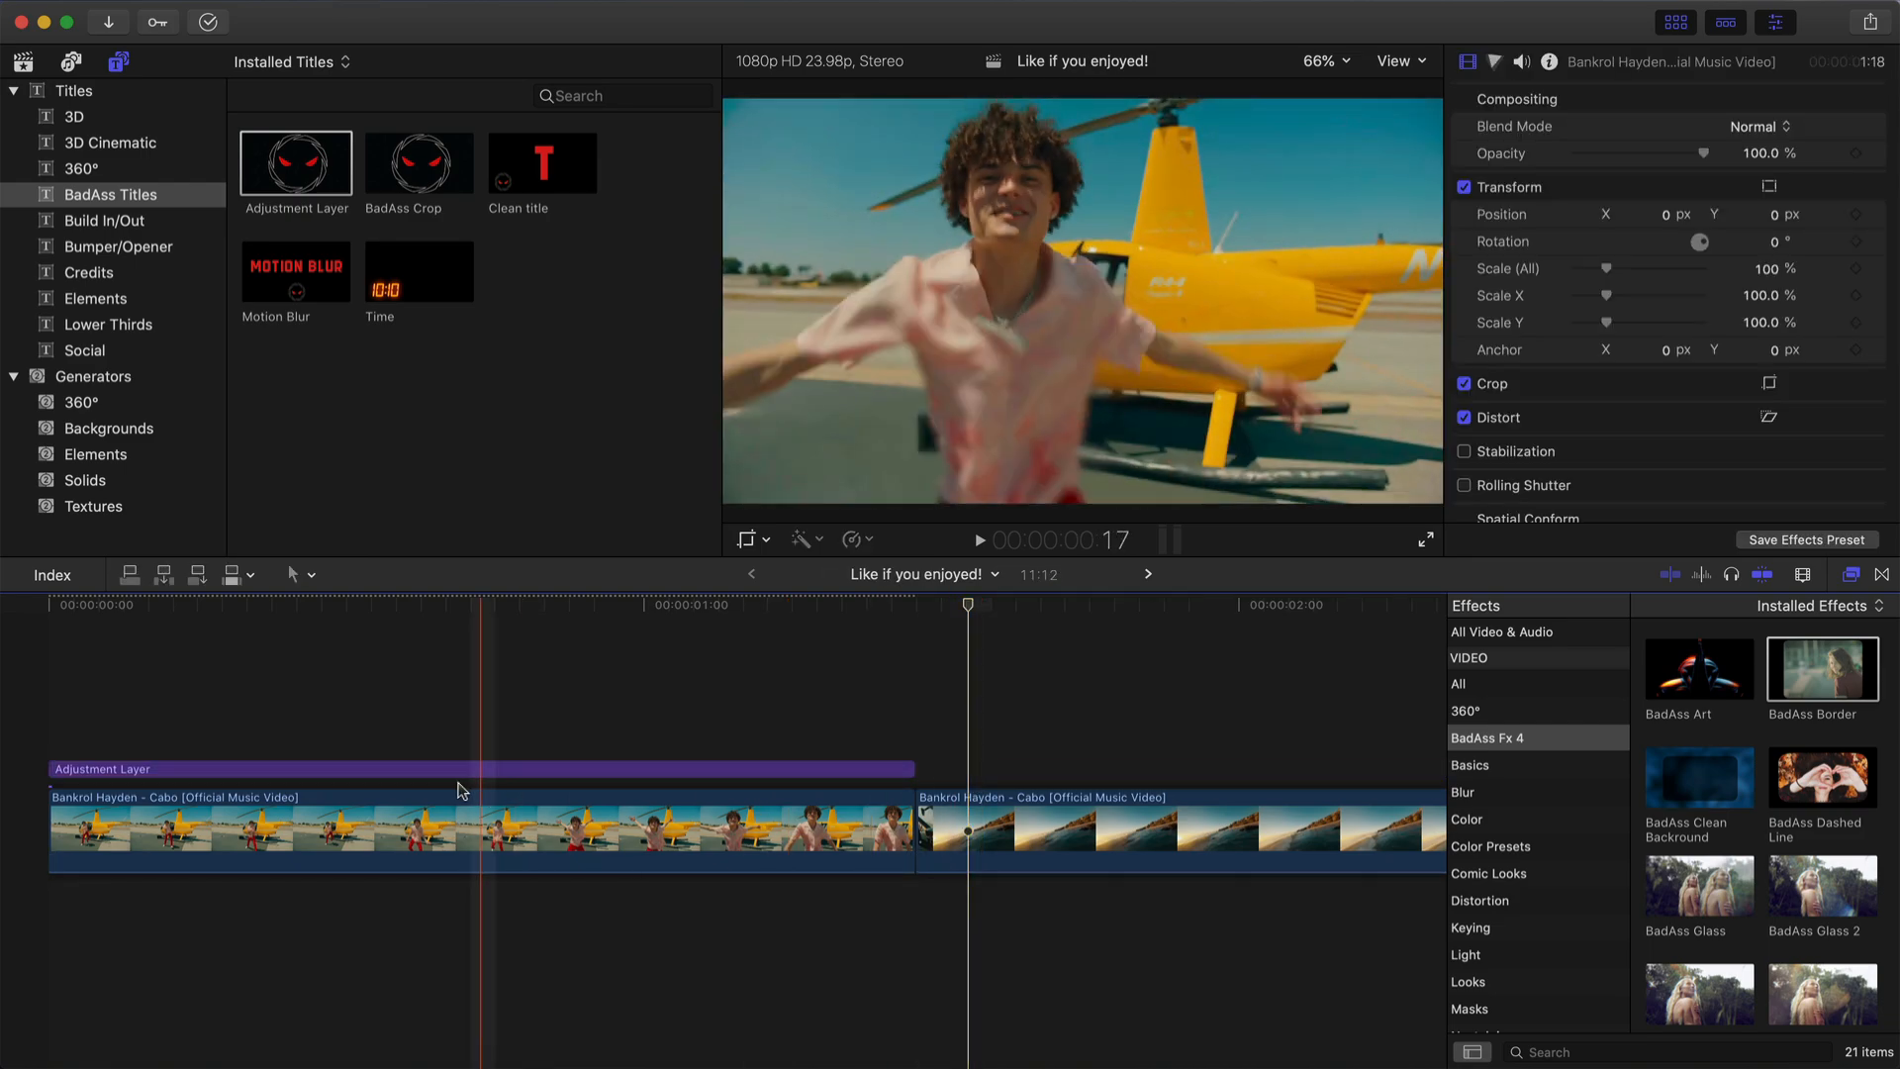
- Apply the BadAss Border effect to the adjustment layer, preview it over the first clip and try moving the layer along the timeline
left_click(451, 772)
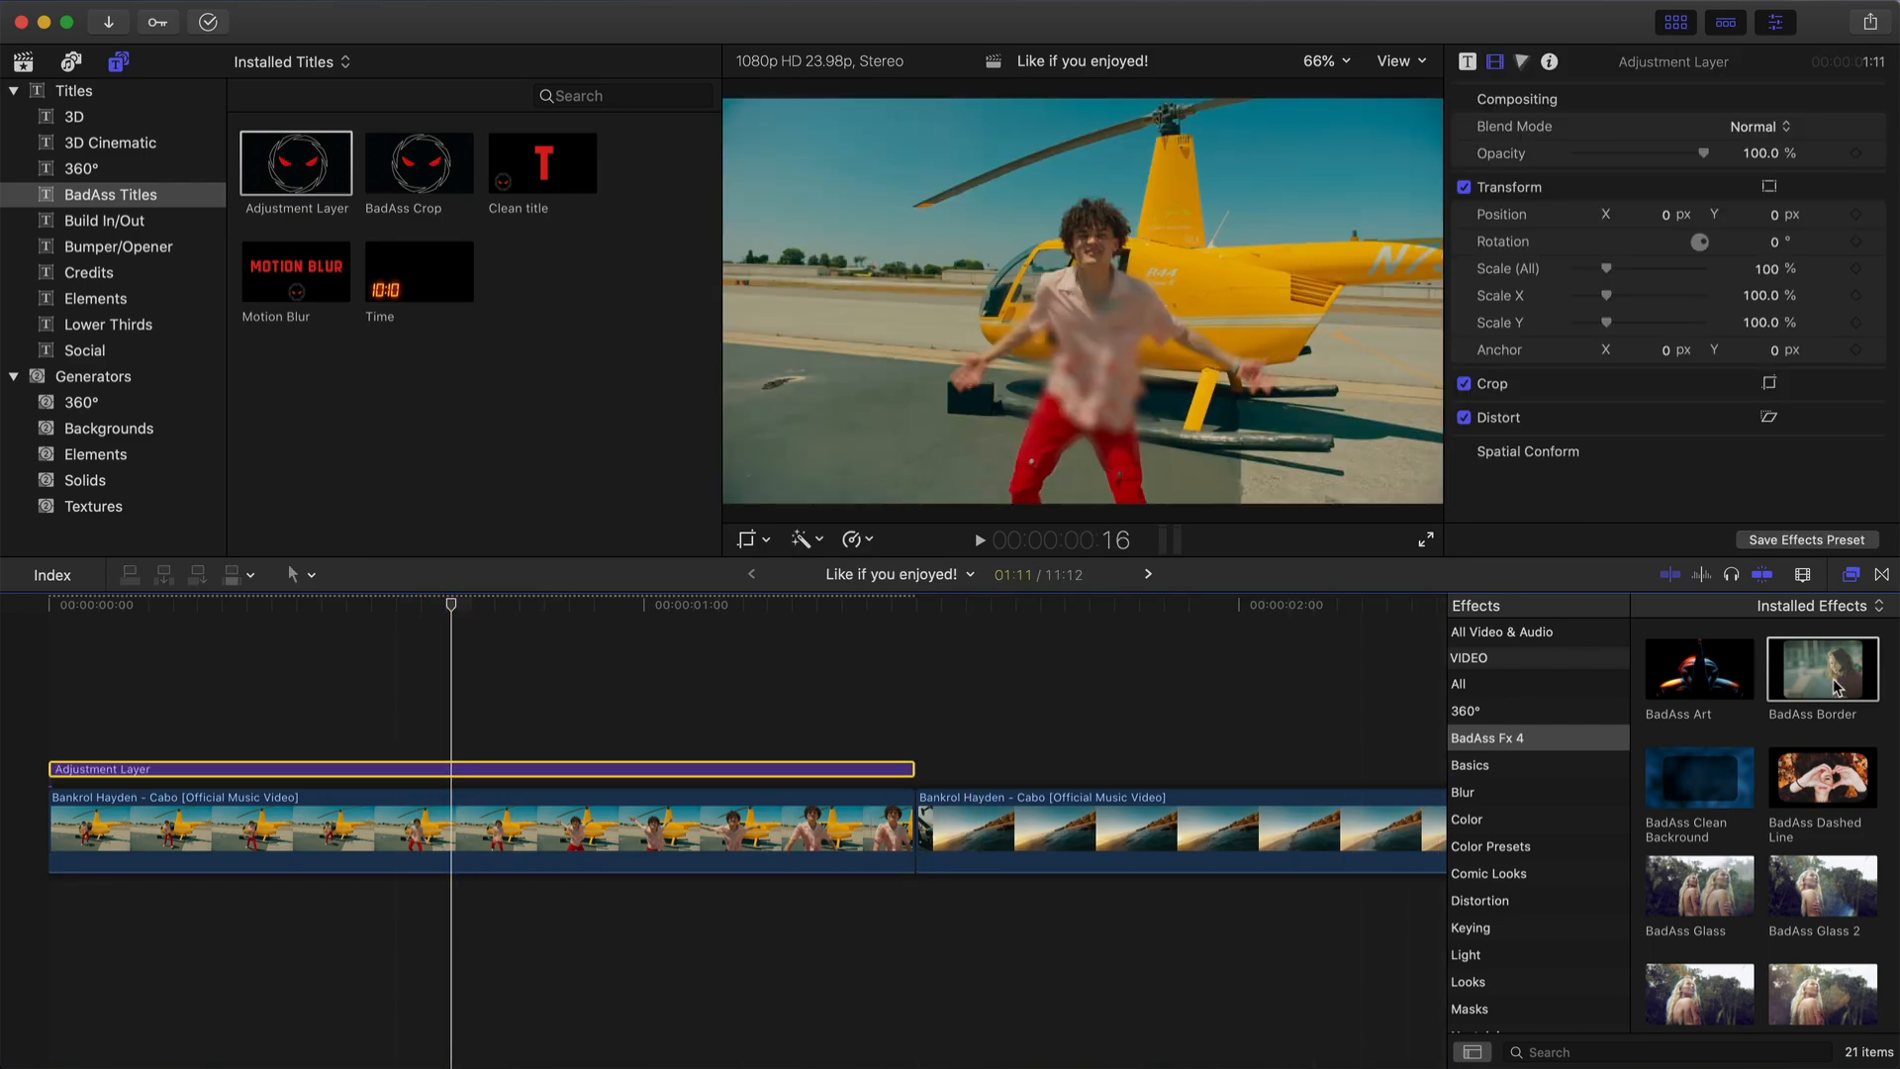
left_click_drag(1834, 686, 510, 768)
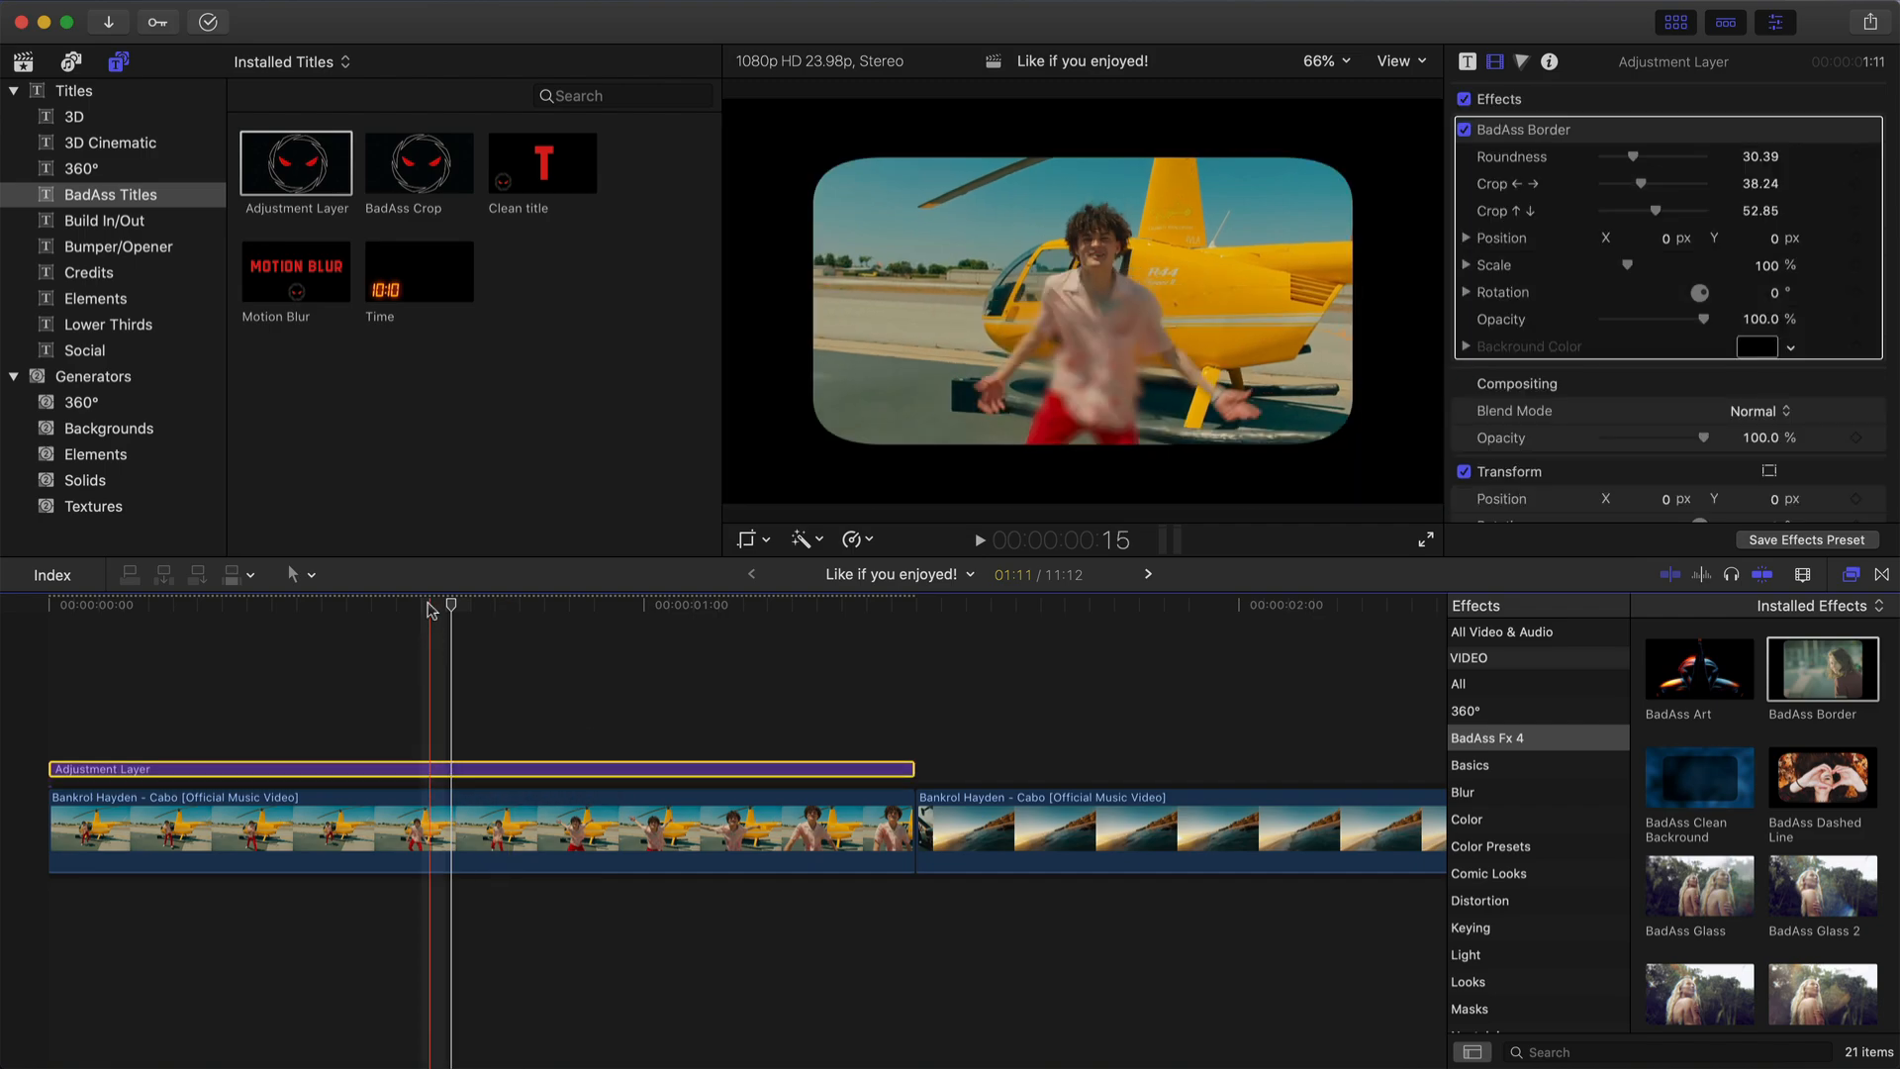
left_click_drag(428, 608, 275, 611)
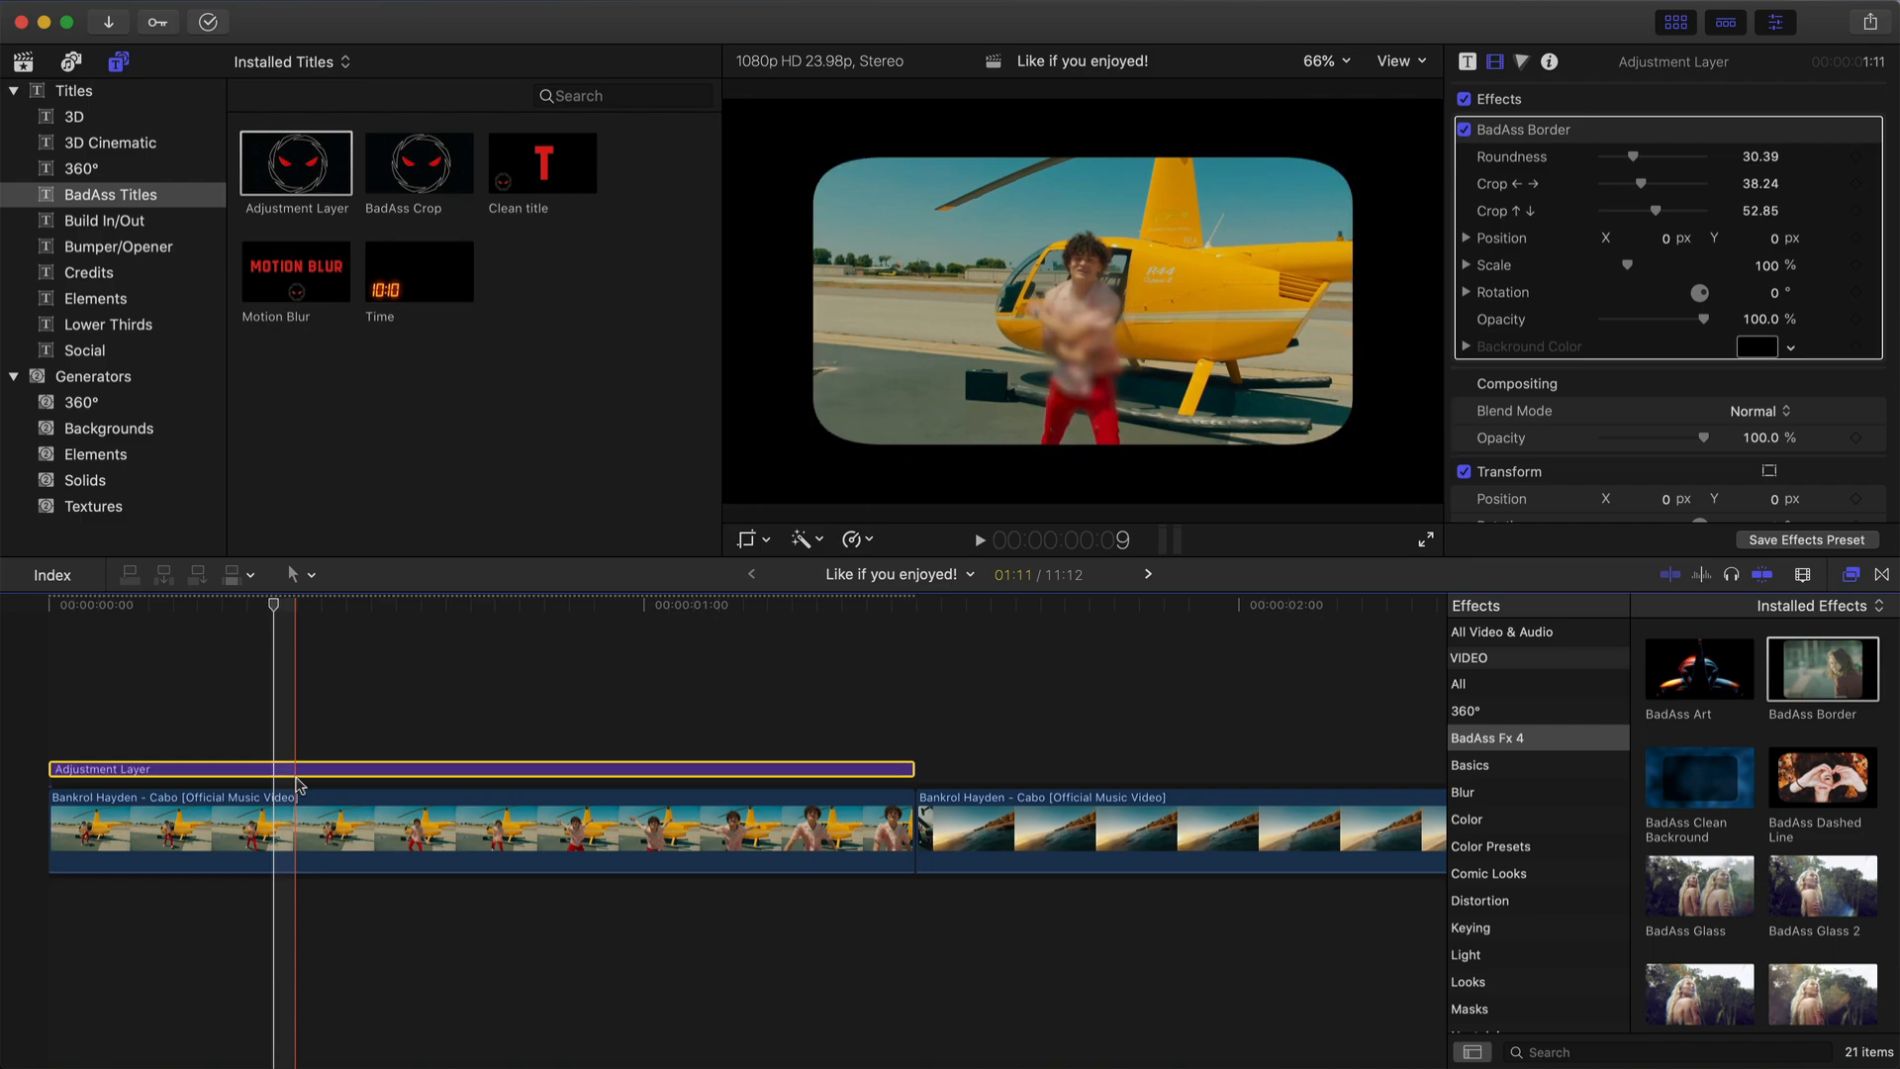
left_click_drag(297, 769, 569, 769)
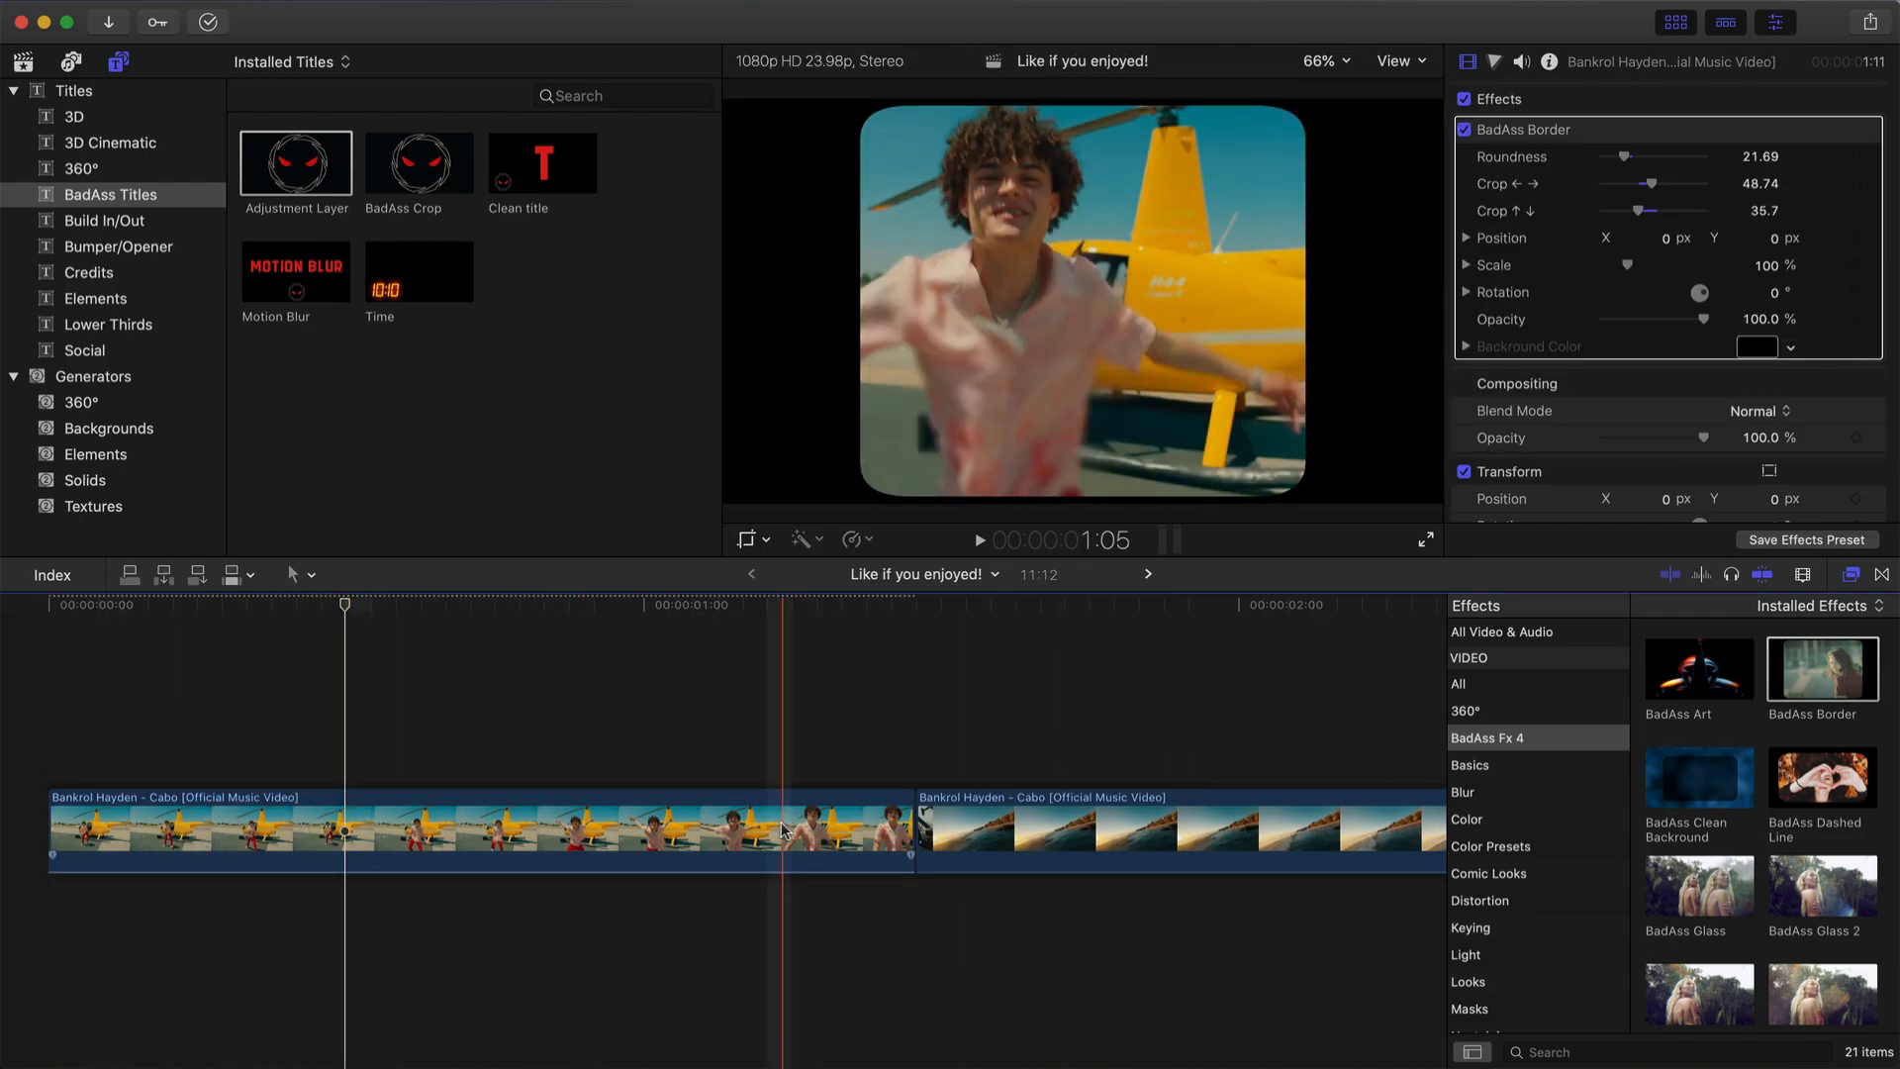
- Apply the Super 8mm effect from the Stylize category to the first clip
left_click(782, 829)
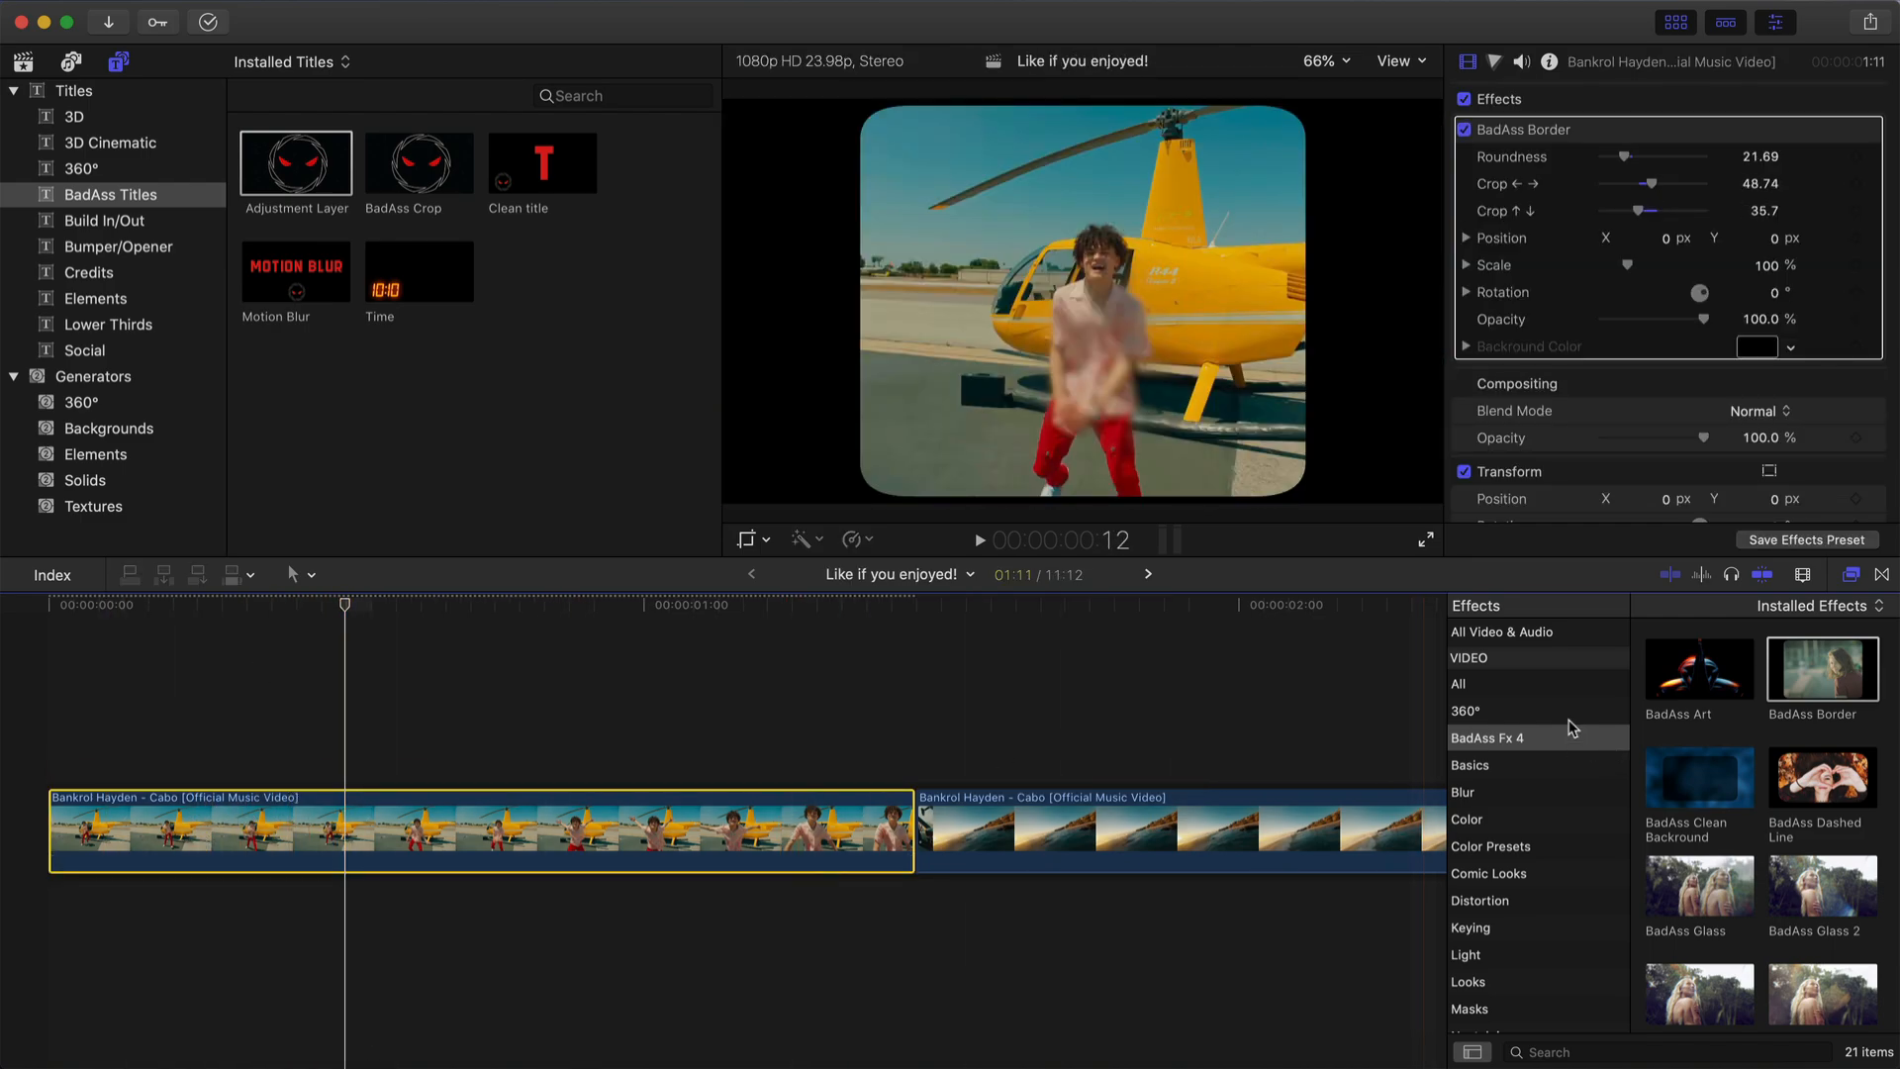
scroll(1505, 911, "down", 3)
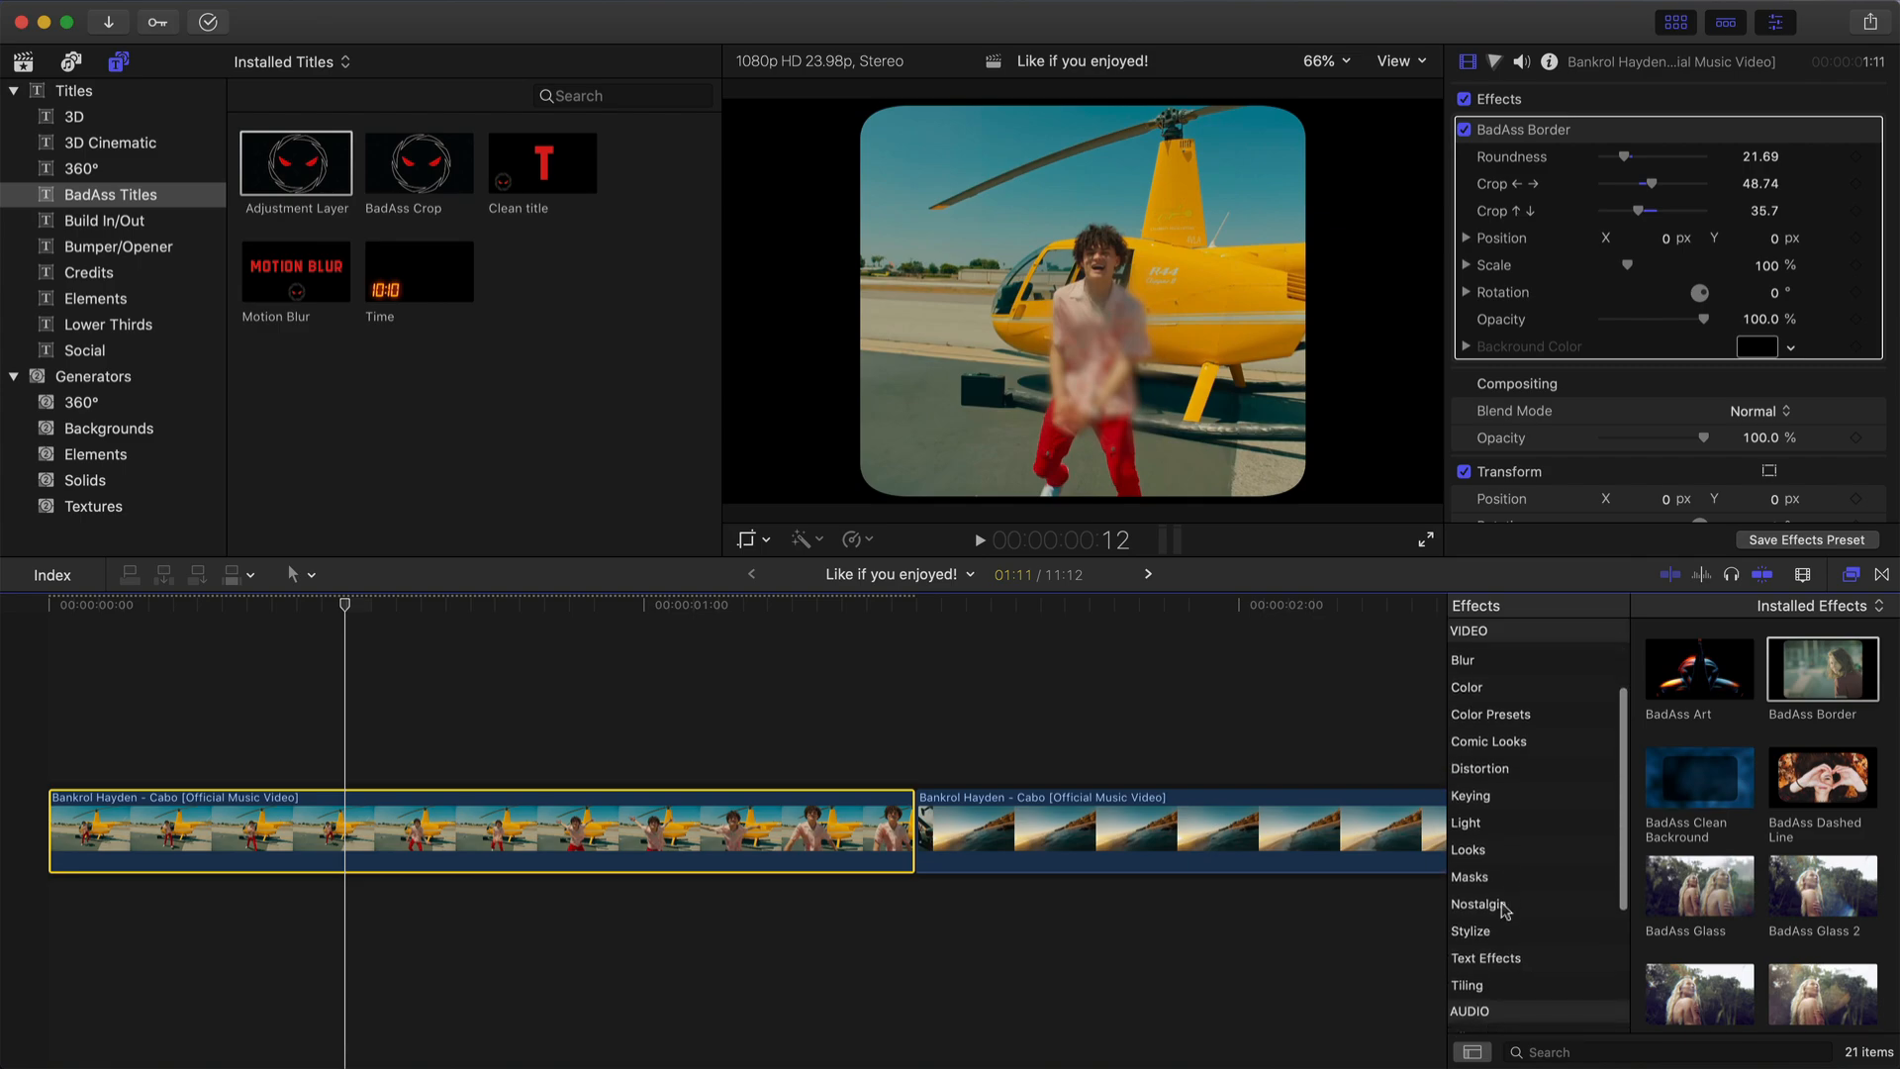
left_click(1675, 22)
scroll(1527, 891, "down", 3)
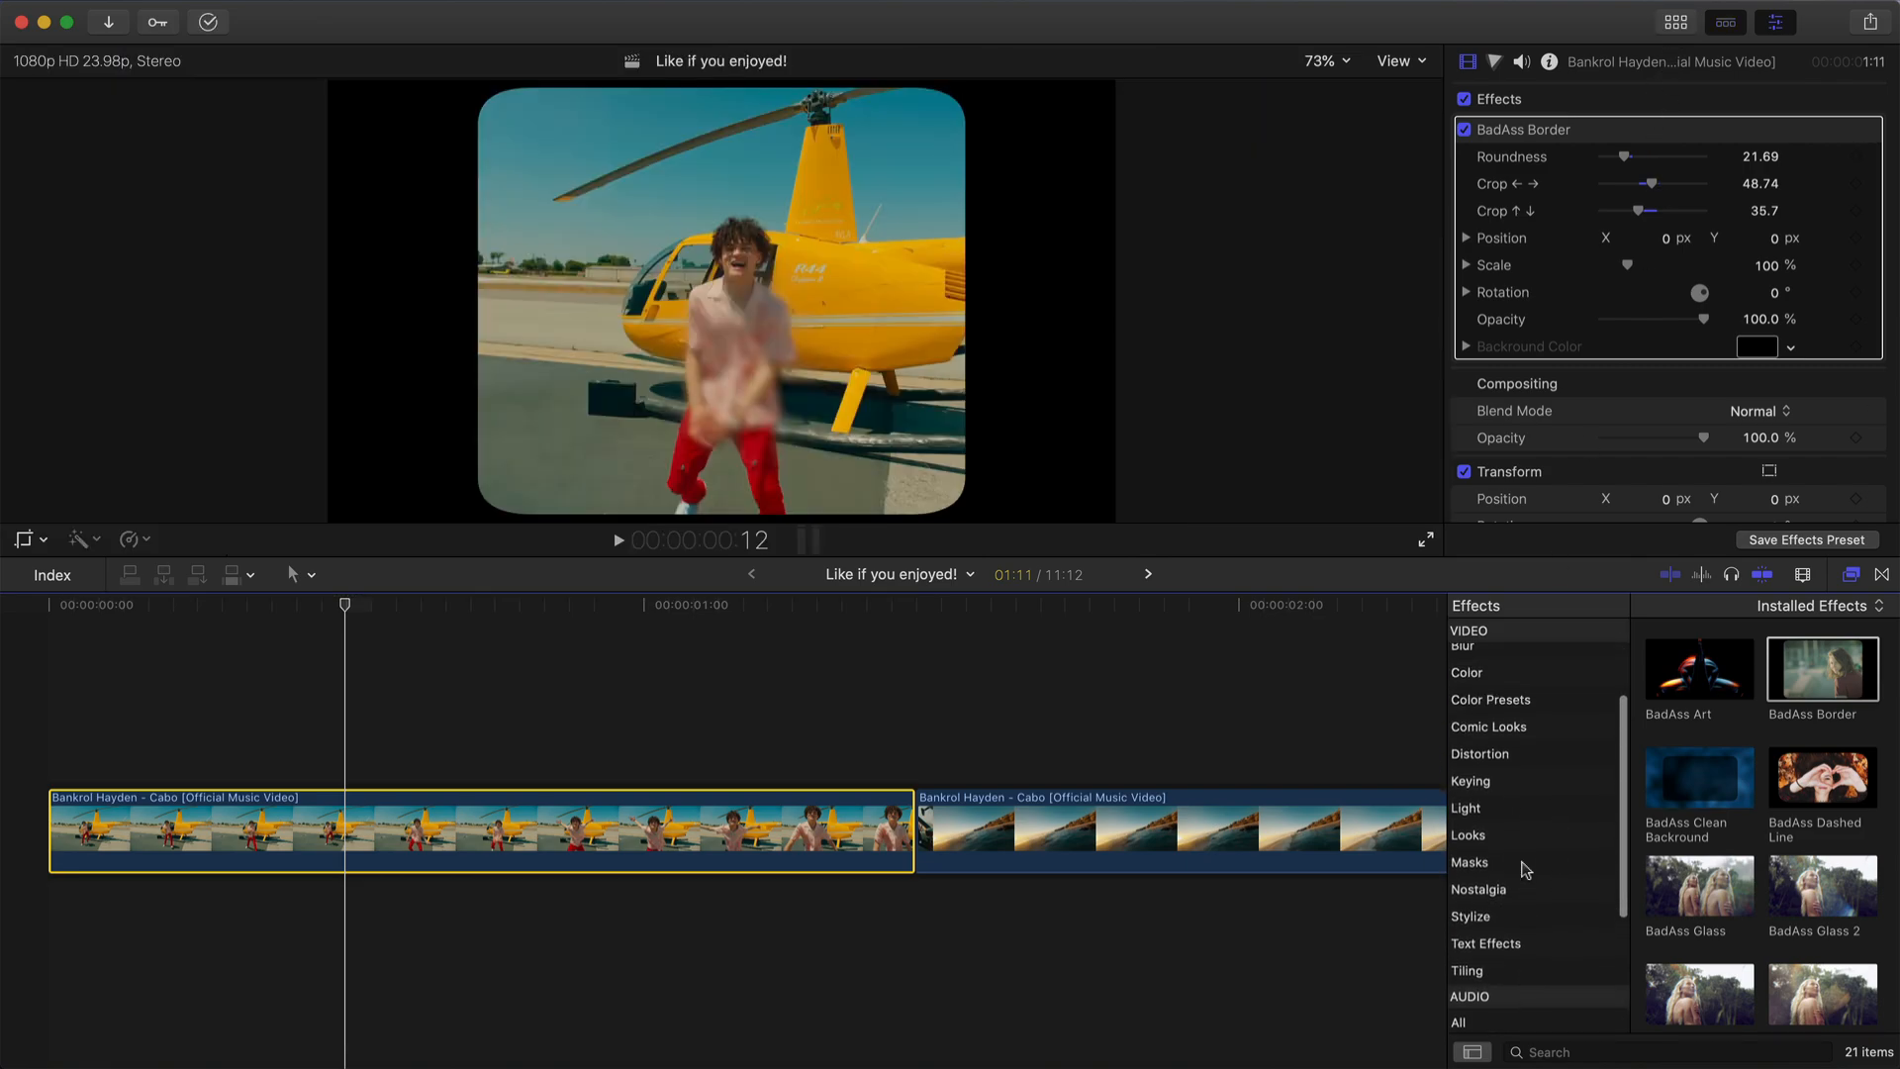
left_click(1495, 920)
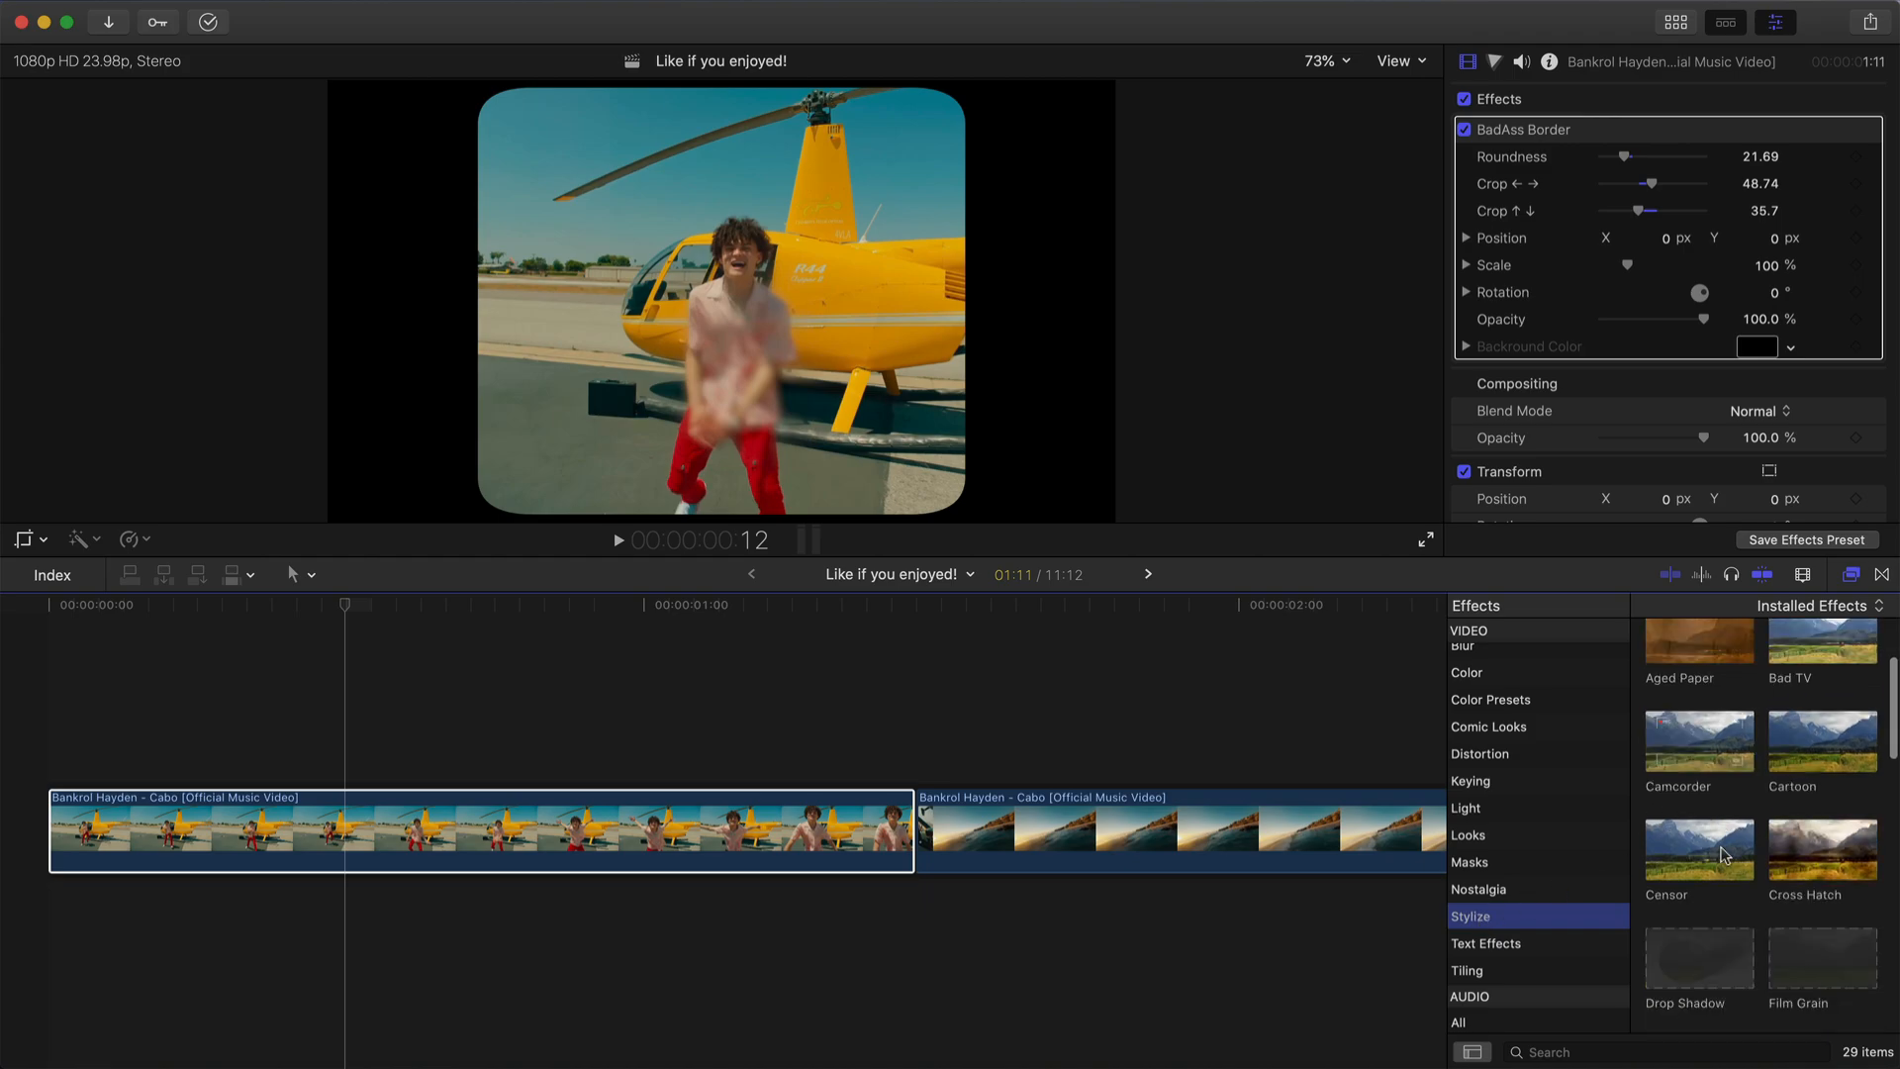
scroll(1722, 853, "down", 5)
left_click_drag(1722, 853, 435, 824)
- Play the first clip from near its start to preview the Super 8mm look
left_click_drag(342, 605, 93, 649)
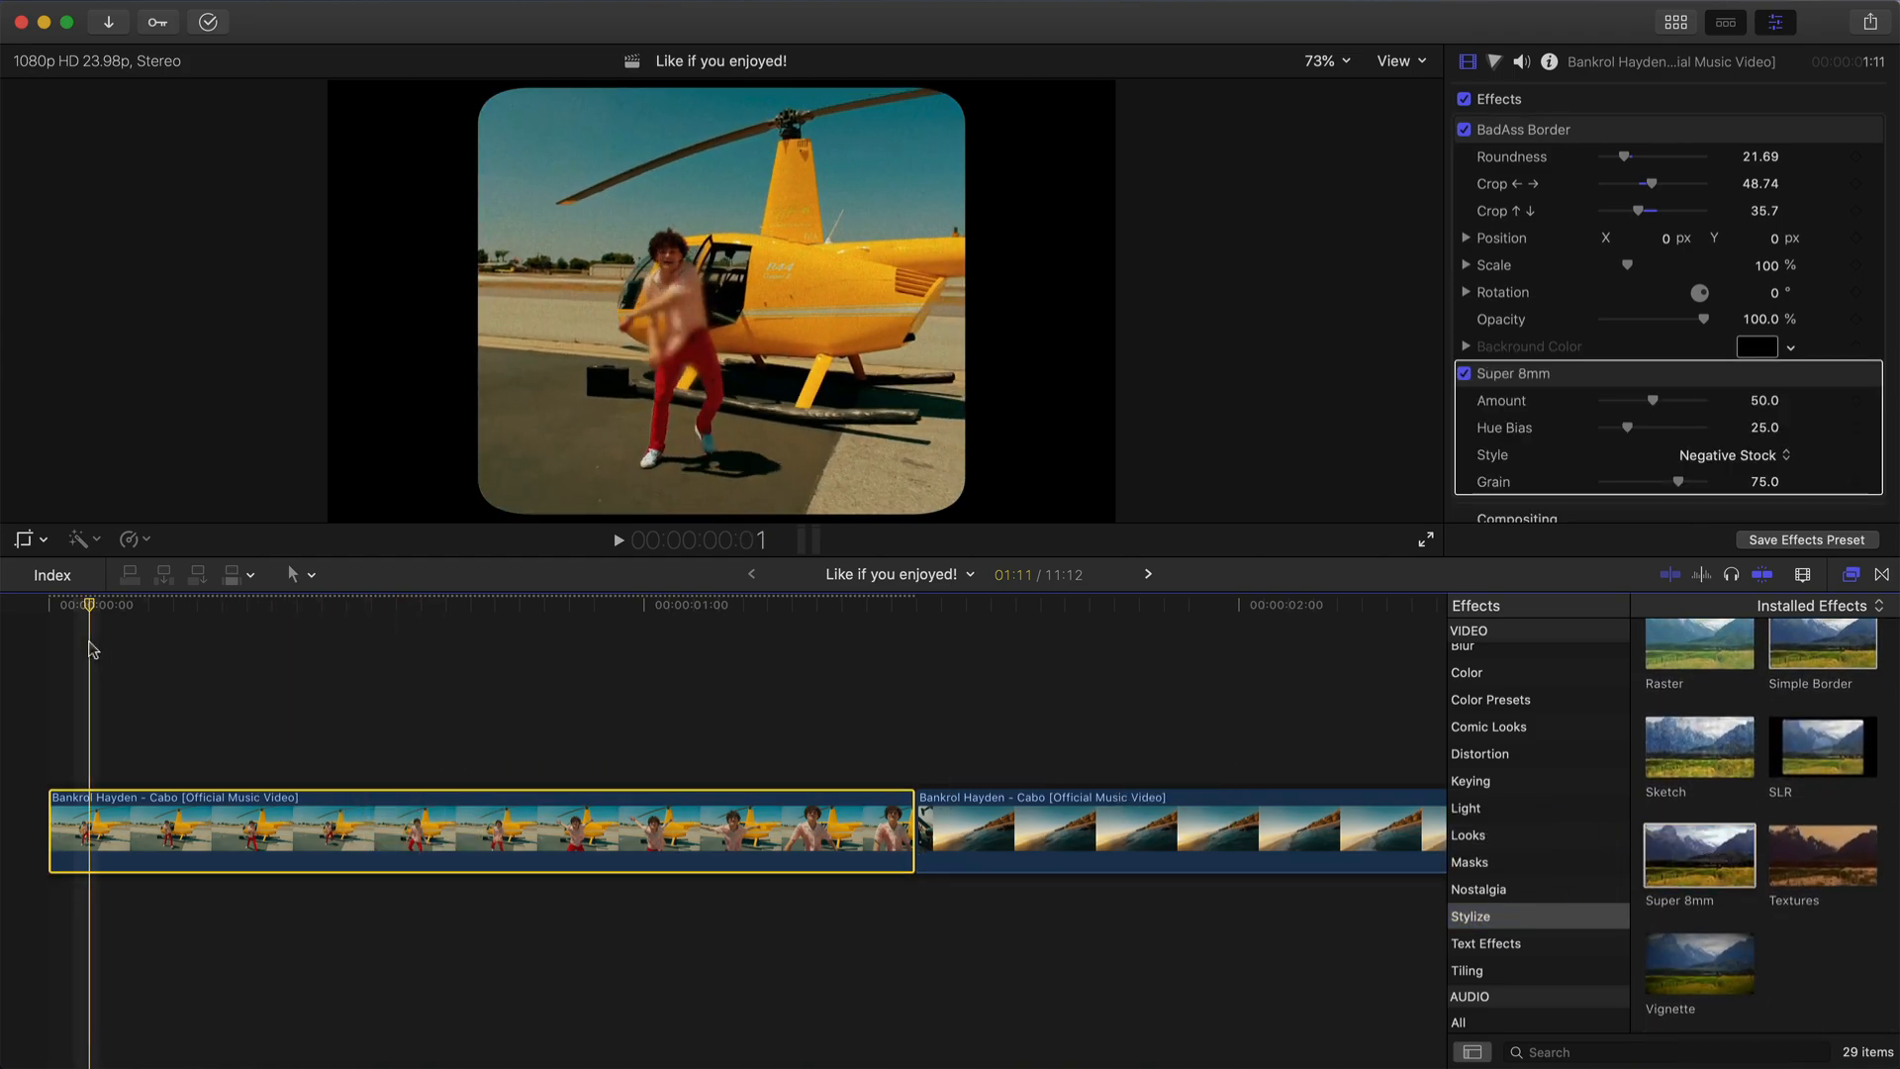
key("space")
key("space")
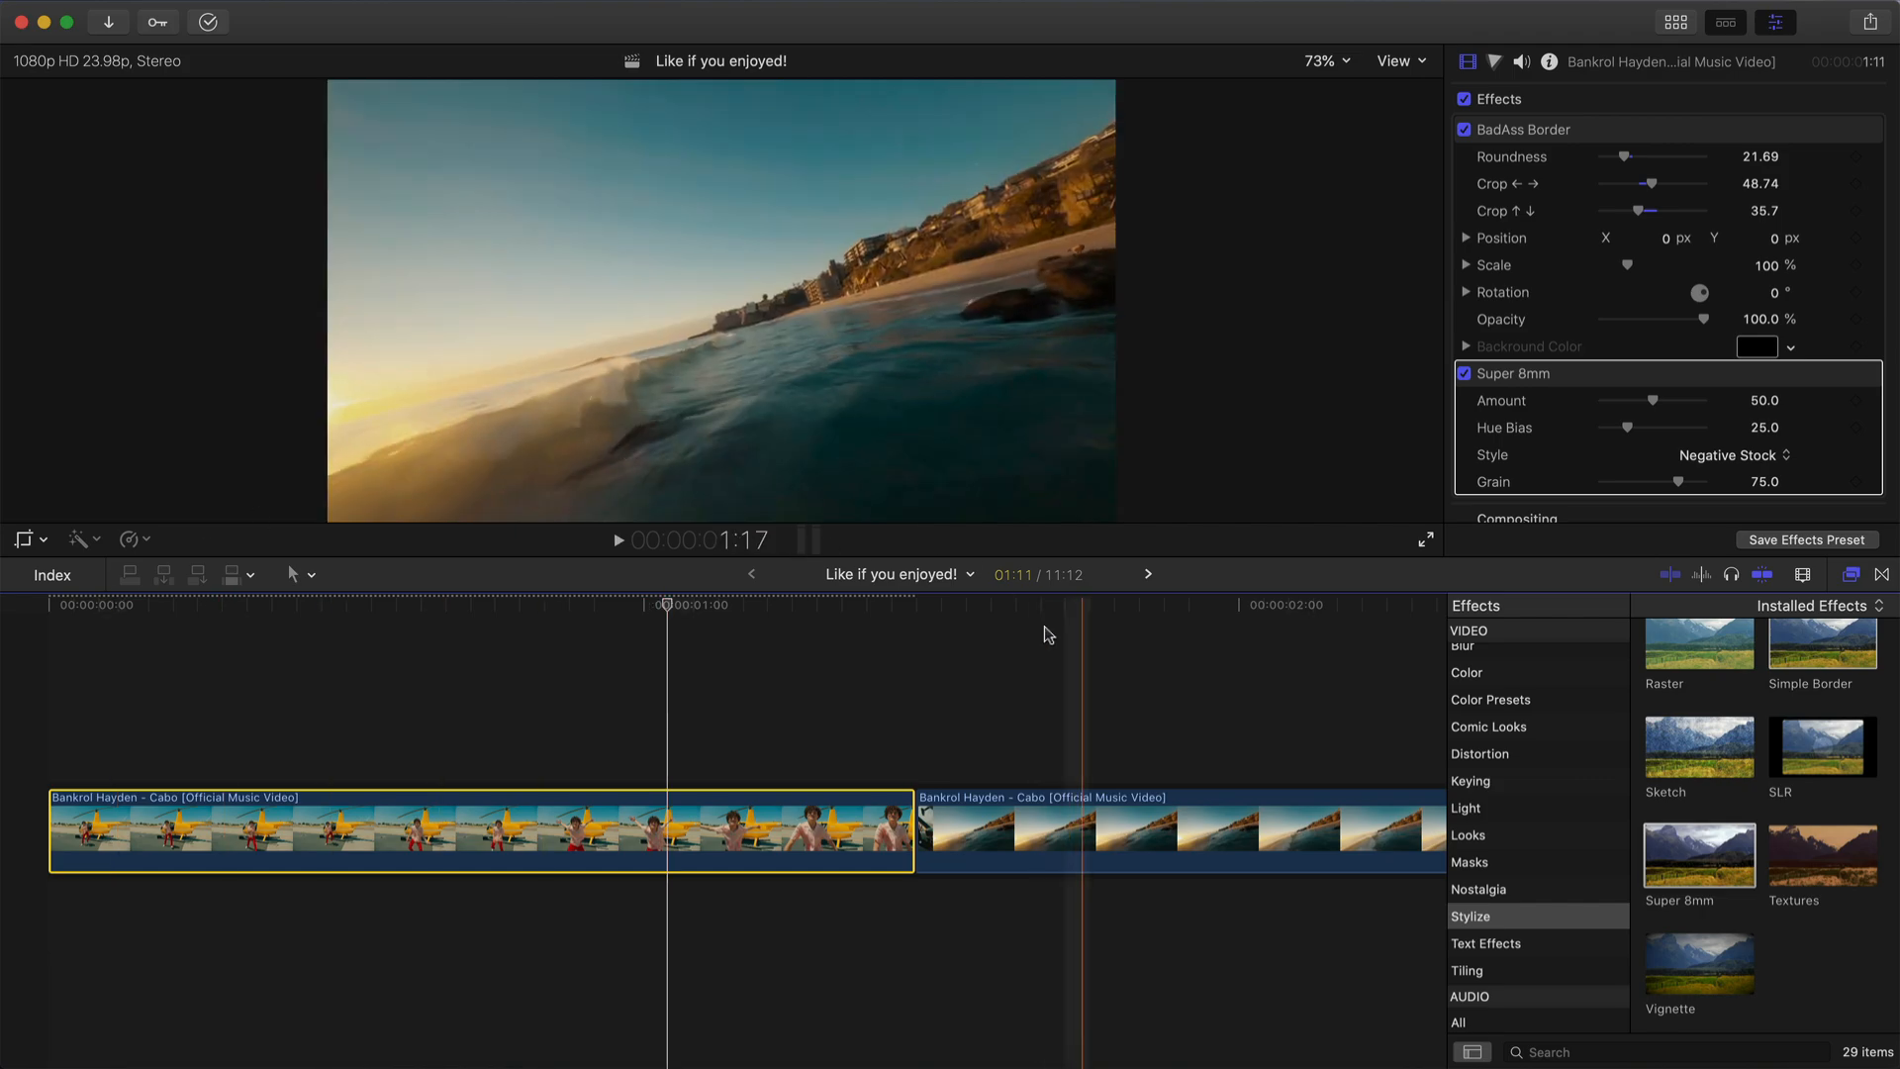
left_click_drag(655, 607, 241, 621)
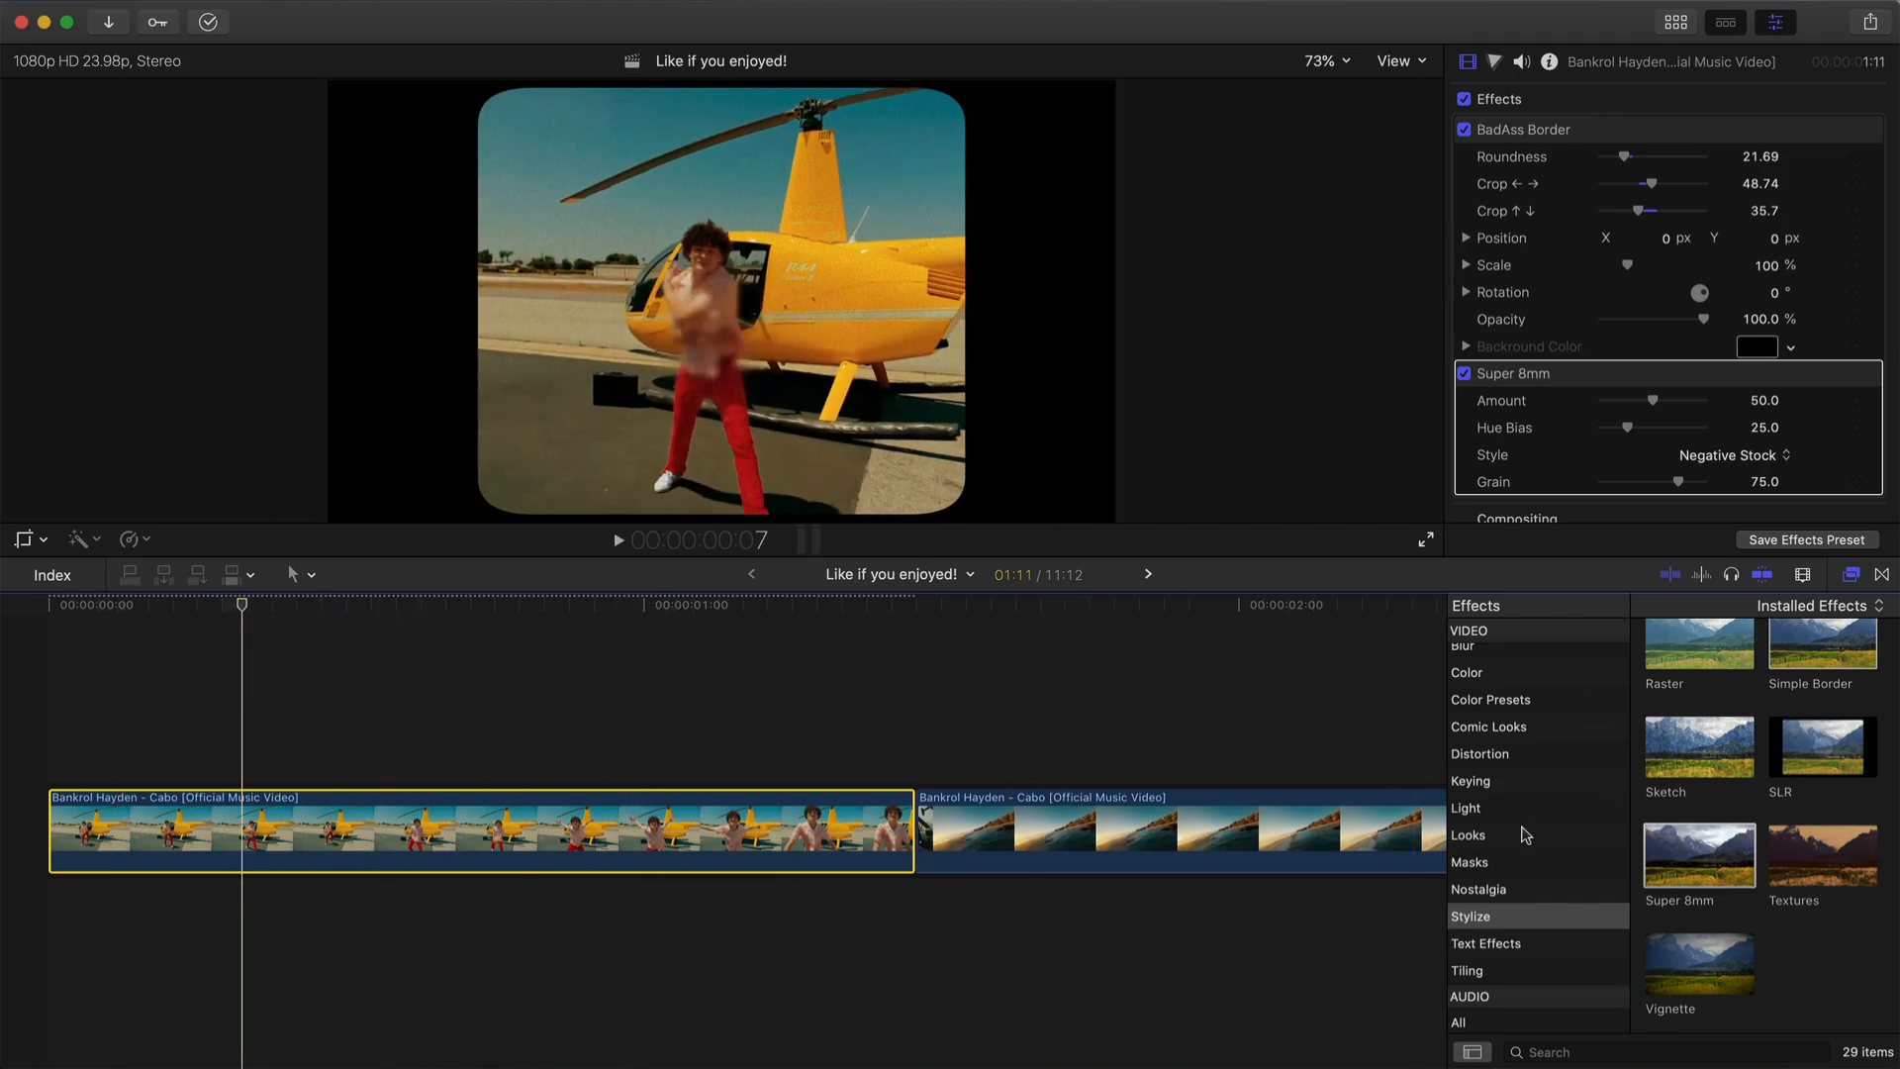
- Apply the SLR effect to the first clip and reduce its Amount to 25
left_click_drag(1832, 757, 387, 853)
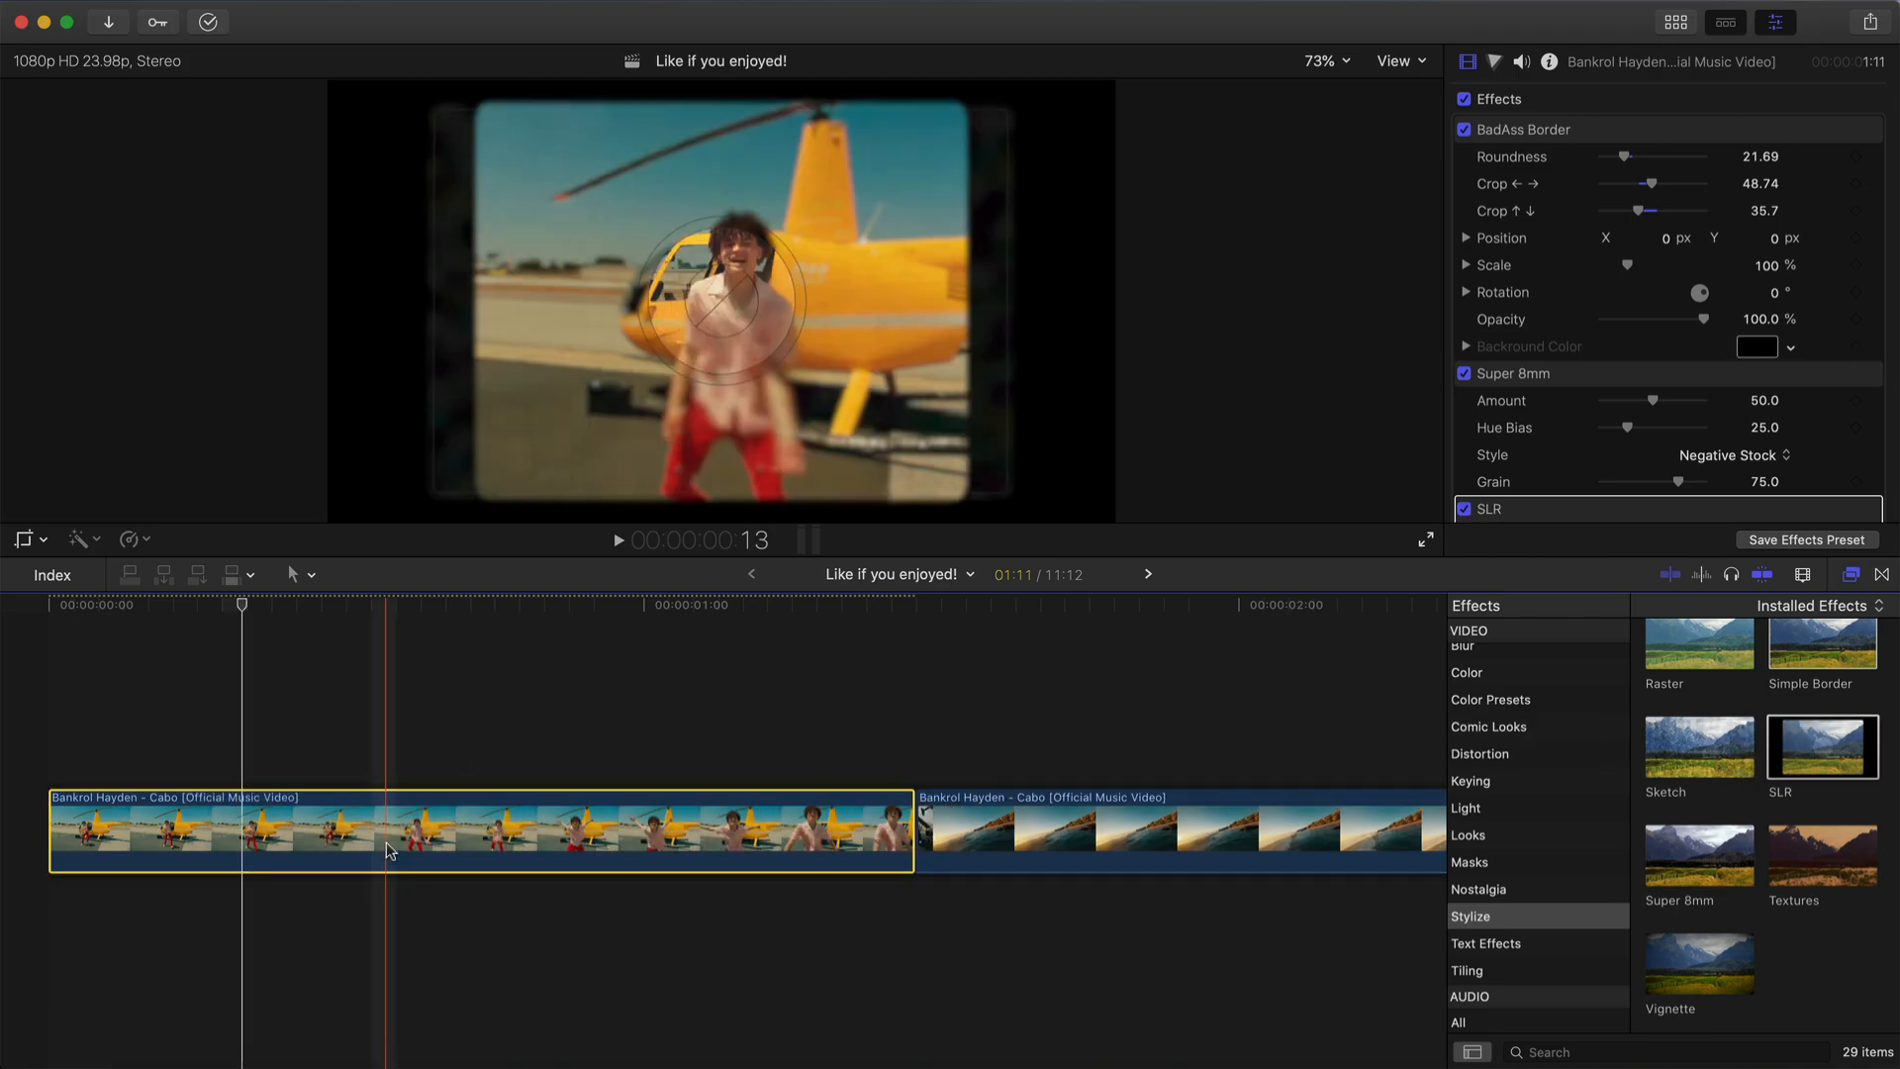
left_click(387, 614)
scroll(1568, 500, "down", 4)
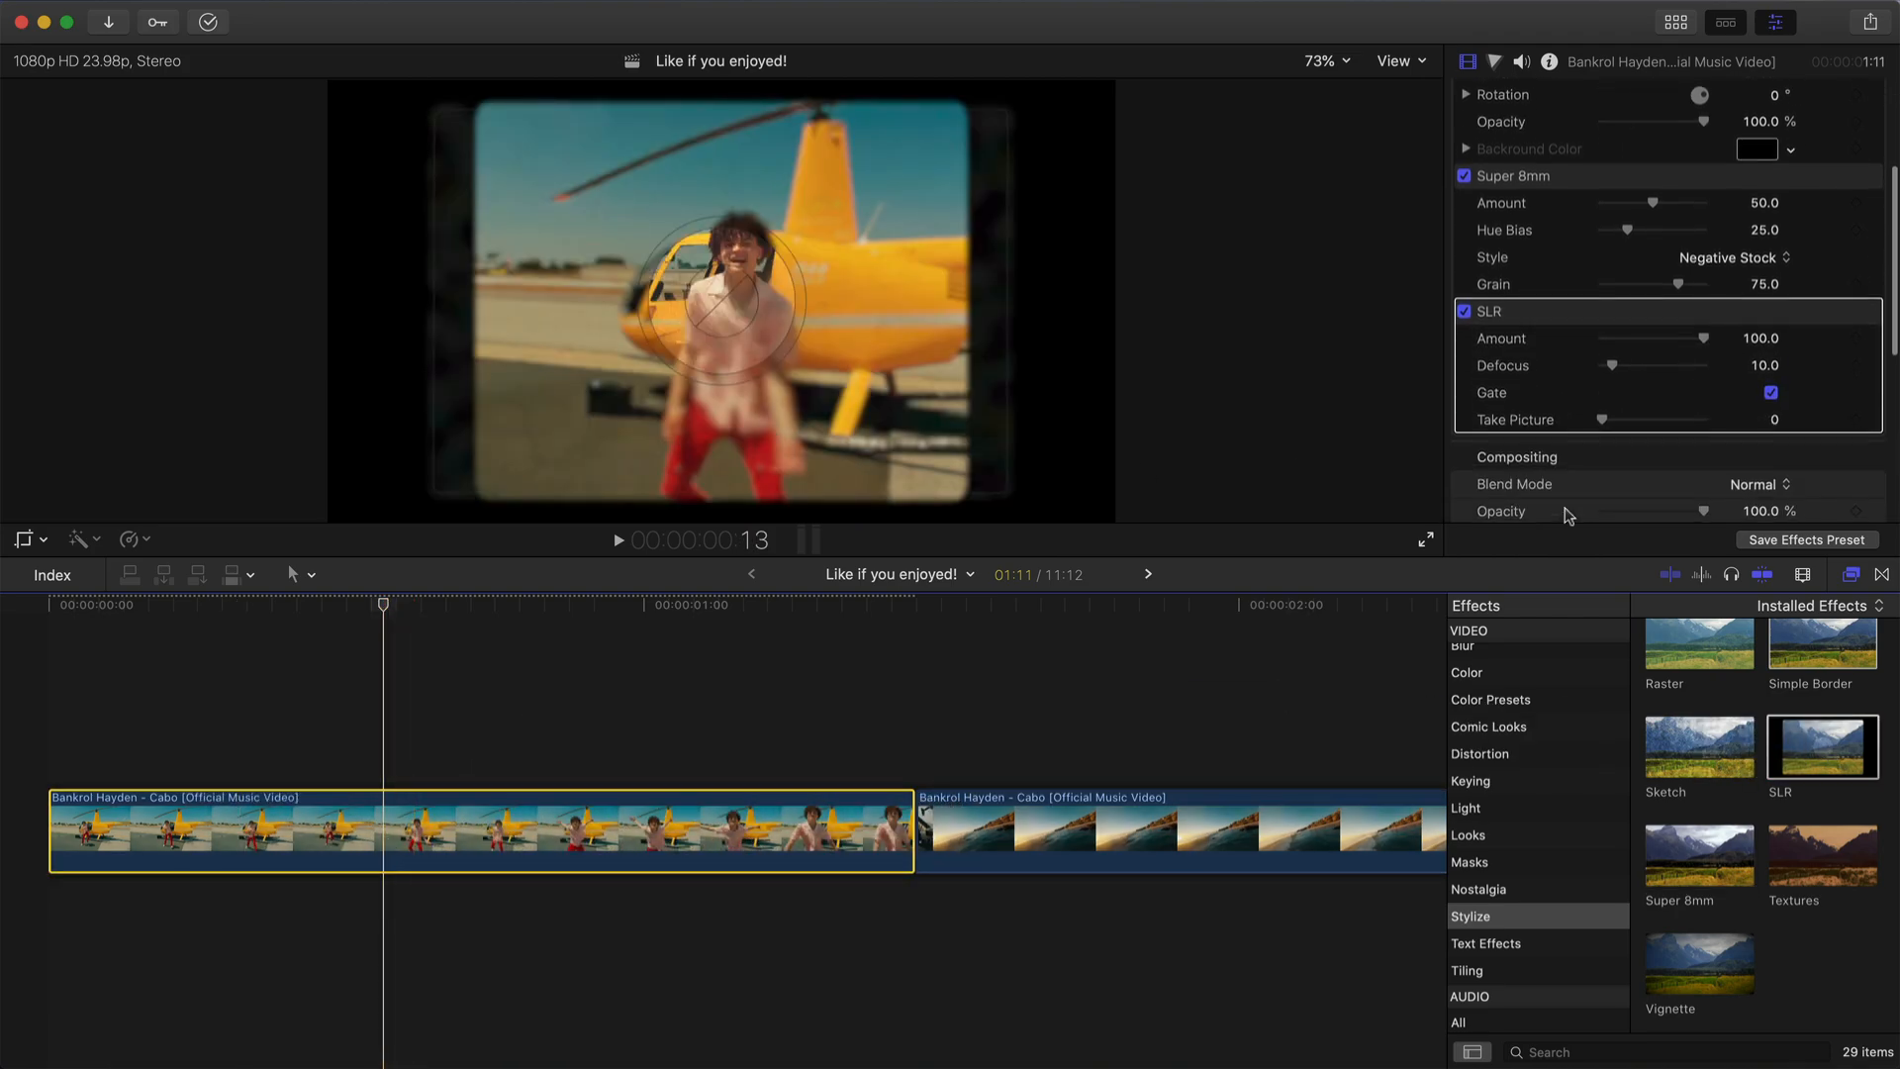
left_click_drag(1695, 310, 1631, 315)
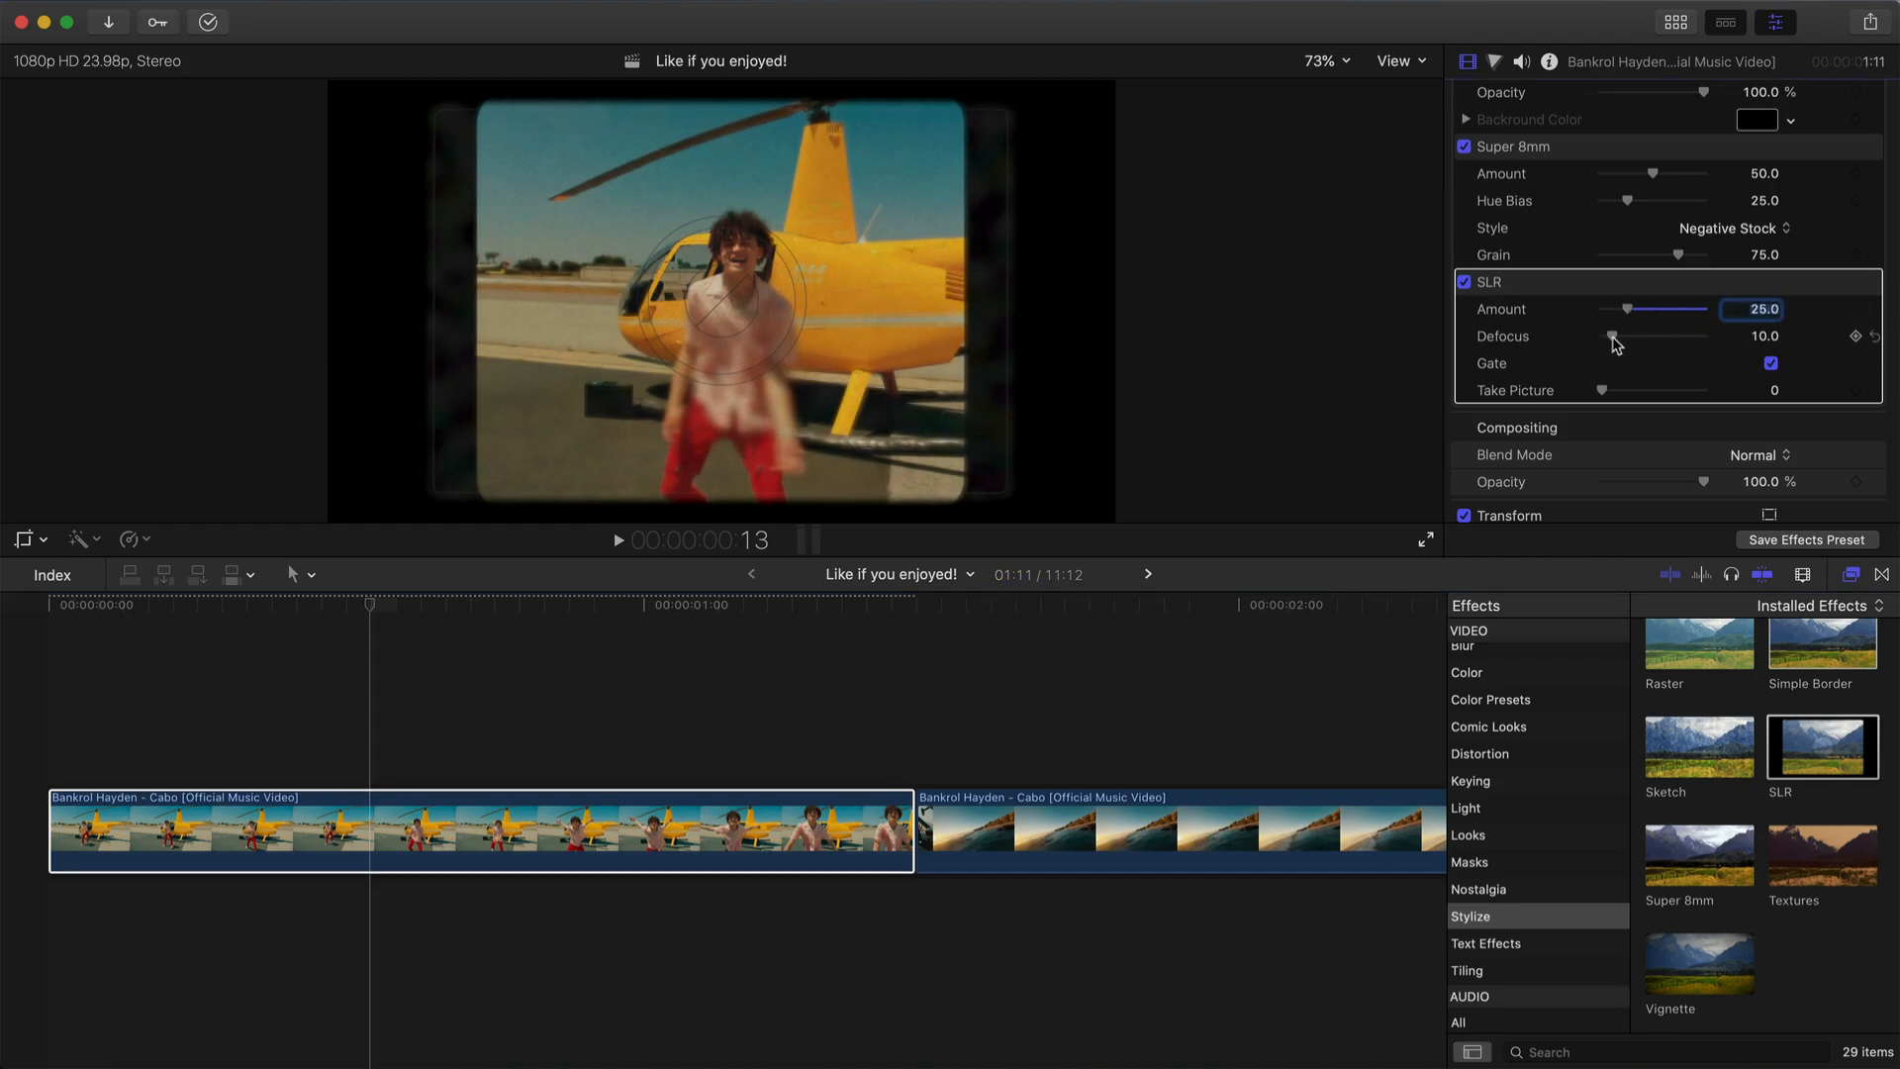
- Try the SLR Defocus at 100 and undo it, and turn off the effect's Gate option
left_click_drag(1617, 344, 1717, 311)
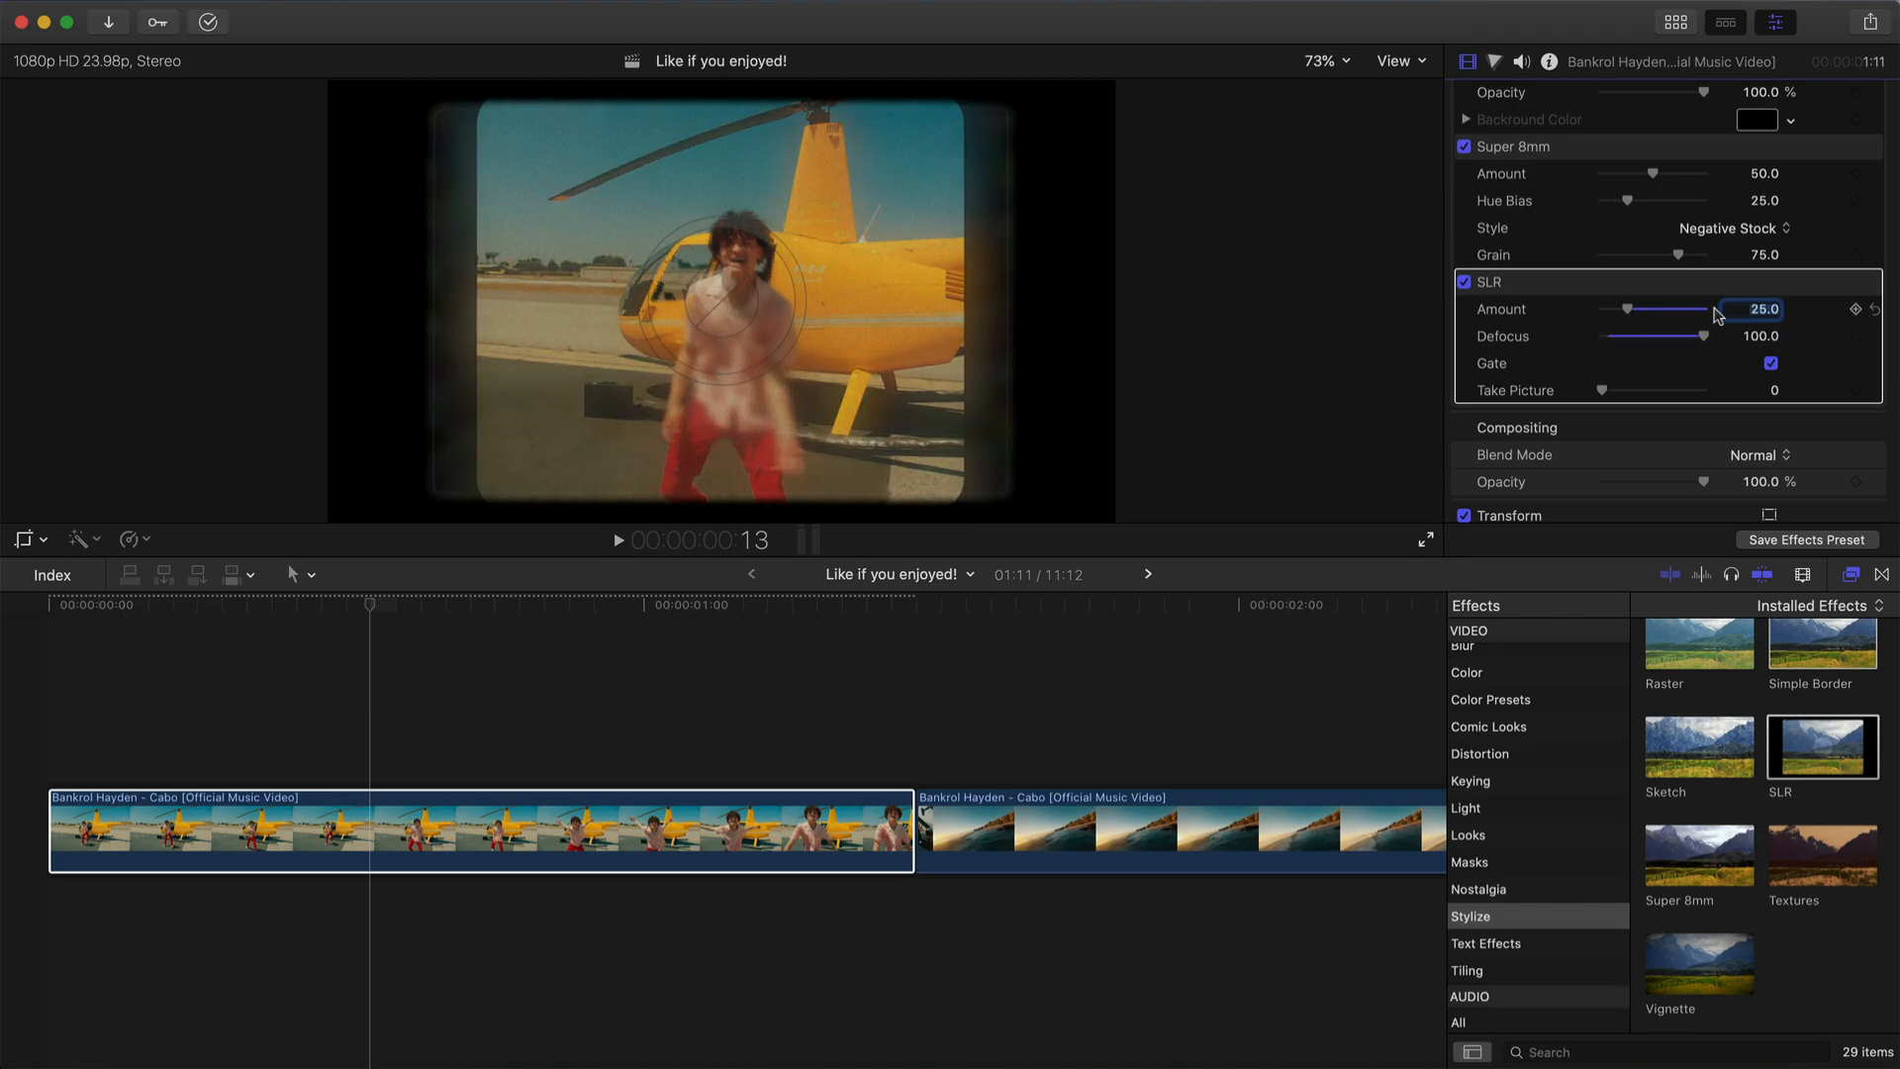
key("super+z")
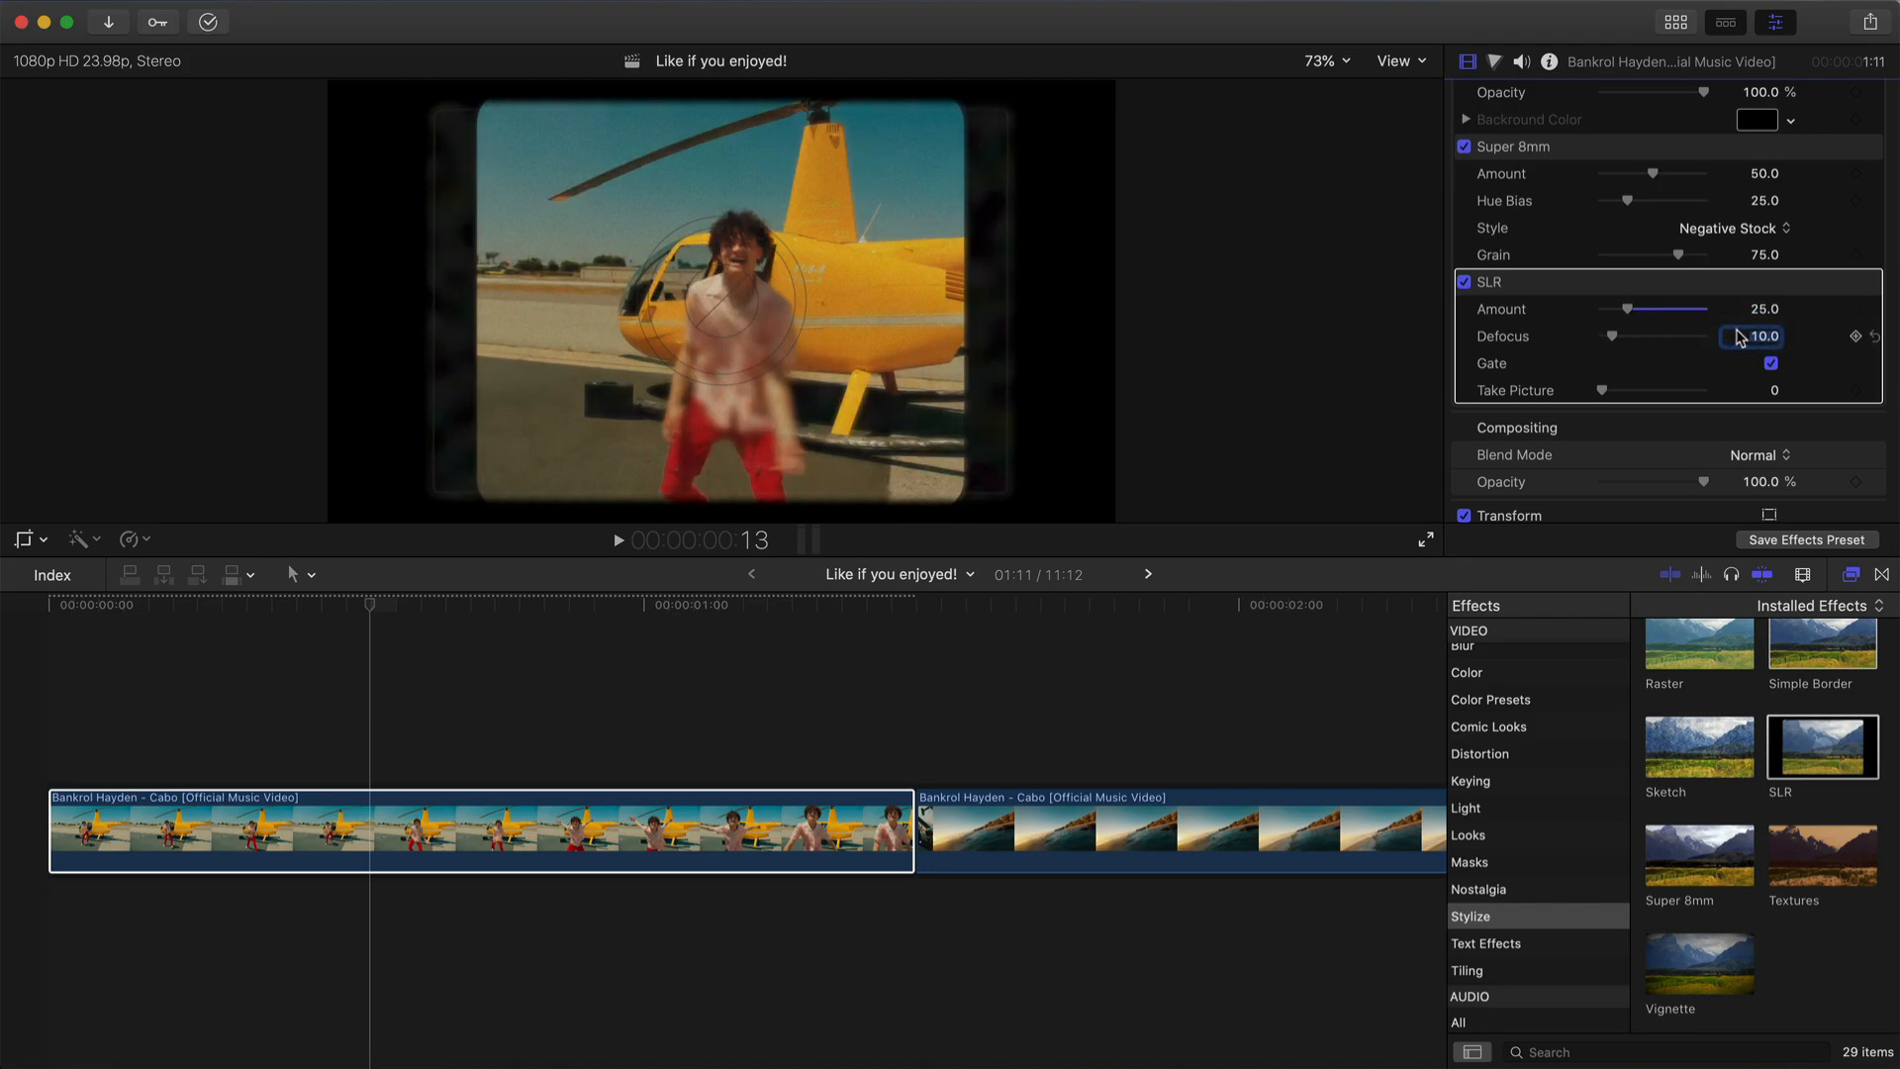
left_click(1771, 364)
- Play the first clip from the beginning to check the border, Super 8mm and SLR effects together
key("space")
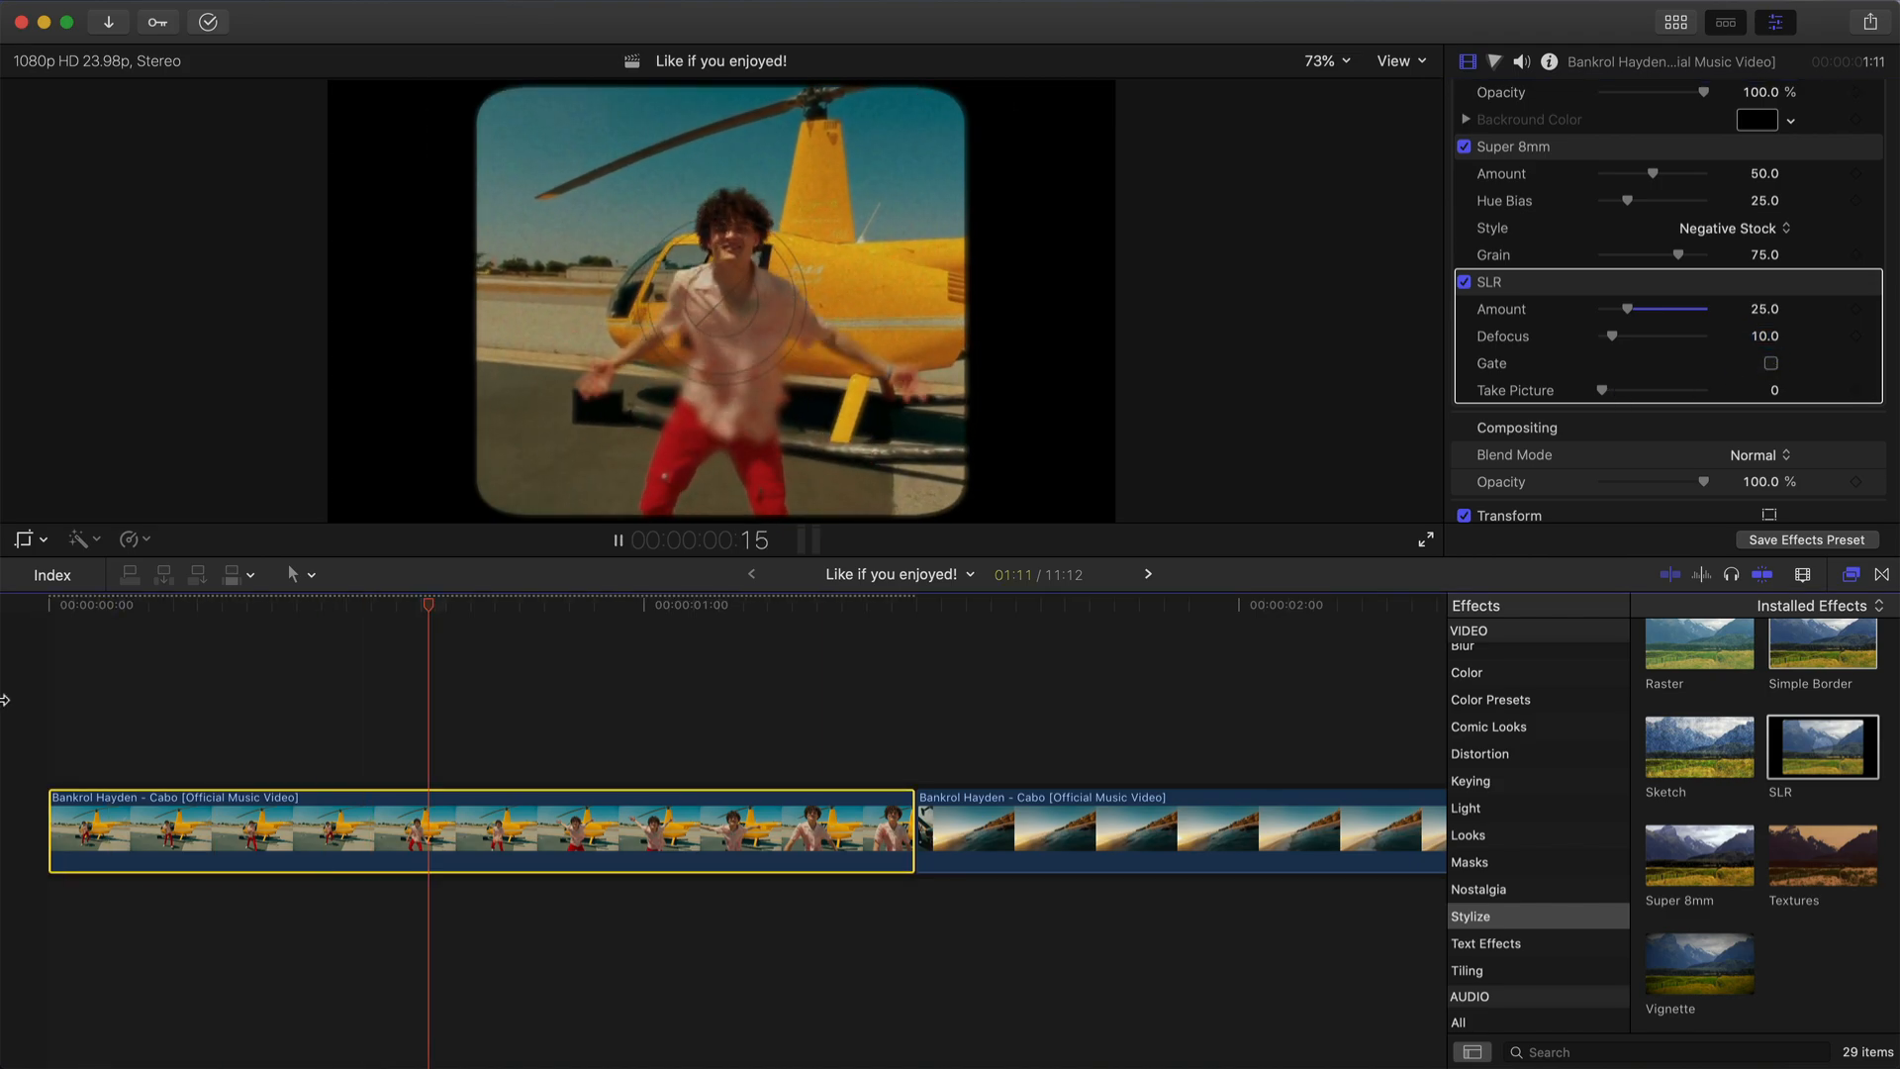
key("Home")
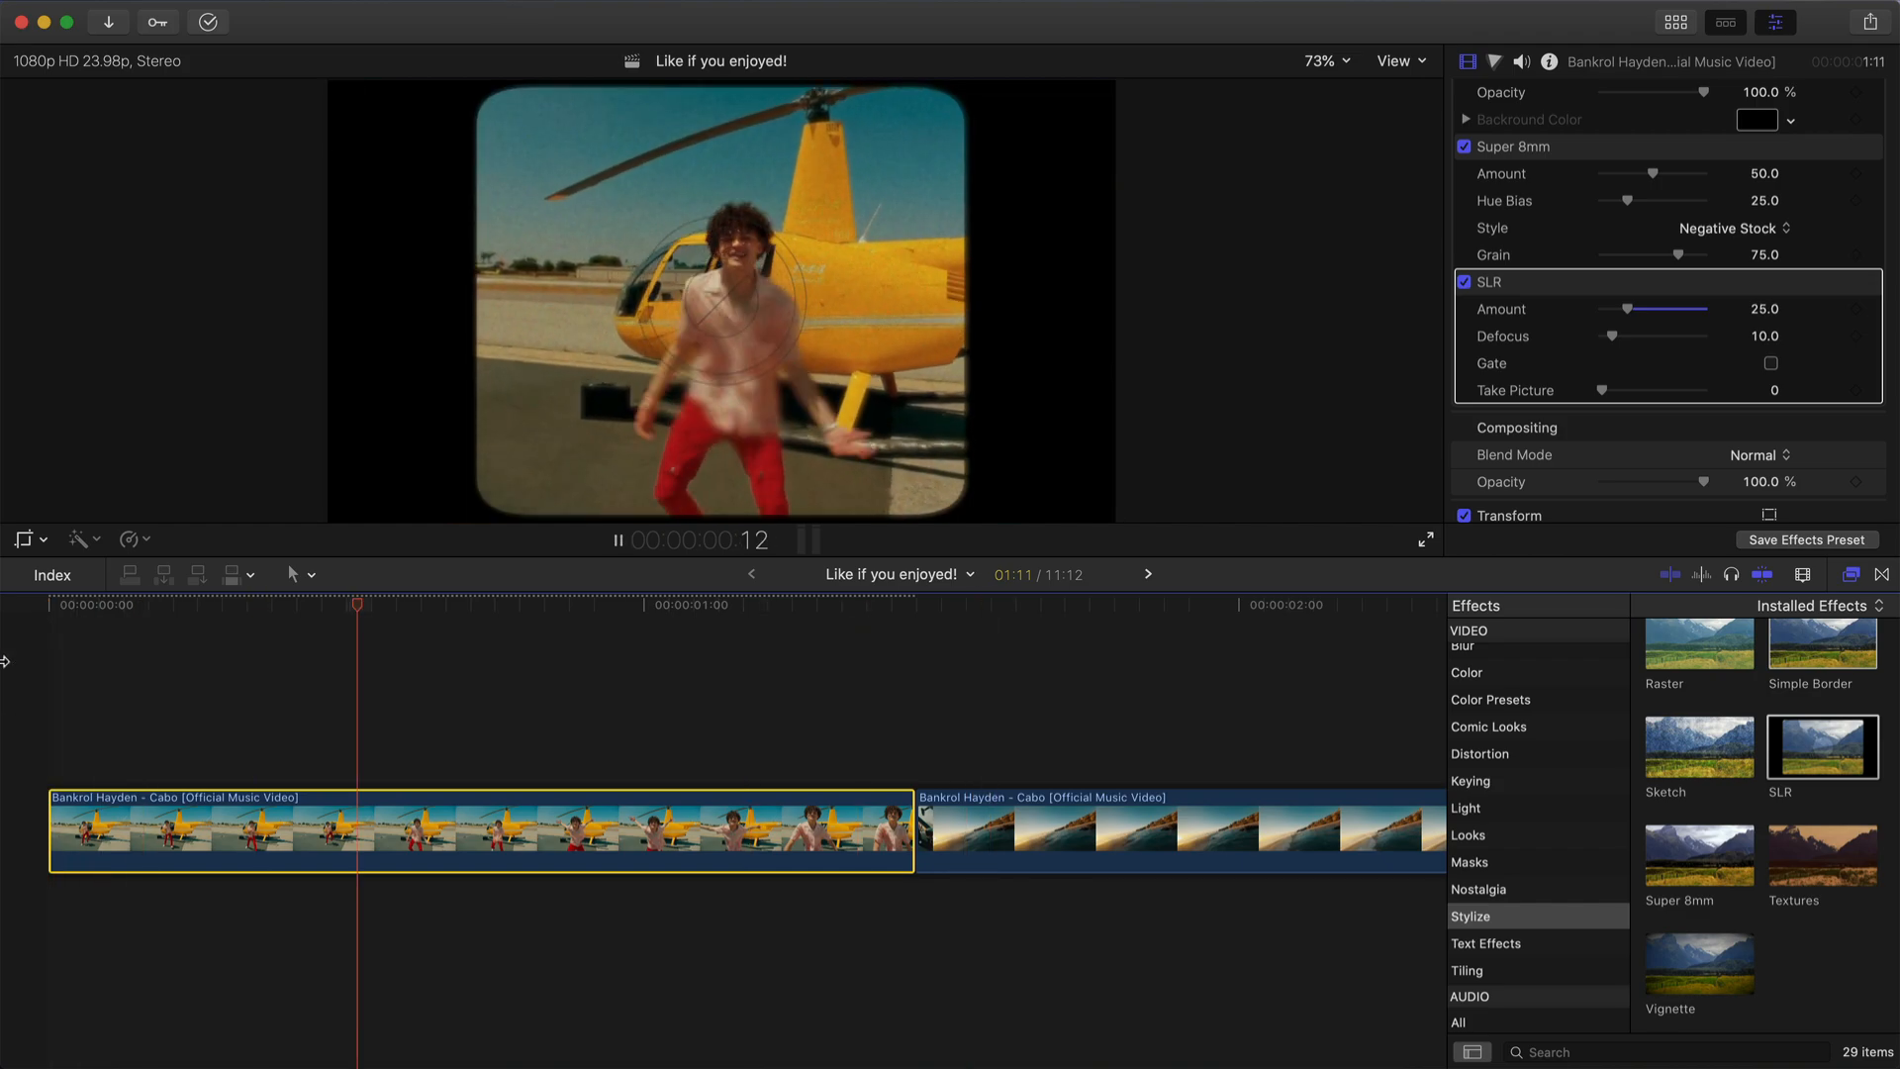
key("space")
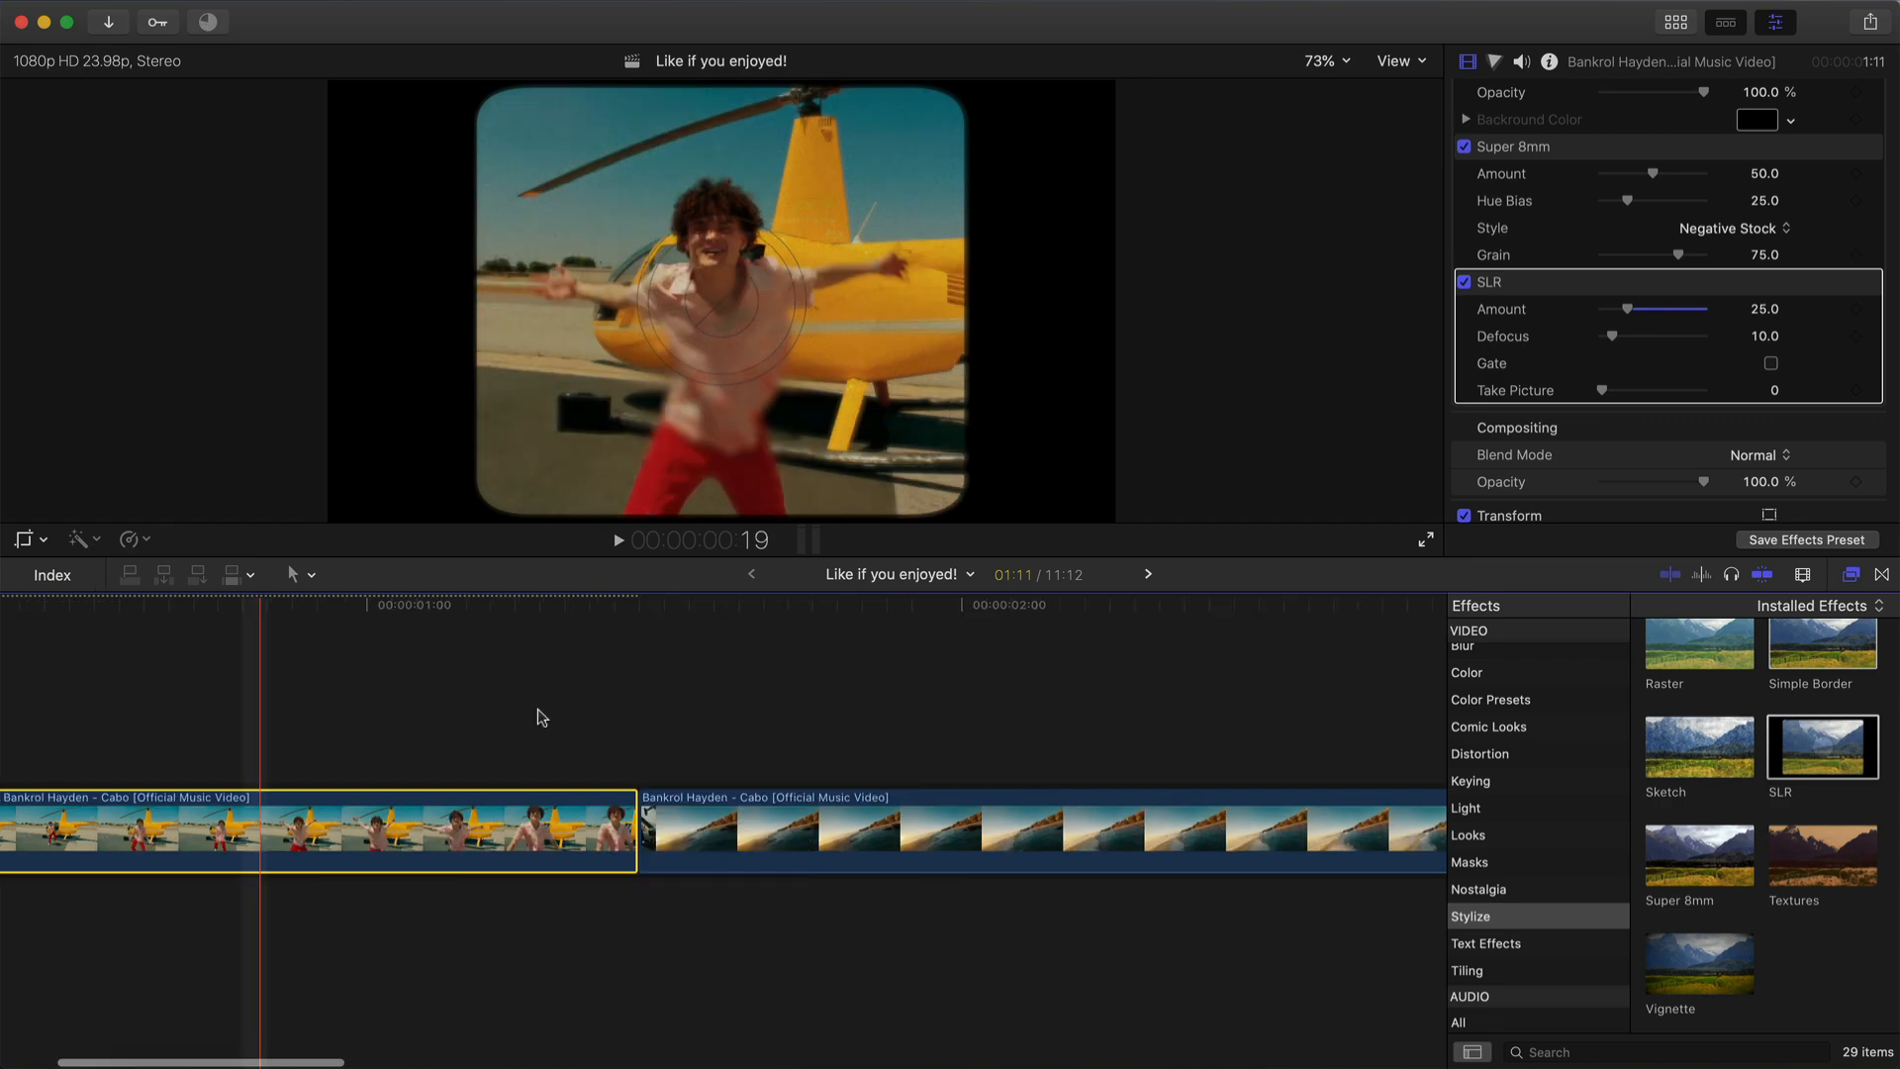
- Apply the BadAss Haze Clouds and BadAss Haze effects to the second clip with the ocean shot
key("super+equal")
key("super+minus")
key("super+minus")
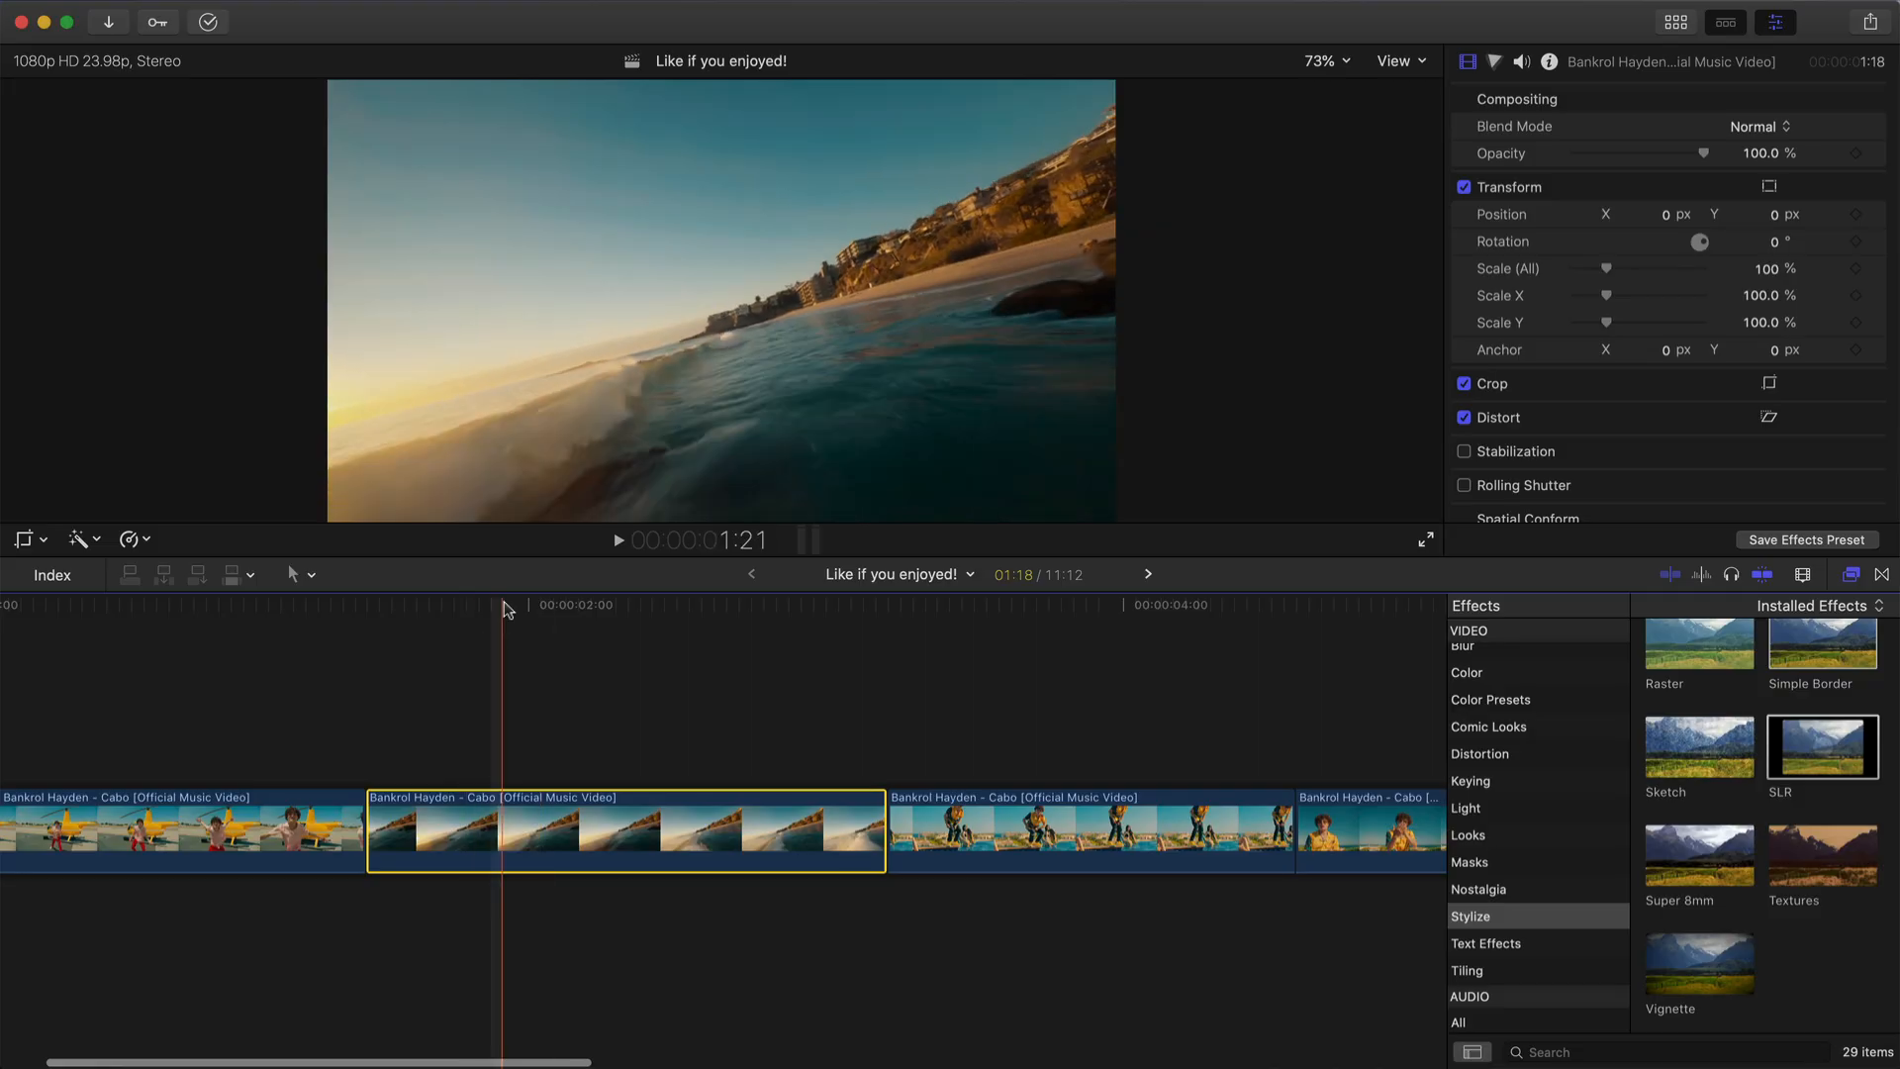
left_click_drag(505, 608, 456, 605)
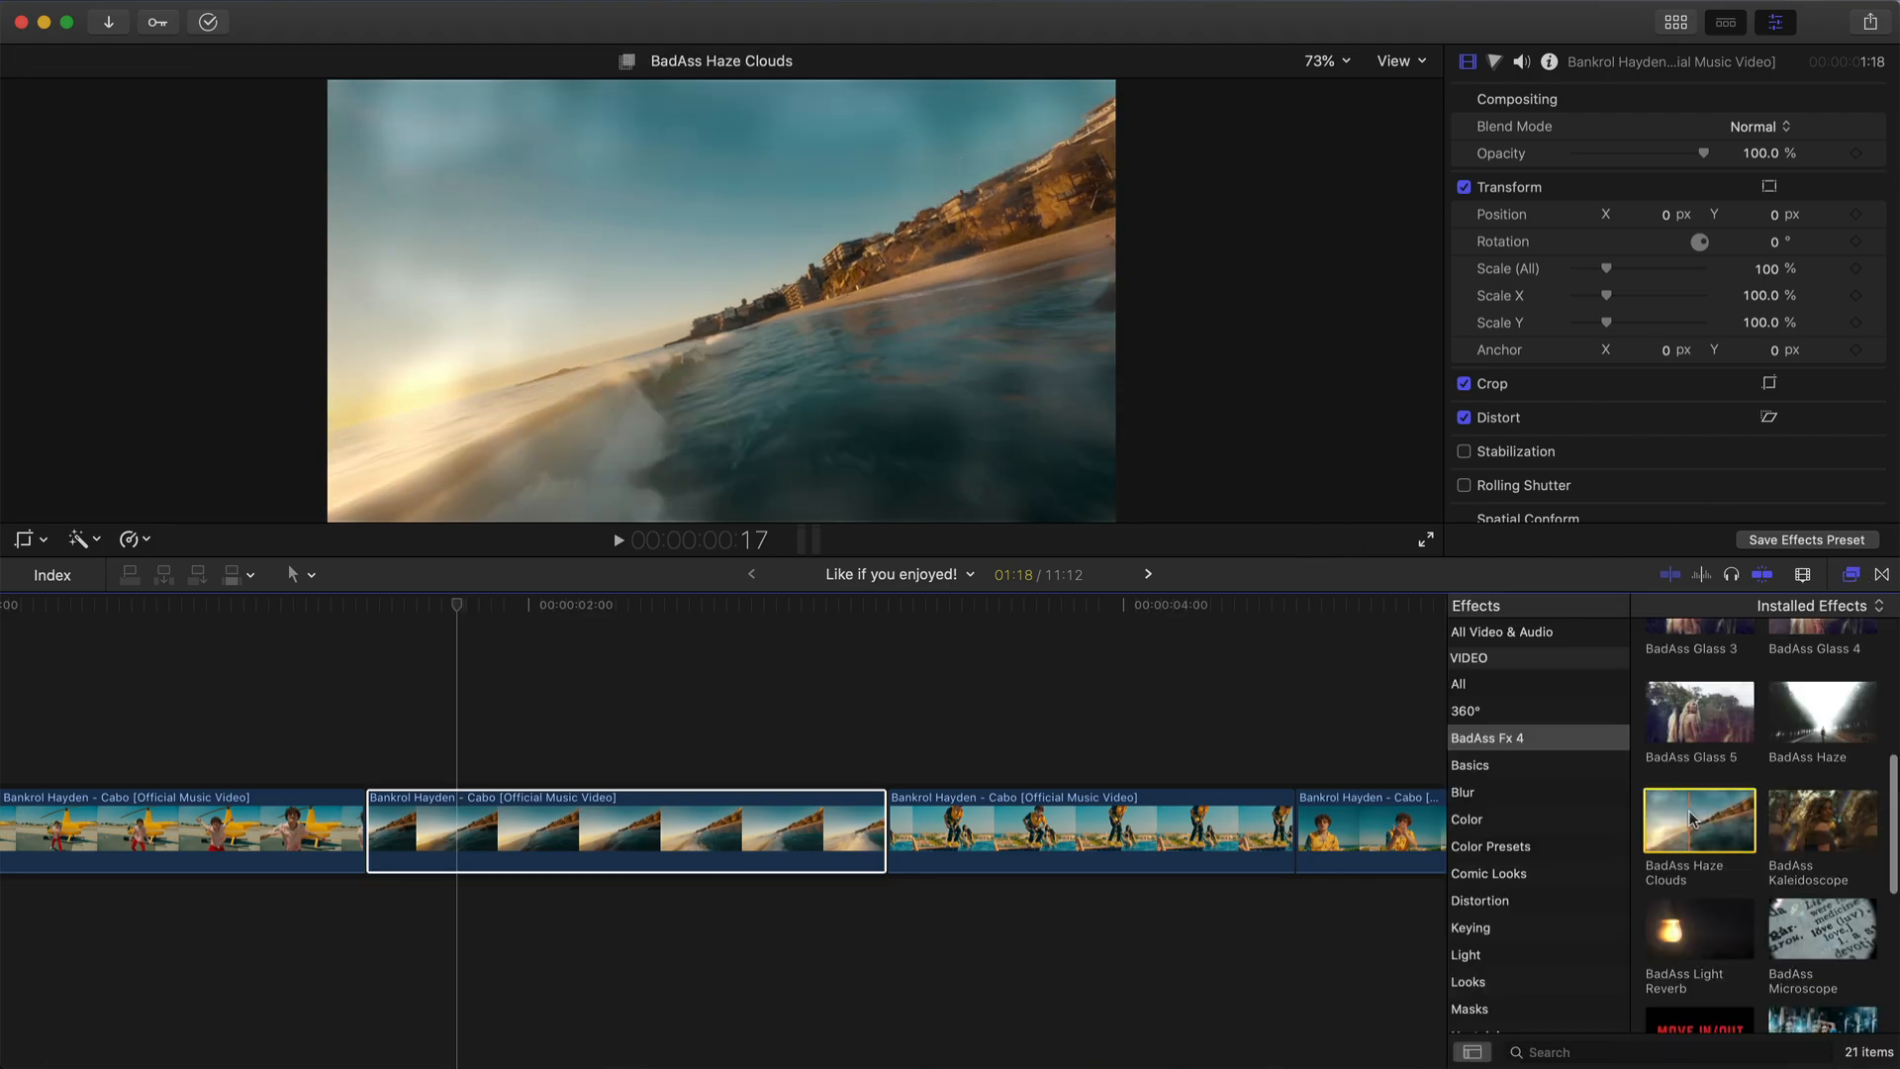
left_click_drag(1693, 821, 585, 831)
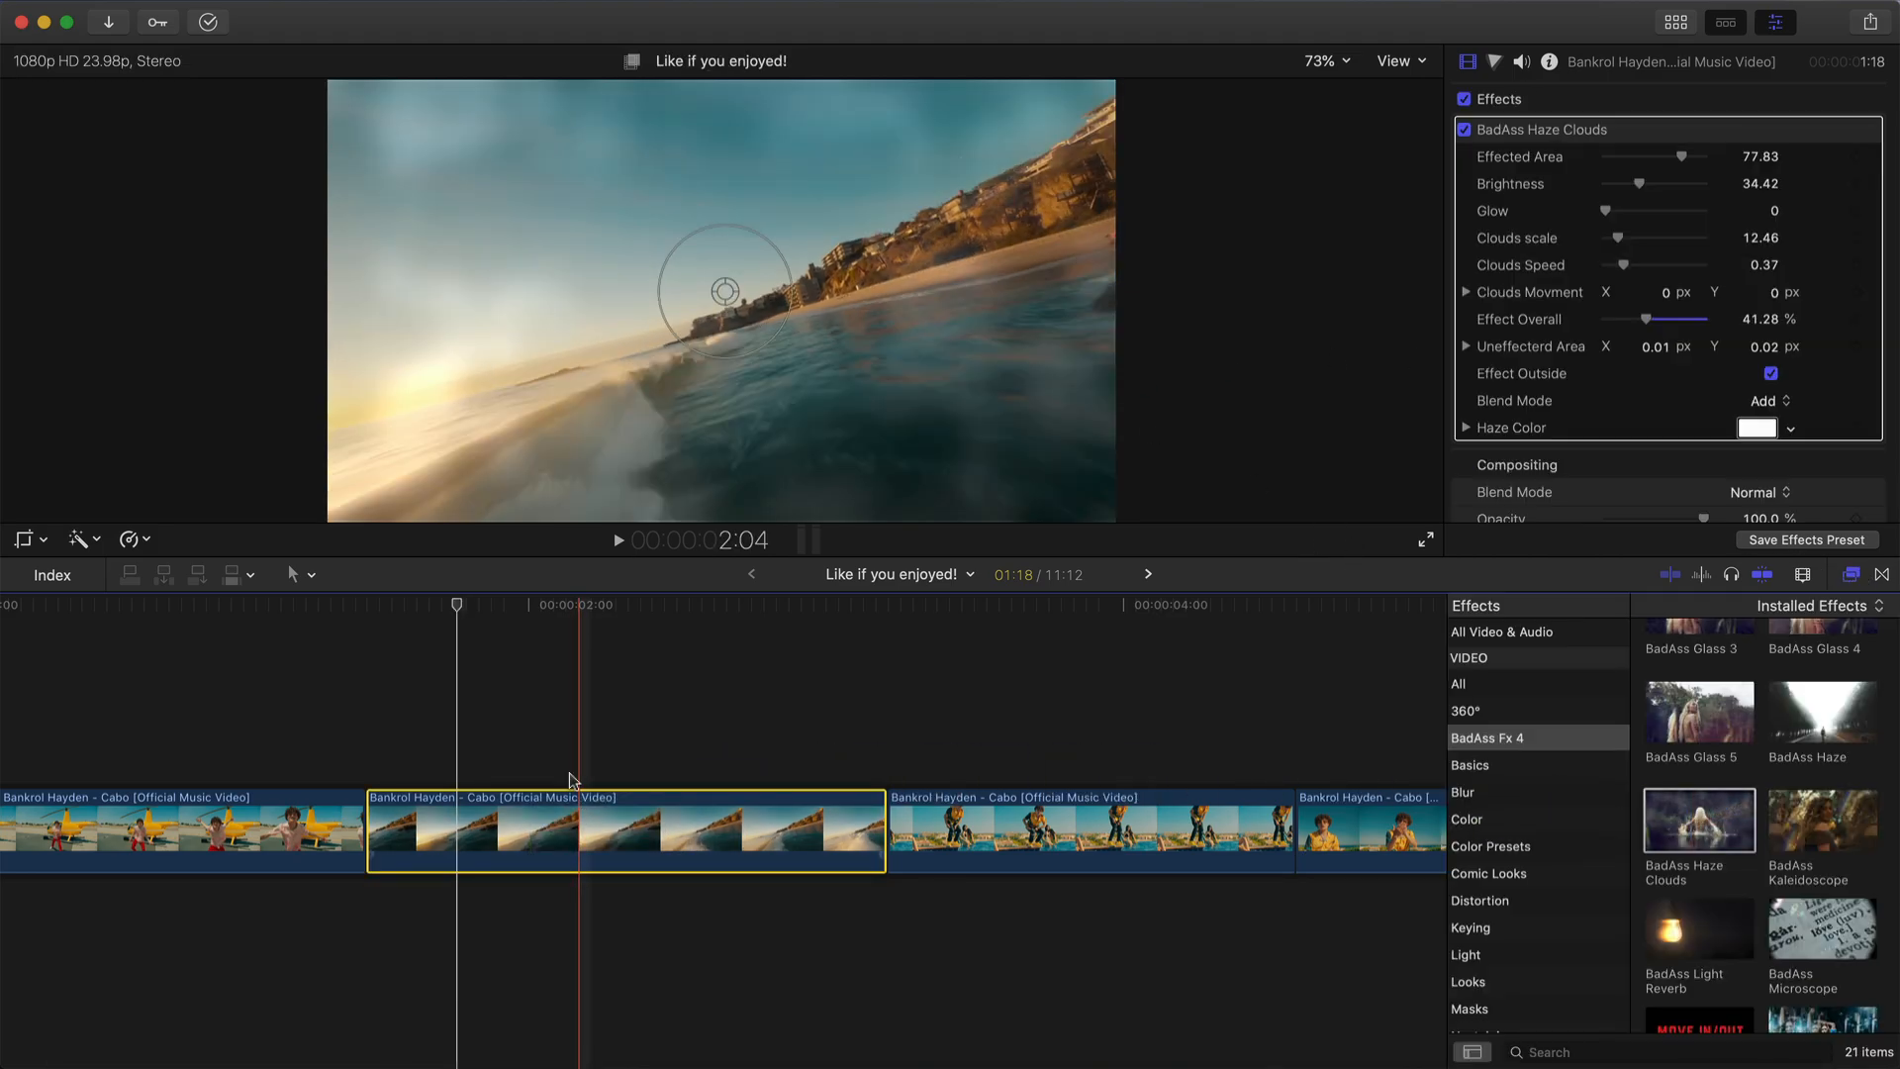
left_click_drag(1826, 730, 619, 849)
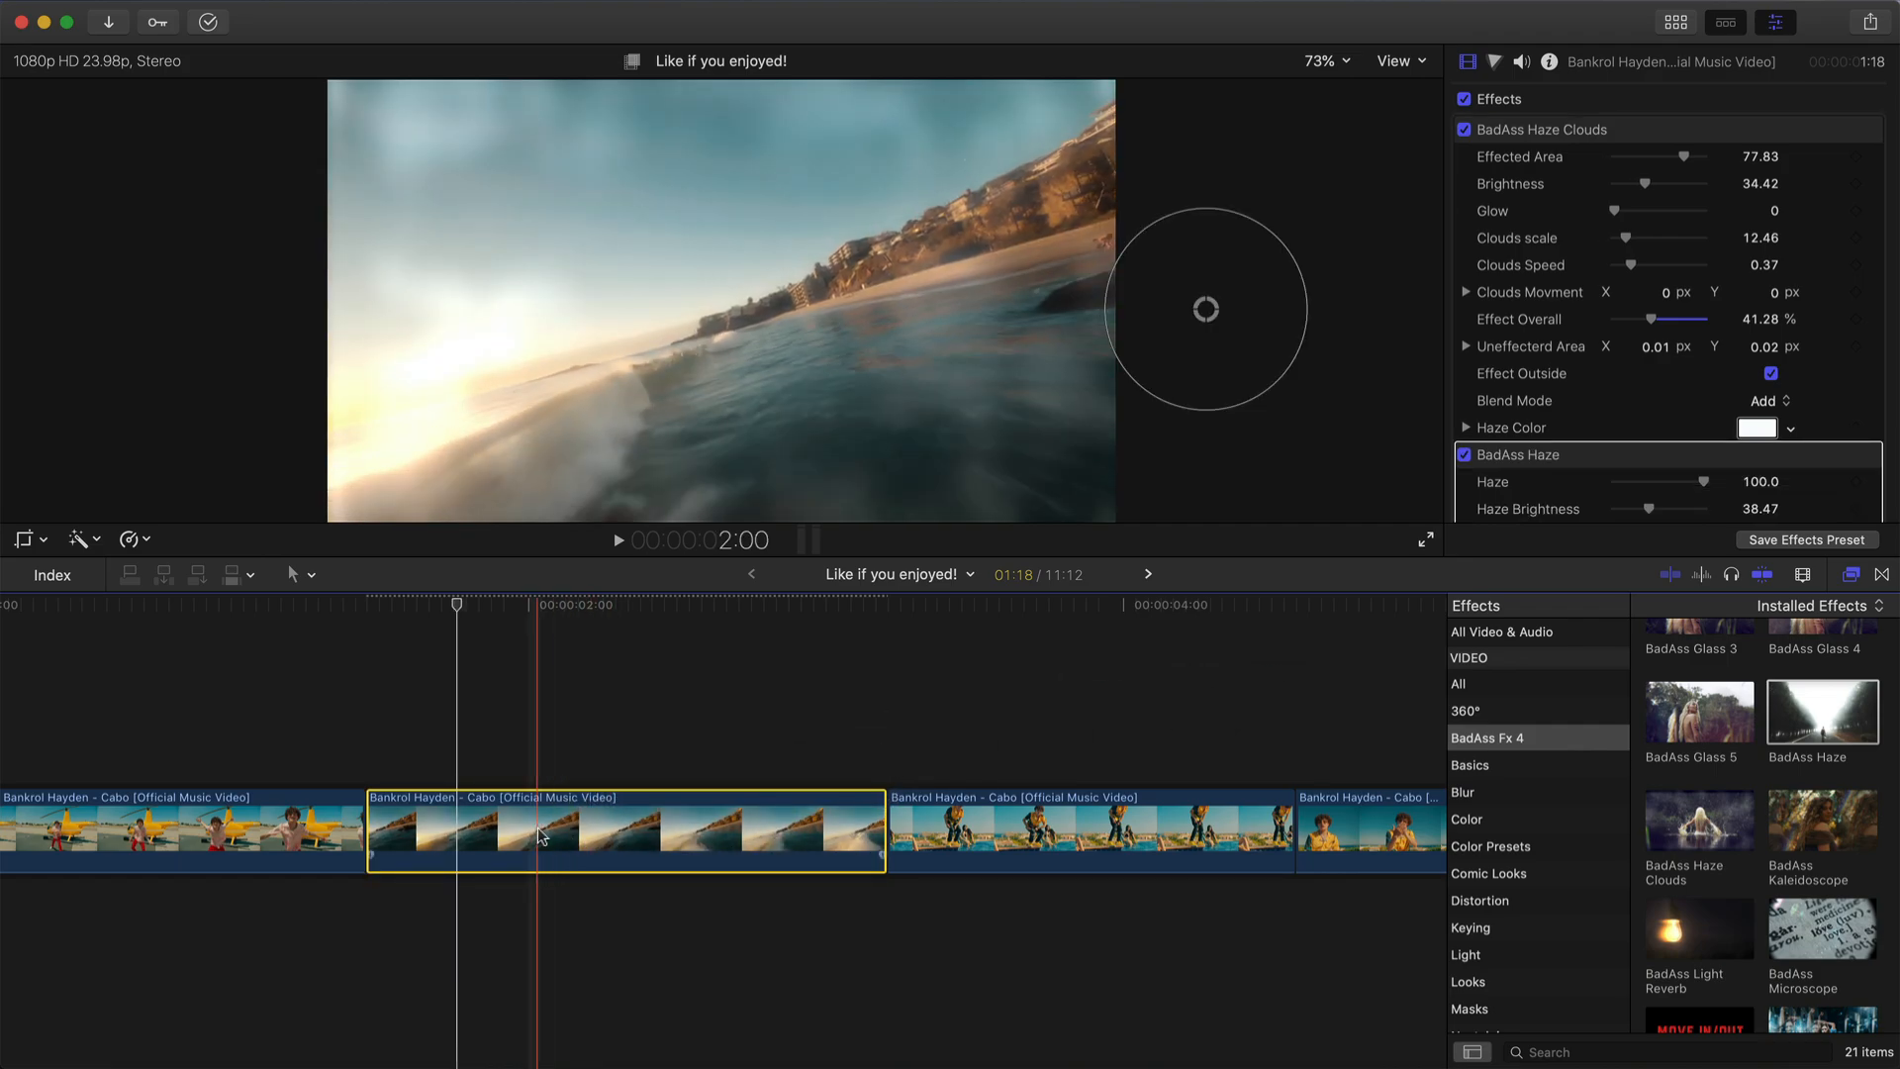
- Play the second clip from its start to preview the two haze effects
left_click(360, 644)
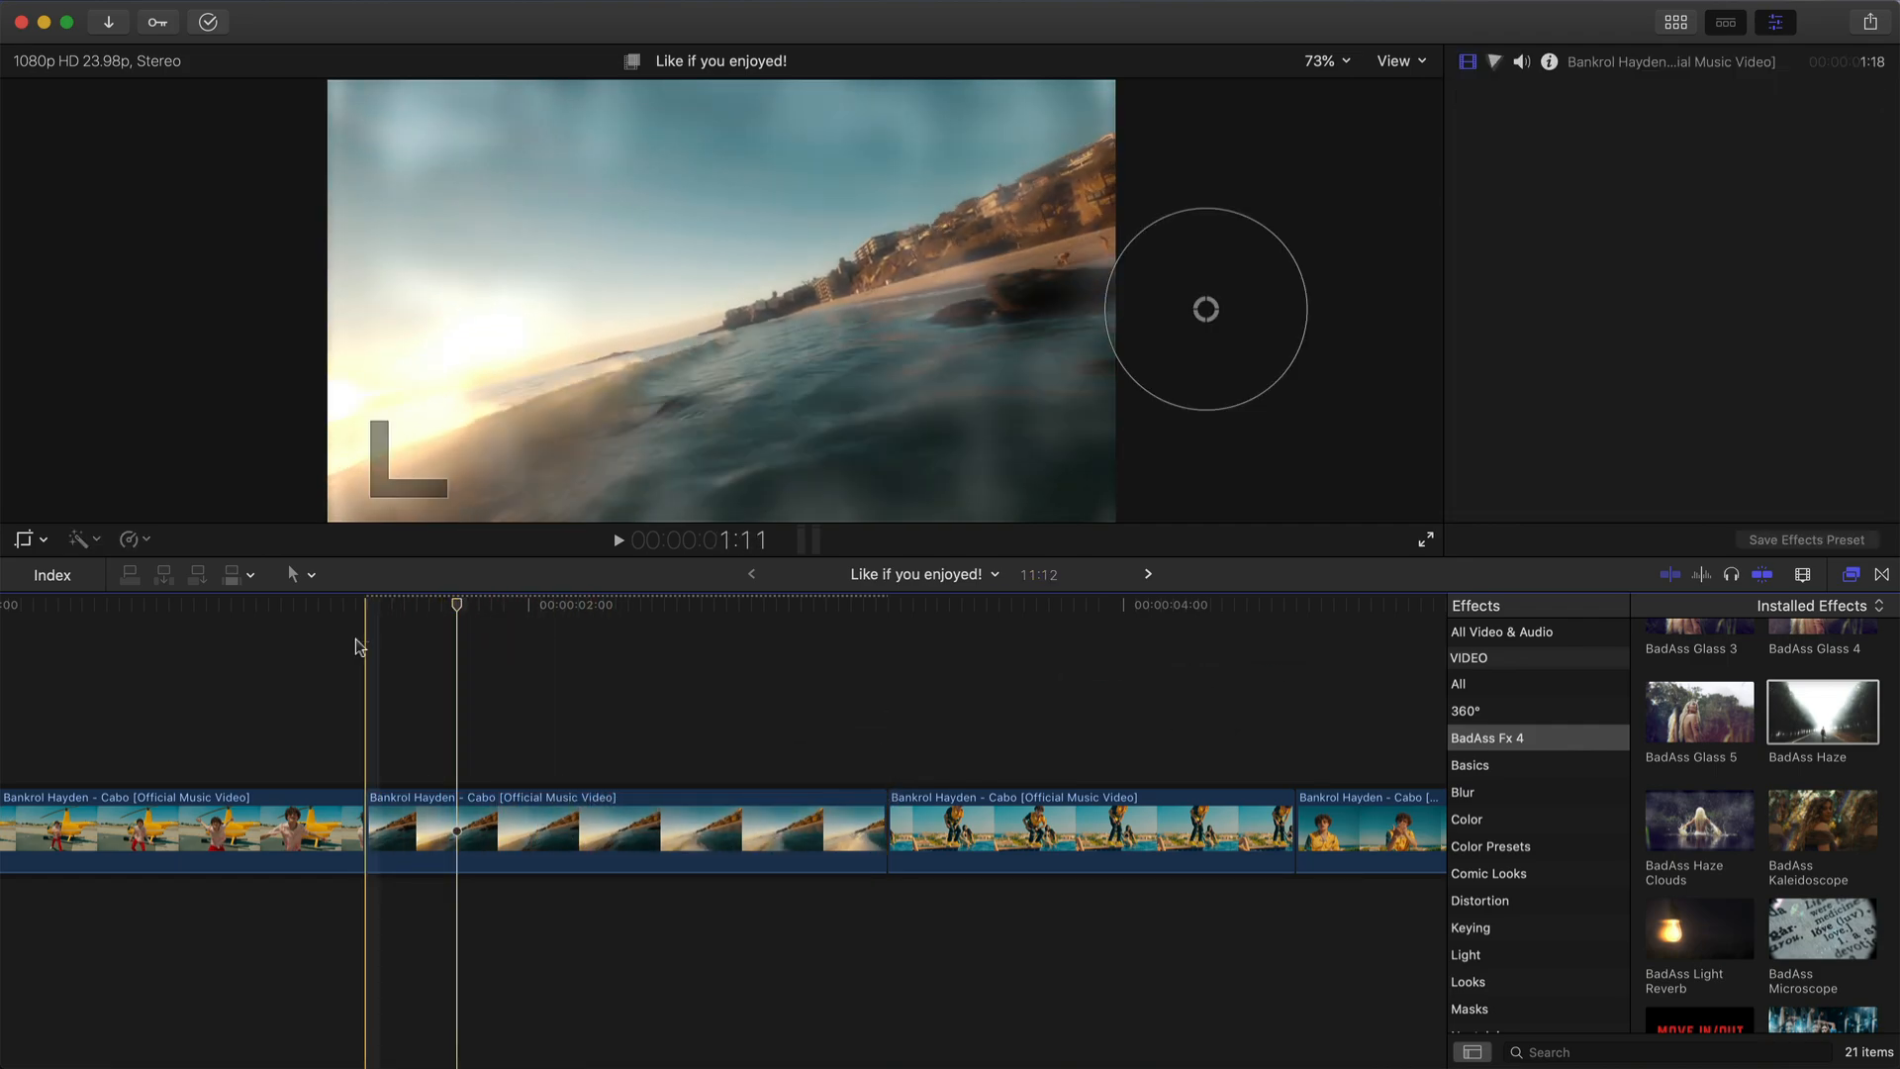
key("space")
key("space")
- Move the BadAss Haze uneffected area from beside the picture to the middle of the frame and enlarge its circle
left_click(533, 619)
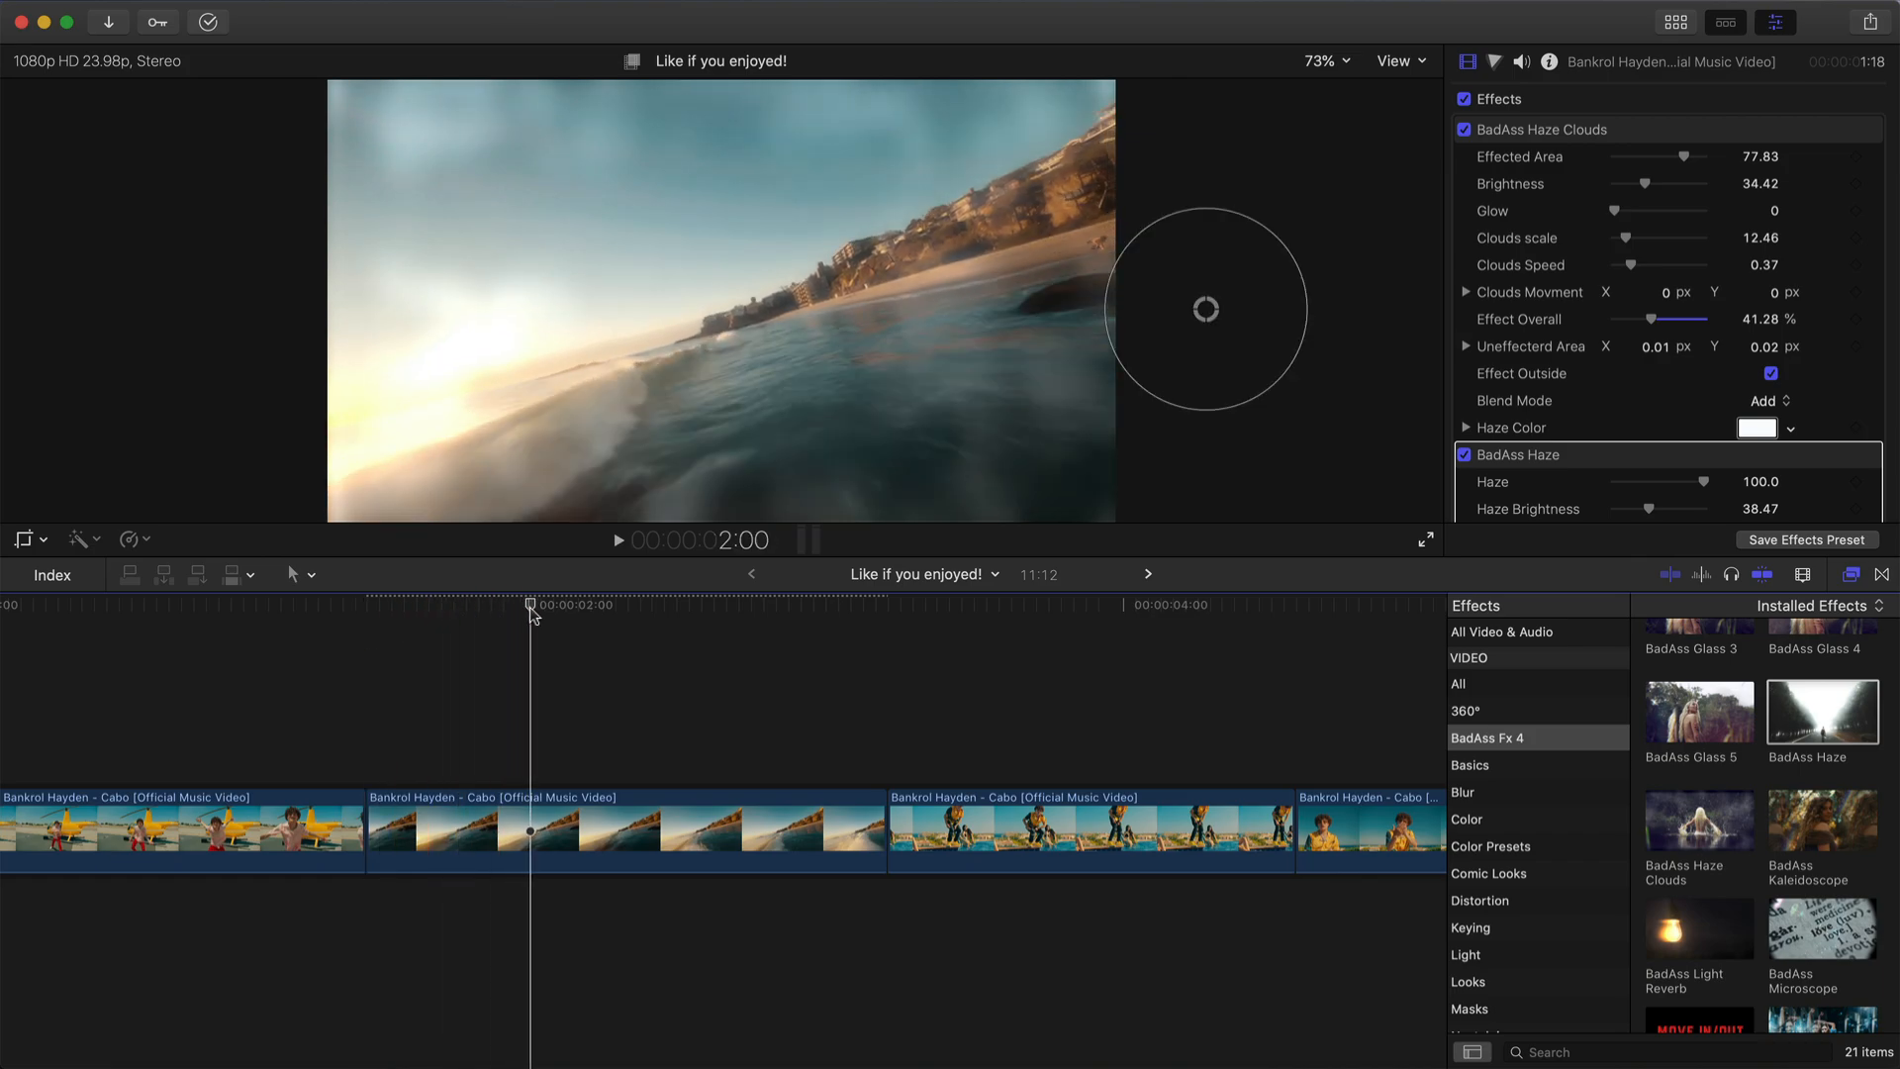
left_click(534, 829)
left_click_drag(1208, 309, 724, 299)
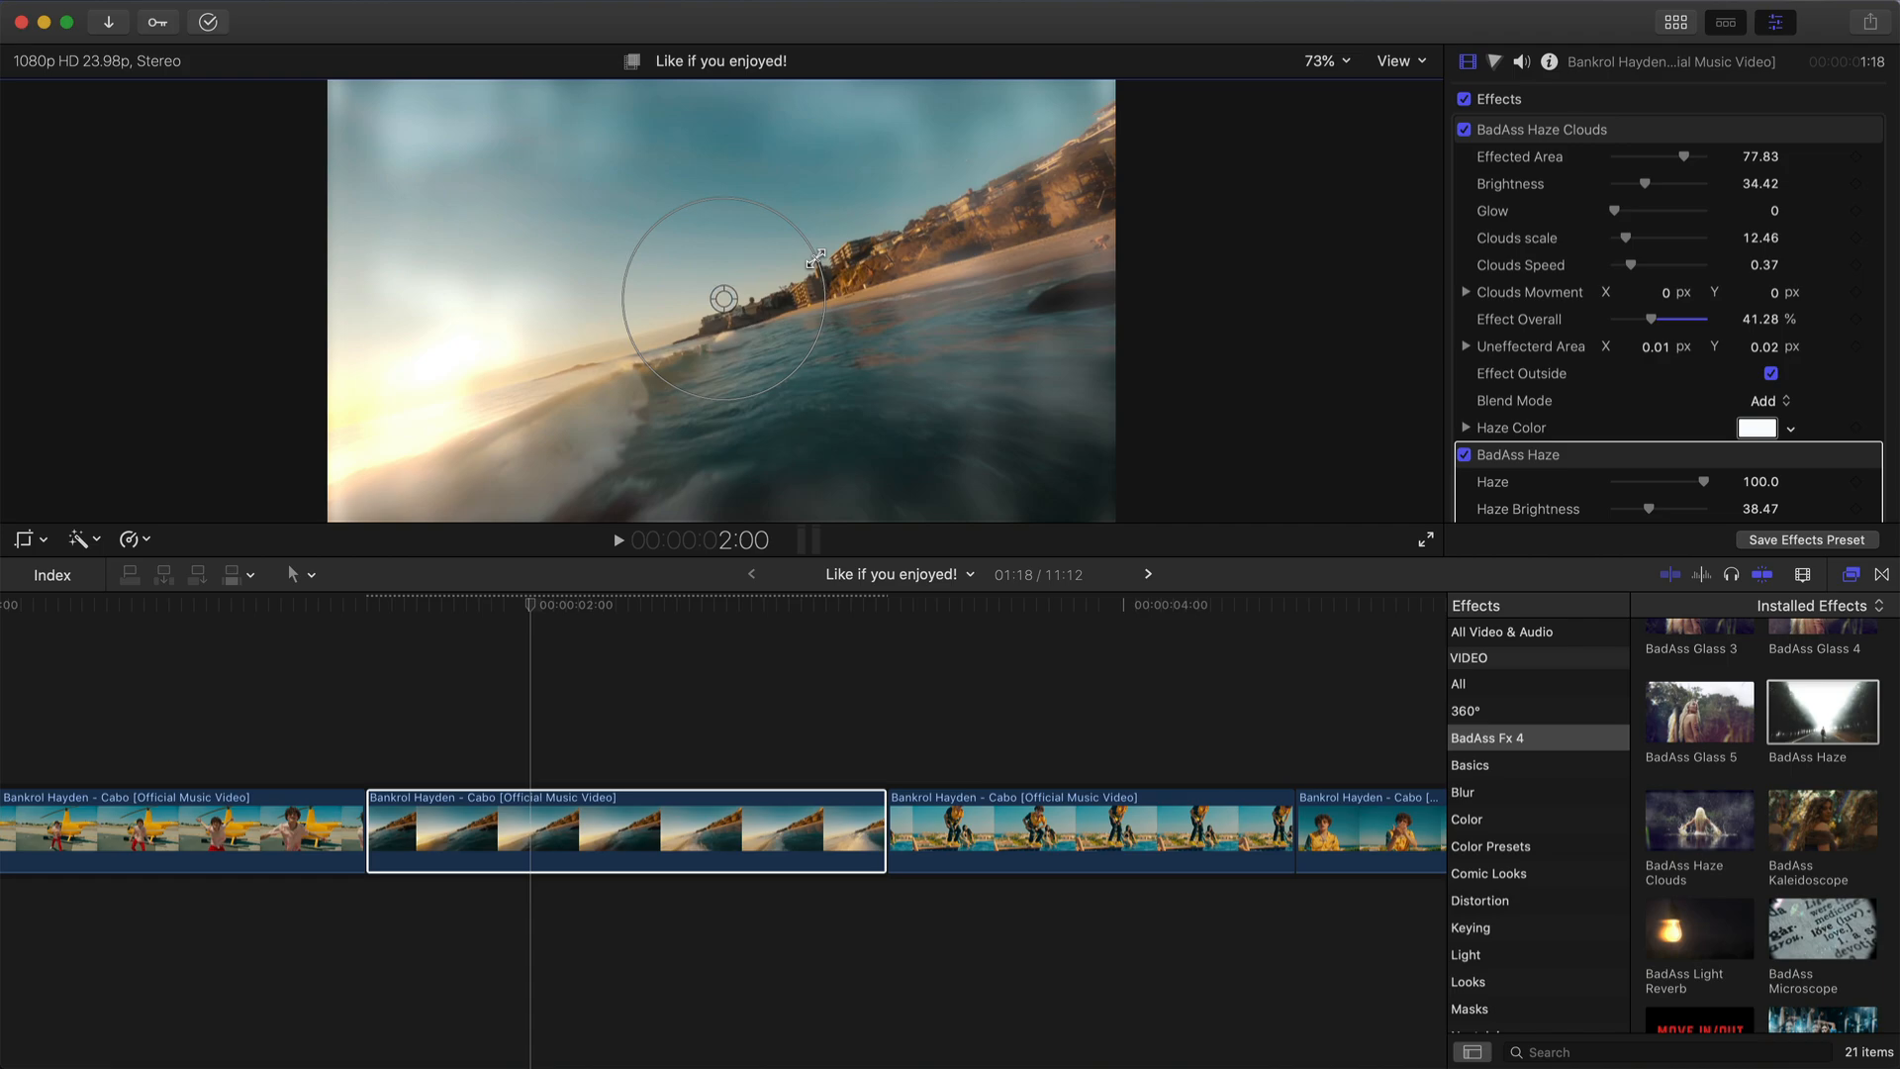
left_click_drag(816, 259, 901, 297)
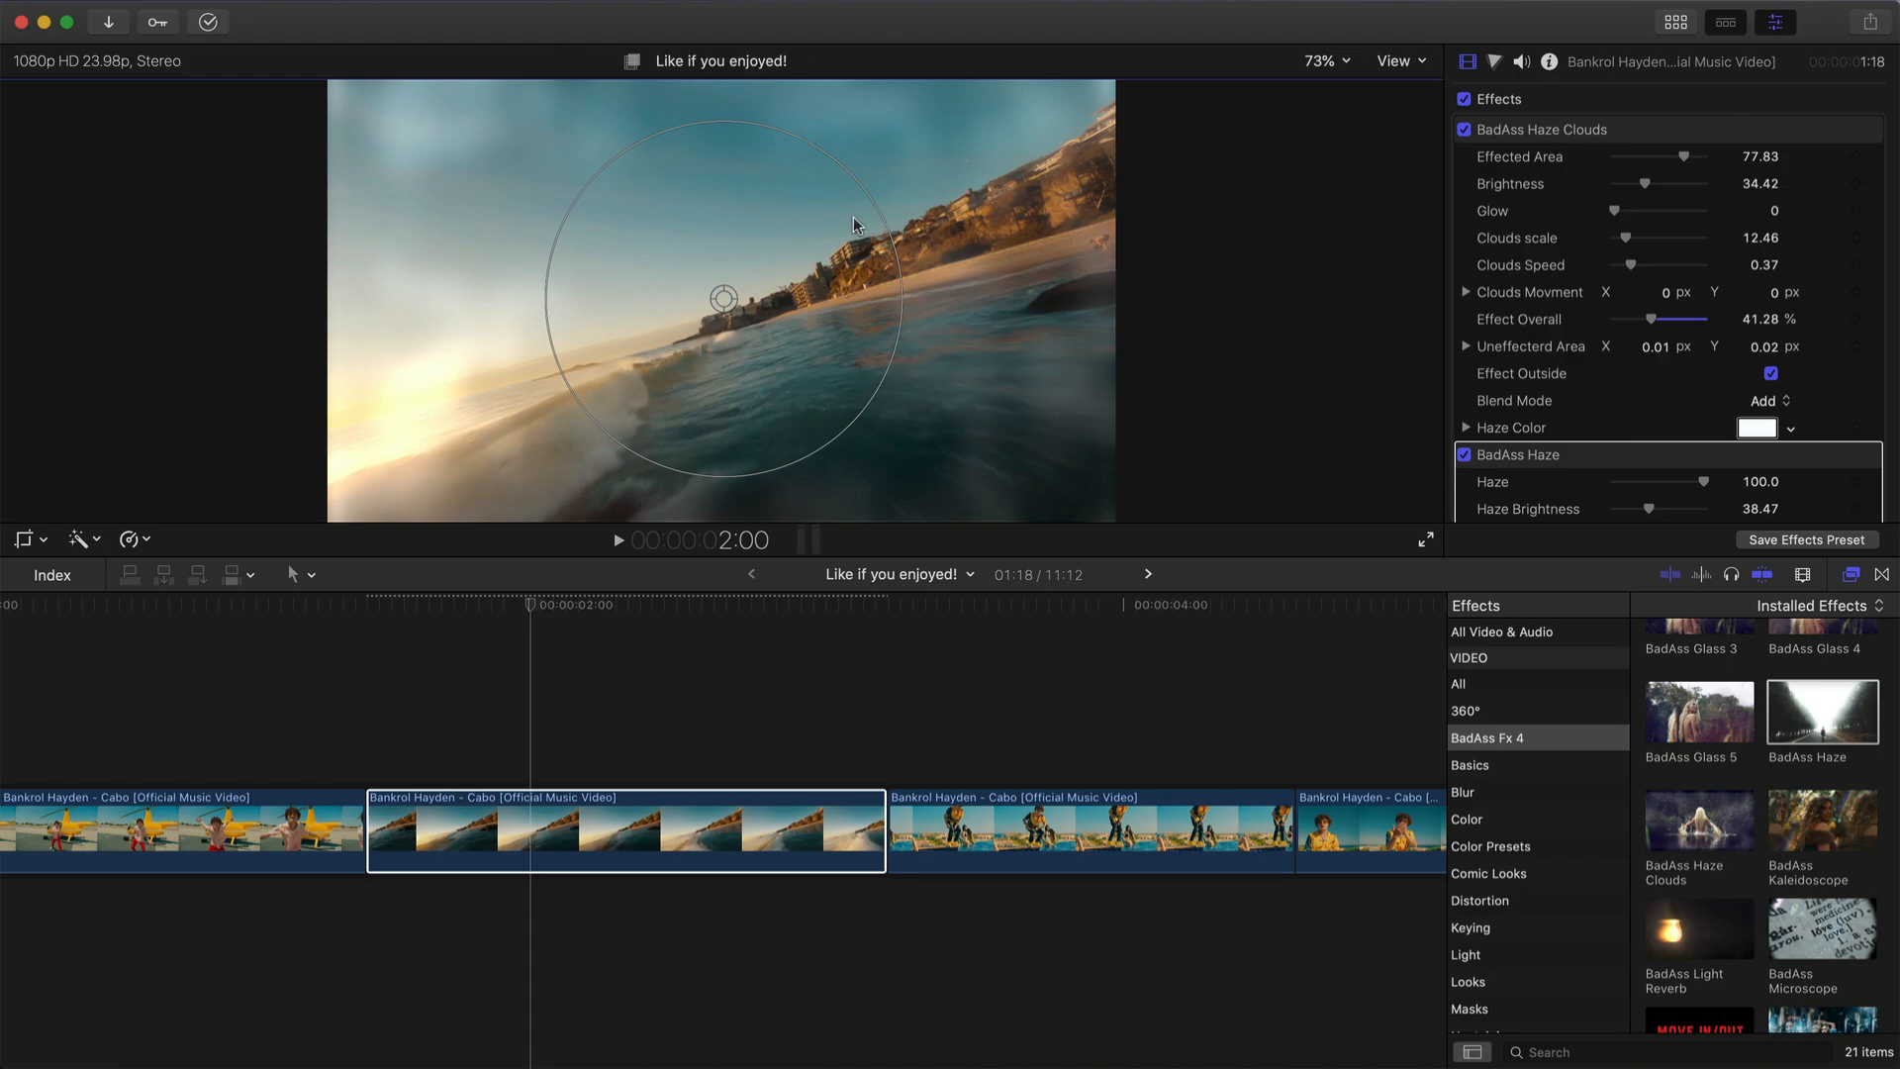
mouse_move(728, 274)
left_mouse_down()
mouse_move(994, 188)
mouse_move(549, 336)
mouse_move(915, 317)
mouse_move(666, 305)
mouse_move(727, 286)
left_mouse_up()
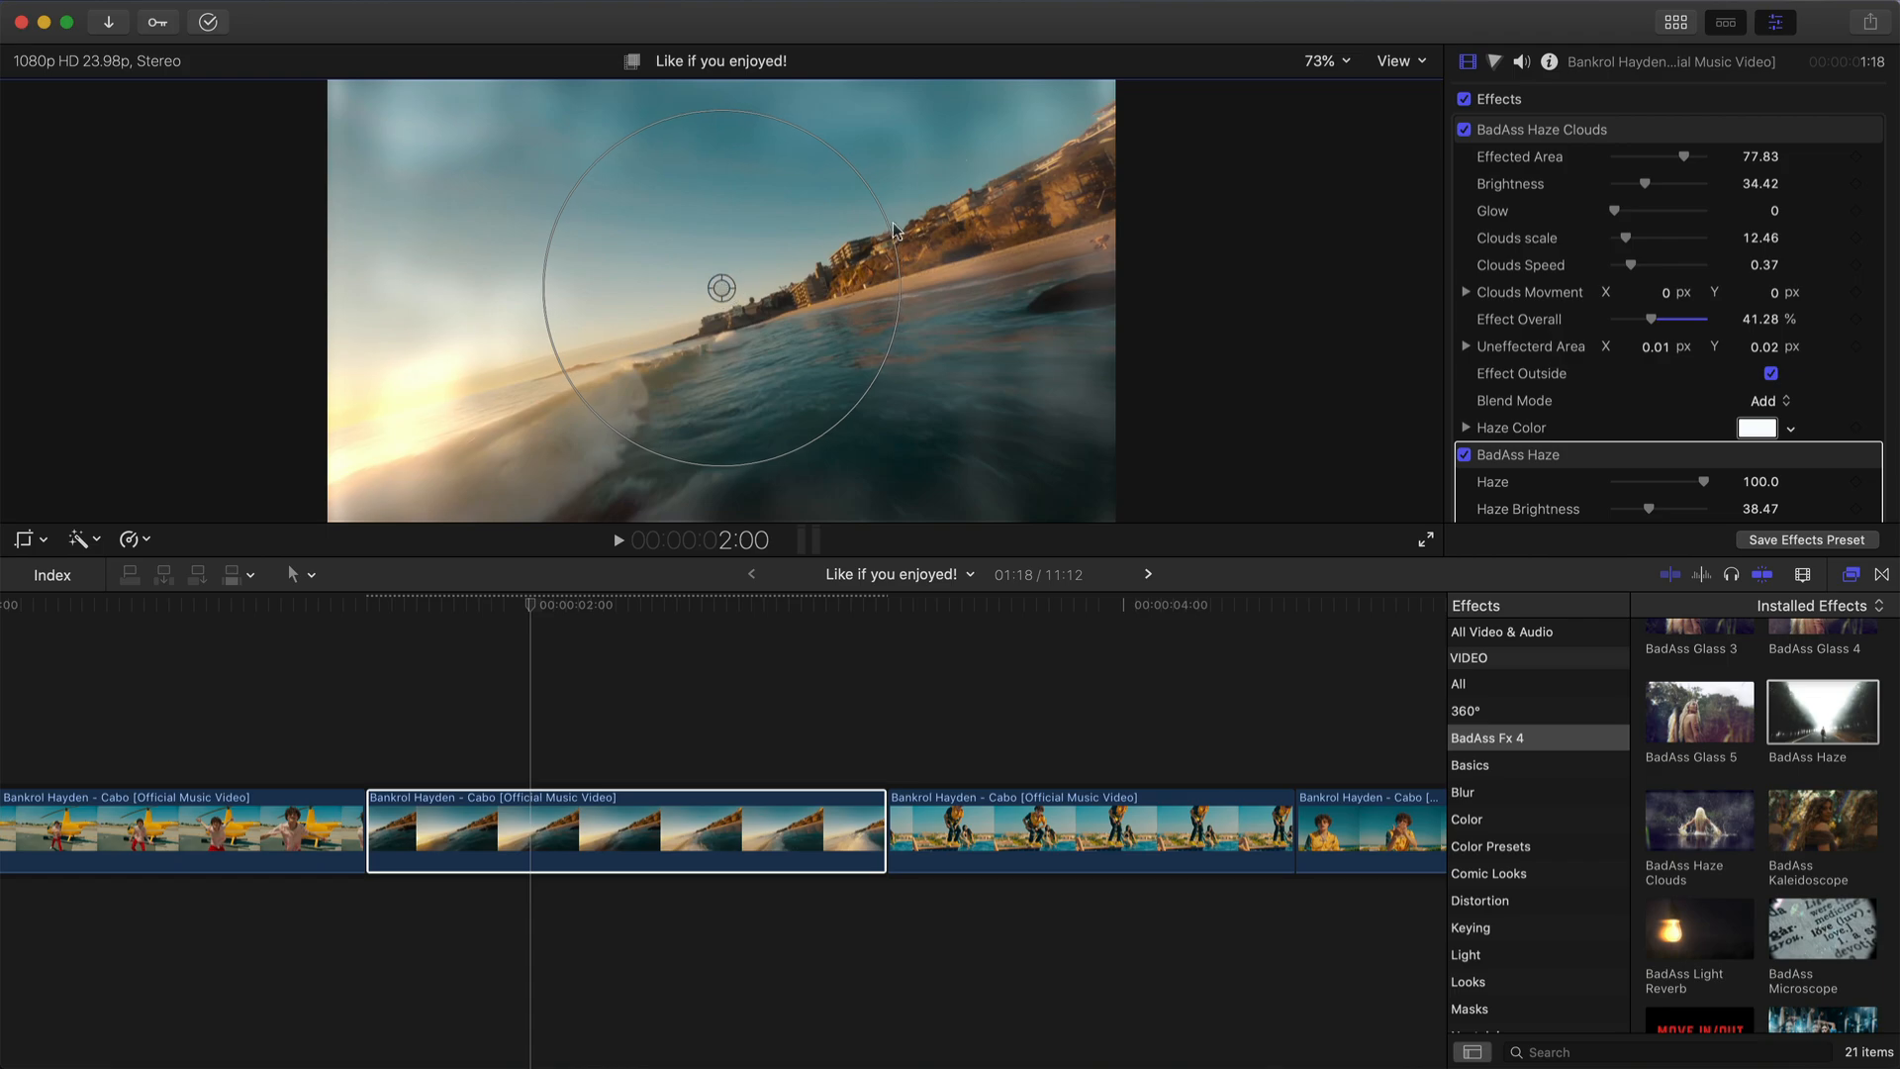
left_click_drag(885, 229, 840, 231)
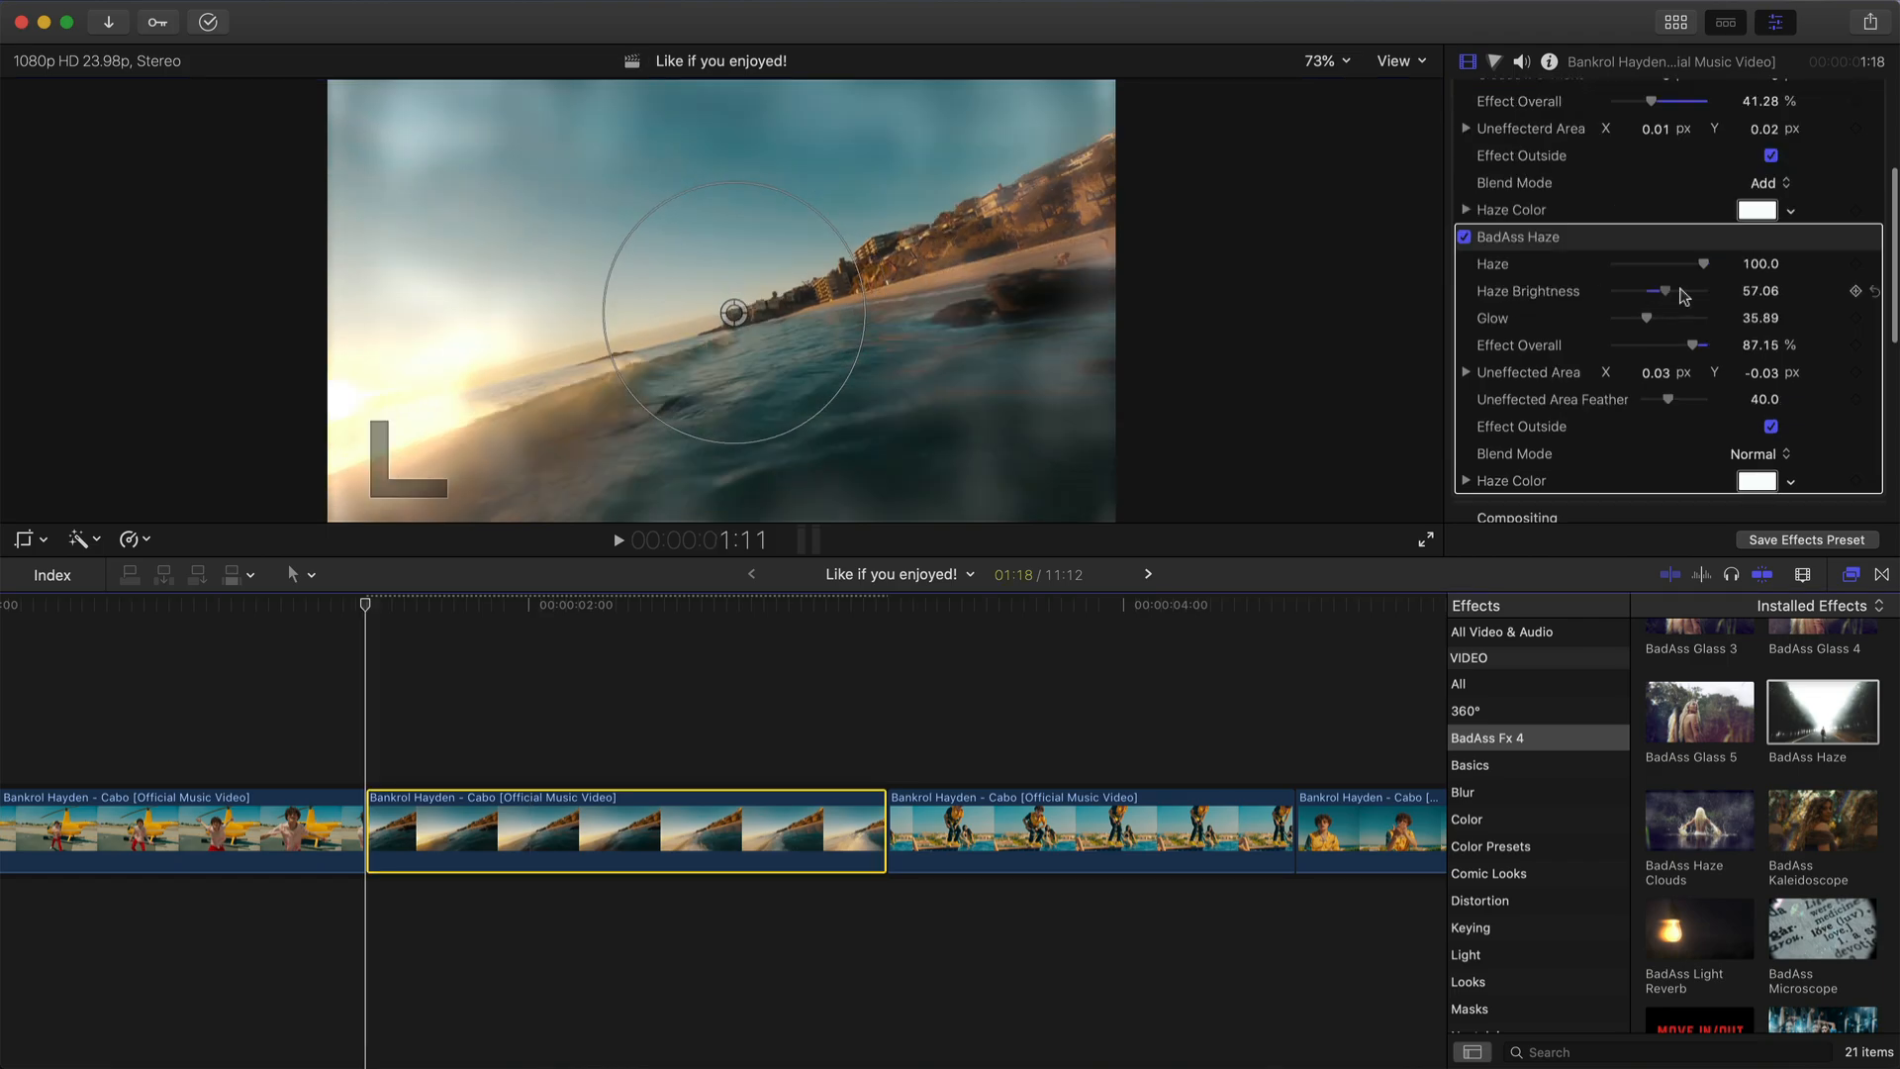
- Set the BadAss Haze brightness to 26.88 and its glow to 11.15, and preview the second clip
mouse_move(1650, 291)
left_mouse_down()
mouse_move(1719, 291)
mouse_move(1590, 294)
mouse_move(1639, 291)
left_mouse_up()
left_click_drag(1647, 318, 1637, 317)
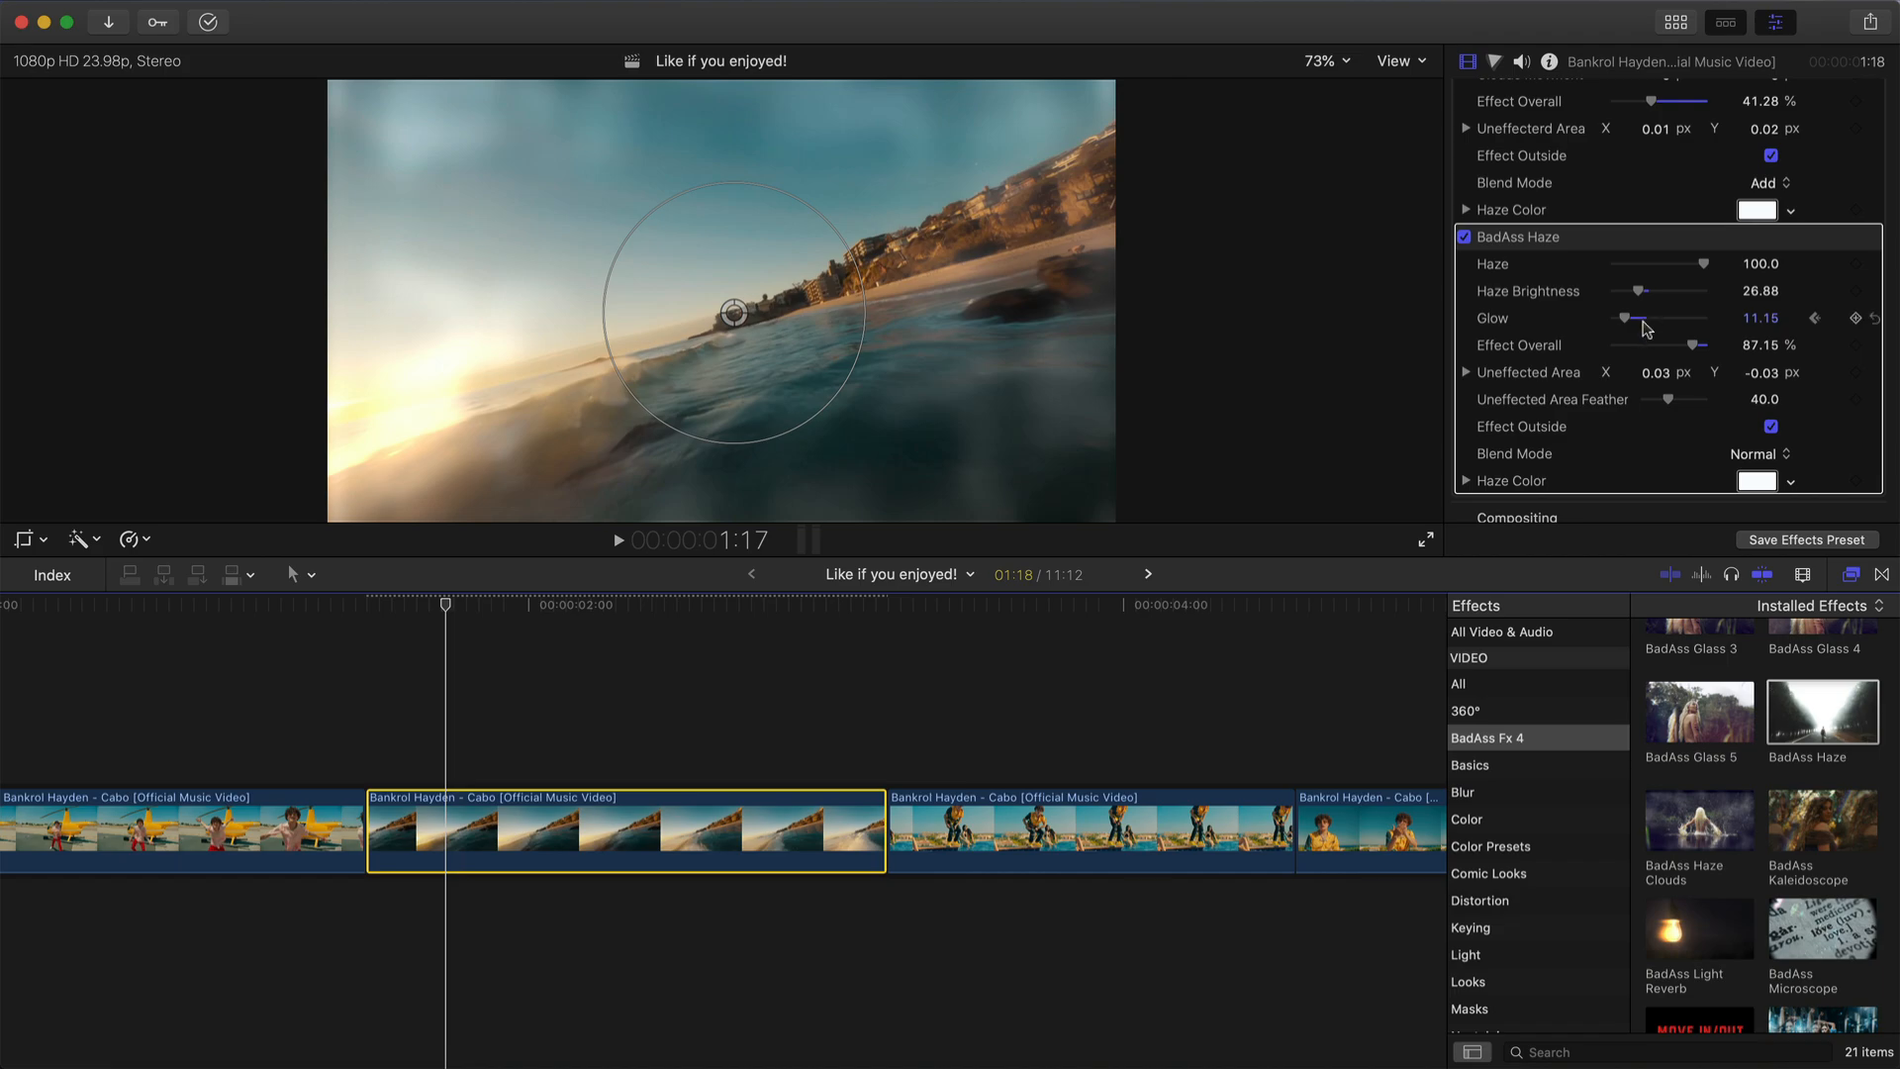
key("alt+semicolon")
key("space")
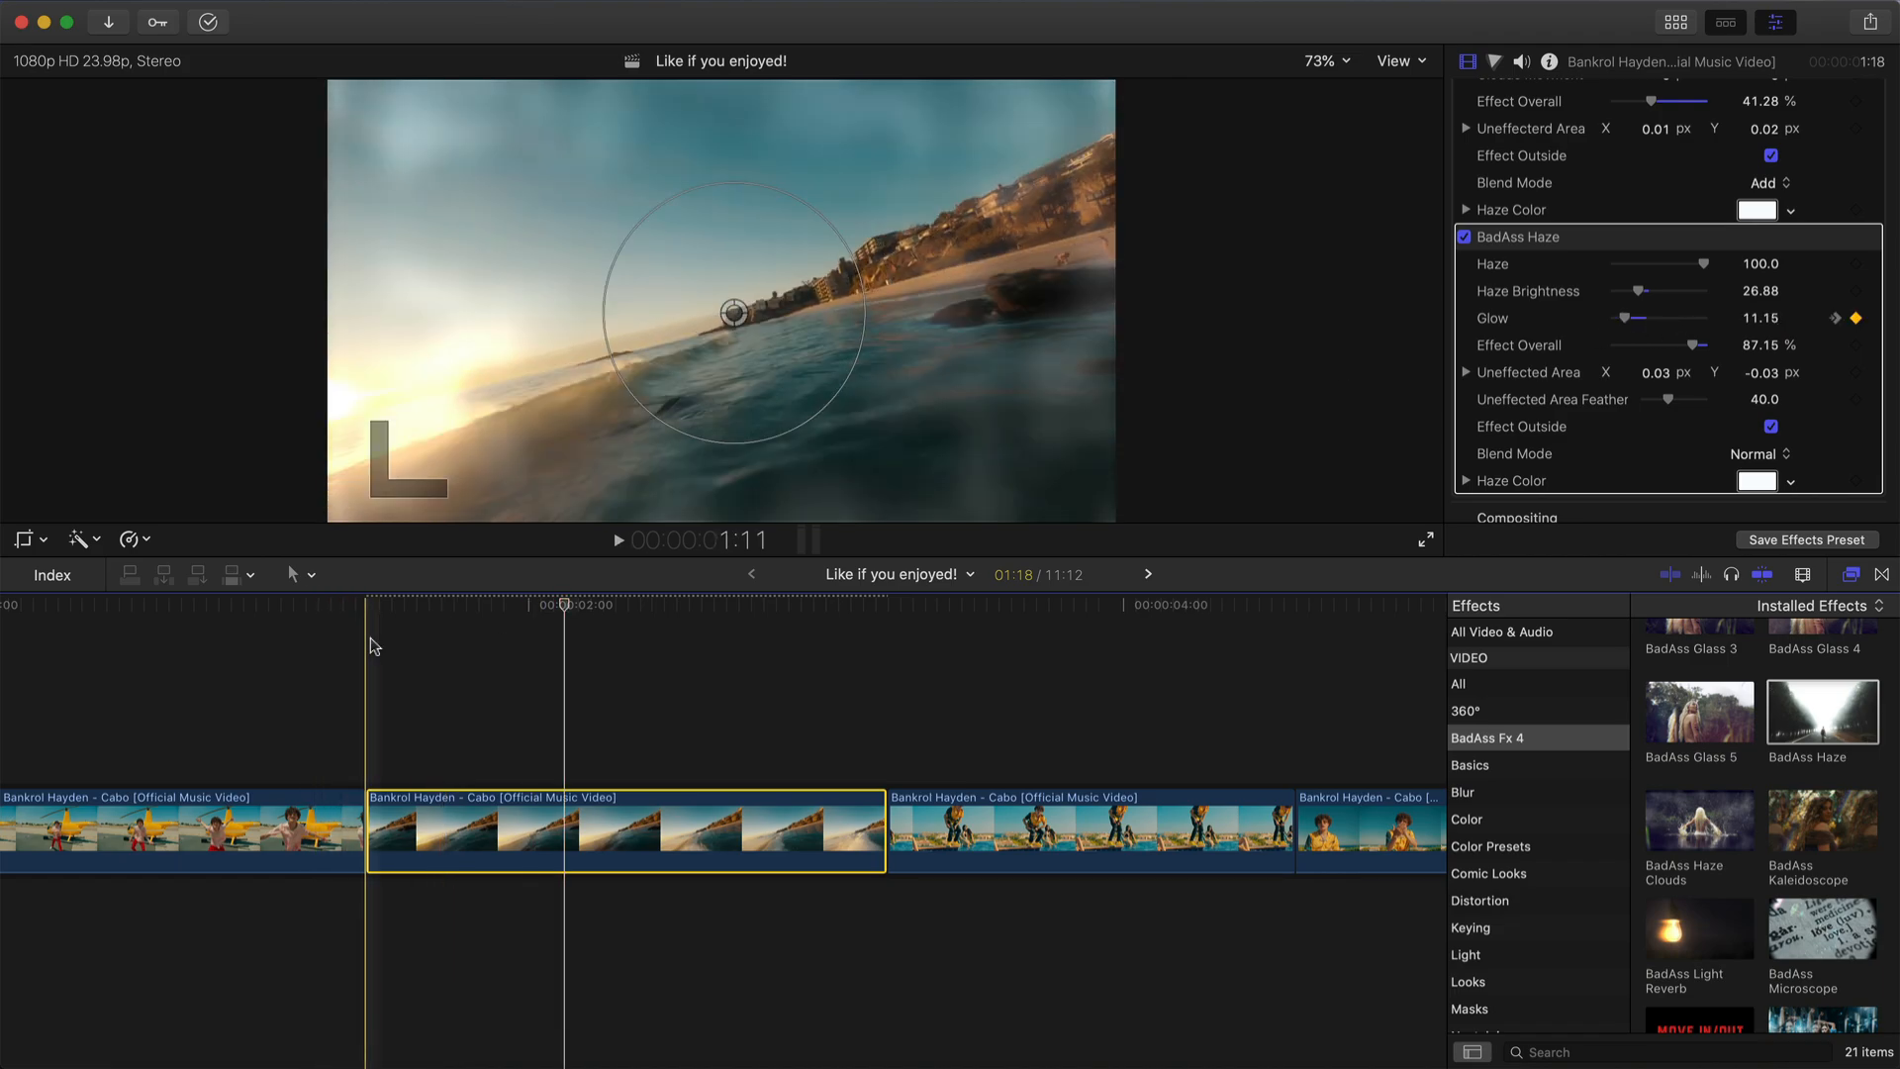
- Change the BadAss Haze color on the second clip to yellow
left_click(506, 604)
left_click(1758, 480)
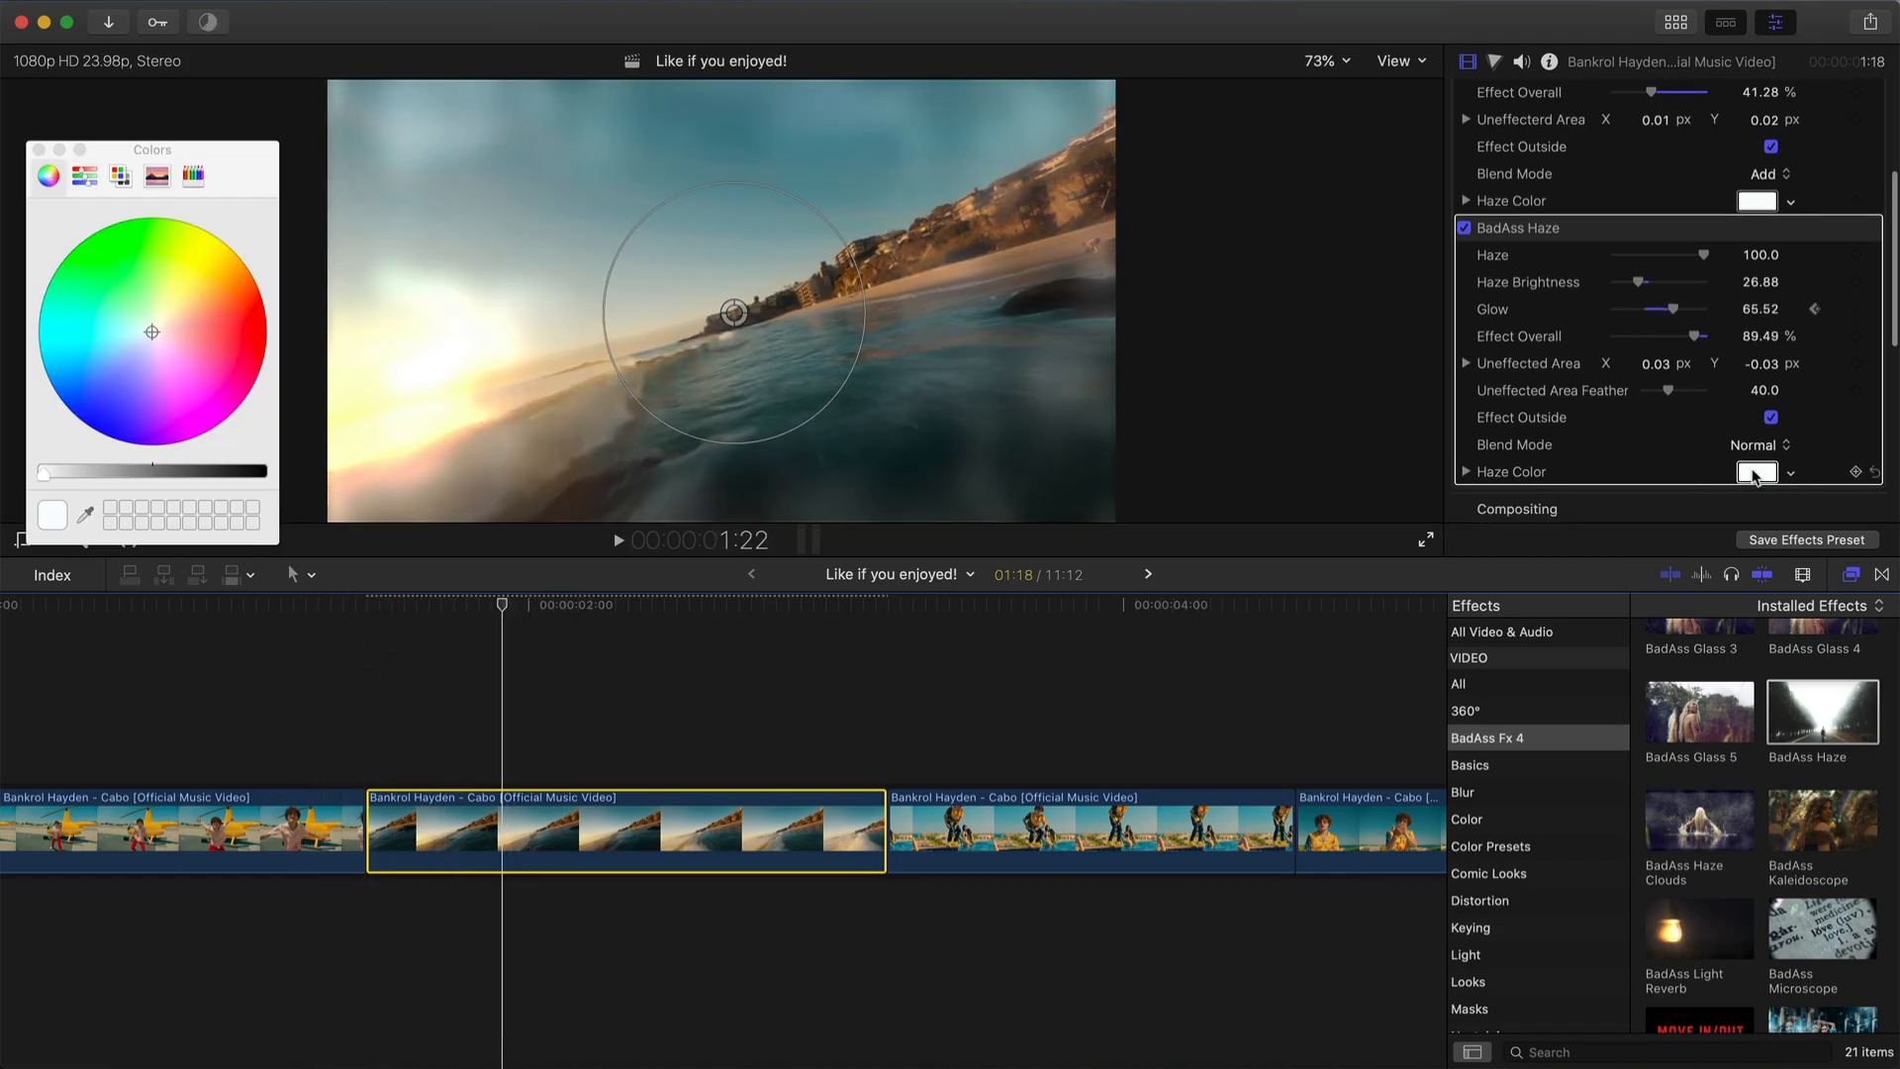
left_click(237, 263)
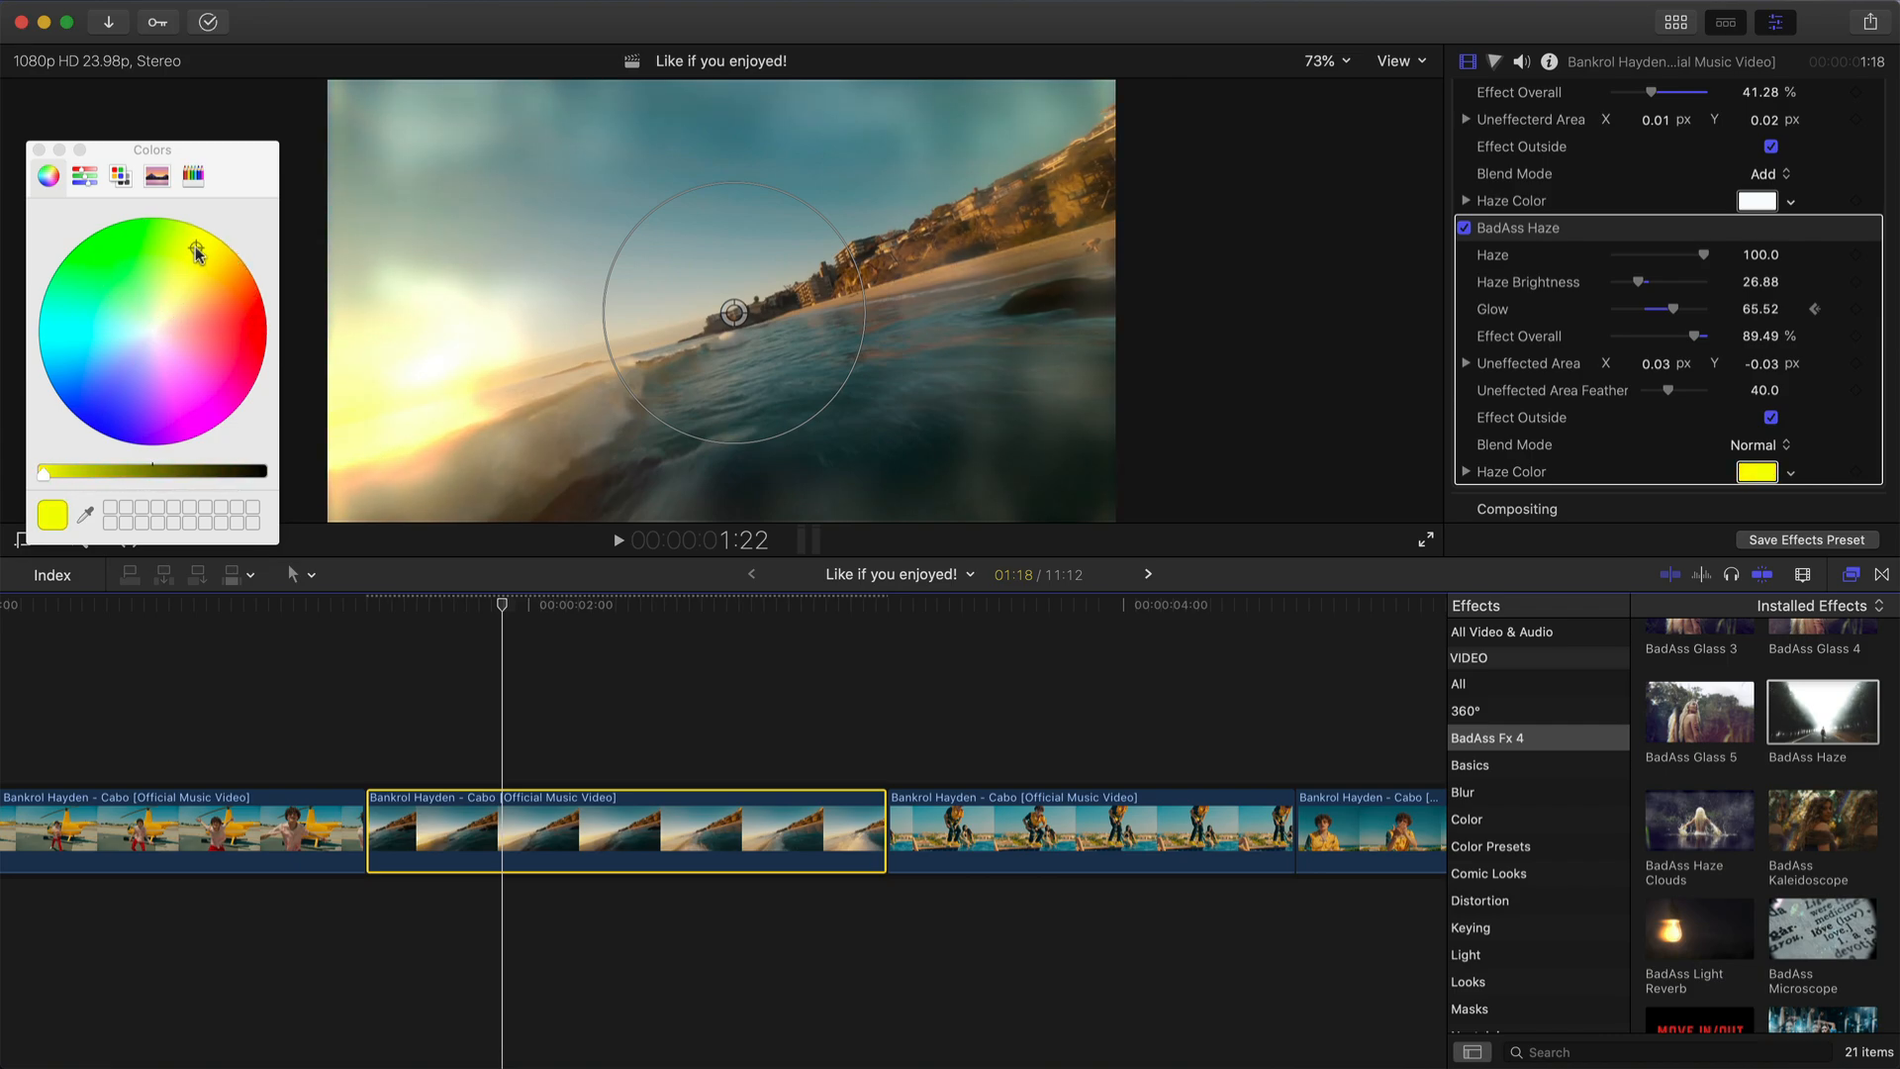
left_click(38, 150)
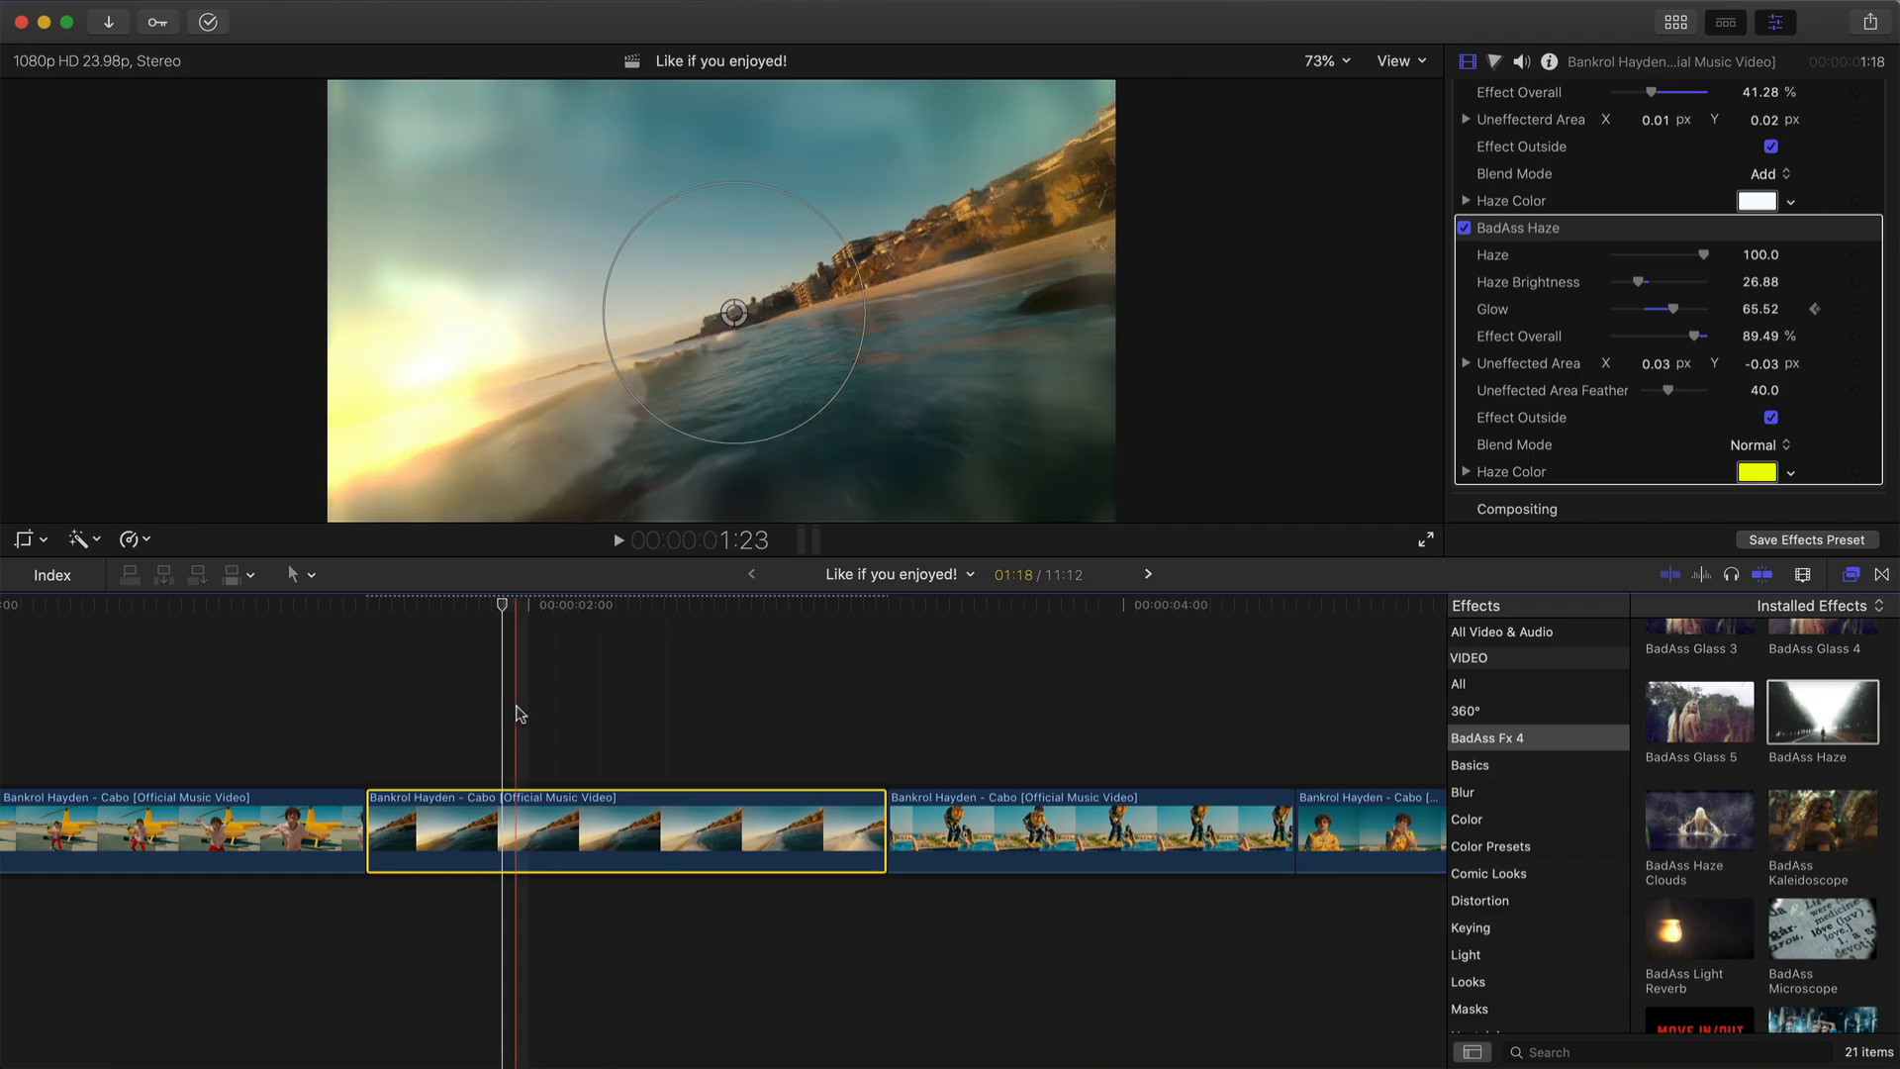
- Set BadAss Haze Clouds to effected area 85.26, brightness 82.04, glow 8, clouds scale 21.23 and clouds speed 1.49
left_click(662, 832)
scroll(1606, 136, "up", 5)
left_click(1621, 138)
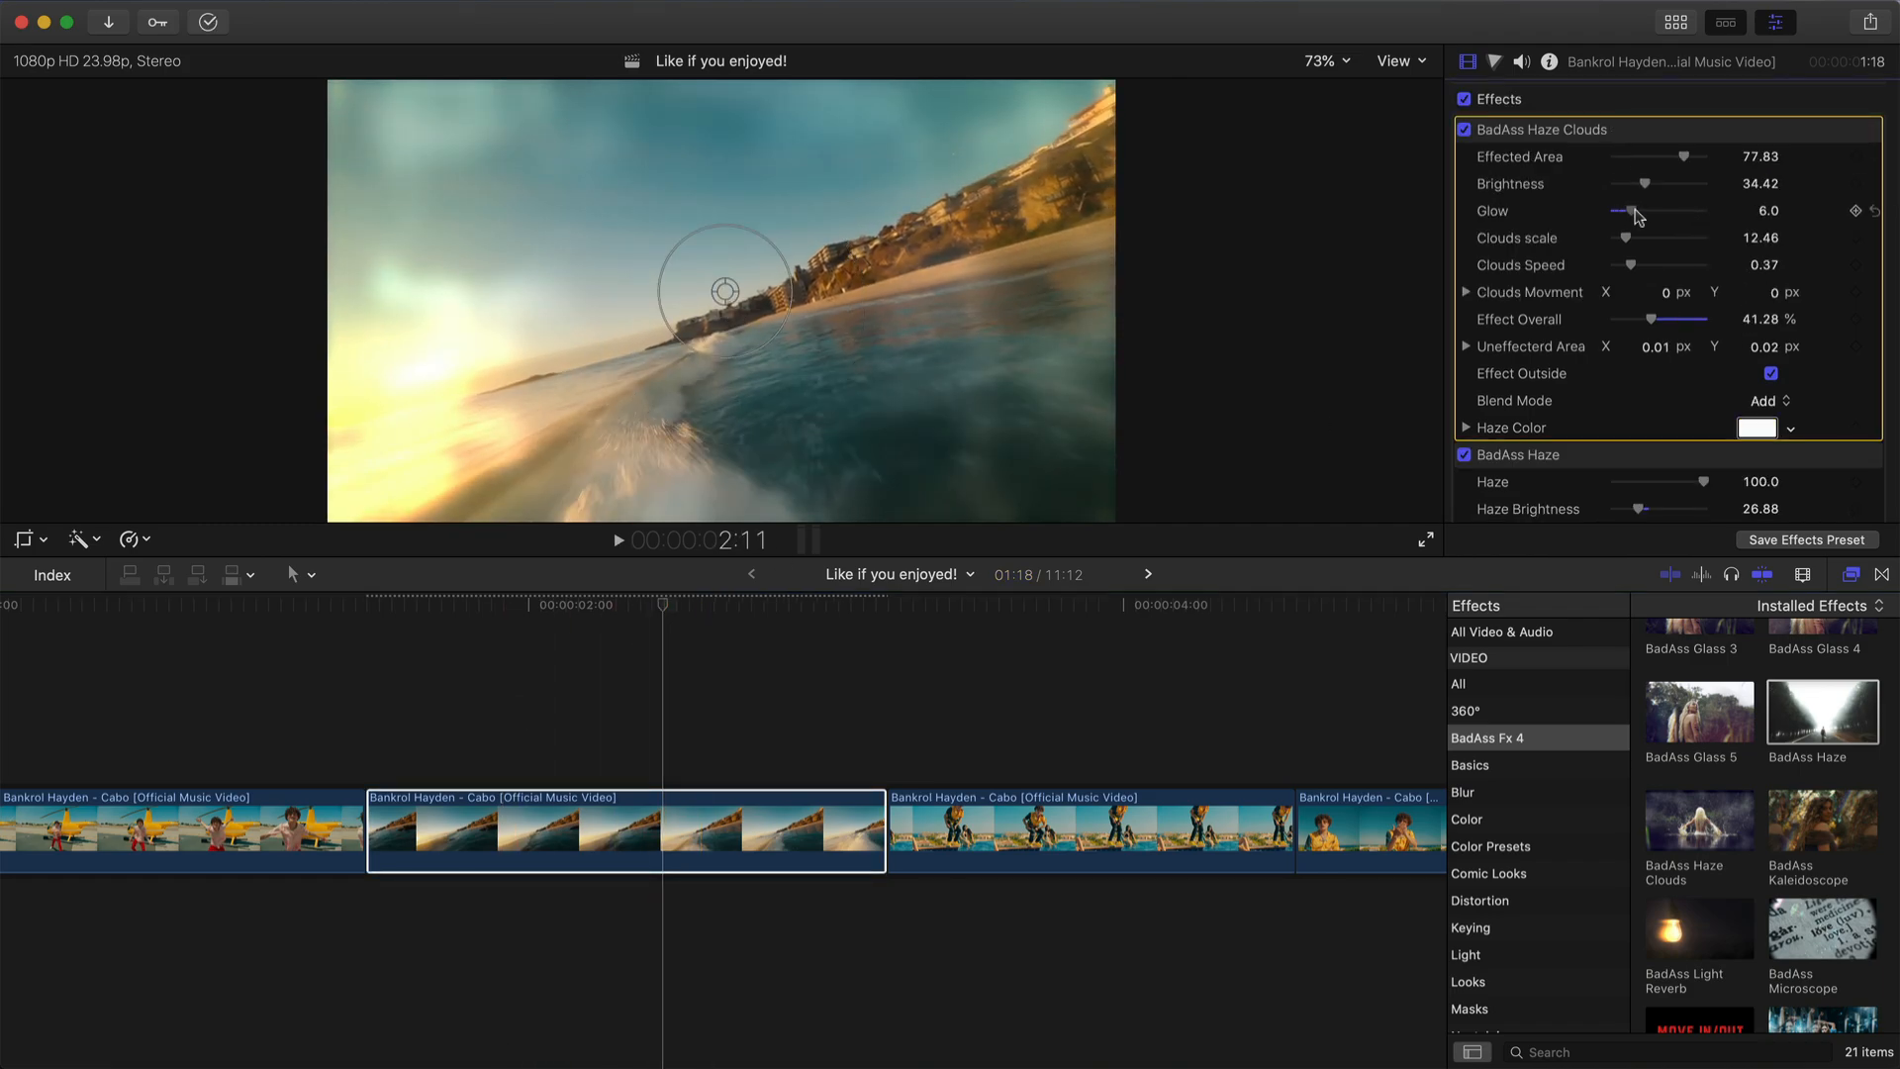
left_click_drag(1660, 186, 1690, 156)
left_click_drag(1625, 237, 1681, 266)
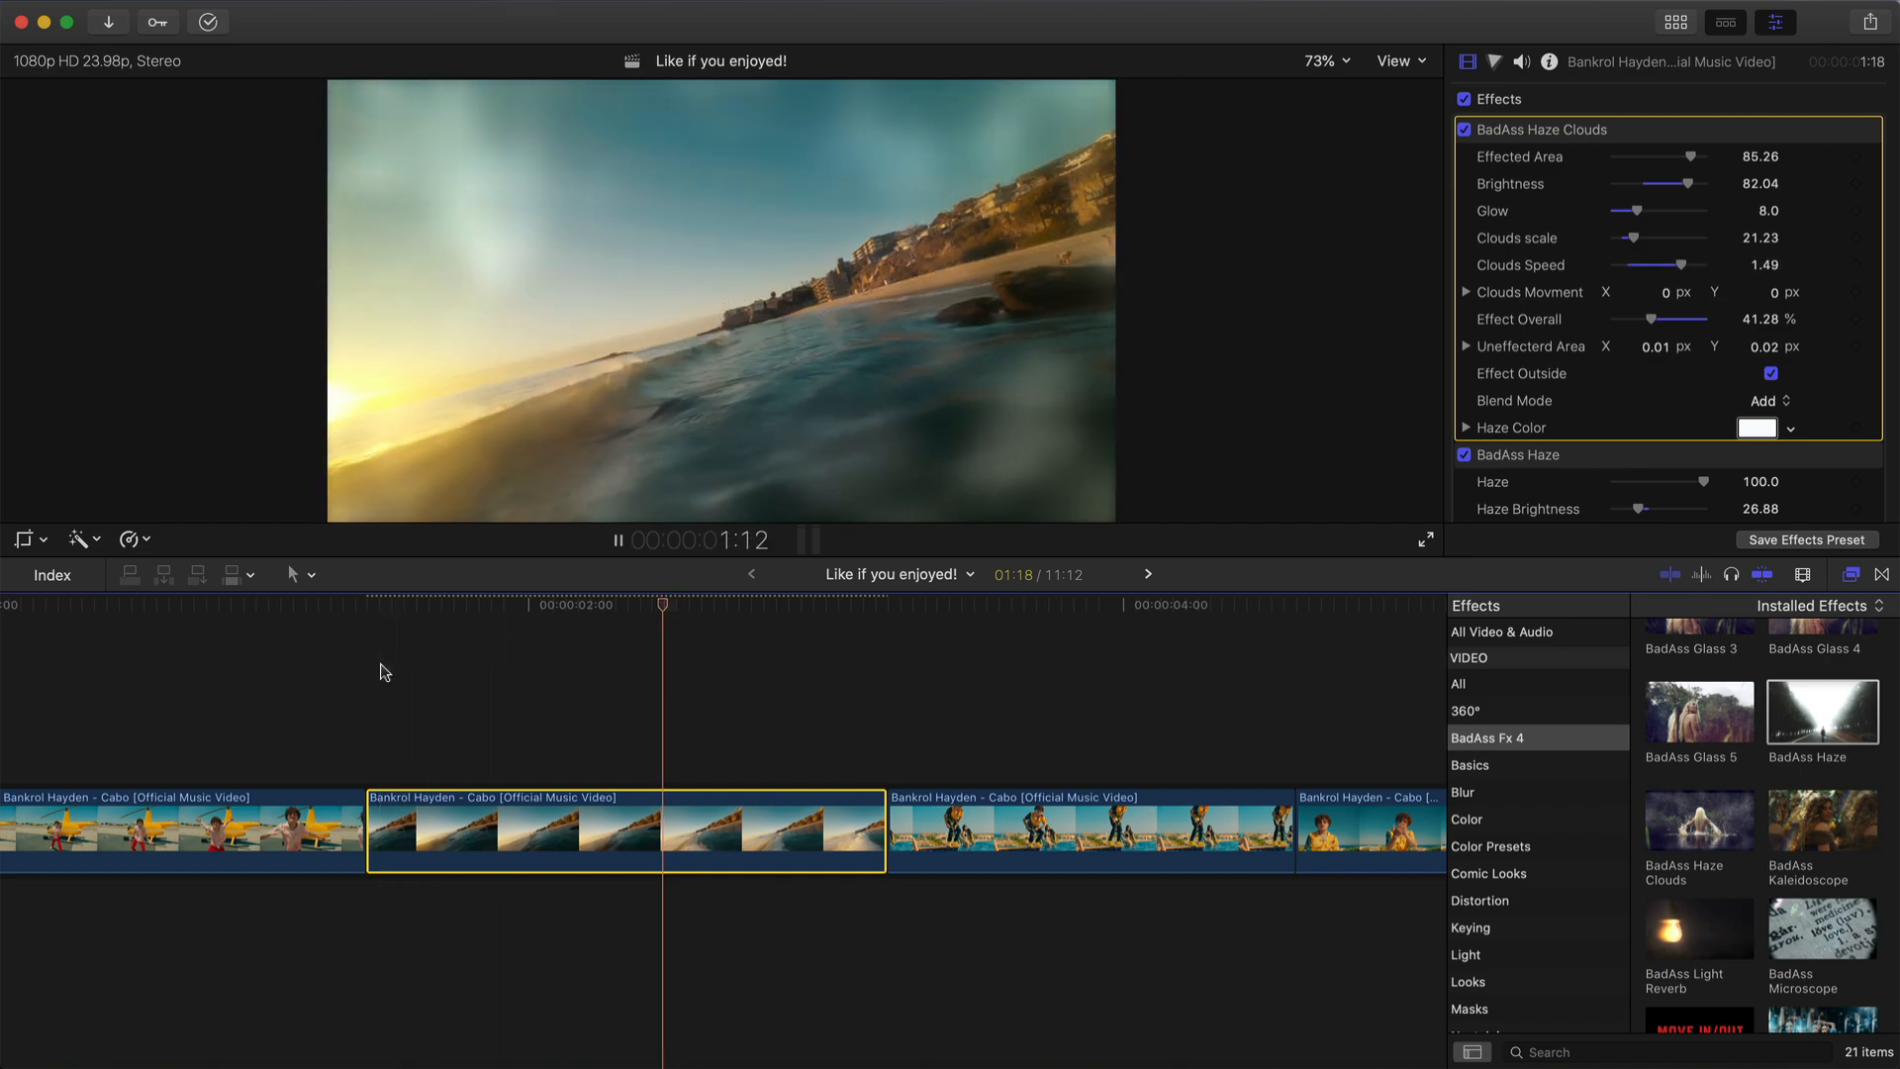
- Preview the second clip with the adjusted haze effects, including in full screen
key("space")
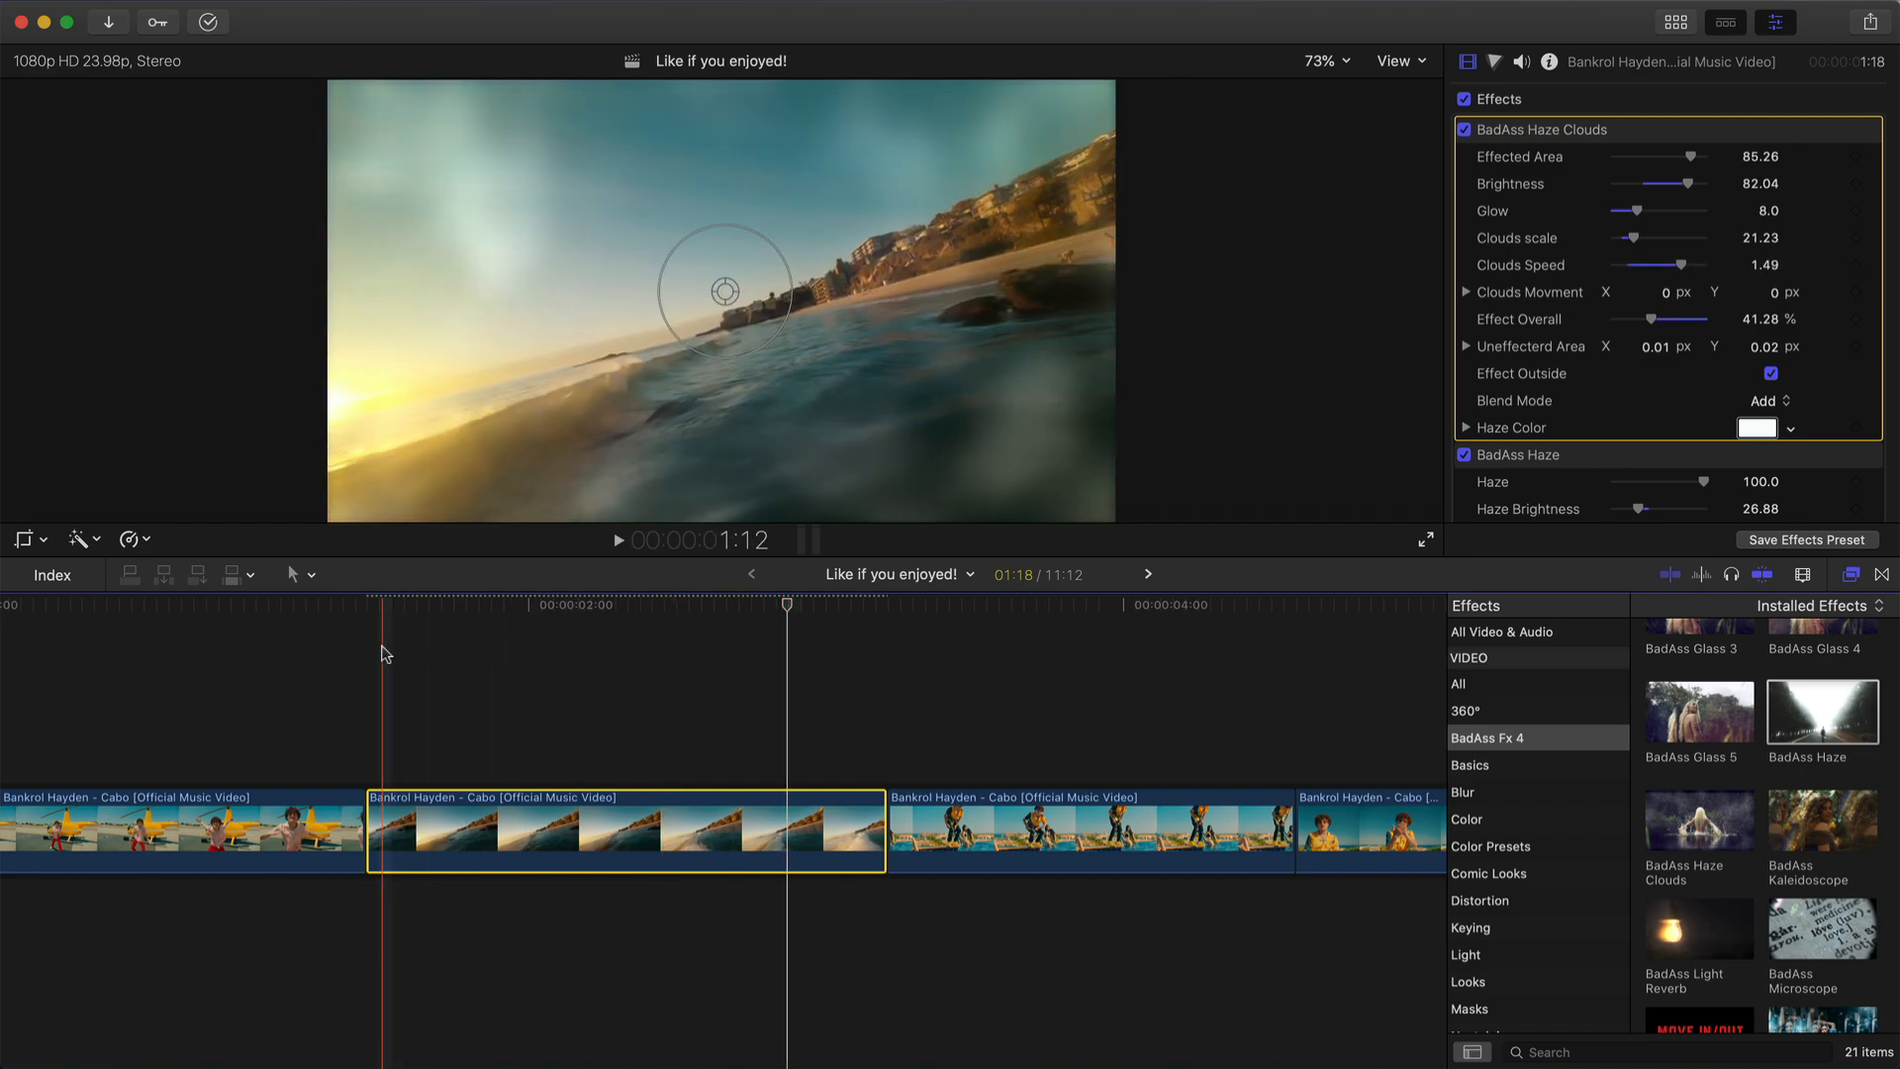
key("super+shift+f")
key("Escape")
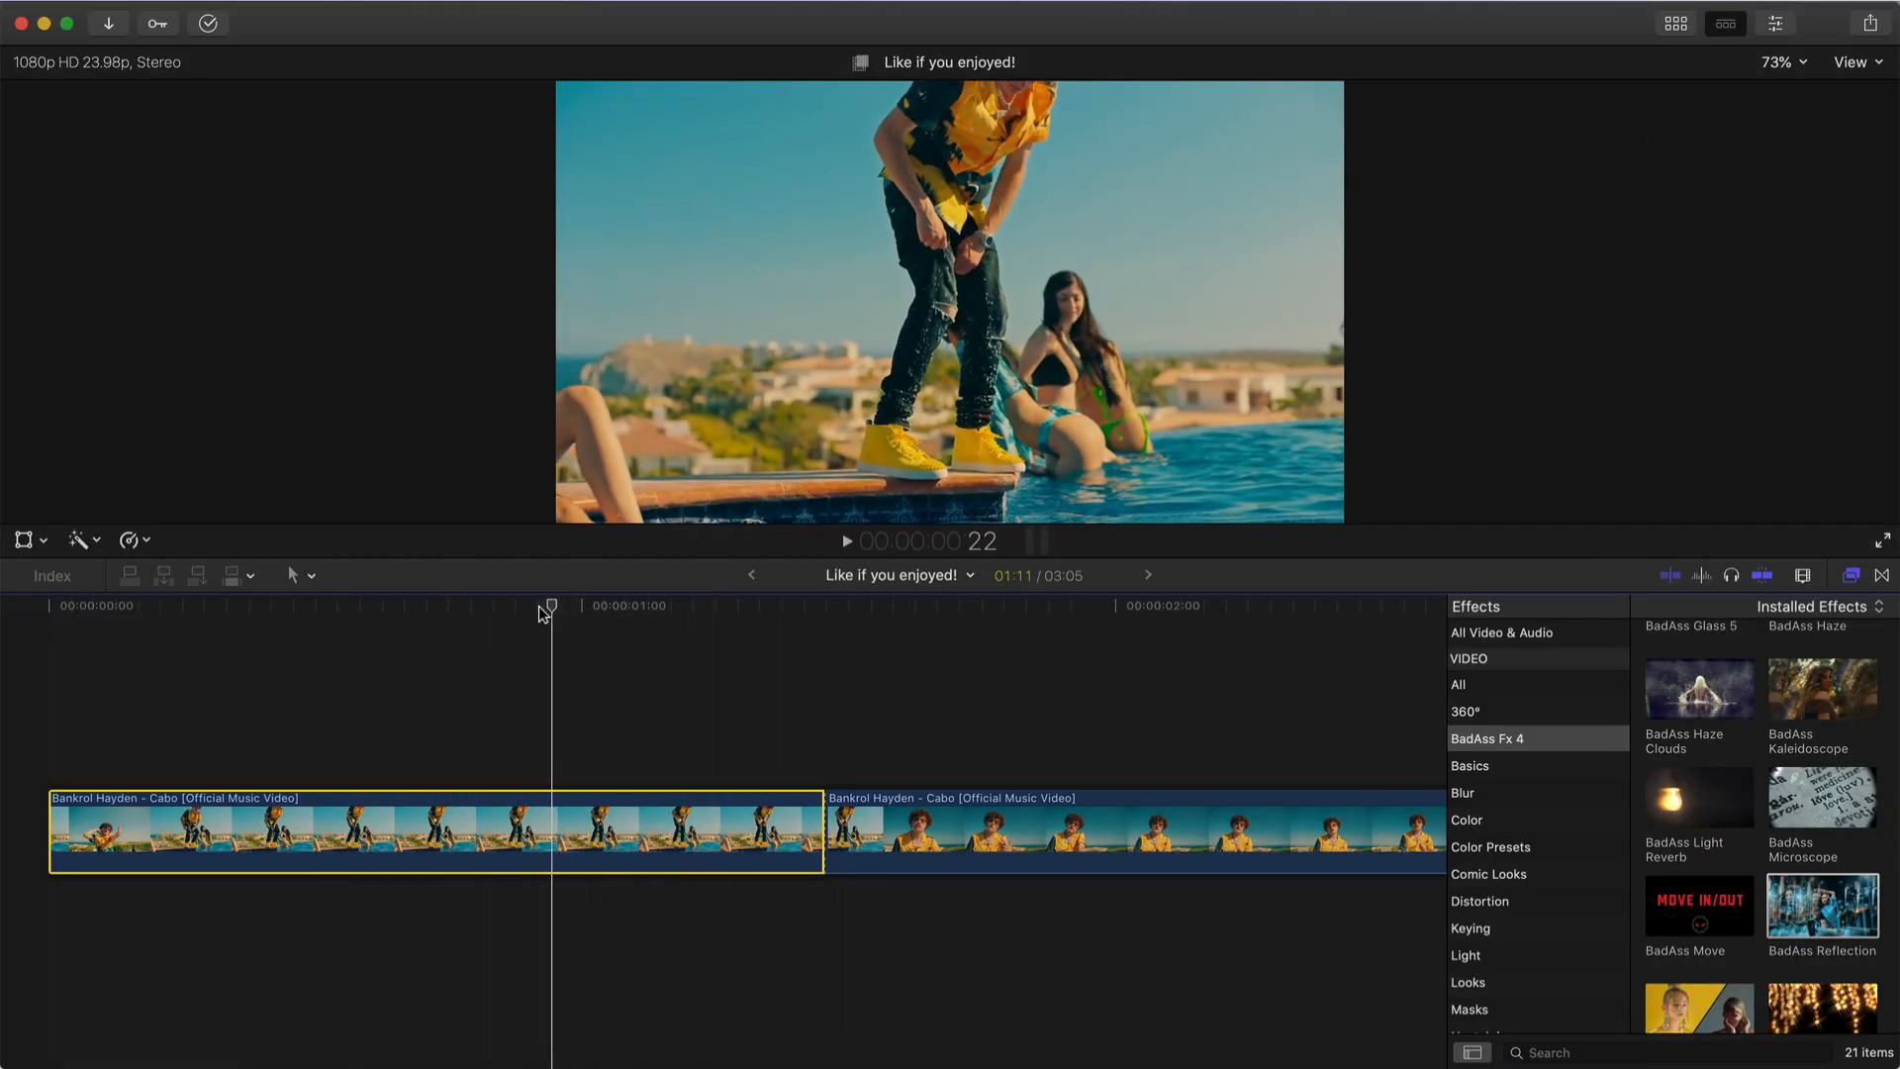
- Add the Adjustment Layer from BadAss Titles above the first clip, starting at the beginning of the project
left_click(1680, 20)
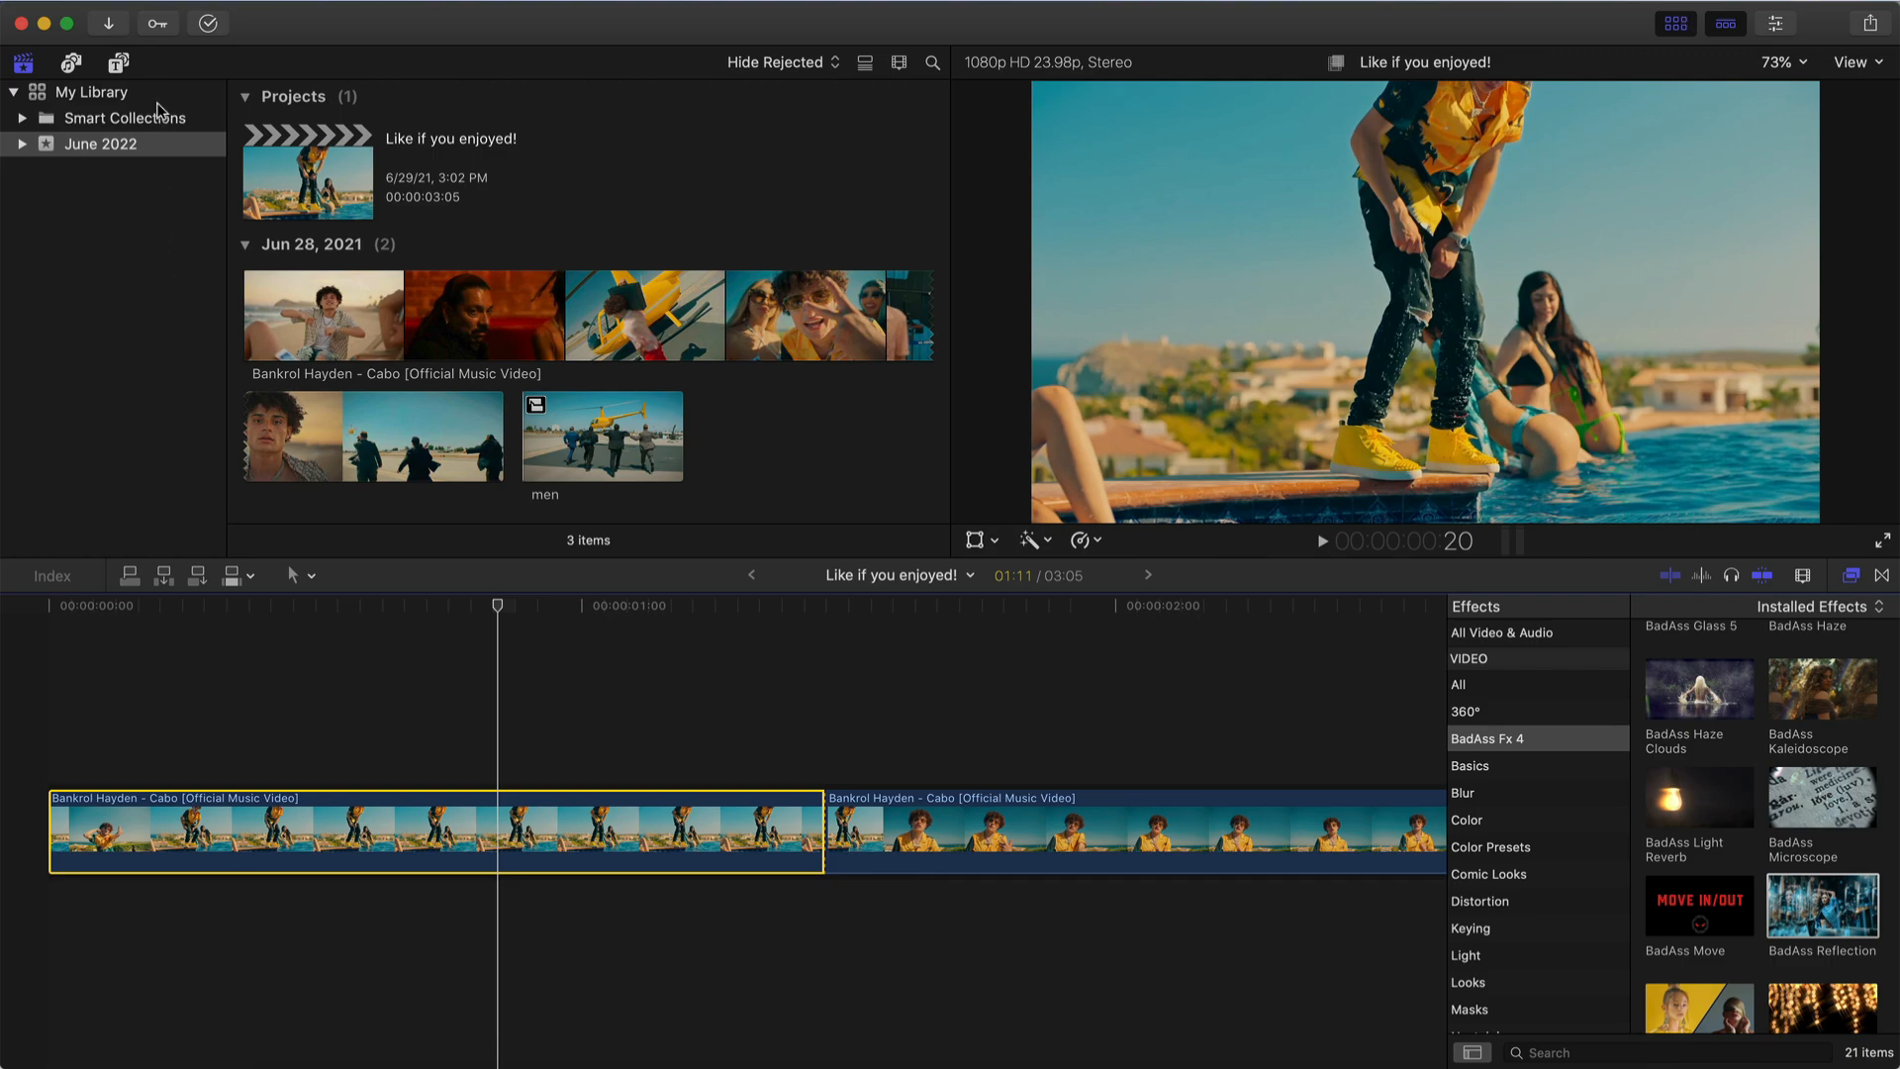
left_click(117, 62)
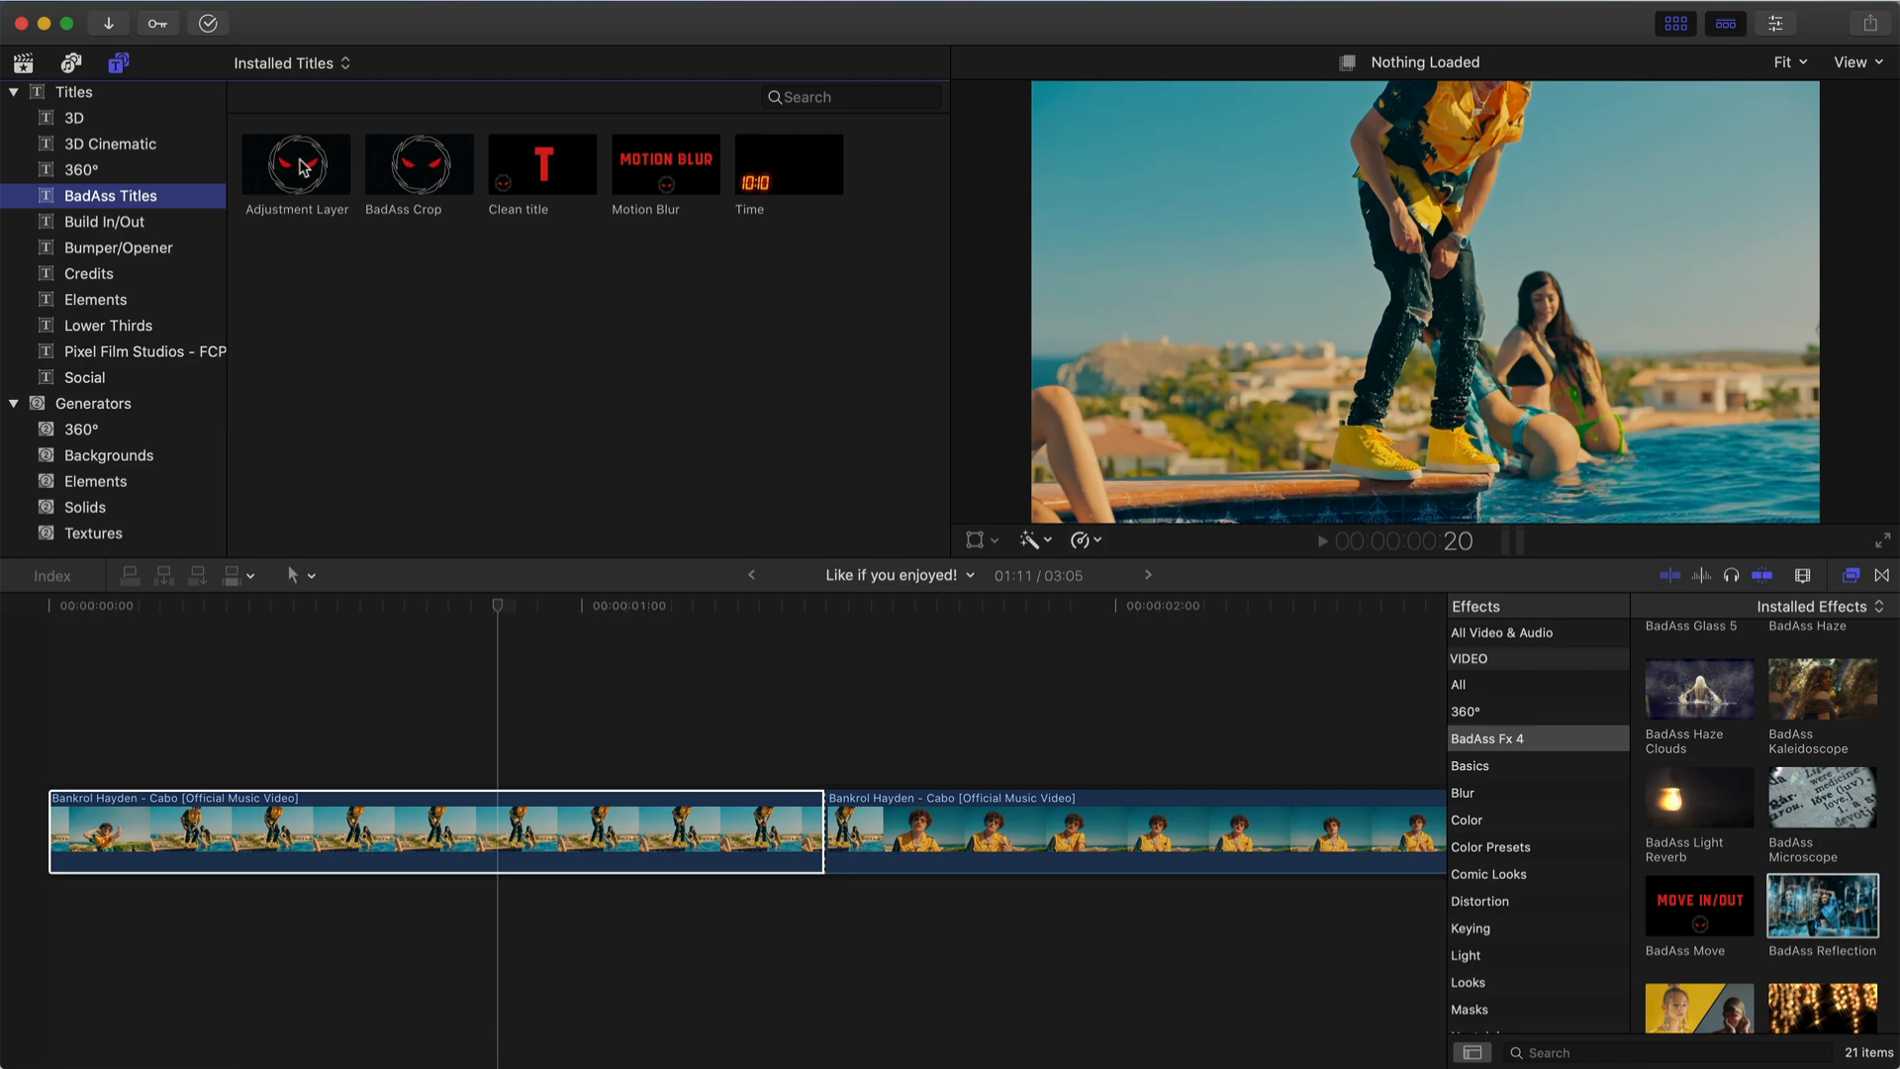
left_click_drag(297, 415, 59, 700)
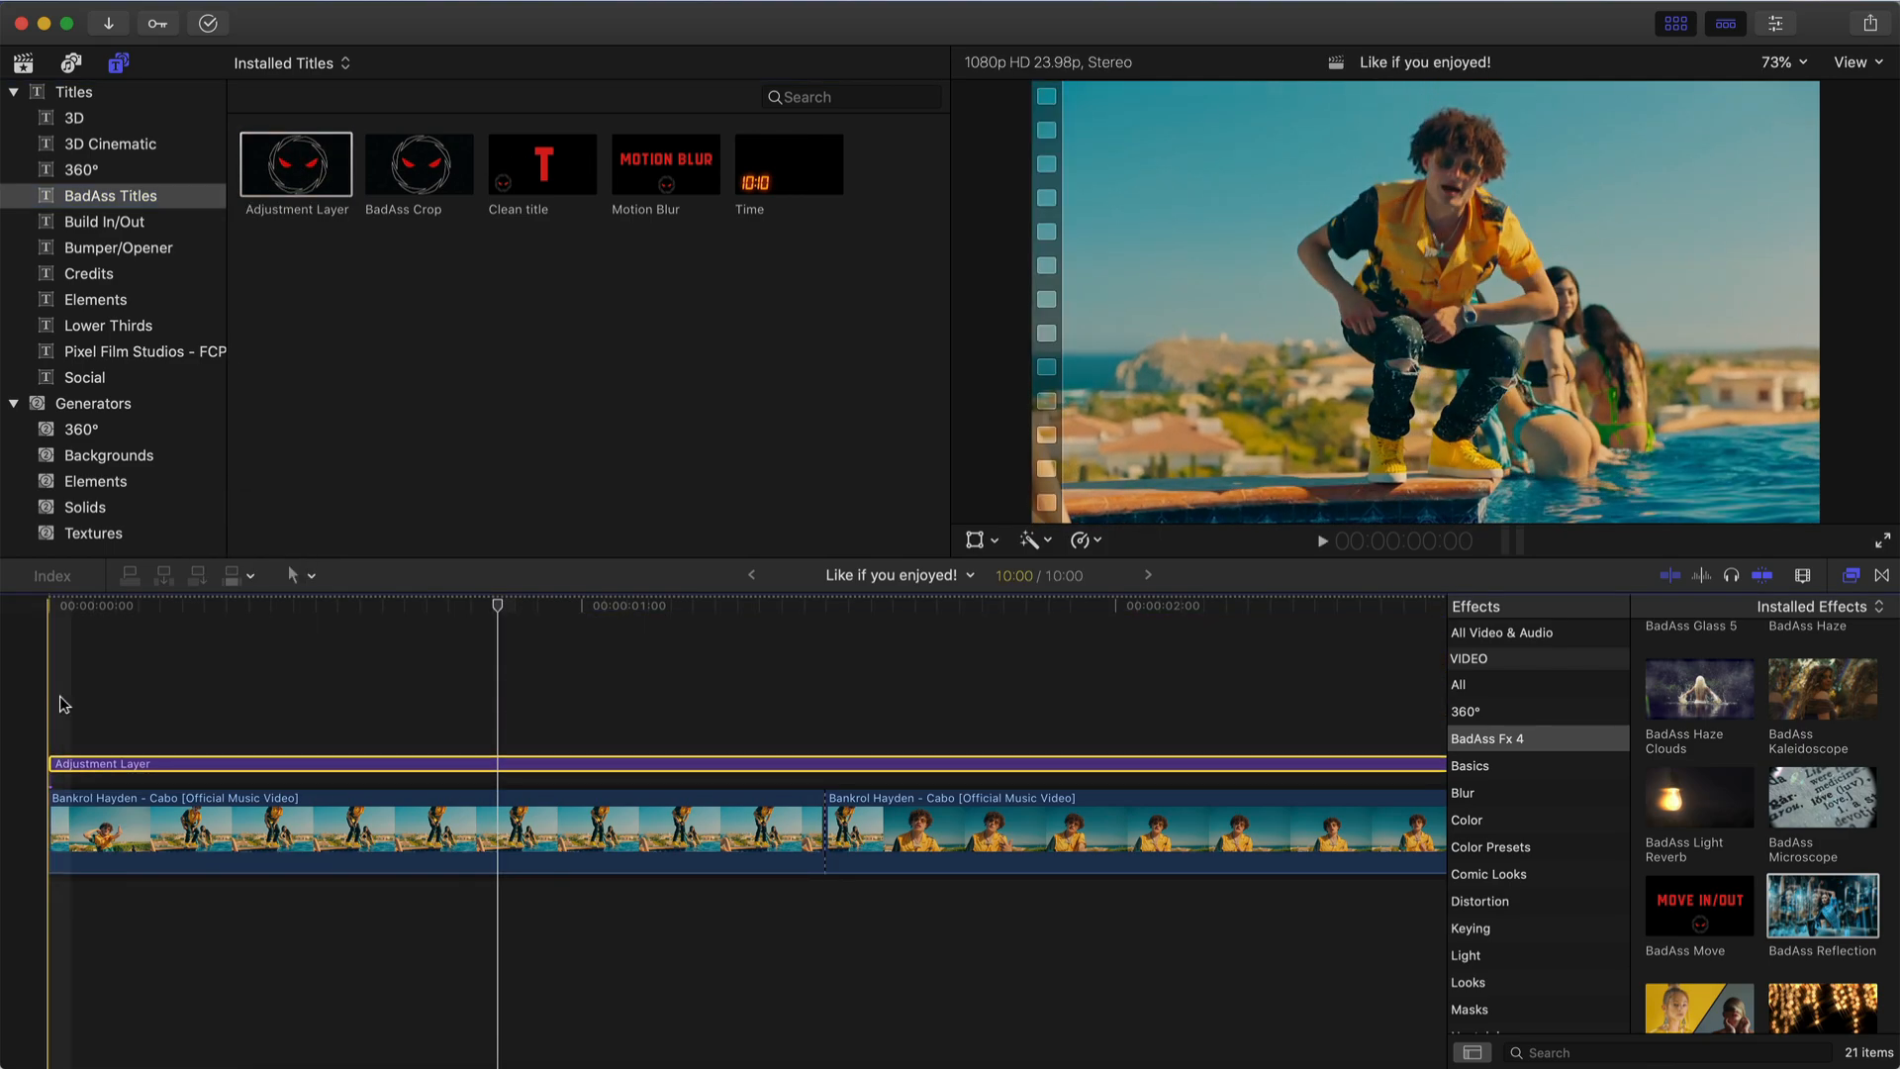
left_click(1734, 33)
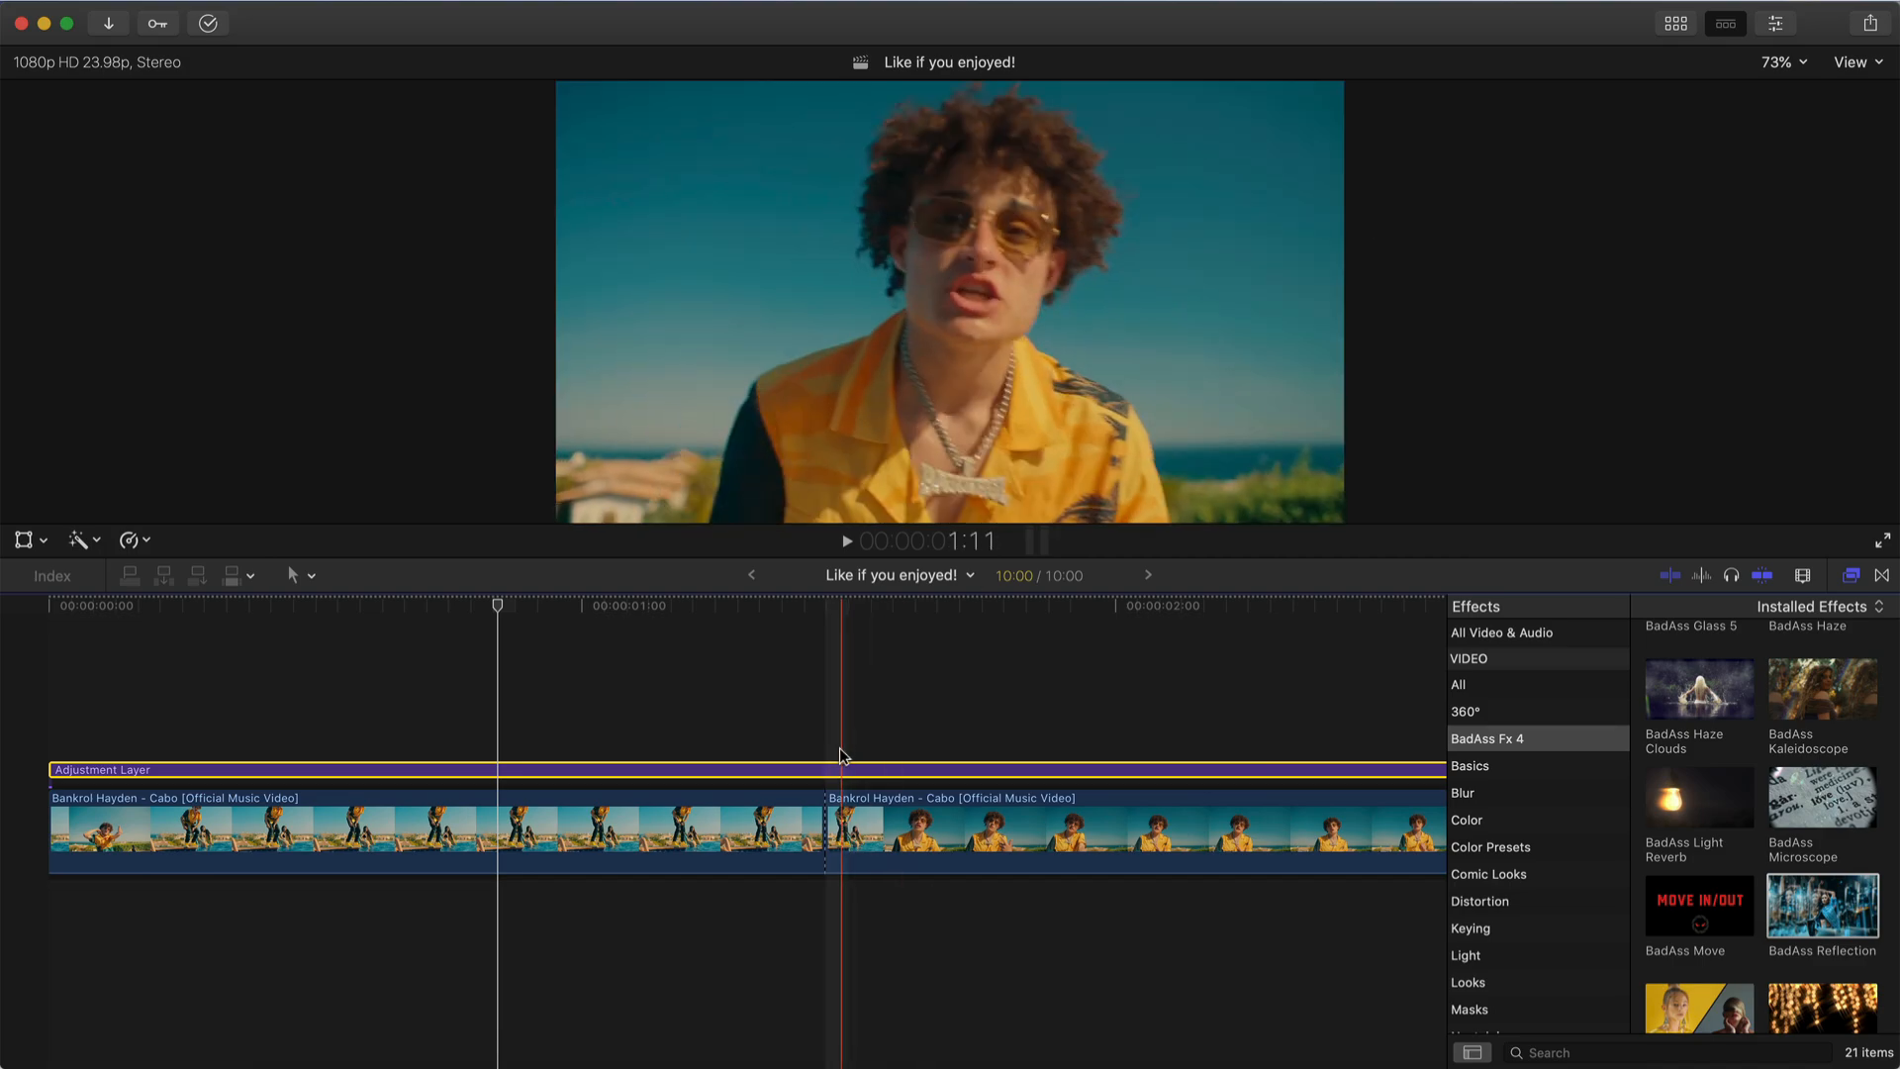
- Cut the adjustment layer at the end of the first clip and delete the remainder
key("b")
left_click(837, 772)
key("a")
left_click(902, 771)
key("Delete")
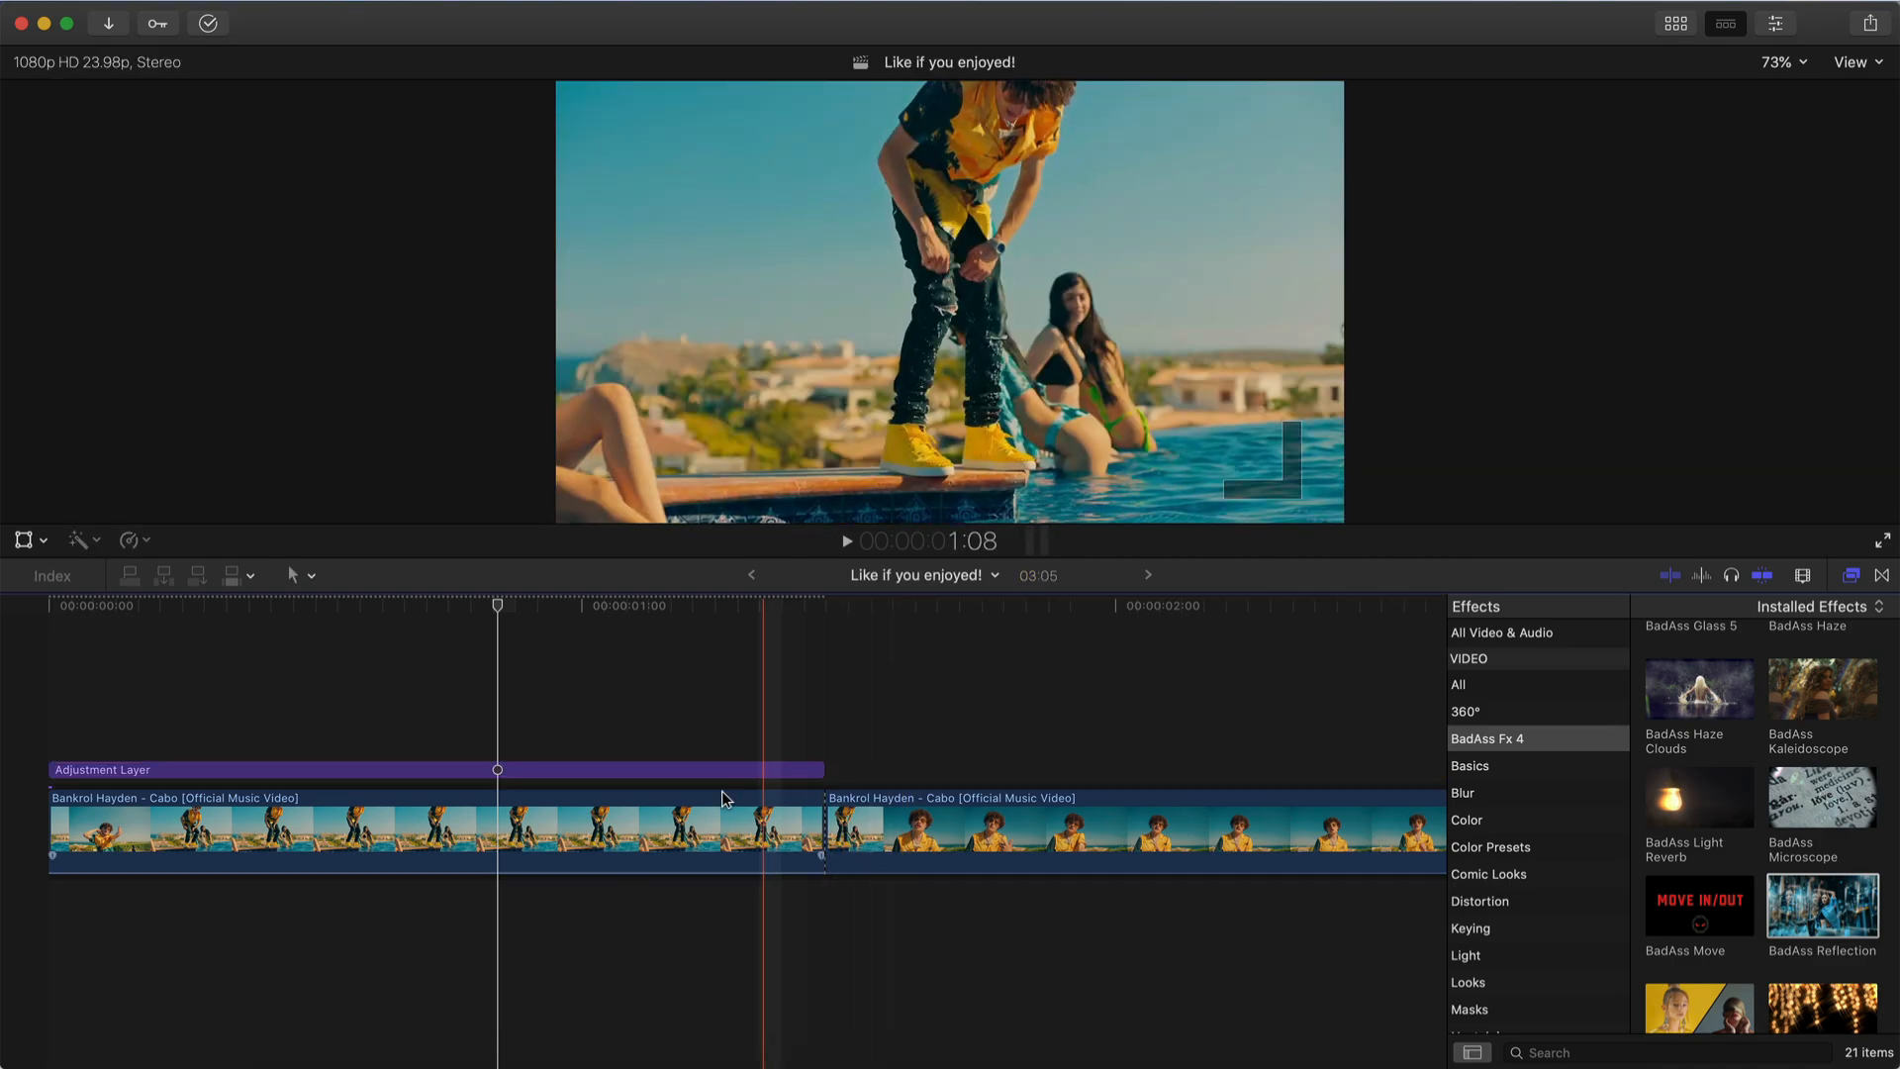
- Apply BadAss Reflection to the adjustment layer, check the picture without it, and reposition the reflection center on the man's legs
left_click(683, 772)
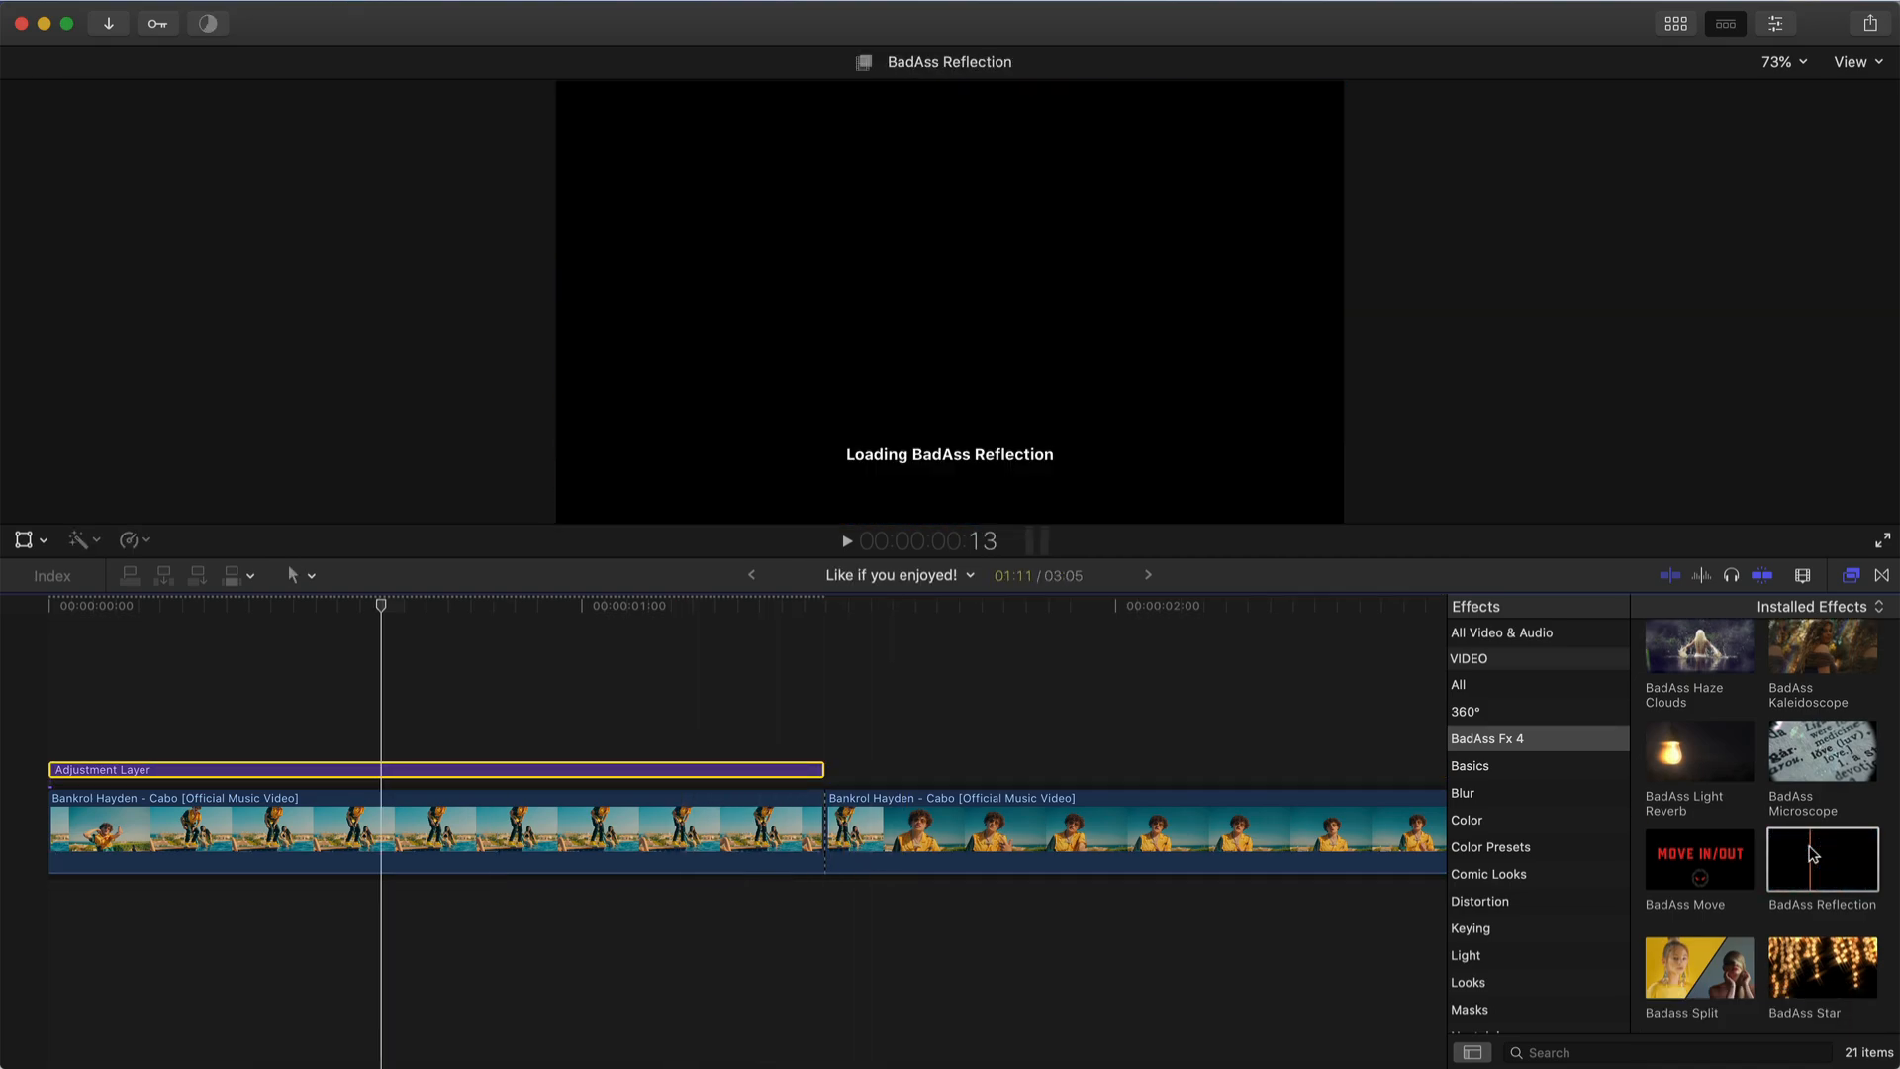
left_click_drag(1812, 853, 544, 770)
left_click_drag(421, 612, 390, 637)
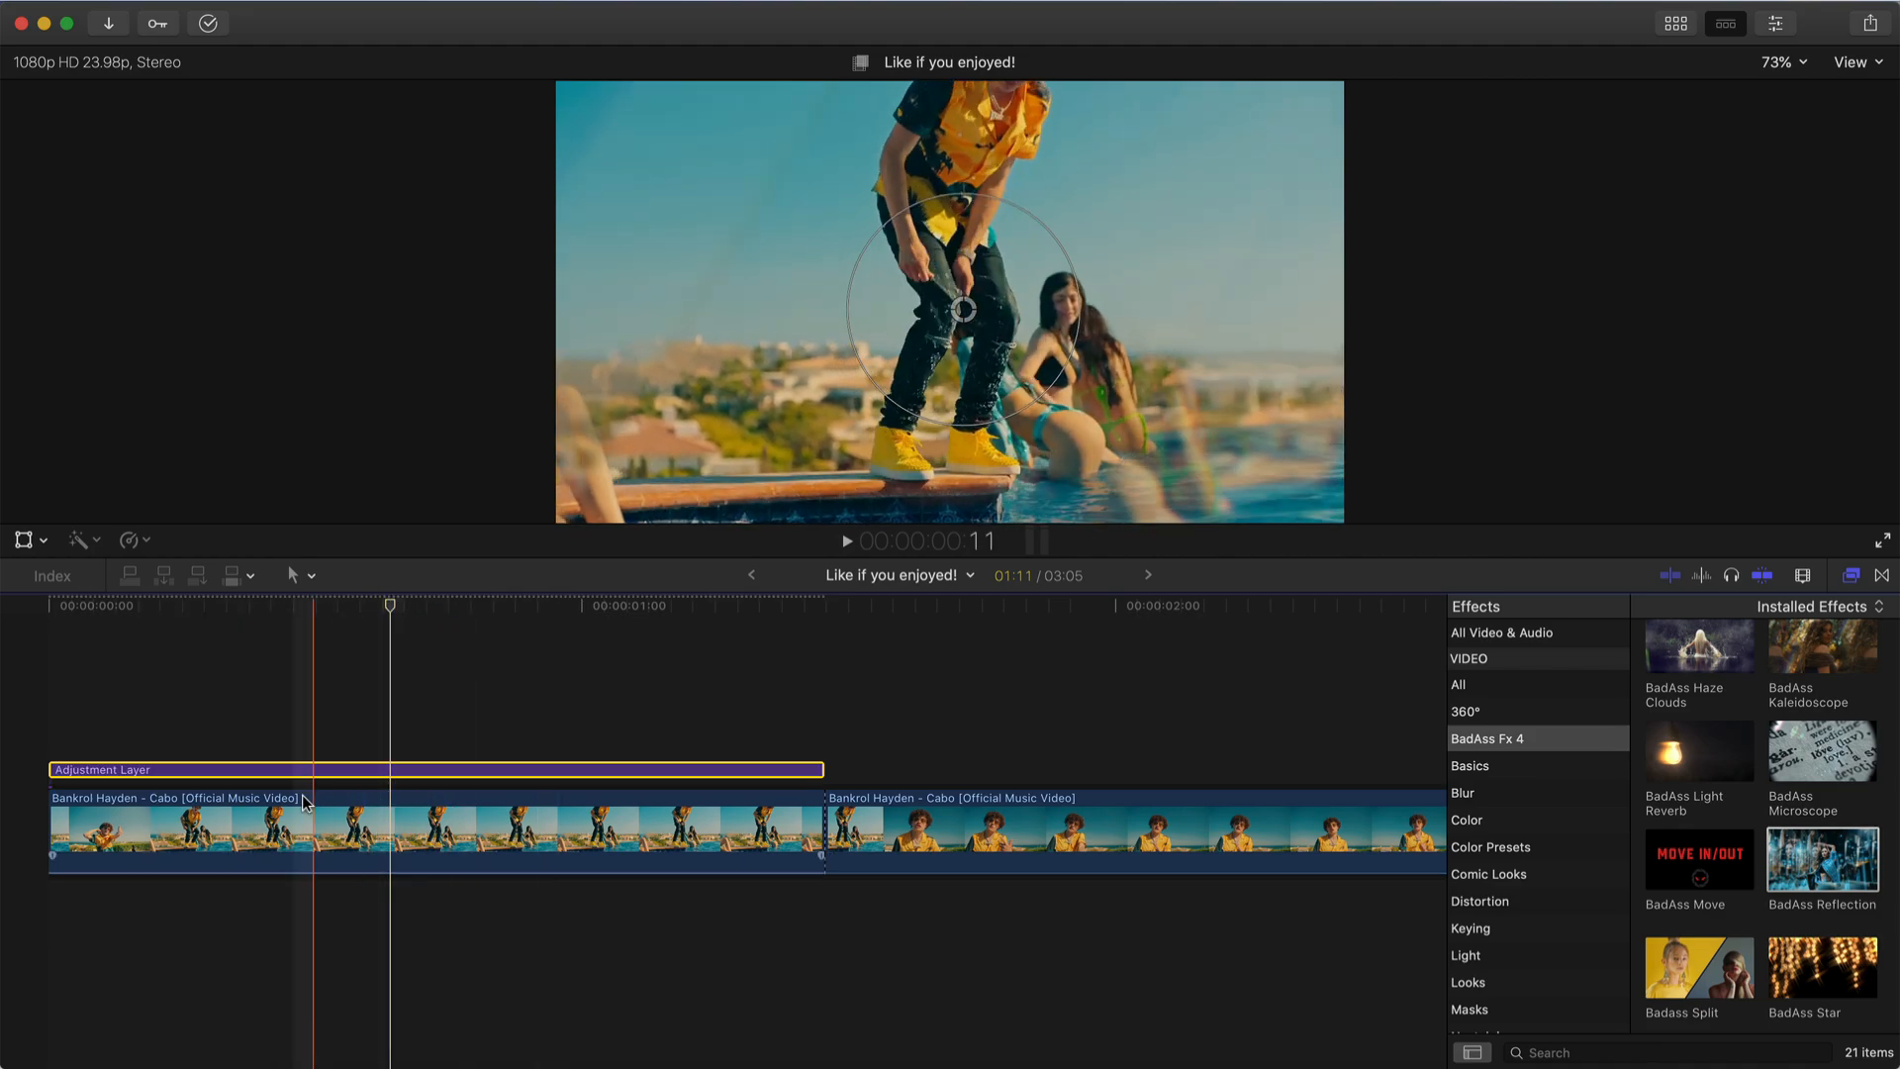
key("v")
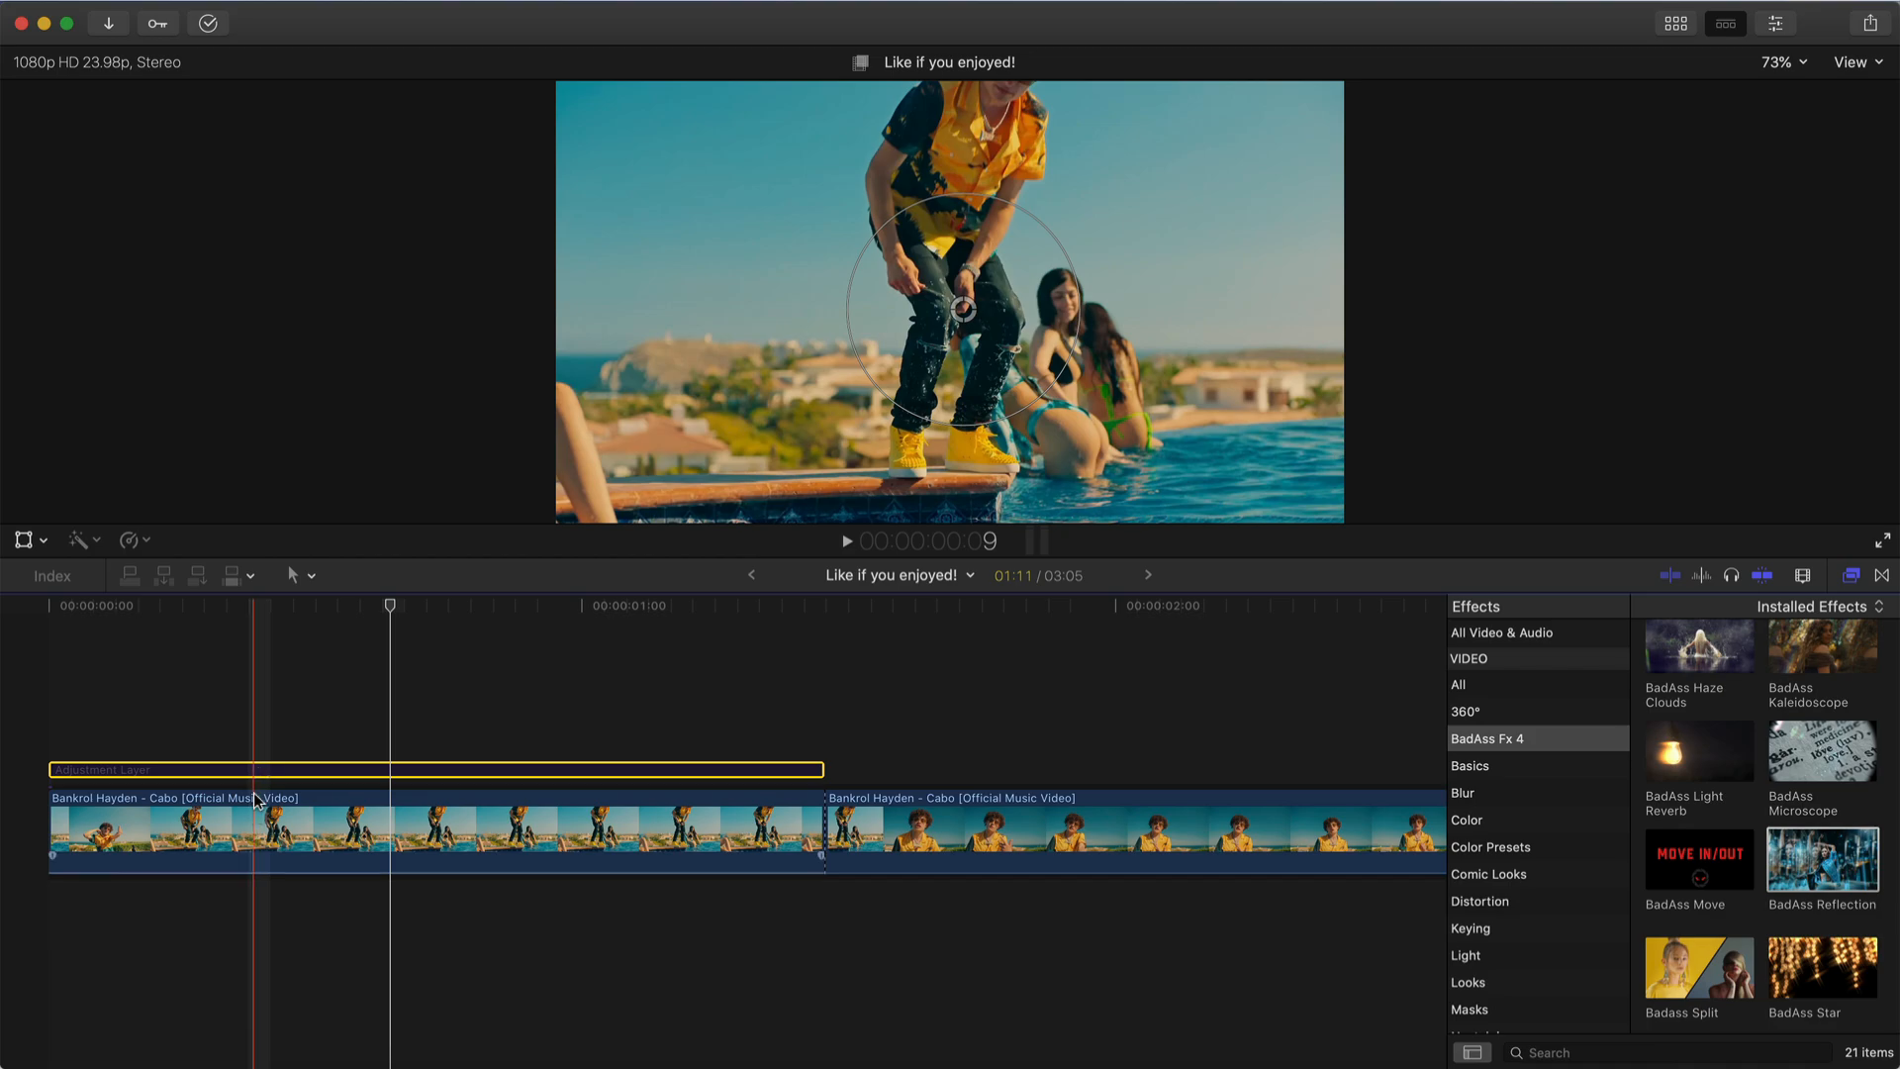
left_click_drag(1162, 333, 943, 299)
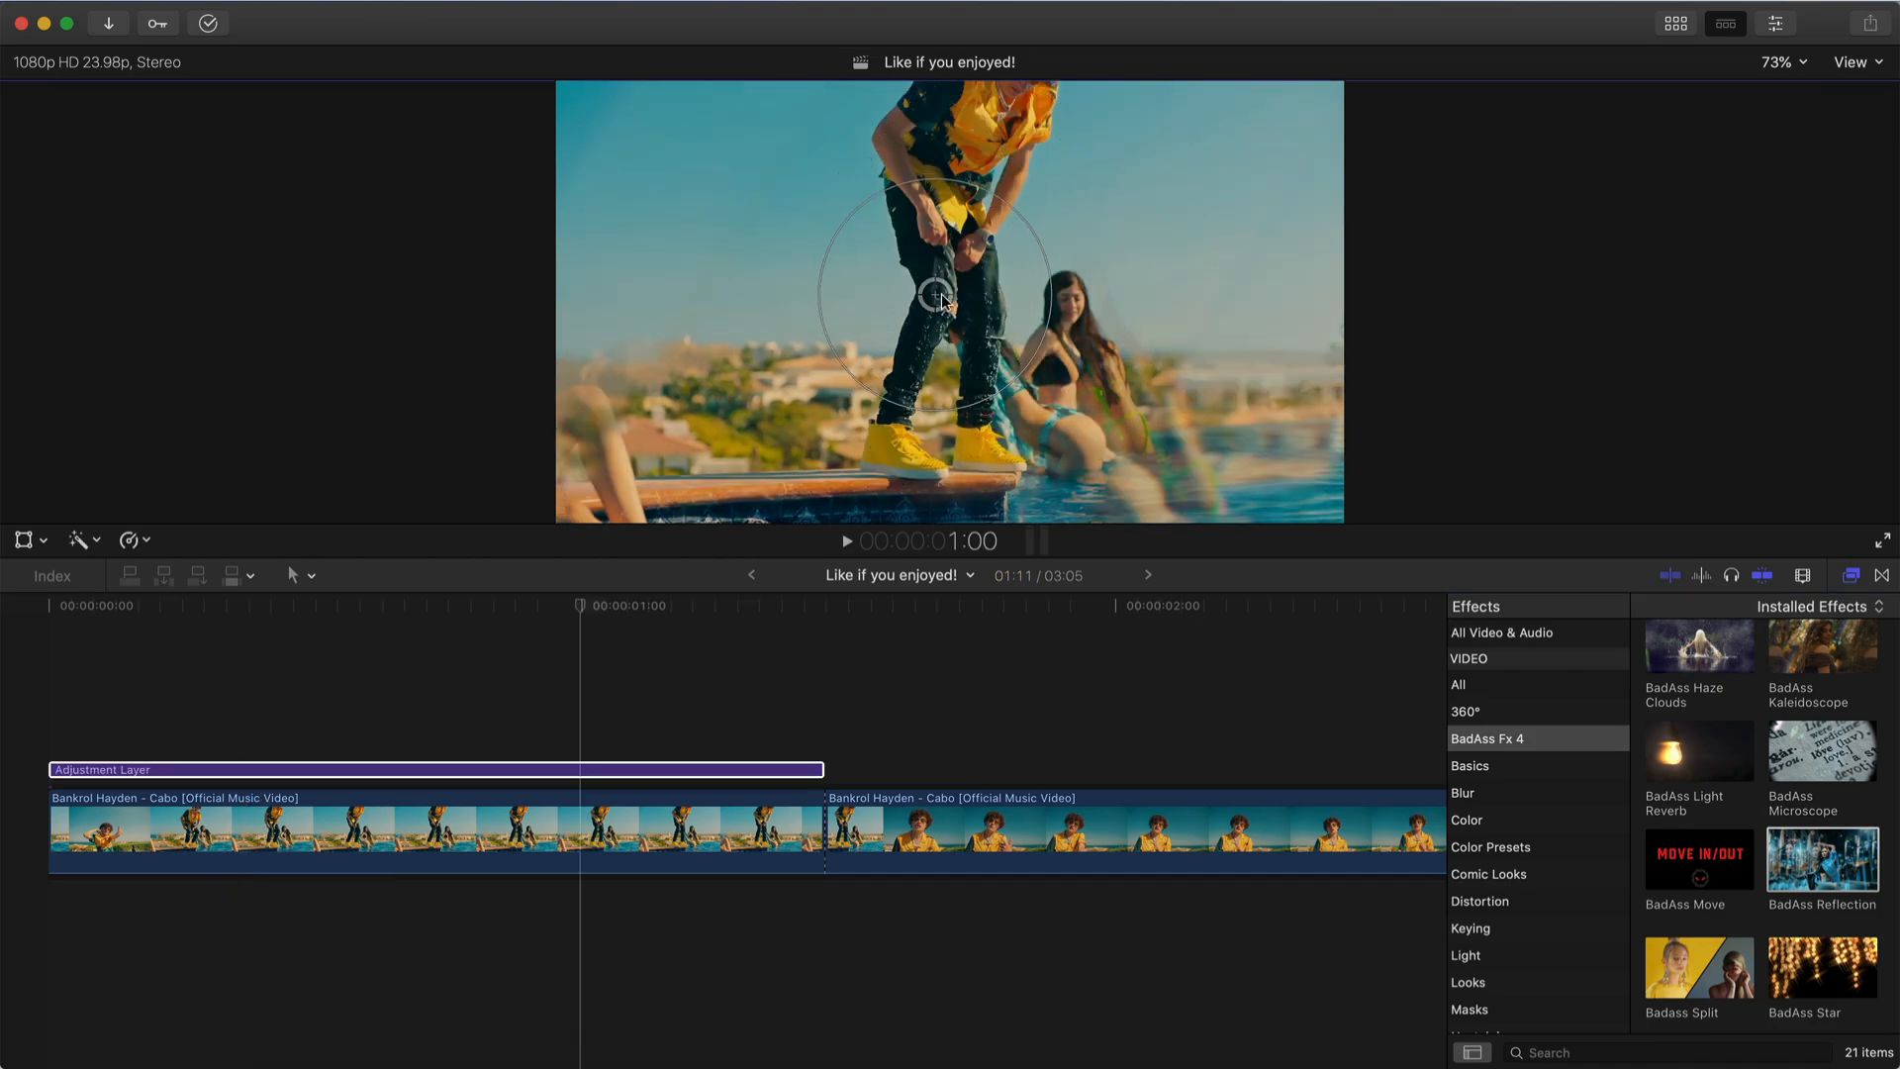
- Set BadAss Reflection to amount 76.57, rotation 52.87, opacity 90.91, prism 23.0 and blur 22.44
key("super+4")
left_click(447, 770)
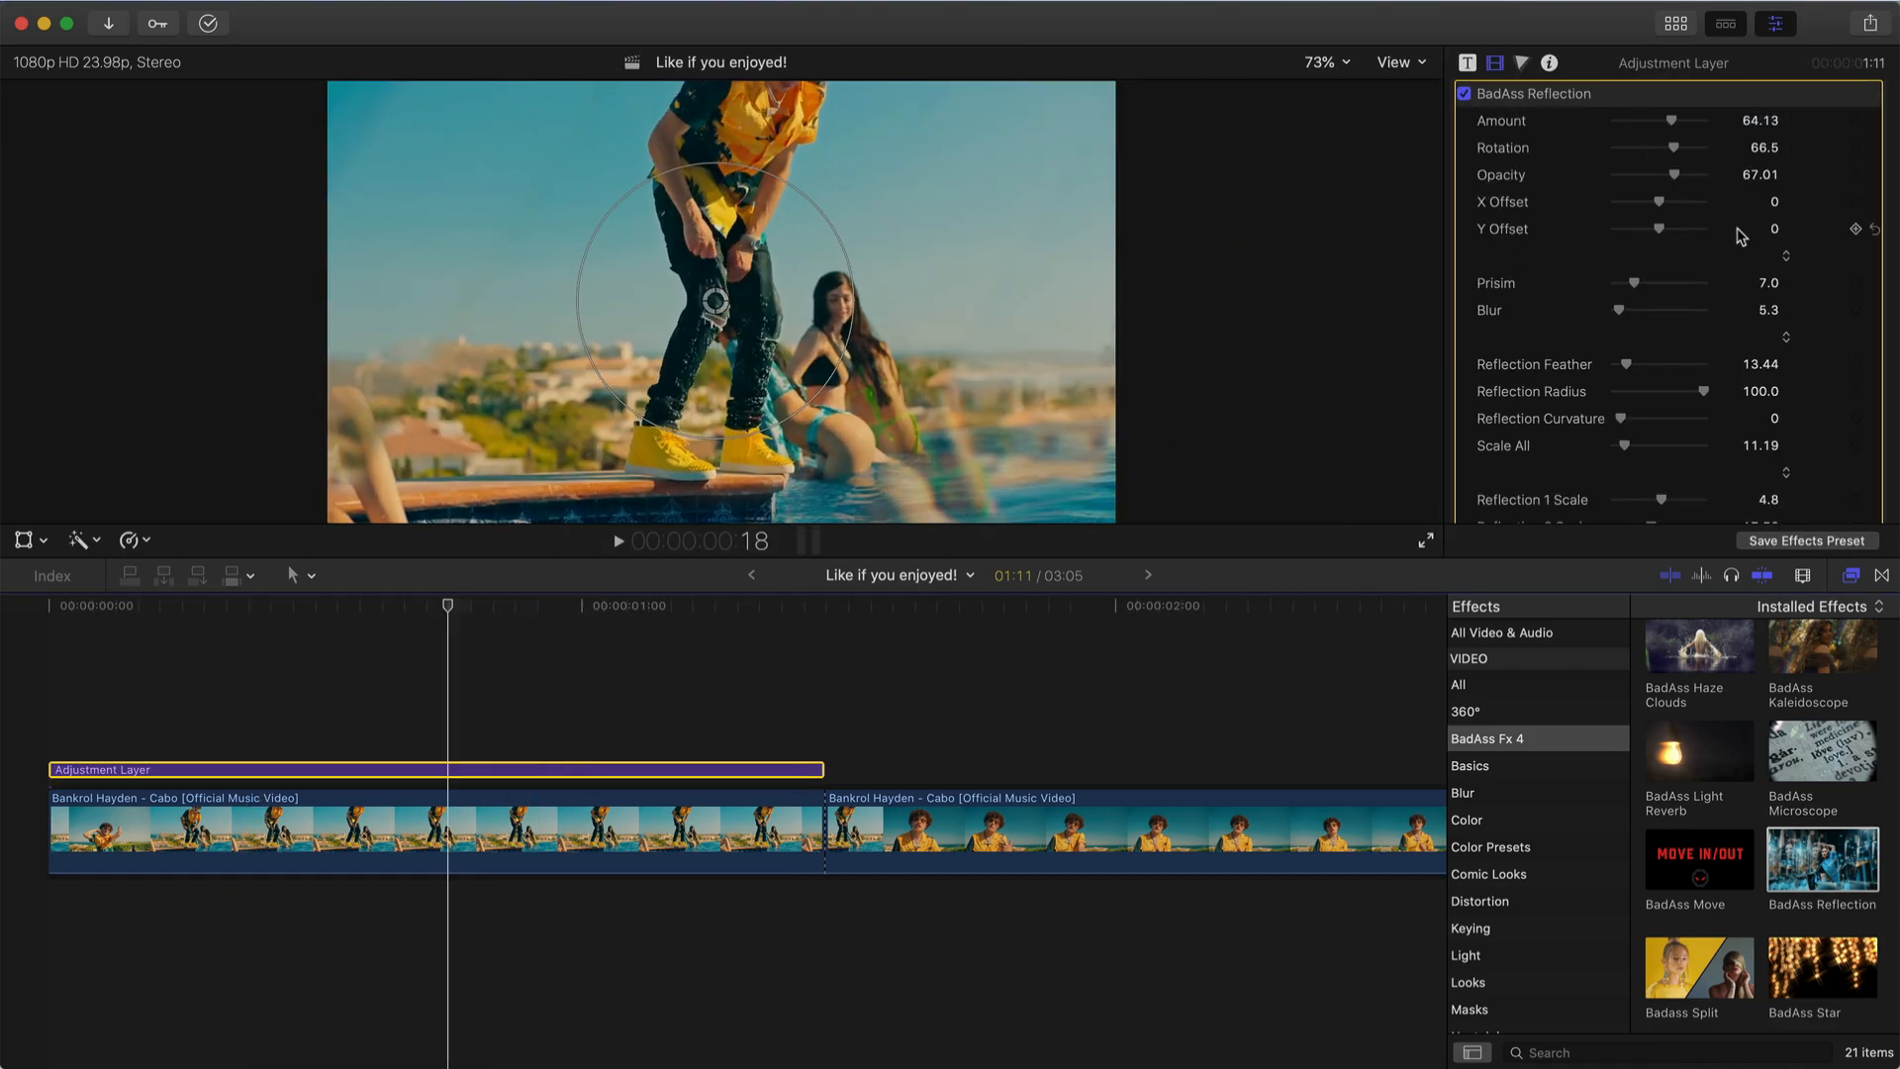
scroll(1739, 235, "down", 5)
scroll(1739, 236, "up", 2)
scroll(1739, 235, "up", 3)
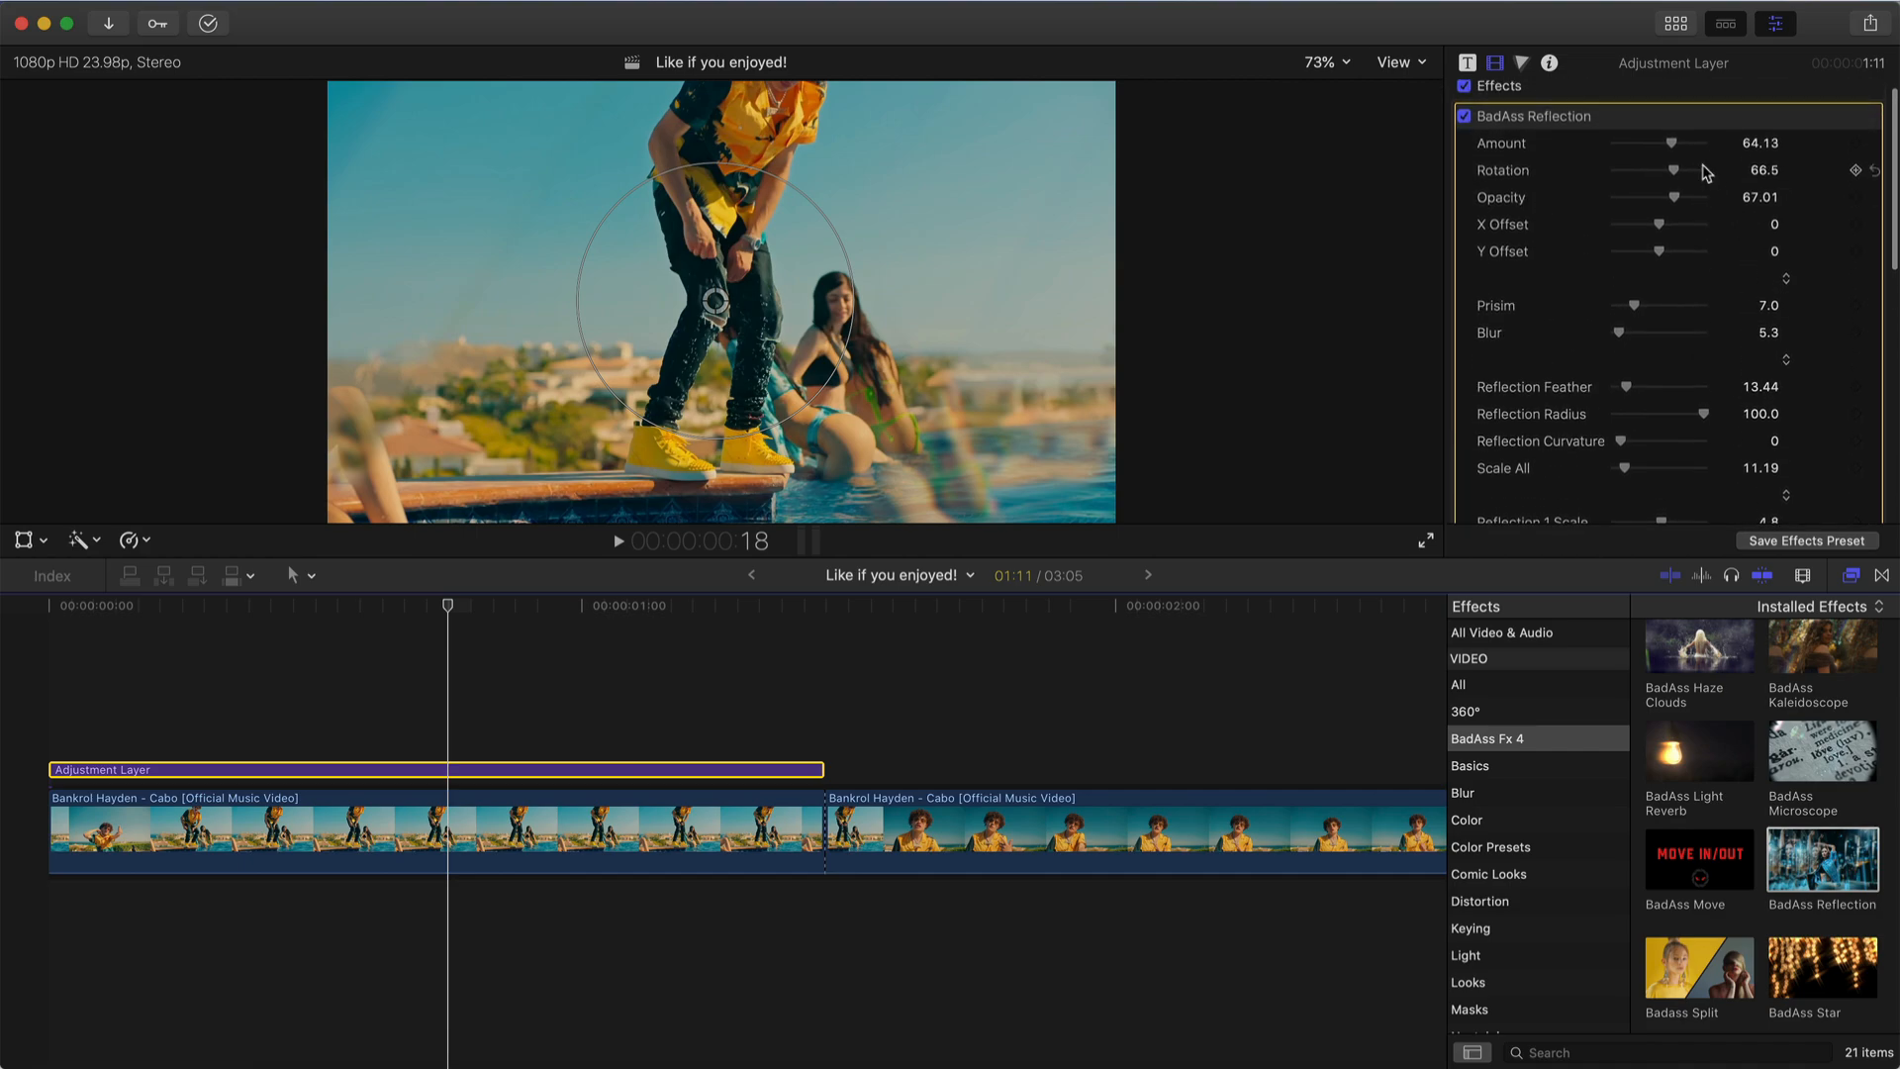
left_click_drag(1670, 143, 1707, 173)
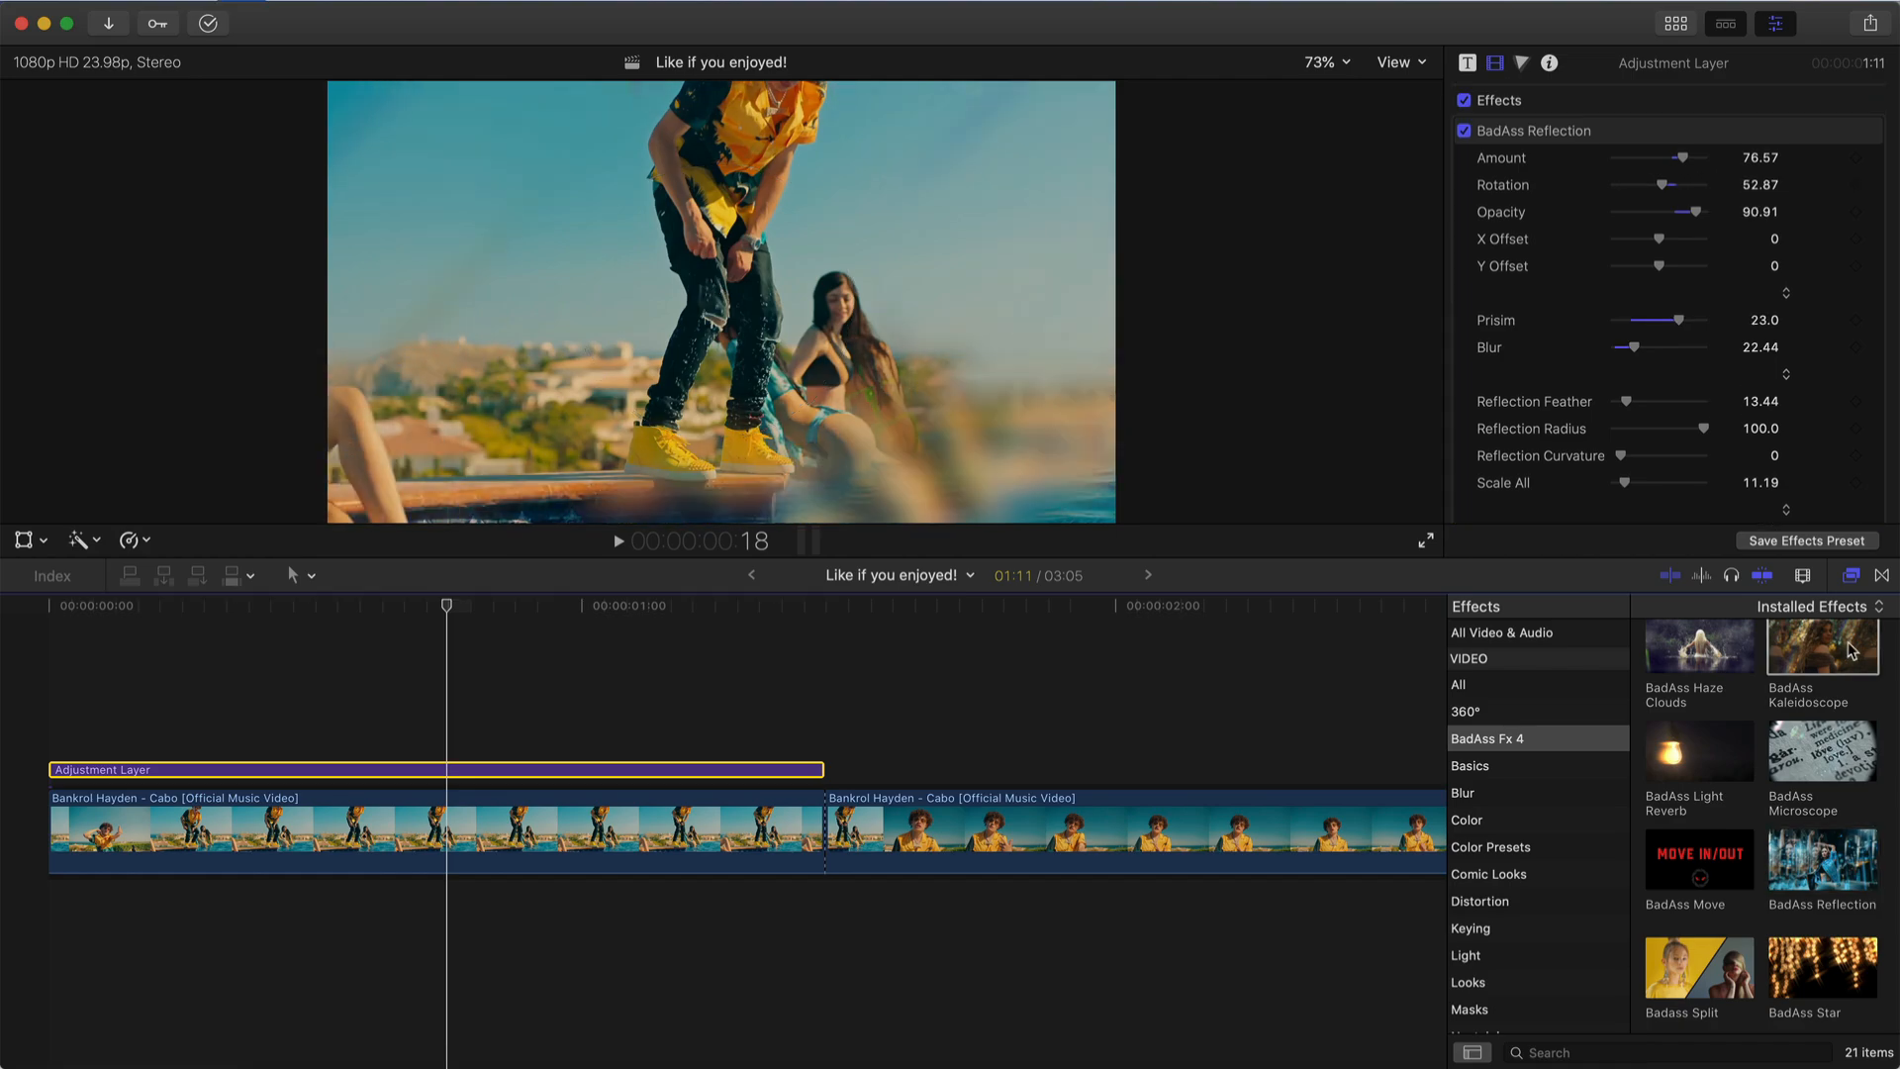
- Apply BadAss Kaleidoscope to the adjustment layer and preview it from the start of the clip
left_click_drag(1822, 648, 437, 771)
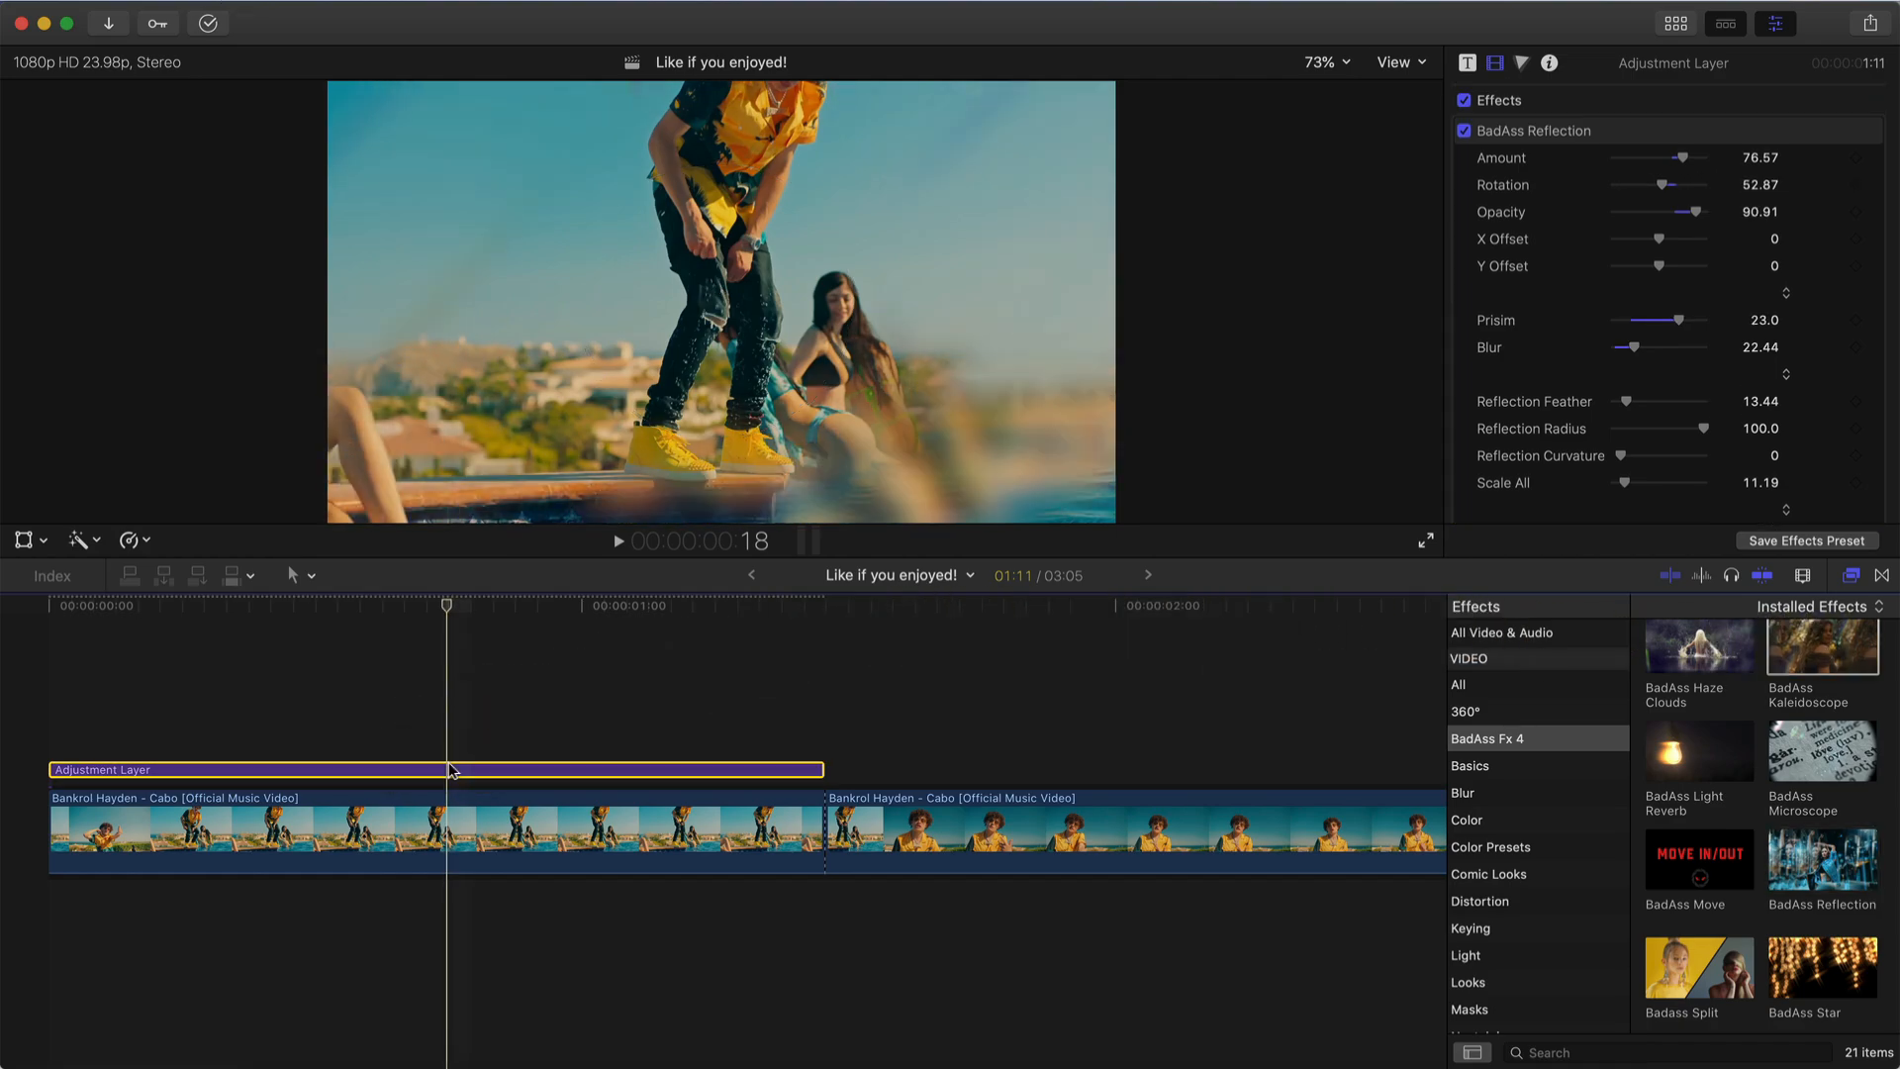
left_click_drag(448, 605, 133, 634)
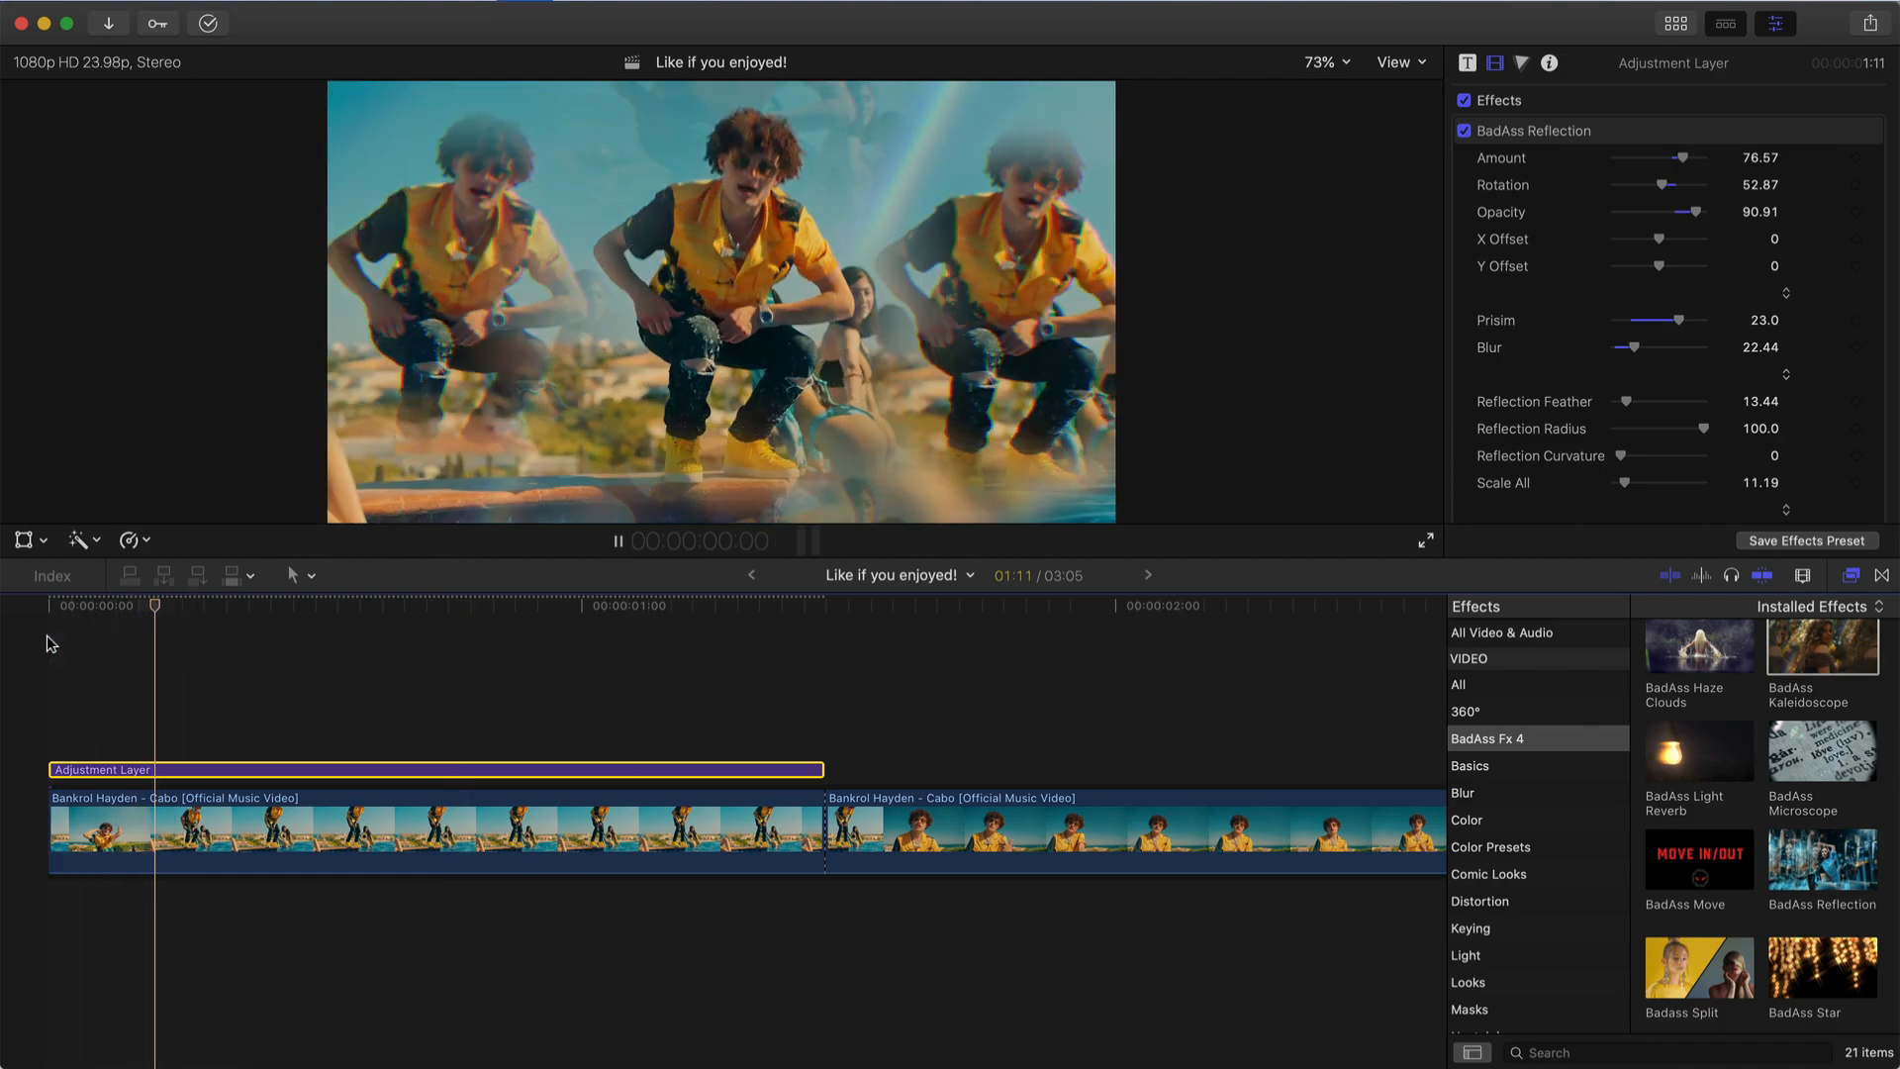
key("space")
key("space")
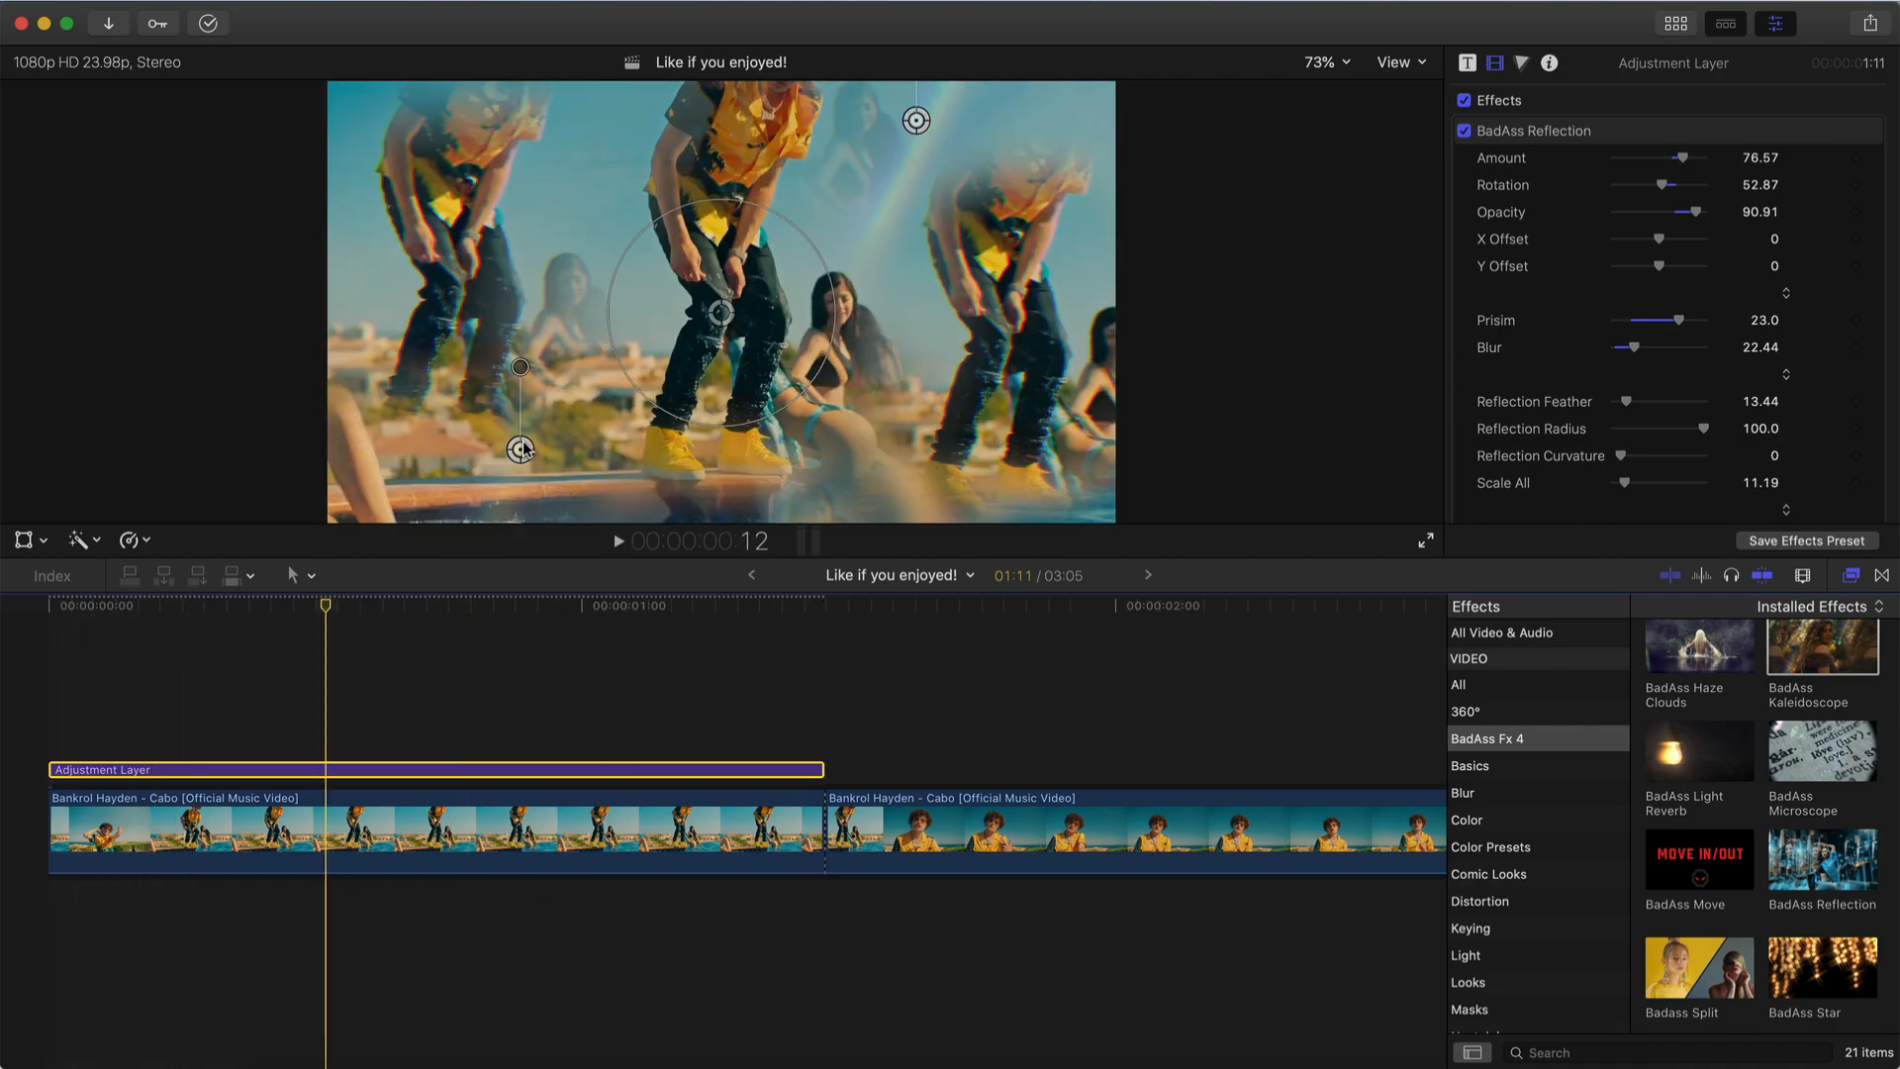
- Reposition the two BadAss Kaleidoscope control points to the lower part and the upper part of the picture
left_click_drag(514, 443, 506, 371)
left_click_drag(529, 262, 481, 396)
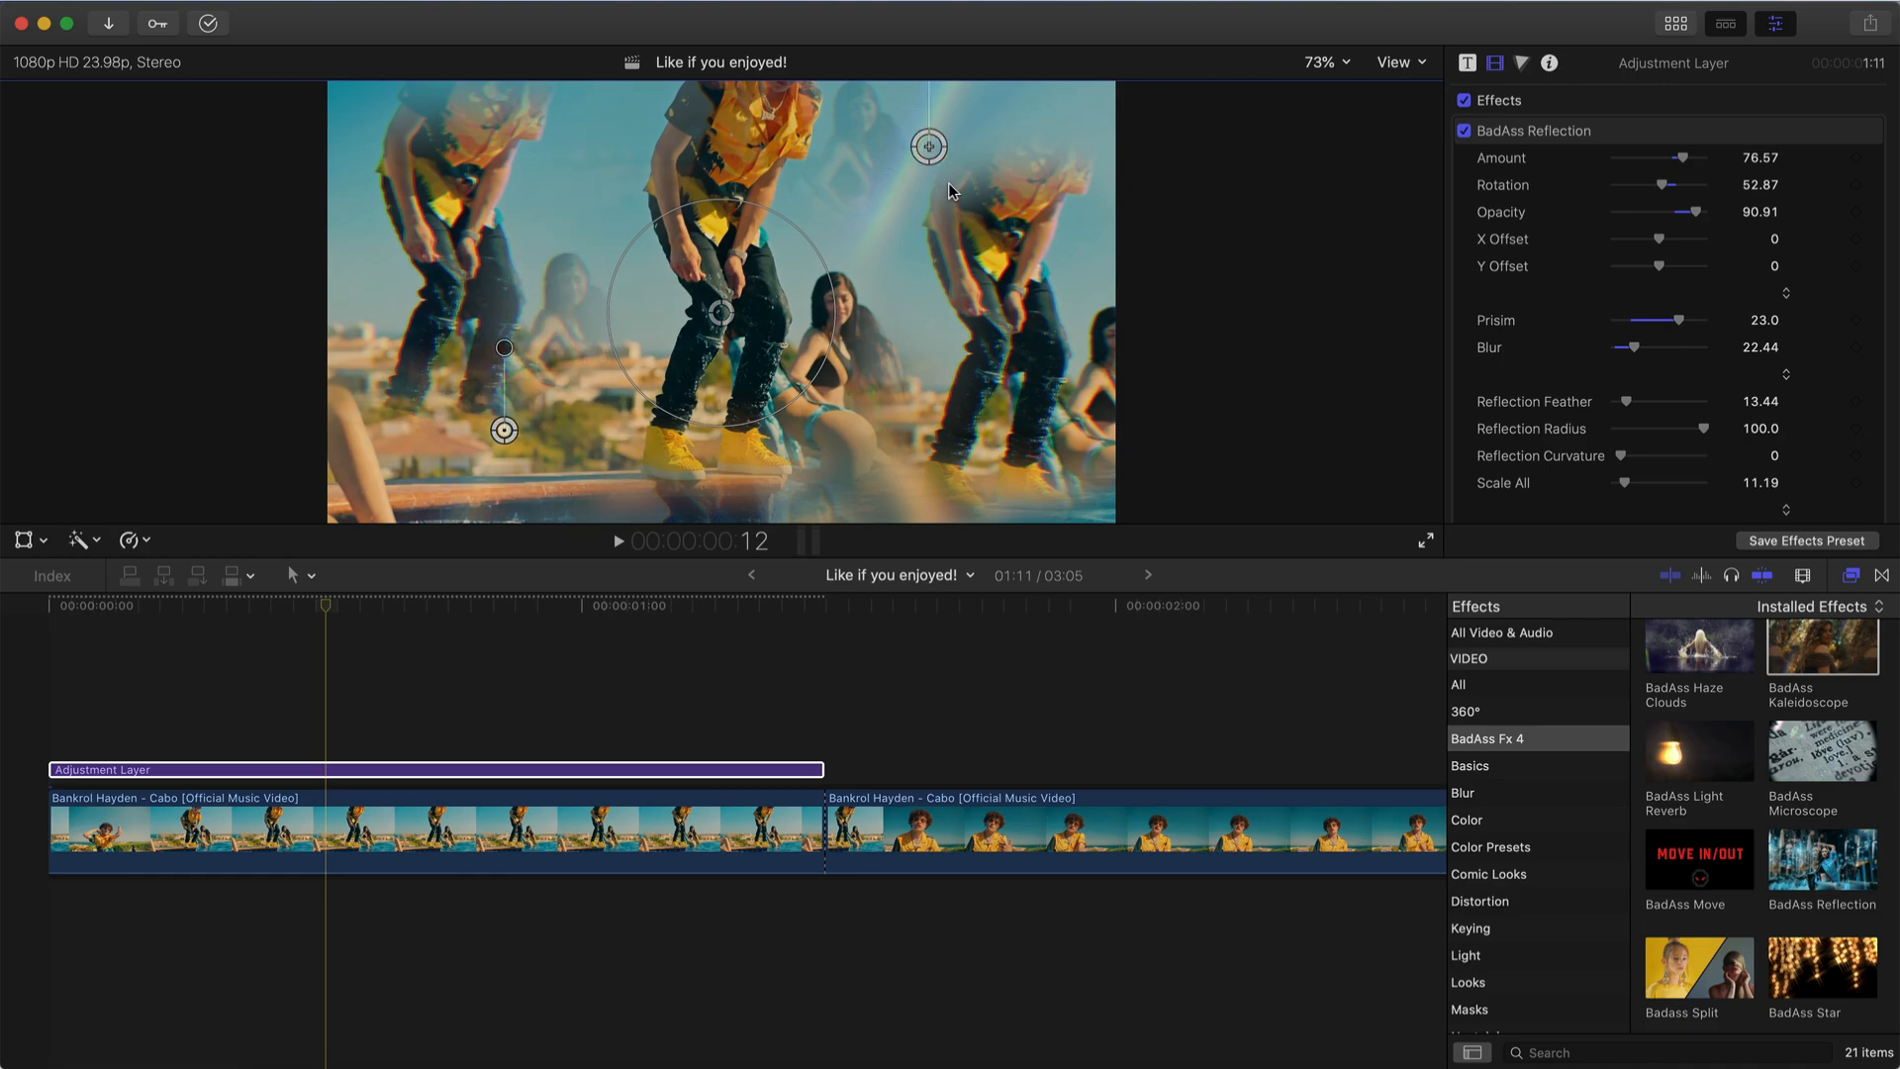
mouse_move(929, 146)
left_mouse_down()
mouse_move(899, 153)
mouse_move(1009, 221)
mouse_move(674, 178)
mouse_move(507, 130)
mouse_move(976, 153)
mouse_move(984, 128)
mouse_move(948, 129)
left_mouse_up()
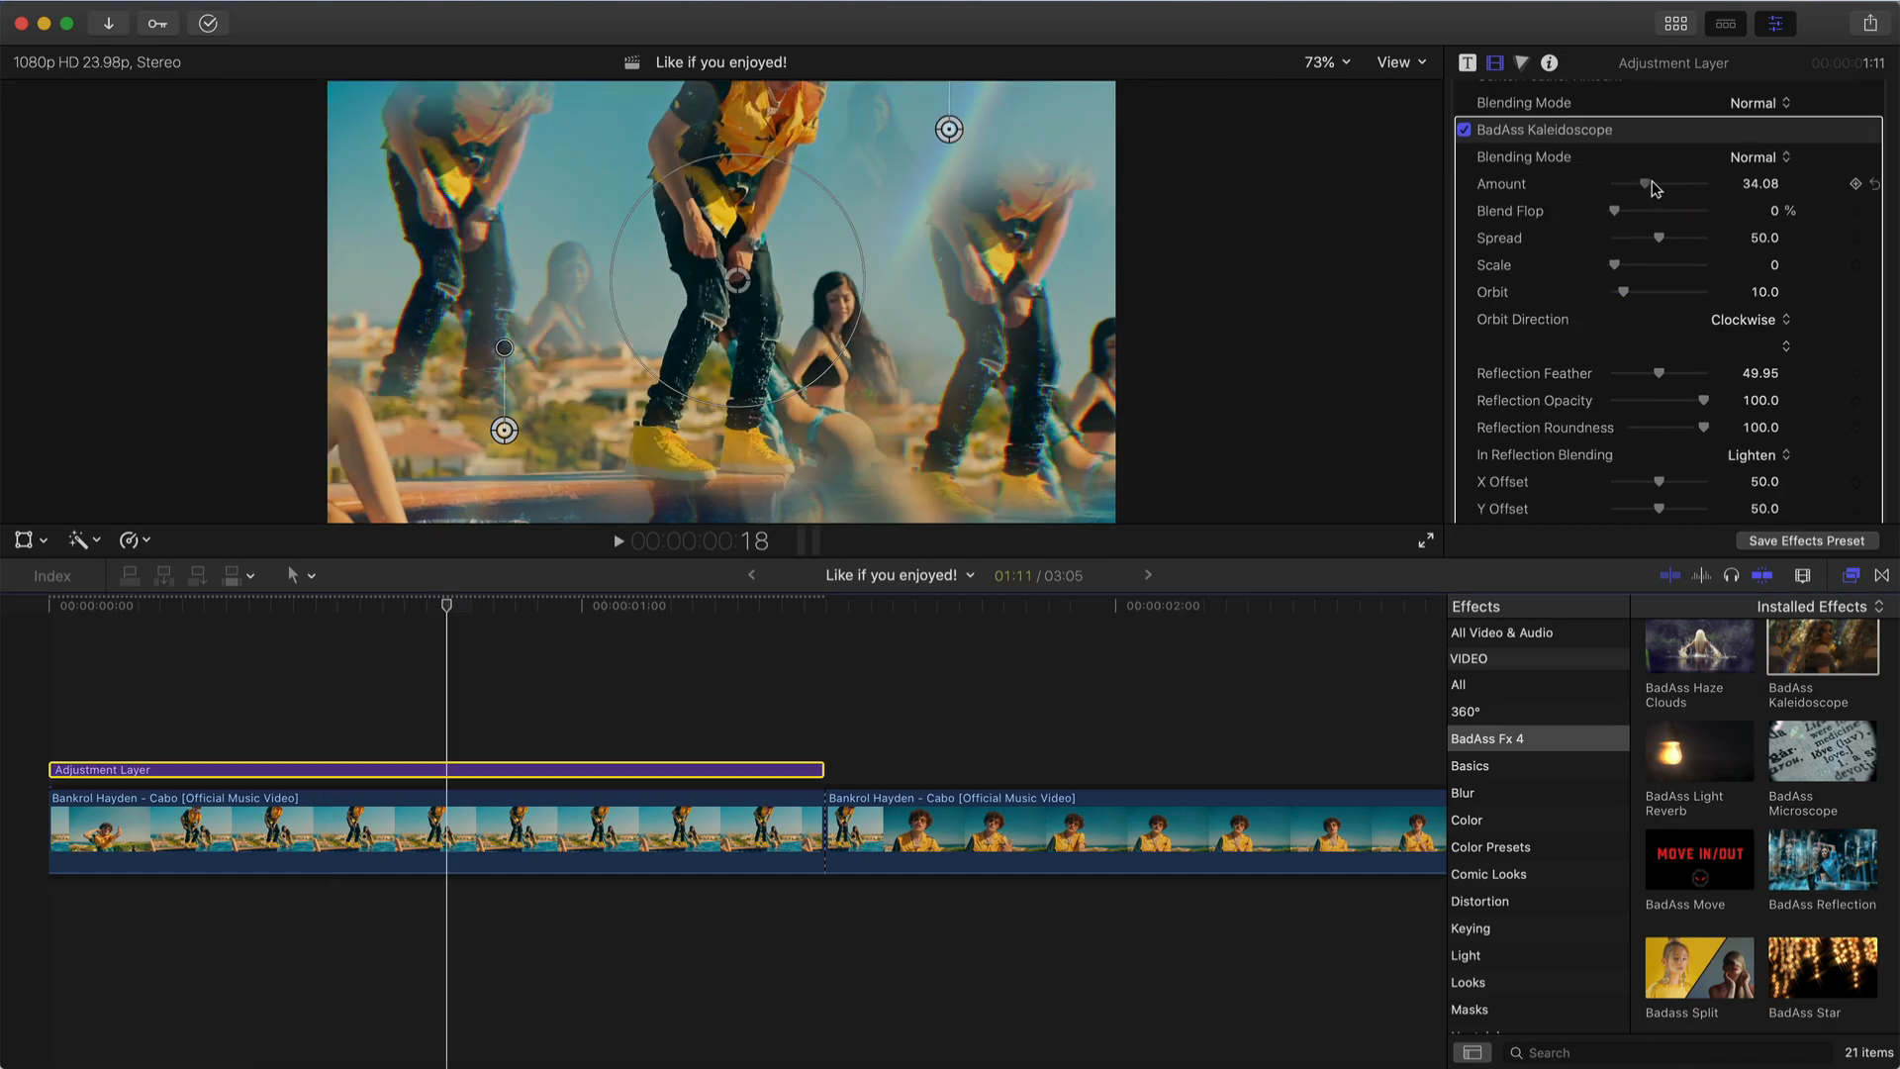
- Set the BadAss Kaleidoscope amount to 31.68 and Blend Flop to 100%, and preview the clip
left_click_drag(1653, 188, 1704, 210)
key("space")
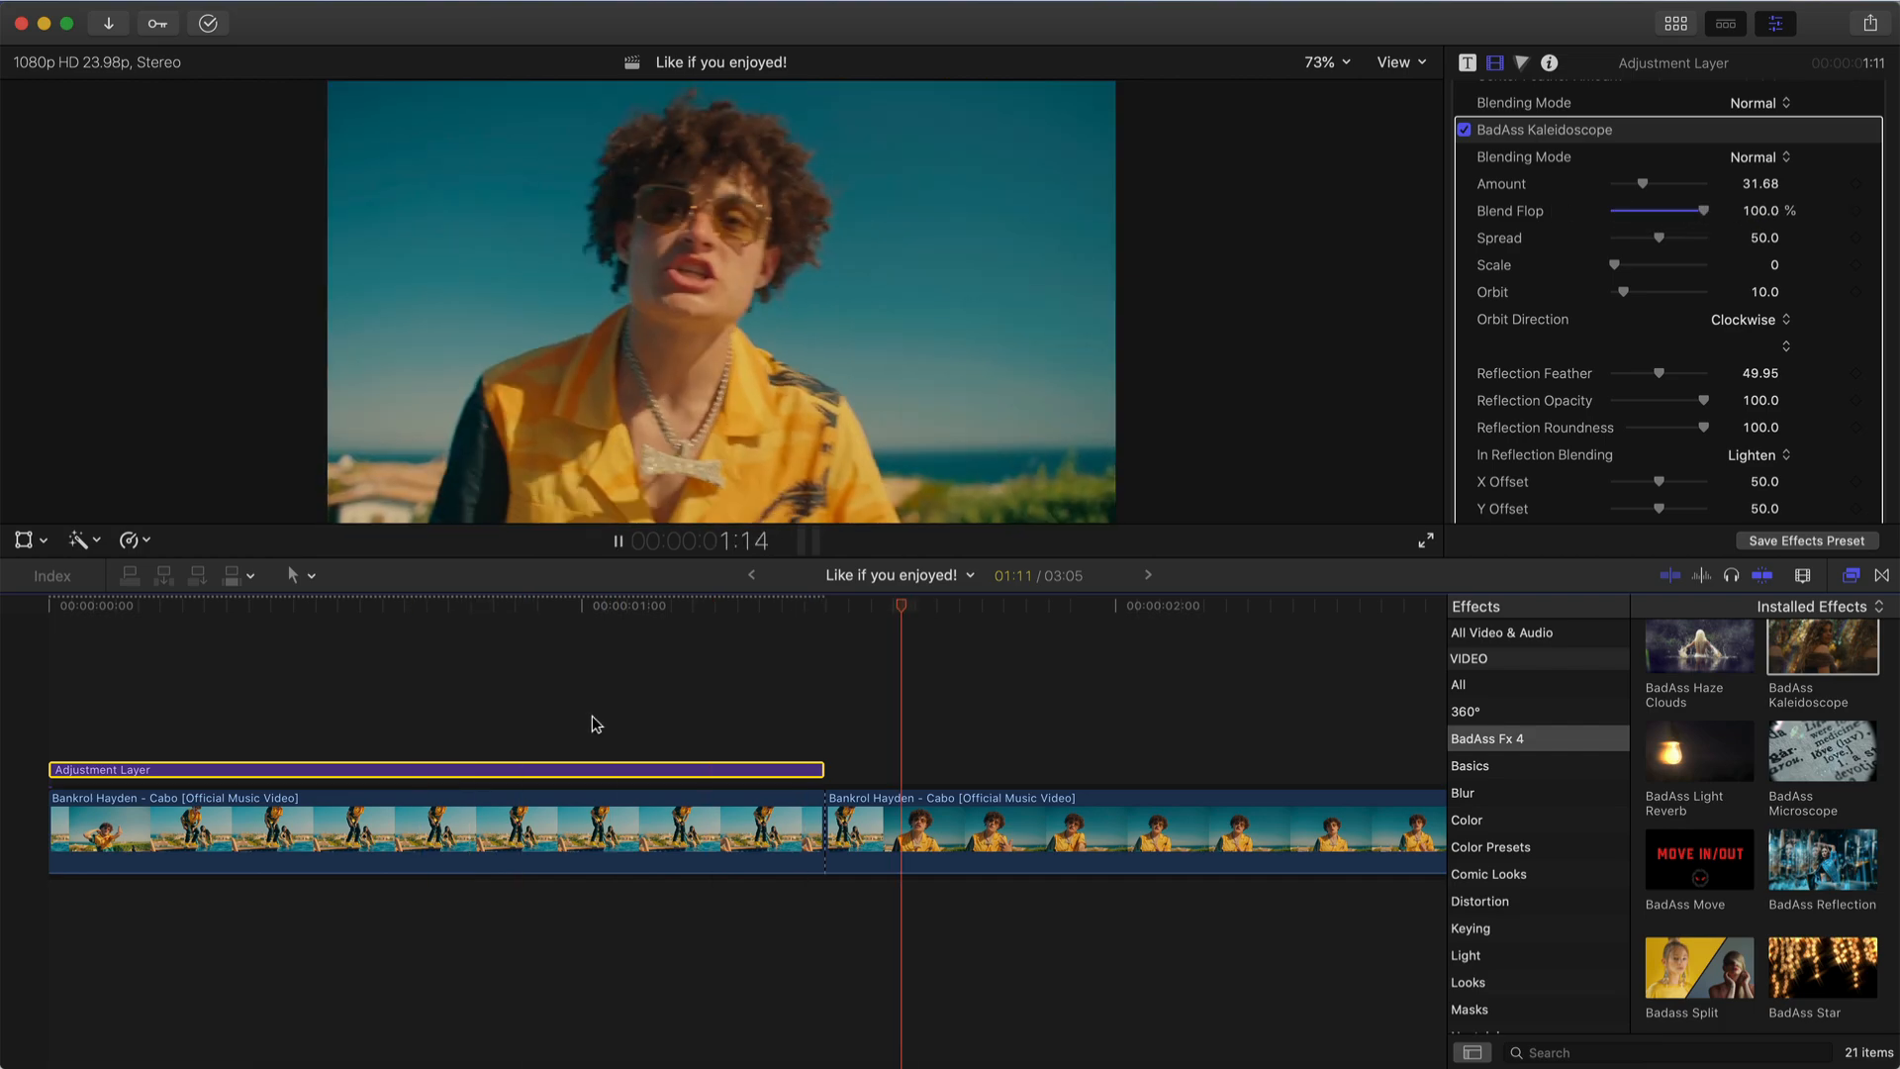
key("space")
key("space")
key("space")
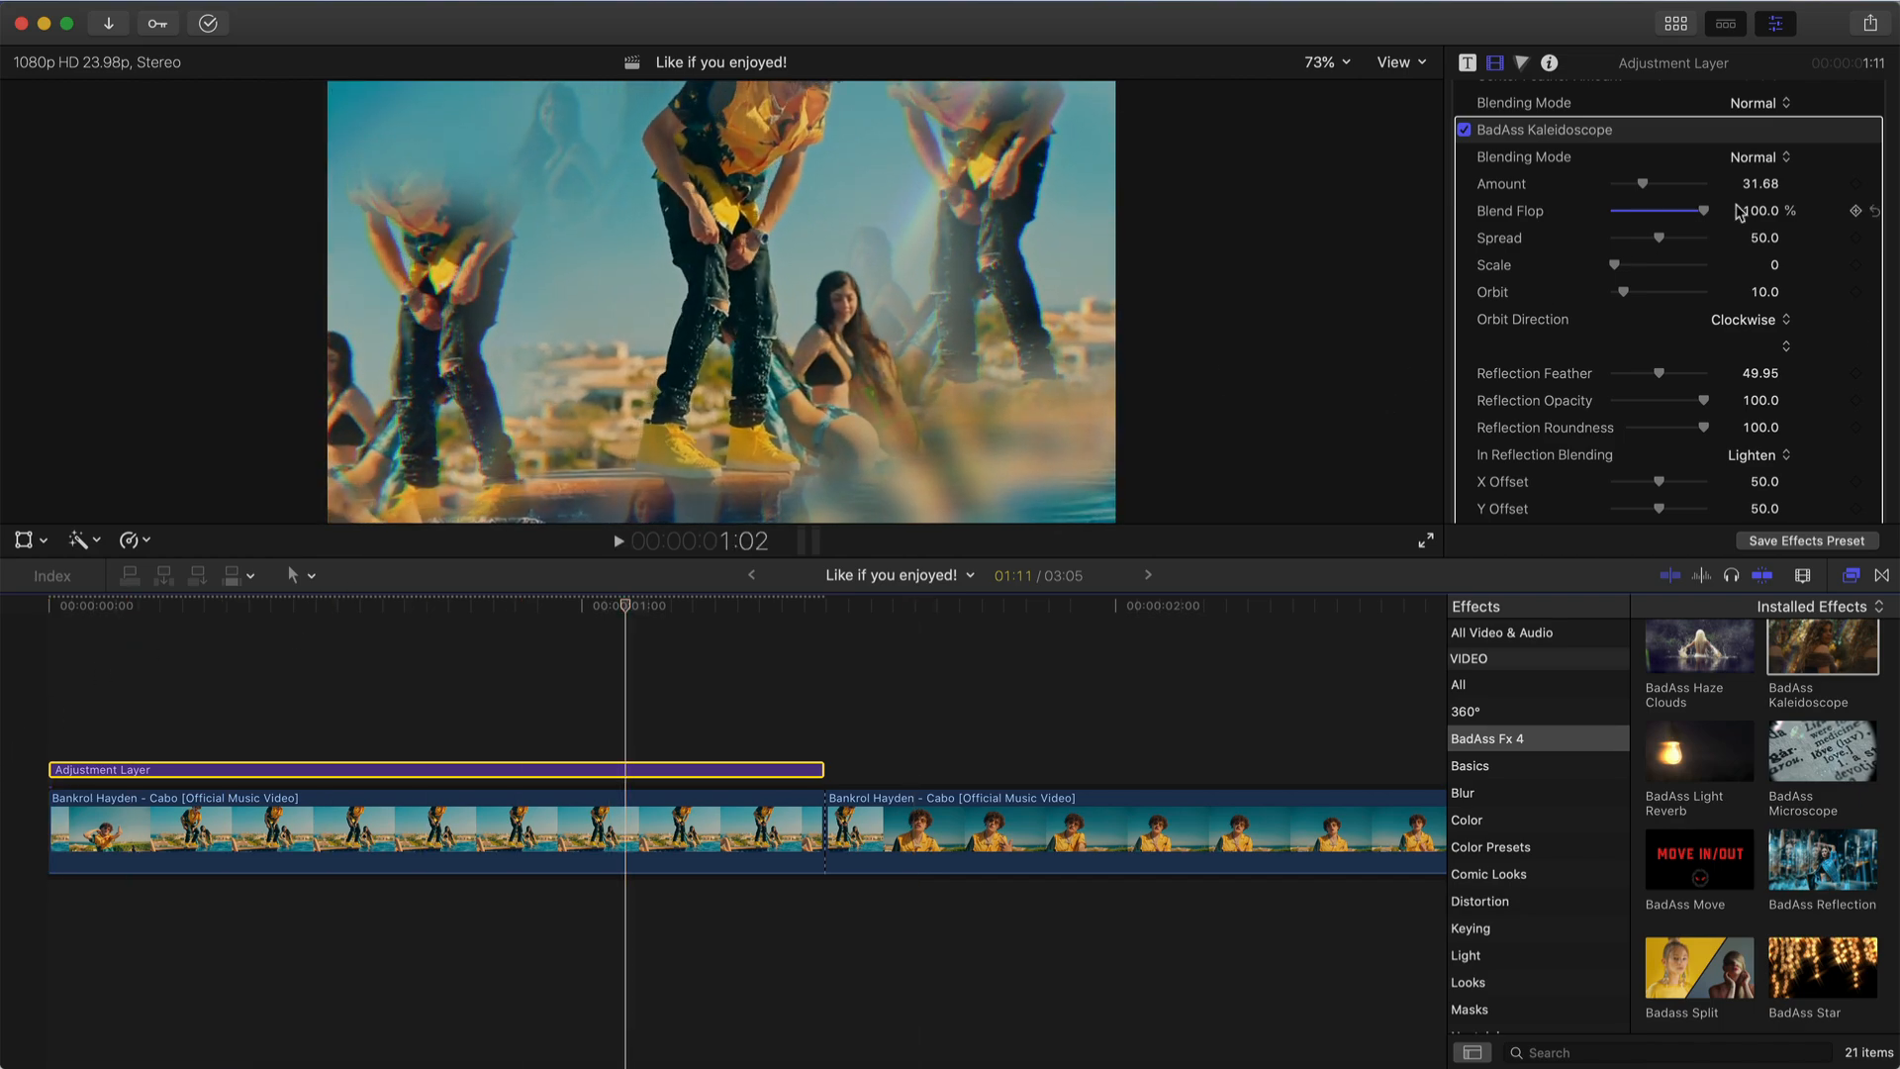
- Set the Kaleidoscope spread to 47.14 and keyframe its scale from 60.02 at the project start to 0 at frame 4
left_click_drag(1660, 238, 1657, 238)
left_click_drag(1614, 265, 1662, 267)
left_click(38, 614)
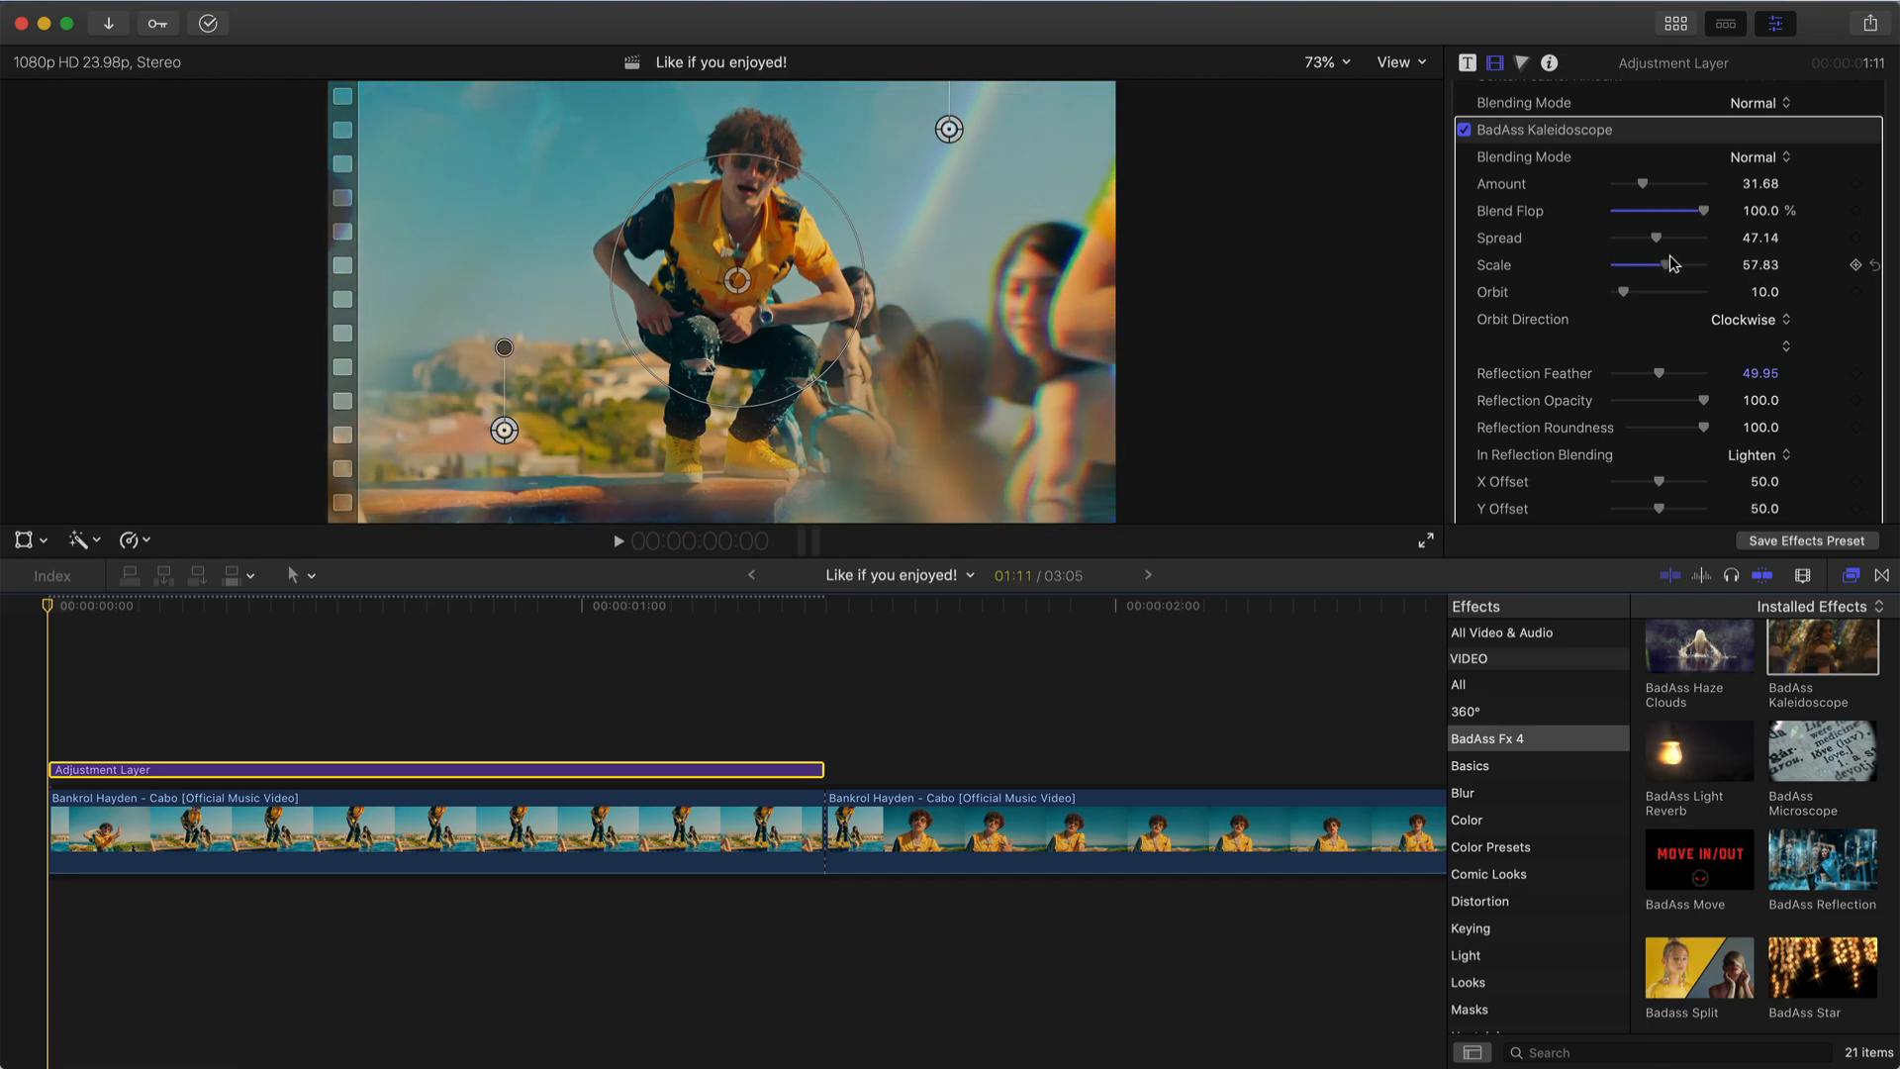
left_click(1856, 265)
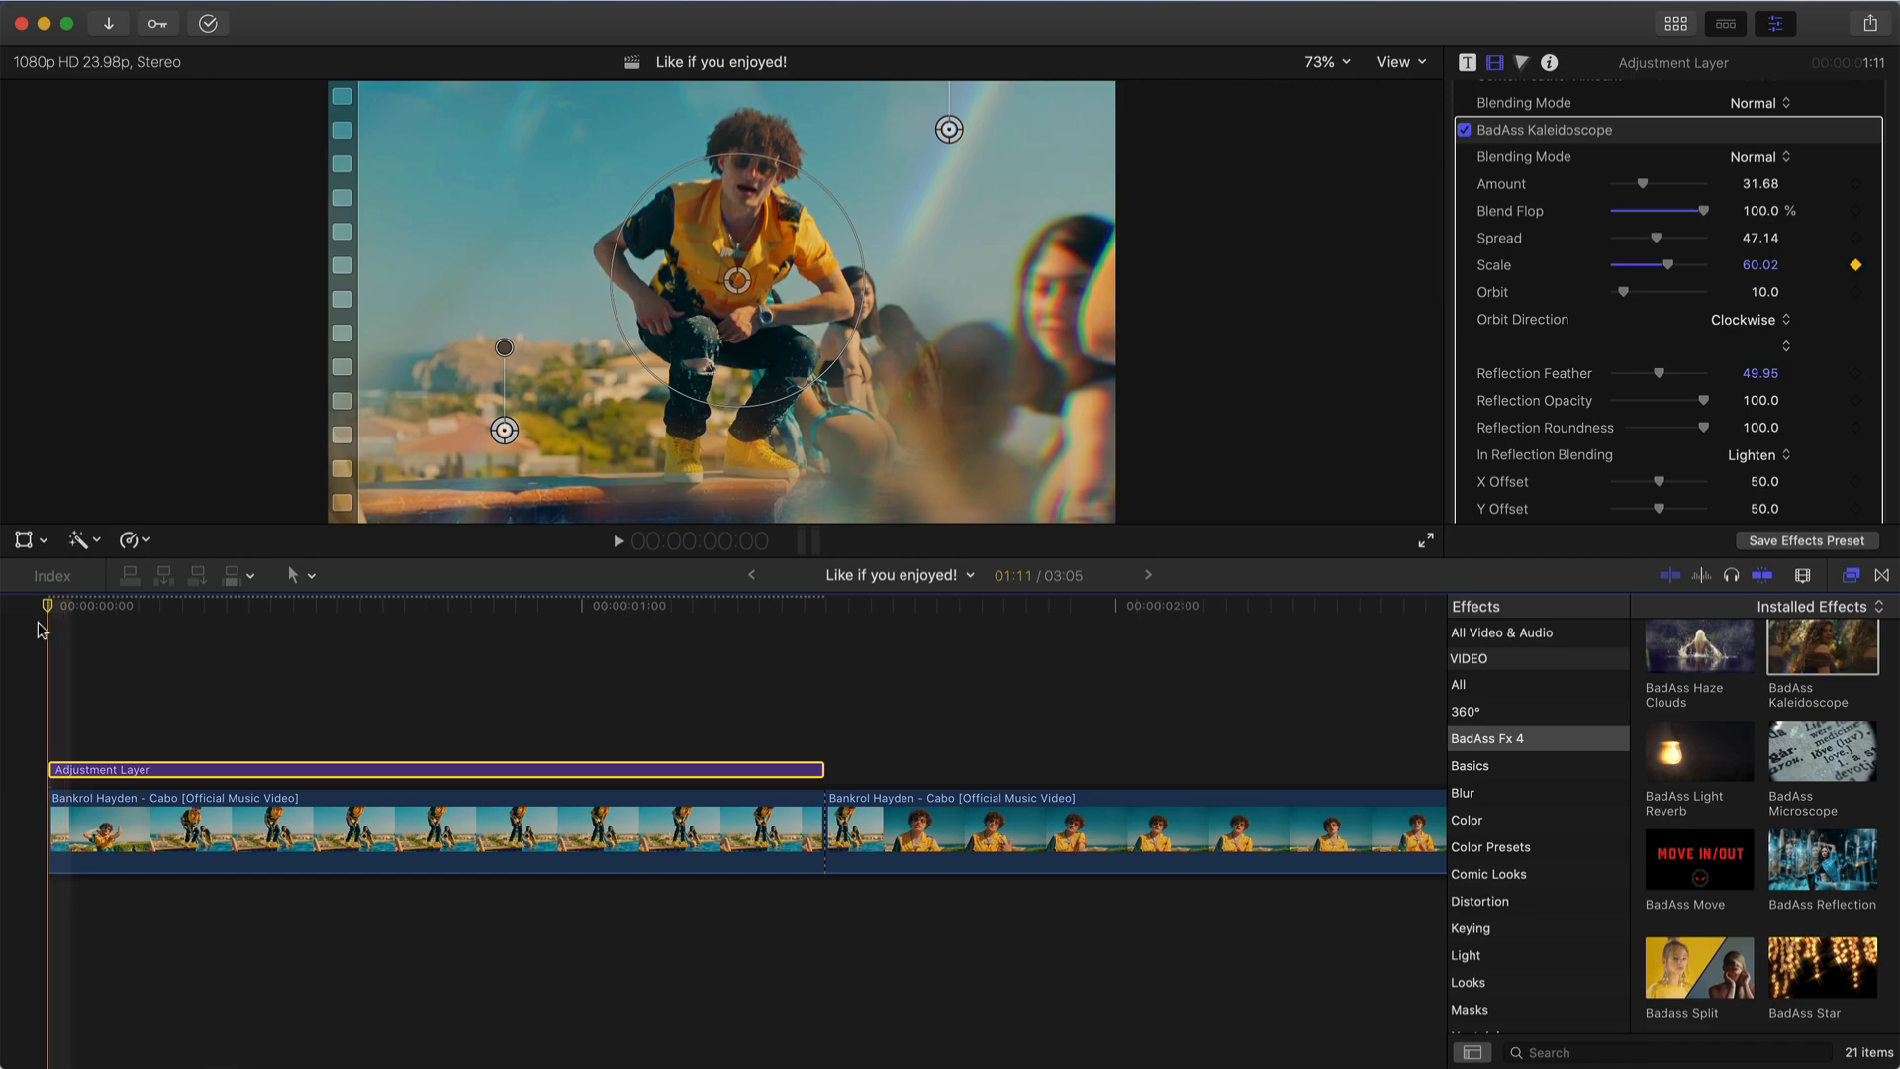
left_click_drag(39, 630, 136, 624)
left_click_drag(1667, 265, 1503, 268)
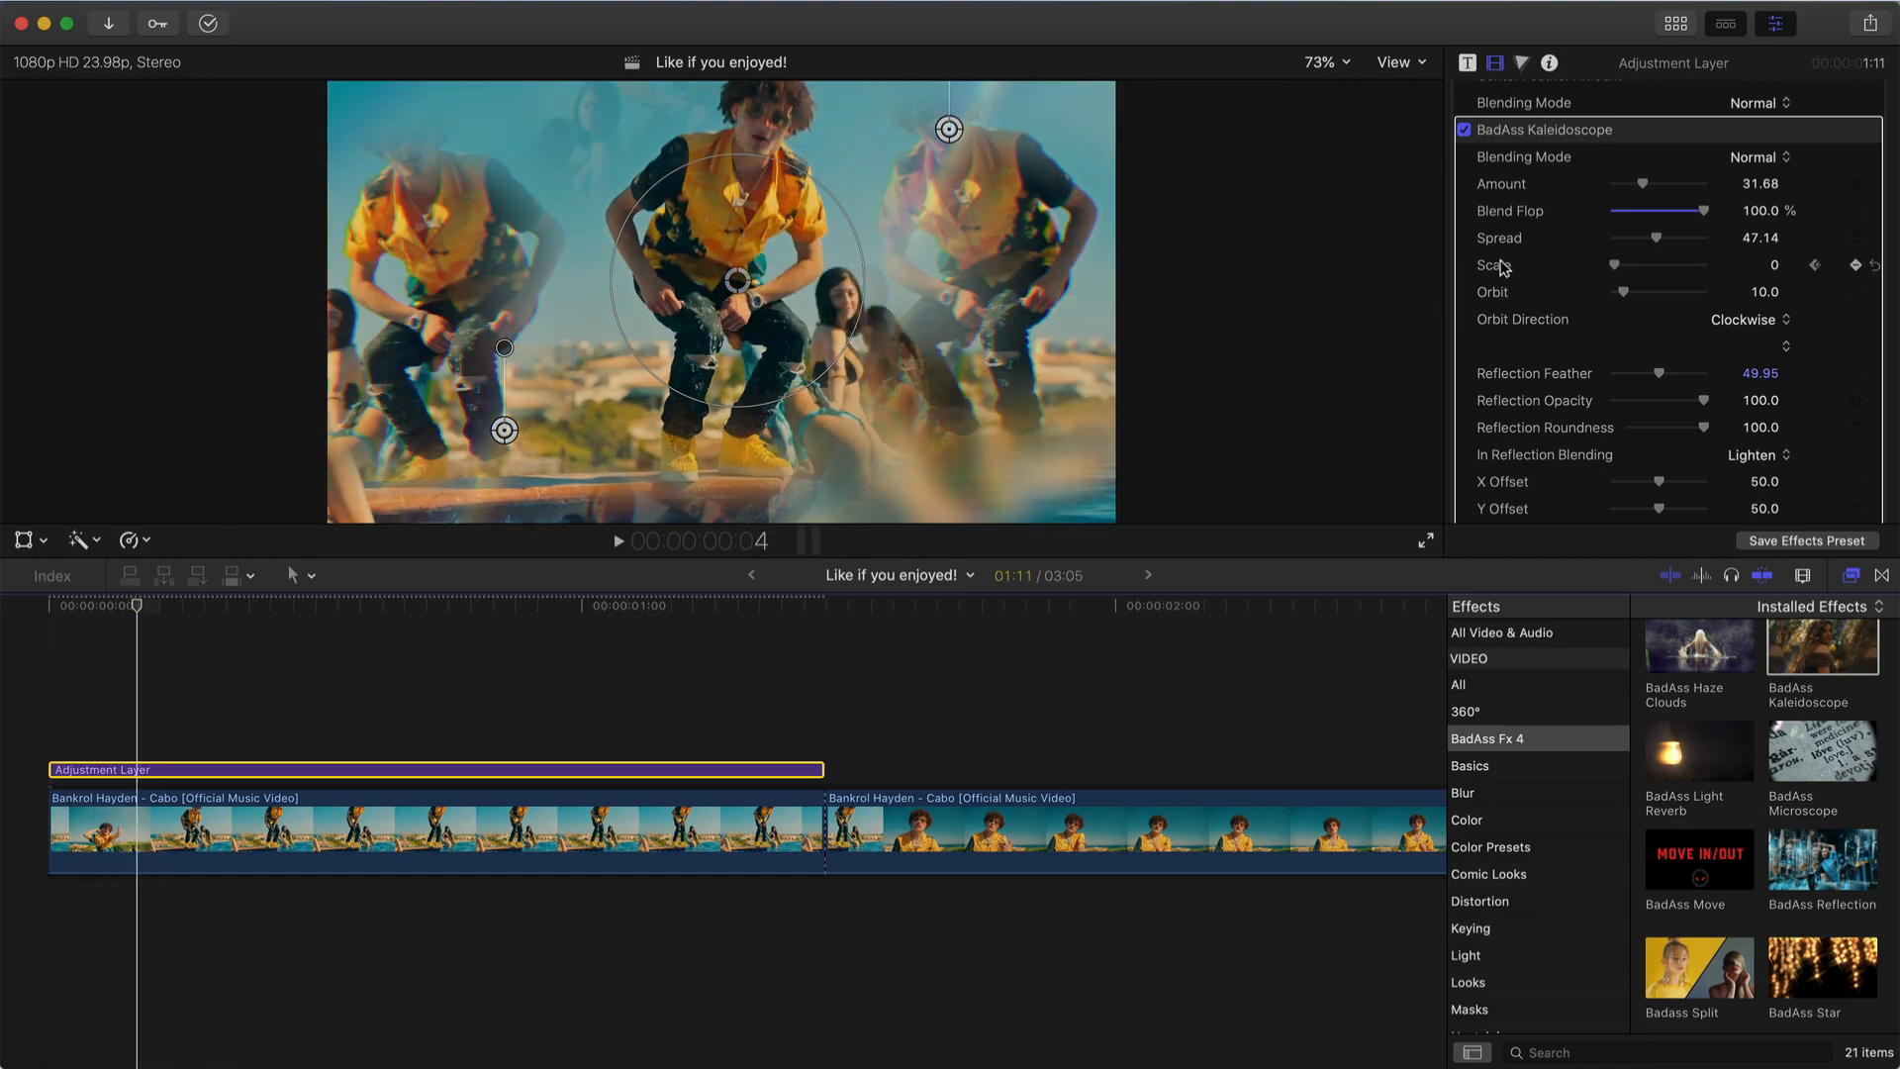
- Preview the first clip with the keyframed Kaleidoscope scale
key("space")
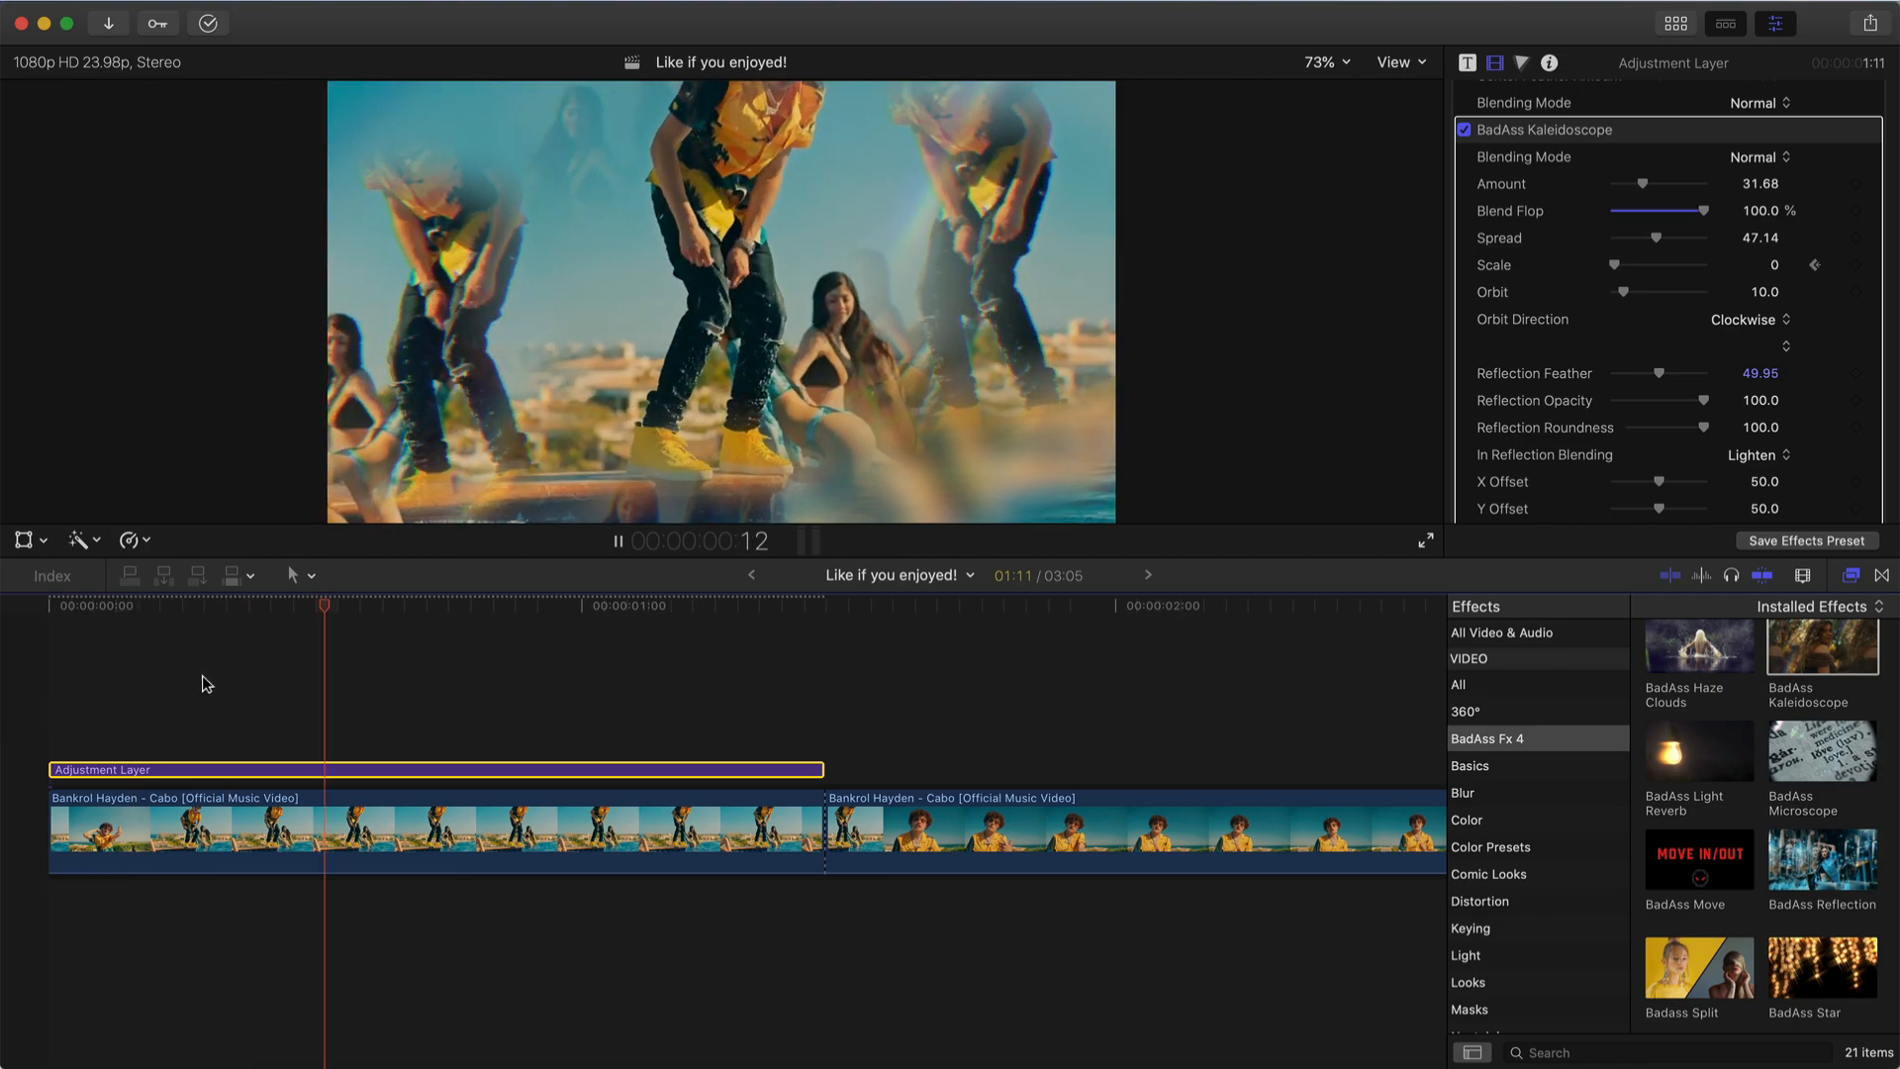
key("space")
key("space")
key("space")
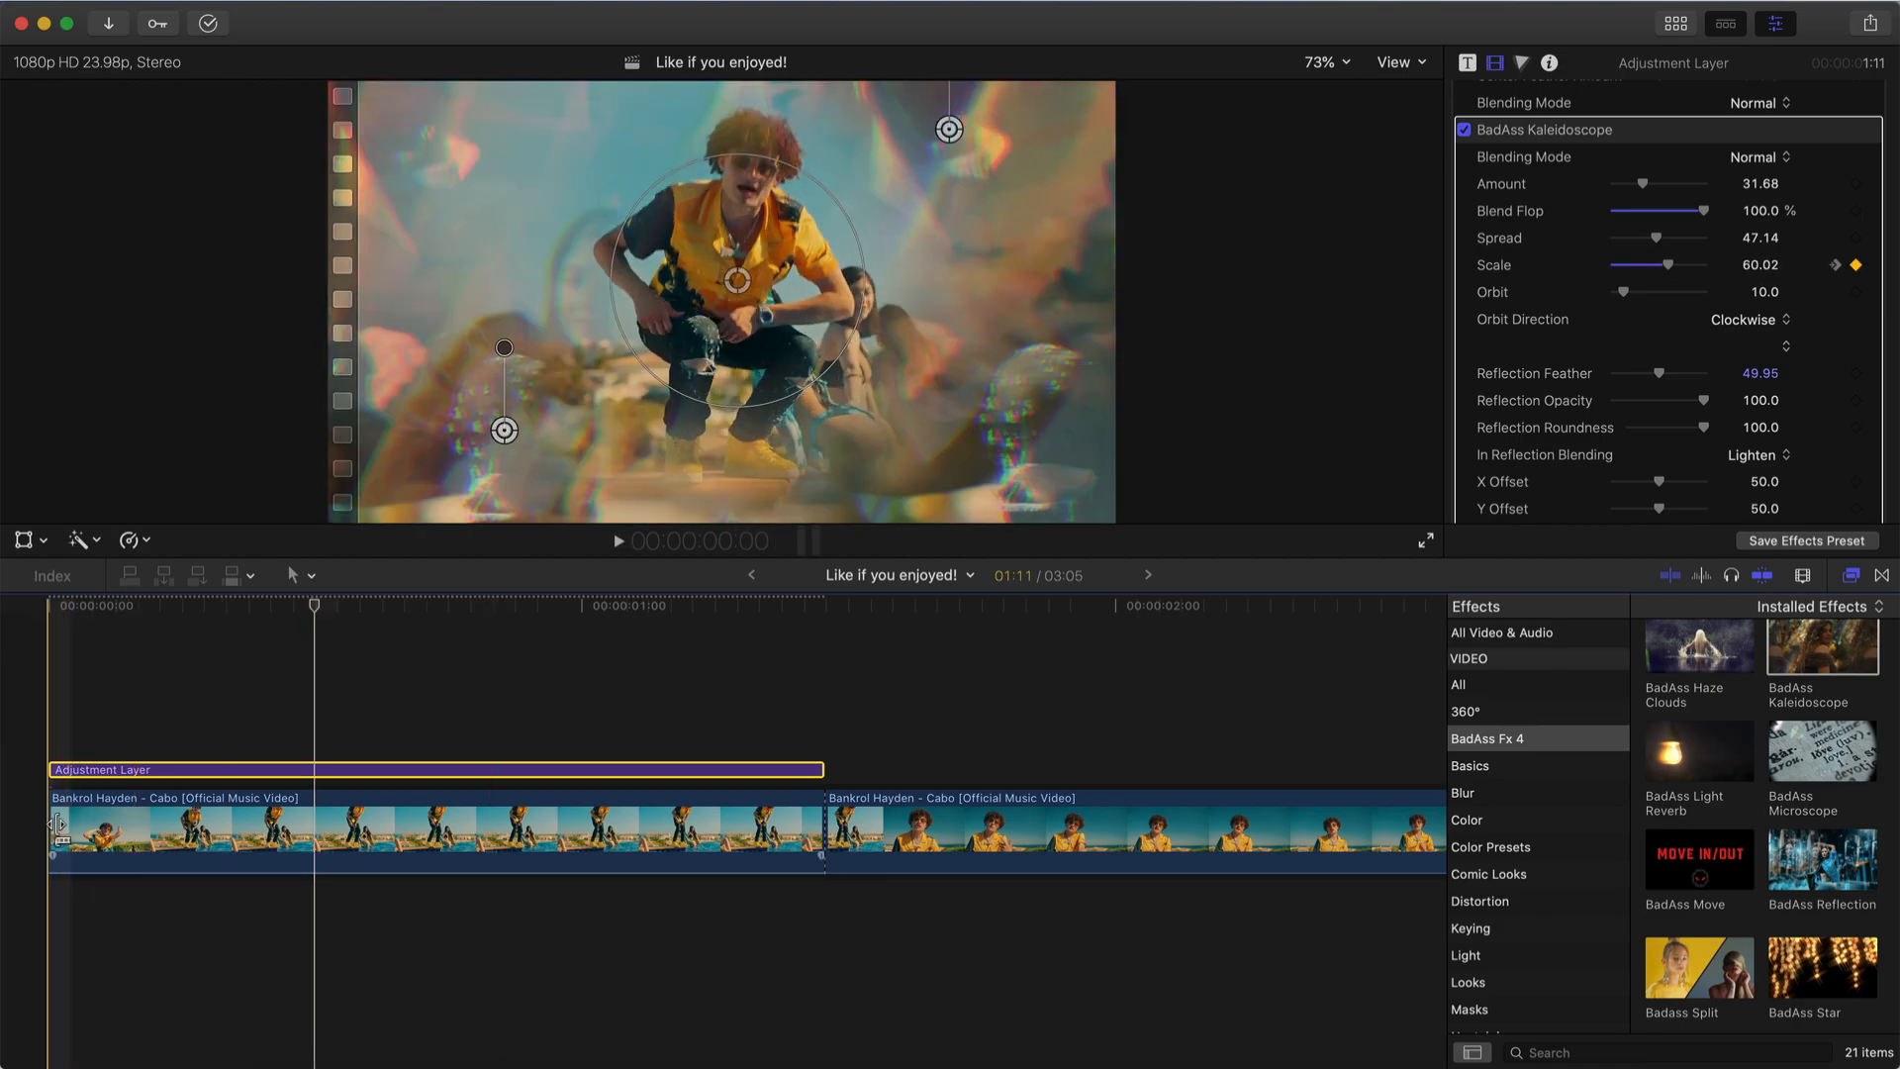
- Extend the start of the first clip to a clip duration of 2:00 and preview the lead-in to the adjustment layer
left_click_drag(59, 826, 3, 824)
key("space")
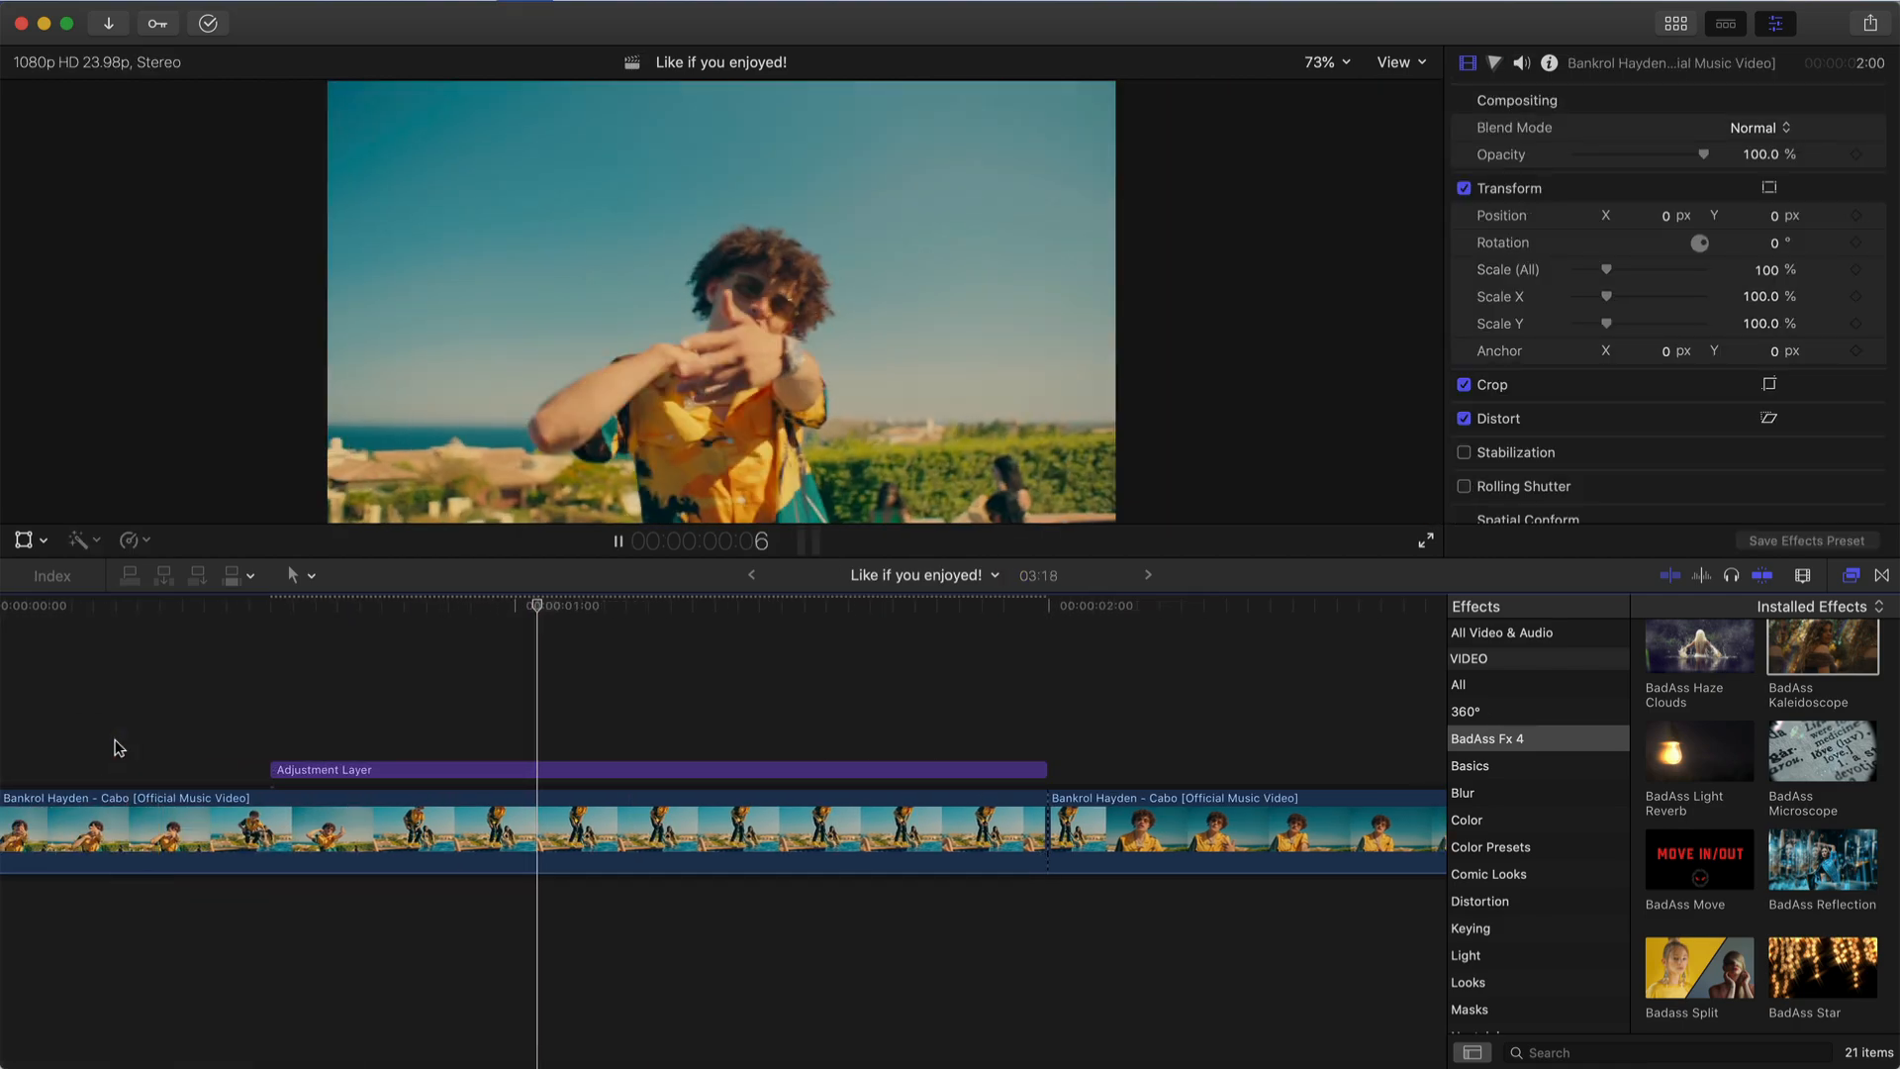
key("space")
key("space")
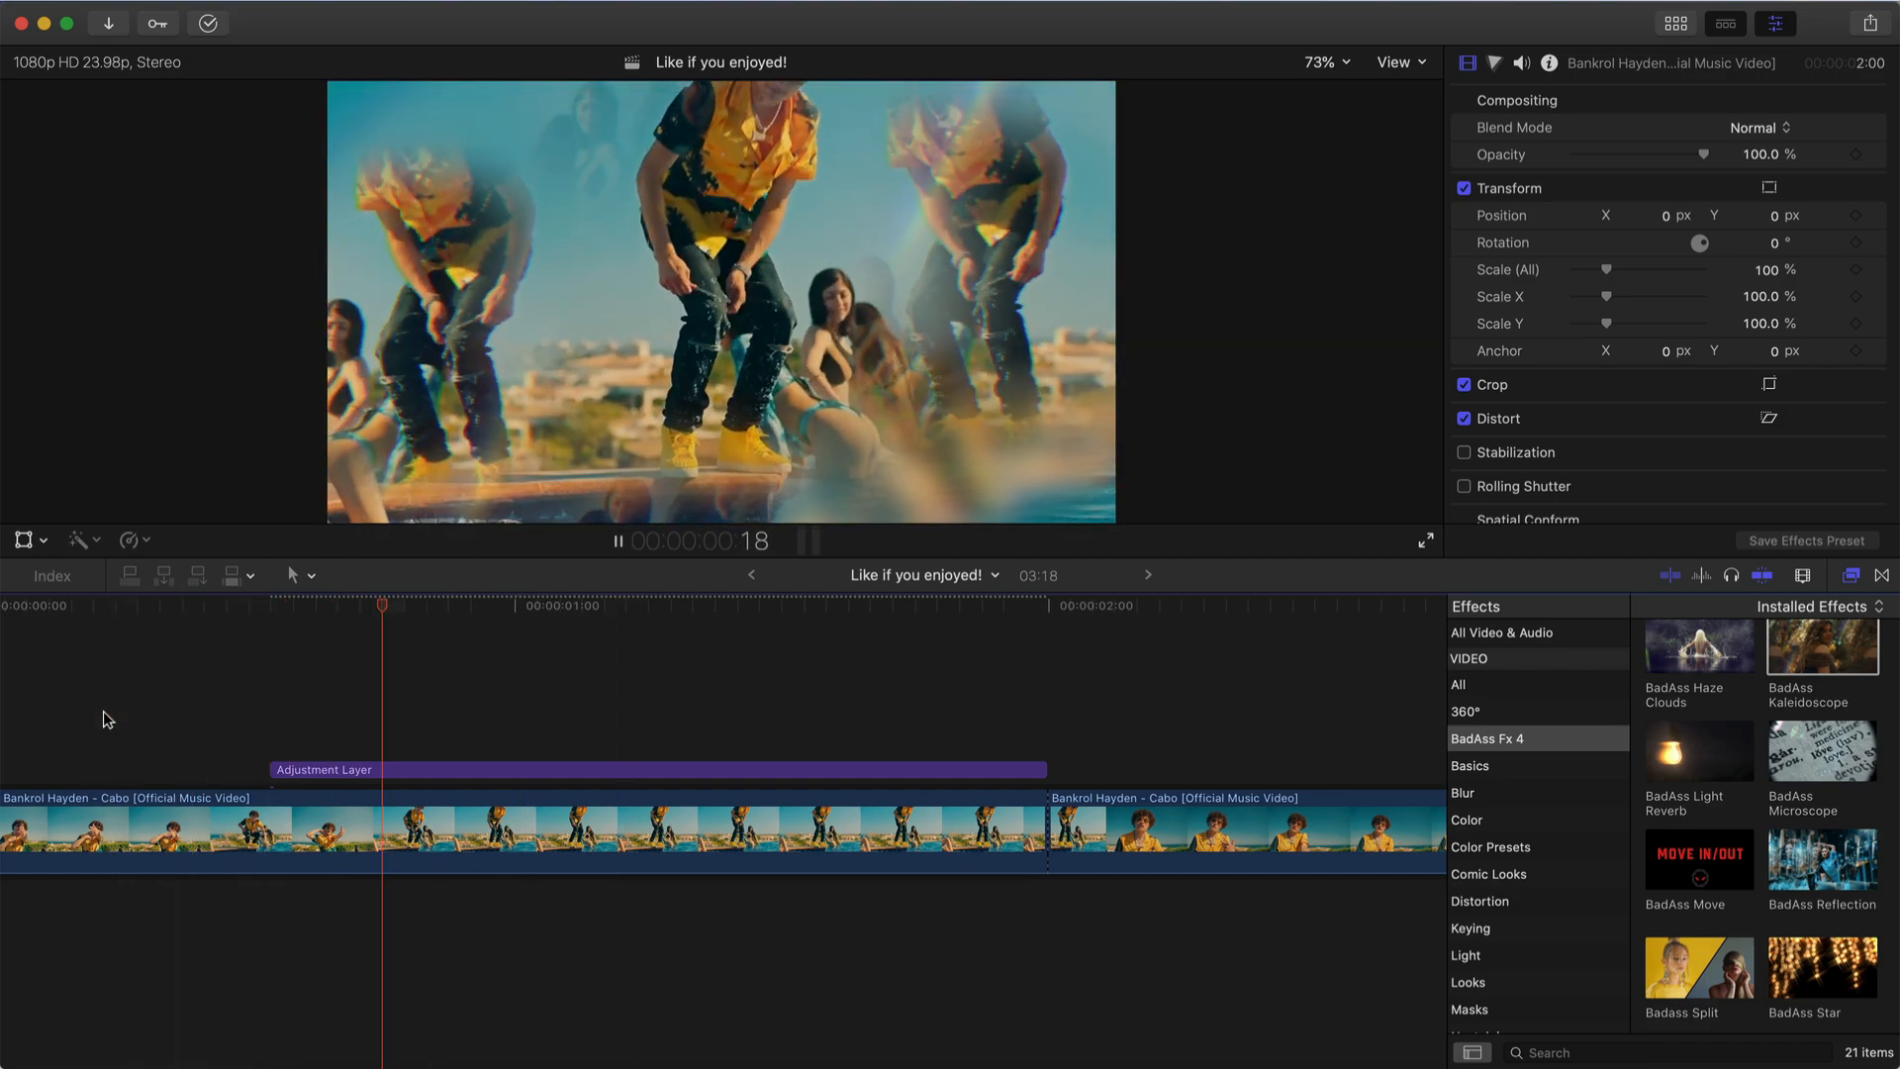
key("space")
scroll(106, 720, "left", 2)
key("space")
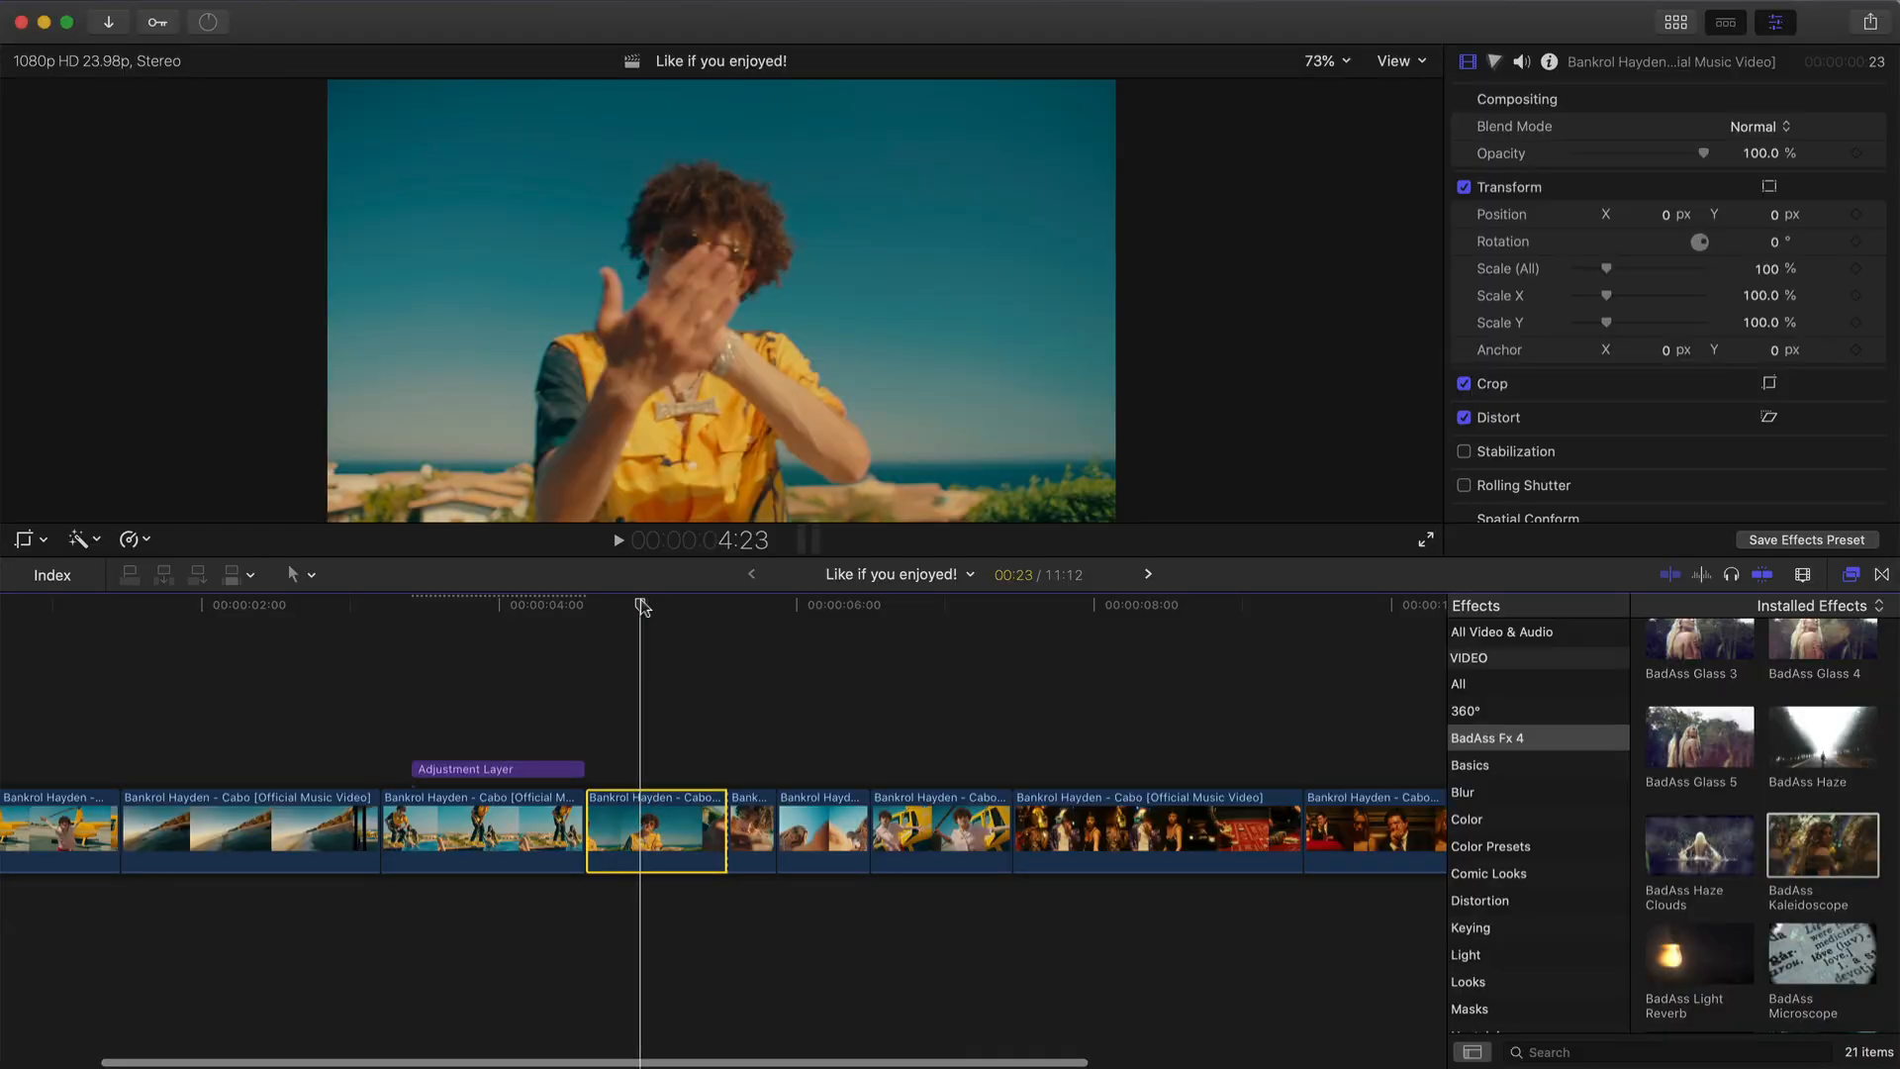
- Apply the Cinematic Noise effect to the clip that follows the adjustment layer
key("super+equal")
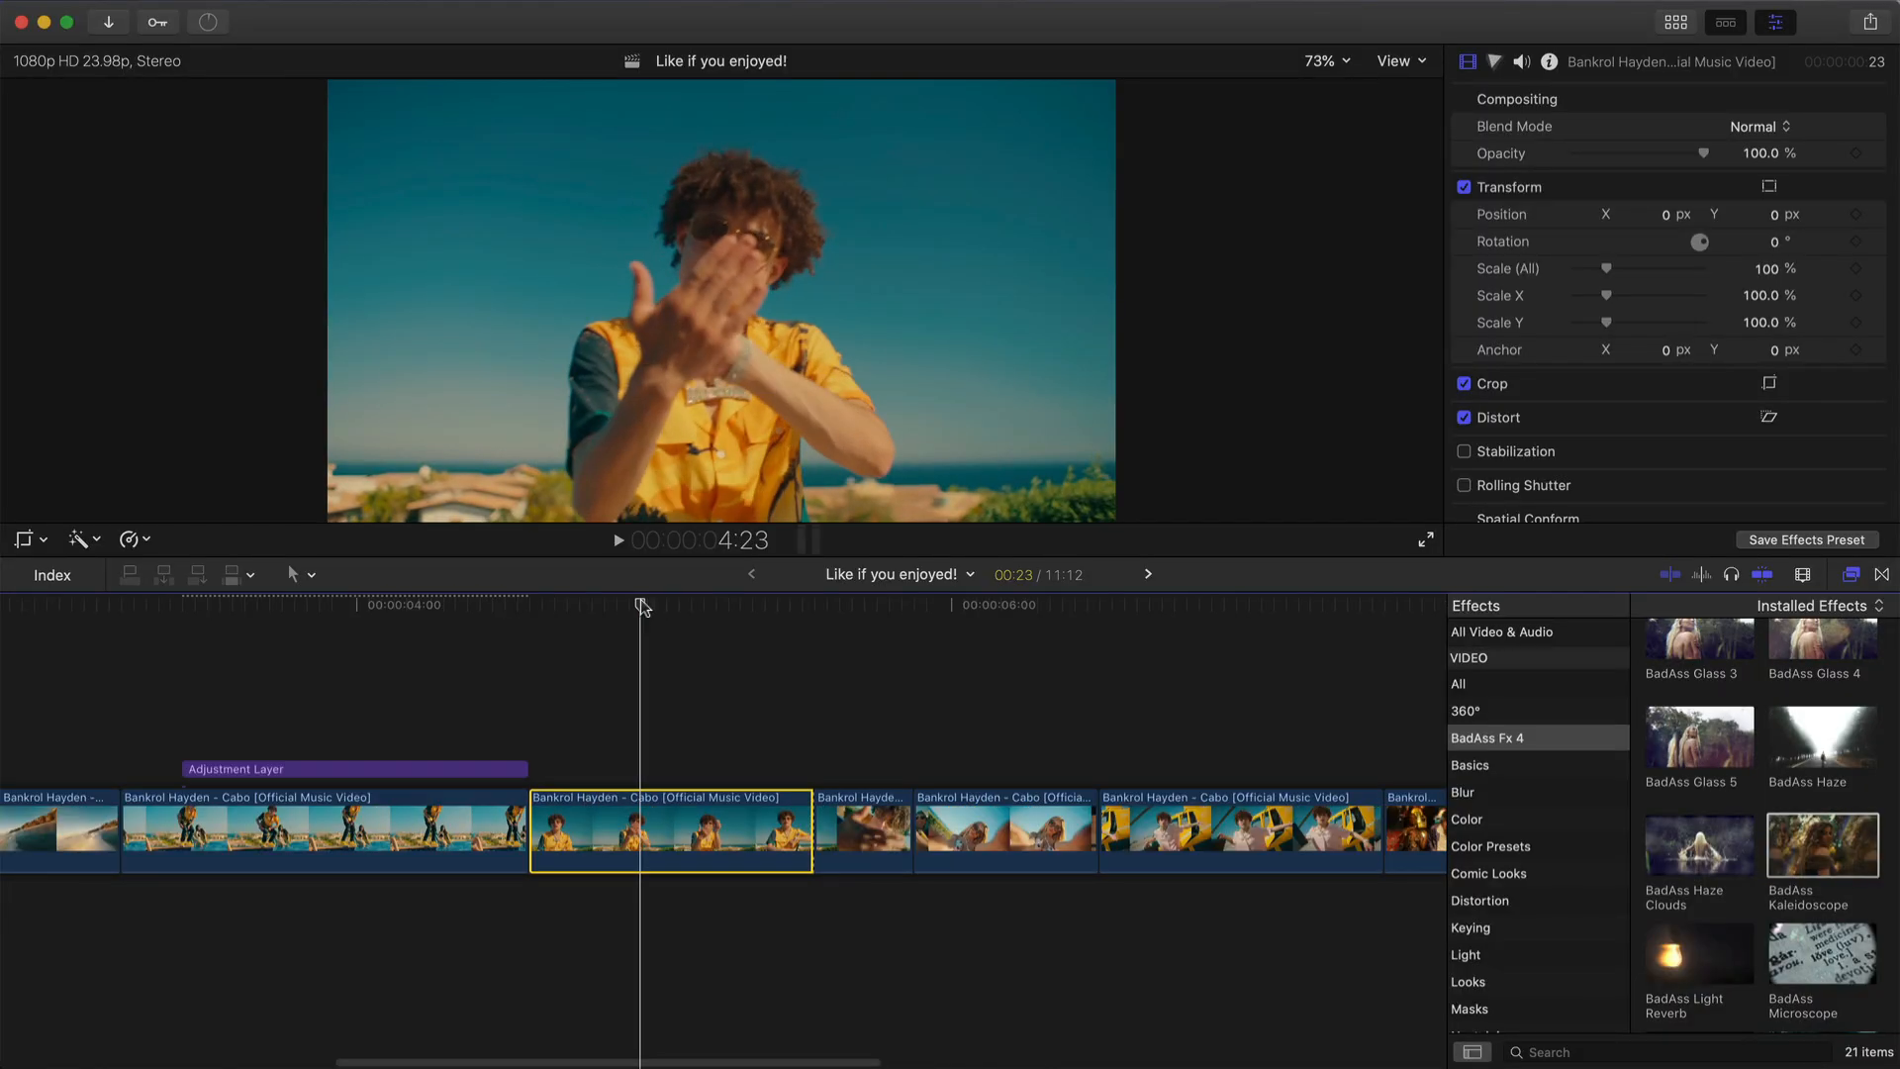
key("super+equal")
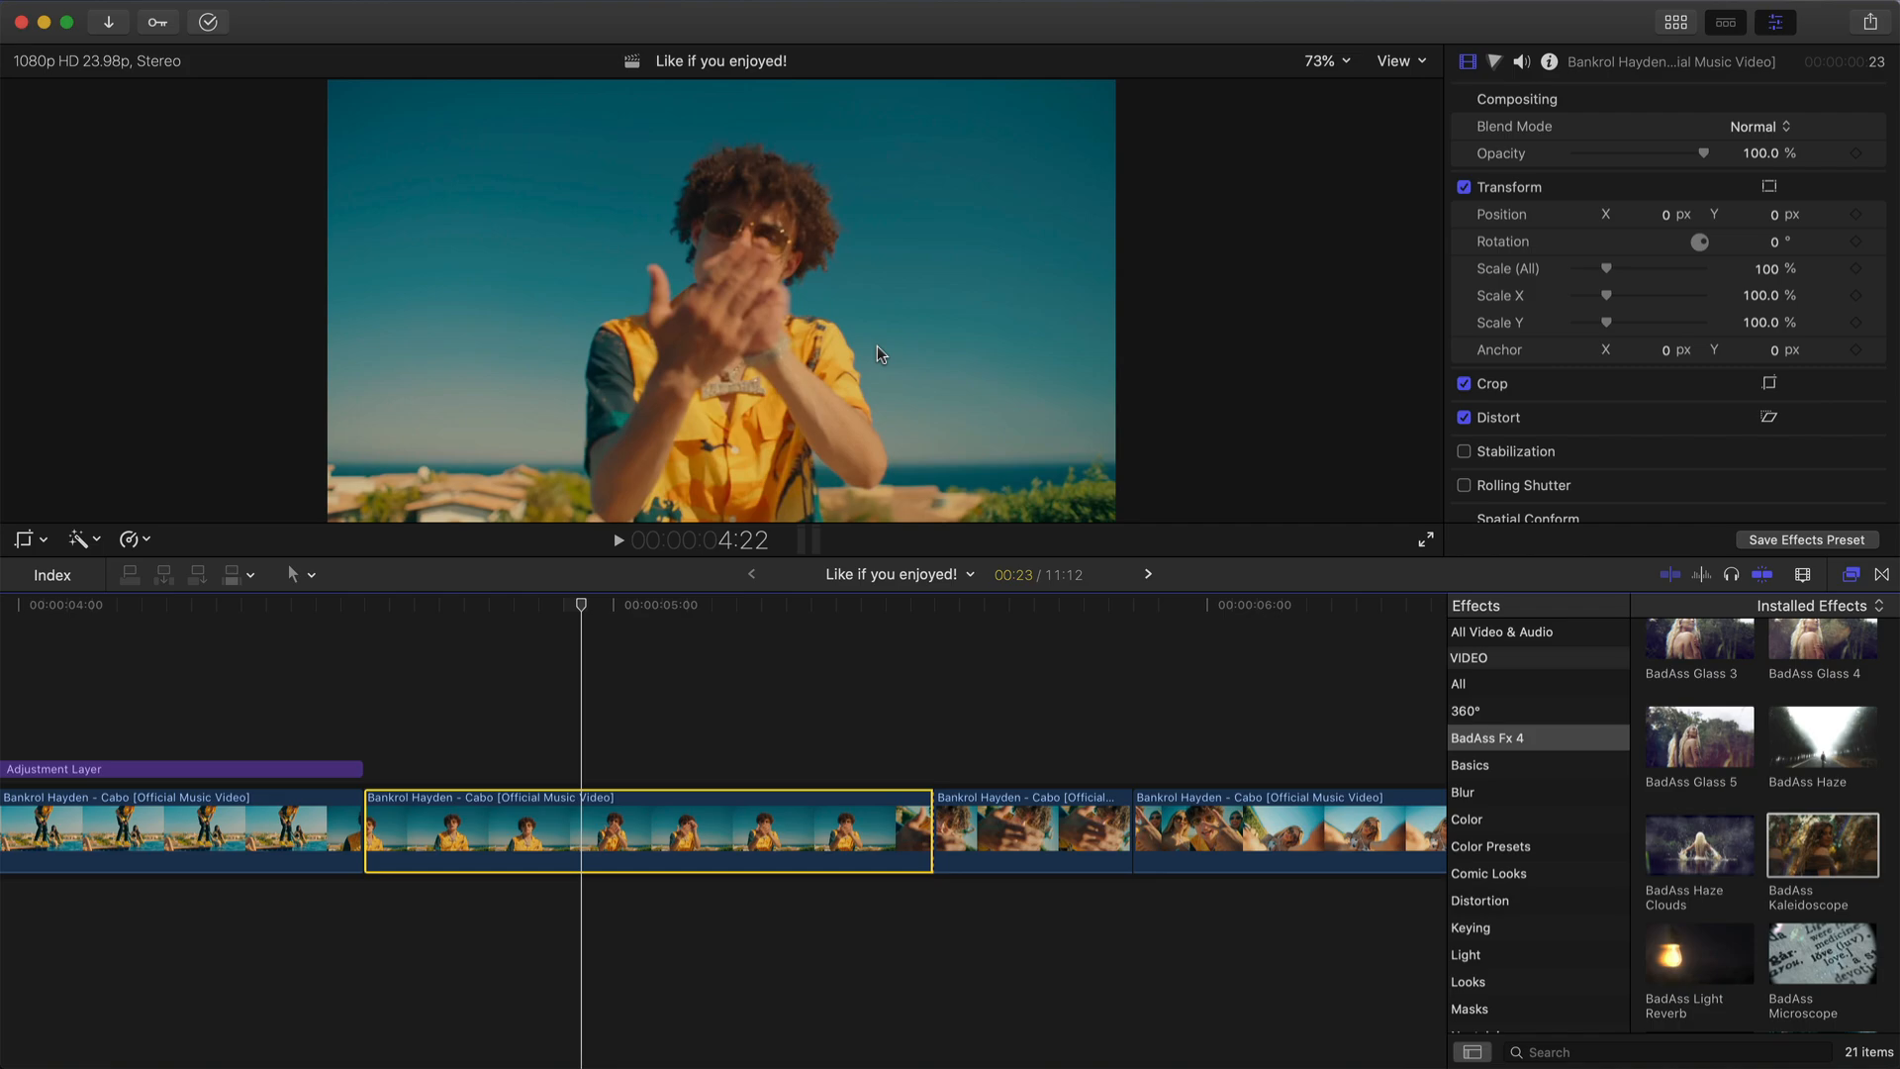
left_click(509, 608)
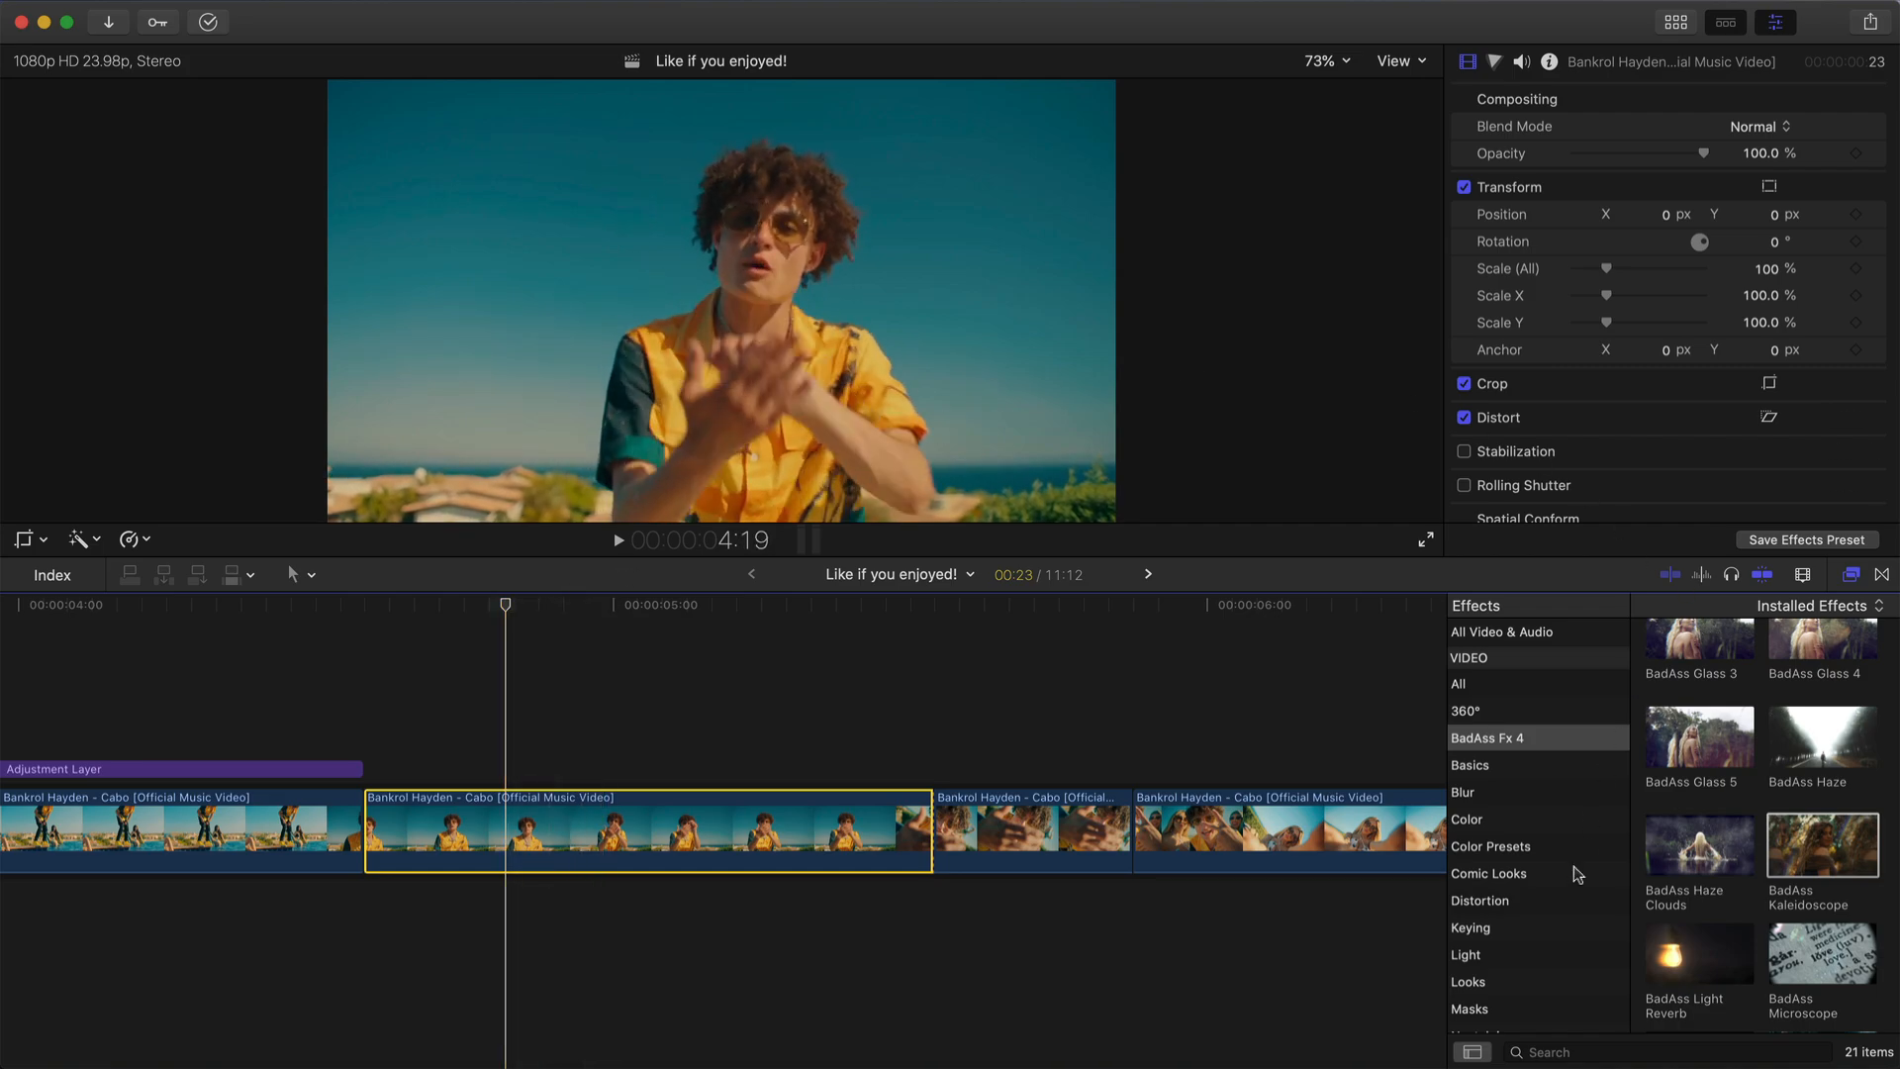
scroll(1577, 874, "down", 3)
scroll(1683, 770, "down", 5)
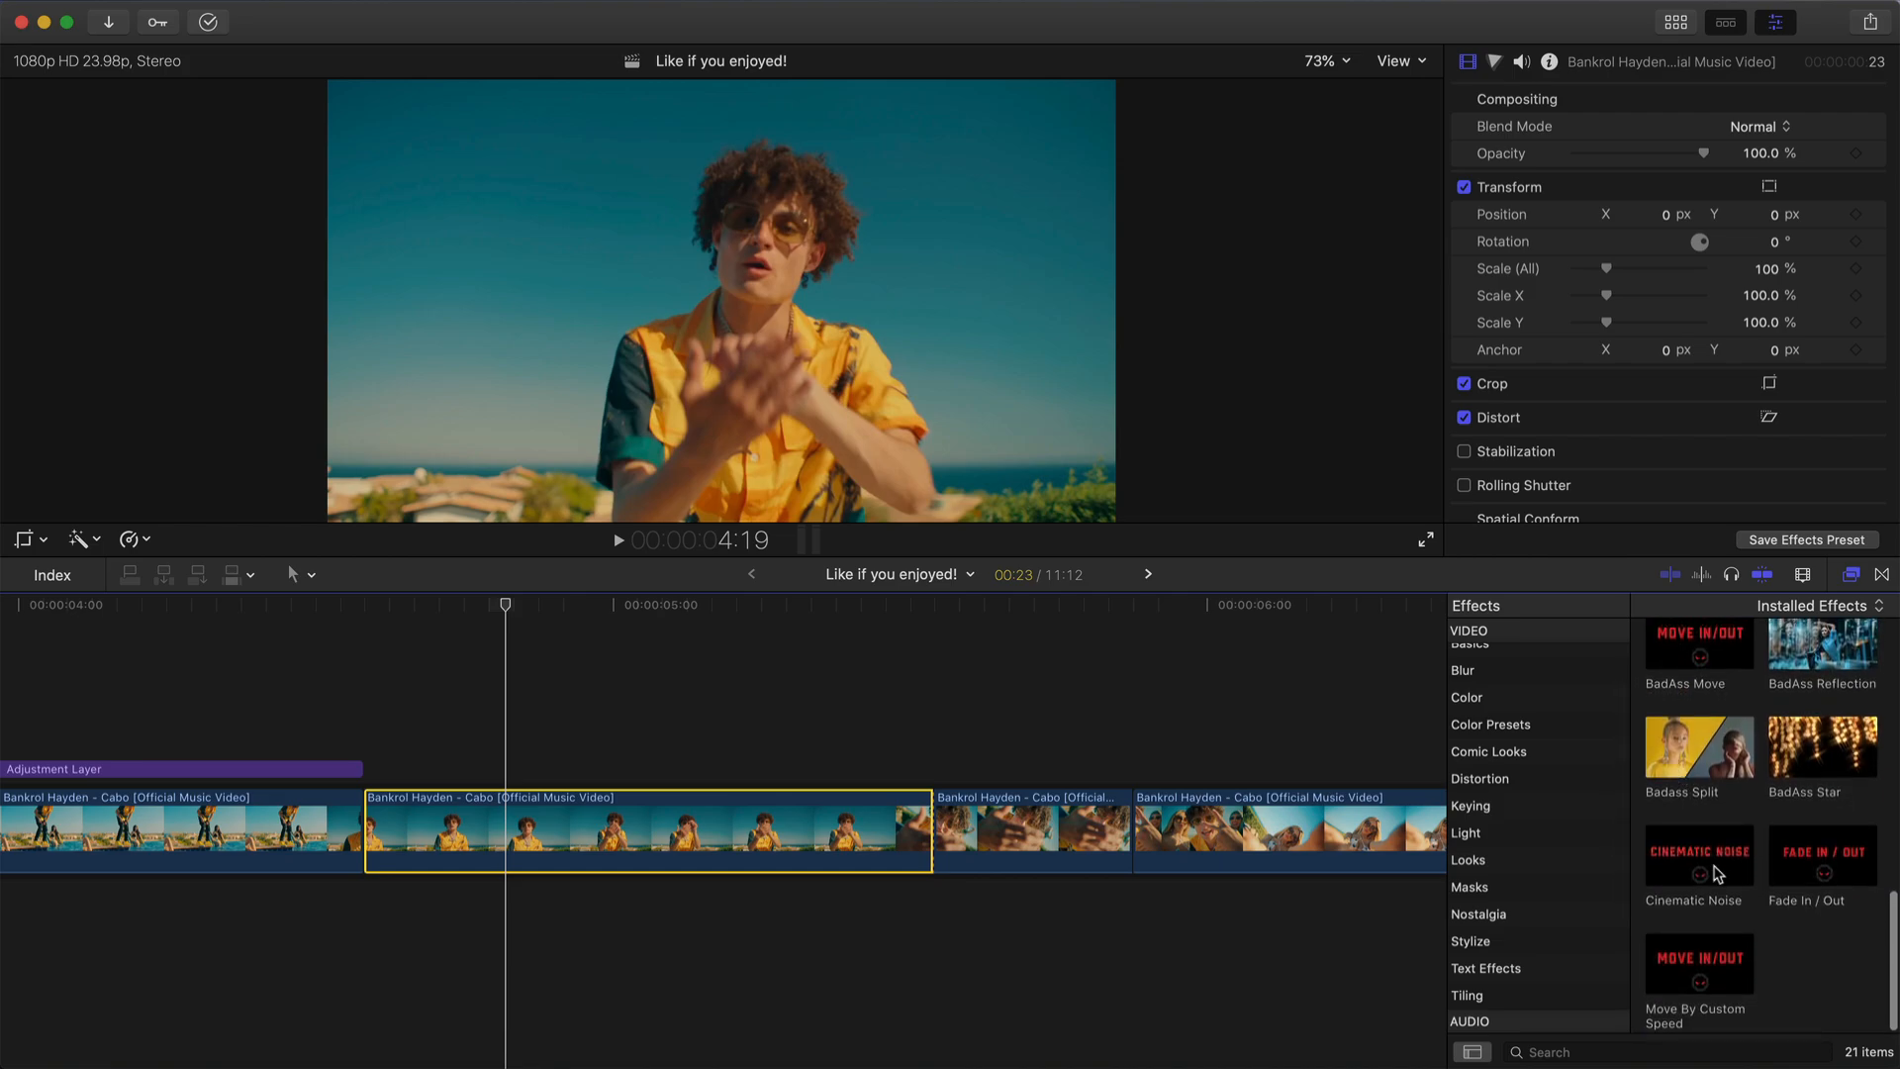
left_click_drag(1694, 871, 791, 832)
- Set Cinematic Noise to amount 80.61 with Monochrome enabled, previewing the clip and comparing it with the effect off
key("space")
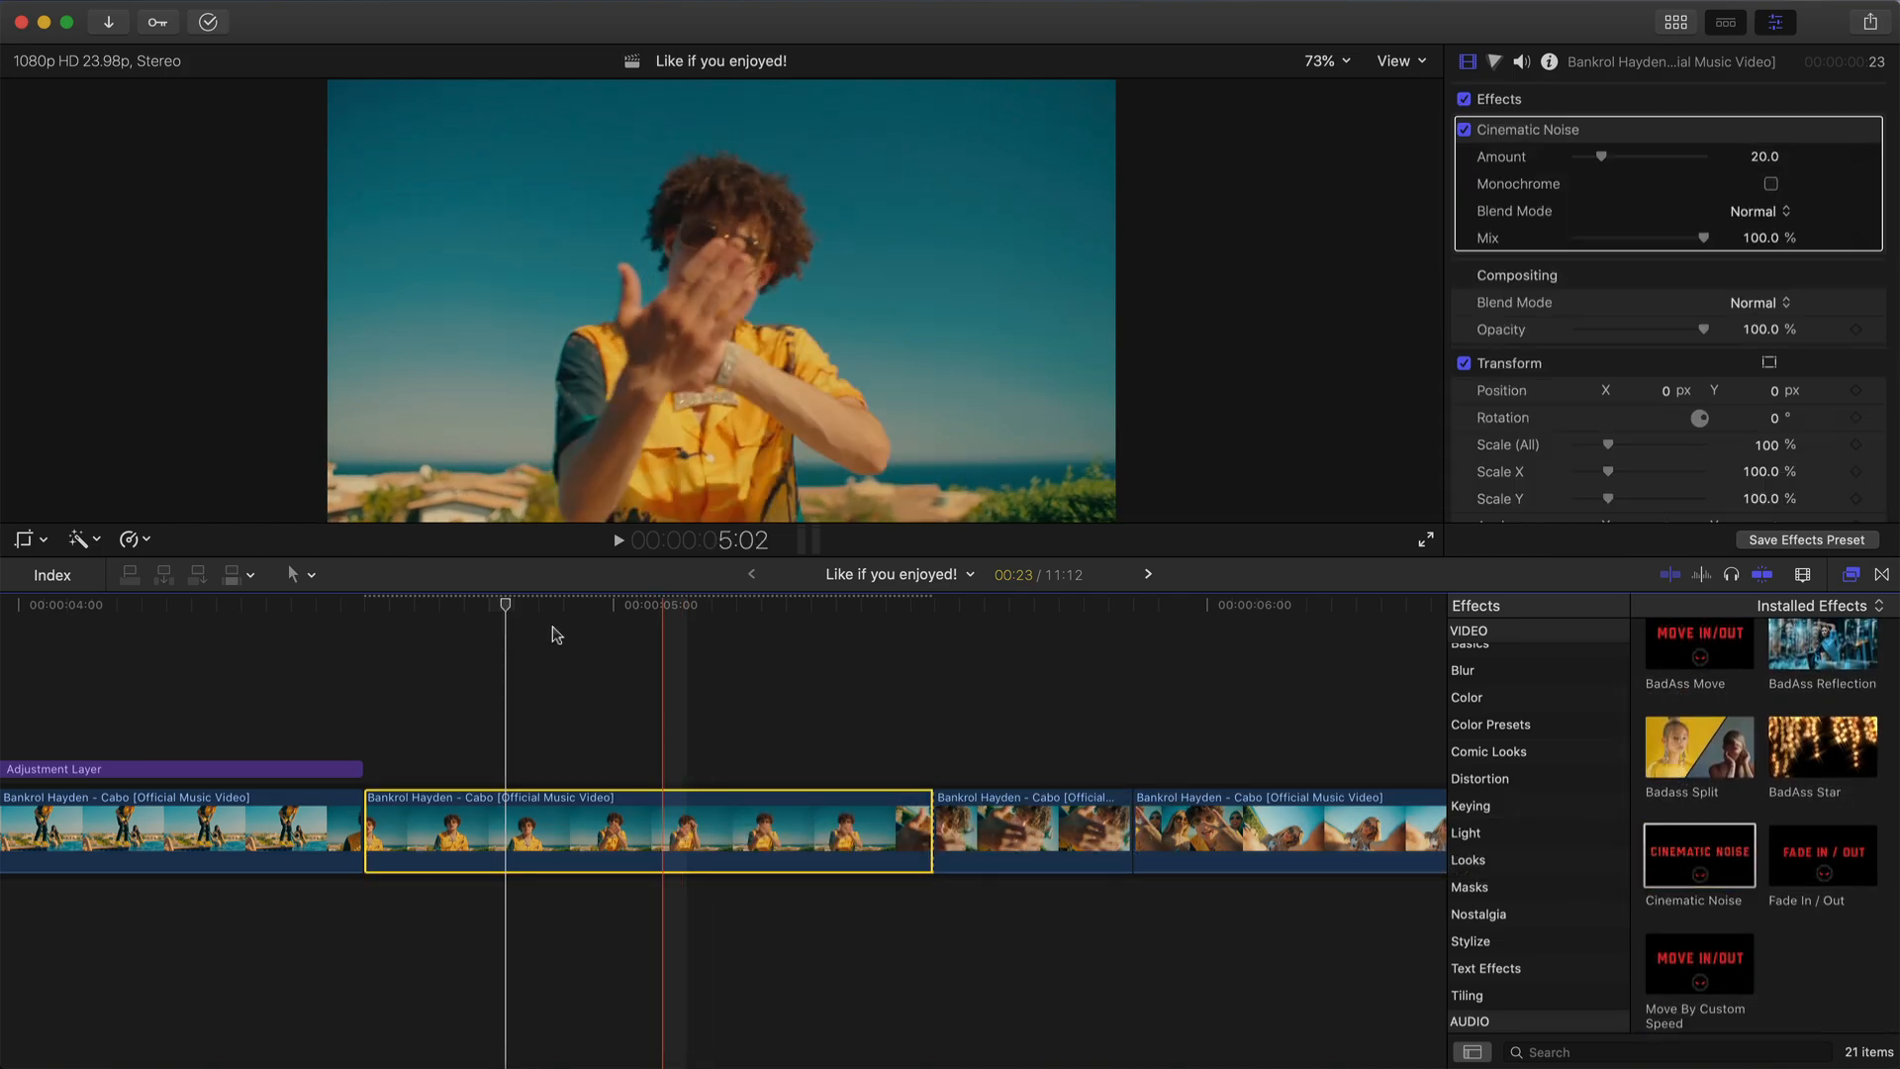
left_click(463, 605)
key("space")
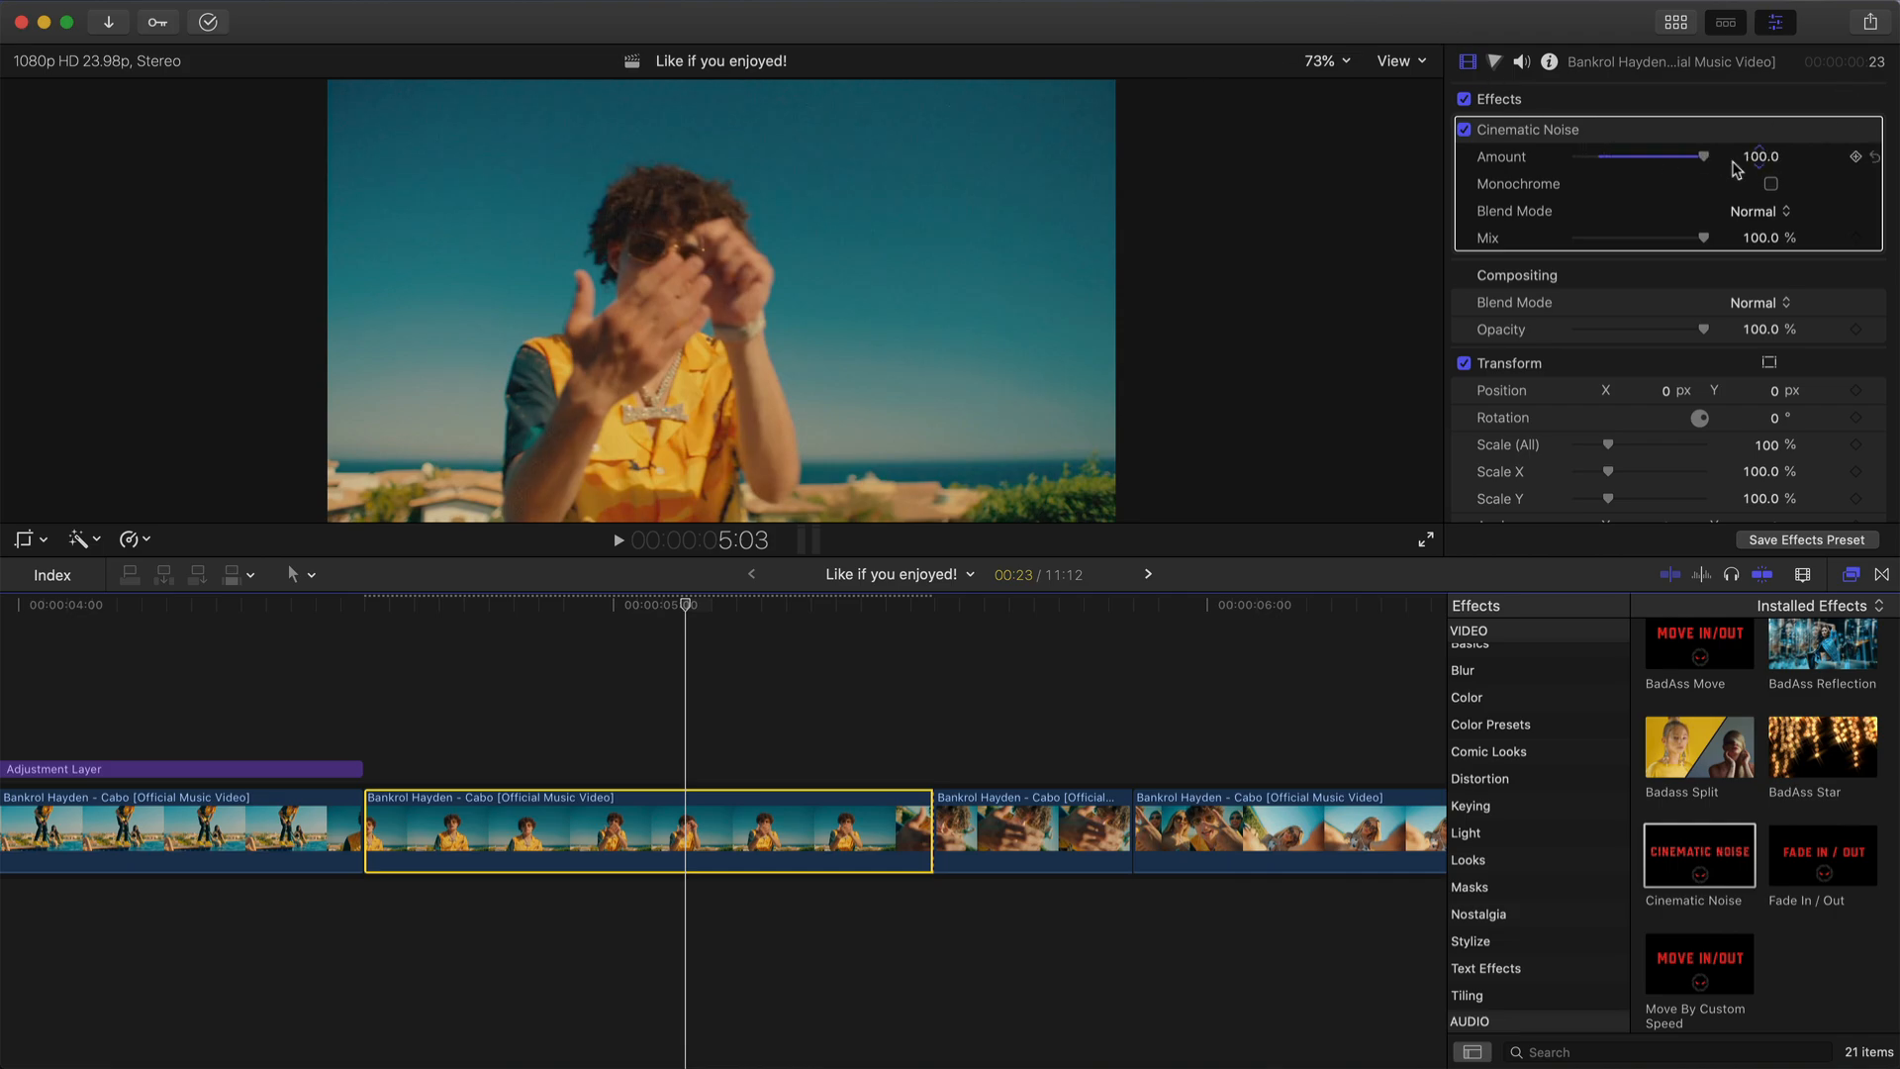
key("space")
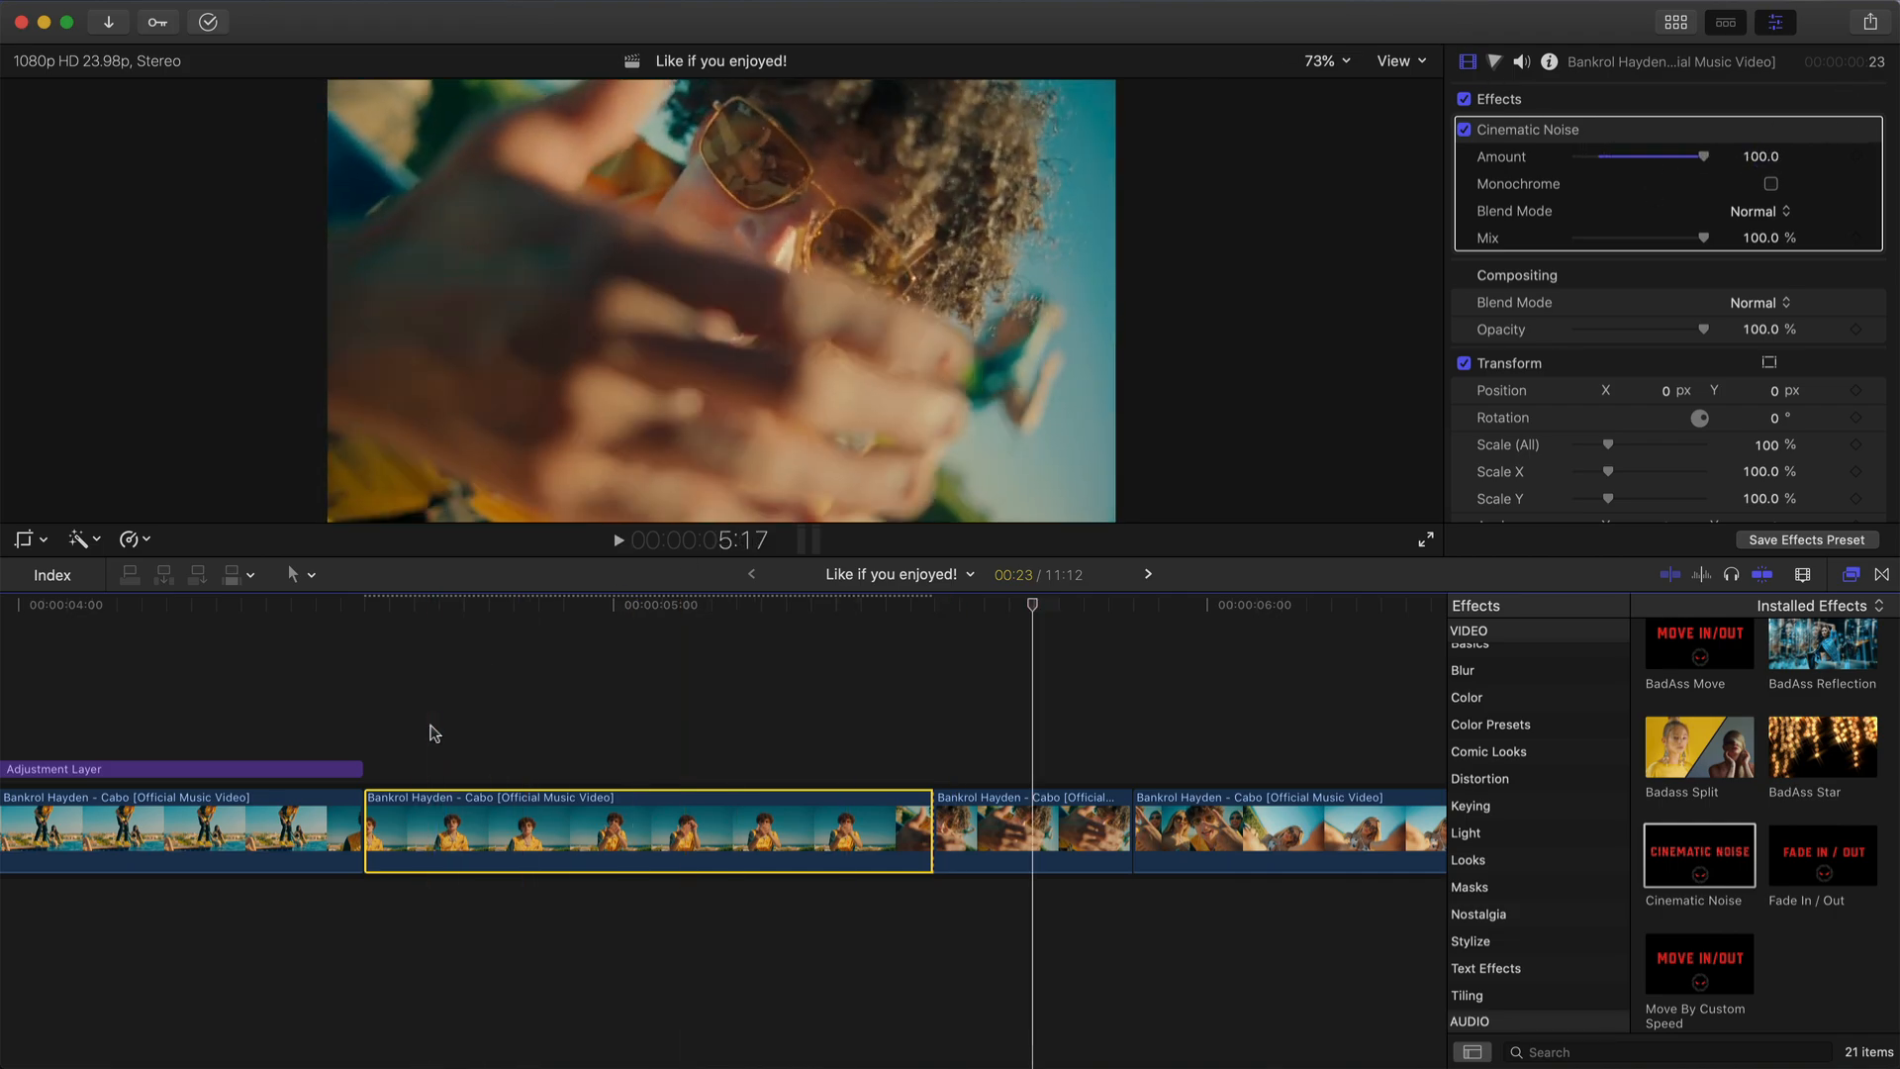
left_click(1465, 130)
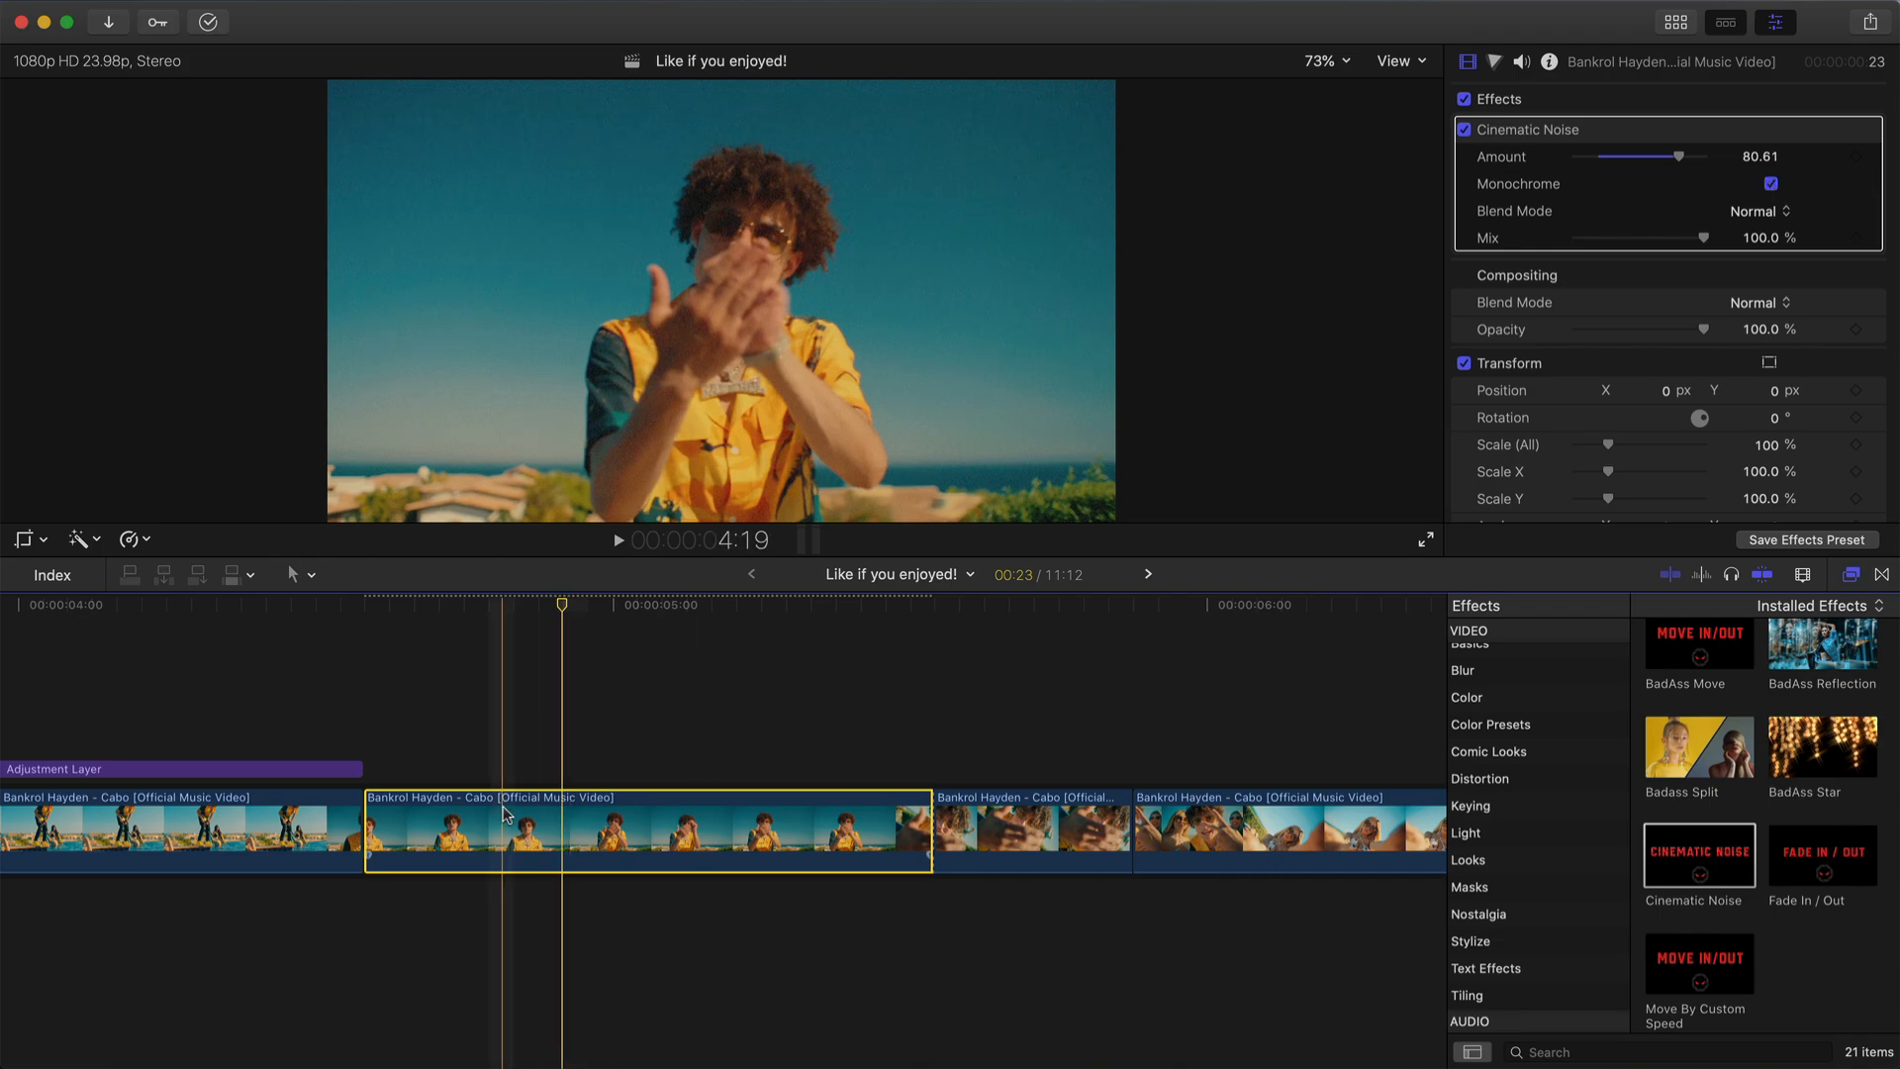
- Try the Lighten and Screen blend modes on the clip's Cinematic Noise and return the blend mode to Normal
key("space")
key("space")
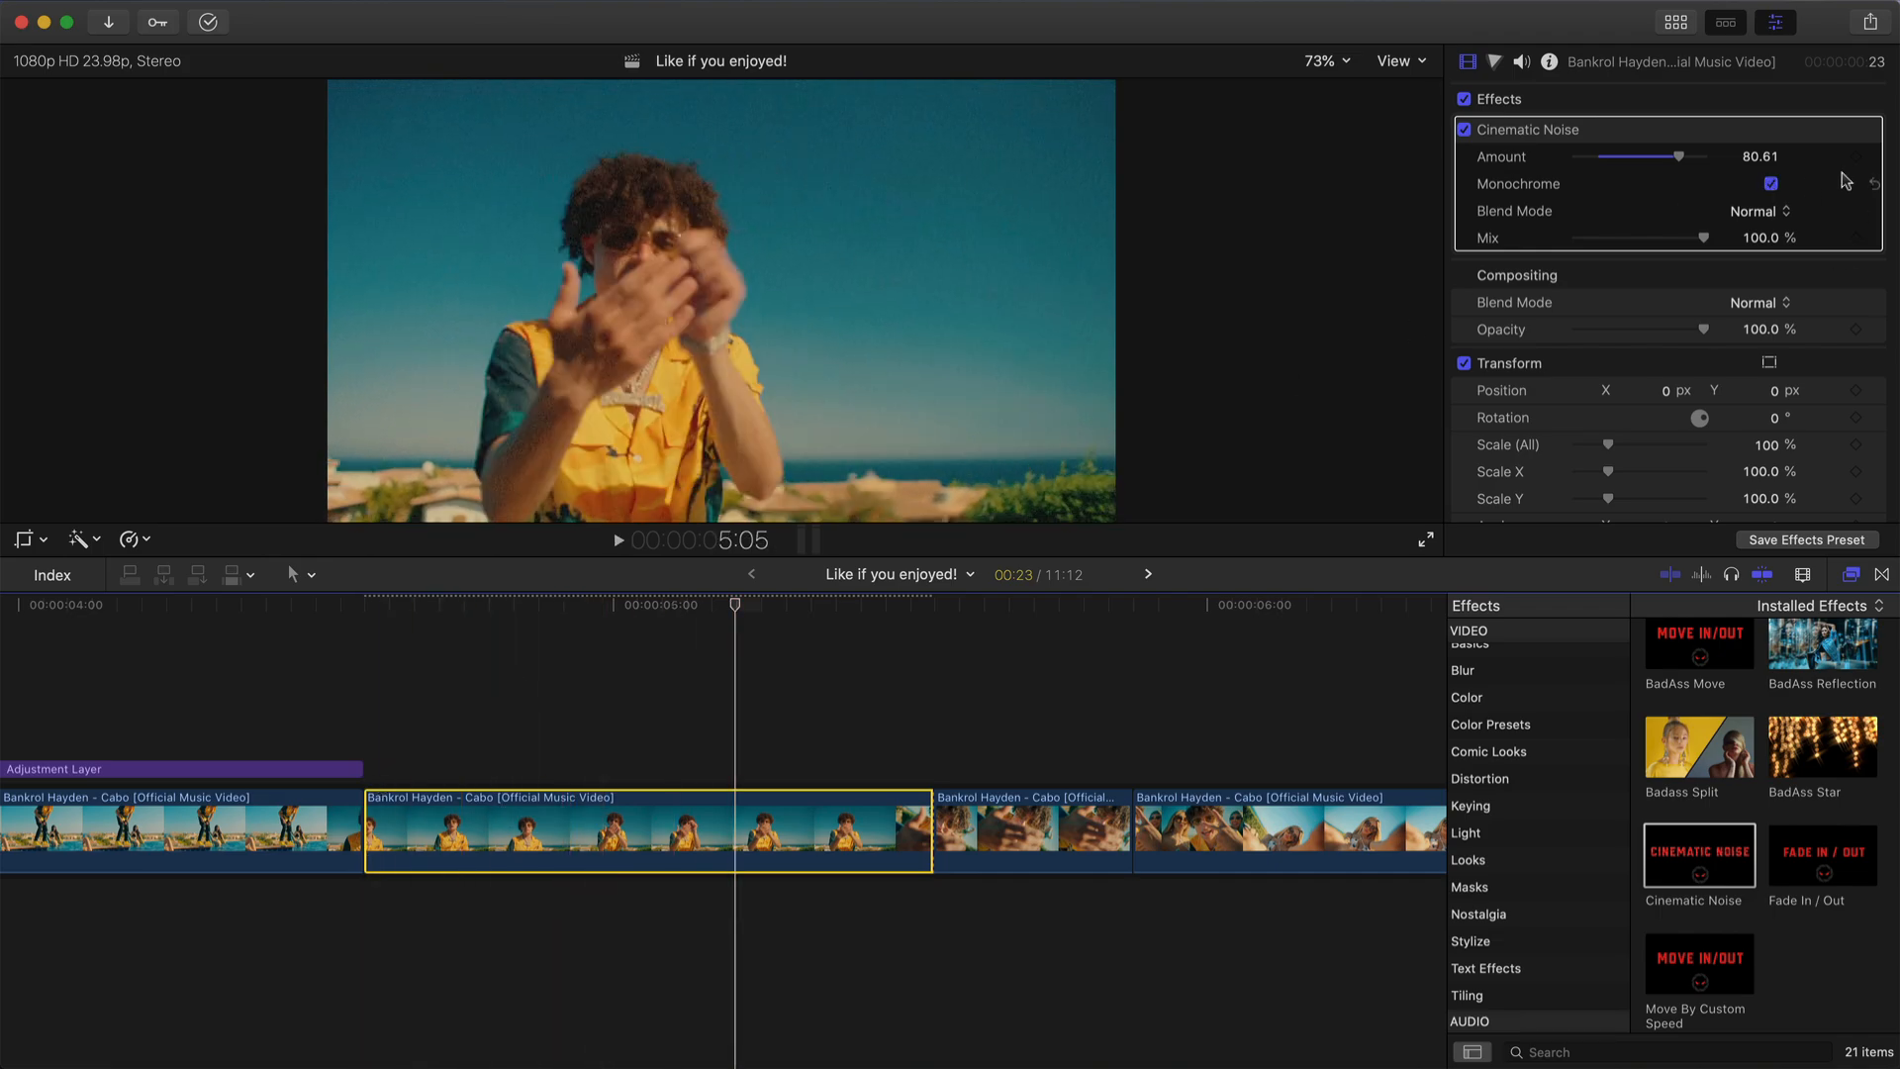
left_click(1739, 214)
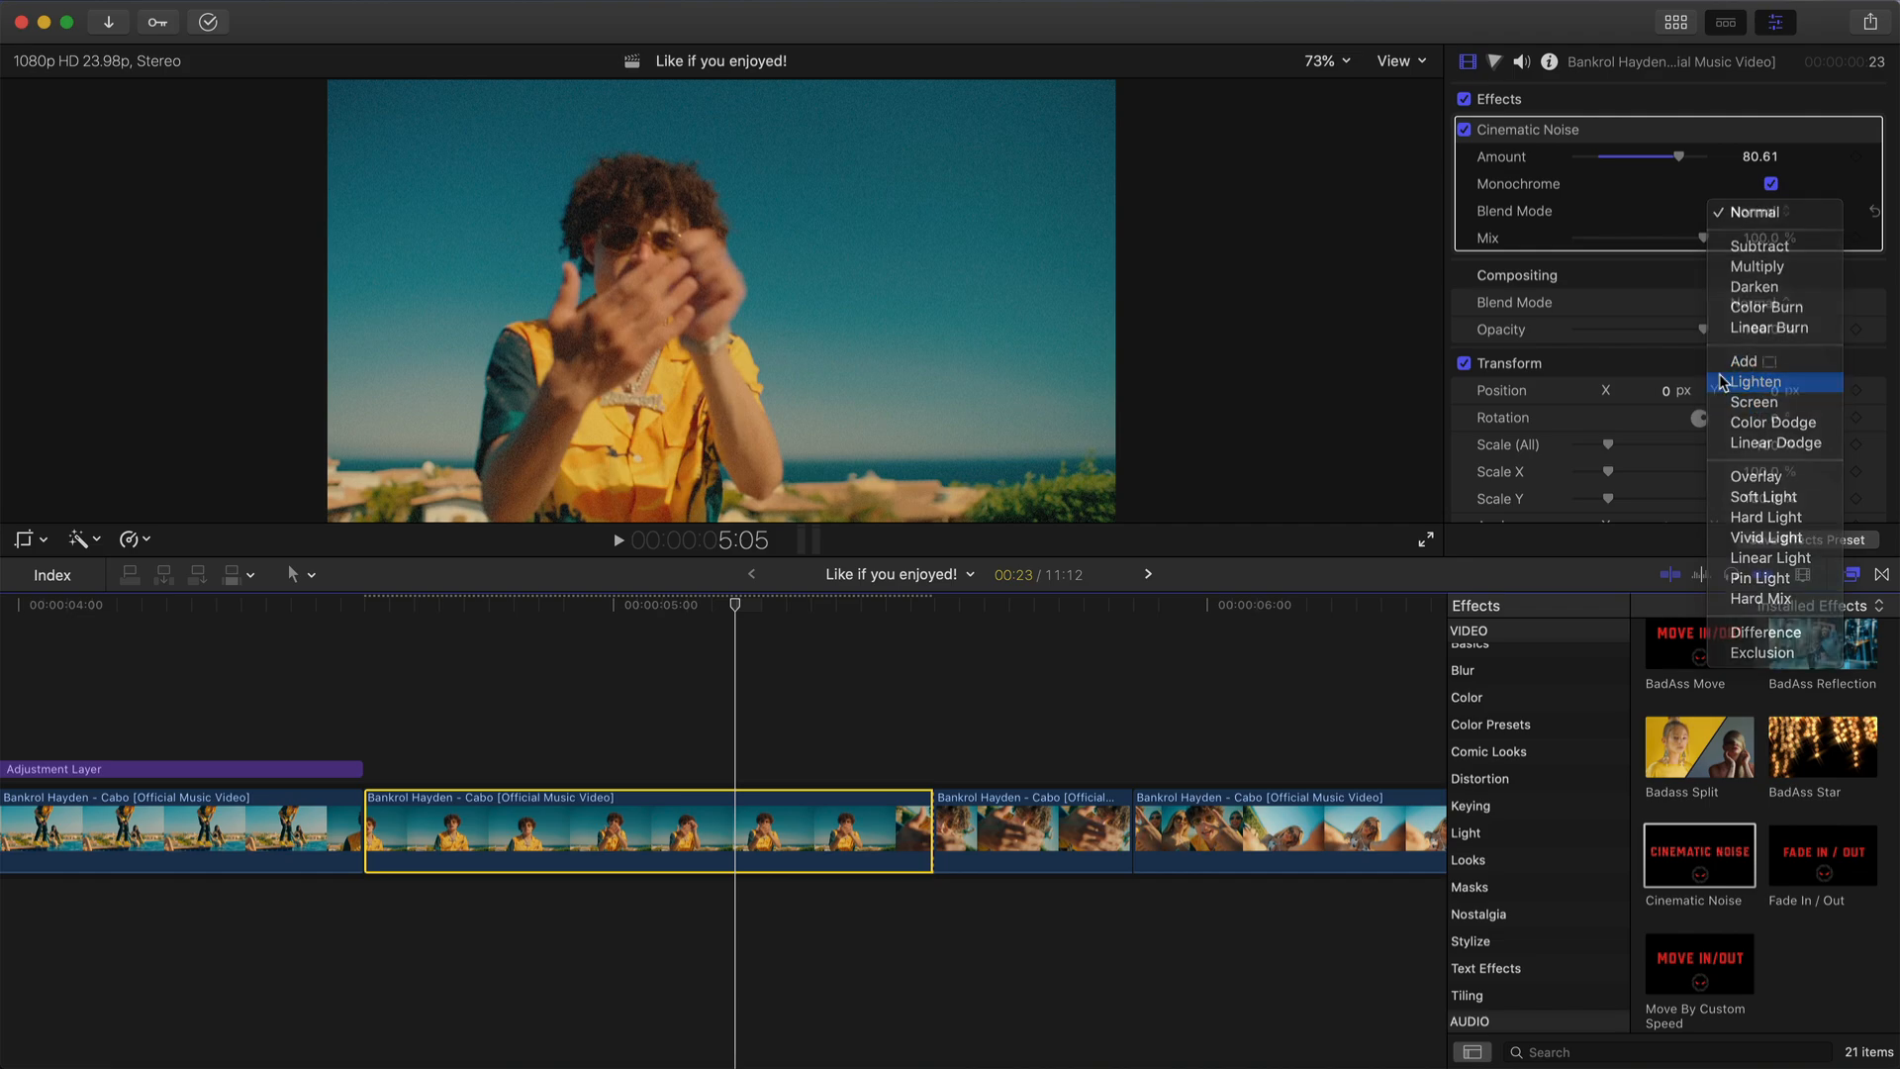
left_click(1757, 382)
left_click(1754, 214)
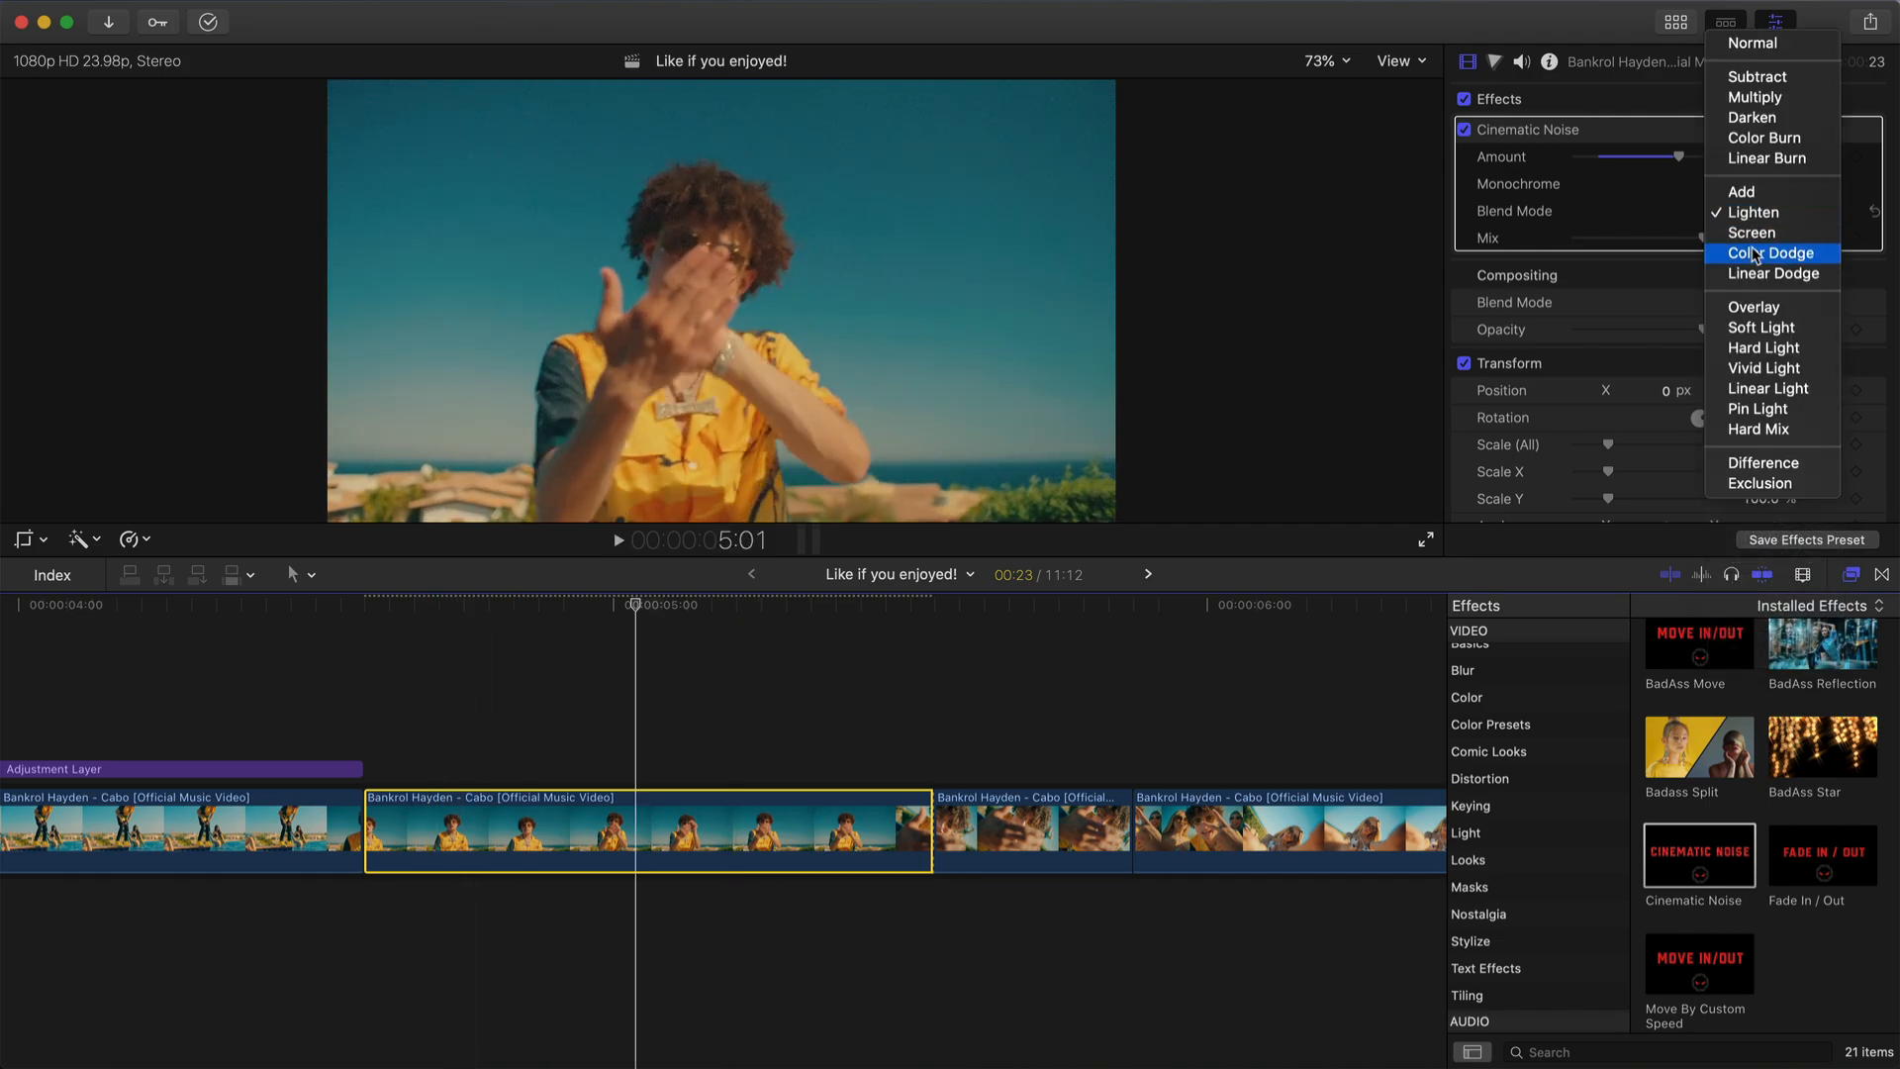
left_click(1751, 234)
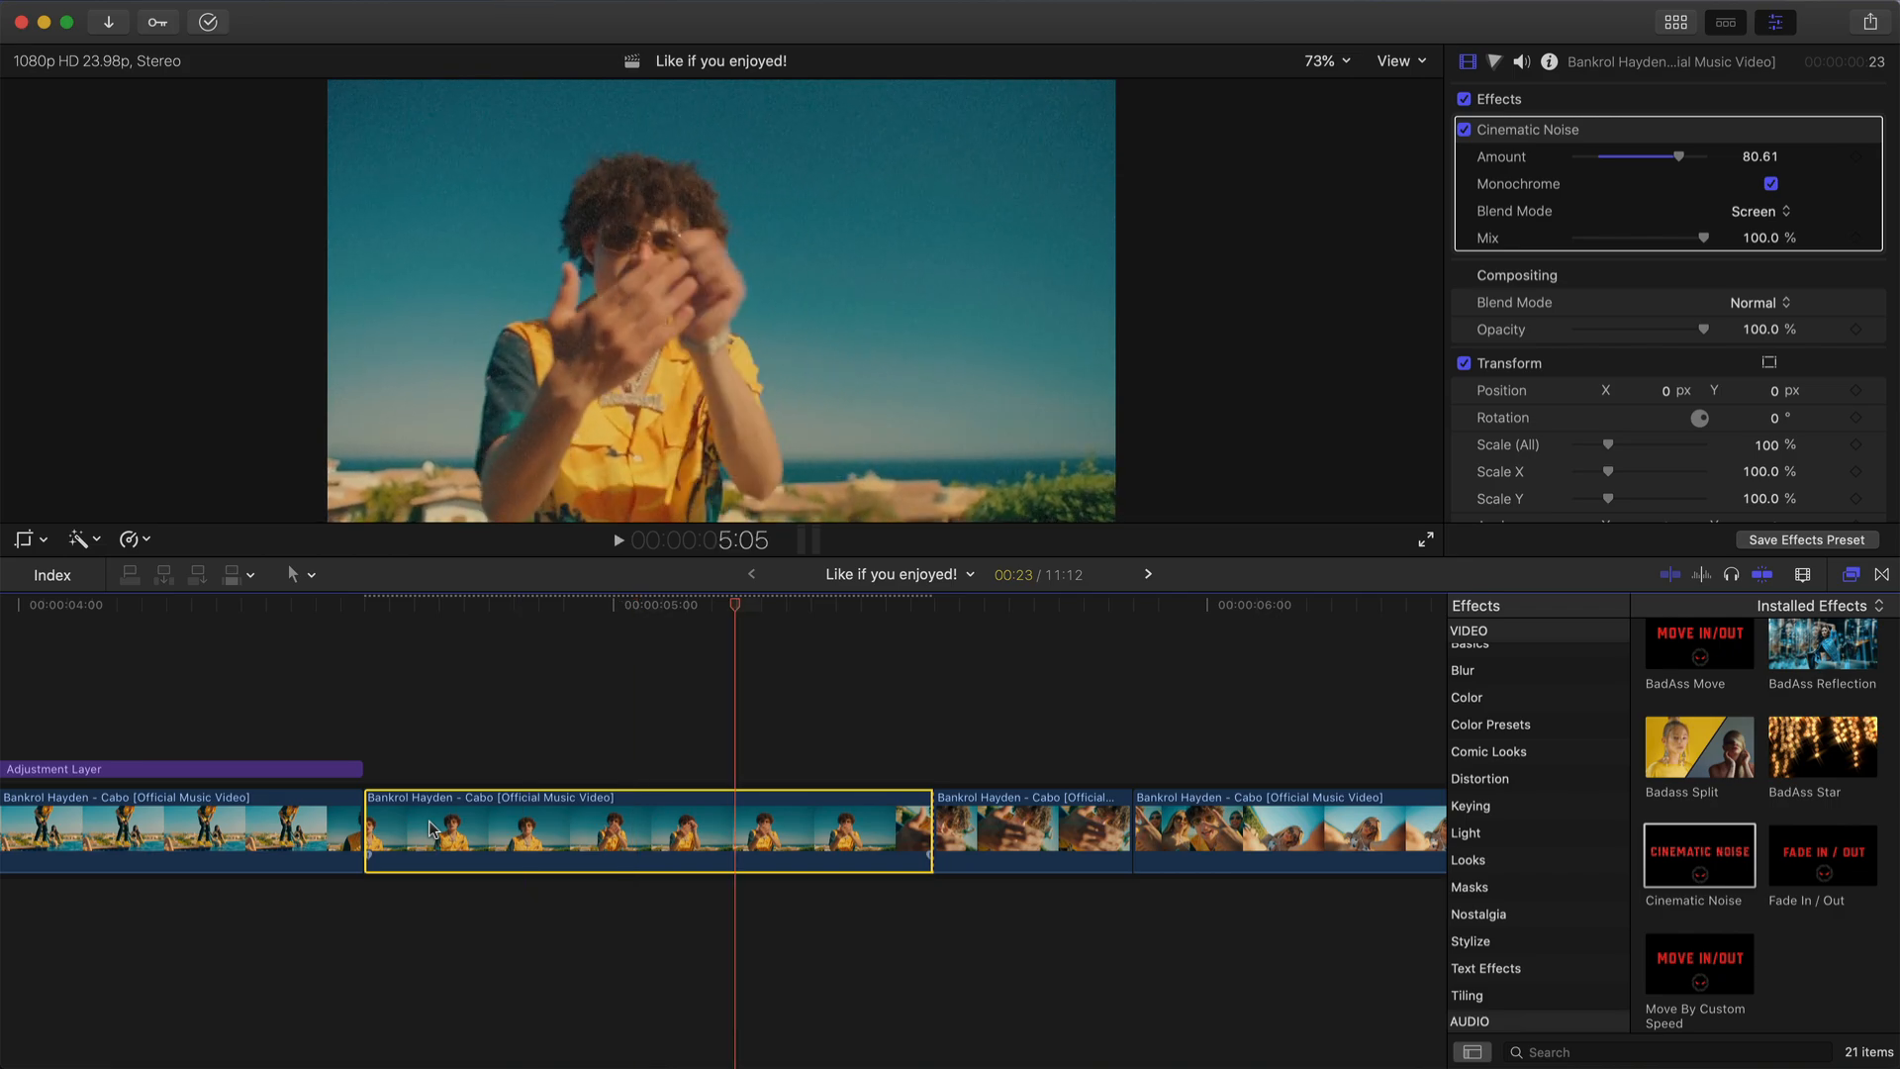
left_click(1753, 210)
left_click(1765, 20)
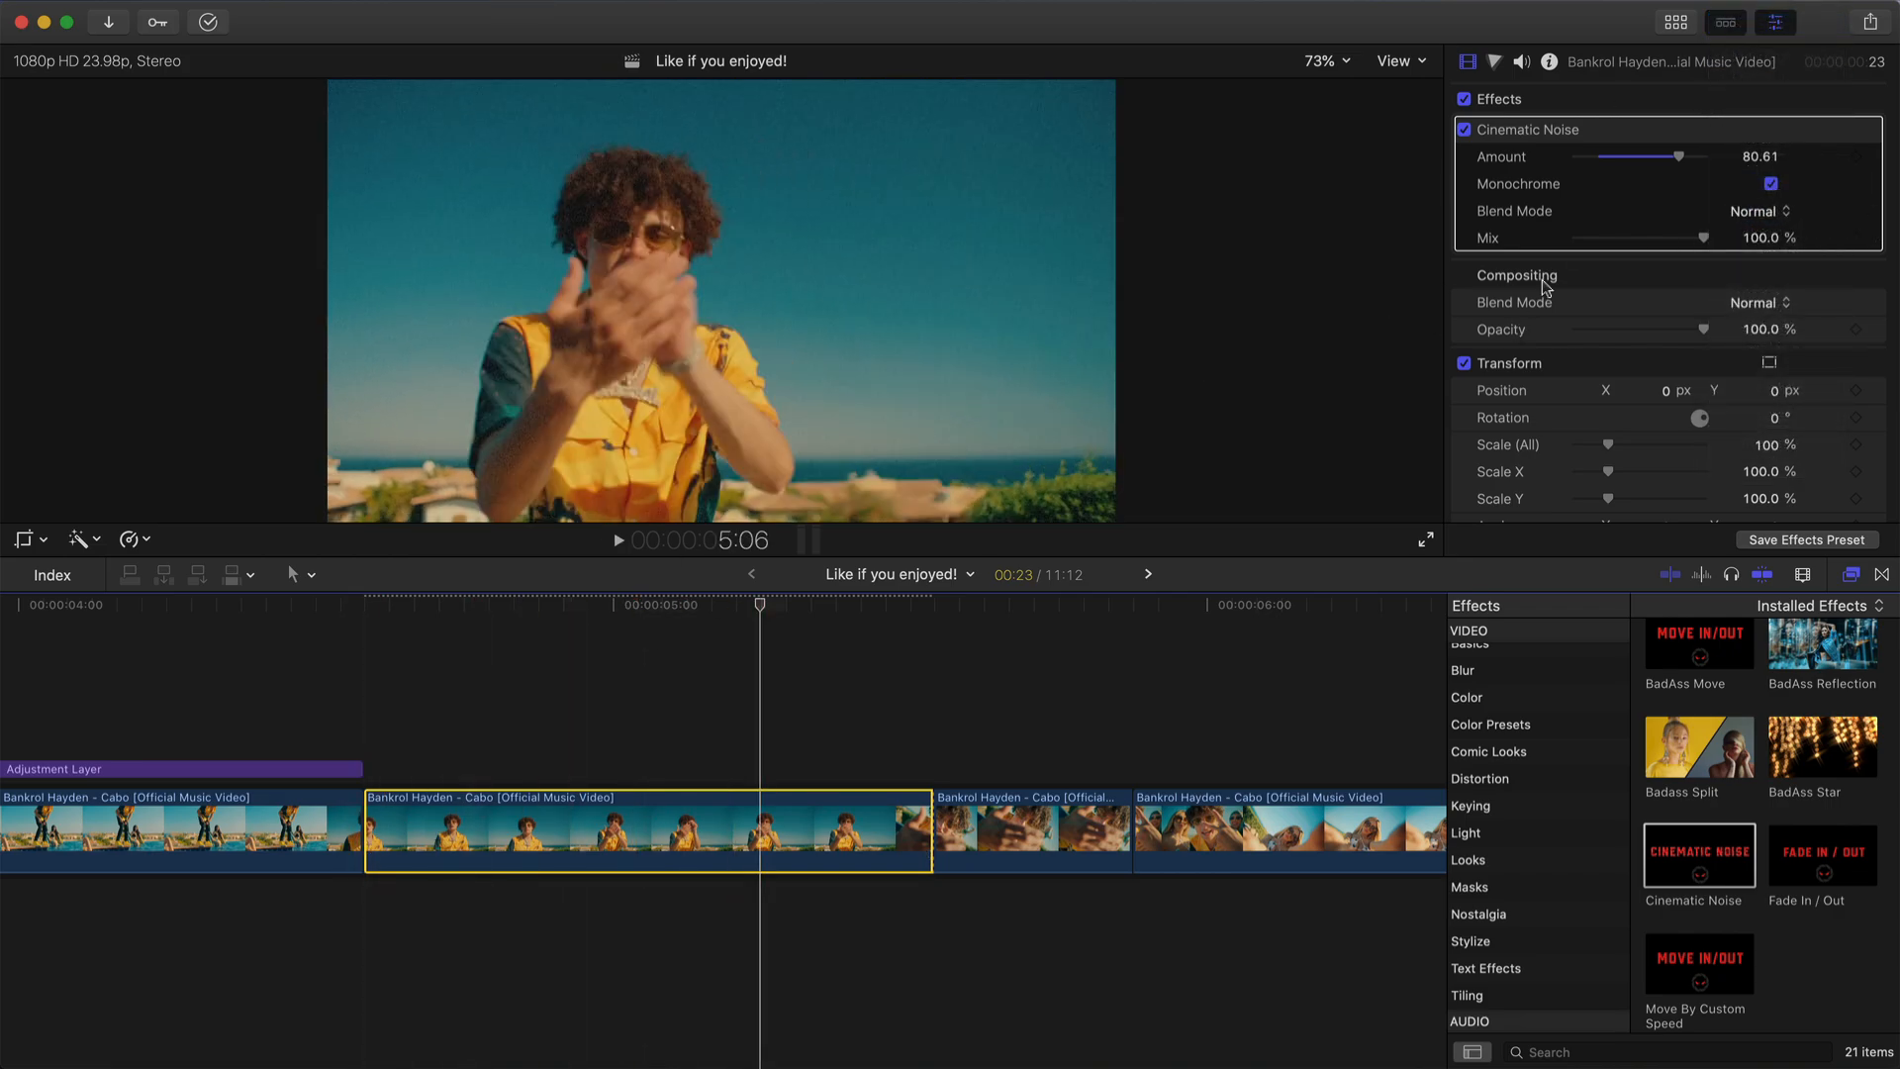
- Set the Cinematic Noise amount to 53.72 and apply the BadAss Light Reverb effect to the same clip
left_click(687, 810)
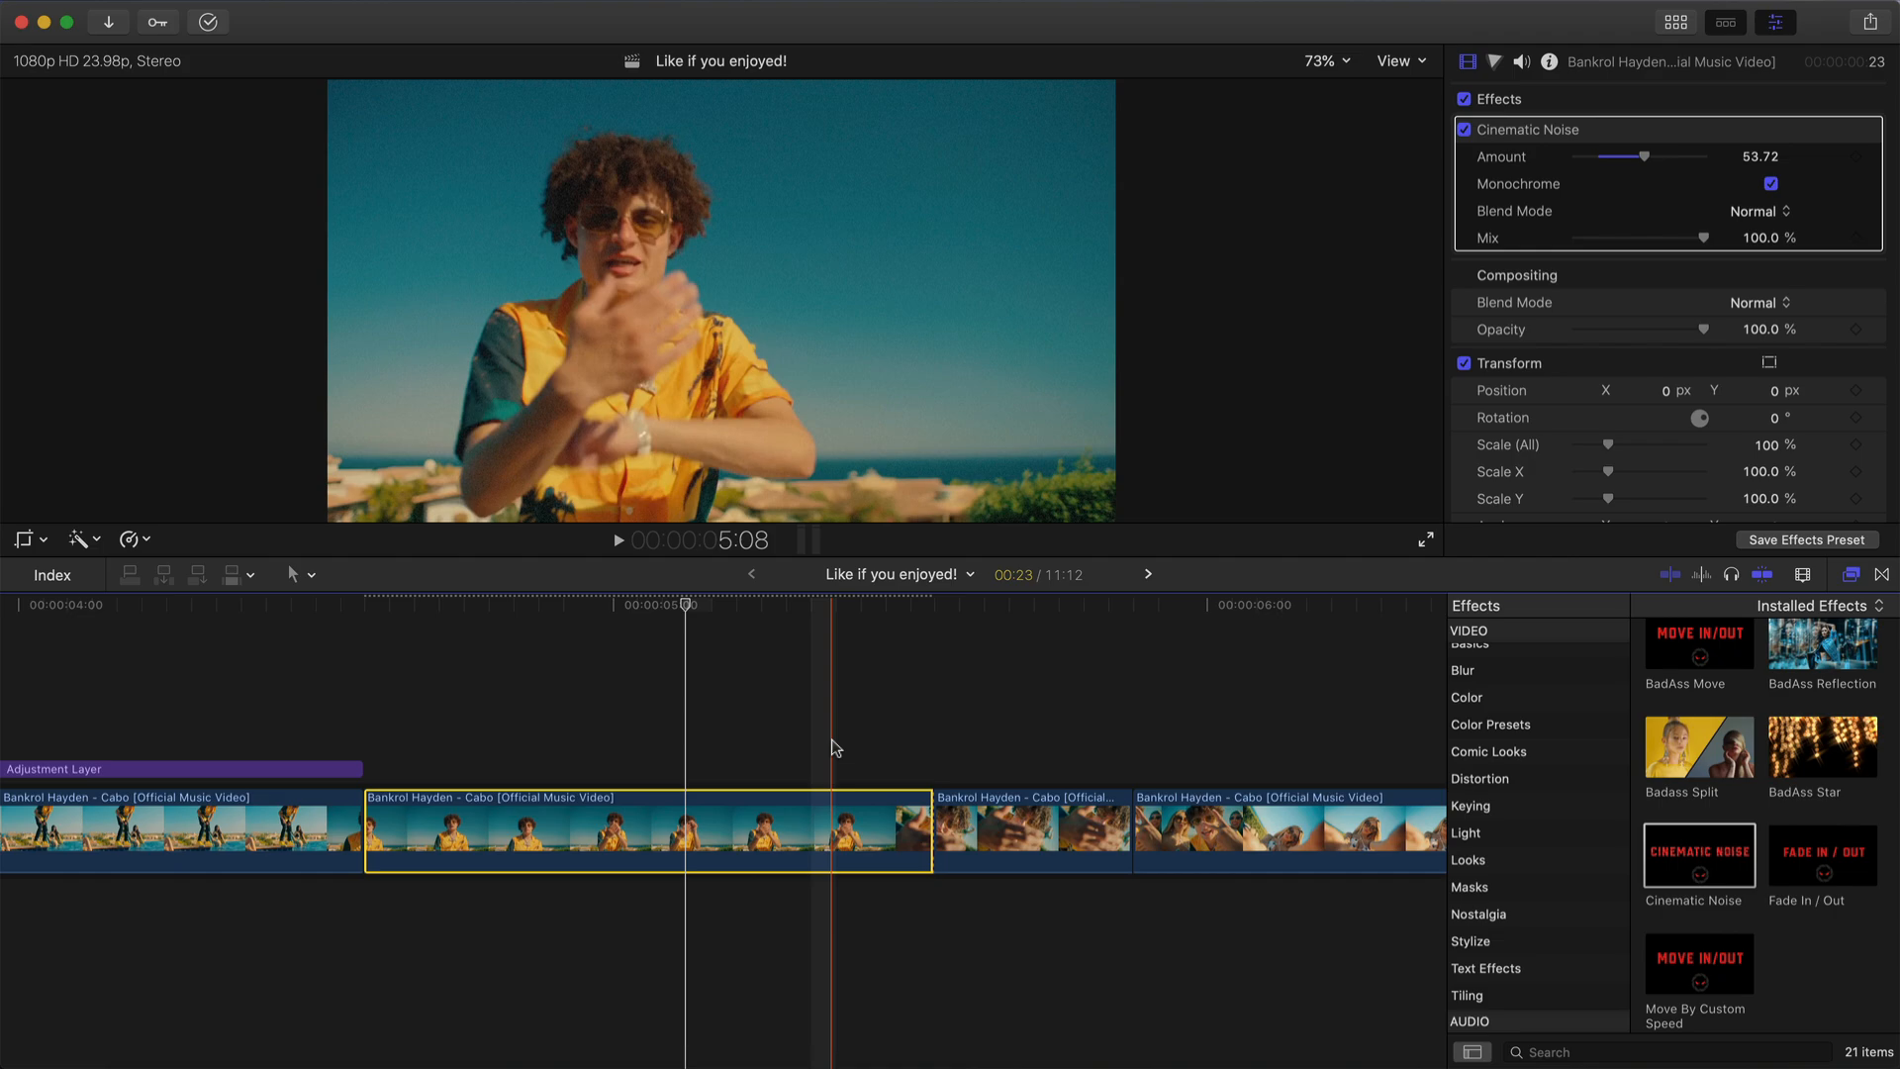
scroll(1678, 767, "up", 5)
left_click(1680, 767)
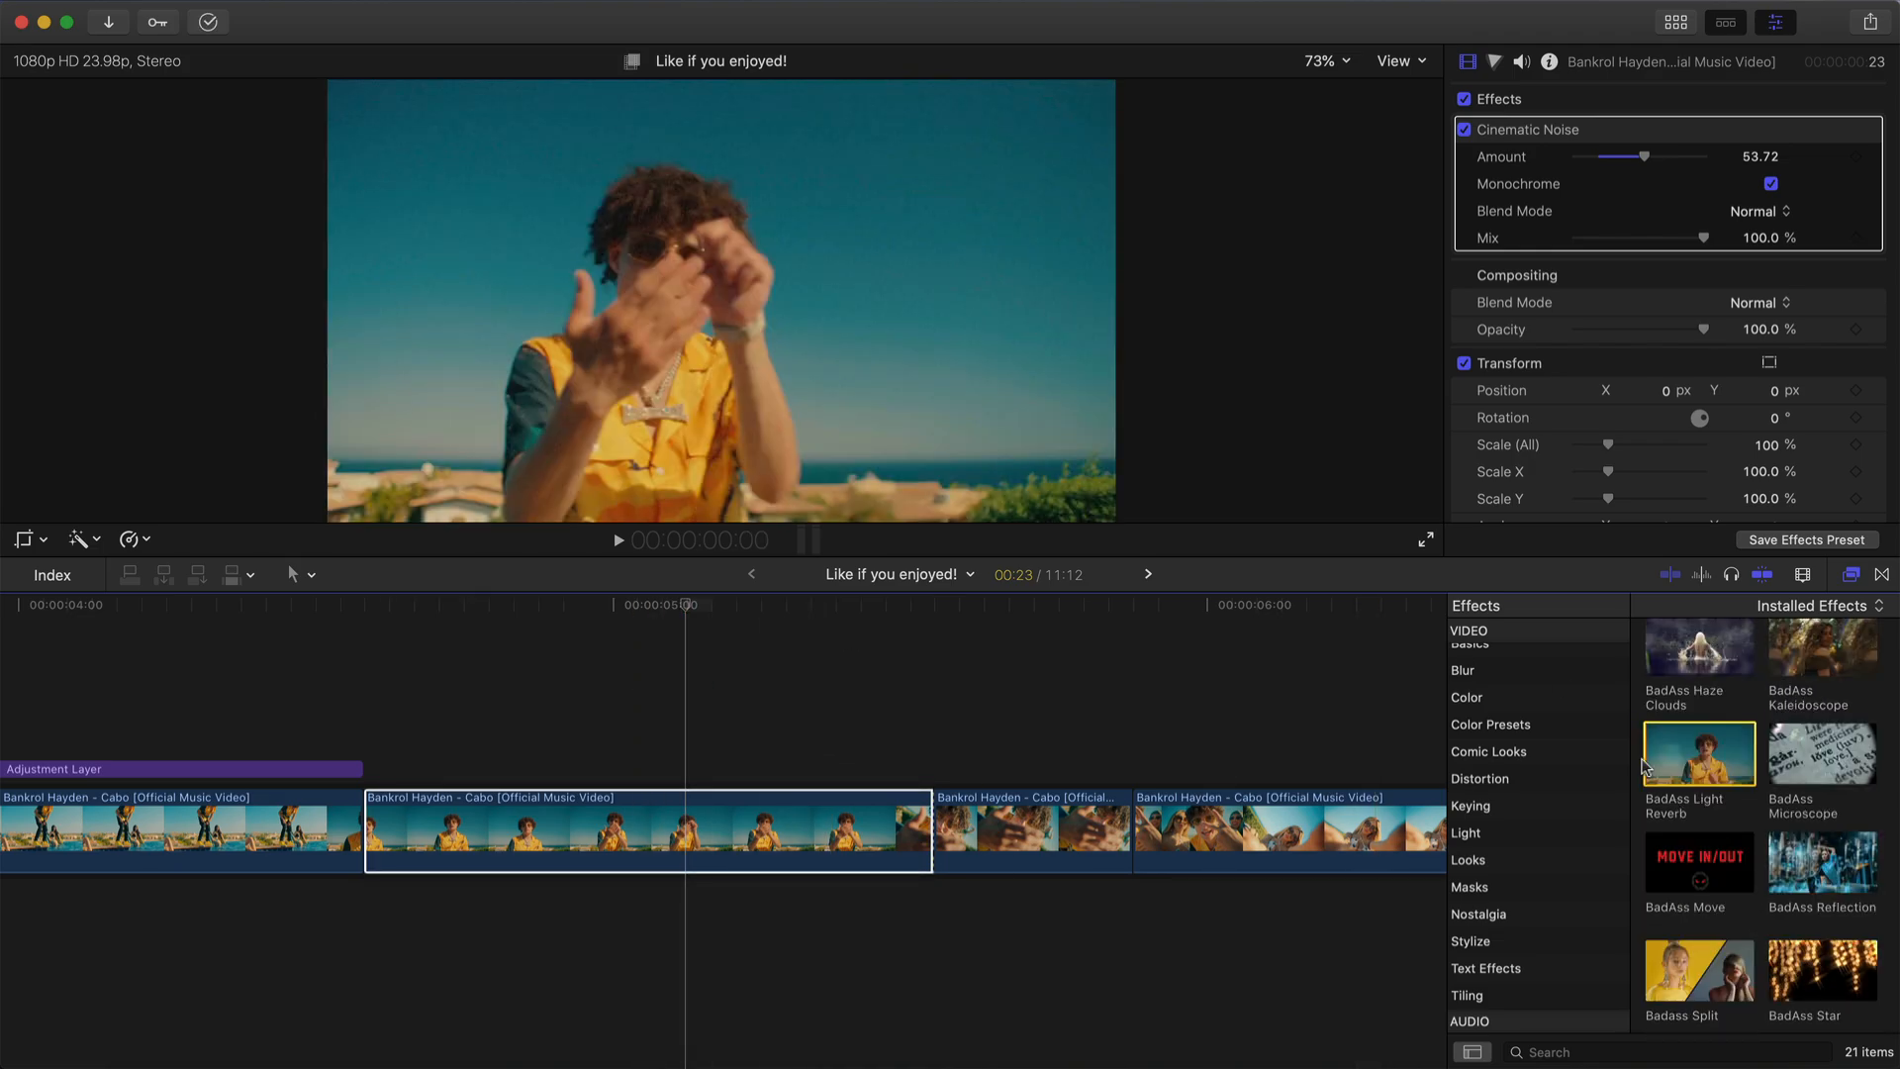
left_click_drag(1694, 760, 576, 837)
- Raise the BadAss Light Reverb amount to about 39 and preview the clip
left_click(469, 619)
scroll(1704, 334, "down", 1)
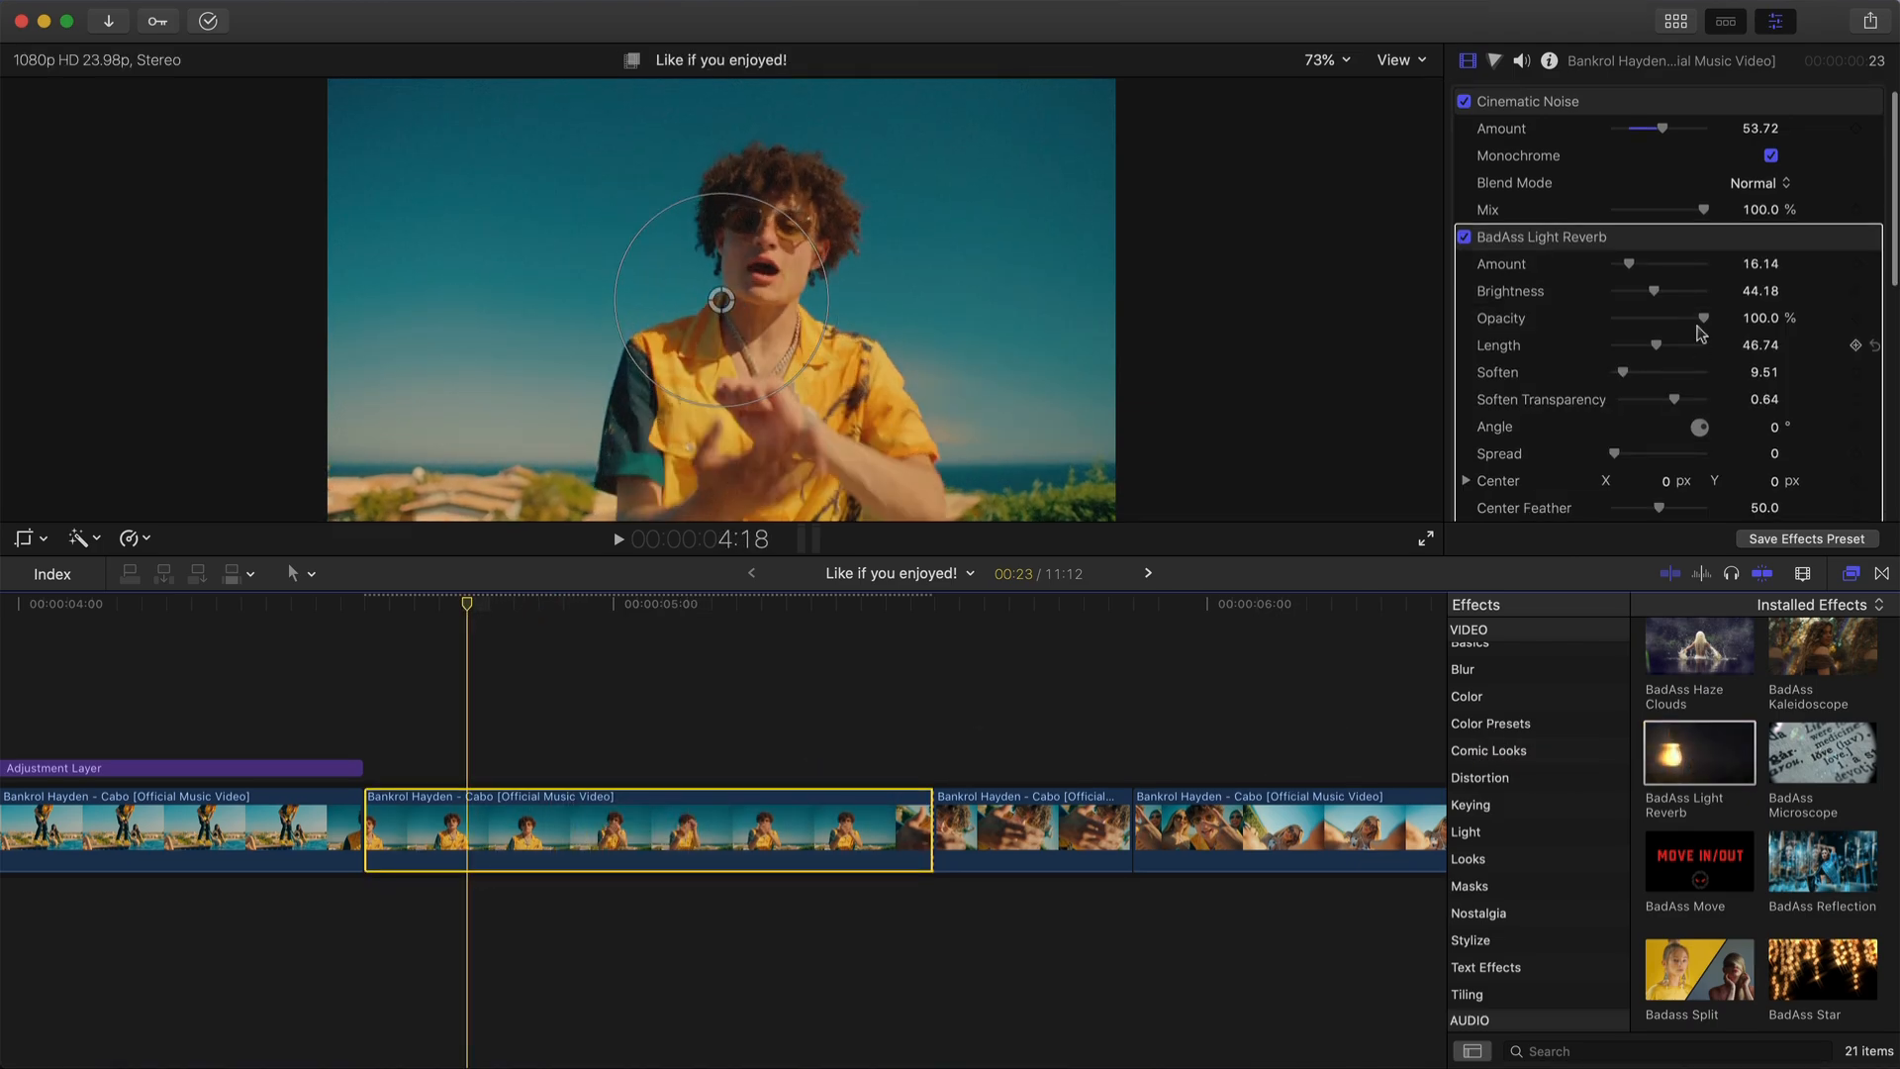
left_click_drag(1635, 266, 1655, 268)
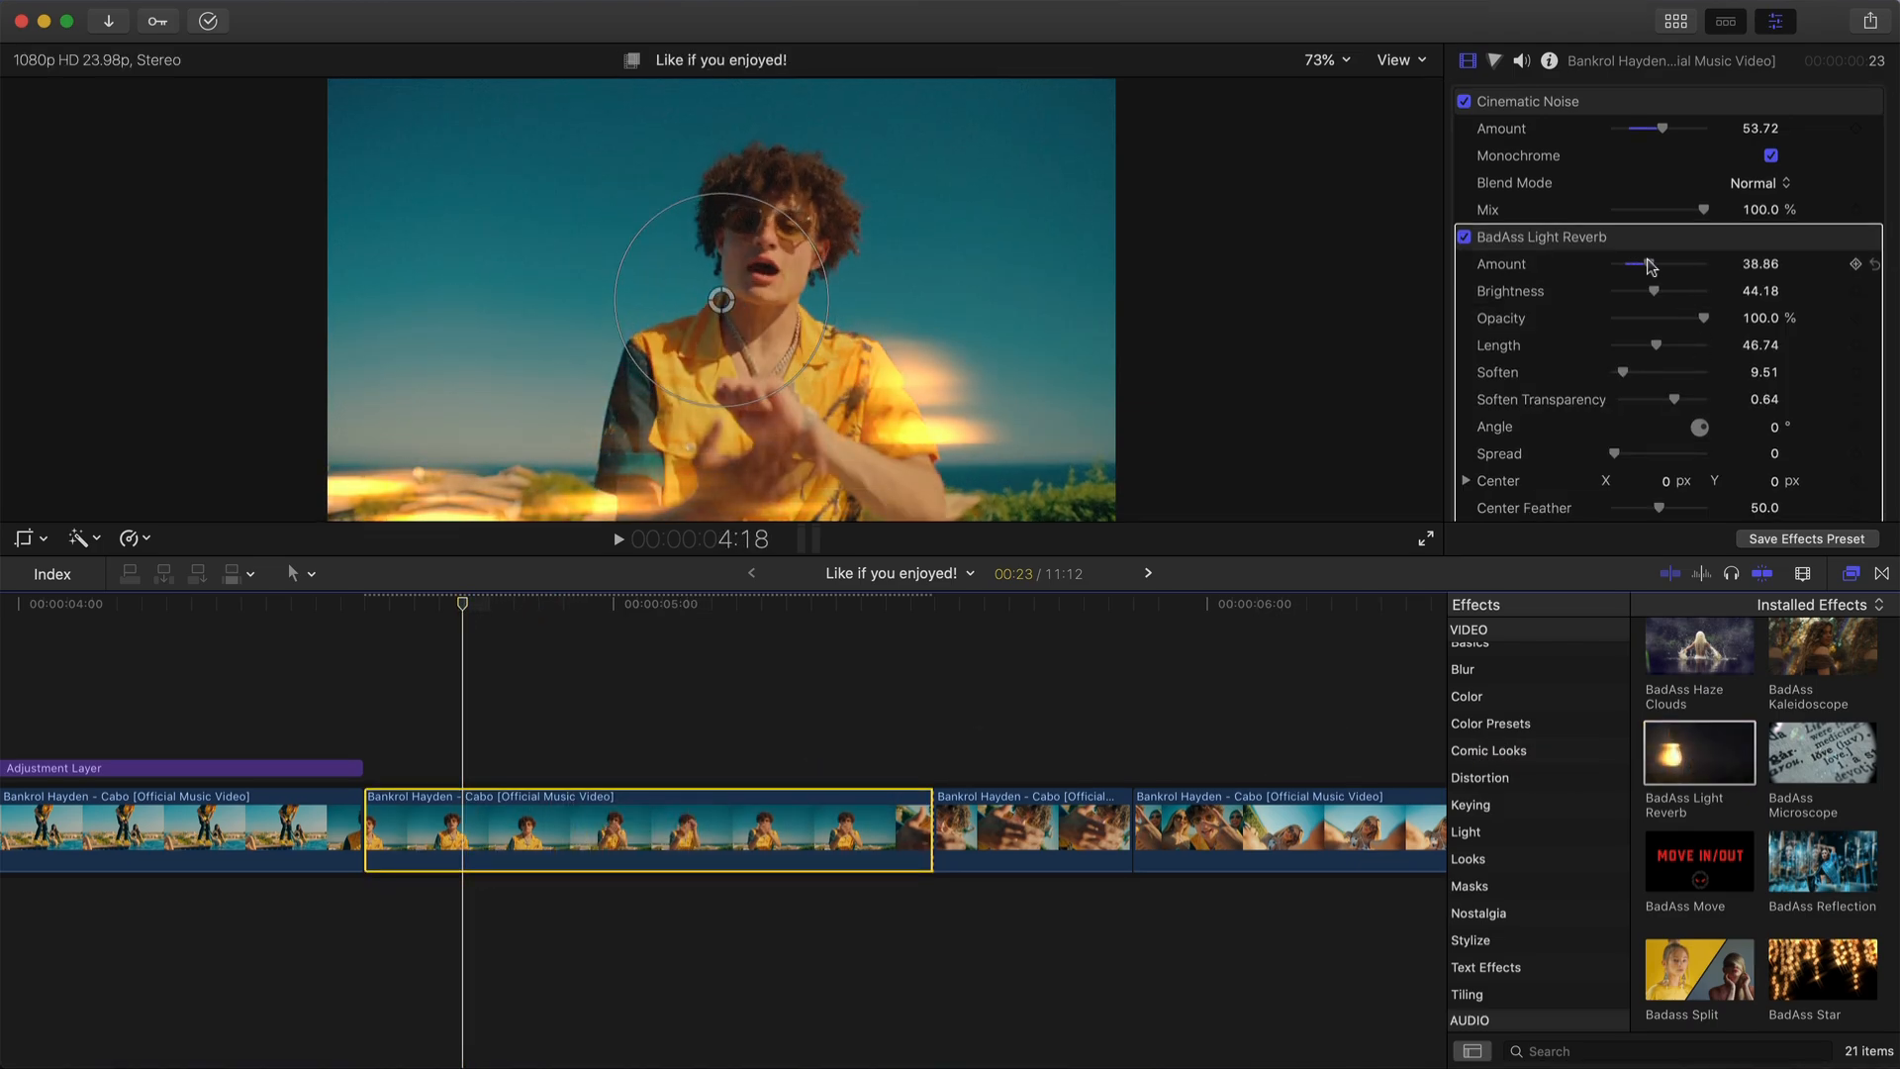
key("space")
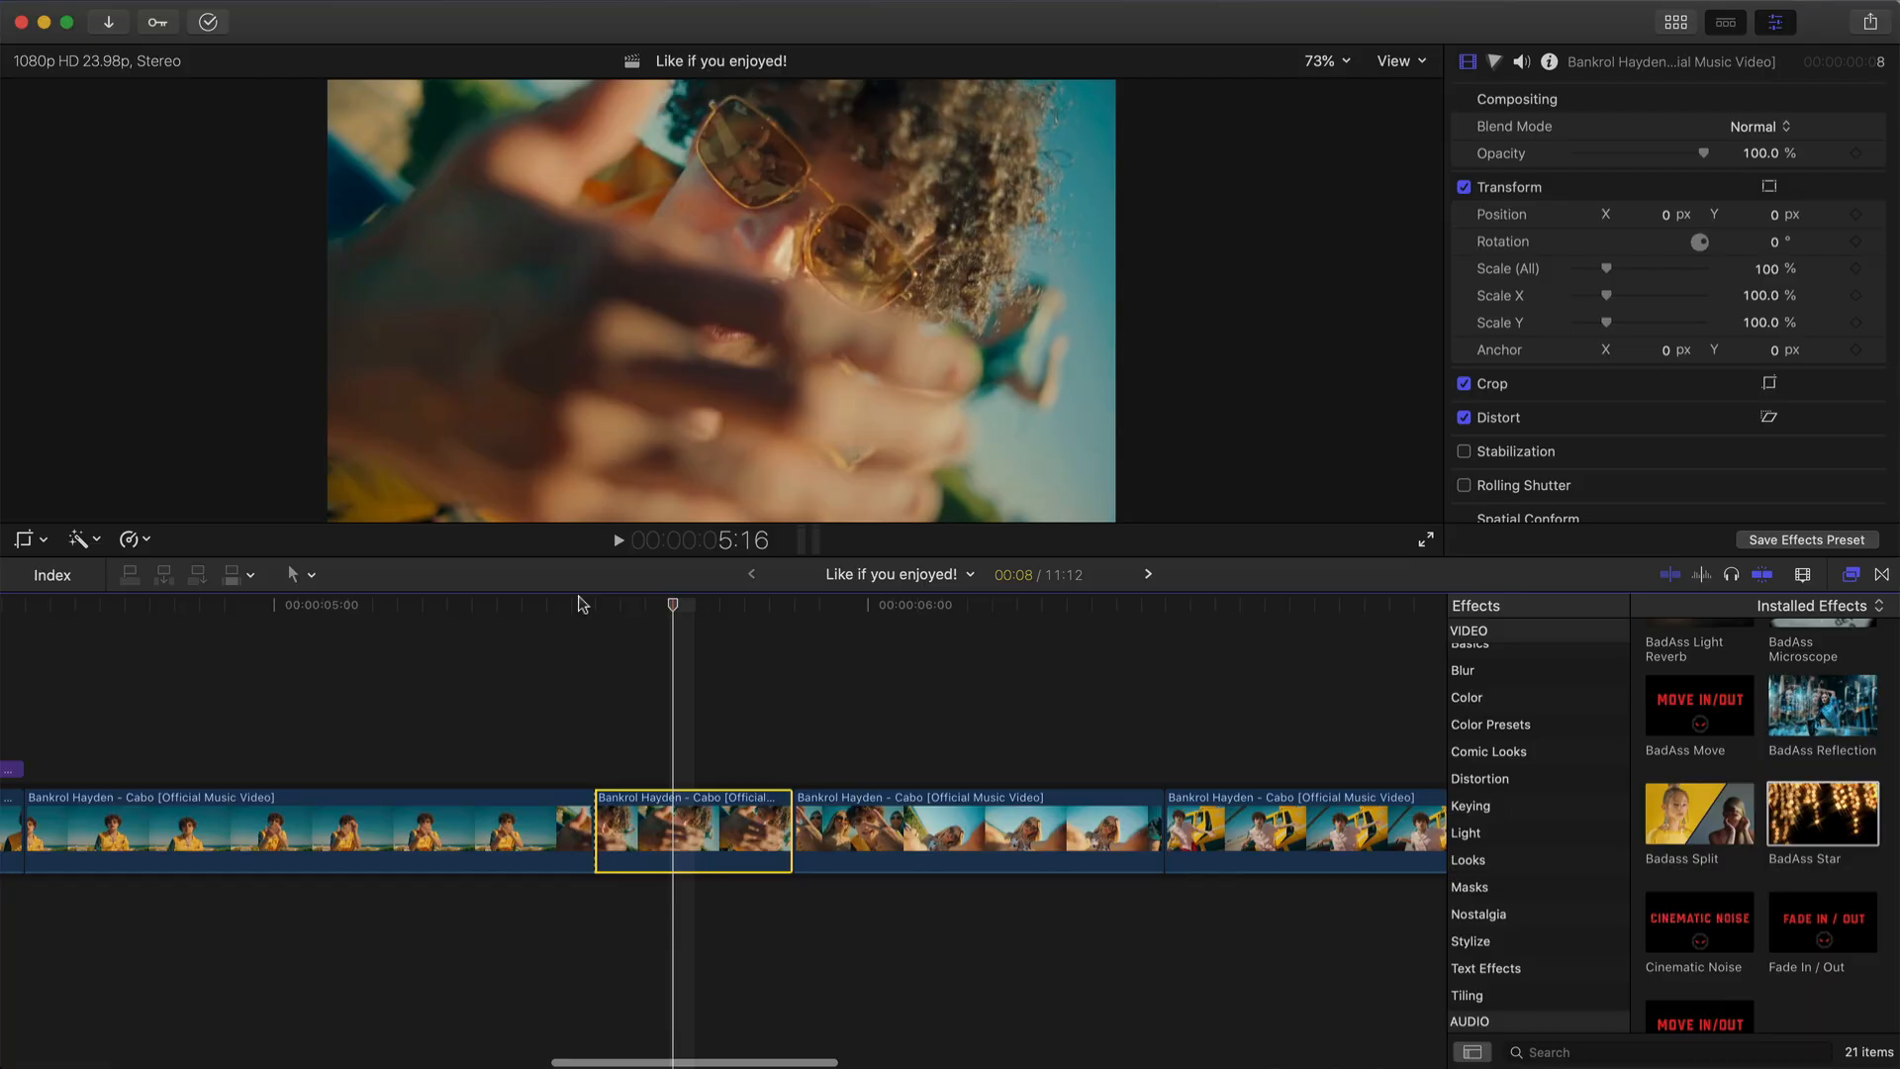
- Apply the BadAss Star effect to the short close-up clip with the sunglasses
left_click(650, 605)
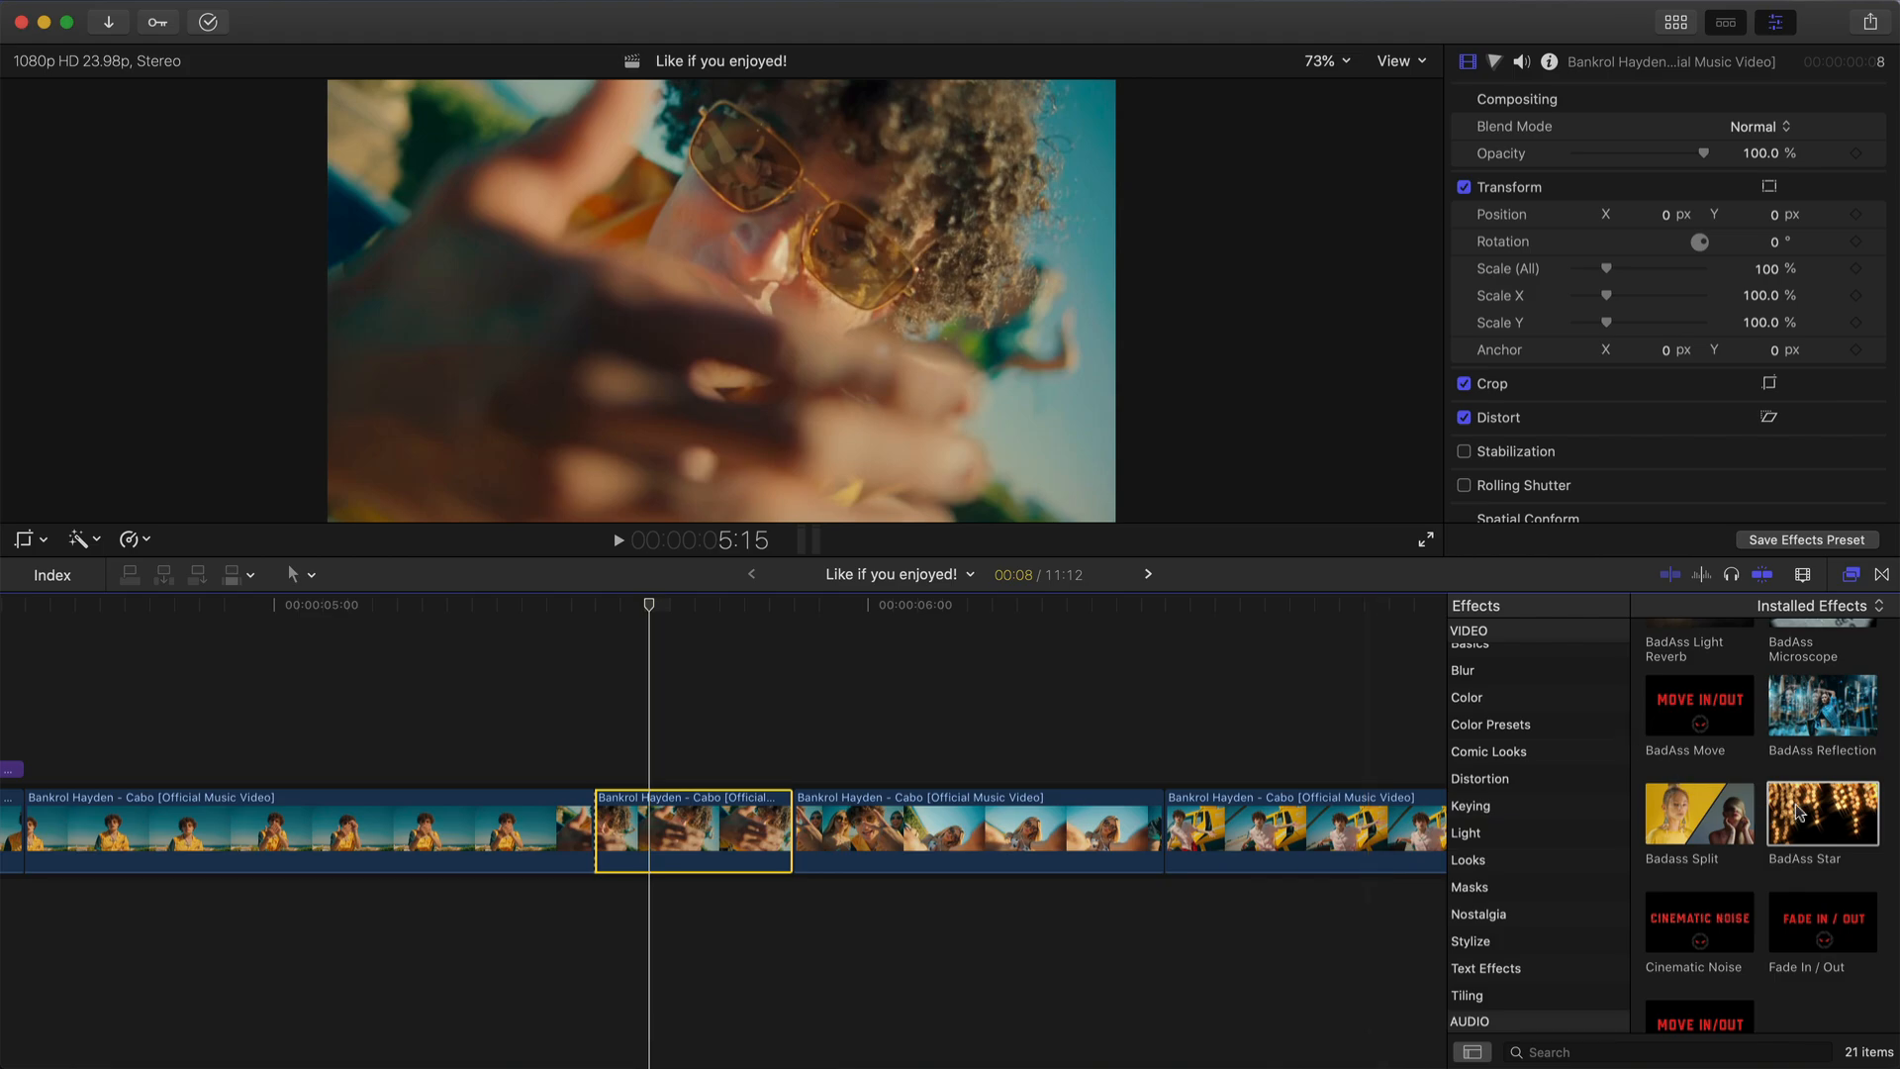
left_click_drag(1796, 826, 682, 826)
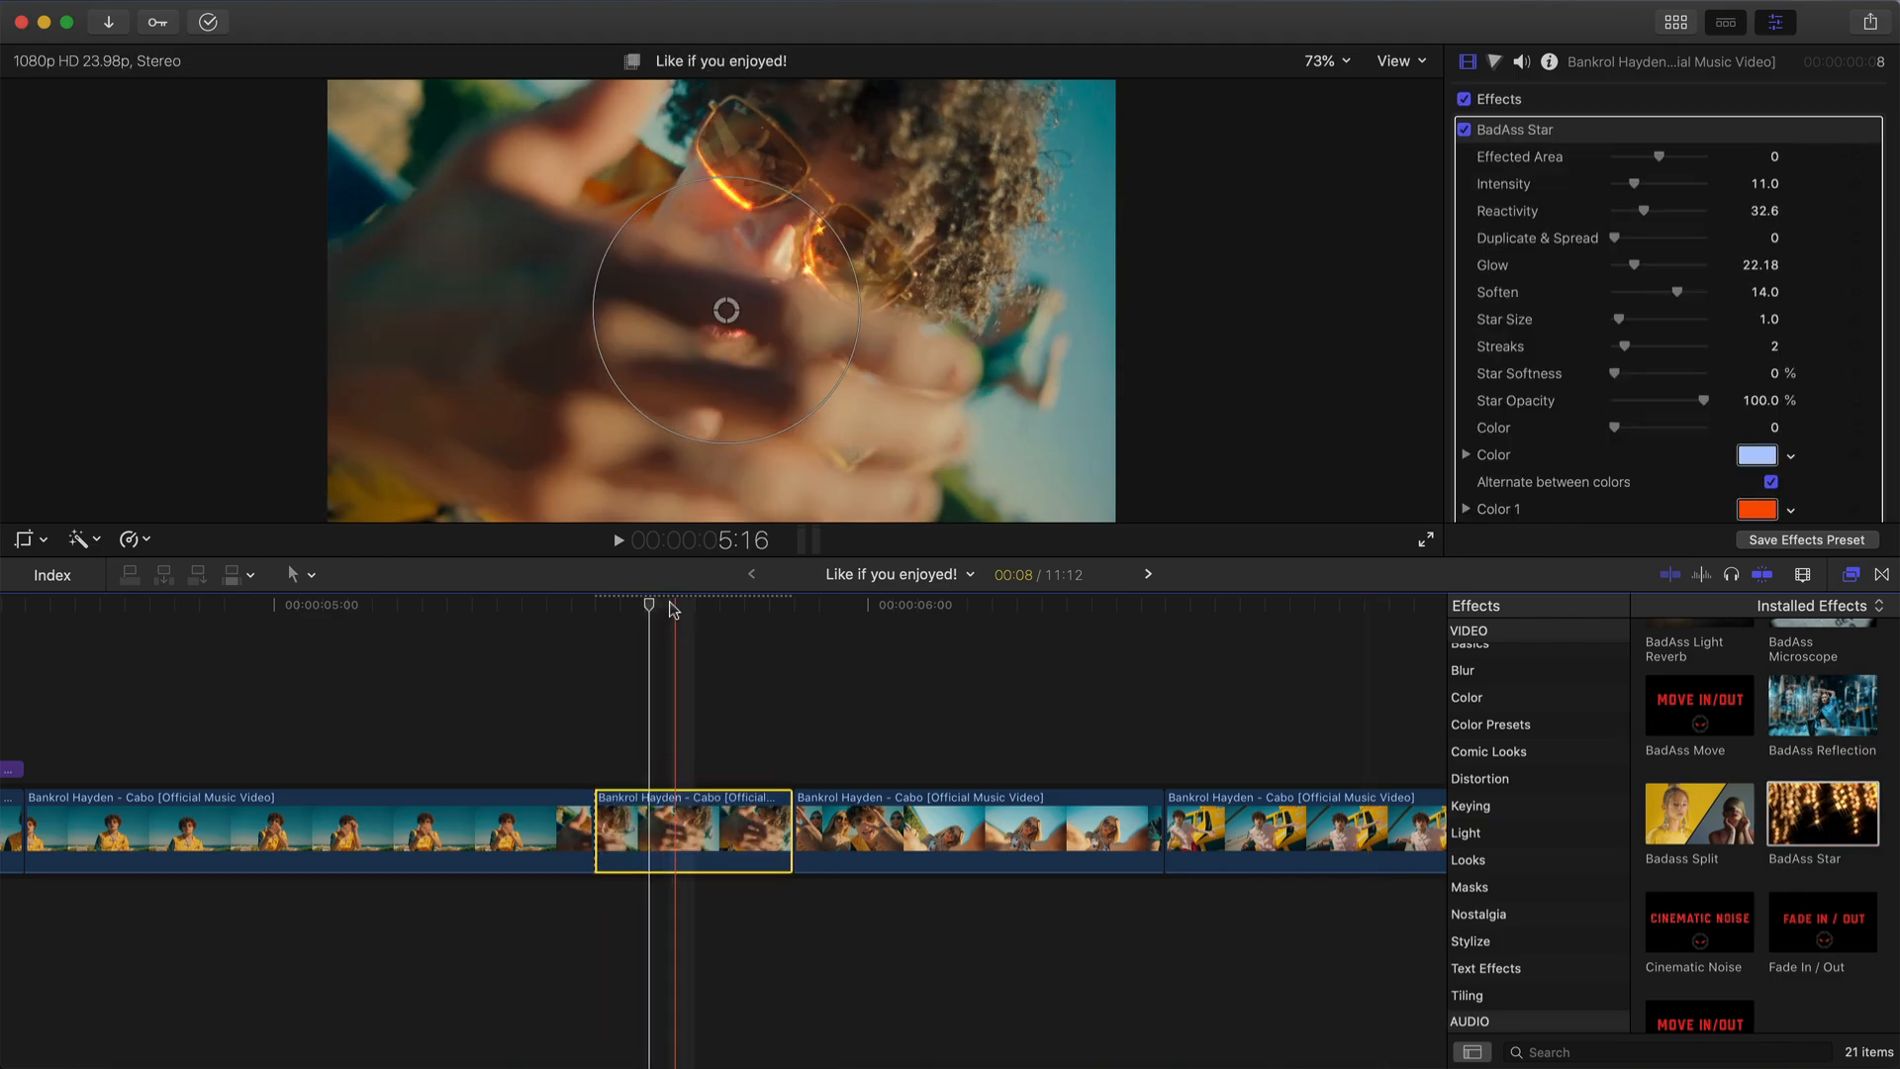
left_click(656, 606)
- Enlarge the BadAss Star area to 1002.4, place it around the sunglasses, and set reactivity 39.14, glow 26.86 and soften 11
left_click_drag(839, 396, 952, 320)
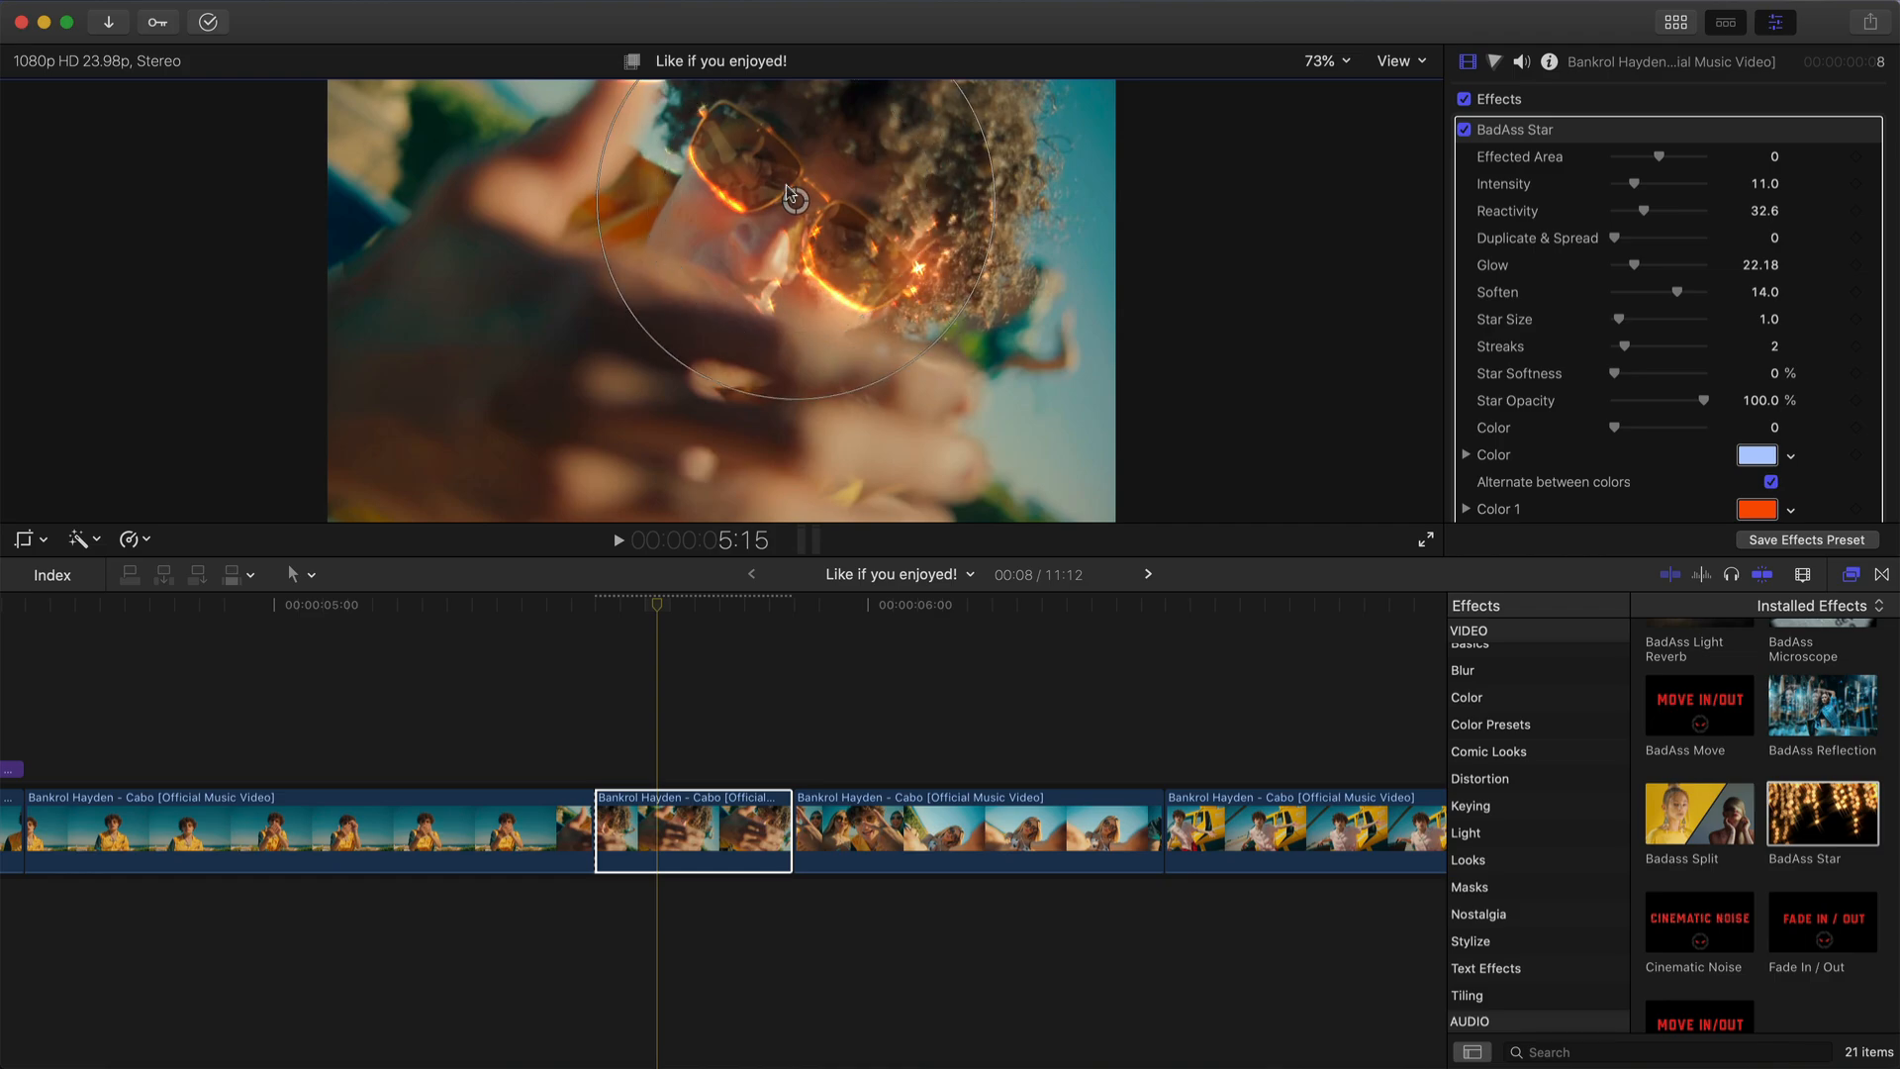
left_click_drag(785, 185, 697, 94)
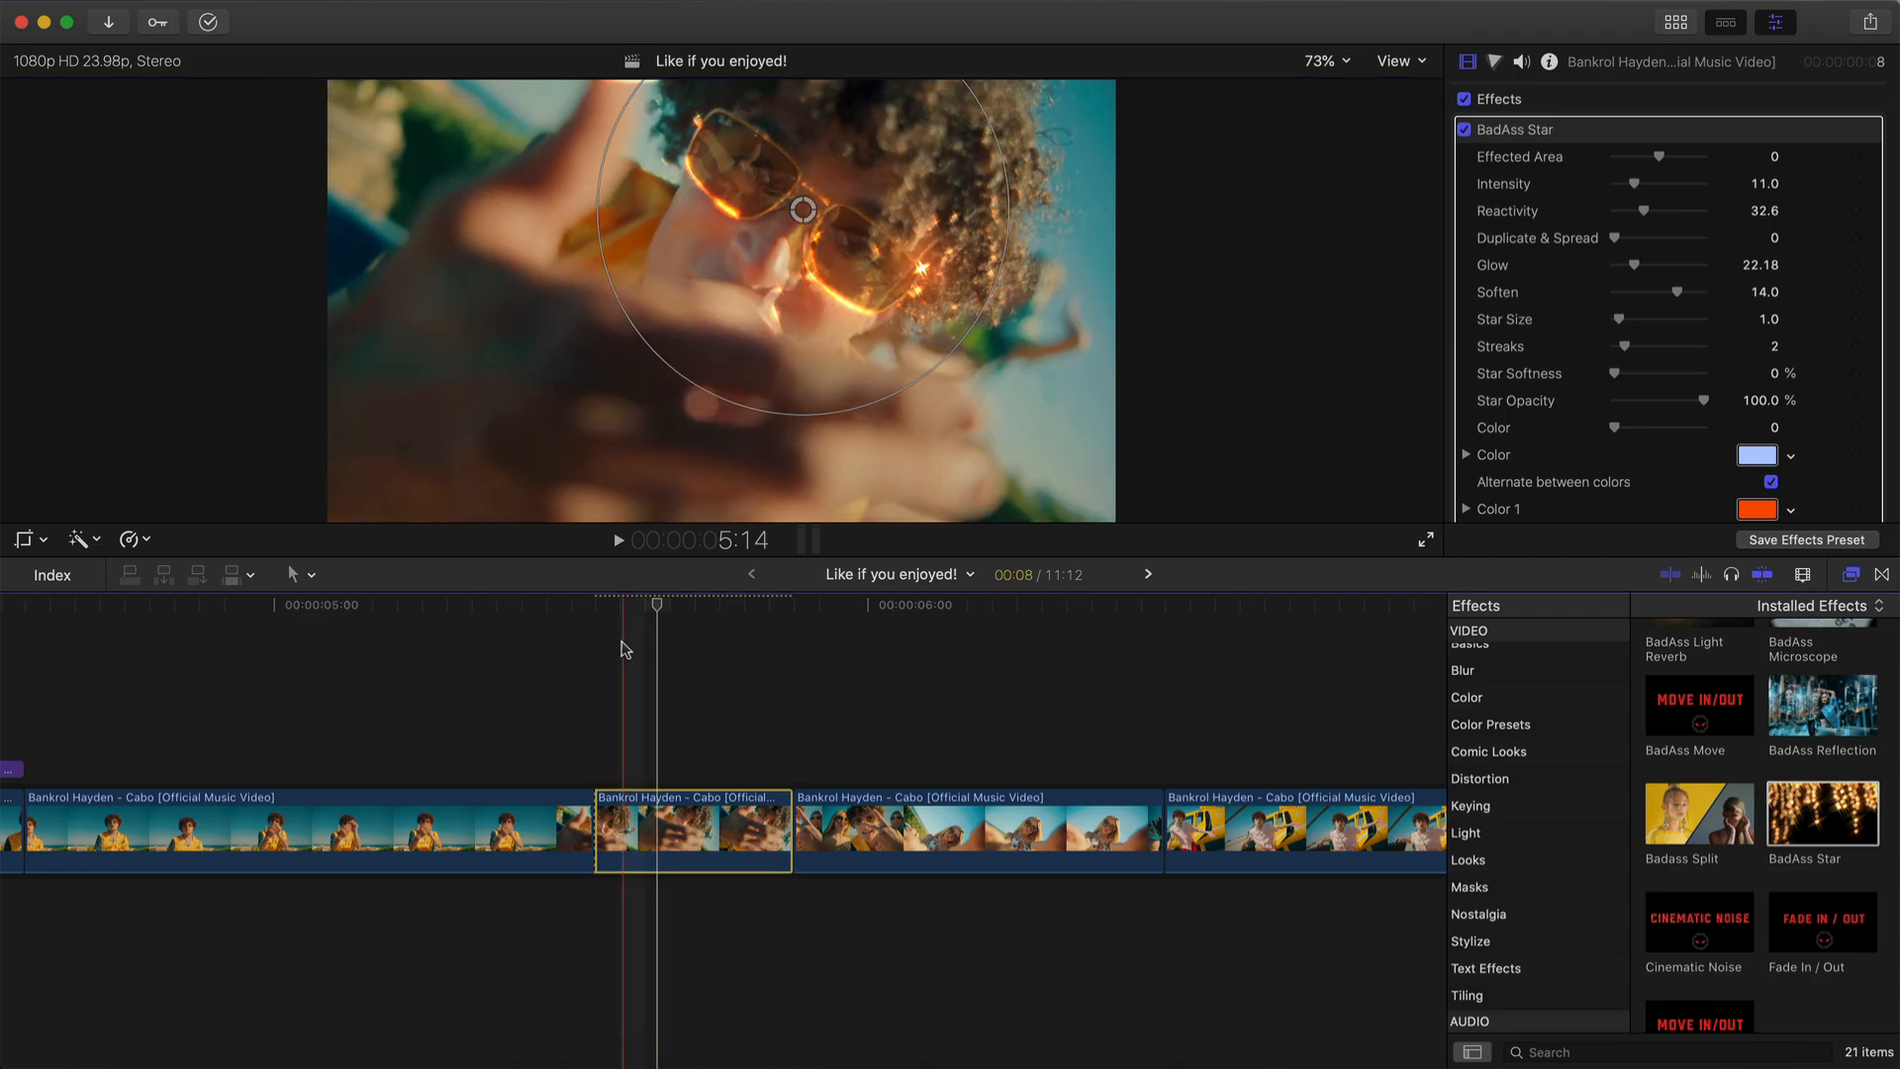
left_click(596, 609)
left_click_drag(1660, 151, 1667, 160)
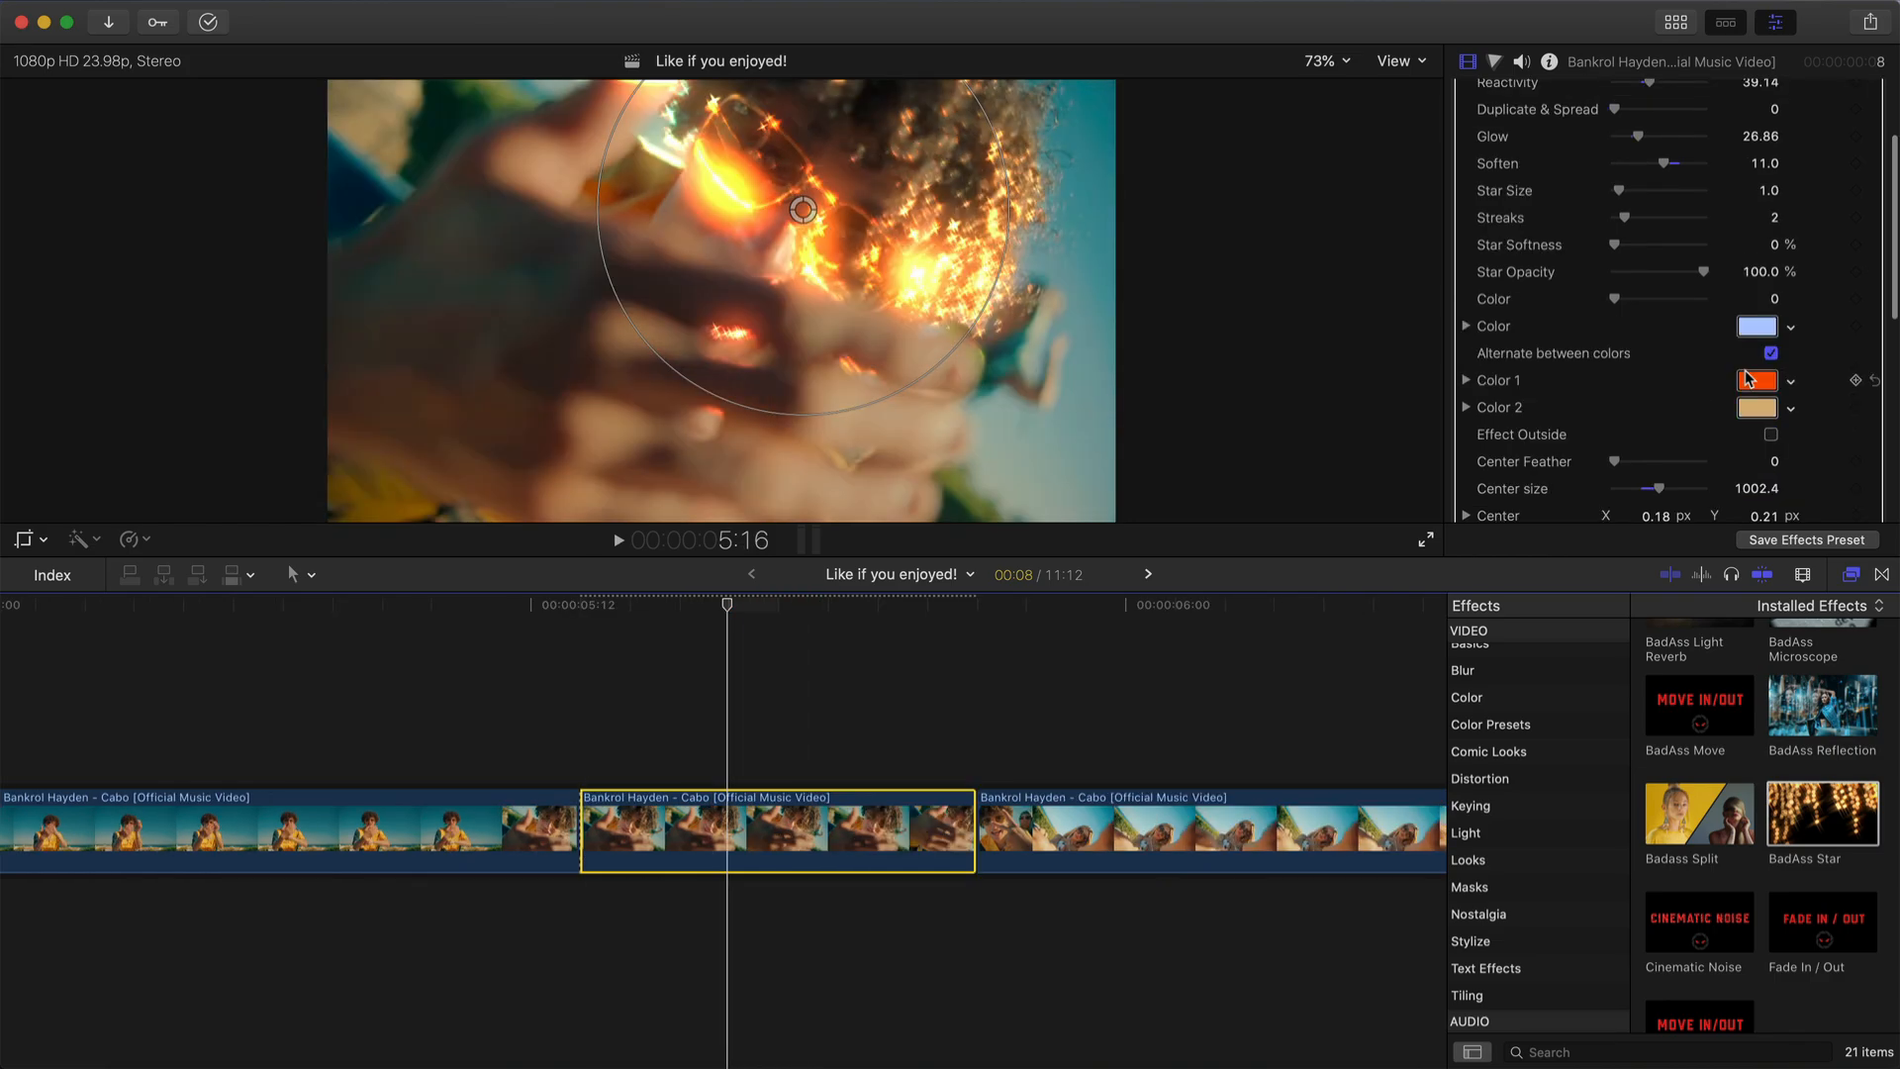
- Change Color 1 of the BadAss Star effect to red and try blue and other hues for Color 2
left_click(1747, 380)
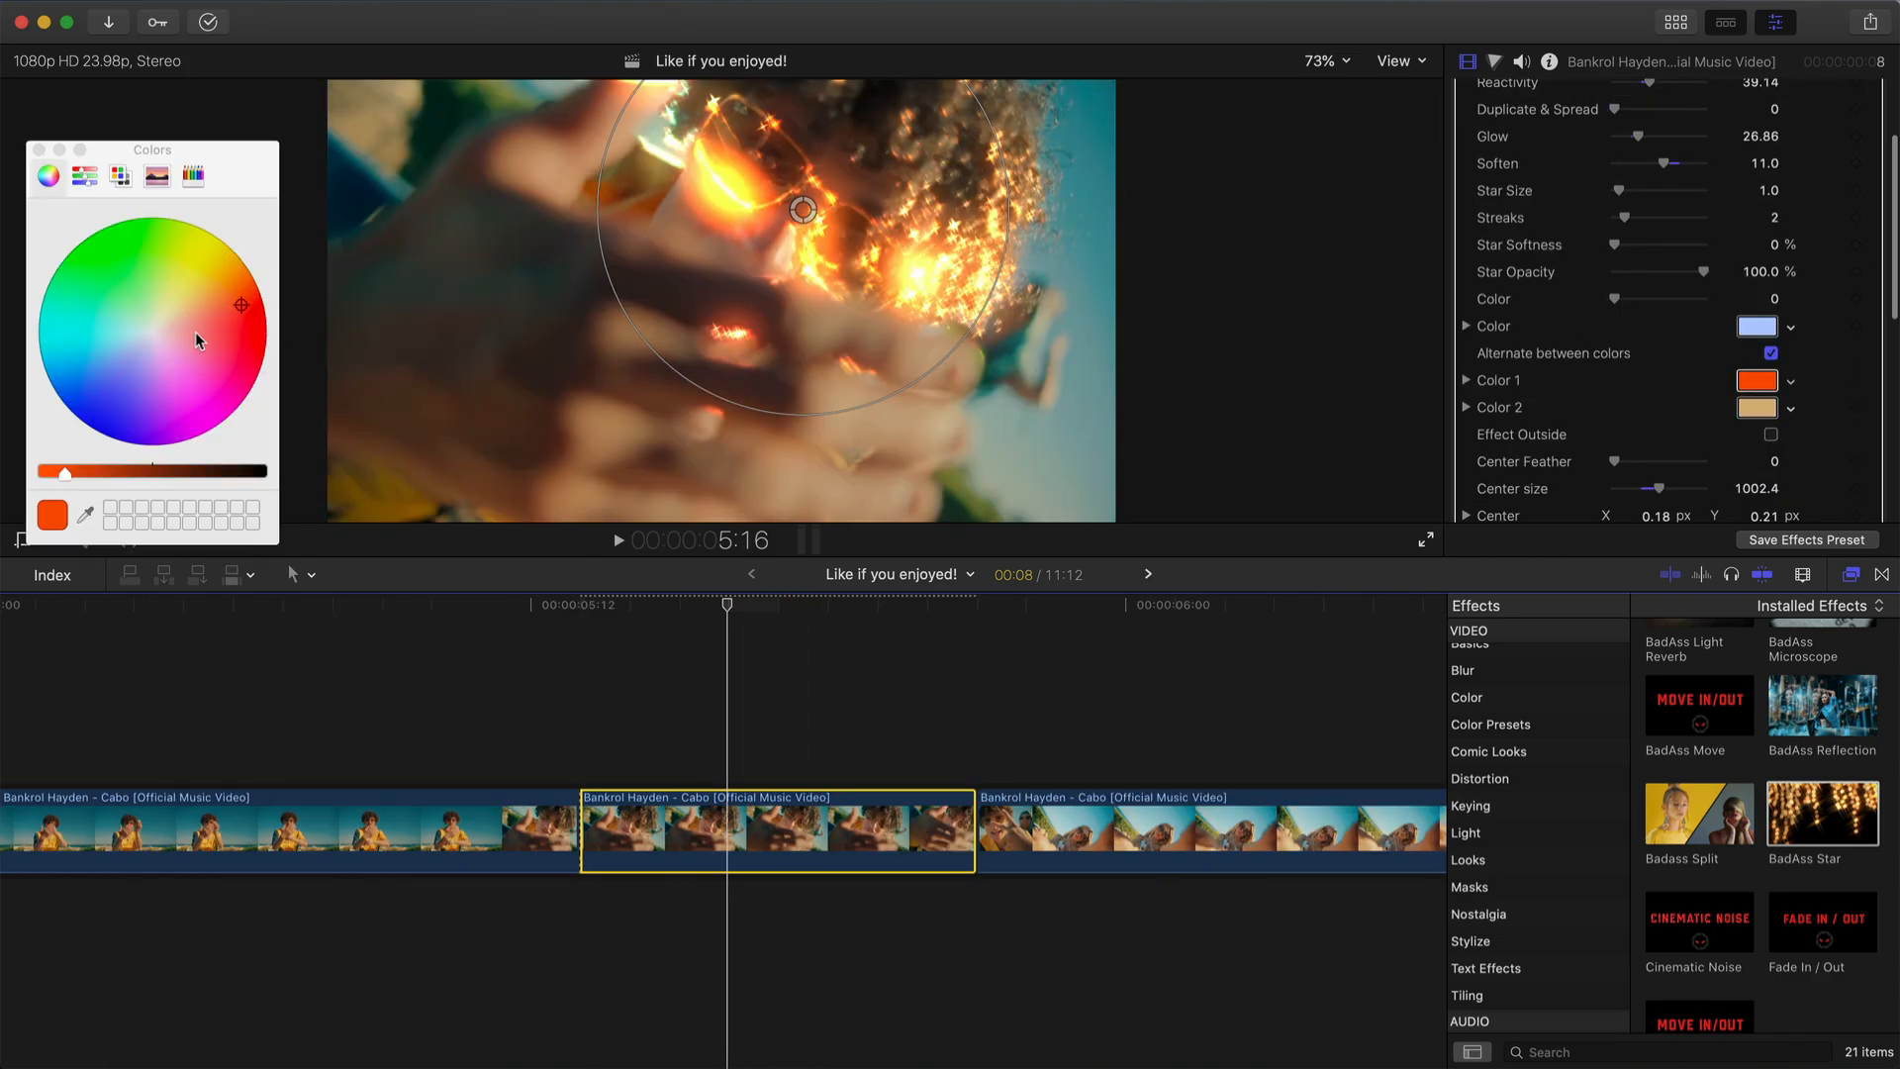
left_click(175, 219)
mouse_move(69, 308)
left_mouse_down()
mouse_move(92, 389)
mouse_move(50, 306)
left_mouse_up()
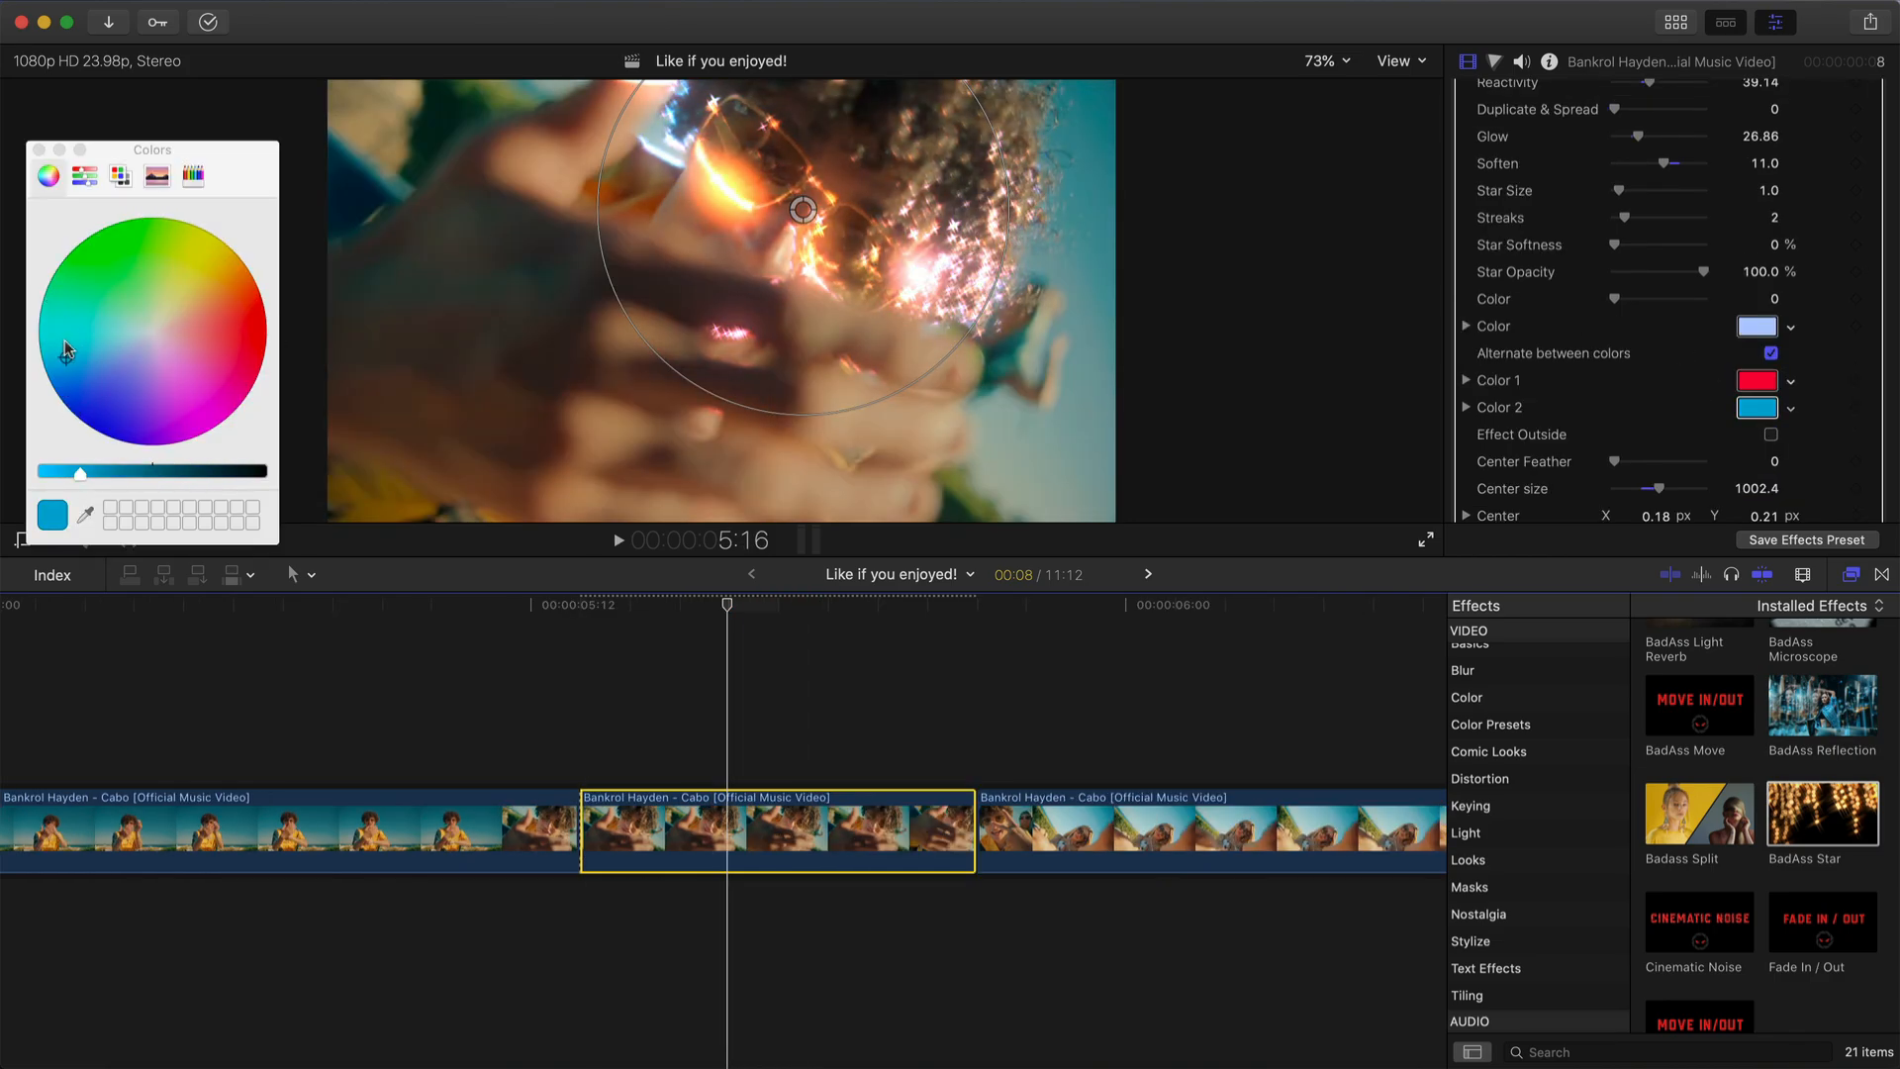
left_click_drag(64, 352, 174, 245)
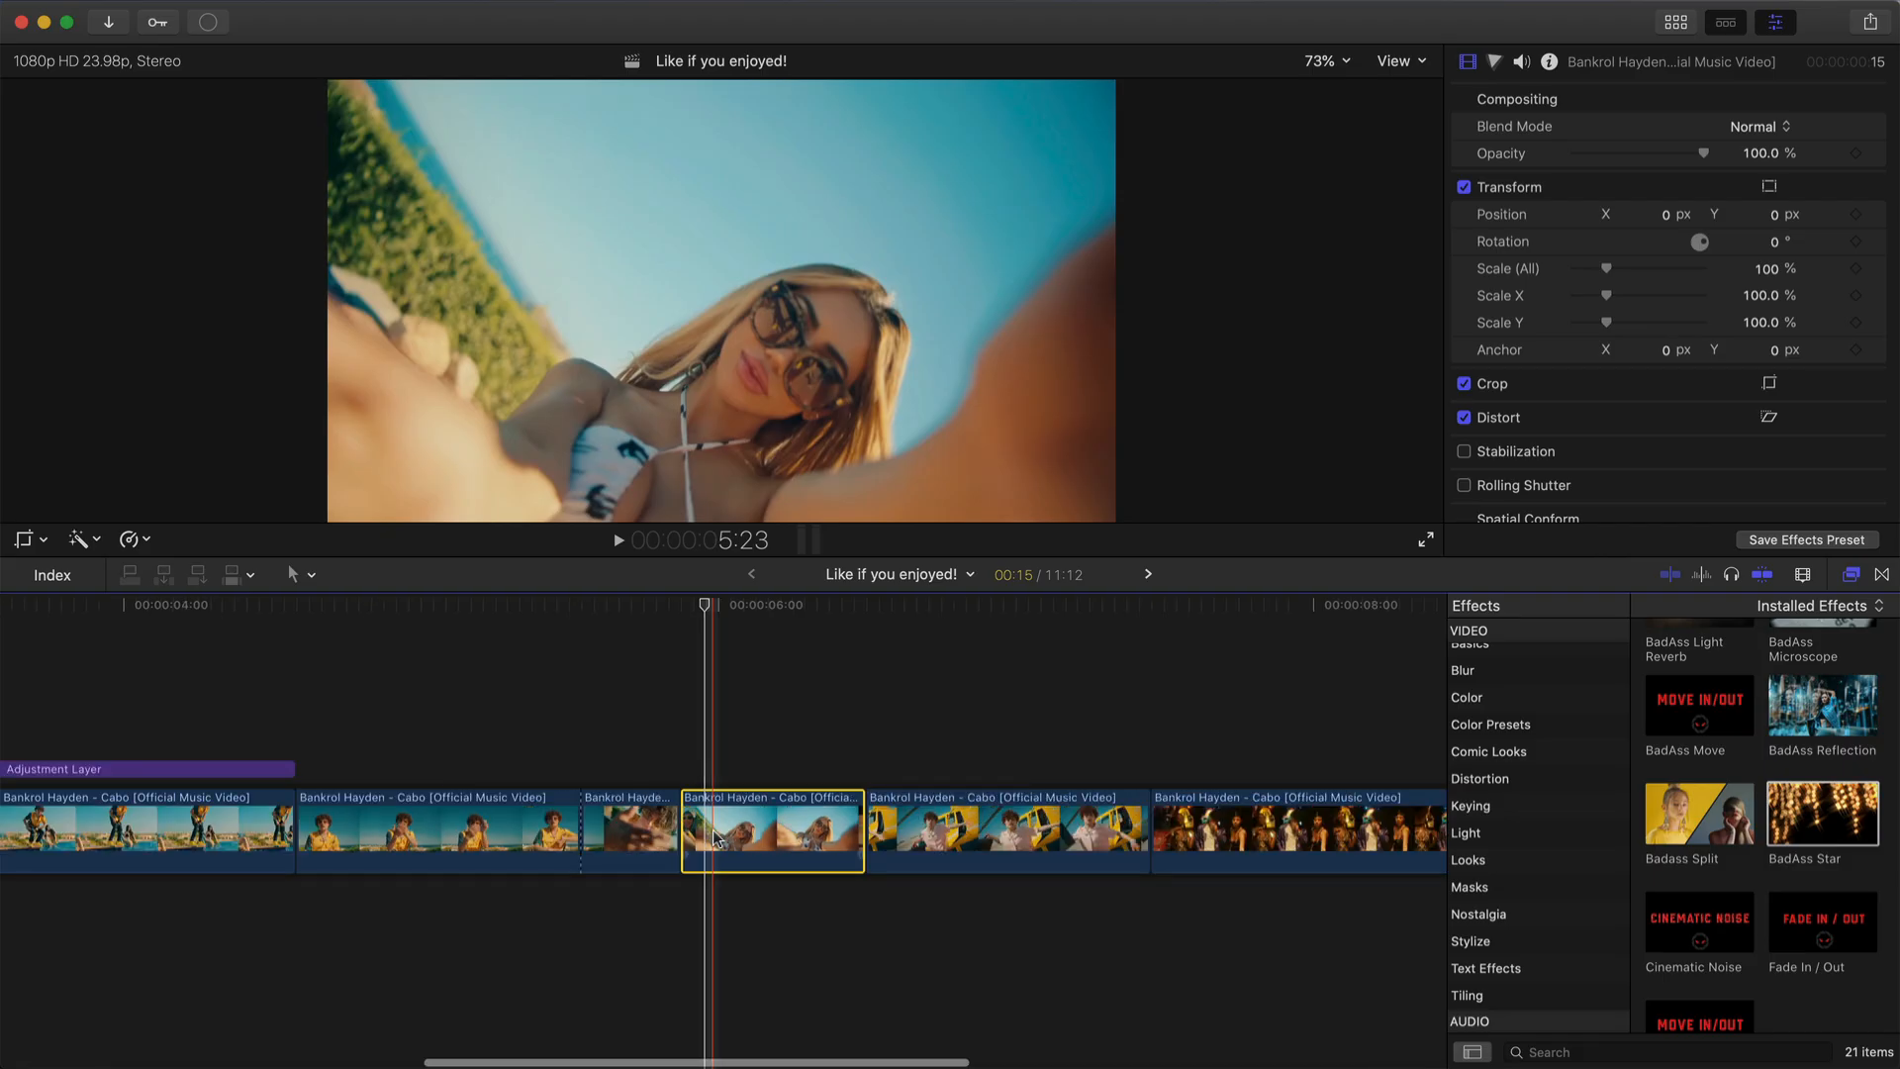
- Try the Move By Custom Speed effect directly on the woman's selfie clip
scroll(716, 839, "left", 6)
scroll(693, 840, "right", 7)
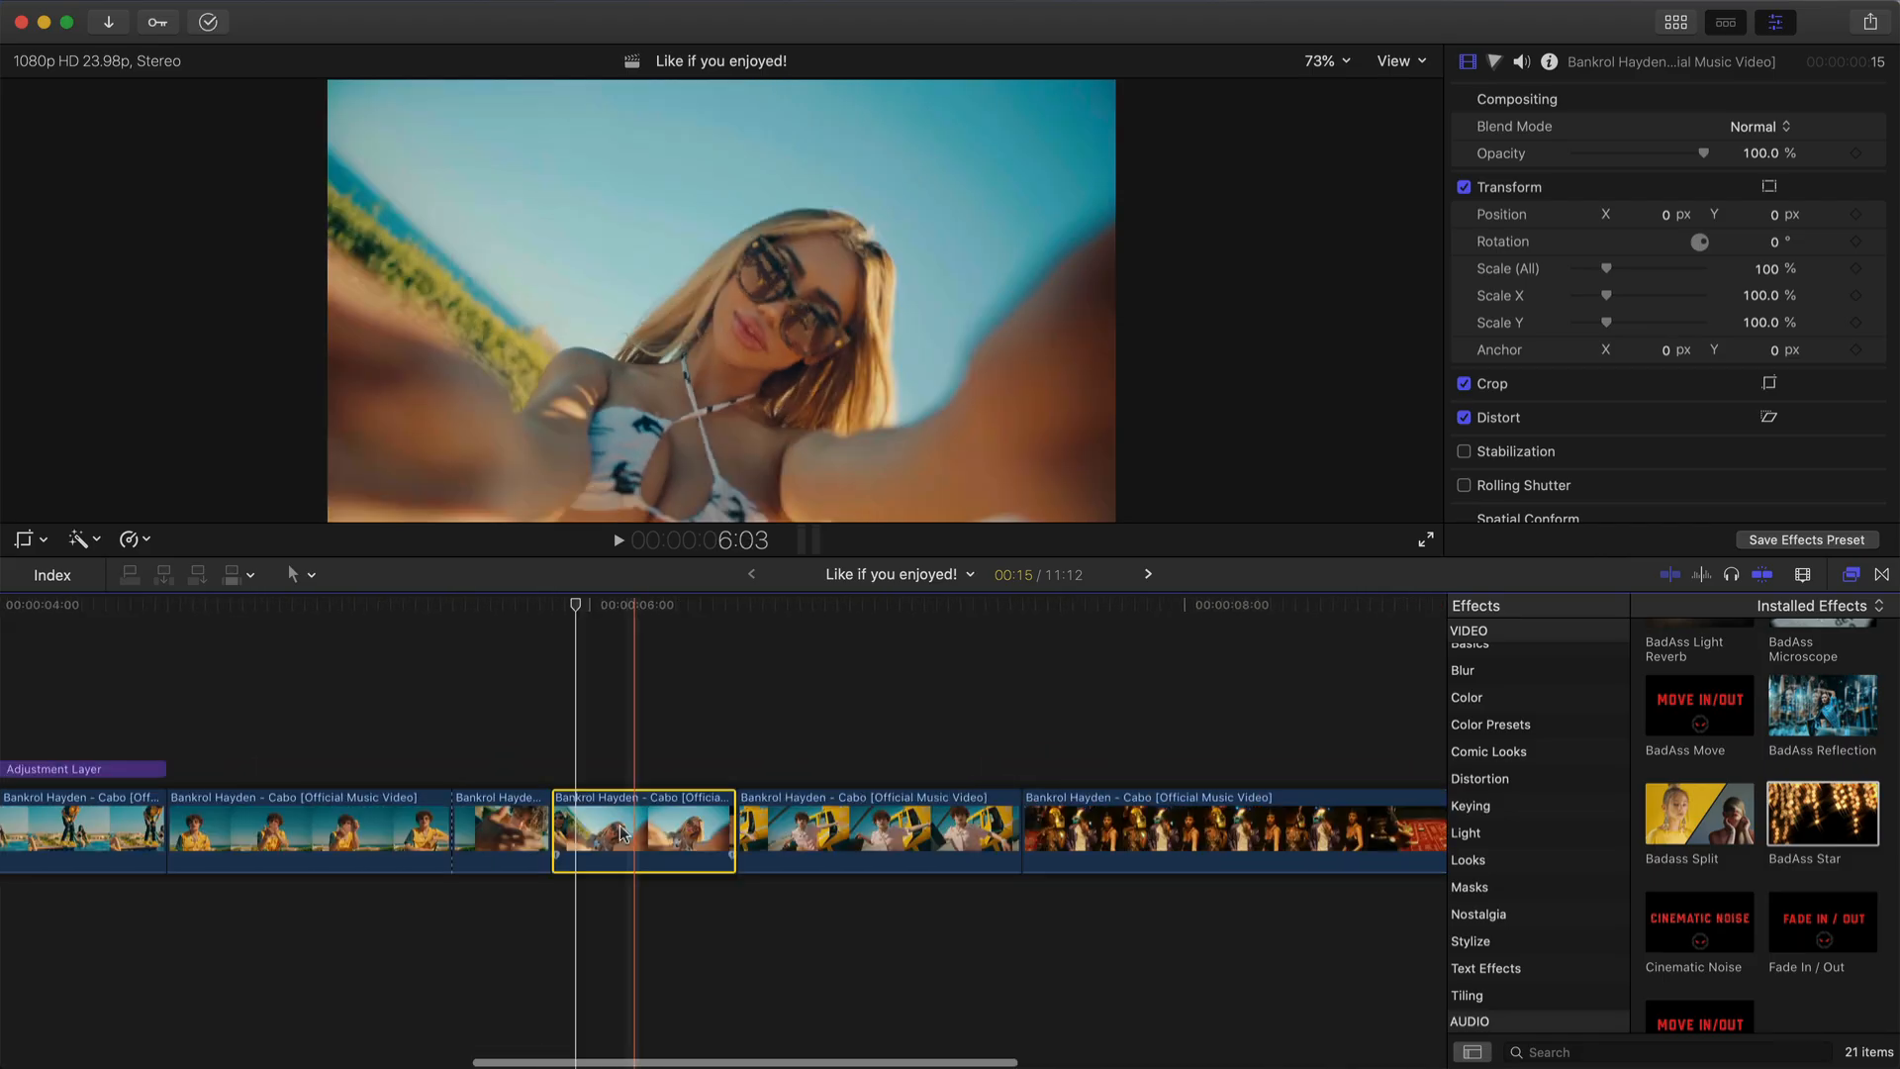
key("super+equal")
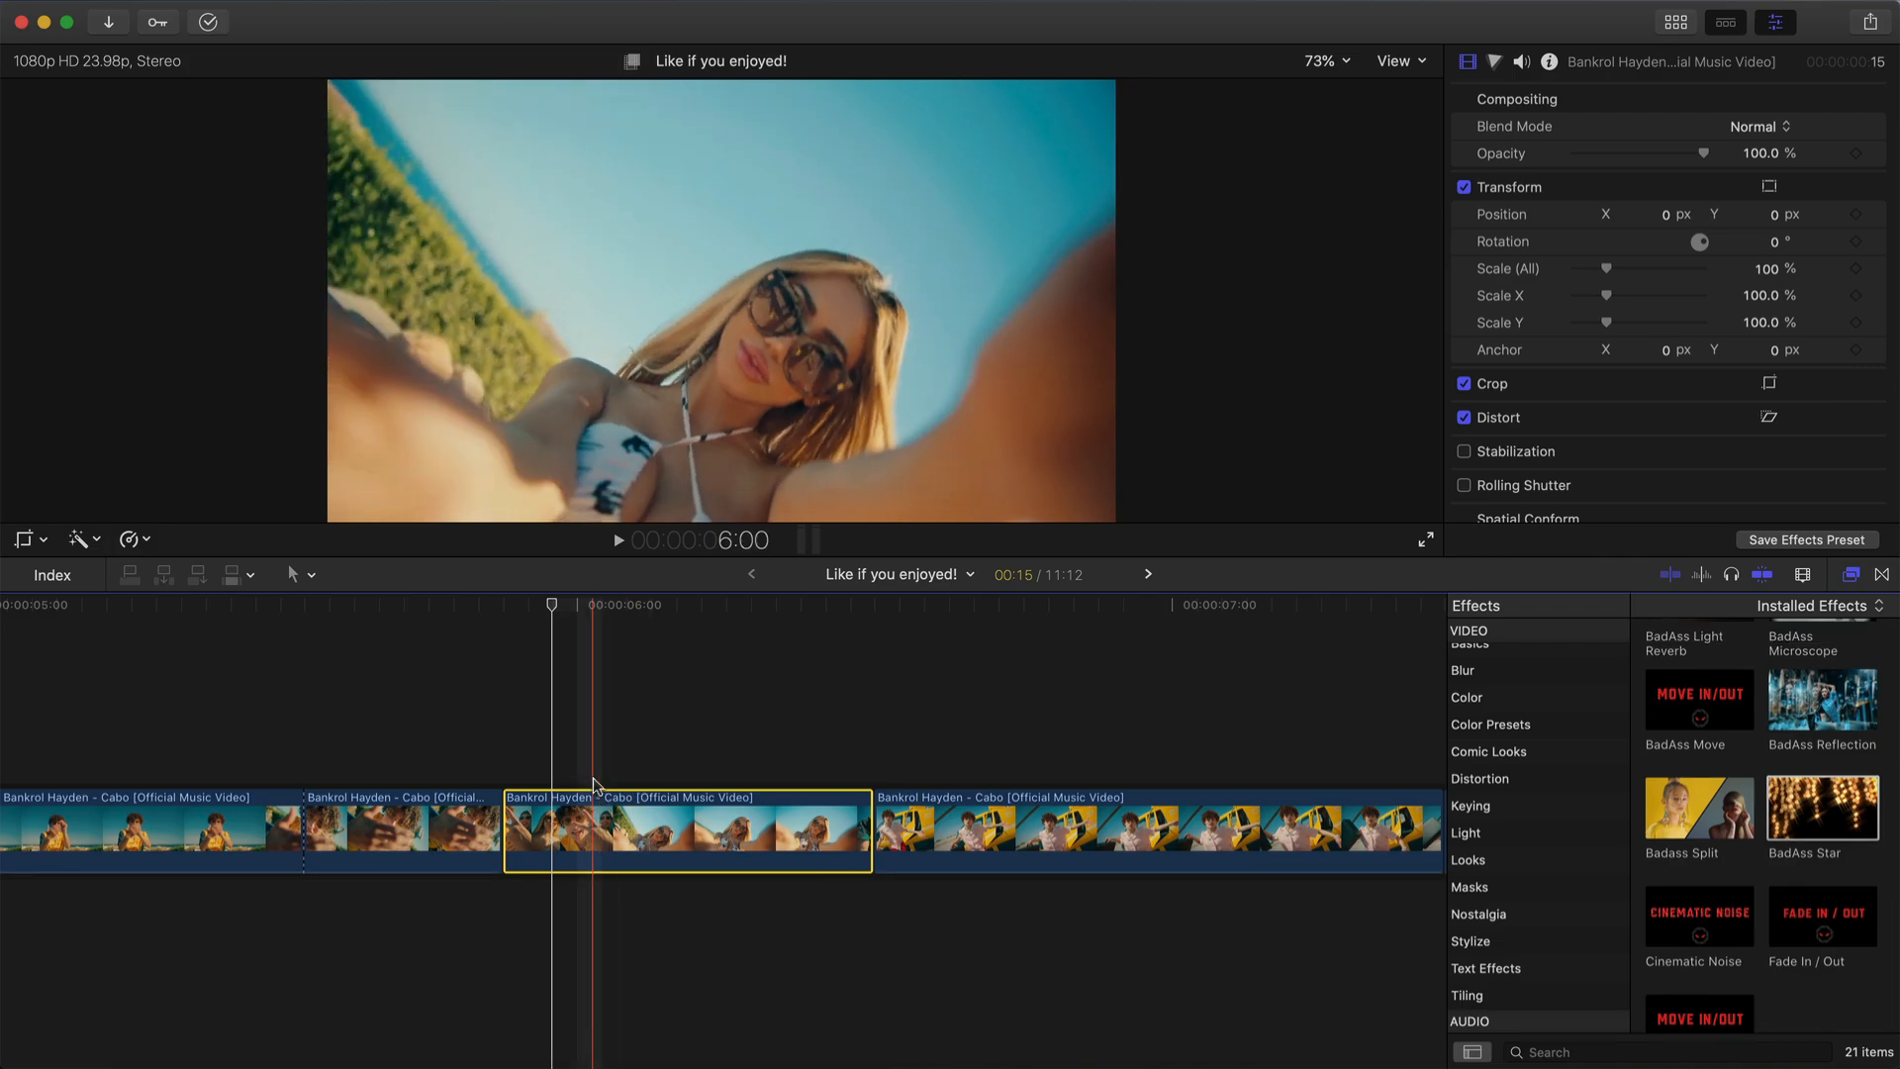
scroll(1696, 768, "down", 2)
scroll(1696, 768, "up", 1)
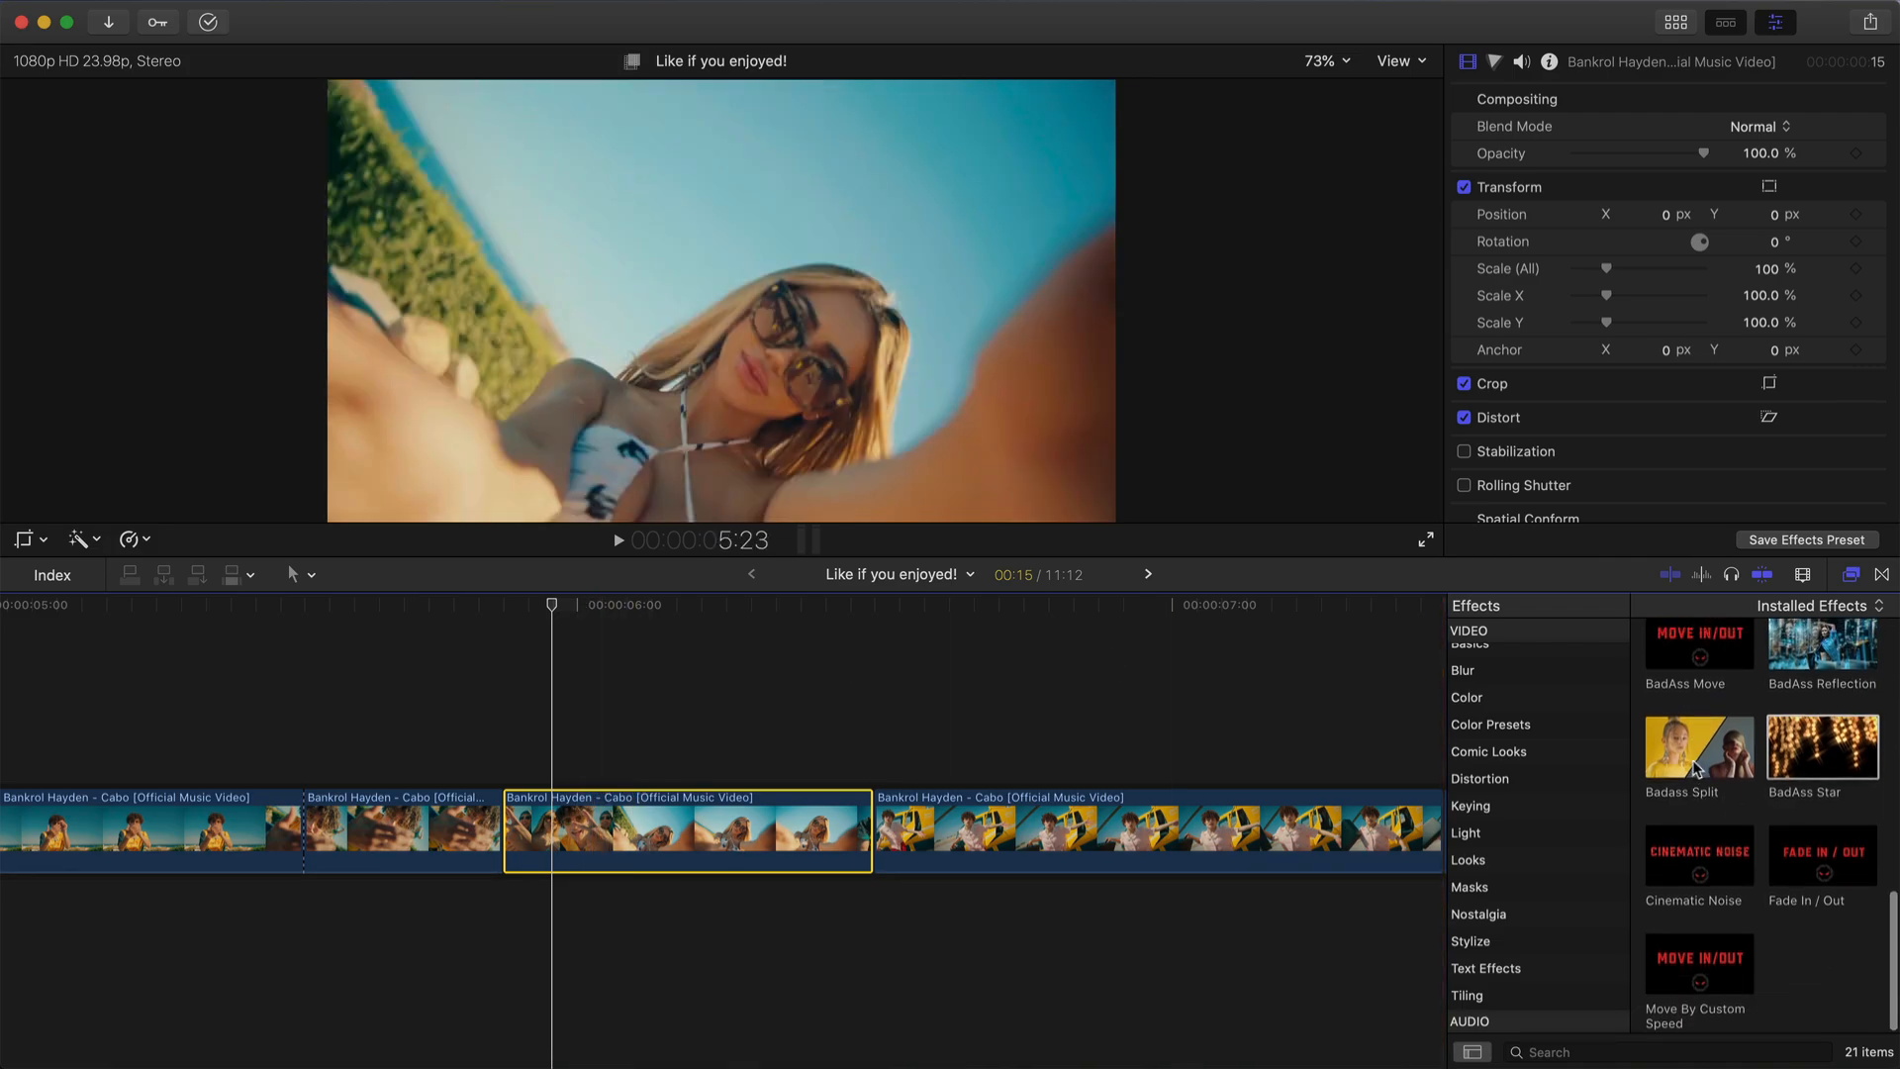
left_click(1724, 977)
left_click_drag(777, 861, 778, 863)
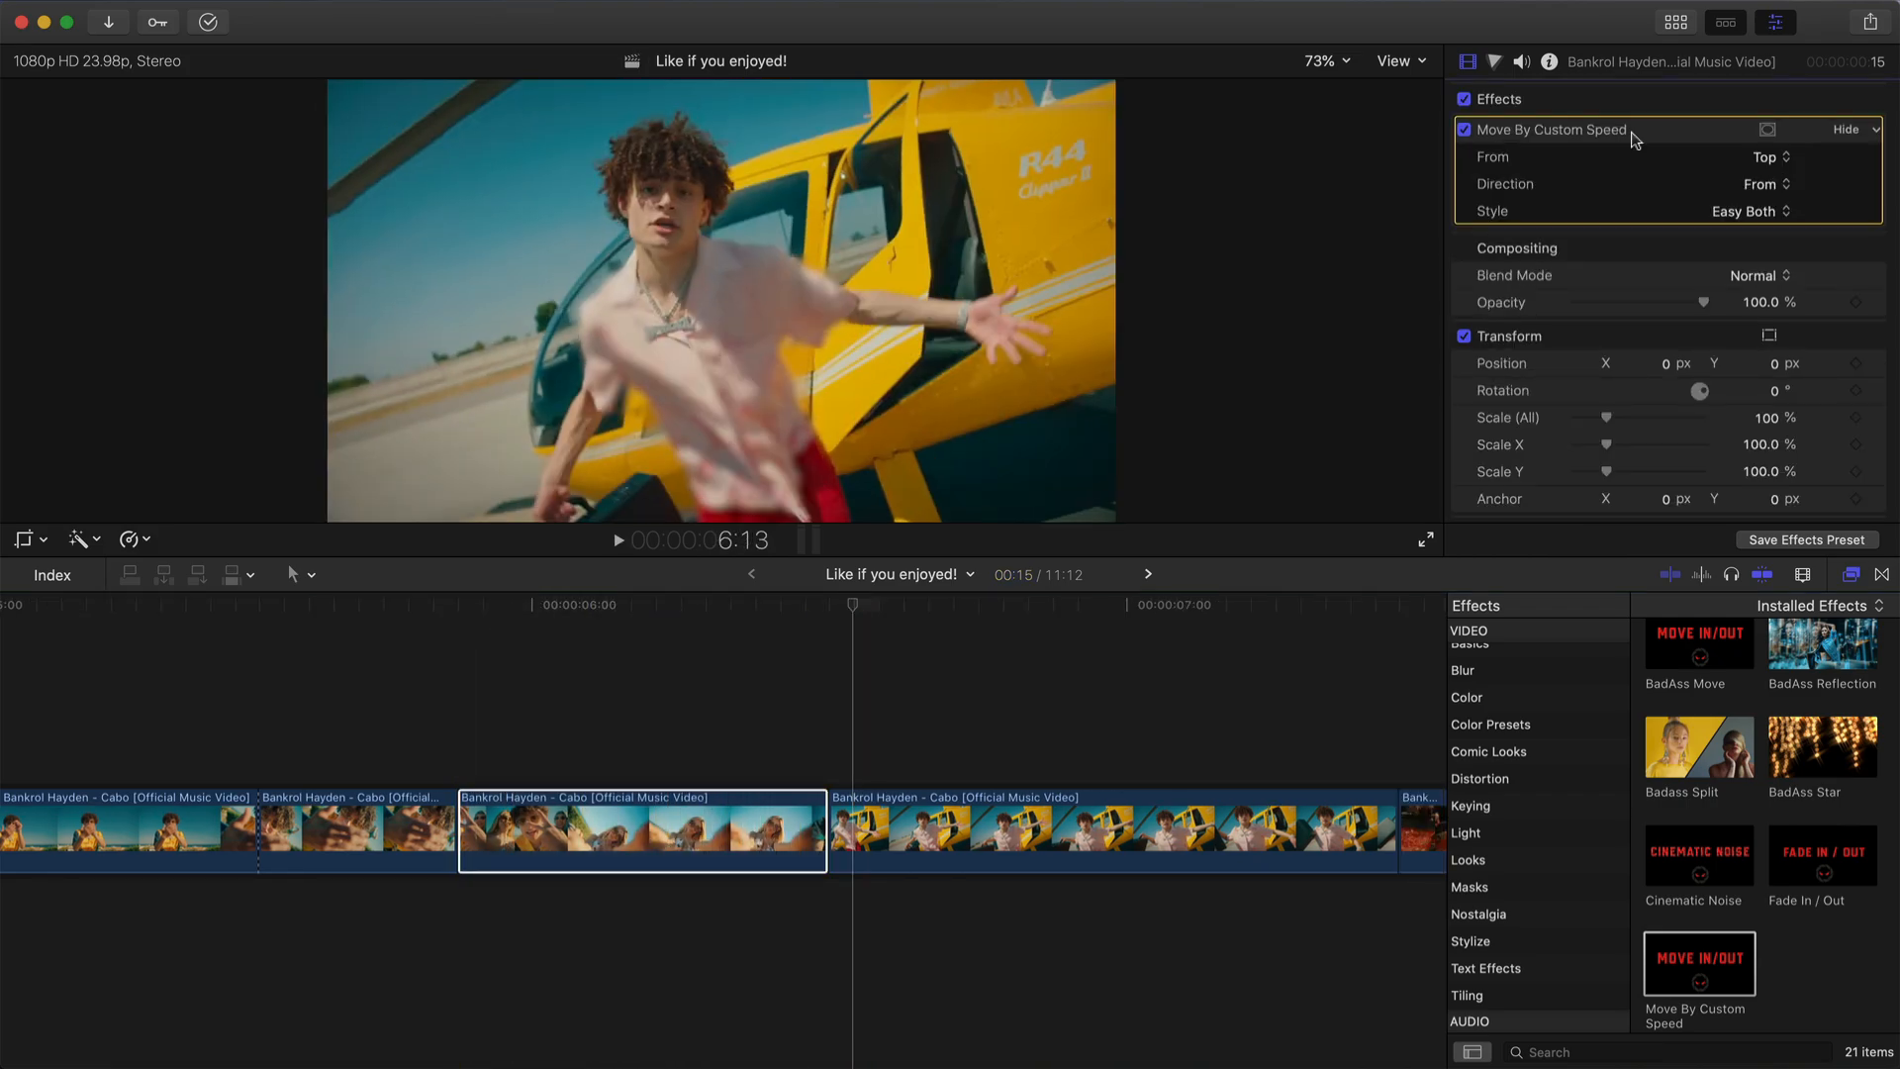
- Add a 7-frame Adjustment Layer from the BadAss titles above the start of the selfie clip
scroll(1635, 140, "down", 3)
left_click(1675, 22)
left_click_drag(272, 158, 471, 750)
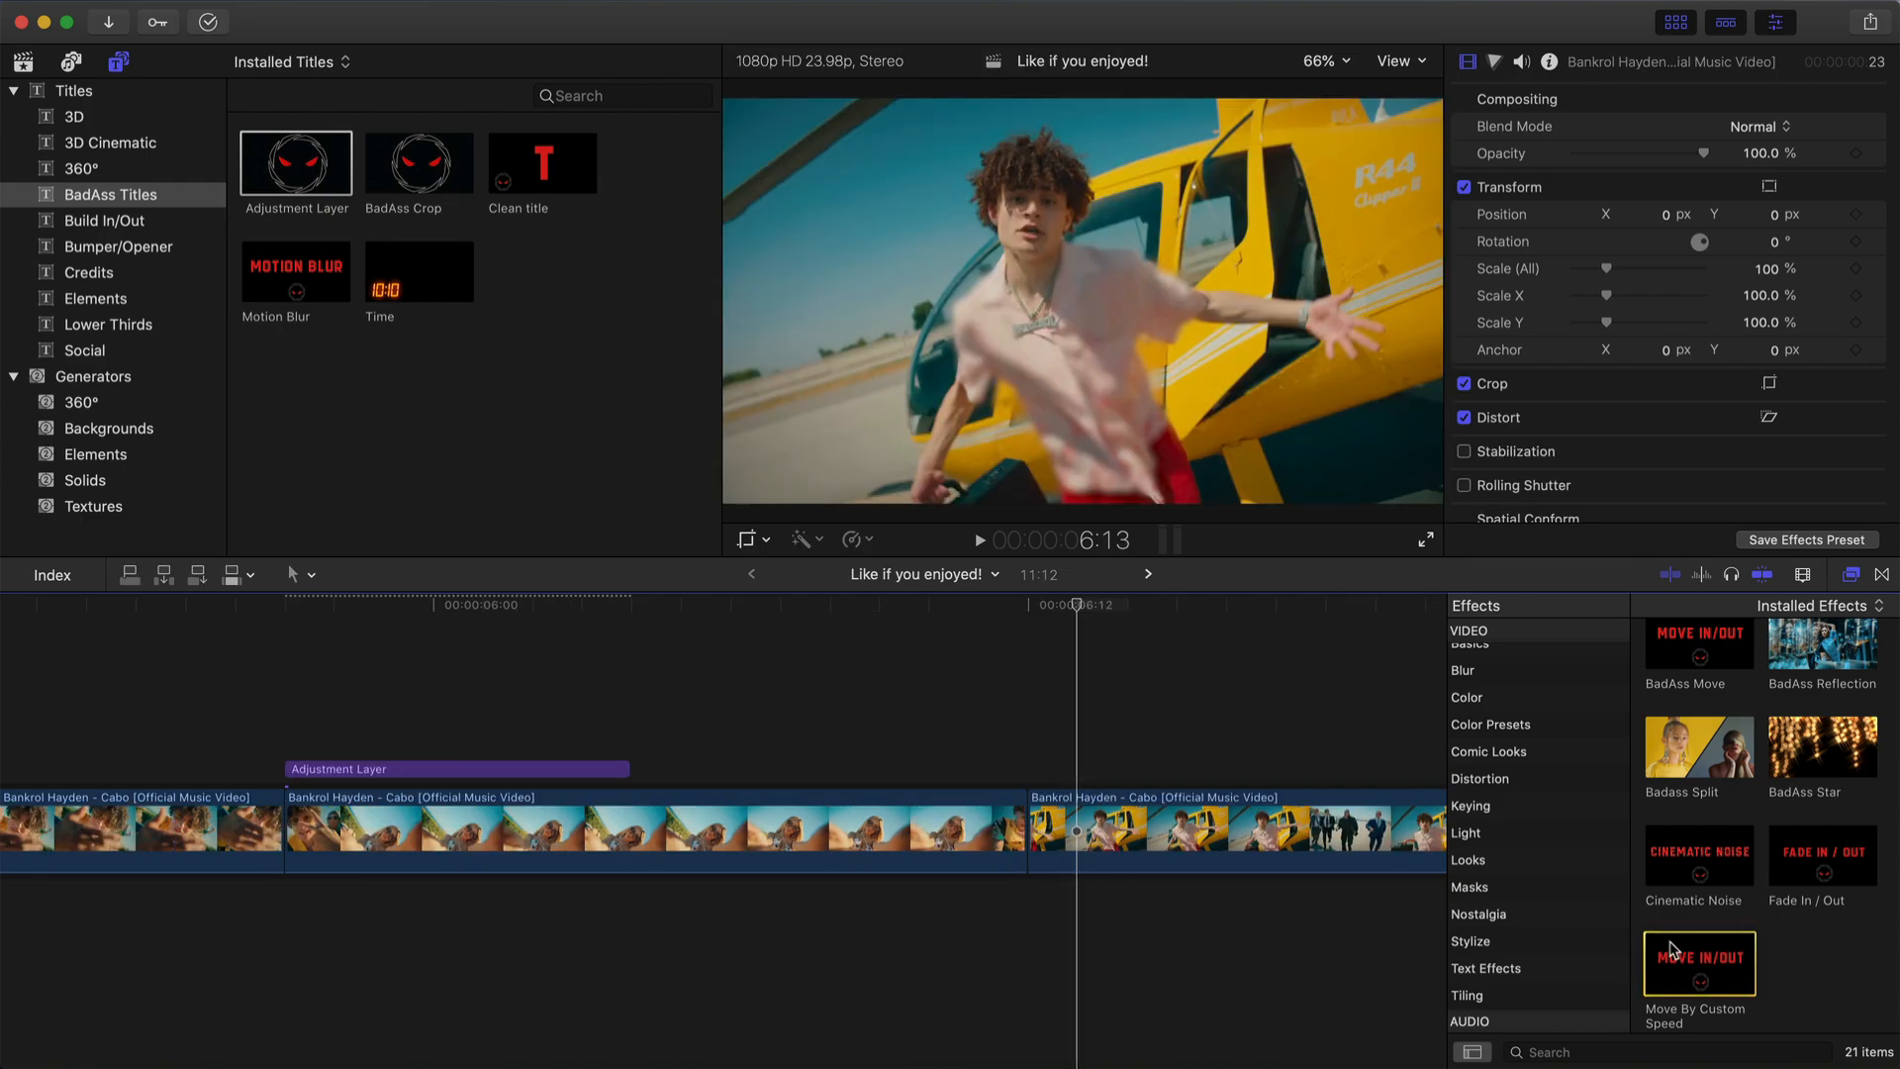
- Apply Move By Custom Speed to the adjustment layer over the selfie clip and preview the move-in several times
left_click(365, 774)
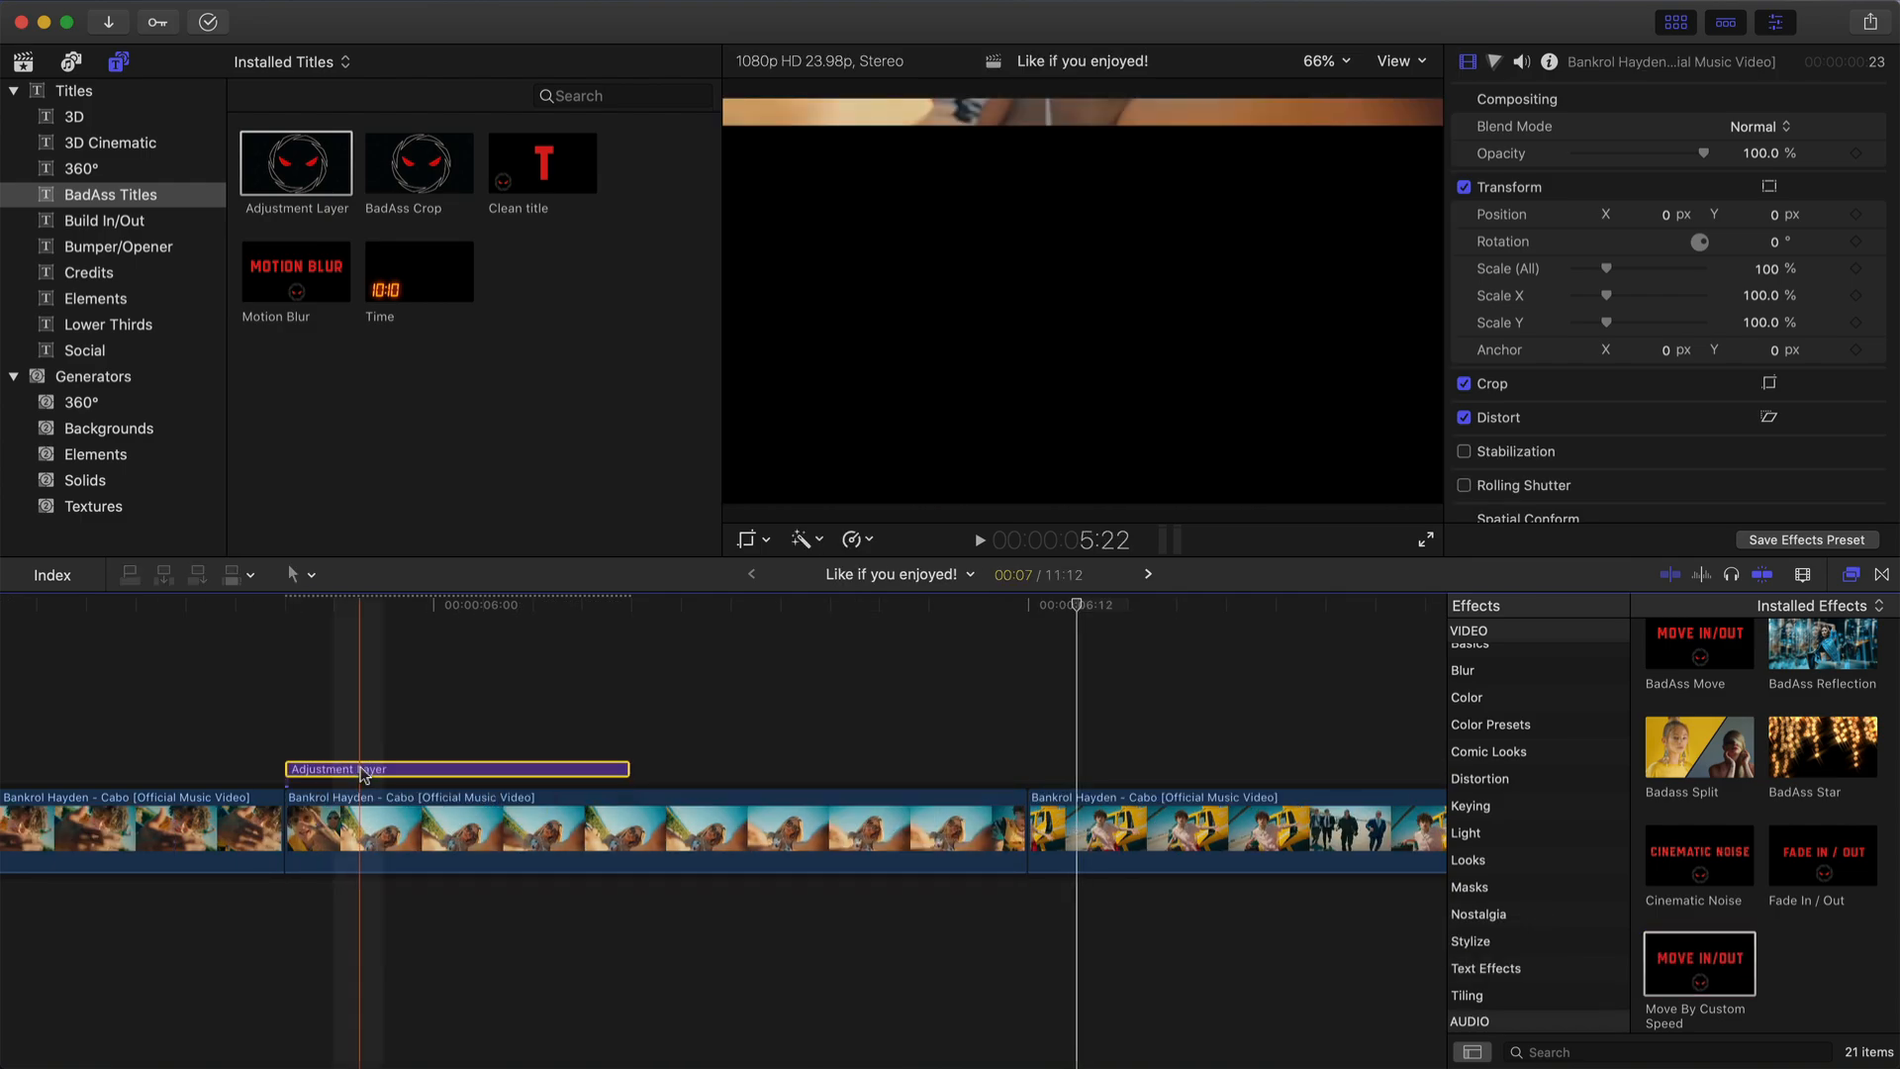
scroll(584, 692, "left", 3)
mouse_move(584, 600)
left_mouse_down()
mouse_move(480, 598)
mouse_move(609, 591)
left_mouse_up()
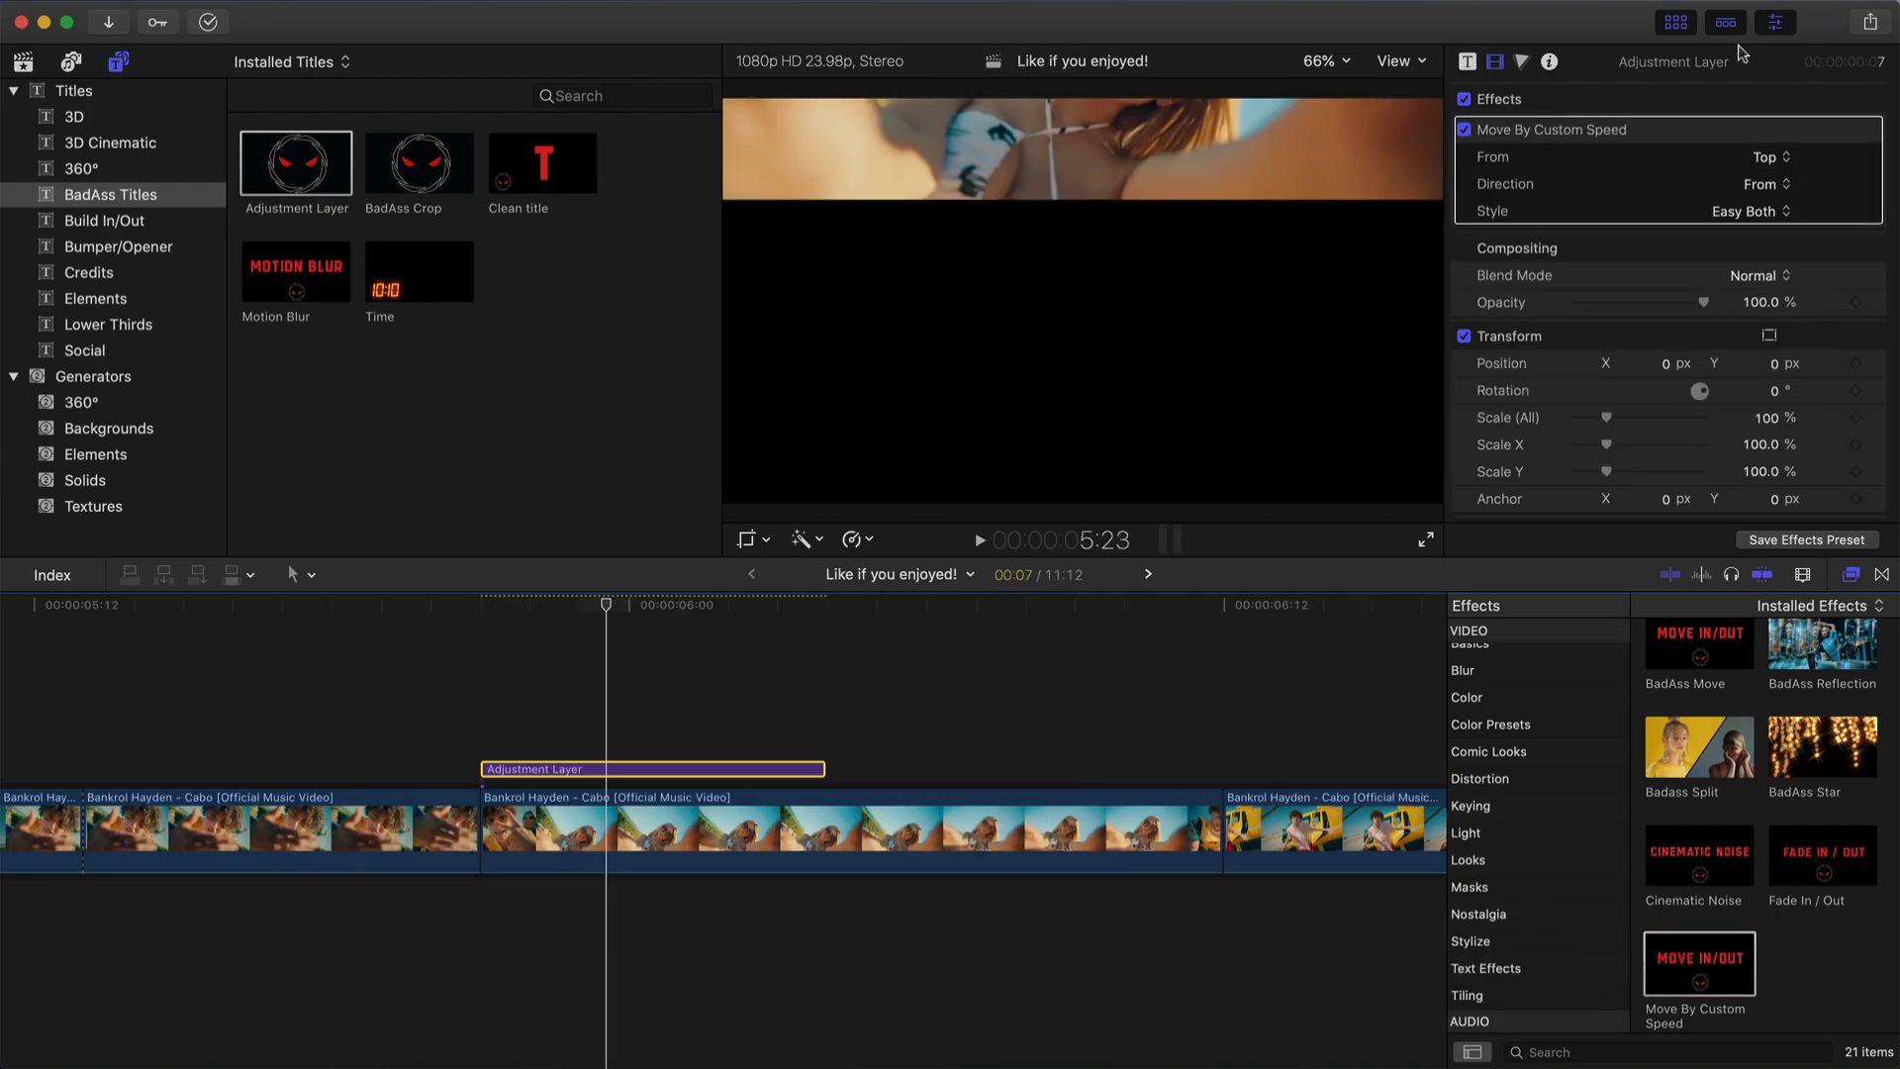
left_click(1680, 23)
key("space")
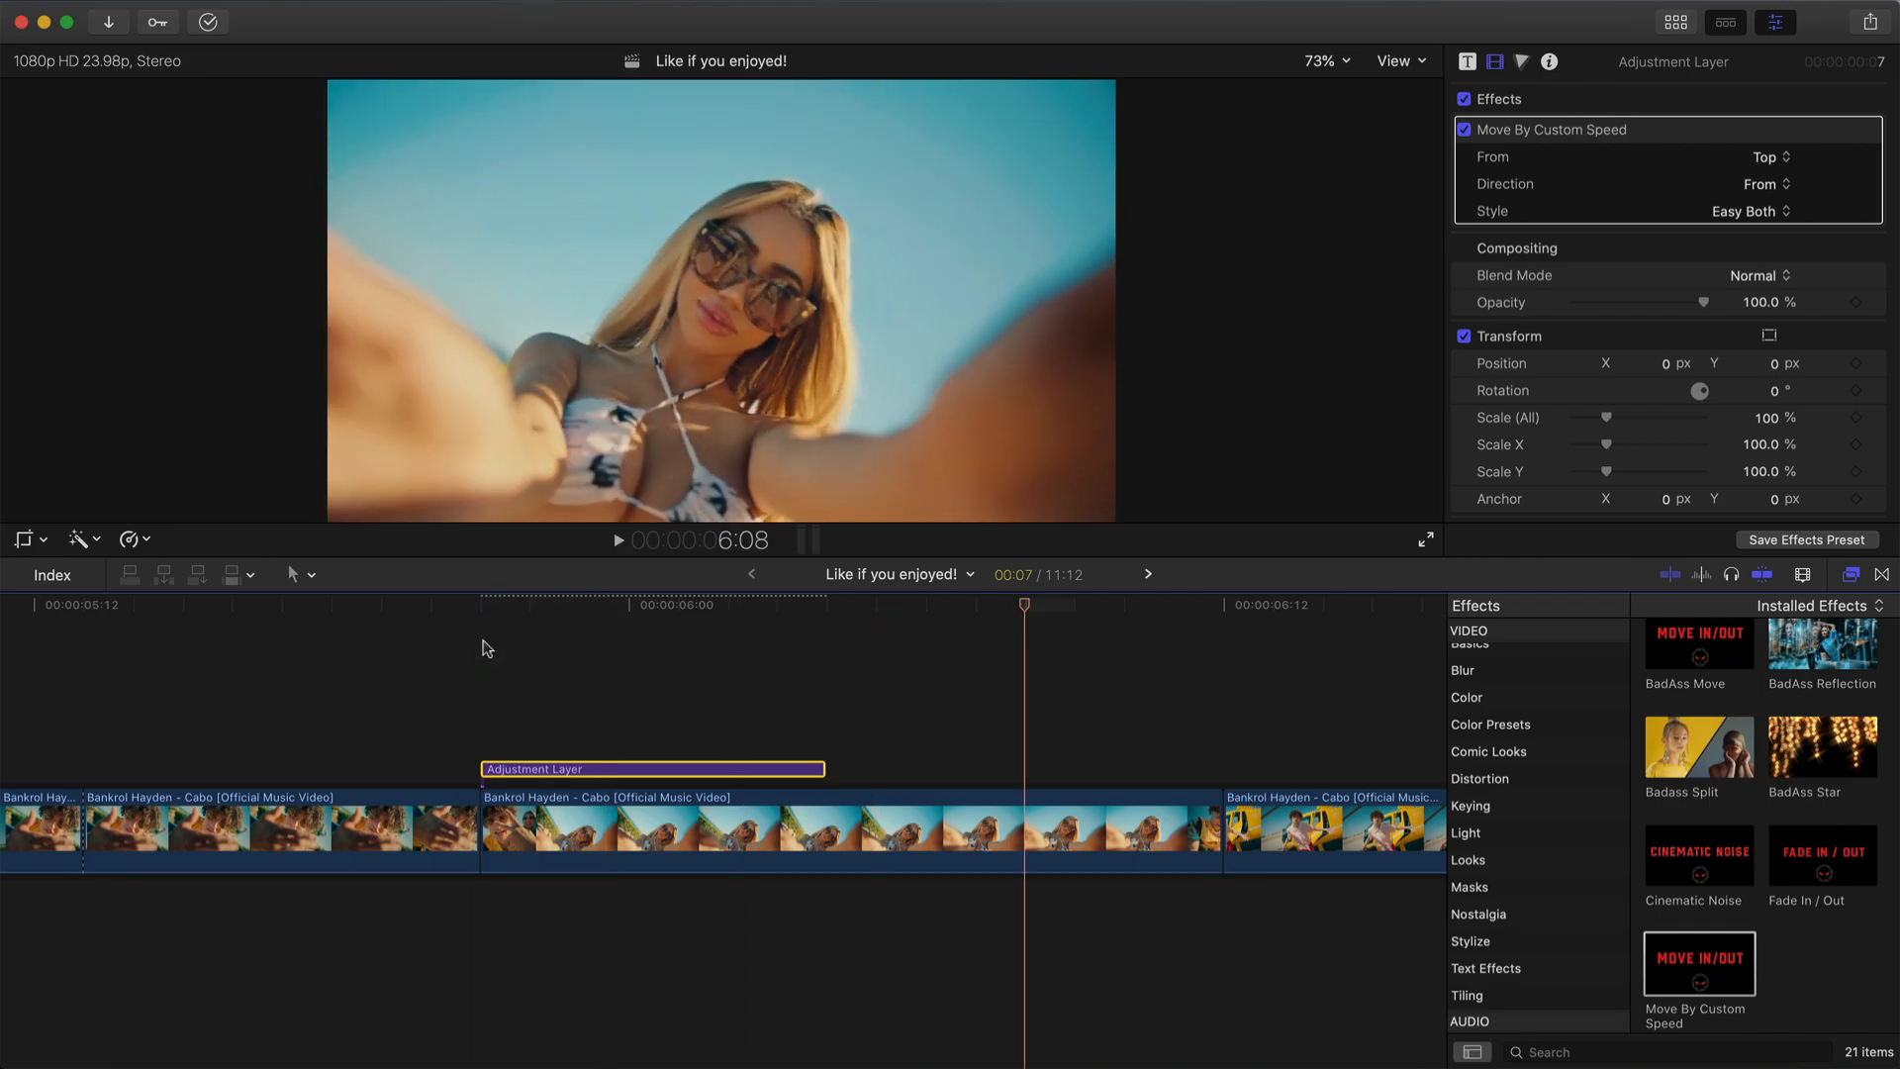
key("space")
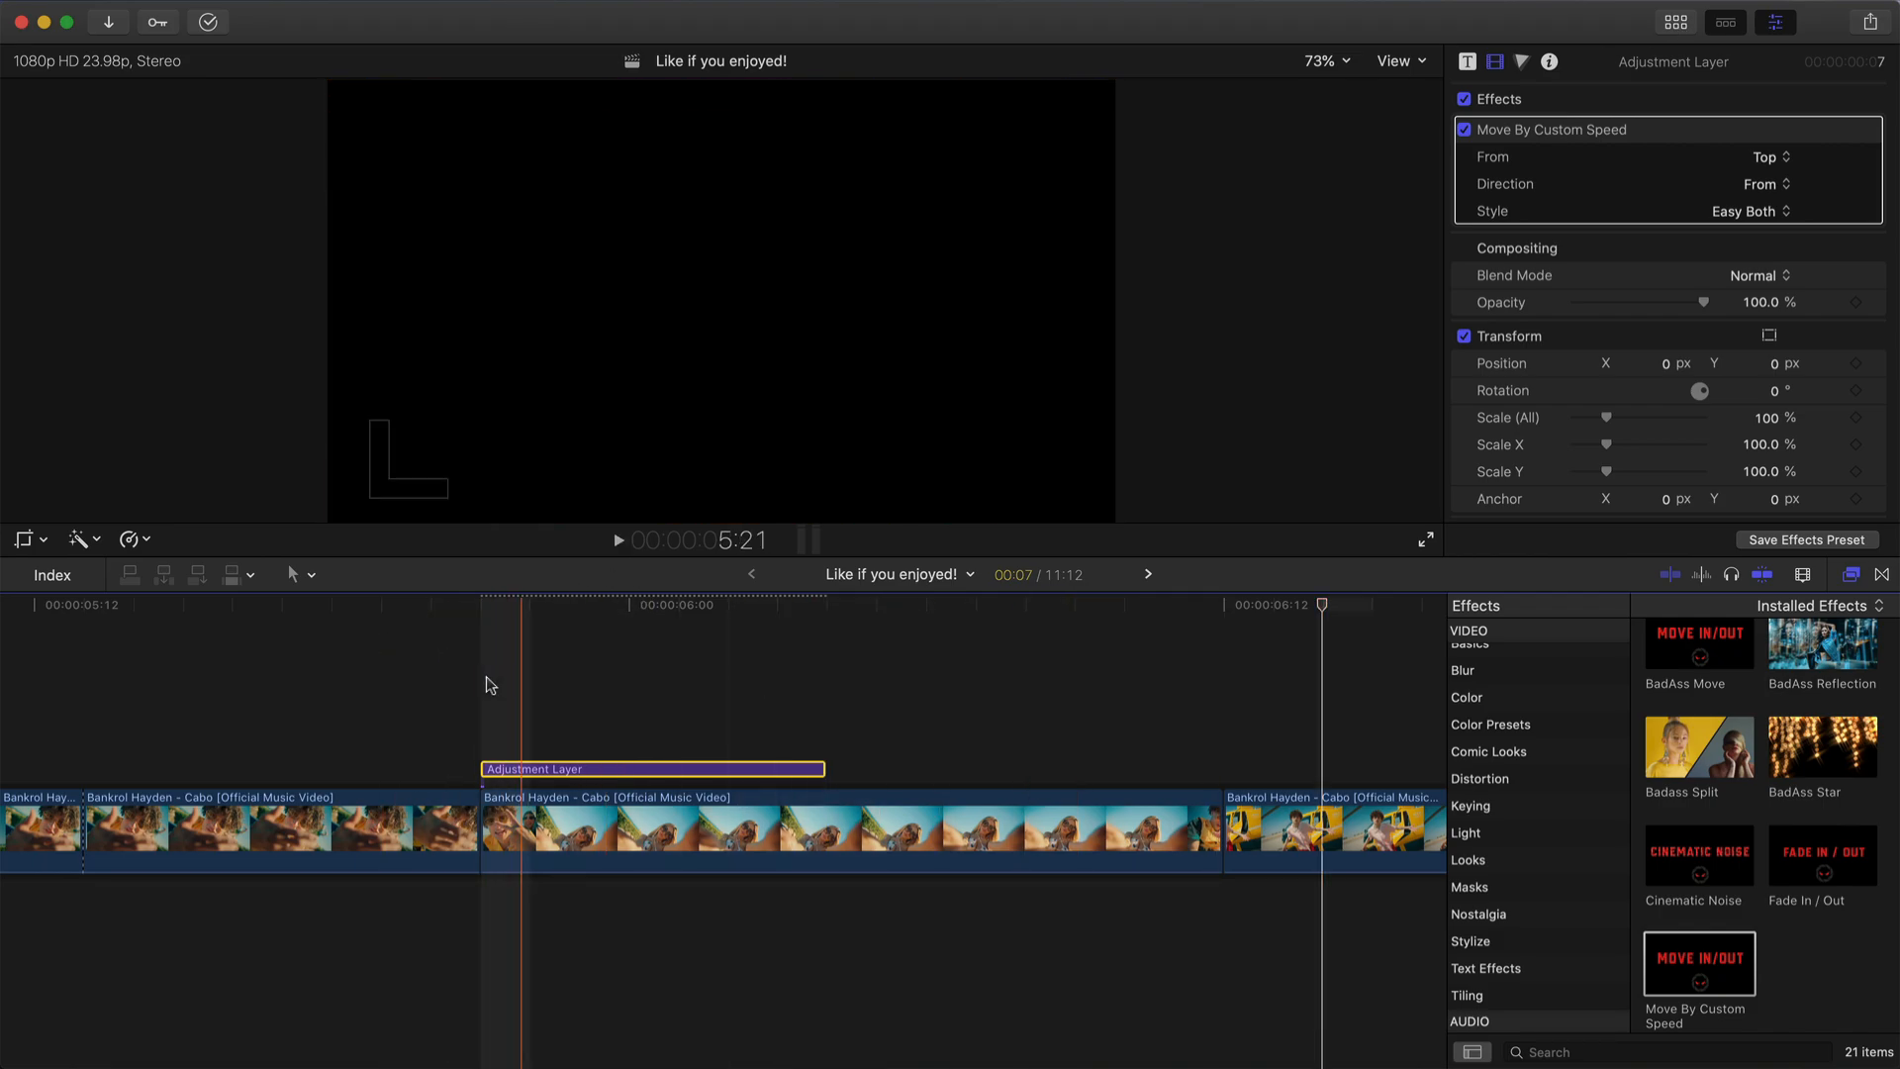
key("space")
key("space")
key("space")
key("space")
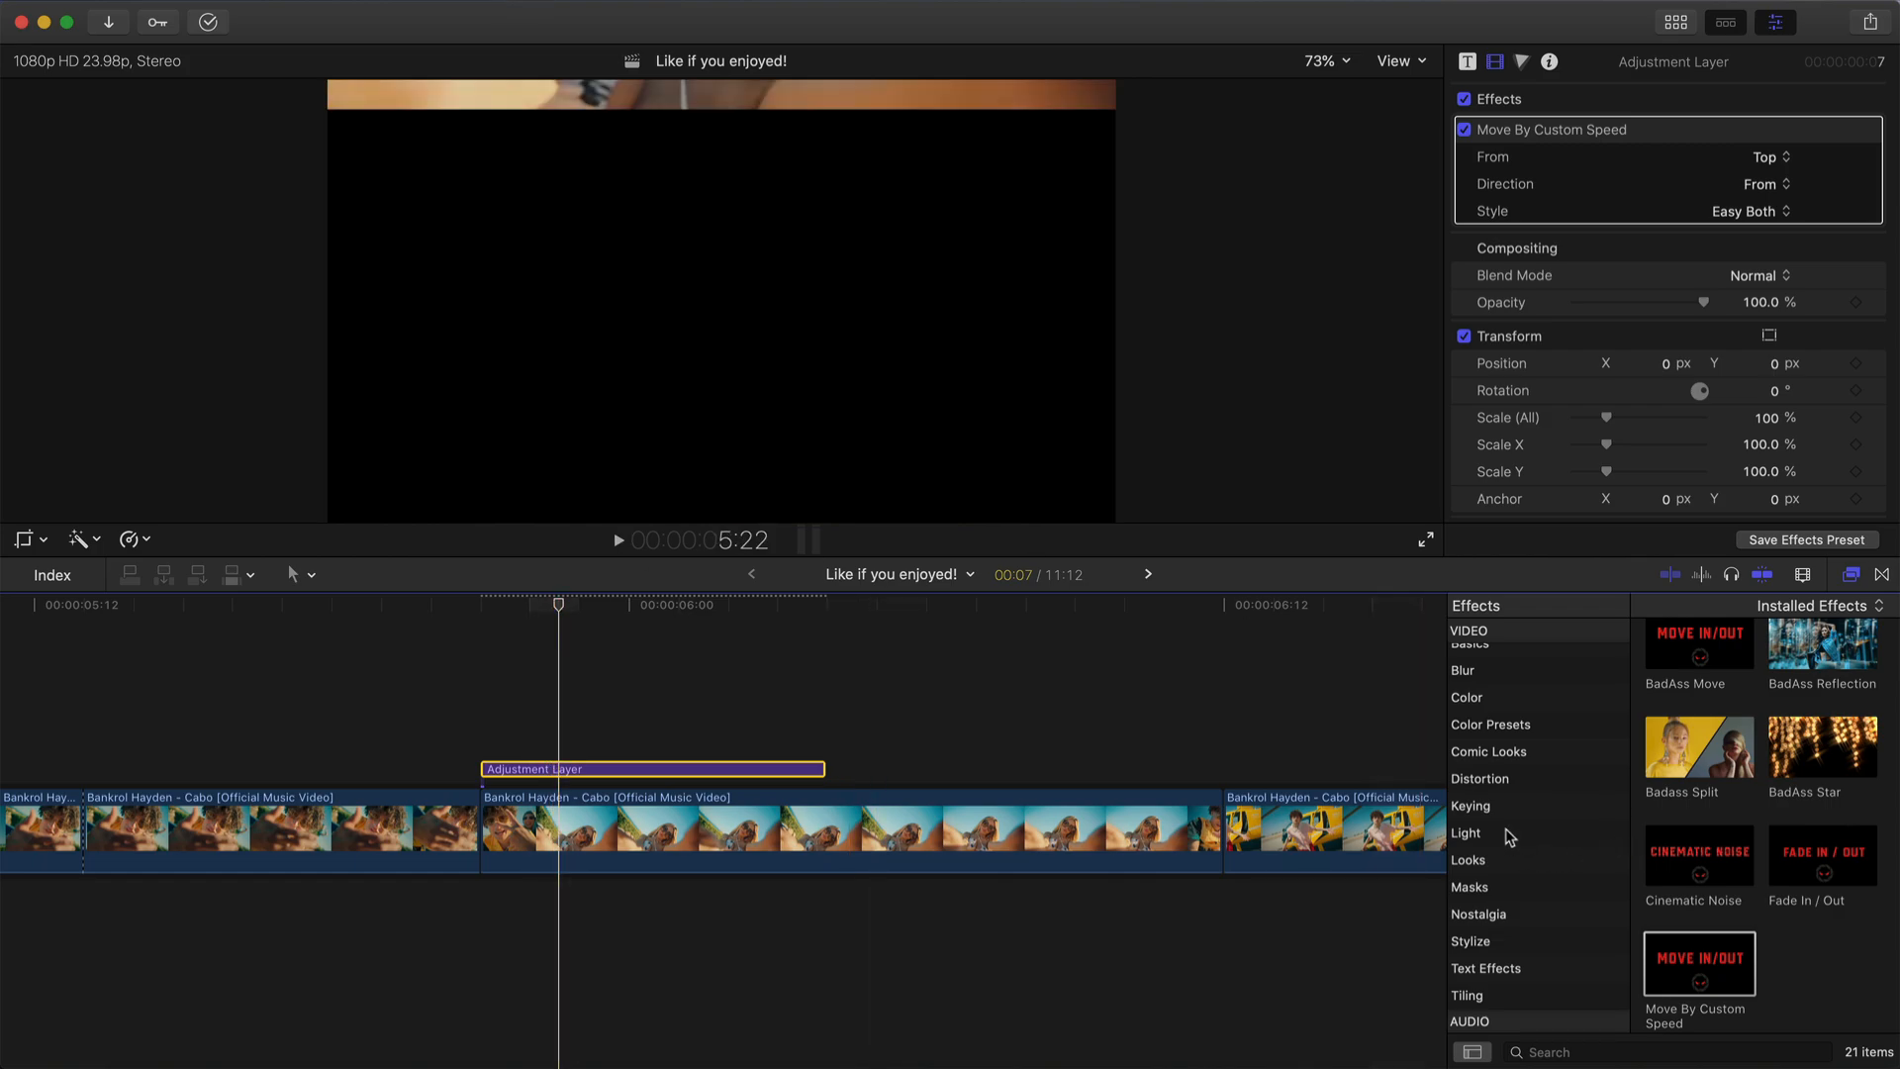
- Apply the Directional blur effect to the adjustment layer over the selfie clip
left_click(1502, 673)
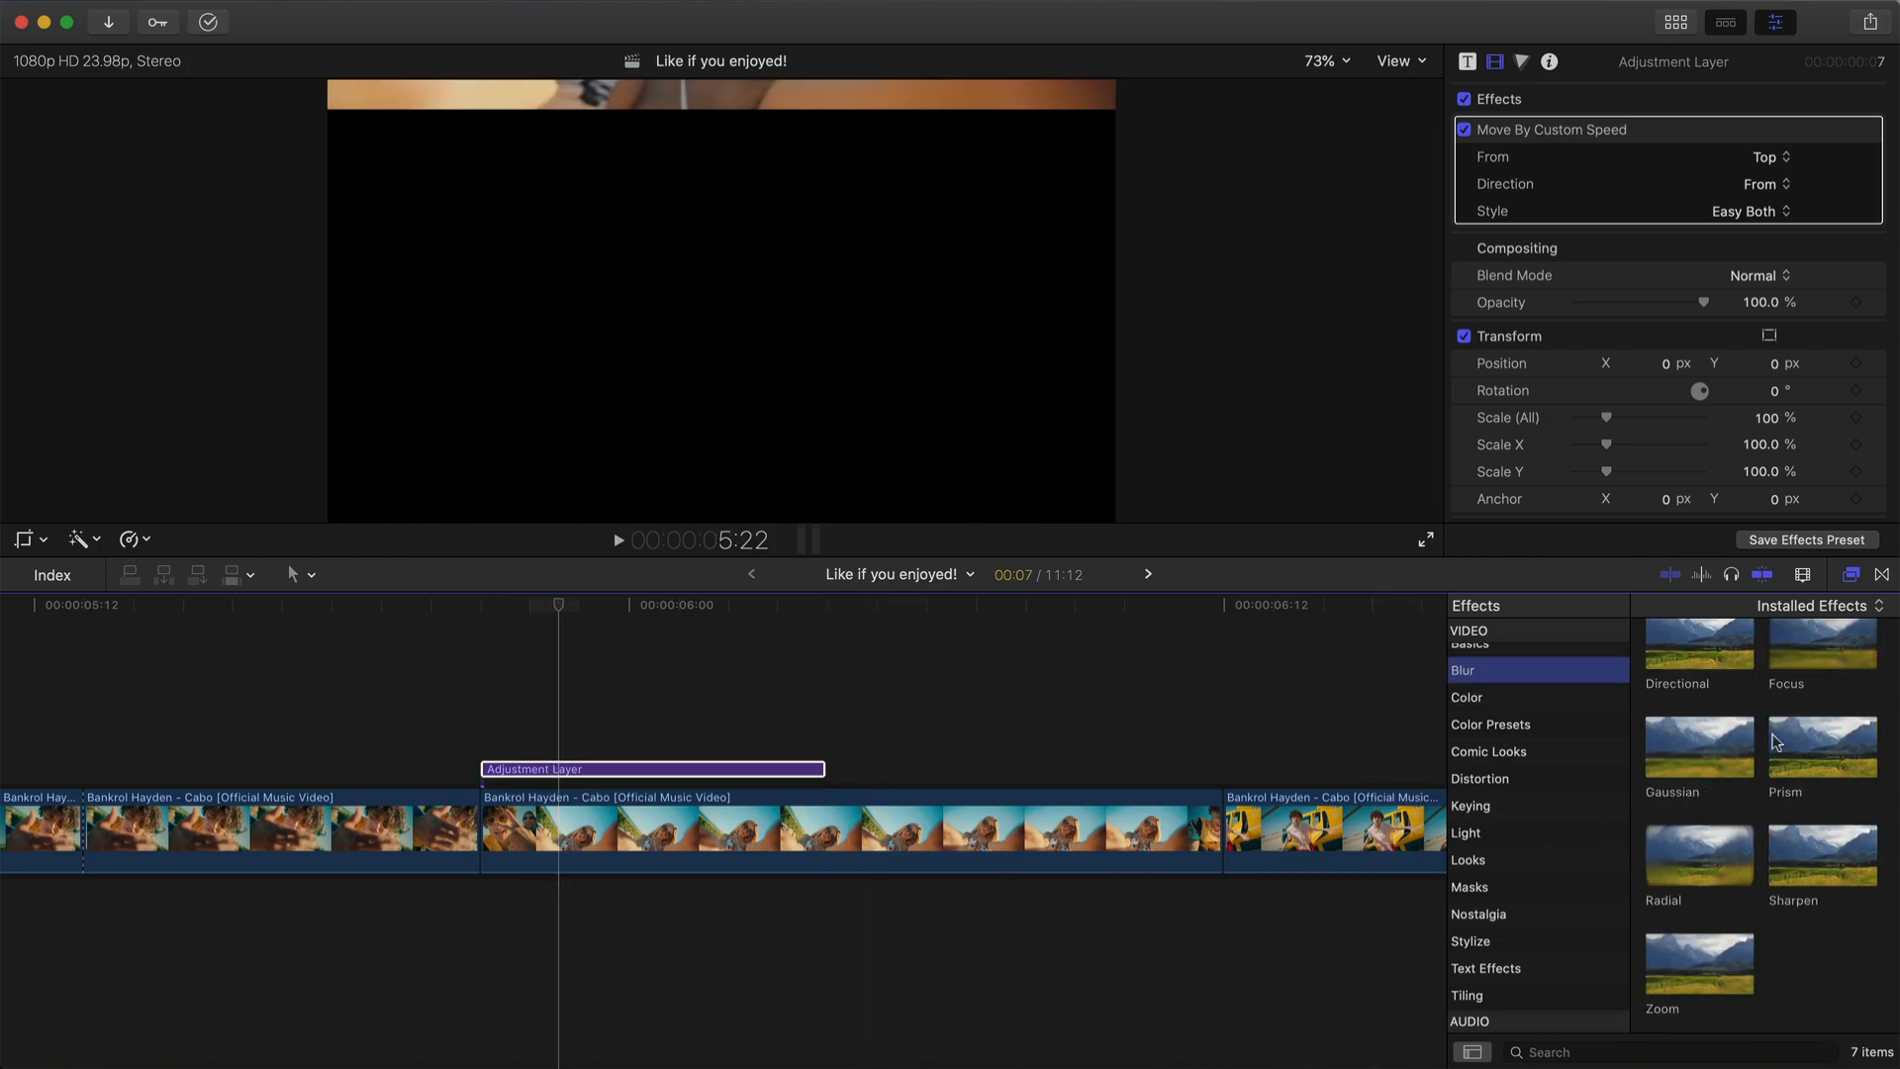
left_click_drag(867, 766, 804, 773)
left_click(646, 609)
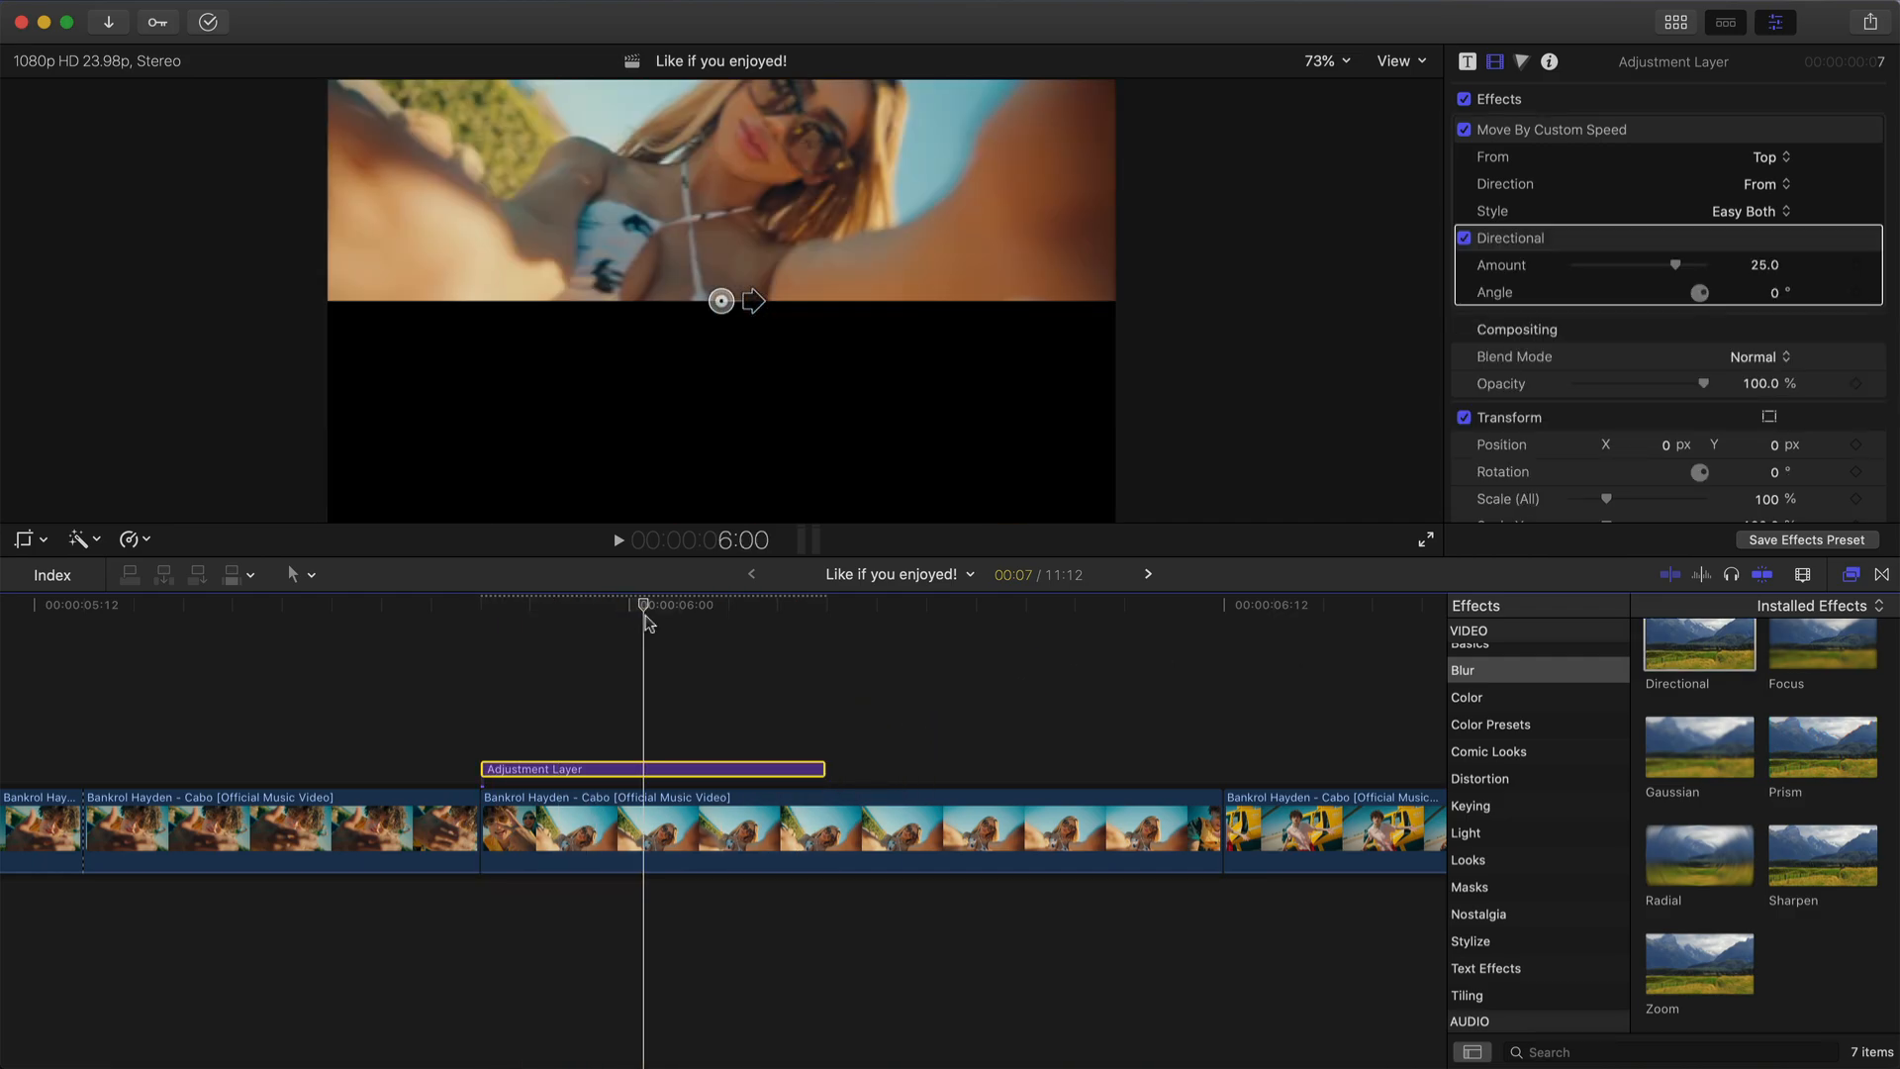
- Set the Directional blur to angle 270° and amount 45, and preview the move-in
key("Left")
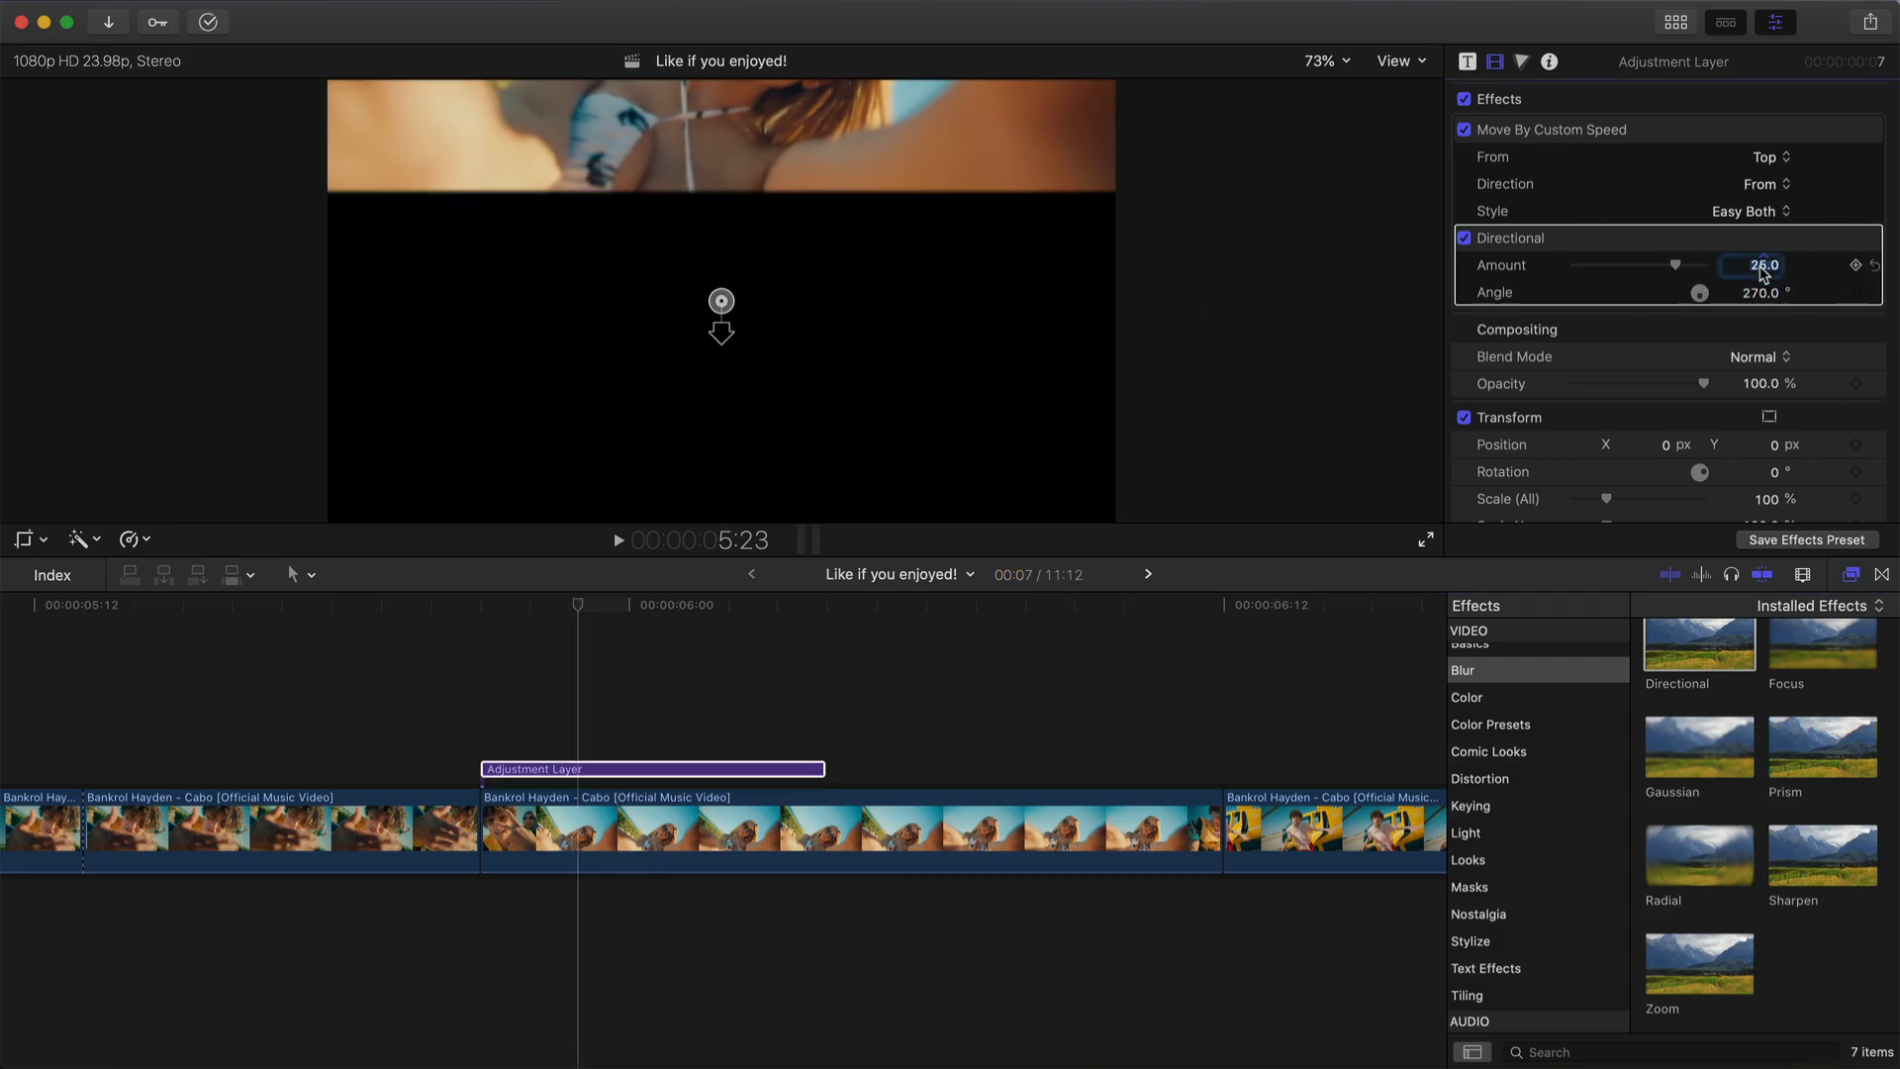
key("space")
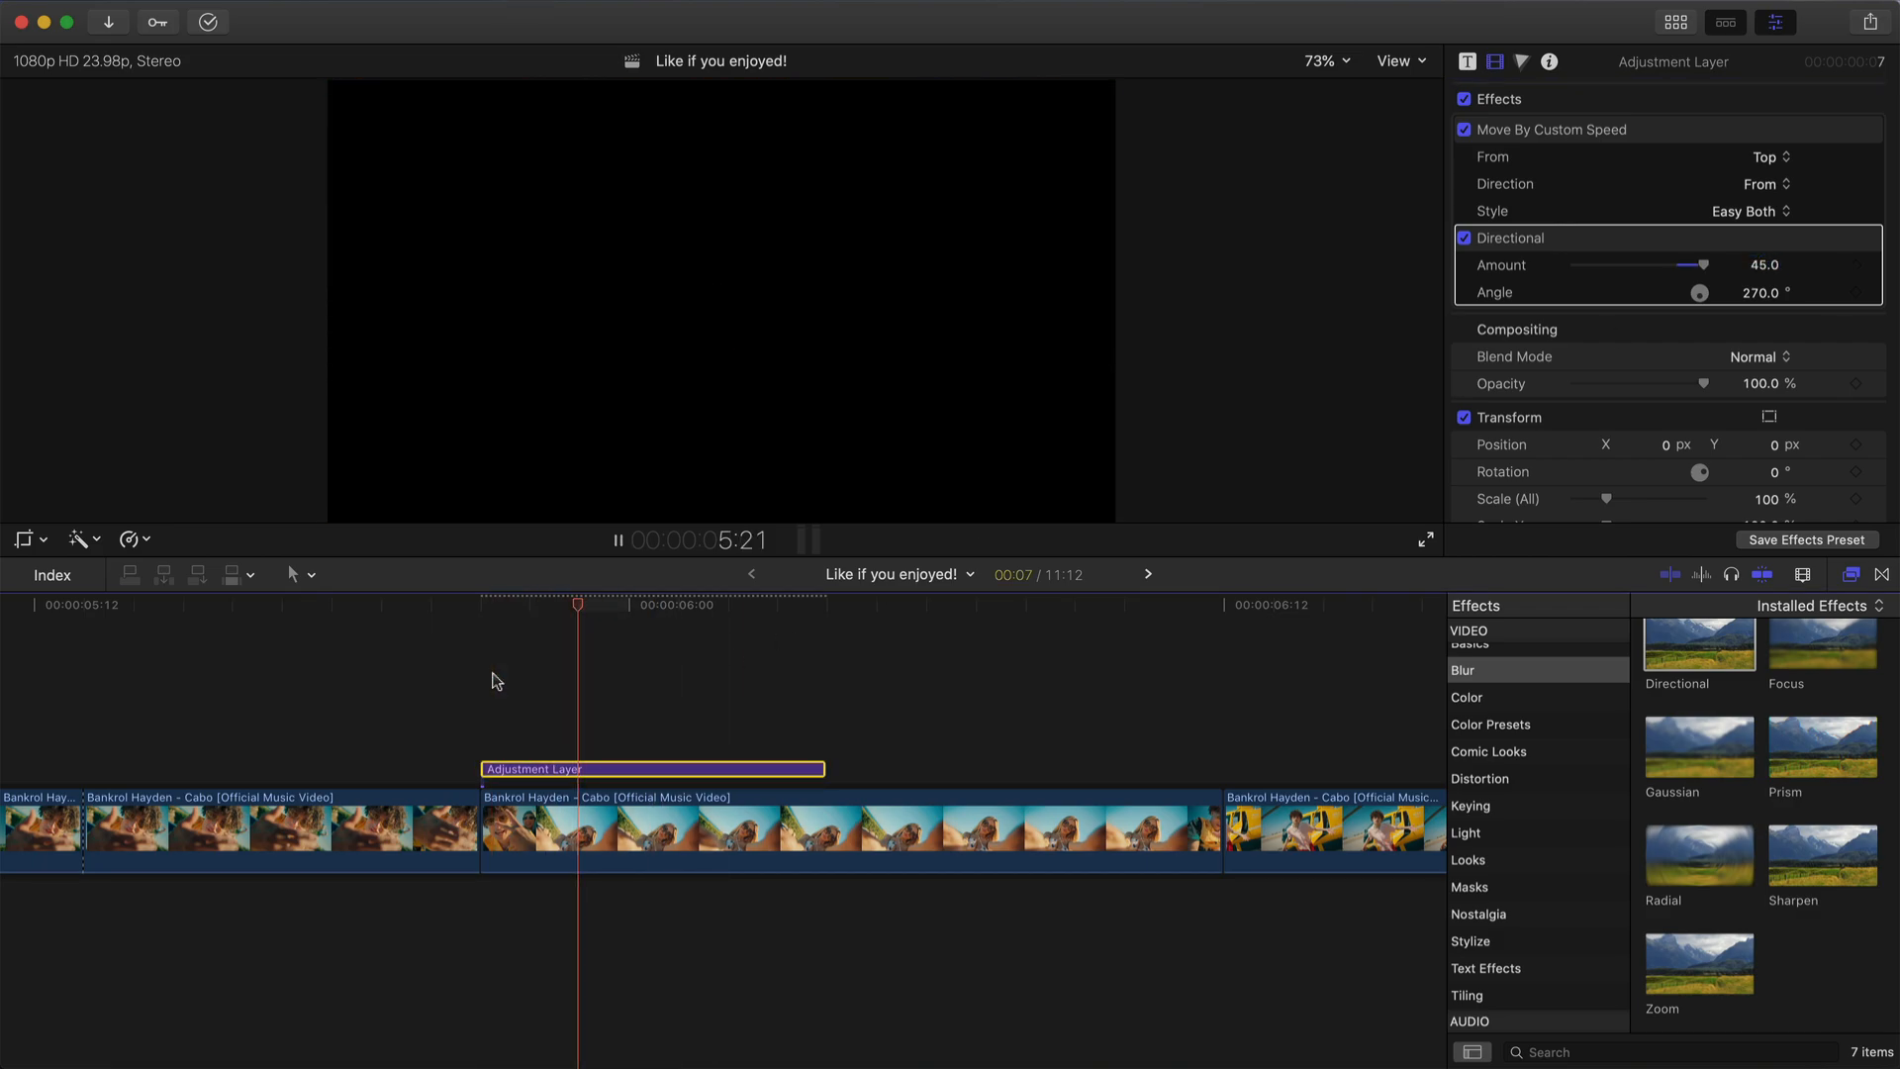
key("space")
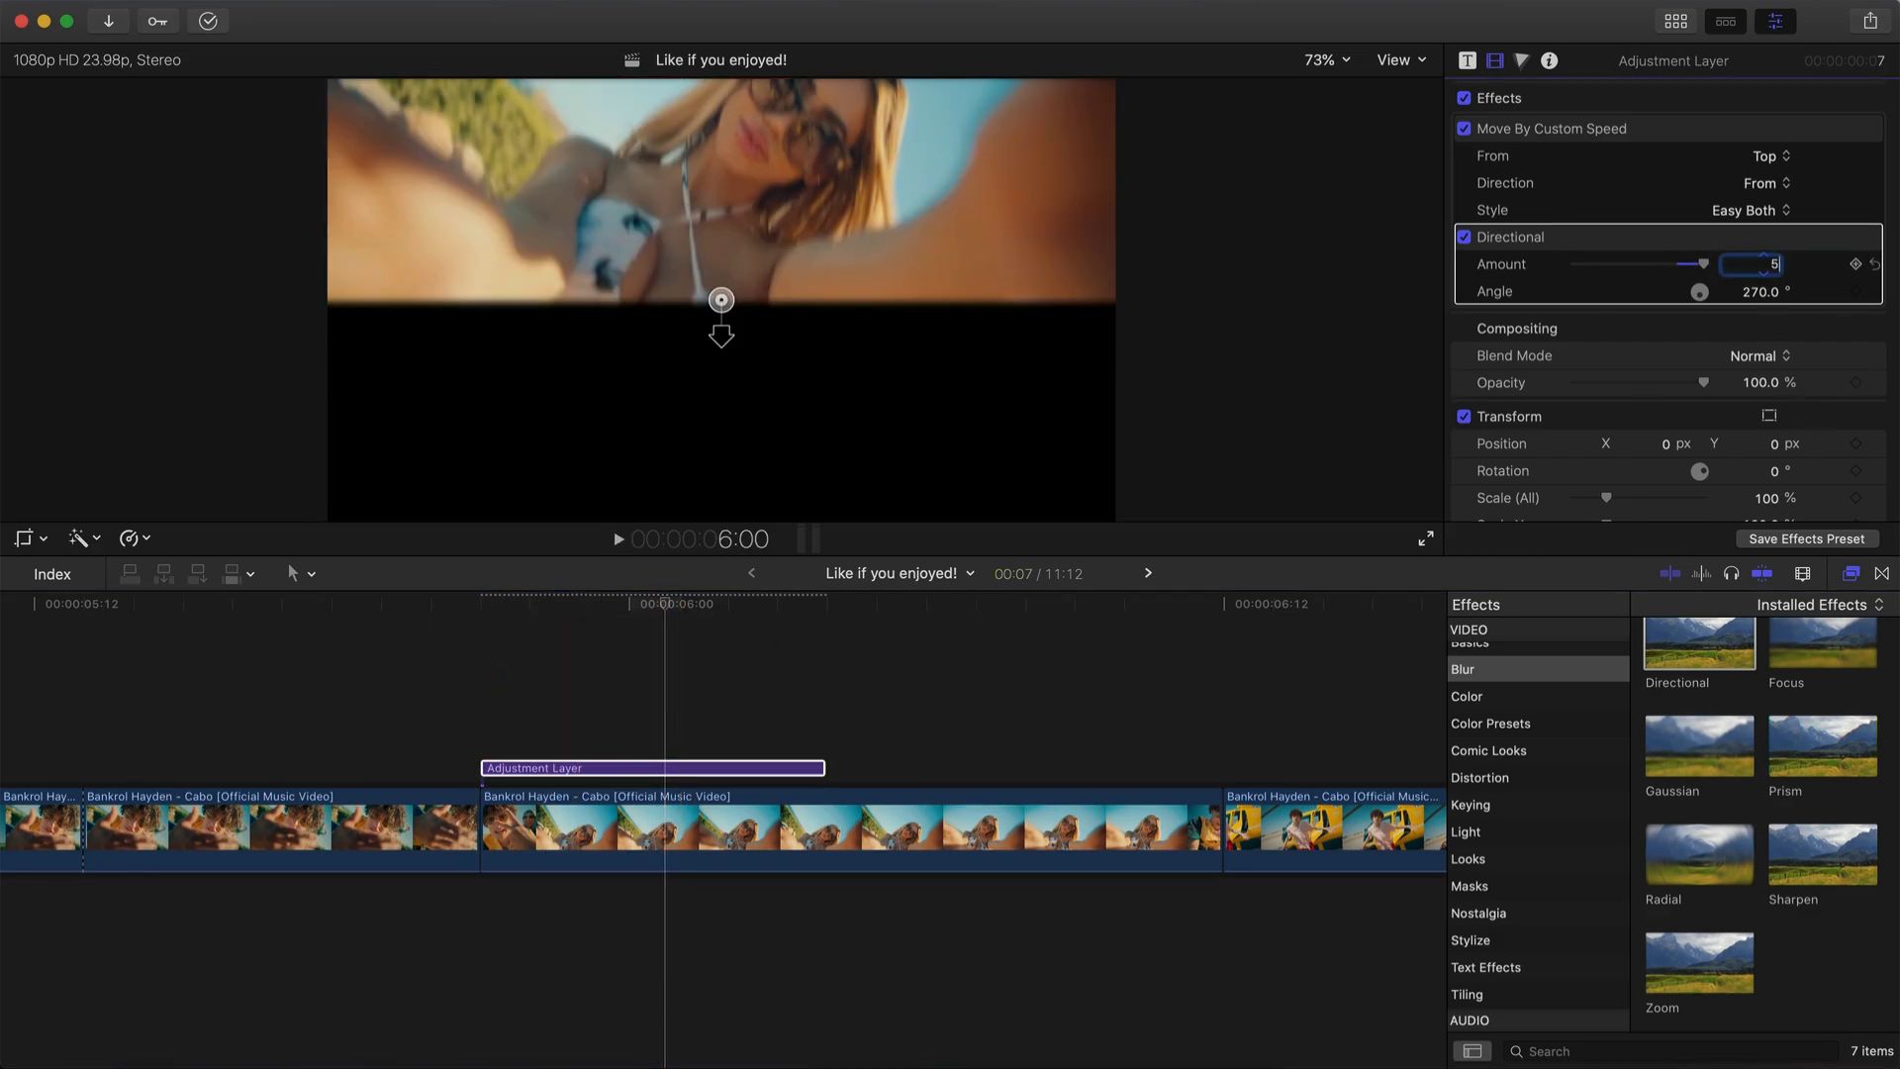
- Keyframe the adjustment layer's Directional blur amount at 65 on its first frame and 0 near its end, and preview the move-in
left_click(1856, 264)
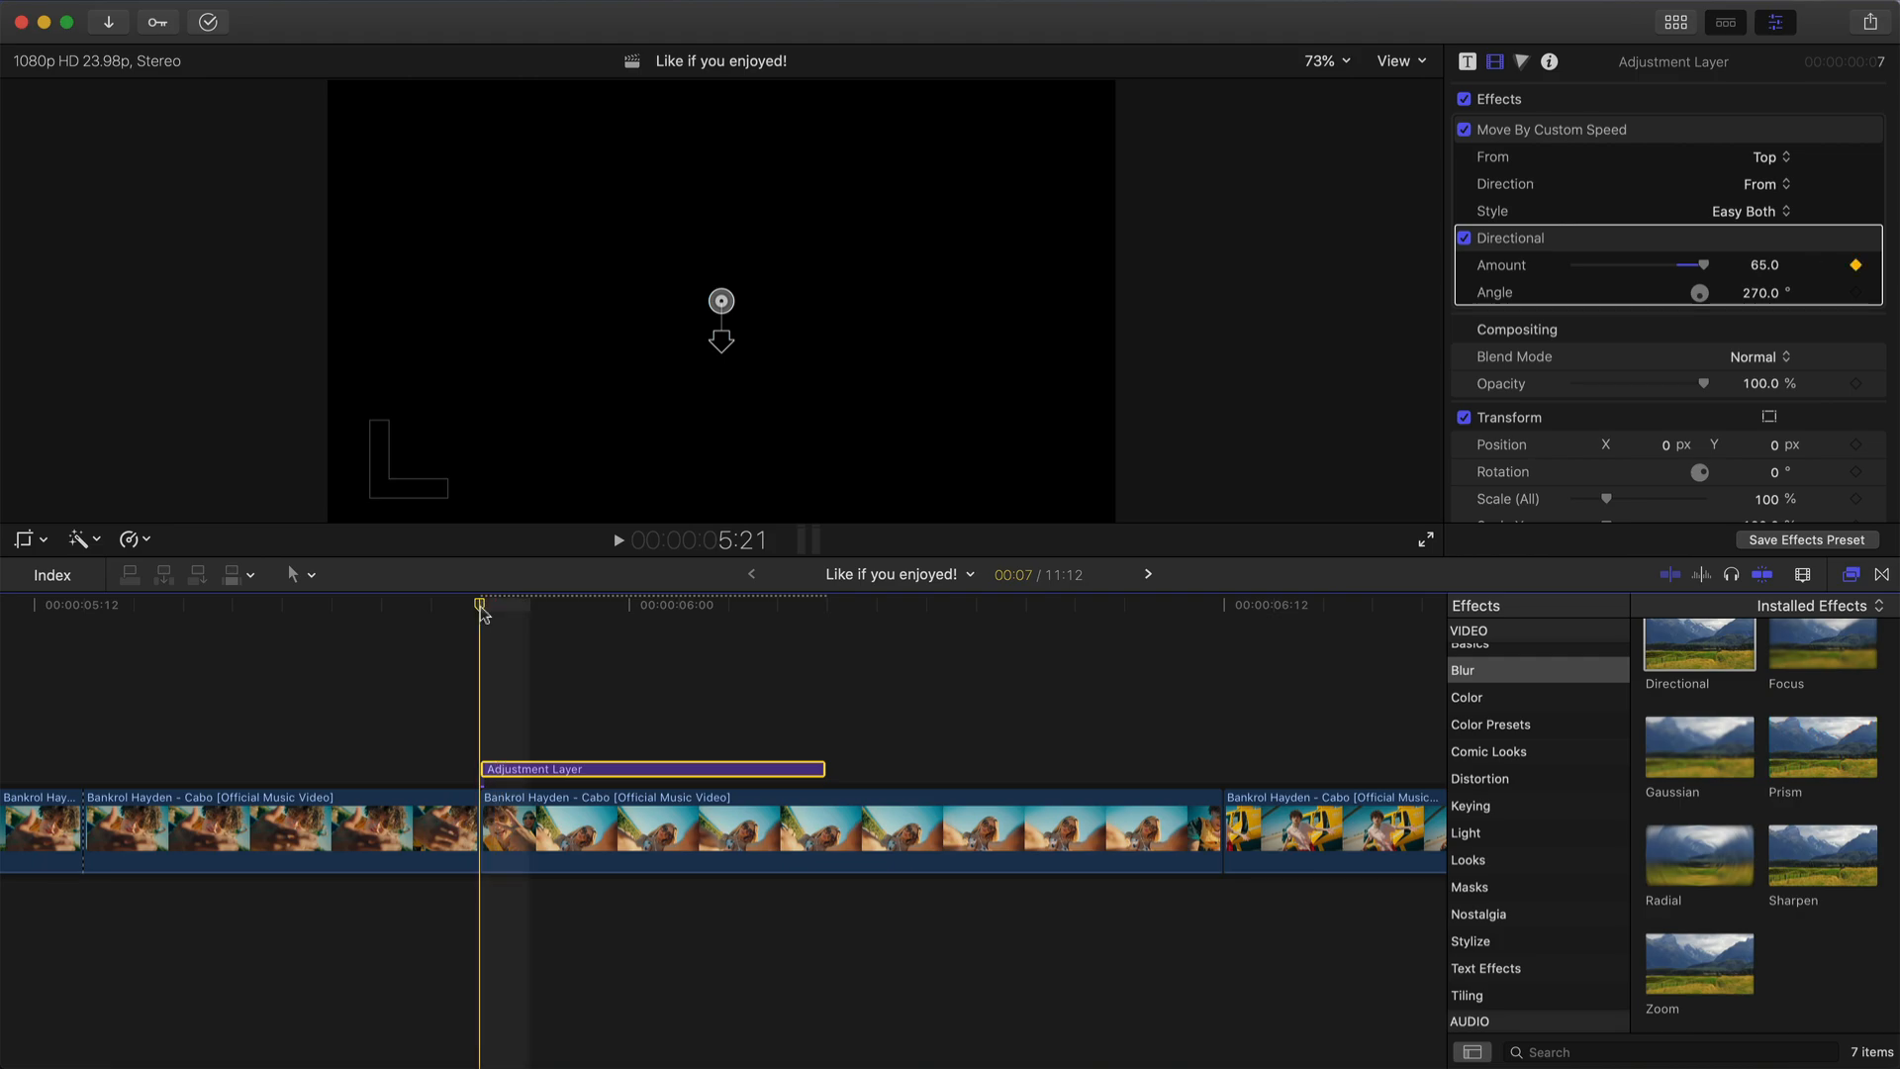
key("space")
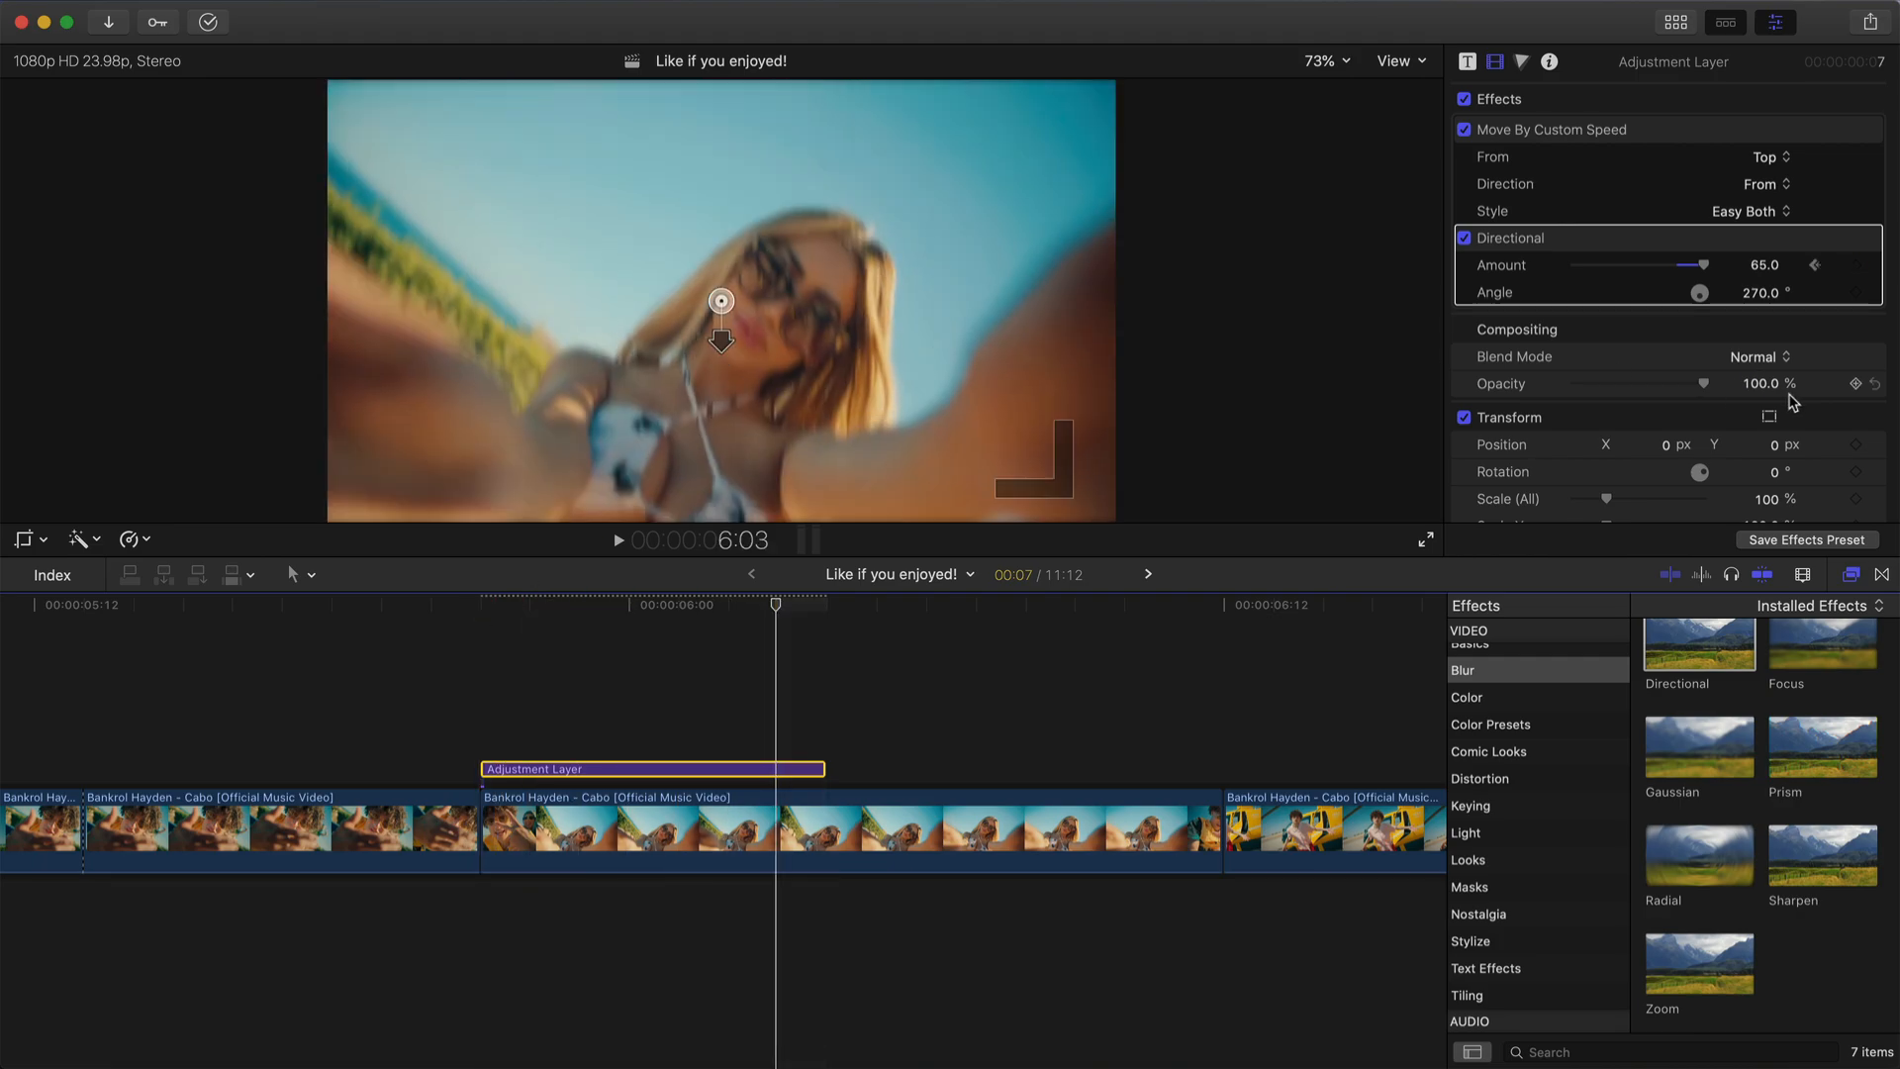
type("0")
key("Return")
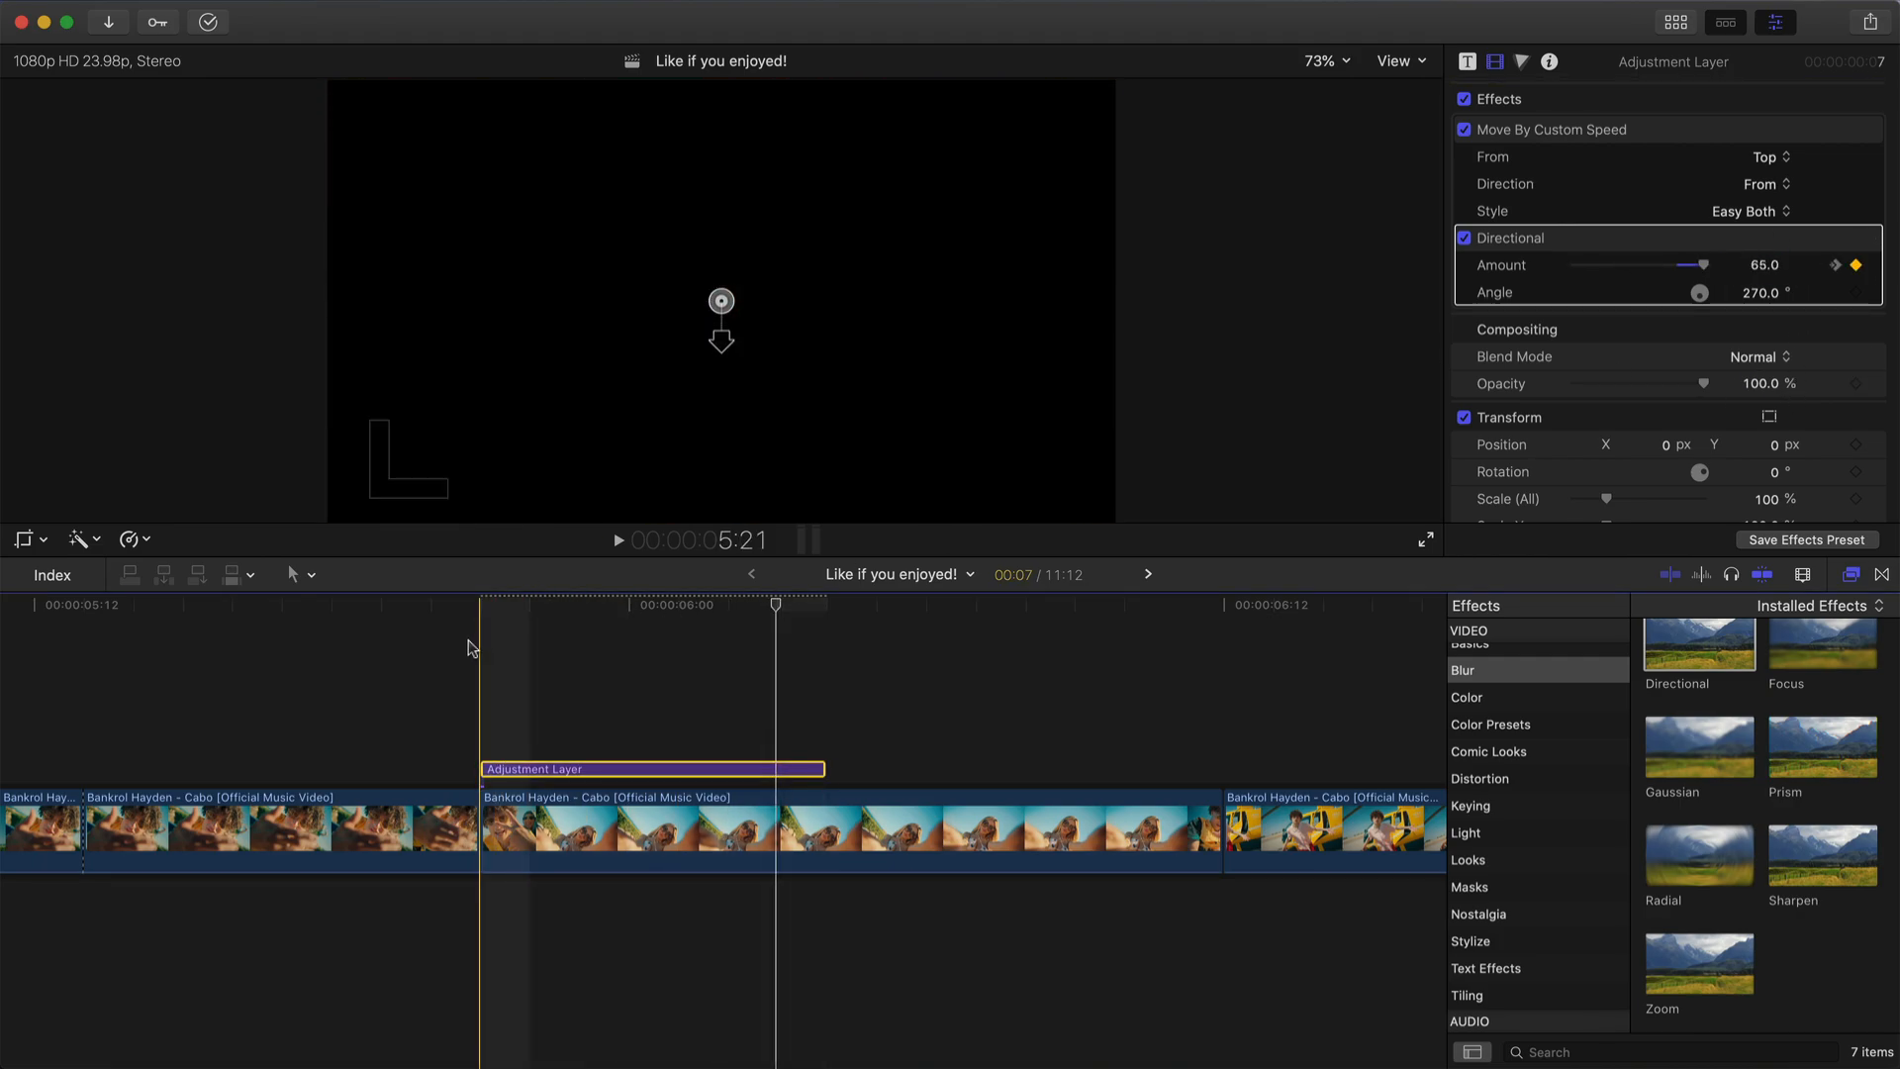
key("space")
key("space")
key("space")
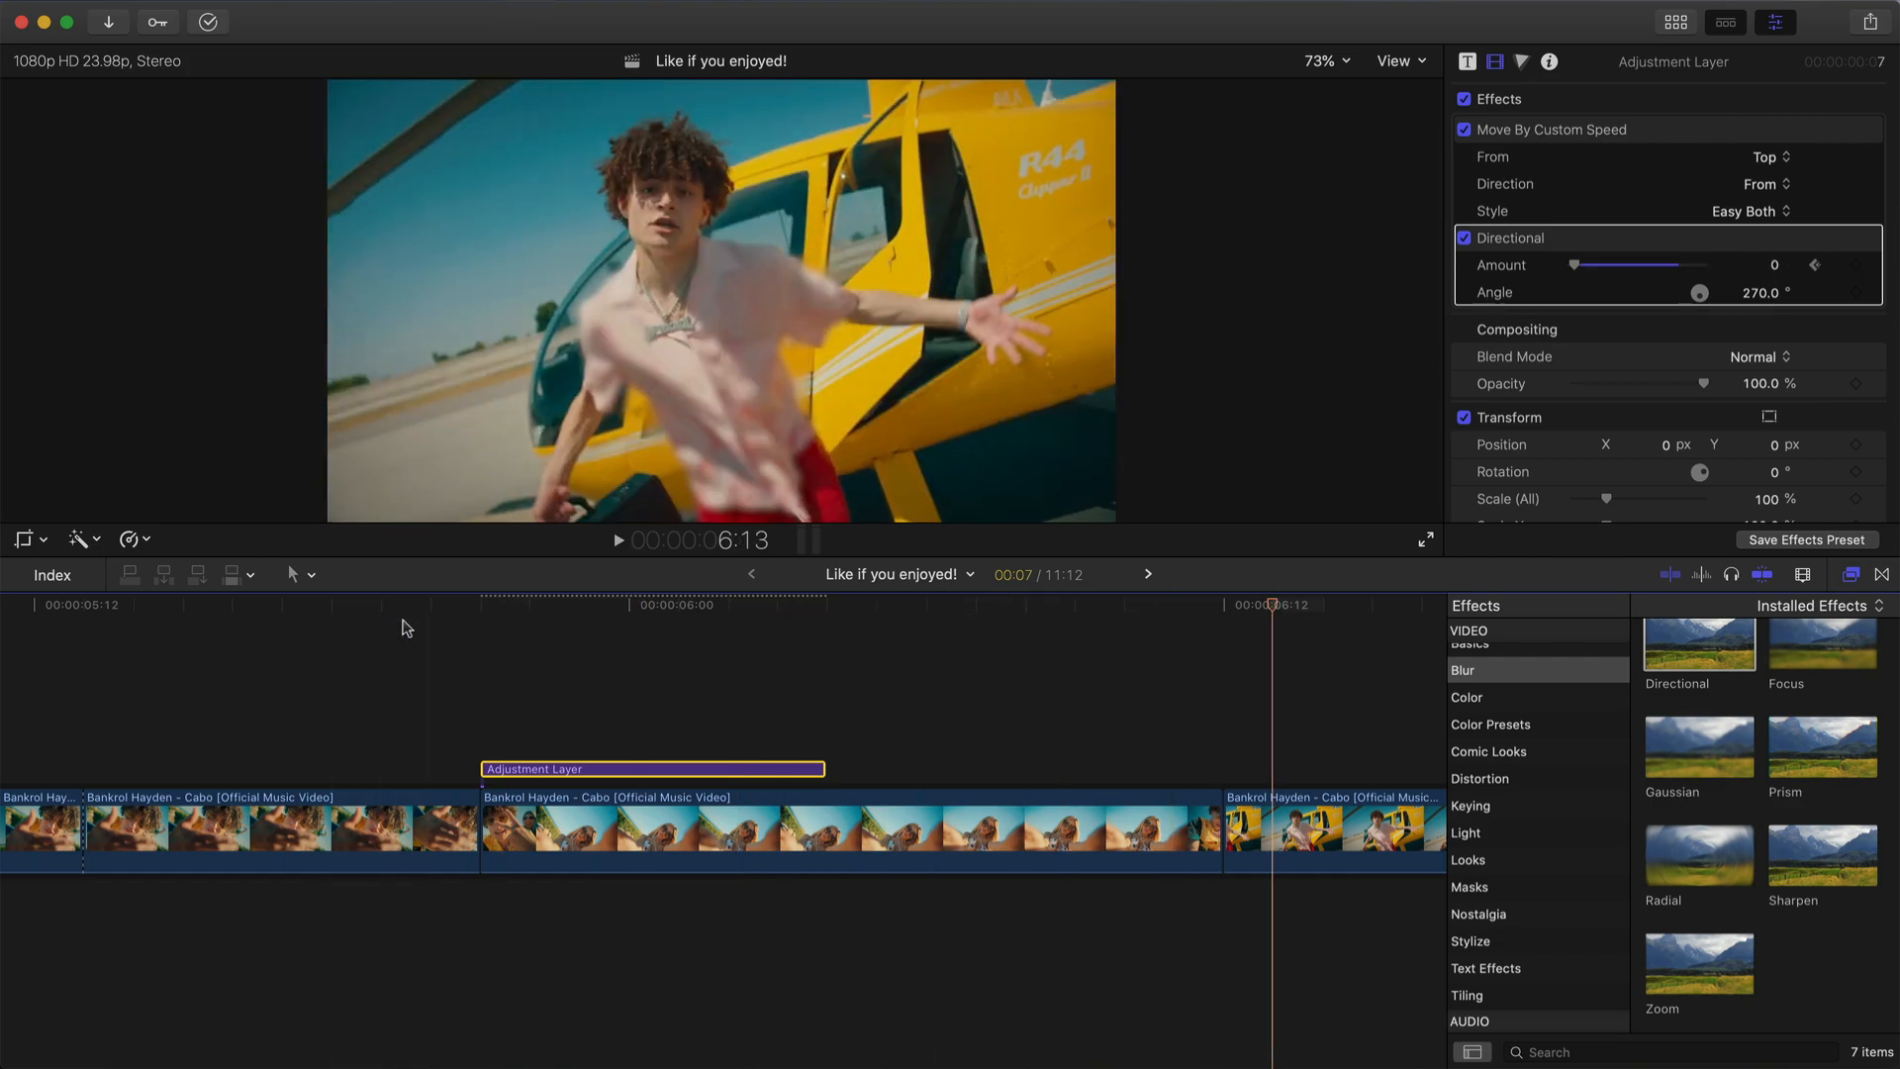
key("space")
key("space")
key("space")
- Keyframe the Directional blur amount to hold 65 at 6:03 and drop to 0 at 6:04, and preview the move-in again
left_click_drag(677, 612, 758, 611)
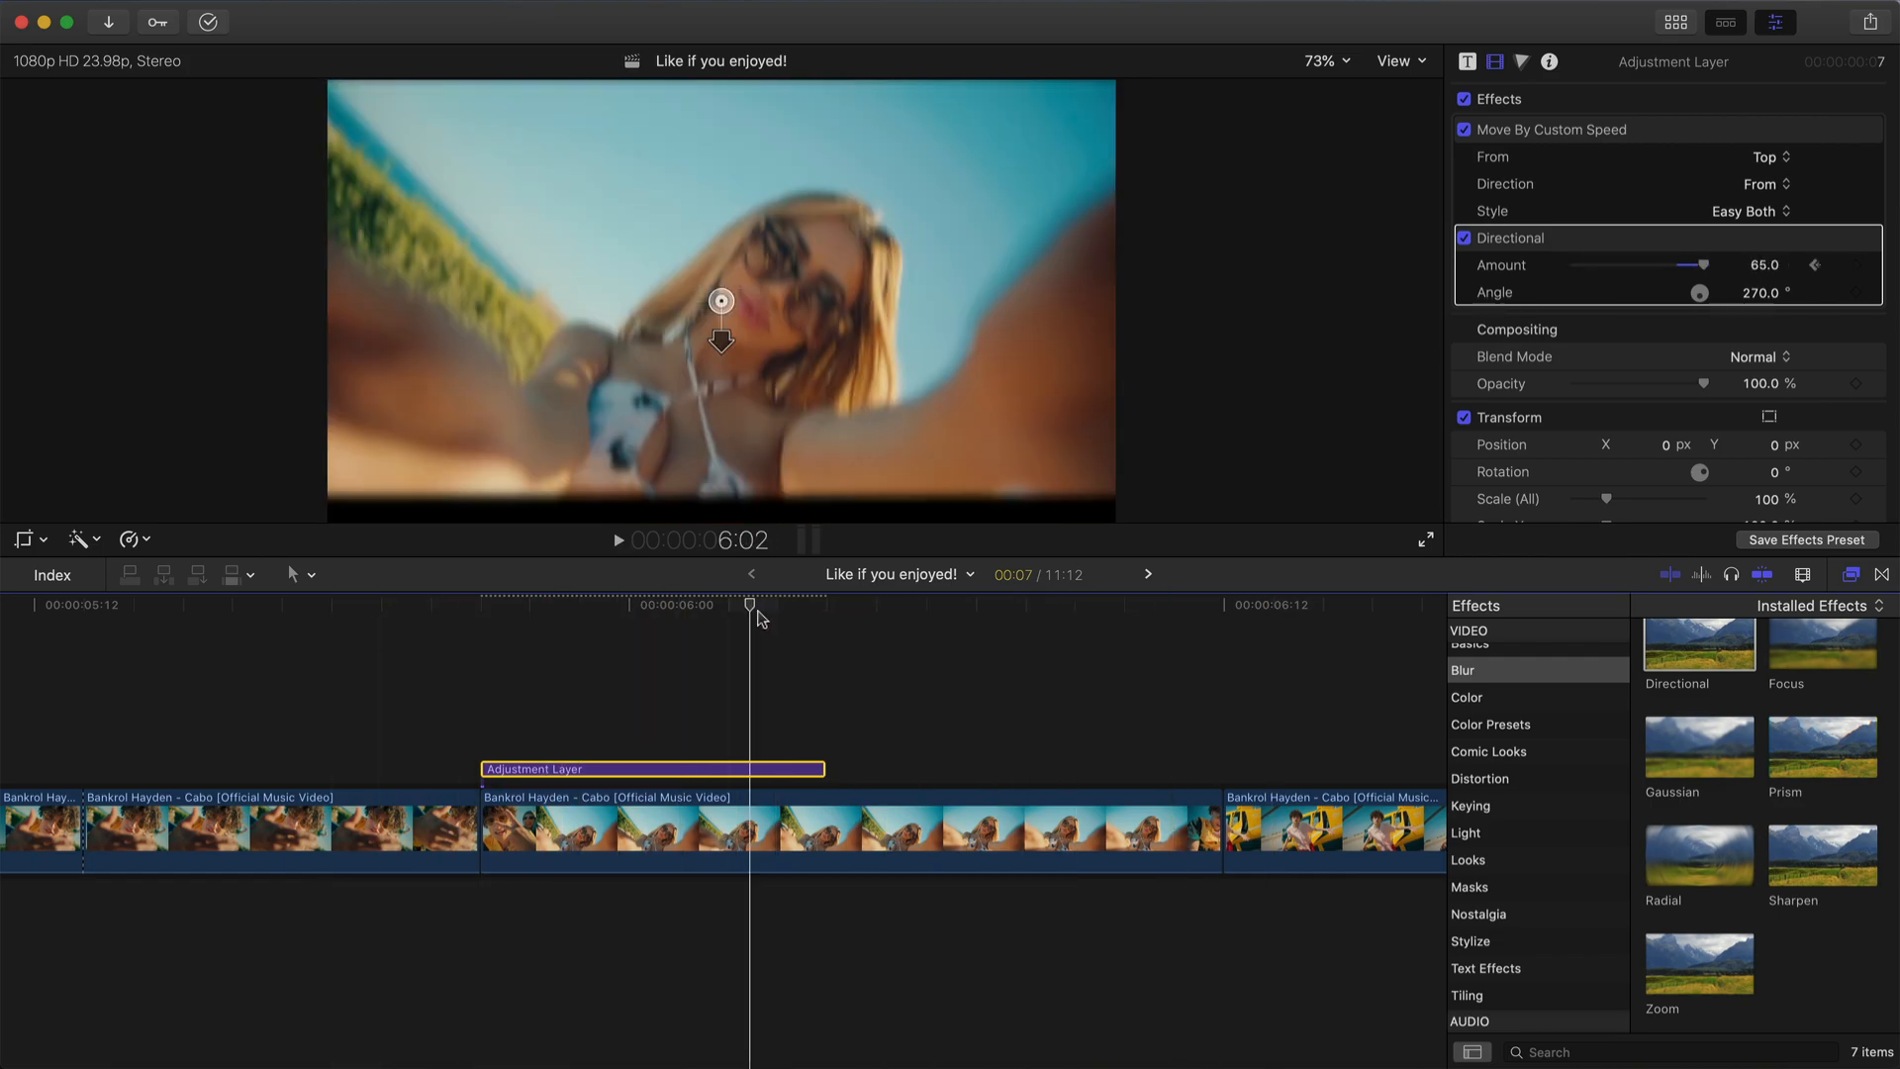
key("Right")
key("Right")
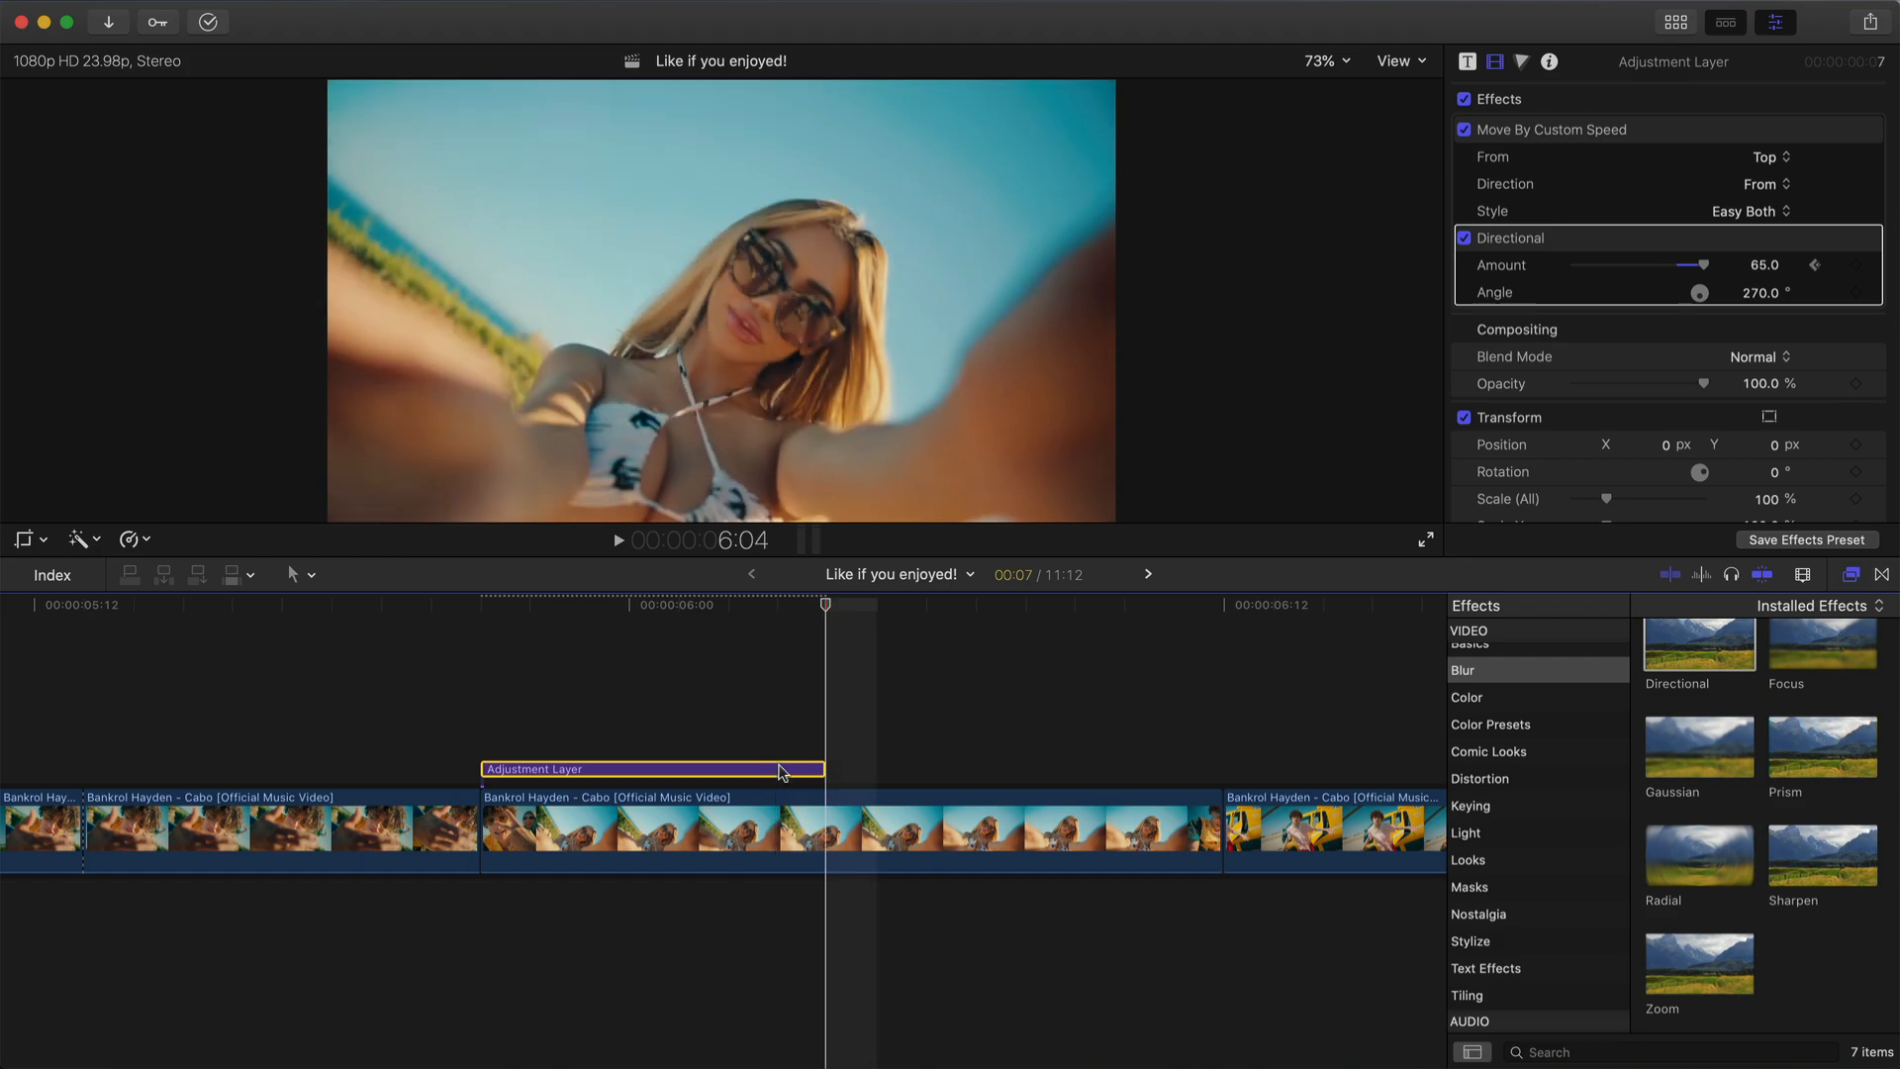
key("Left")
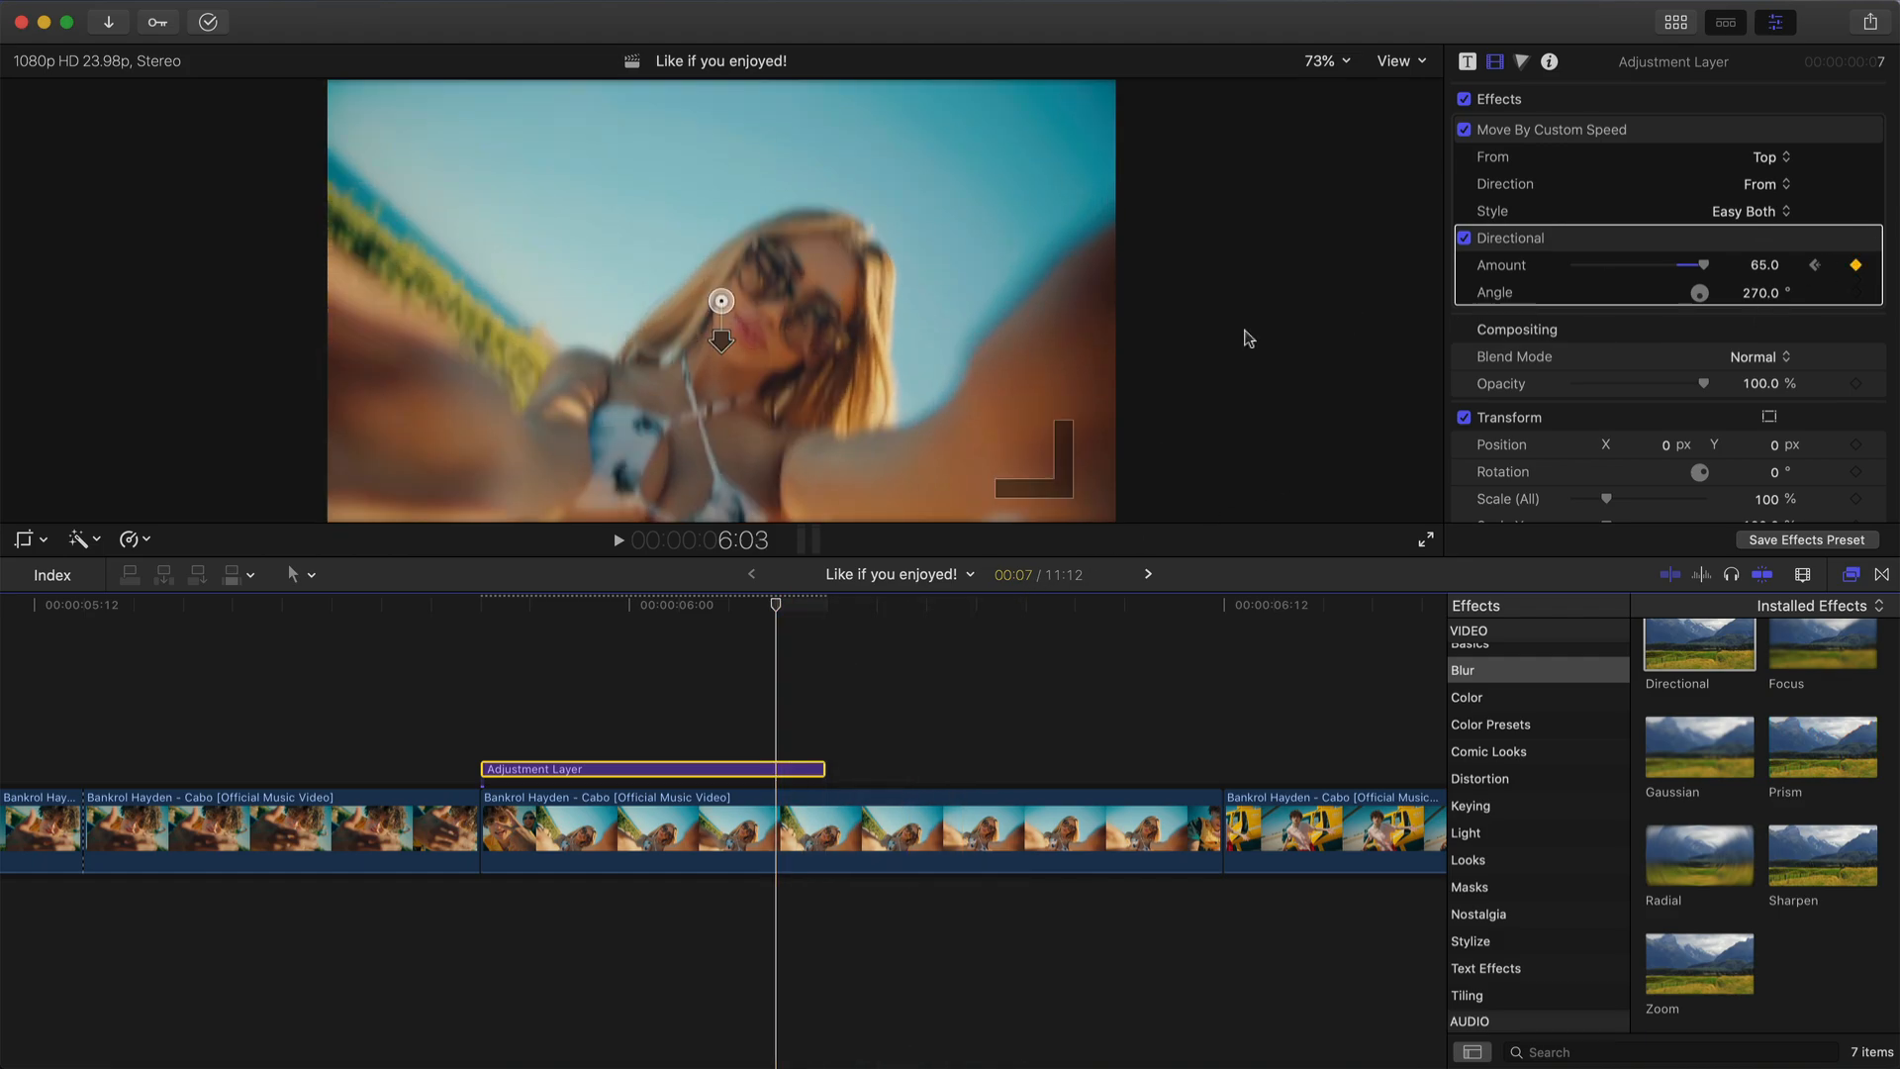
key("Right")
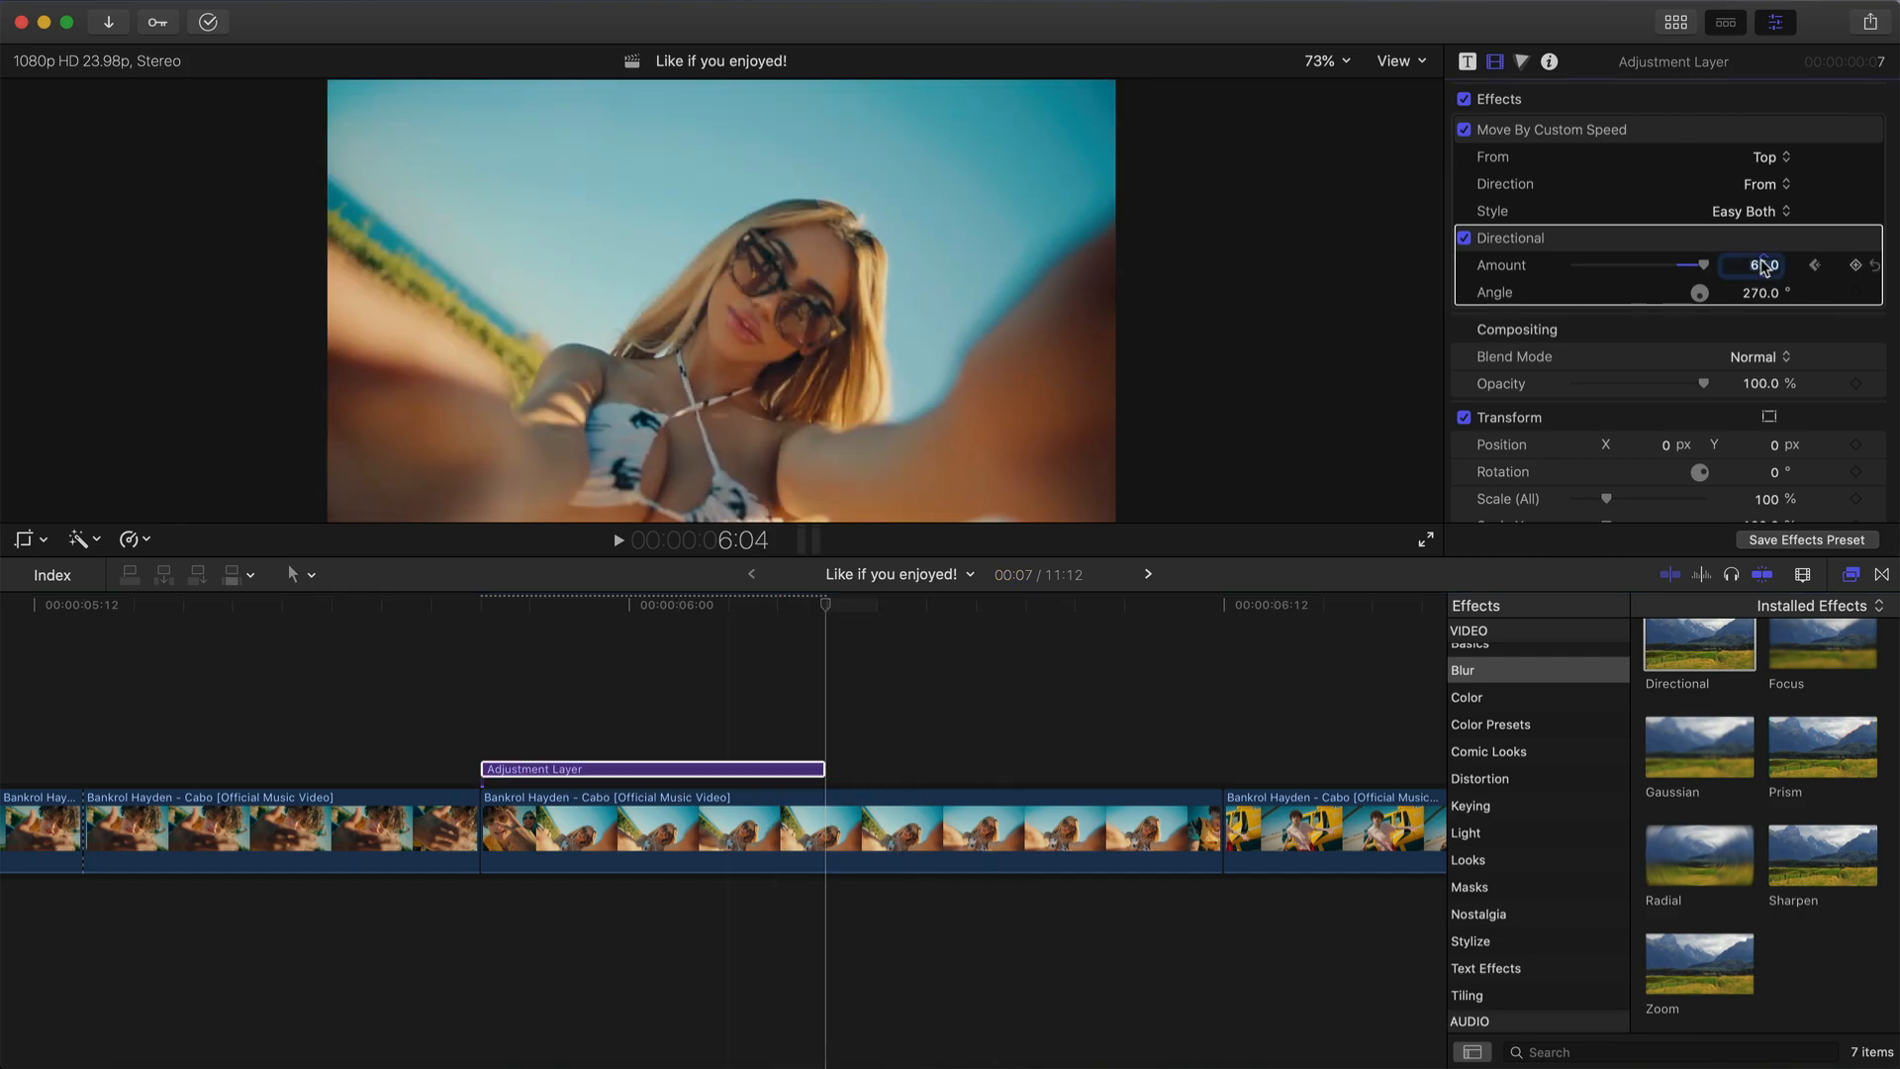
key("space")
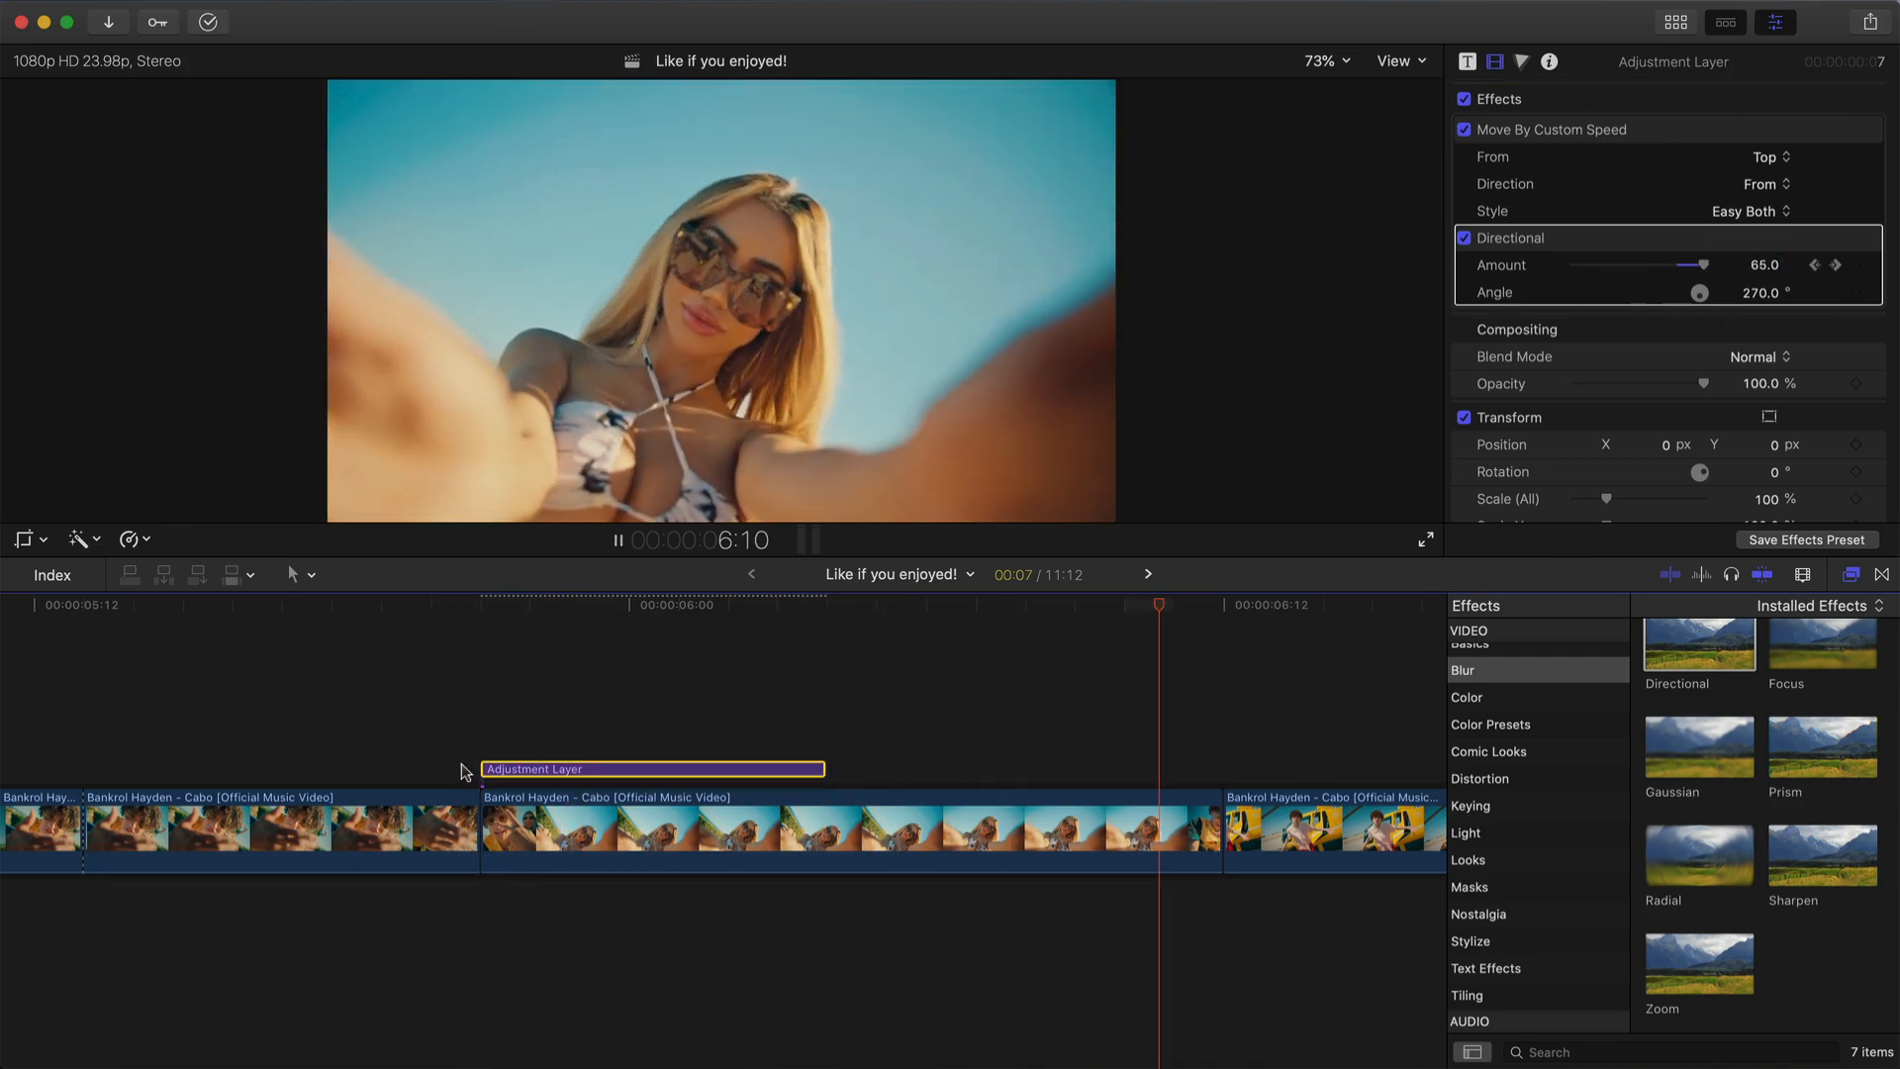
key("space")
key("space")
key("space")
key("space")
key("space")
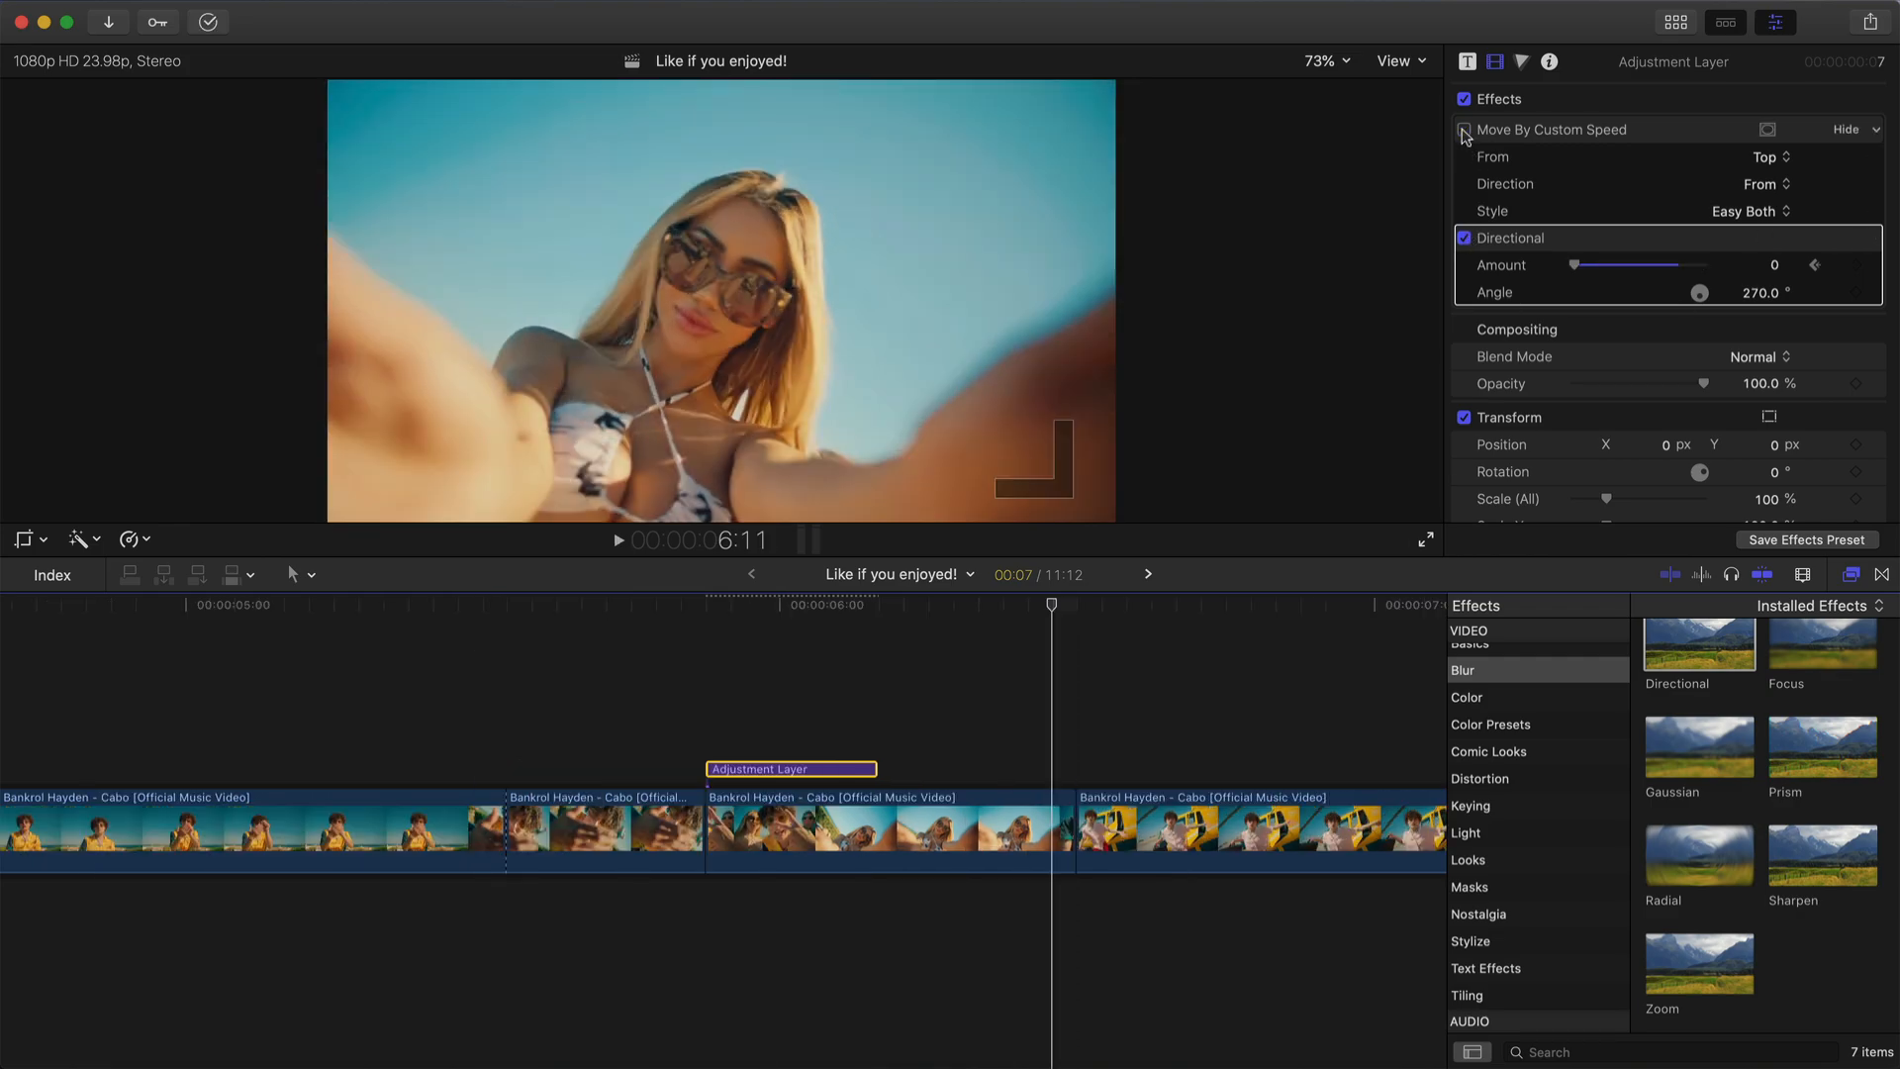
- Replace the adjustment layer above the selfie clip with a BadAss Crop title starting at the clip's first frame
left_click(1675, 23)
key("super+z")
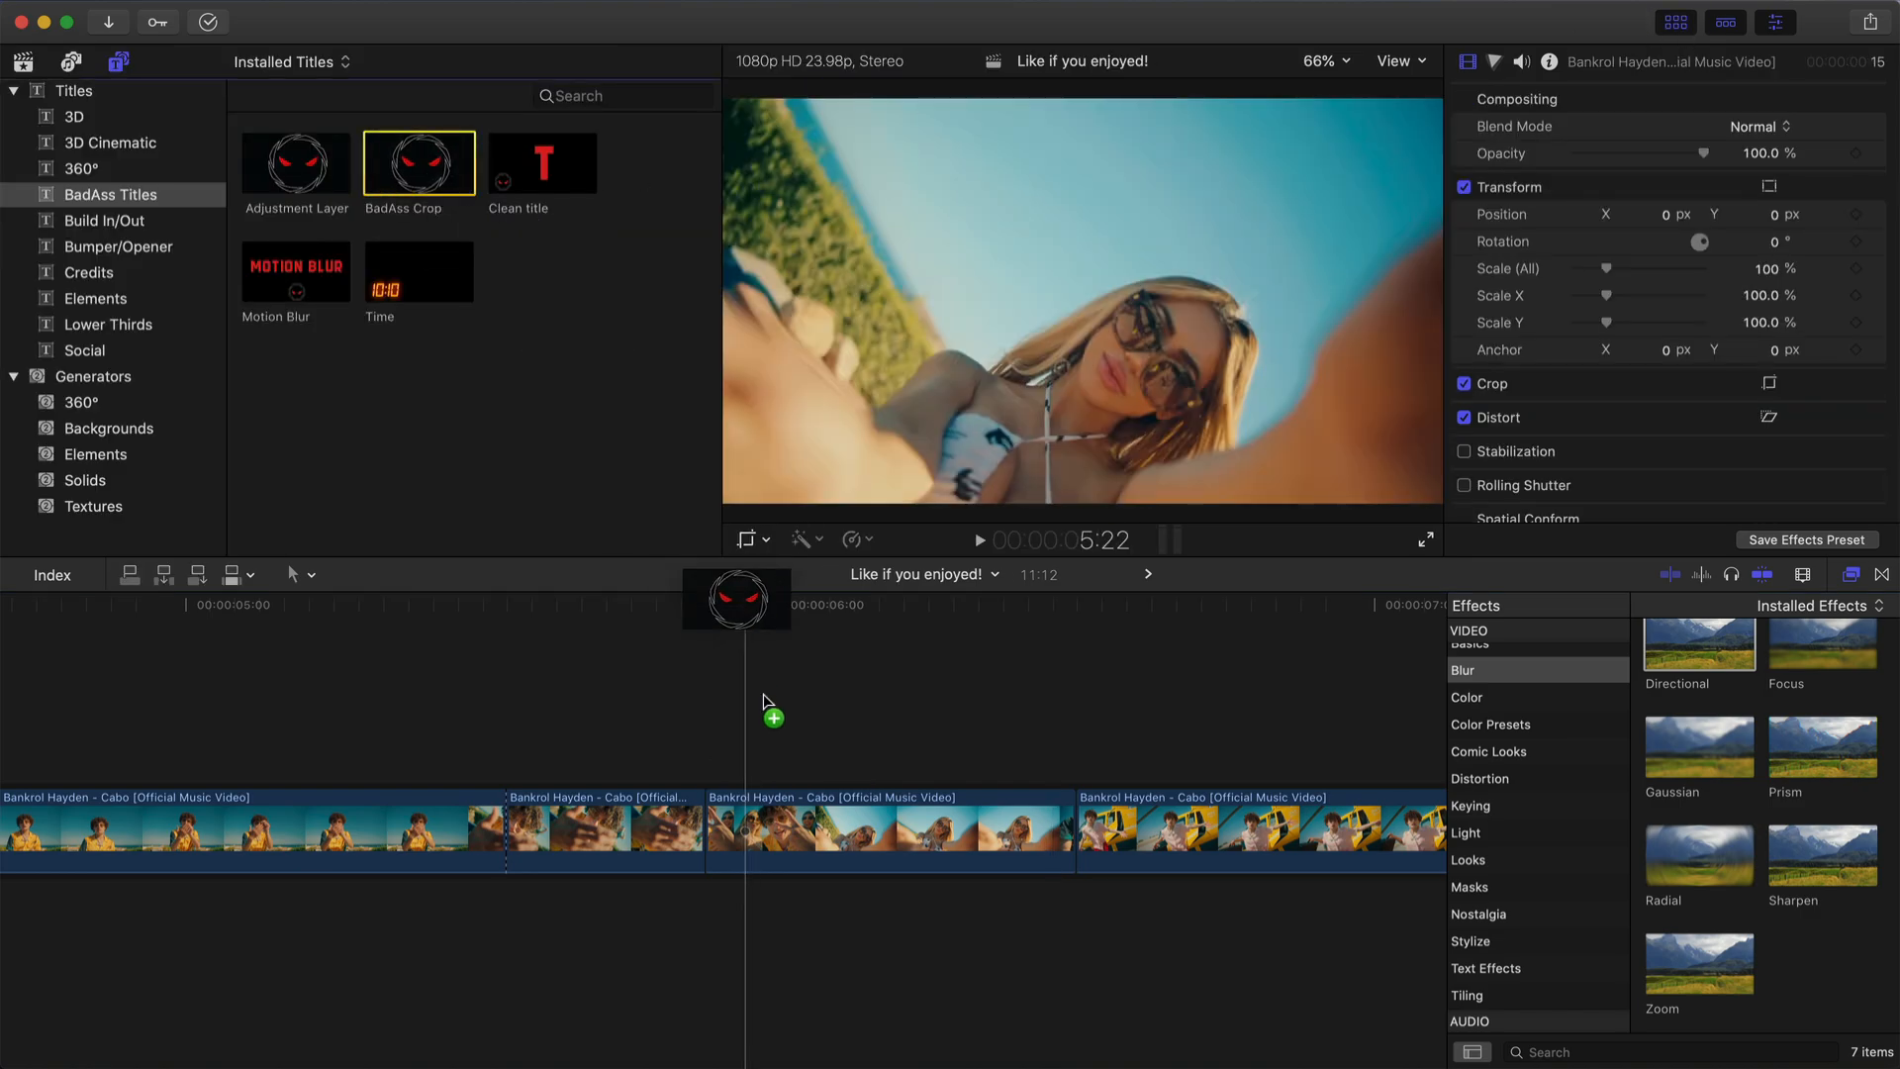
left_click_drag(763, 701, 744, 822)
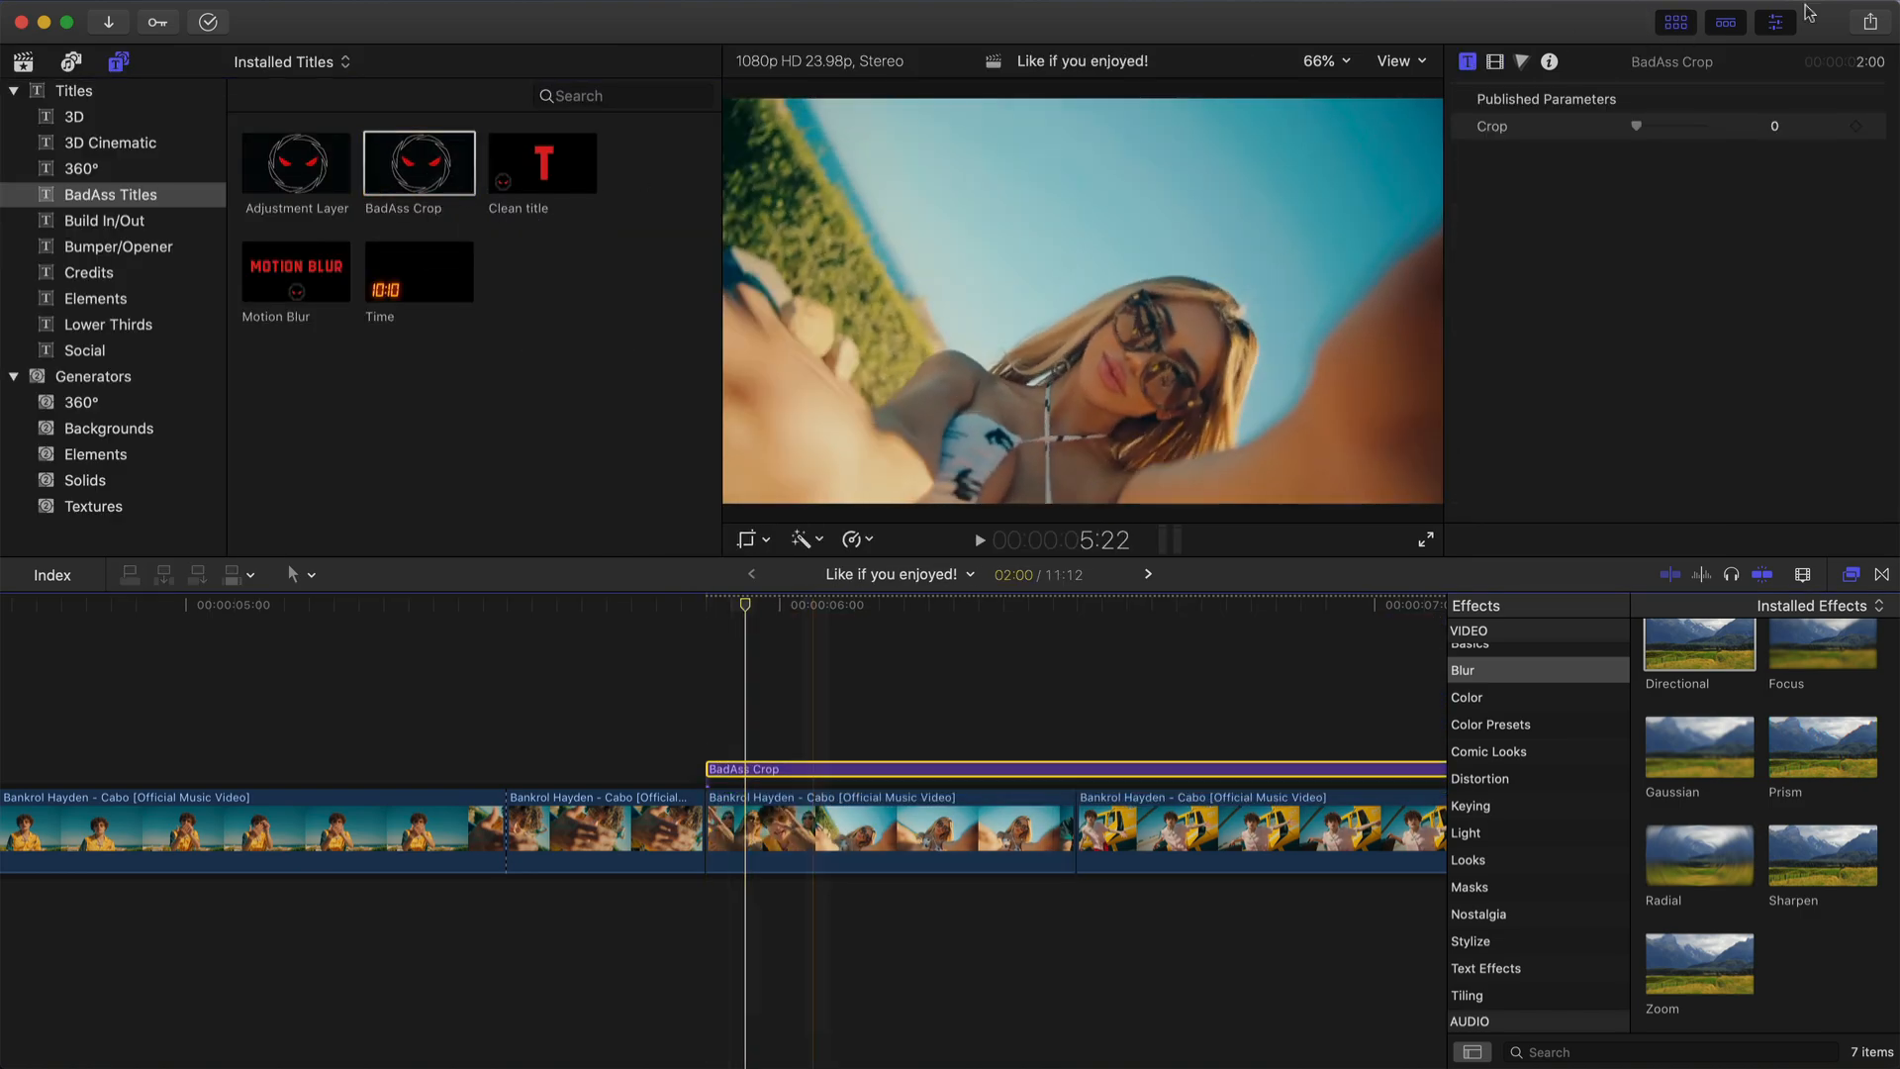
left_click(1674, 22)
- Trim the BadAss Crop title to the selfie clip's length, set Crop to about 43.54, reduce it slightly, and preview the bars
mouse_move(1640, 130)
left_mouse_down()
mouse_move(1709, 132)
mouse_move(1673, 135)
left_mouse_up()
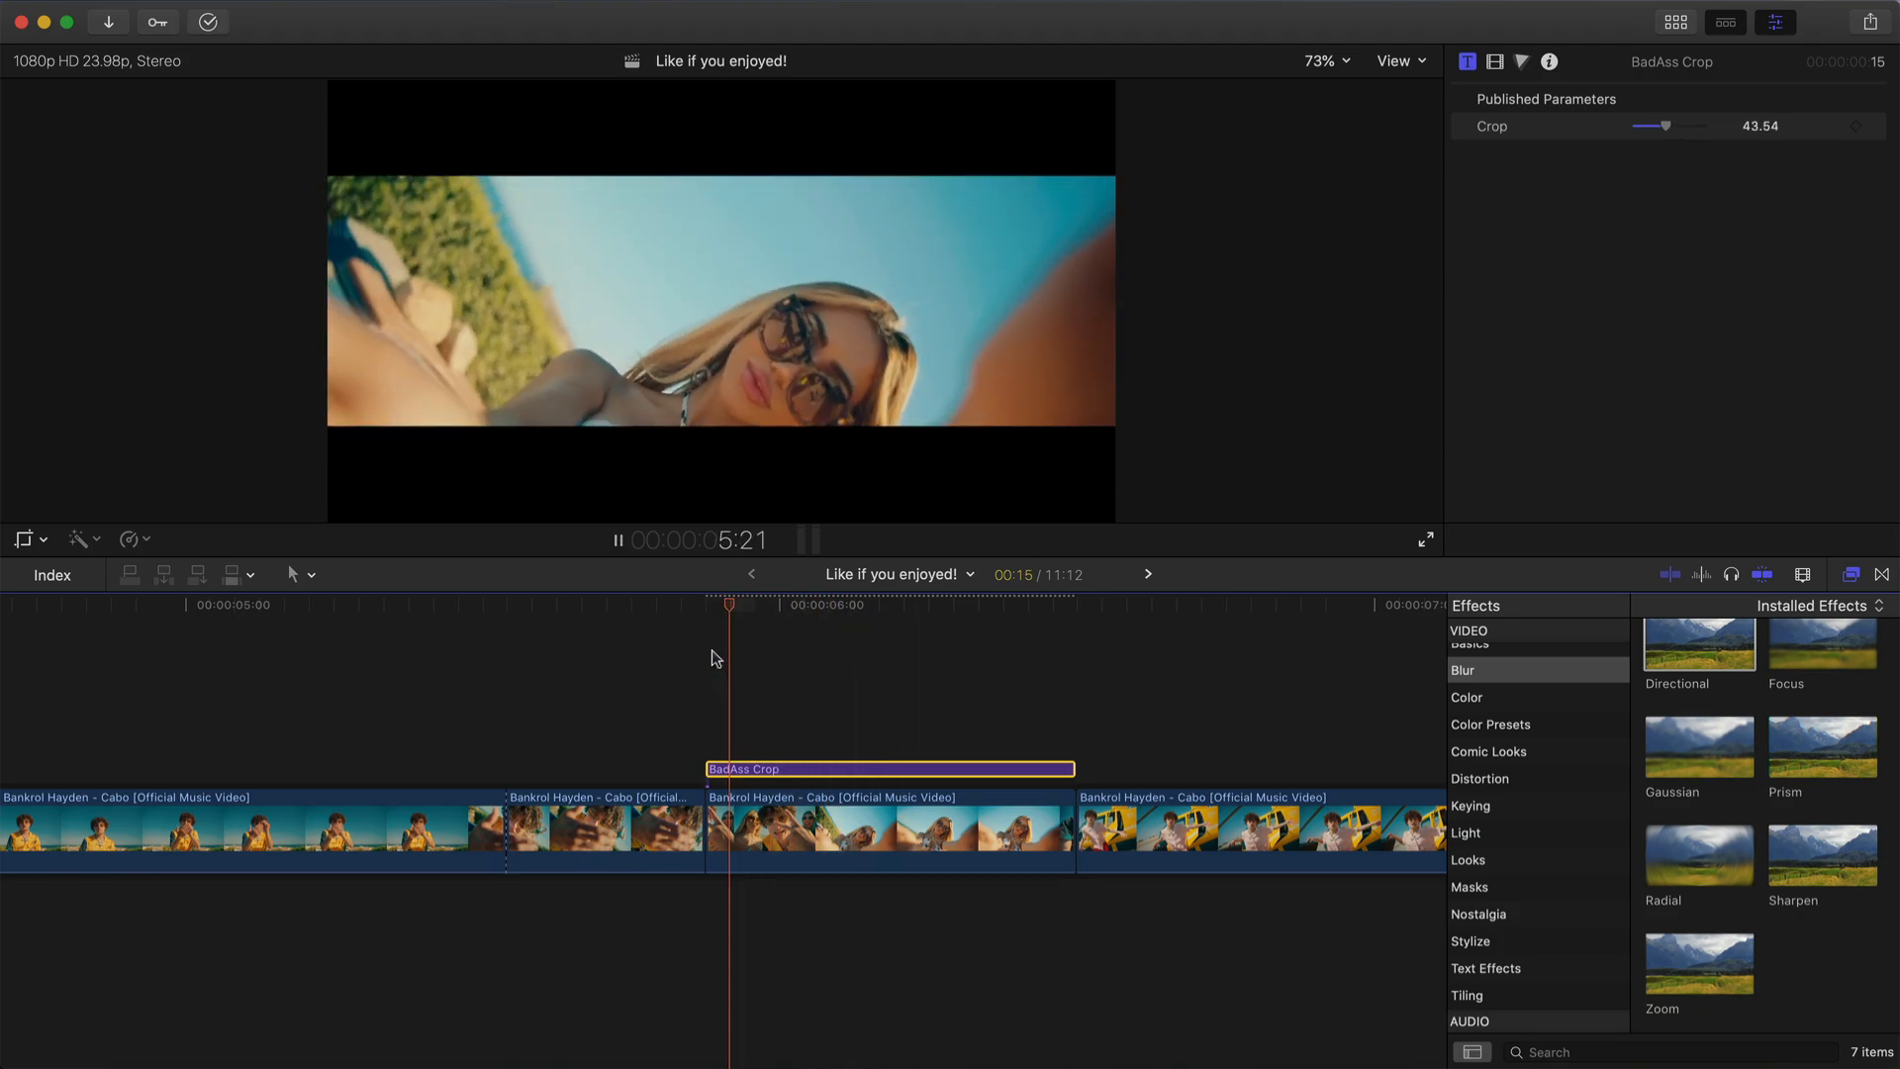
key("space")
key("space")
left_click_drag(1668, 132, 1649, 127)
key("space")
key("space")
key("space")
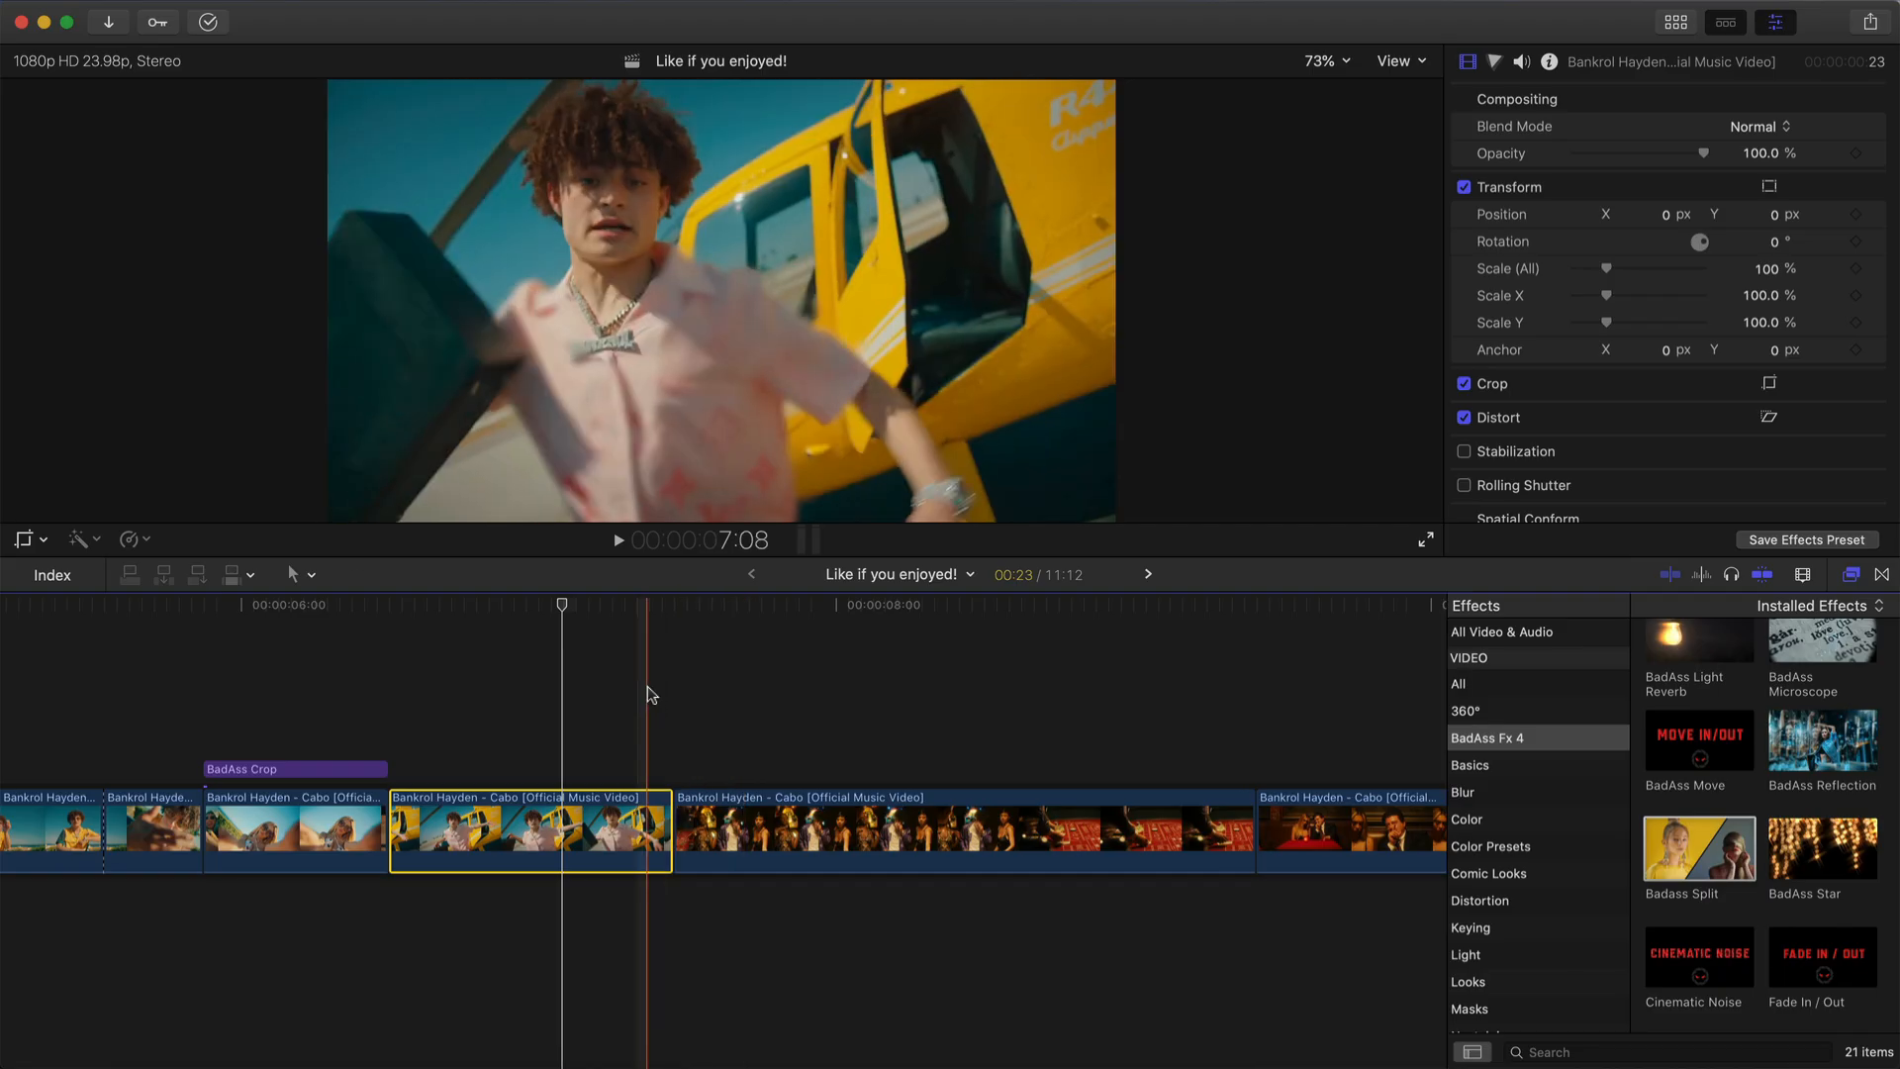
- Apply the Badass Split effect from BadAss Fx 4 to the yellow helicopter clip and preview the split
left_click(488, 613)
scroll(488, 620, "left", 4)
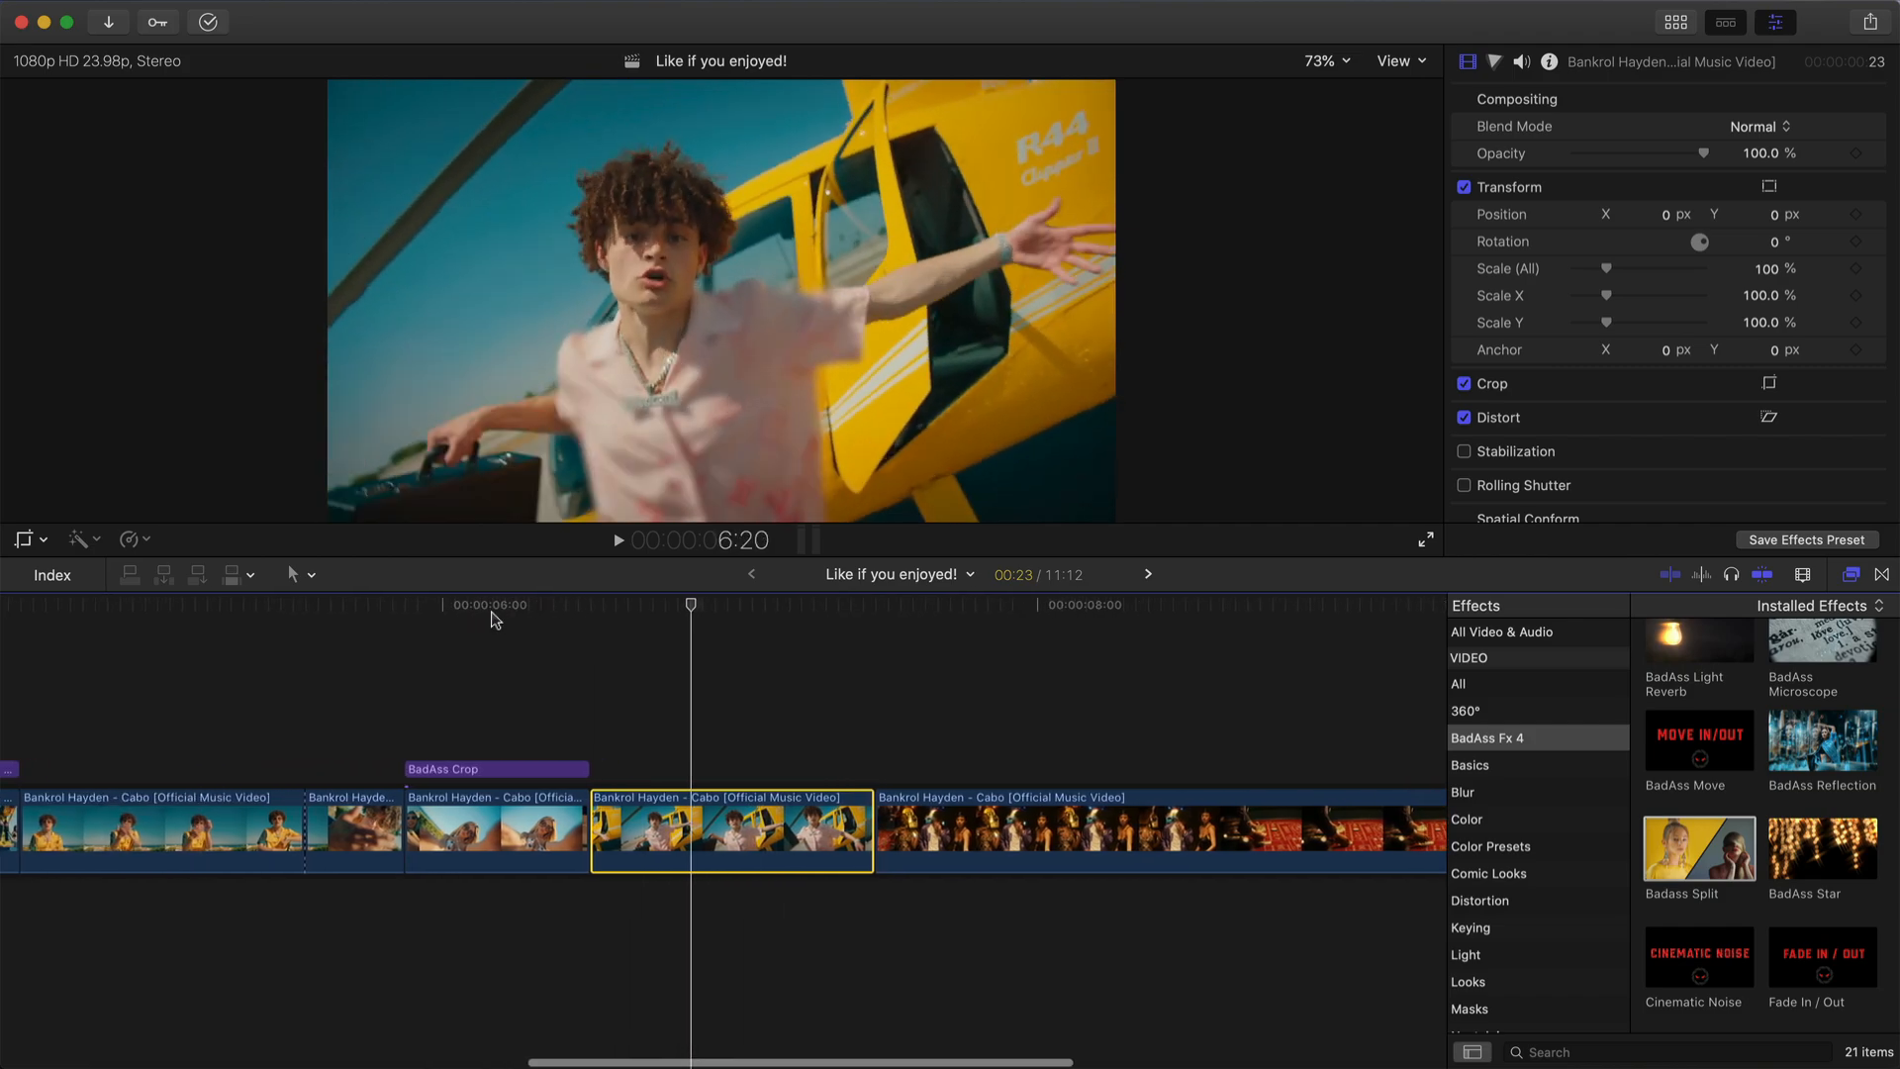
left_click(1479, 738)
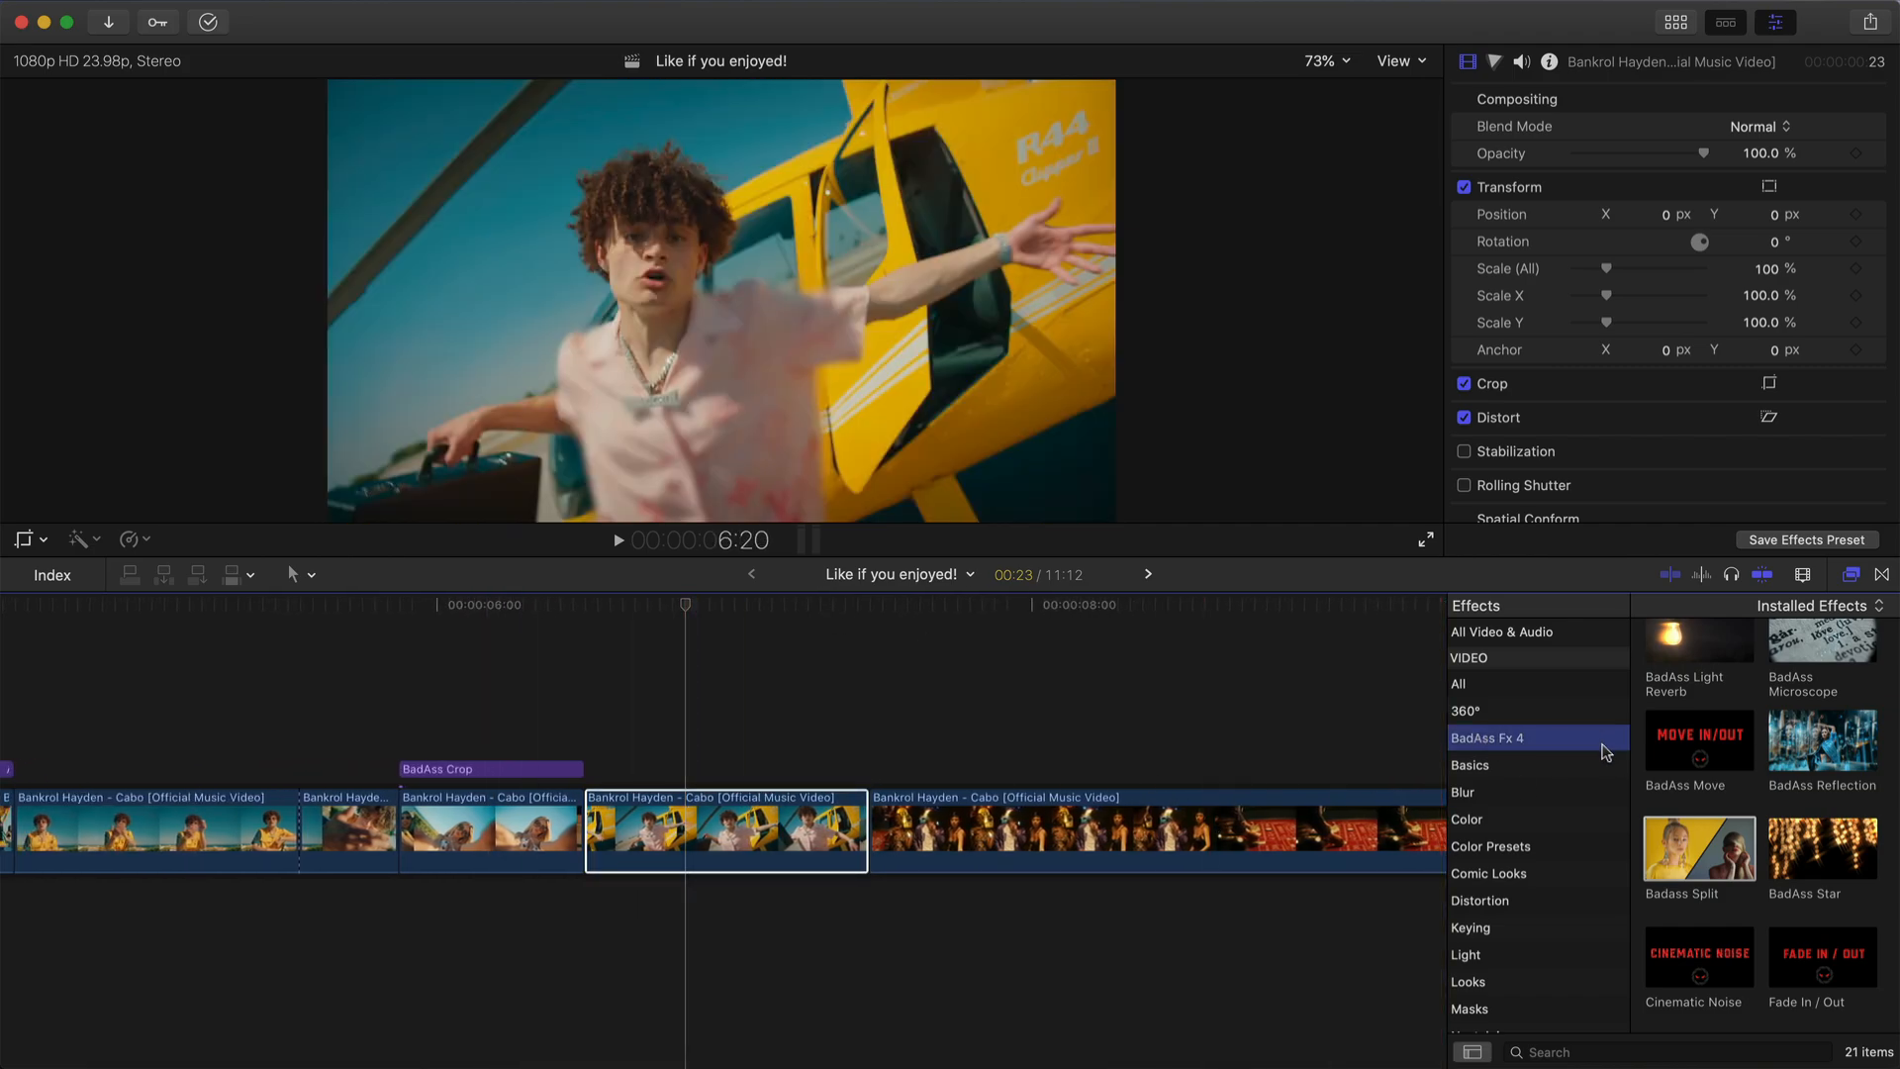
left_click_drag(1660, 853, 679, 834)
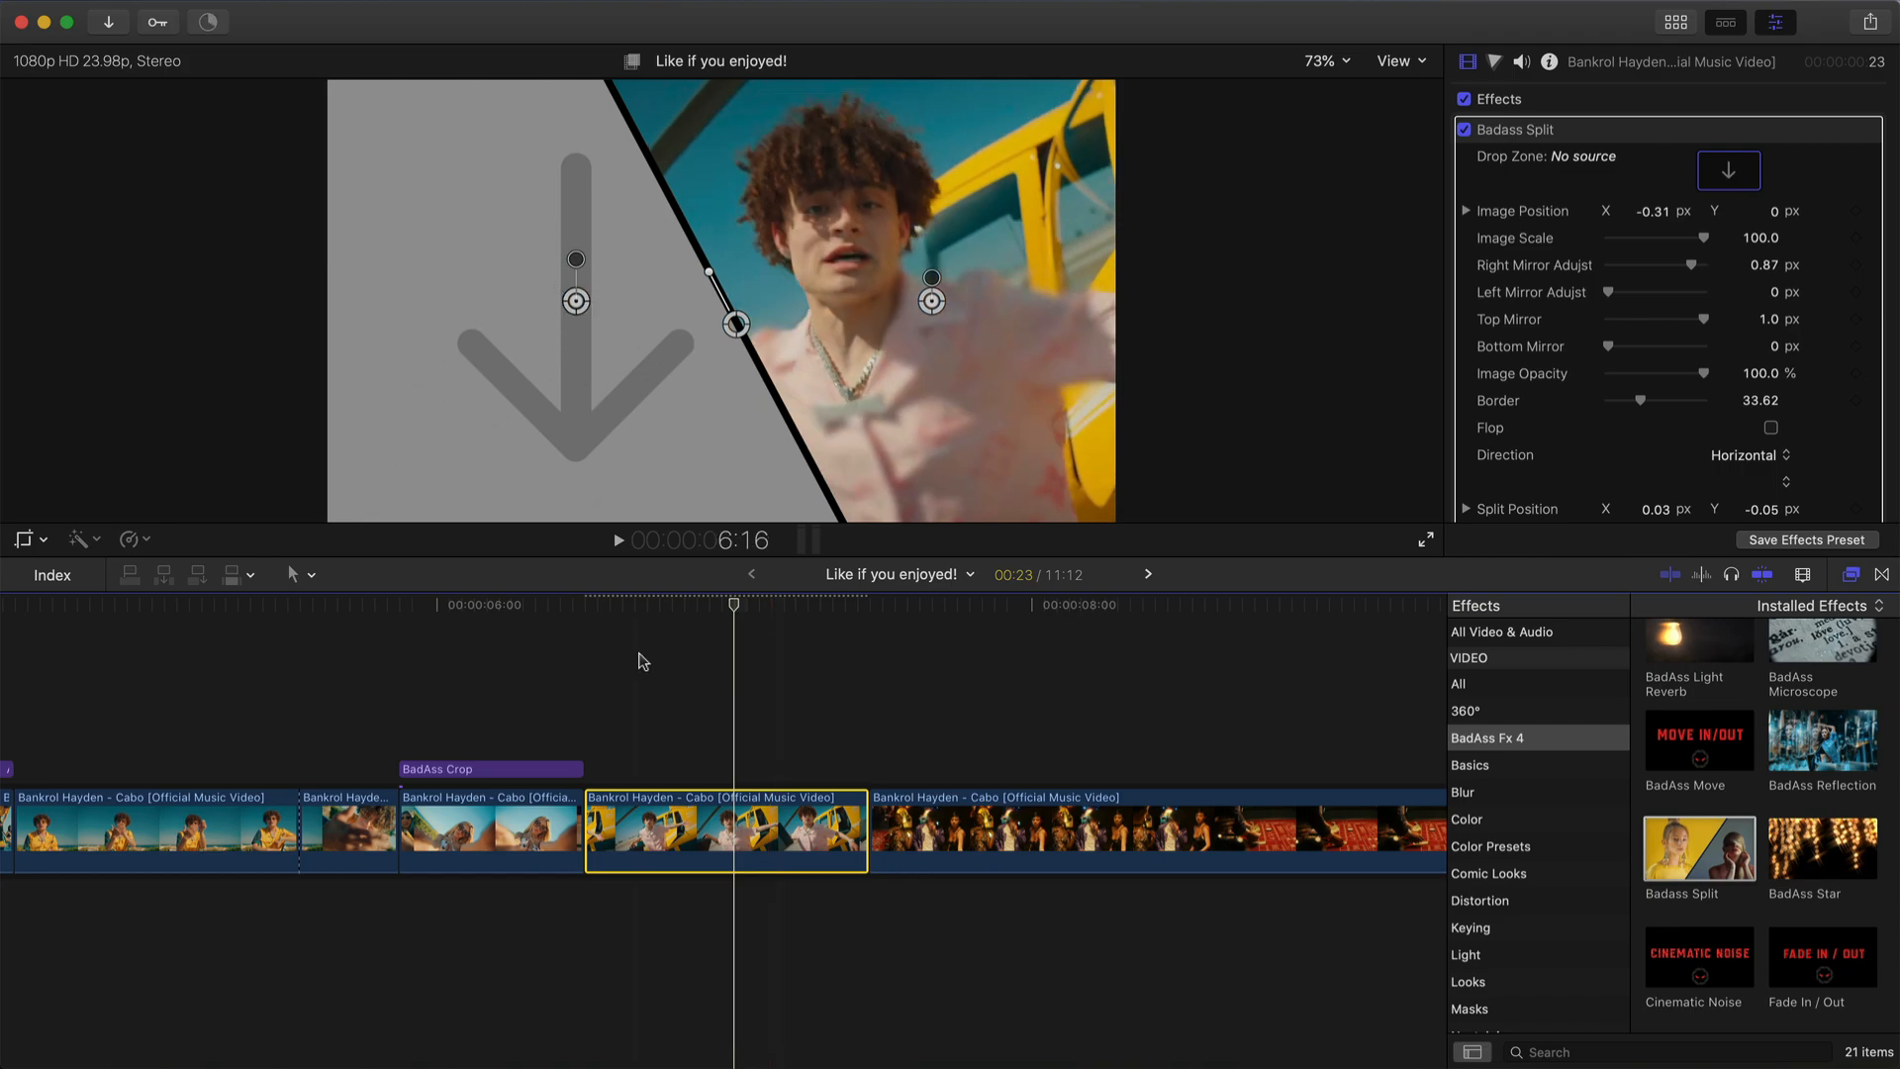
left_click_drag(702, 601, 681, 603)
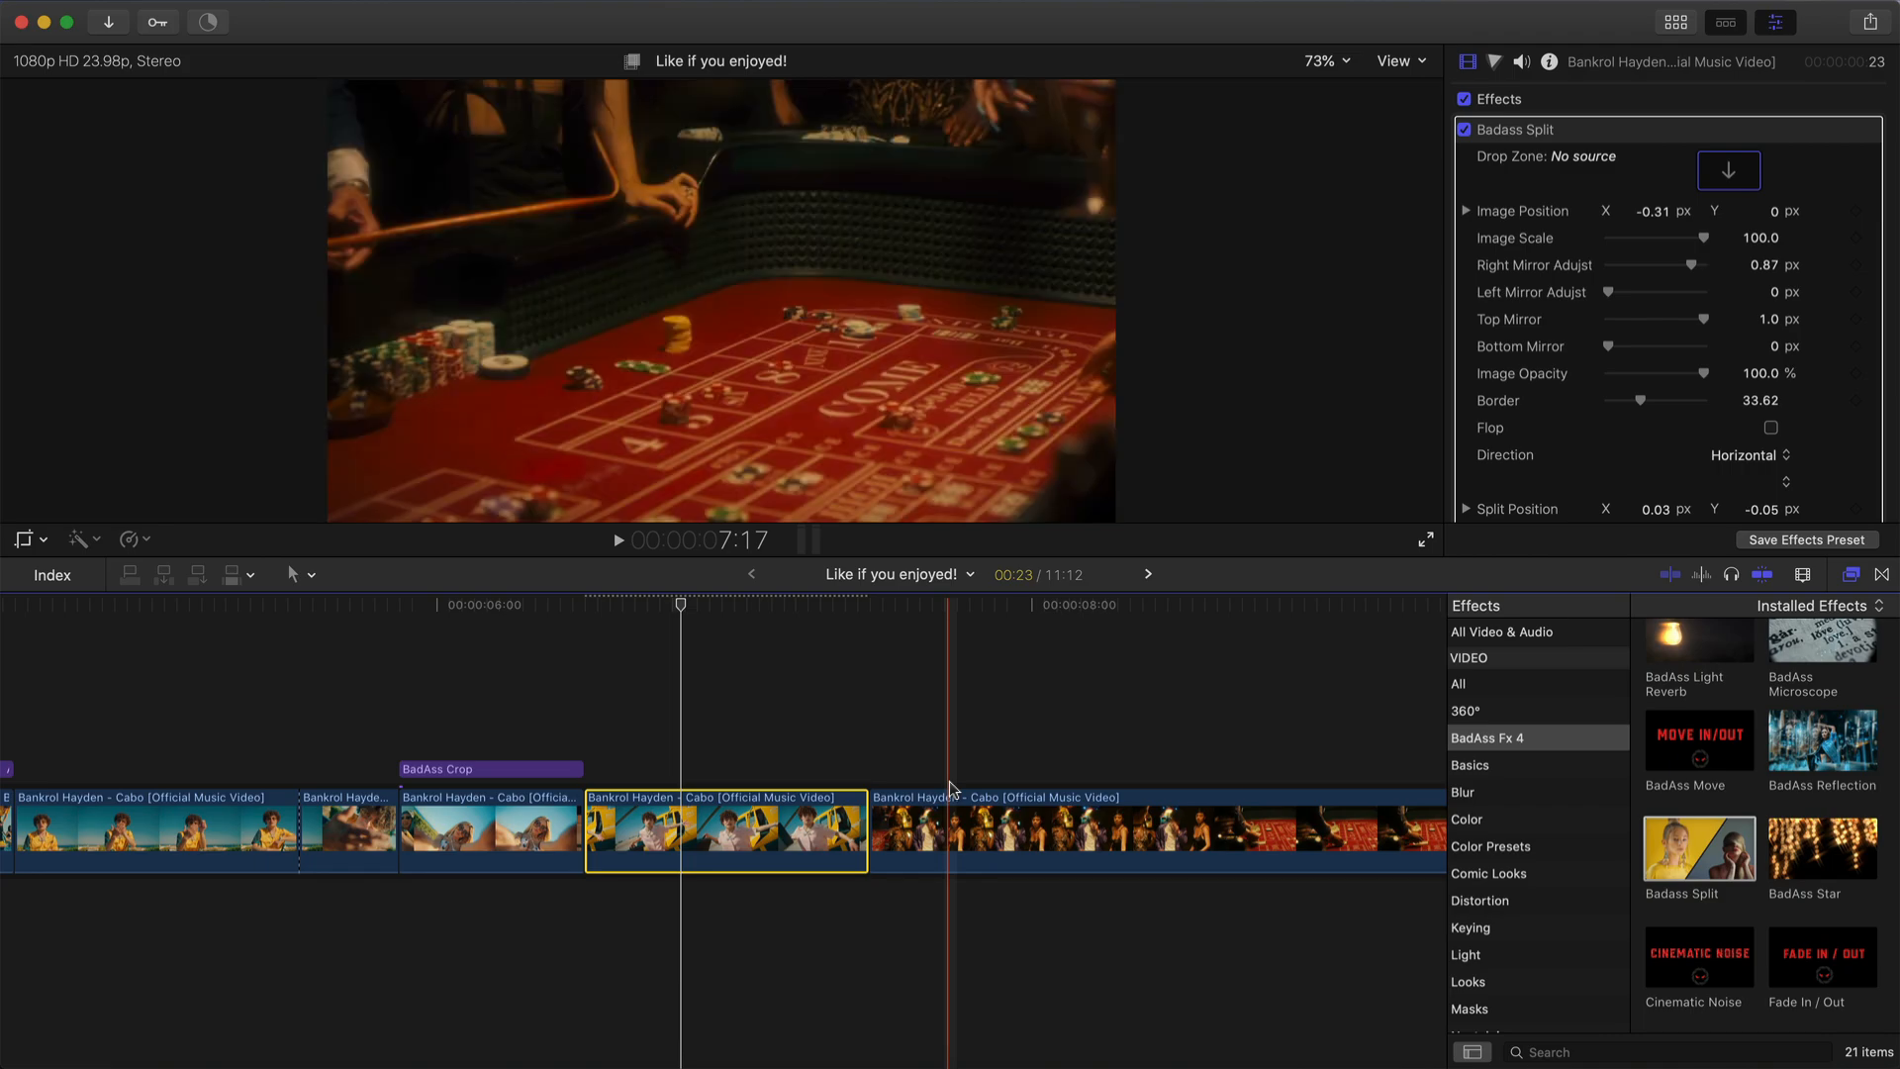
scroll(976, 755, "right", 10)
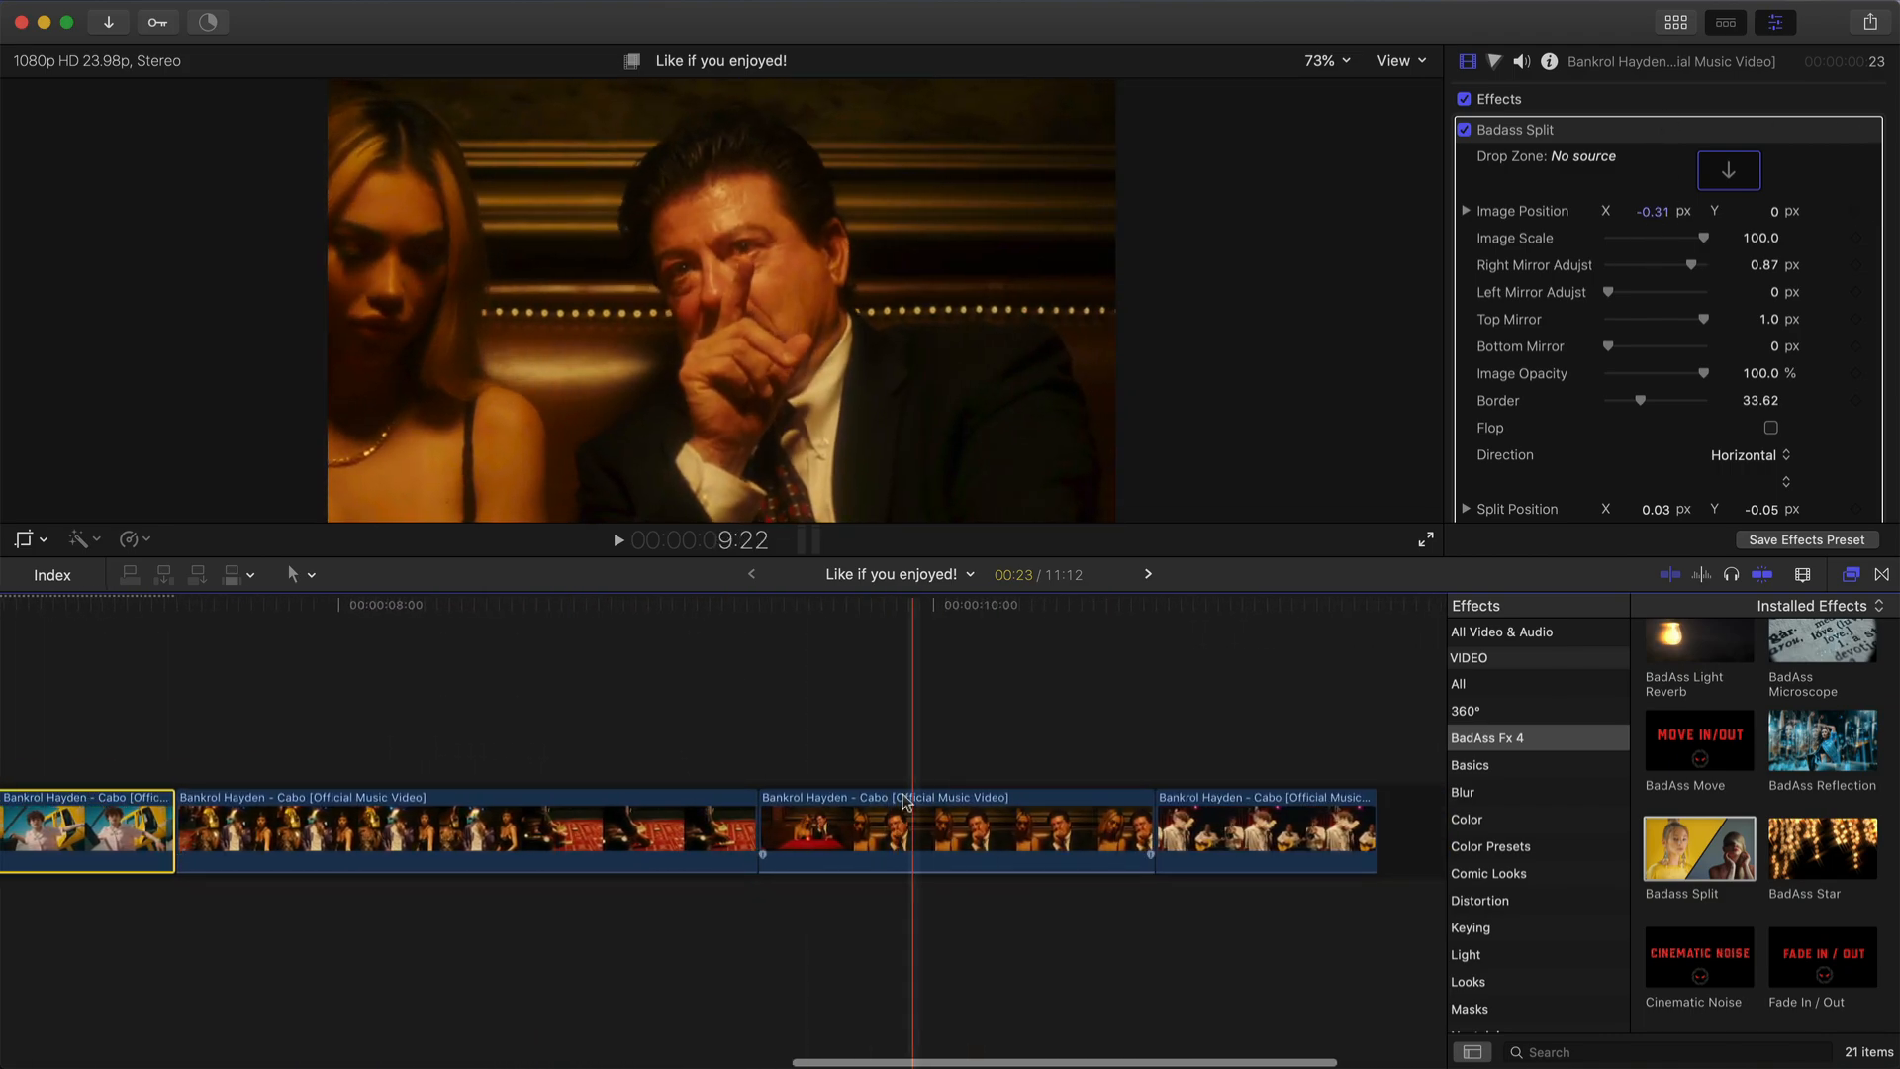
scroll(776, 788, "left", 5)
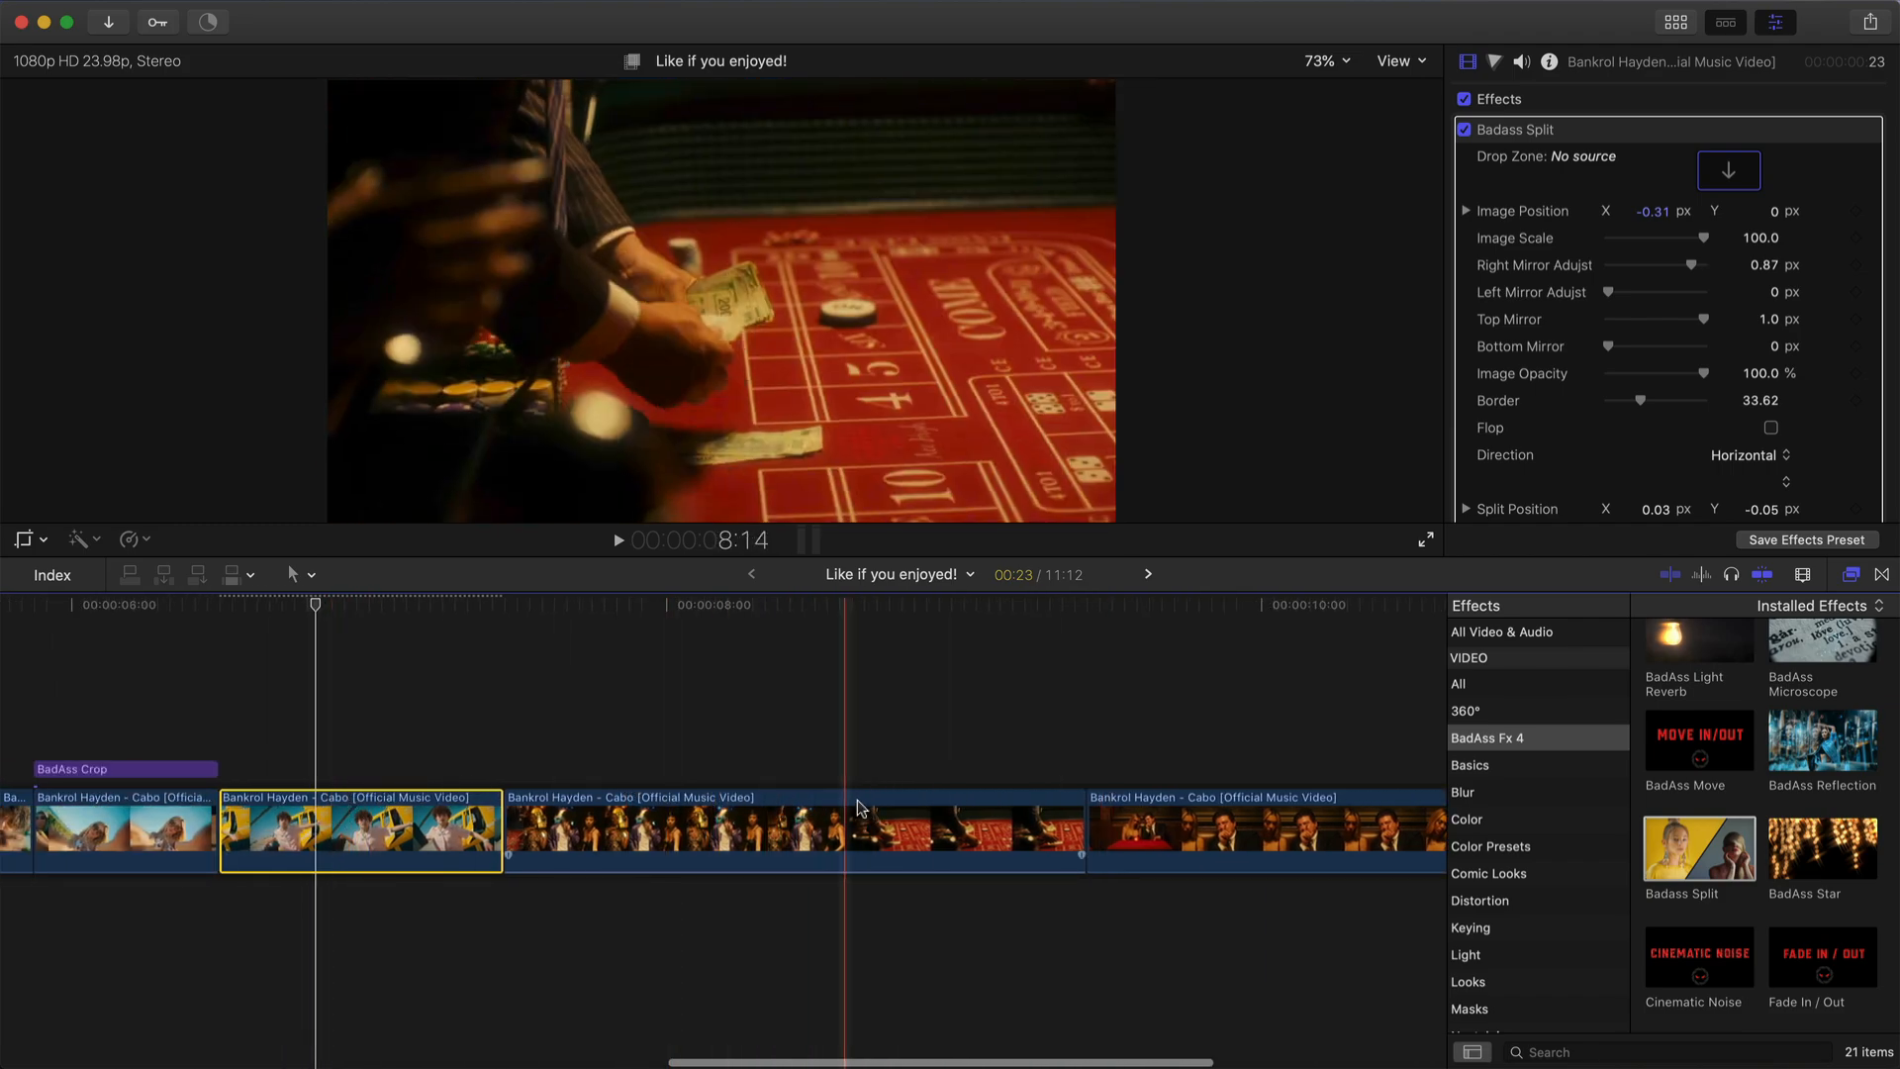
scroll(857, 802, "right", 6)
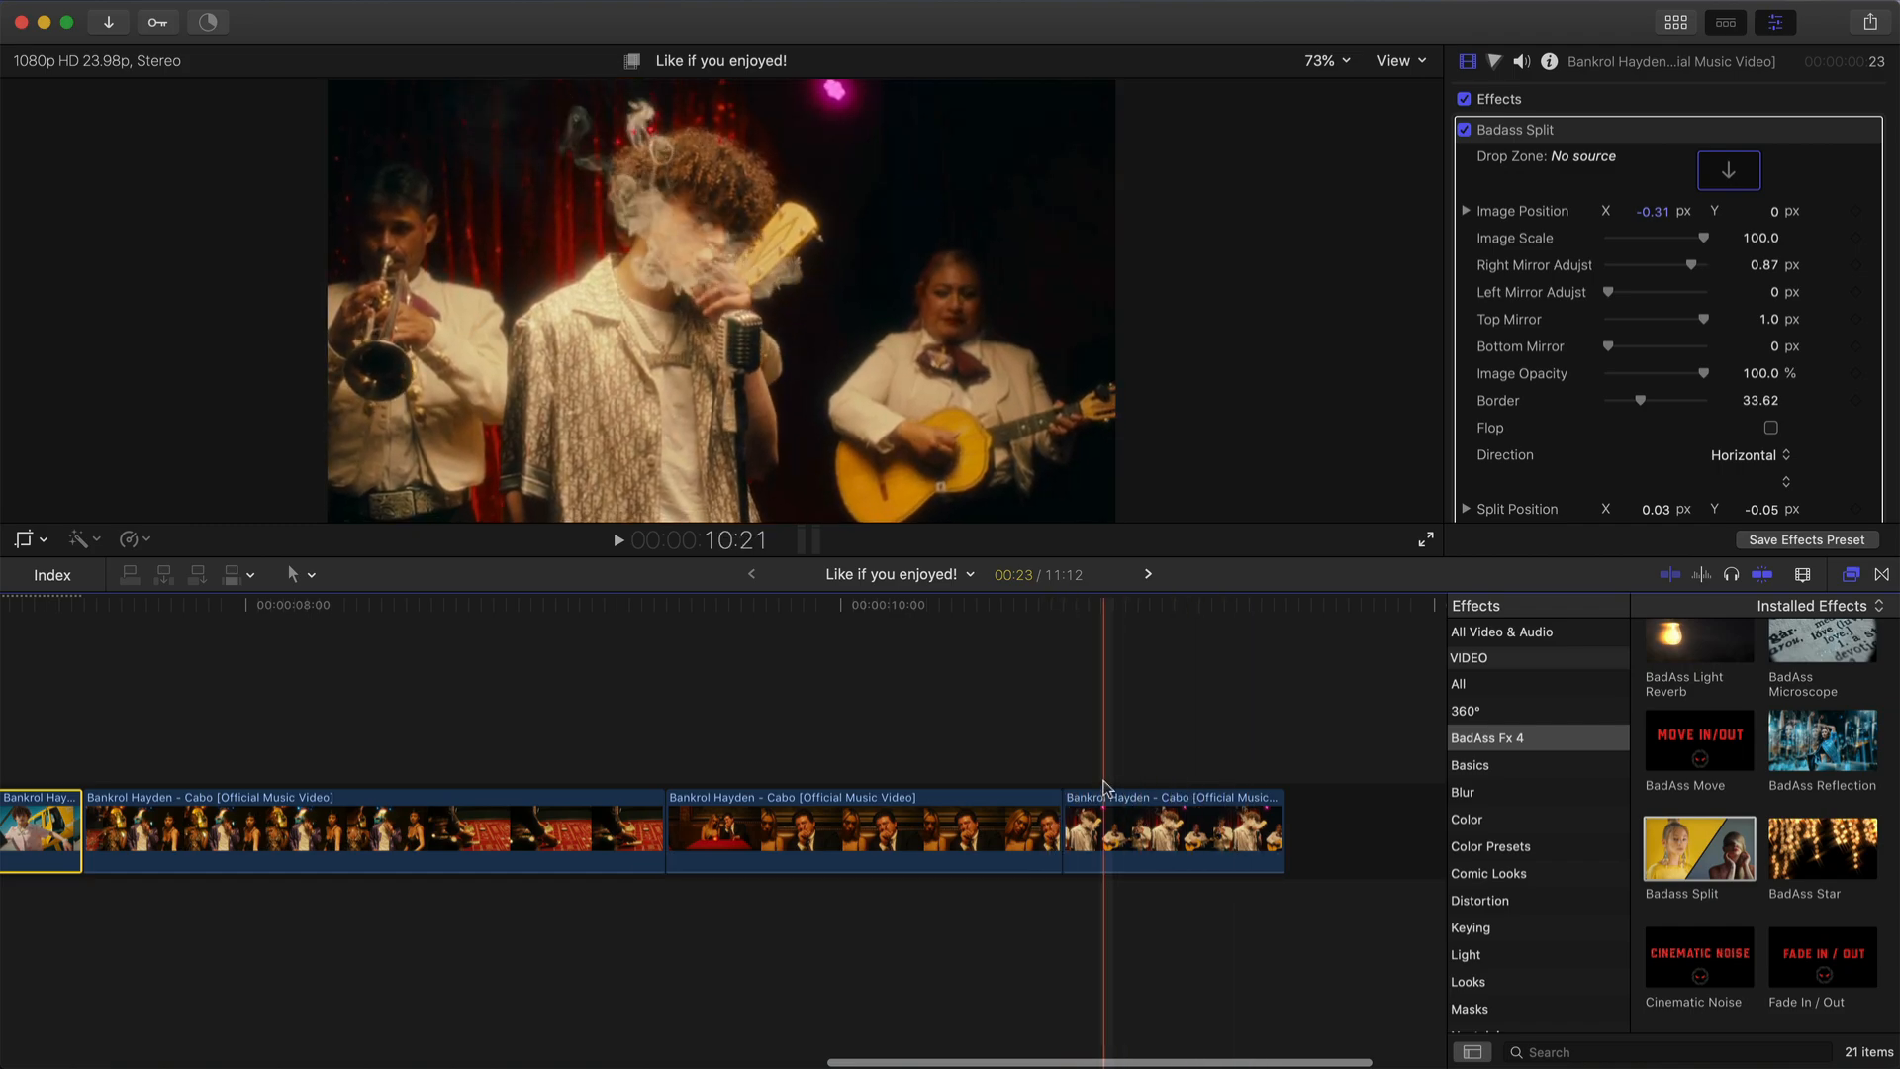
scroll(693, 831, "right", 1)
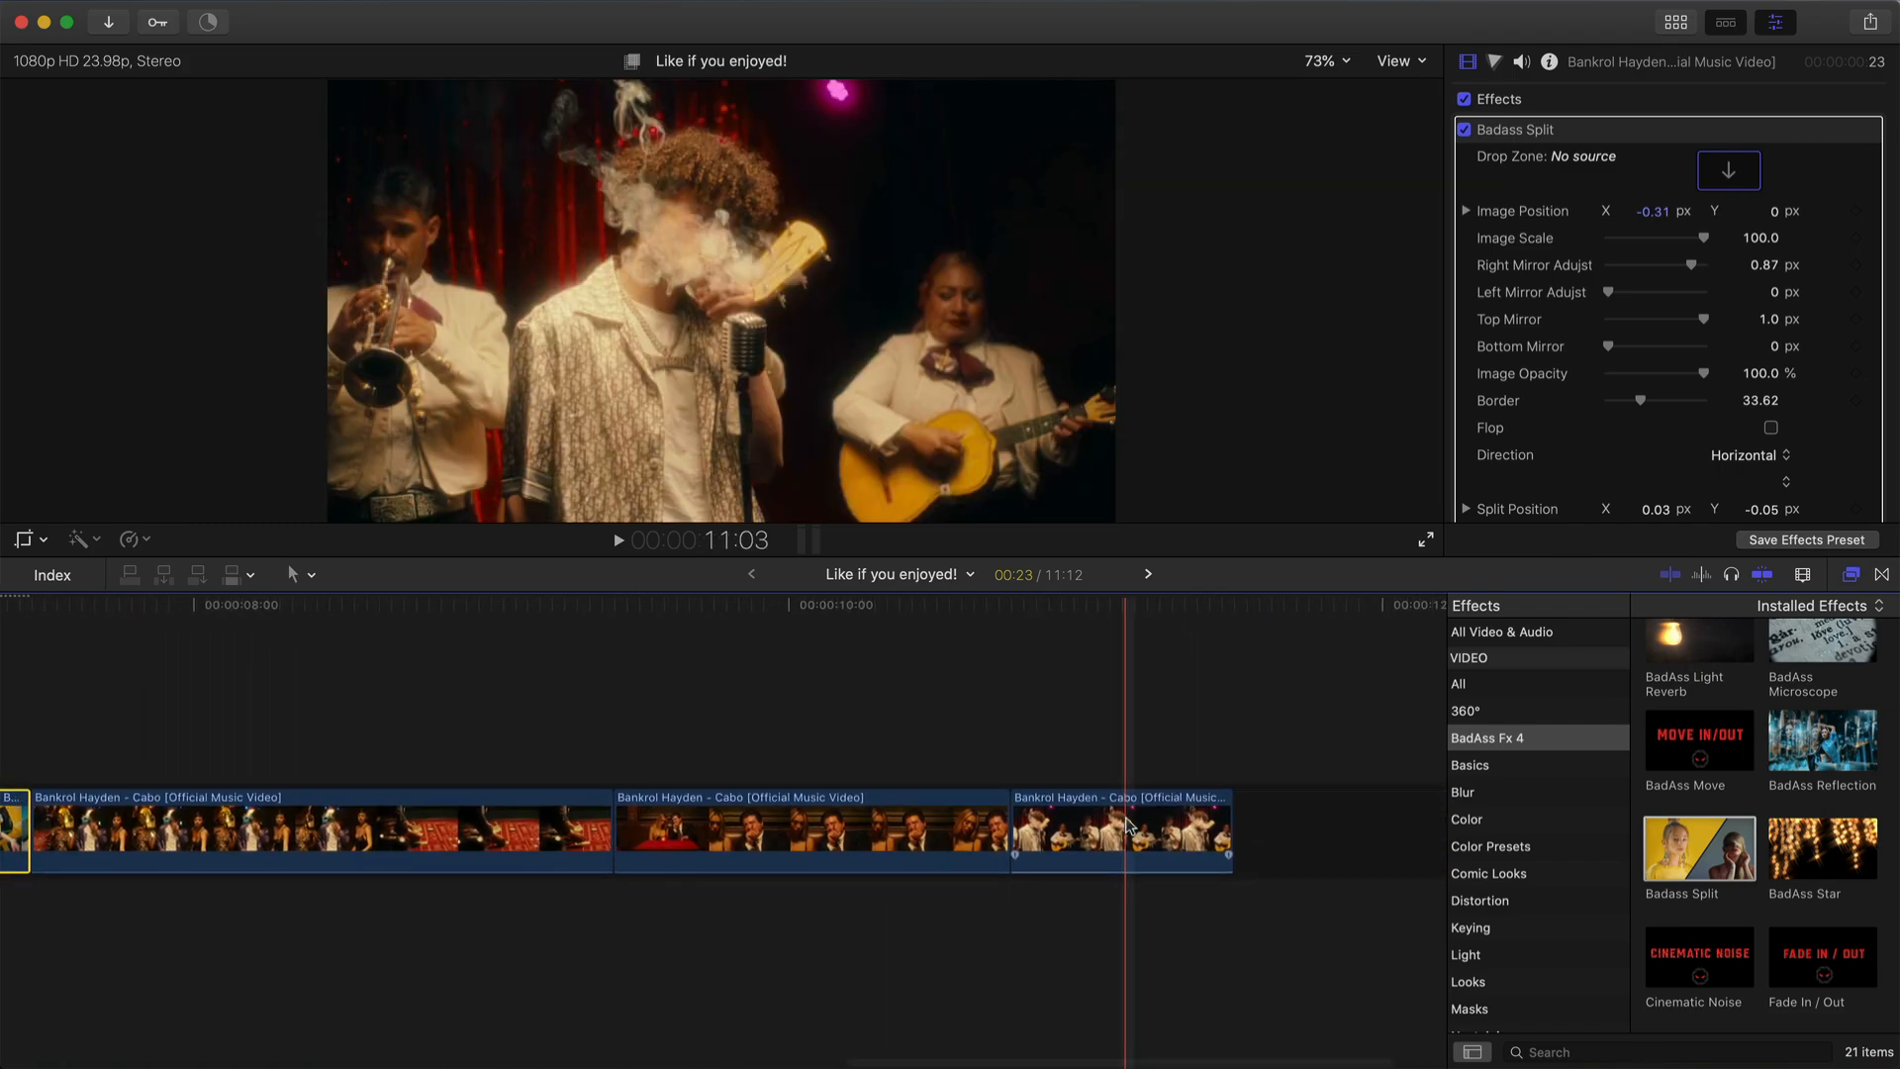
right_click(1129, 826)
left_click(1232, 679)
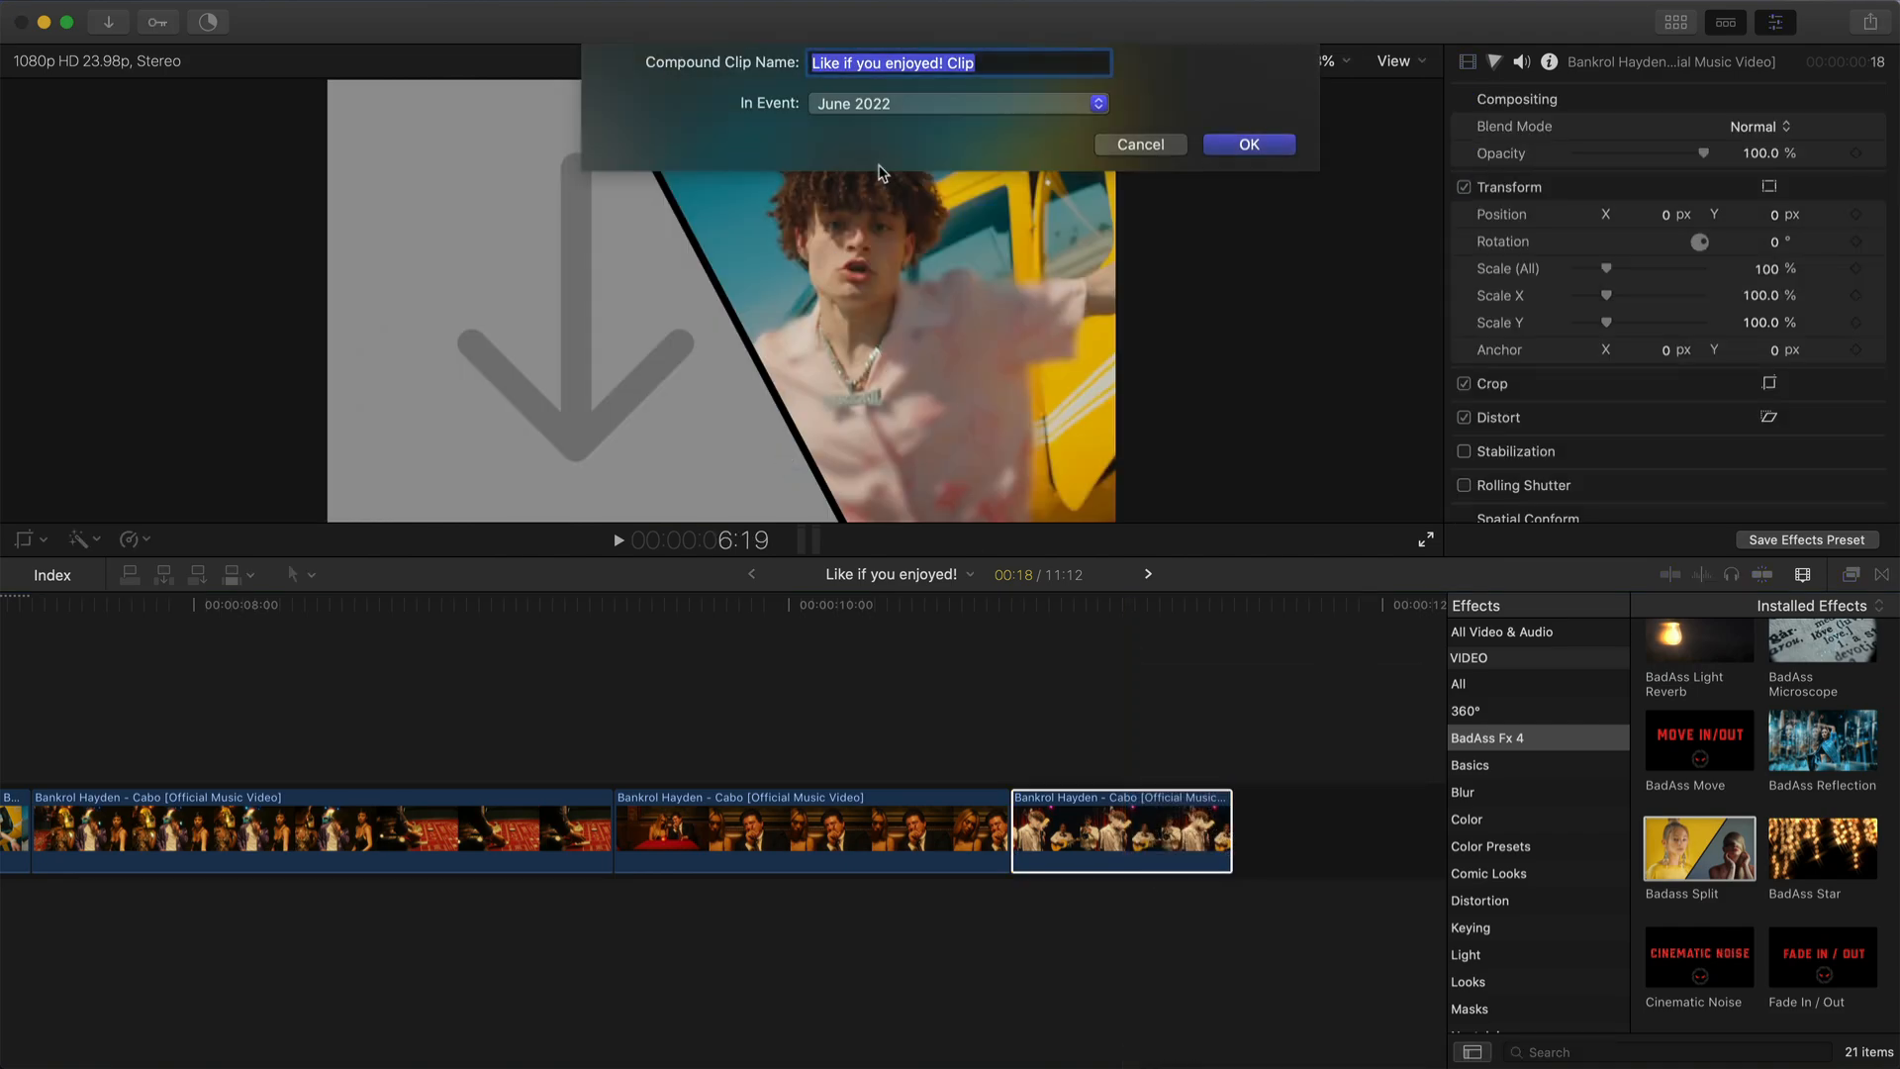
left_click(1138, 147)
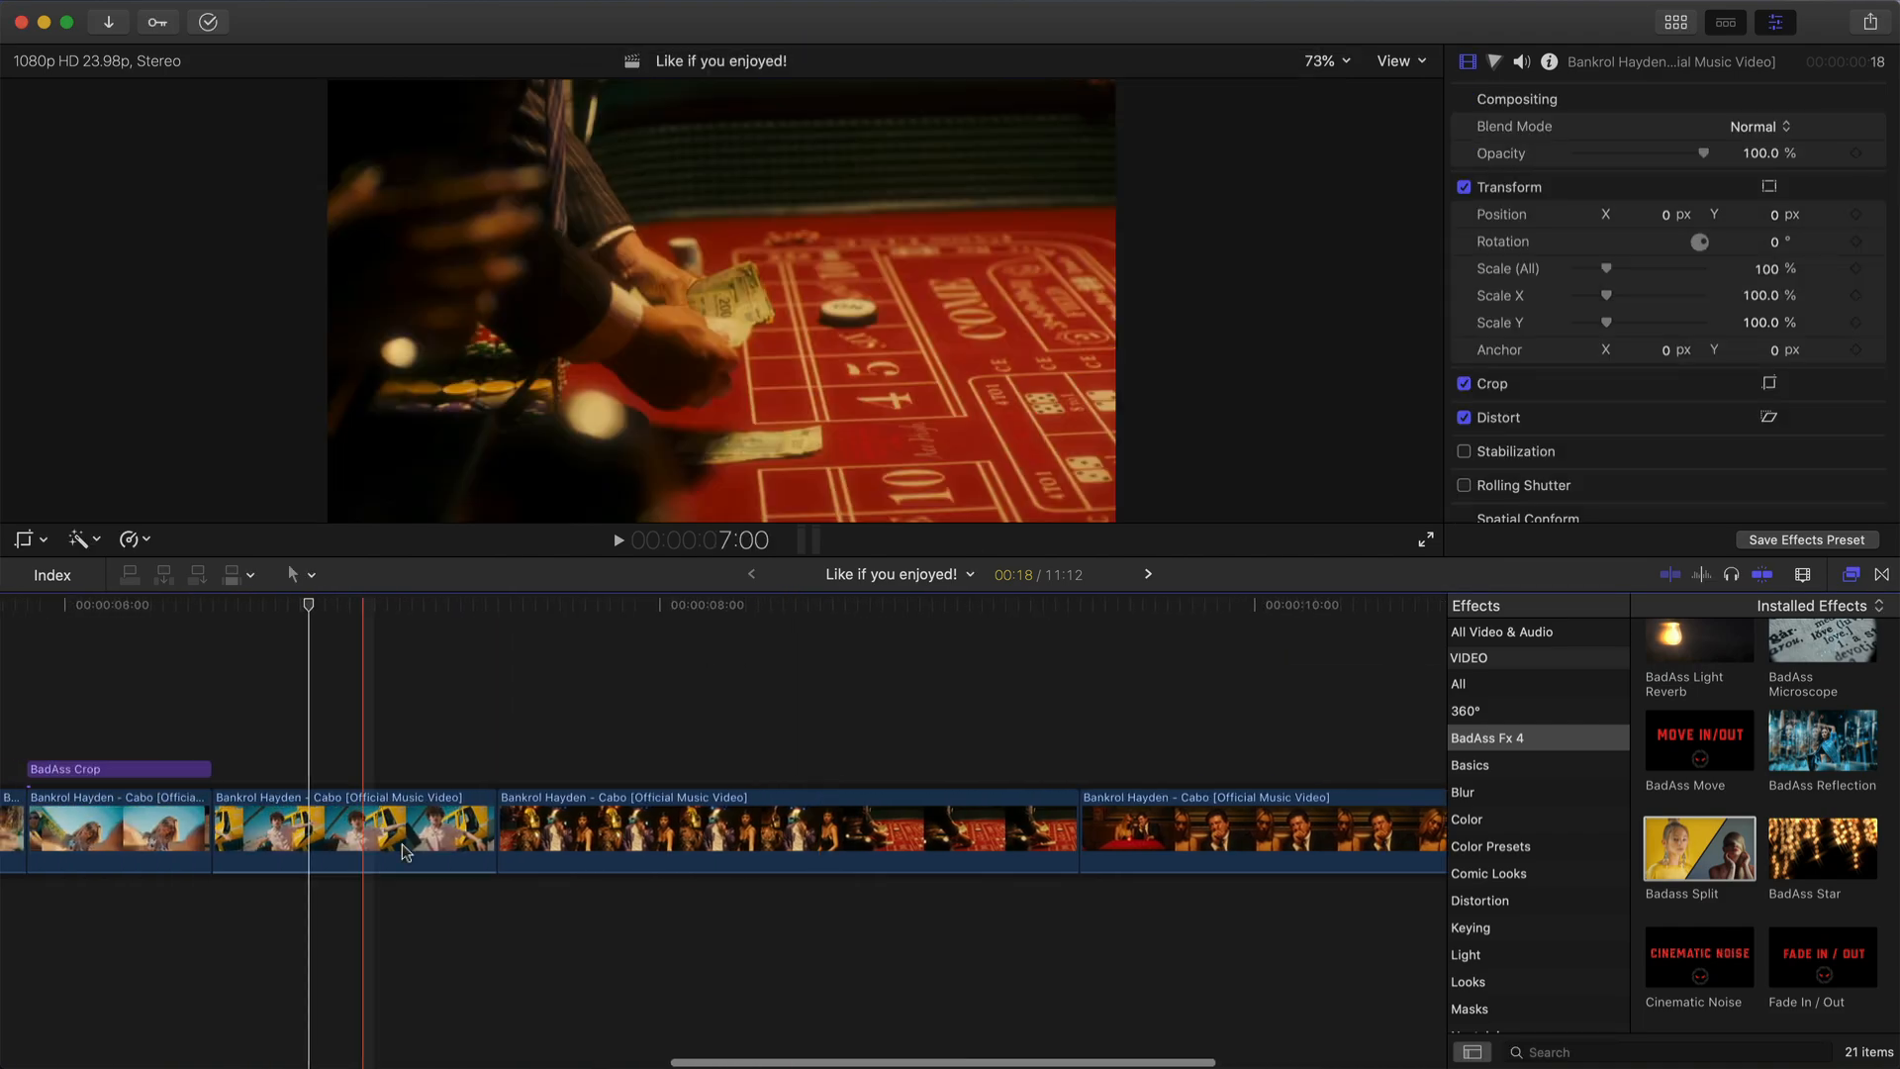
- Fill the helicopter clip's Badass Split drop zone with the compound clip "men" from the June 2022 event
left_click(476, 836)
scroll(476, 837, "left", 1)
left_click(819, 834)
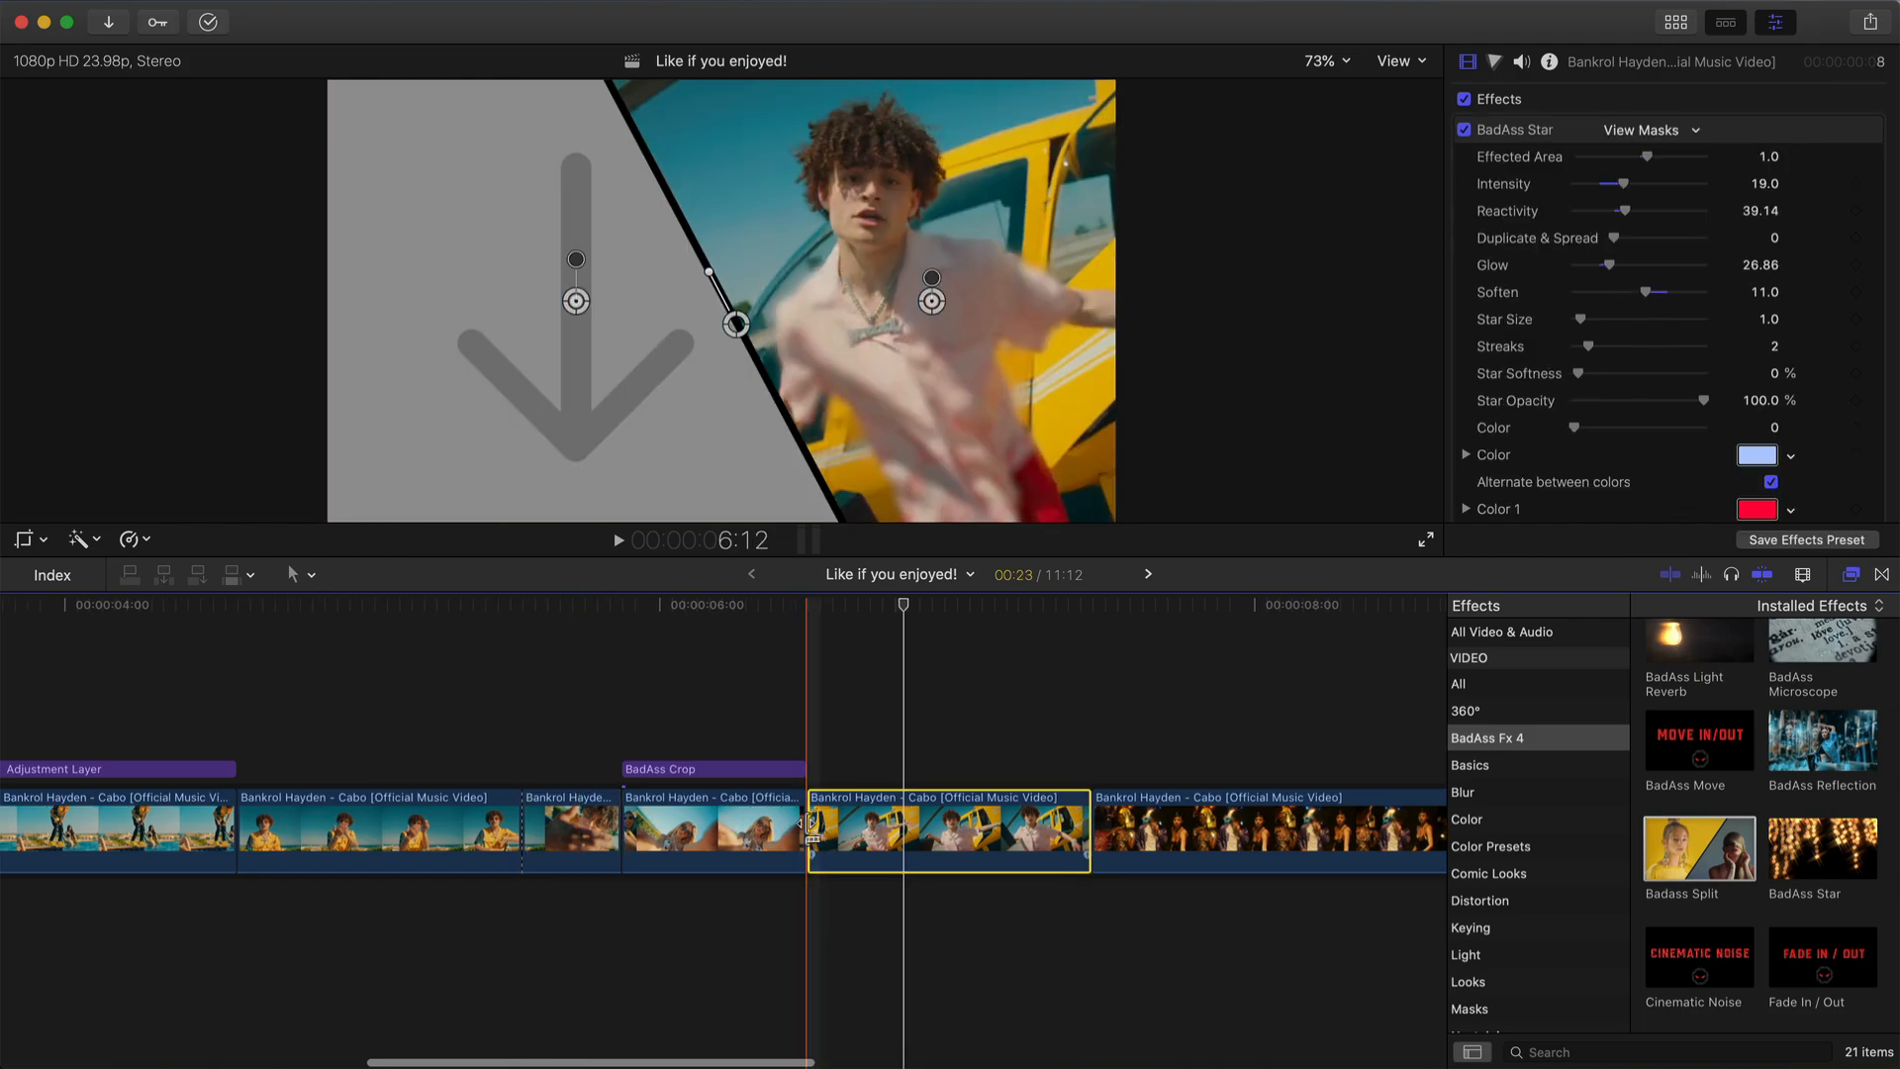
scroll(948, 826, "right", 2)
left_click(1676, 20)
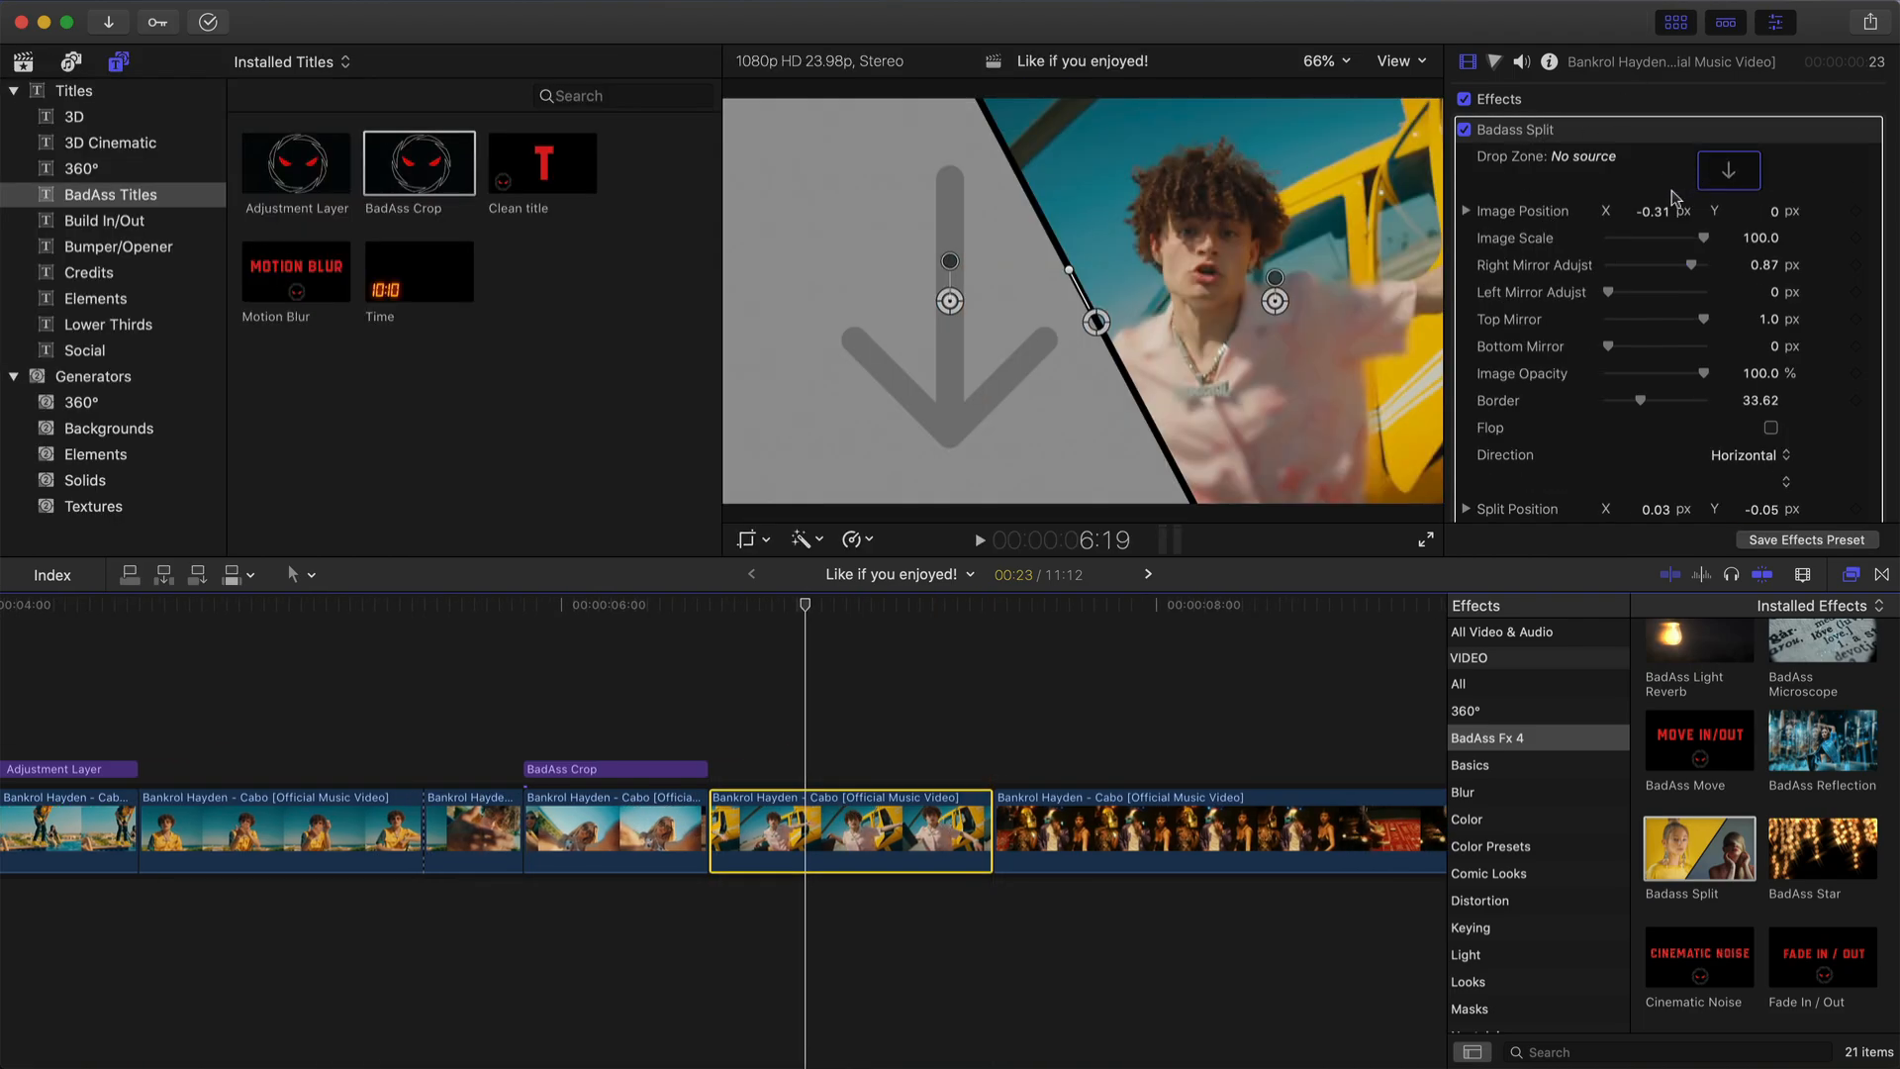
left_click(1729, 170)
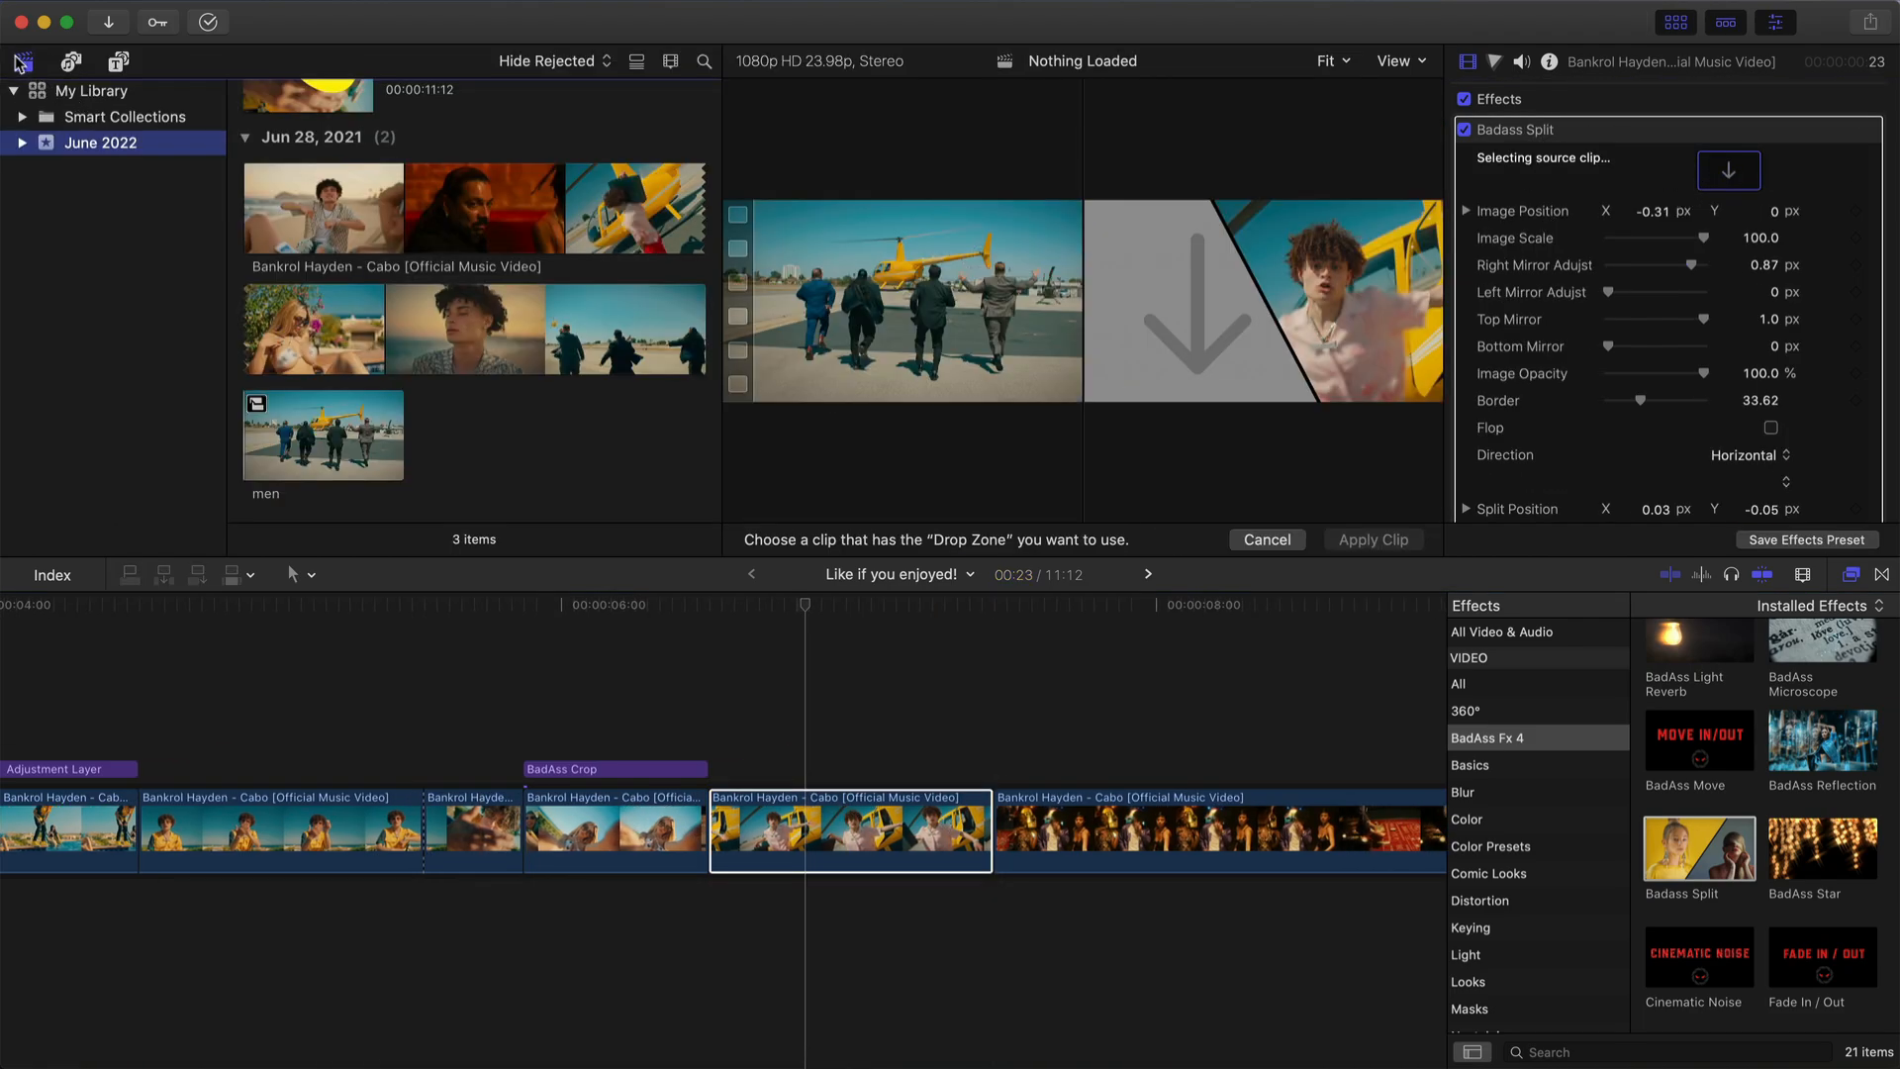
scroll(356, 295, "up", 3)
scroll(421, 253, "down", 3)
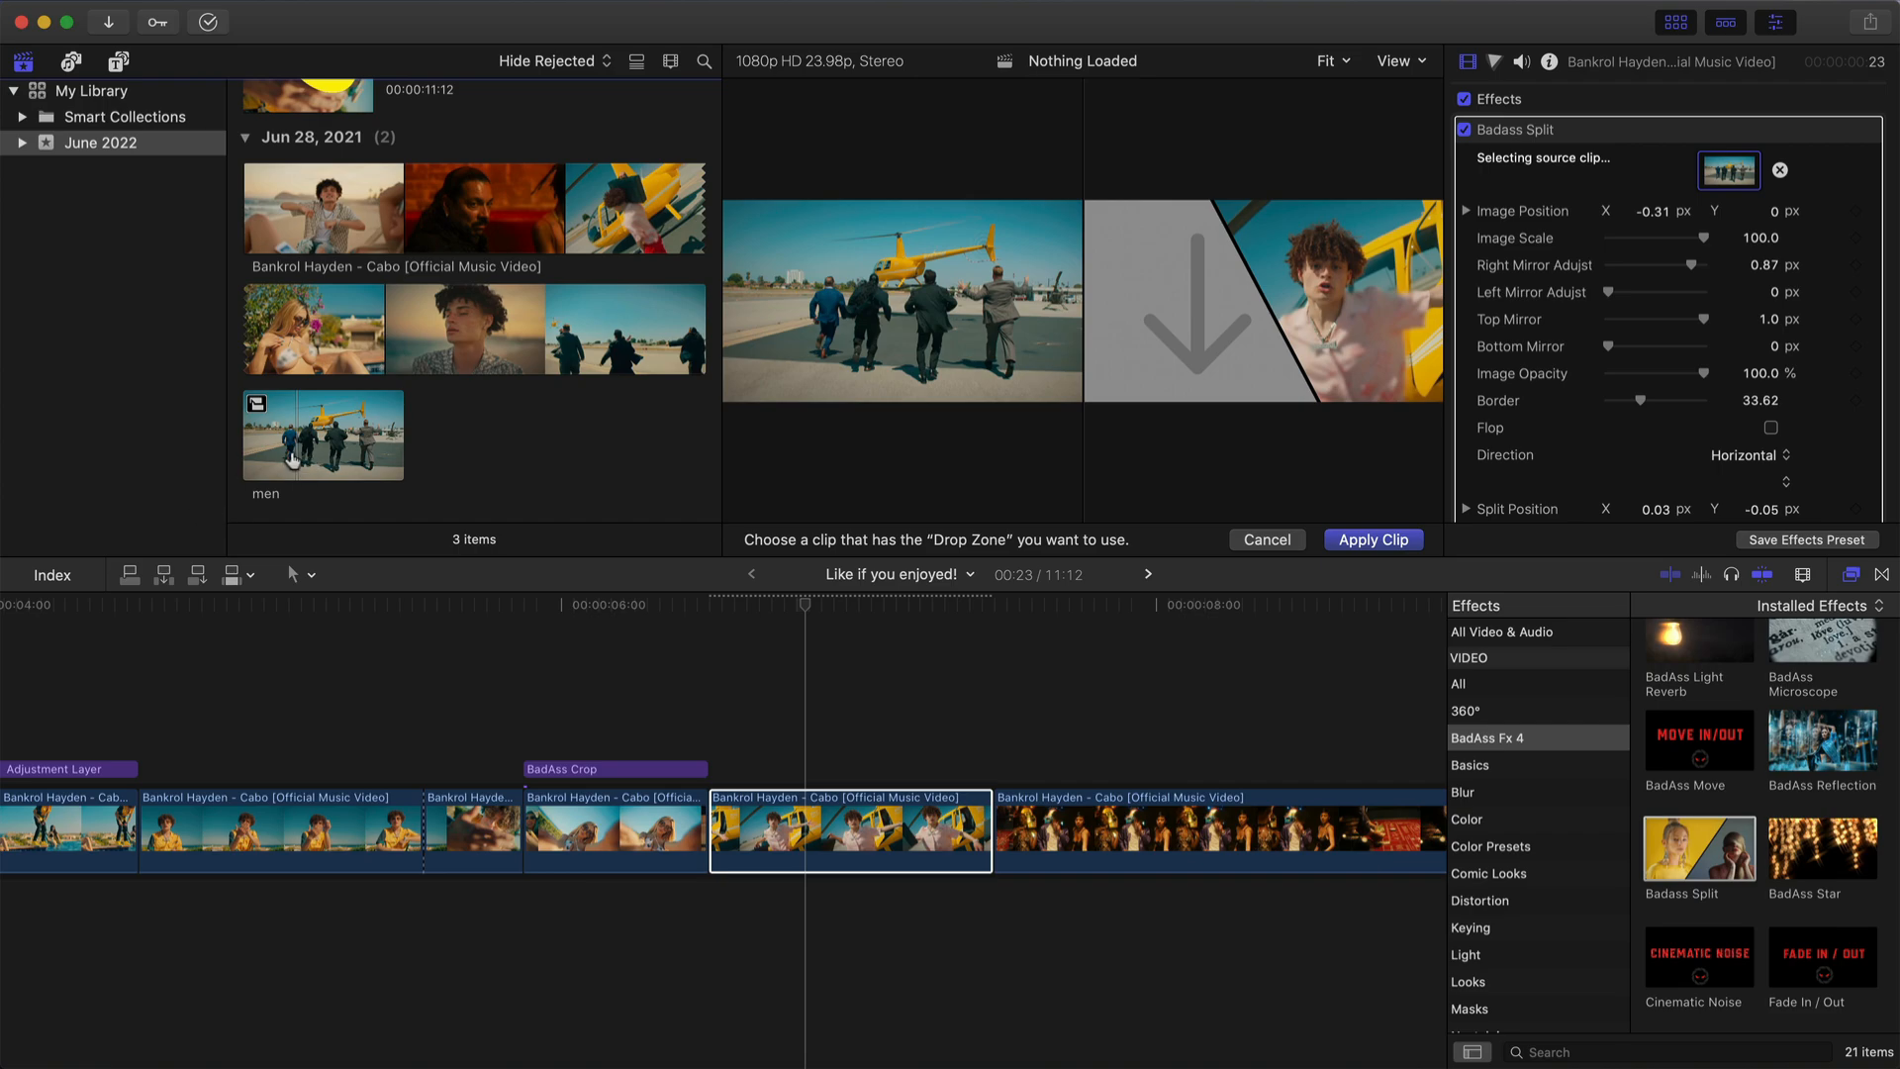
left_click(1373, 539)
left_click(1676, 22)
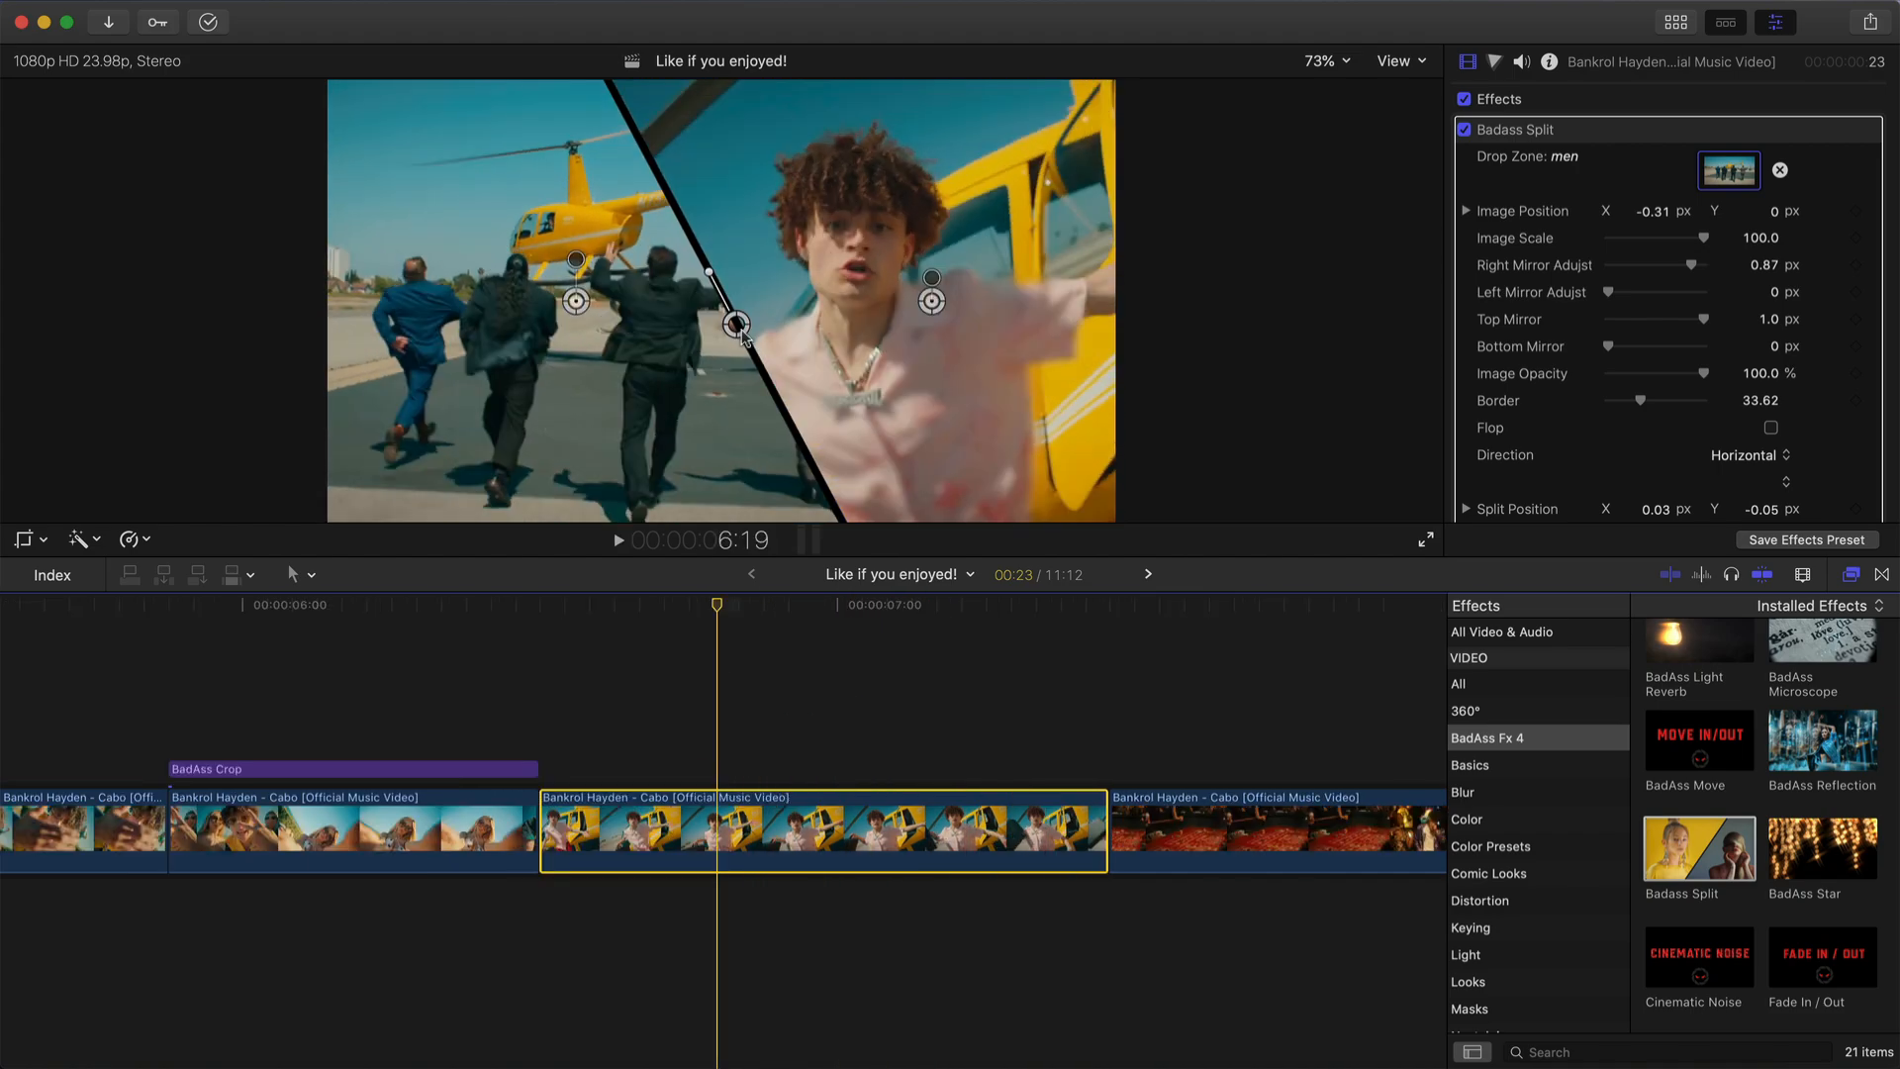
- Scale the split's "men" image to 86.8 at X -0.41, Y 0.01, and straighten the divider to 359.7° at X -0.04, Y -0.06
left_click_drag(731, 322, 643, 176)
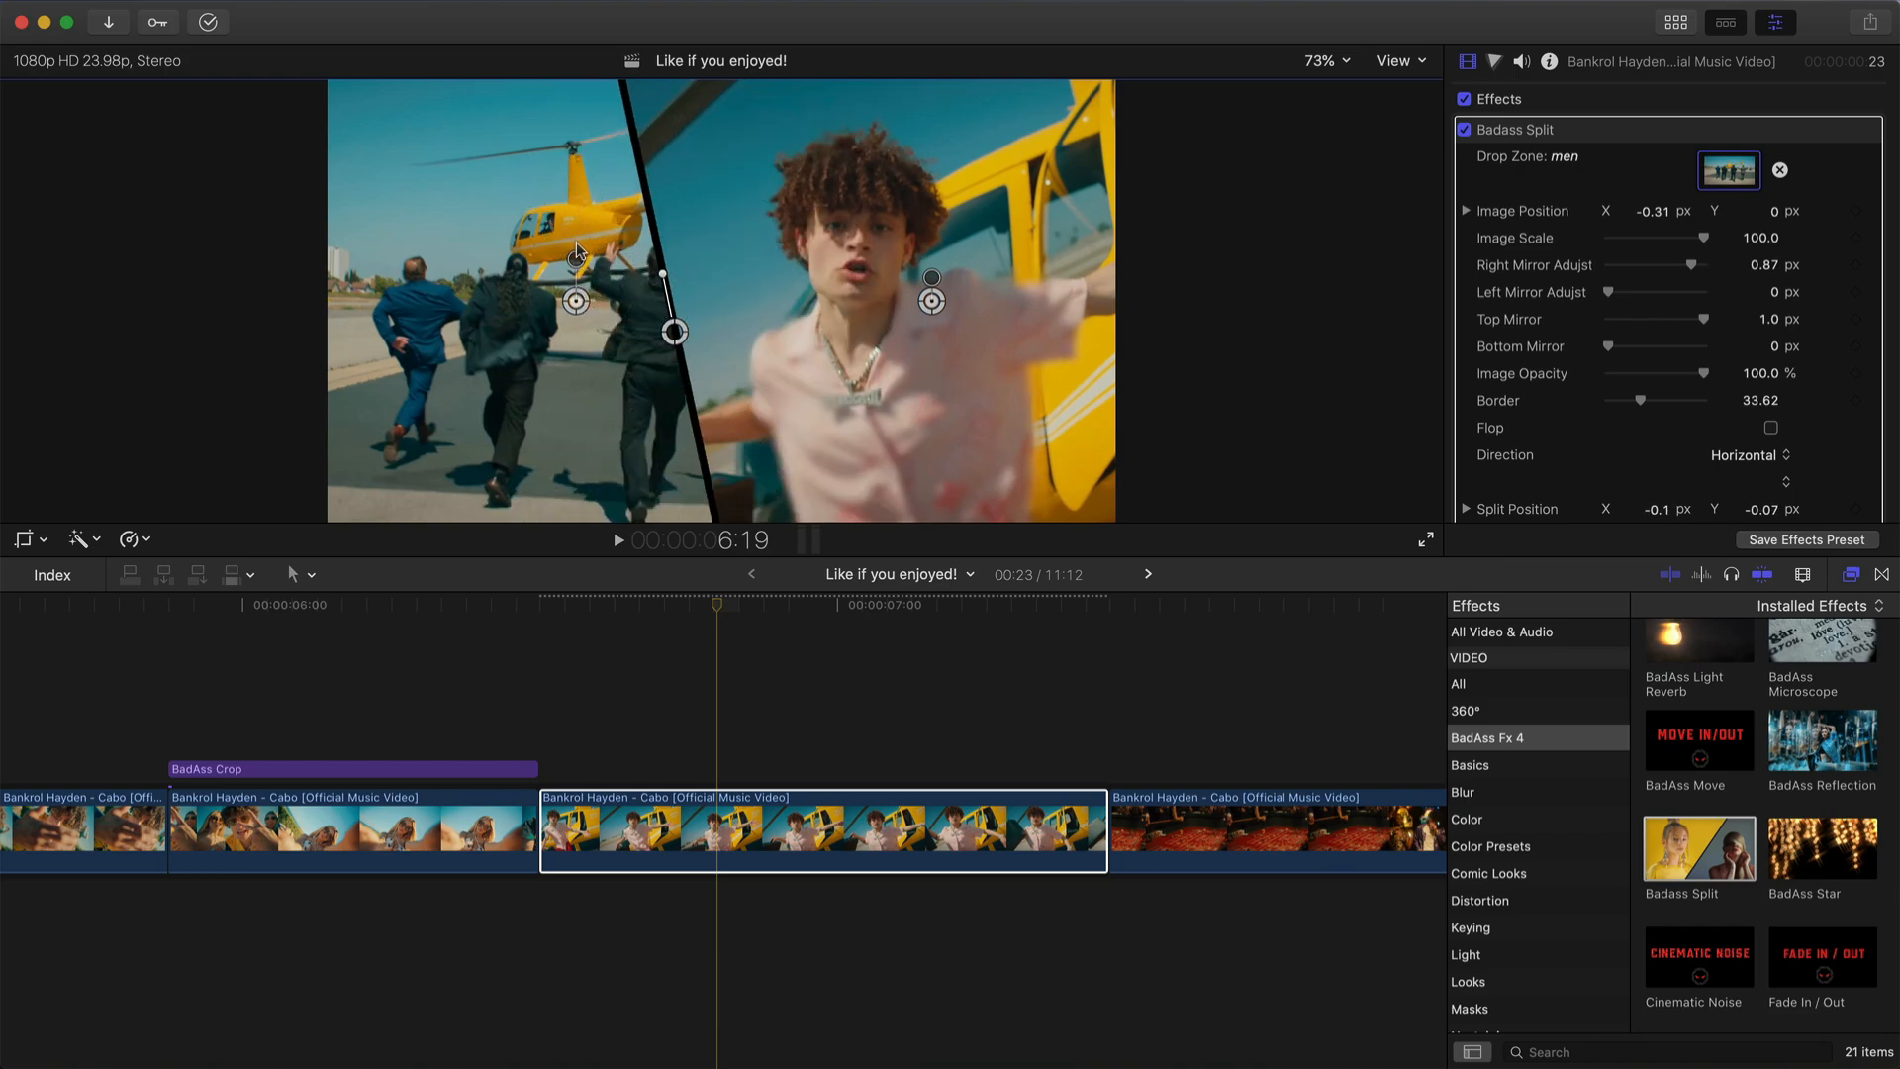
left_click_drag(577, 250, 526, 298)
left_click_drag(674, 331, 585, 334)
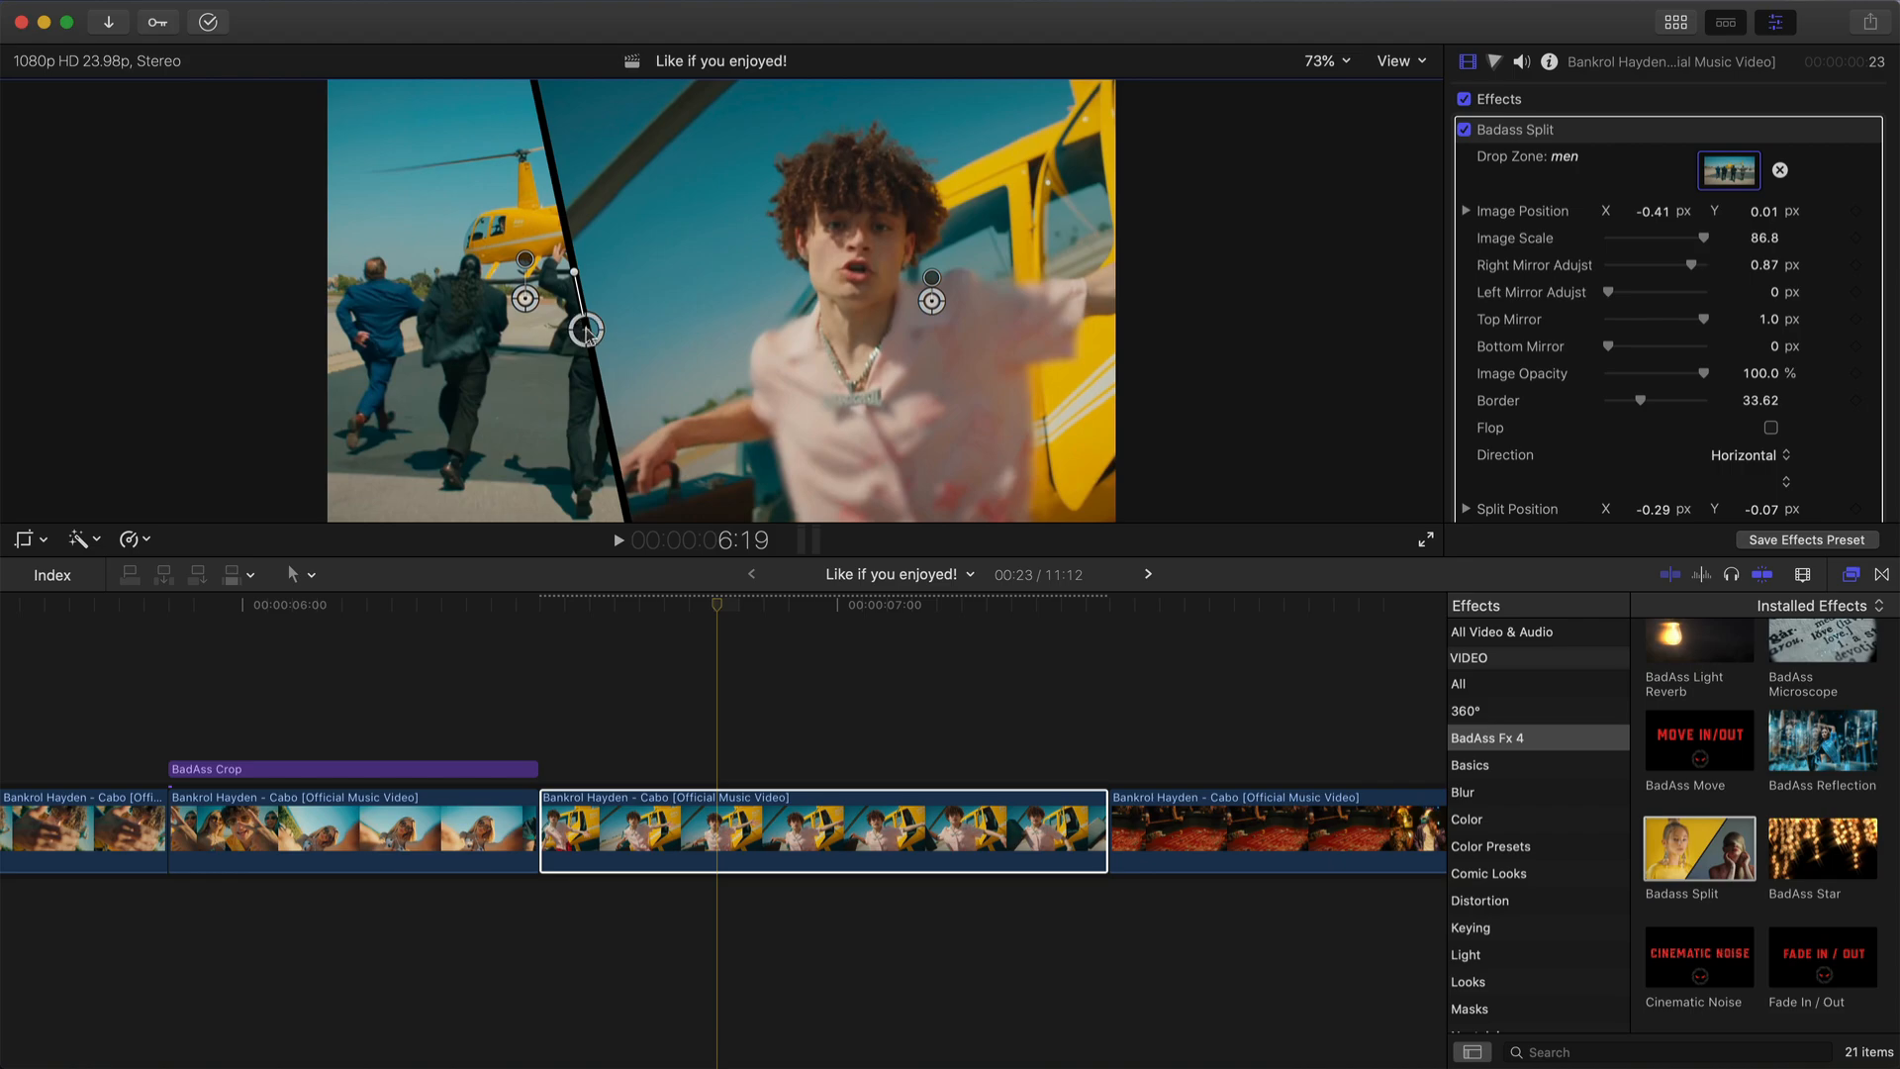
left_click_drag(581, 334, 720, 328)
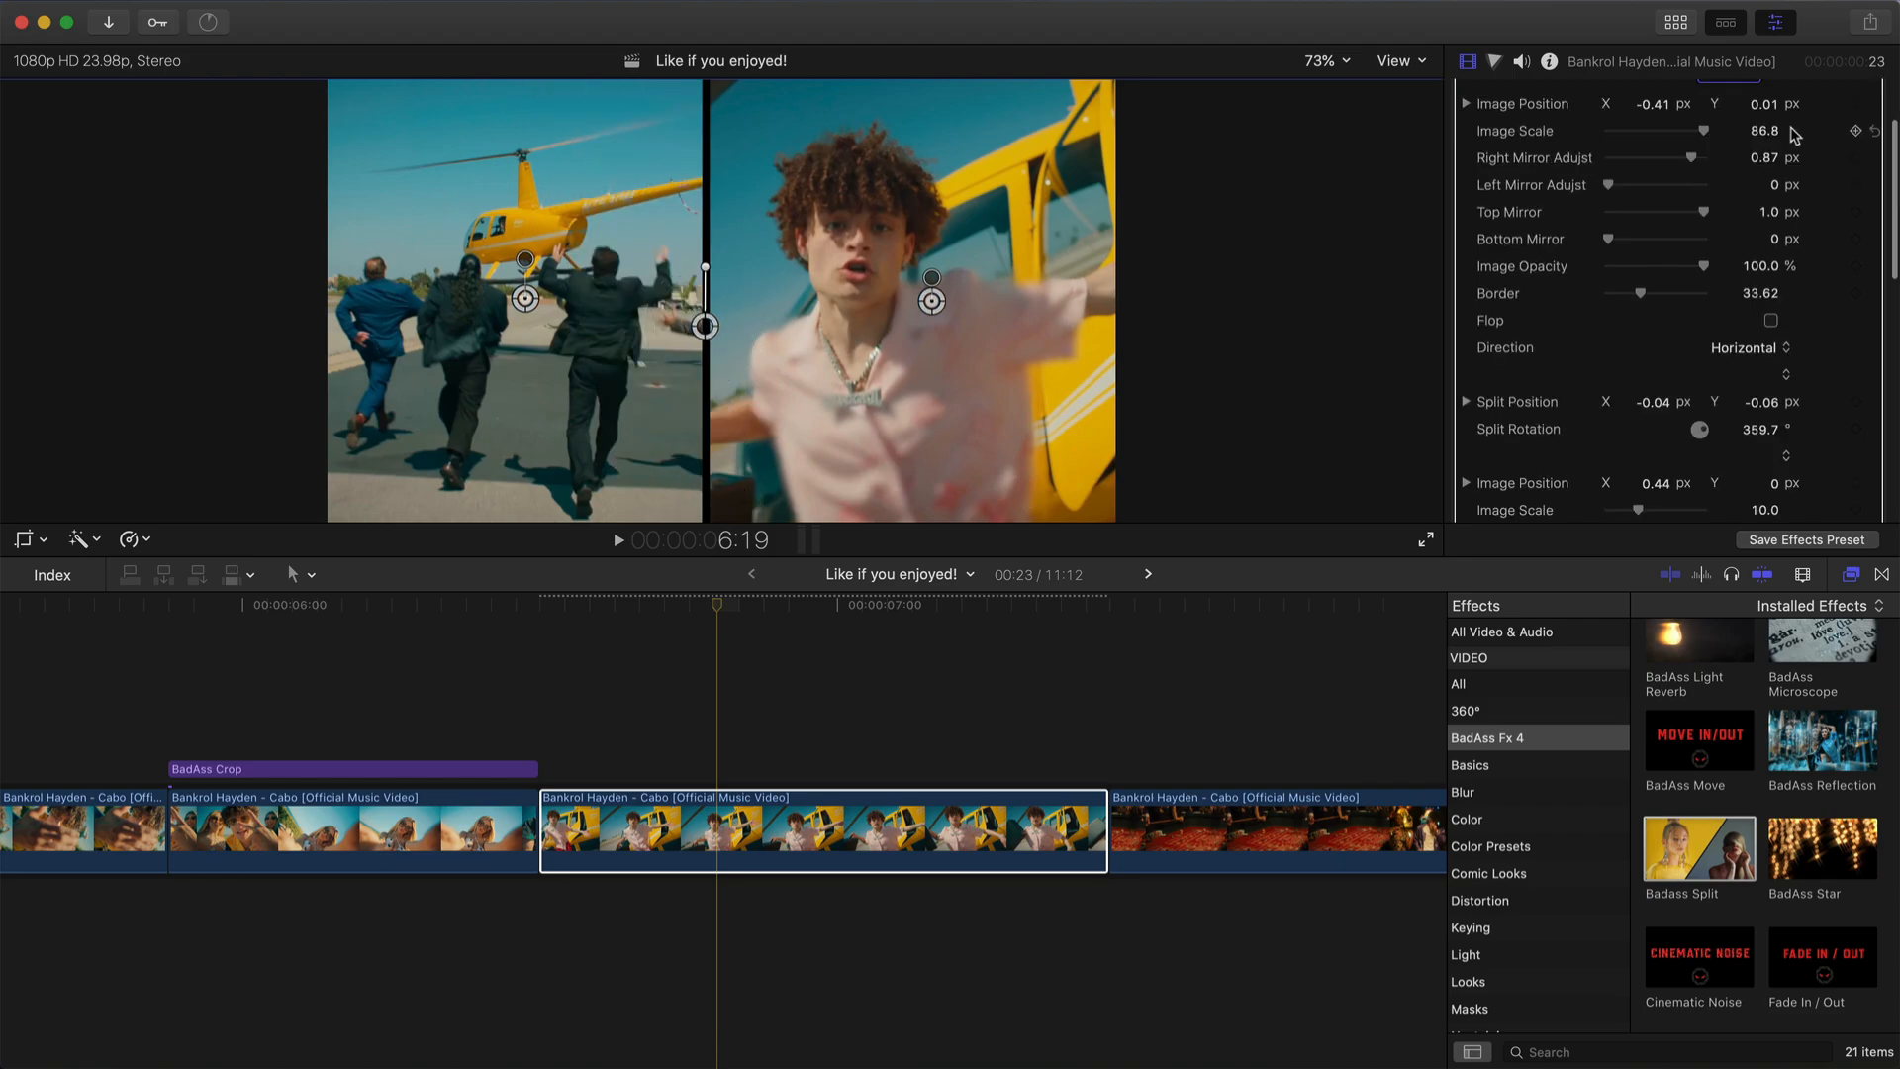
scroll(1749, 285, "down", 8)
scroll(1752, 285, "up", 10)
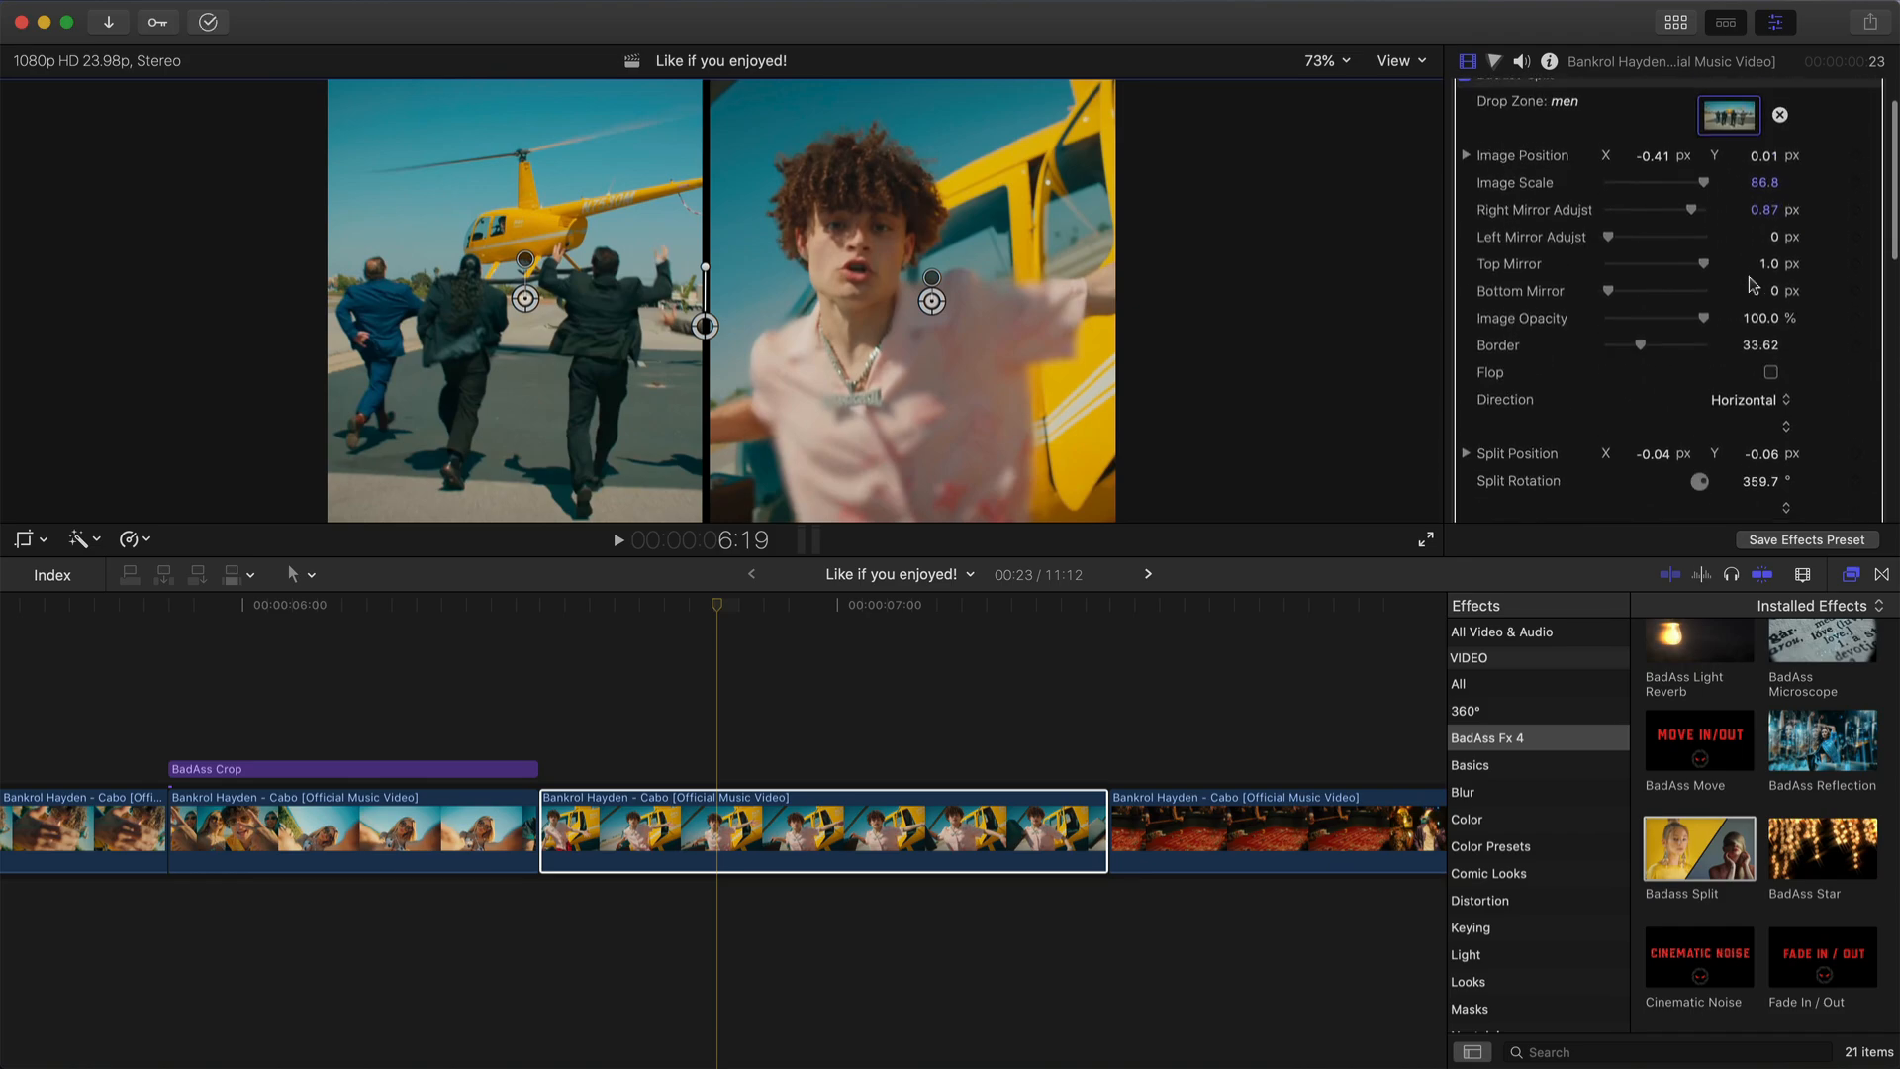
scroll(1803, 303, "down", 2)
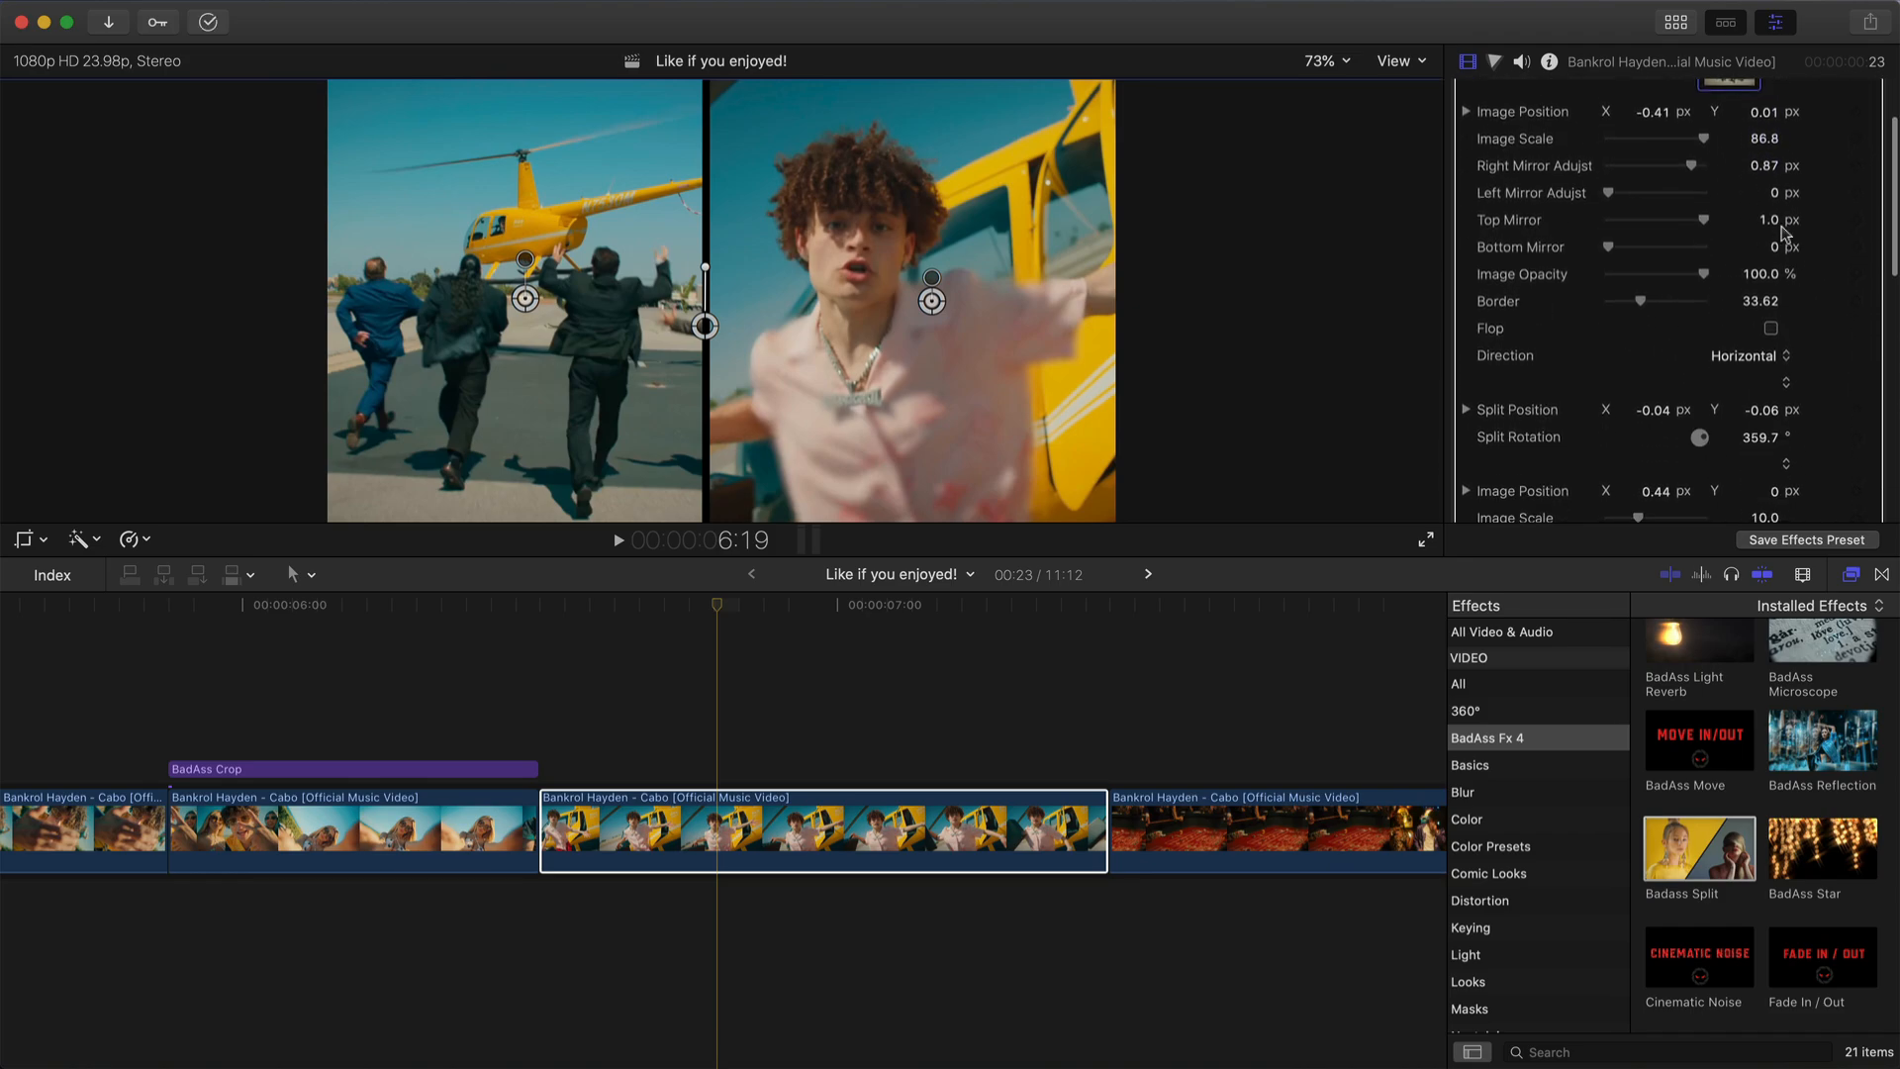
key("/")
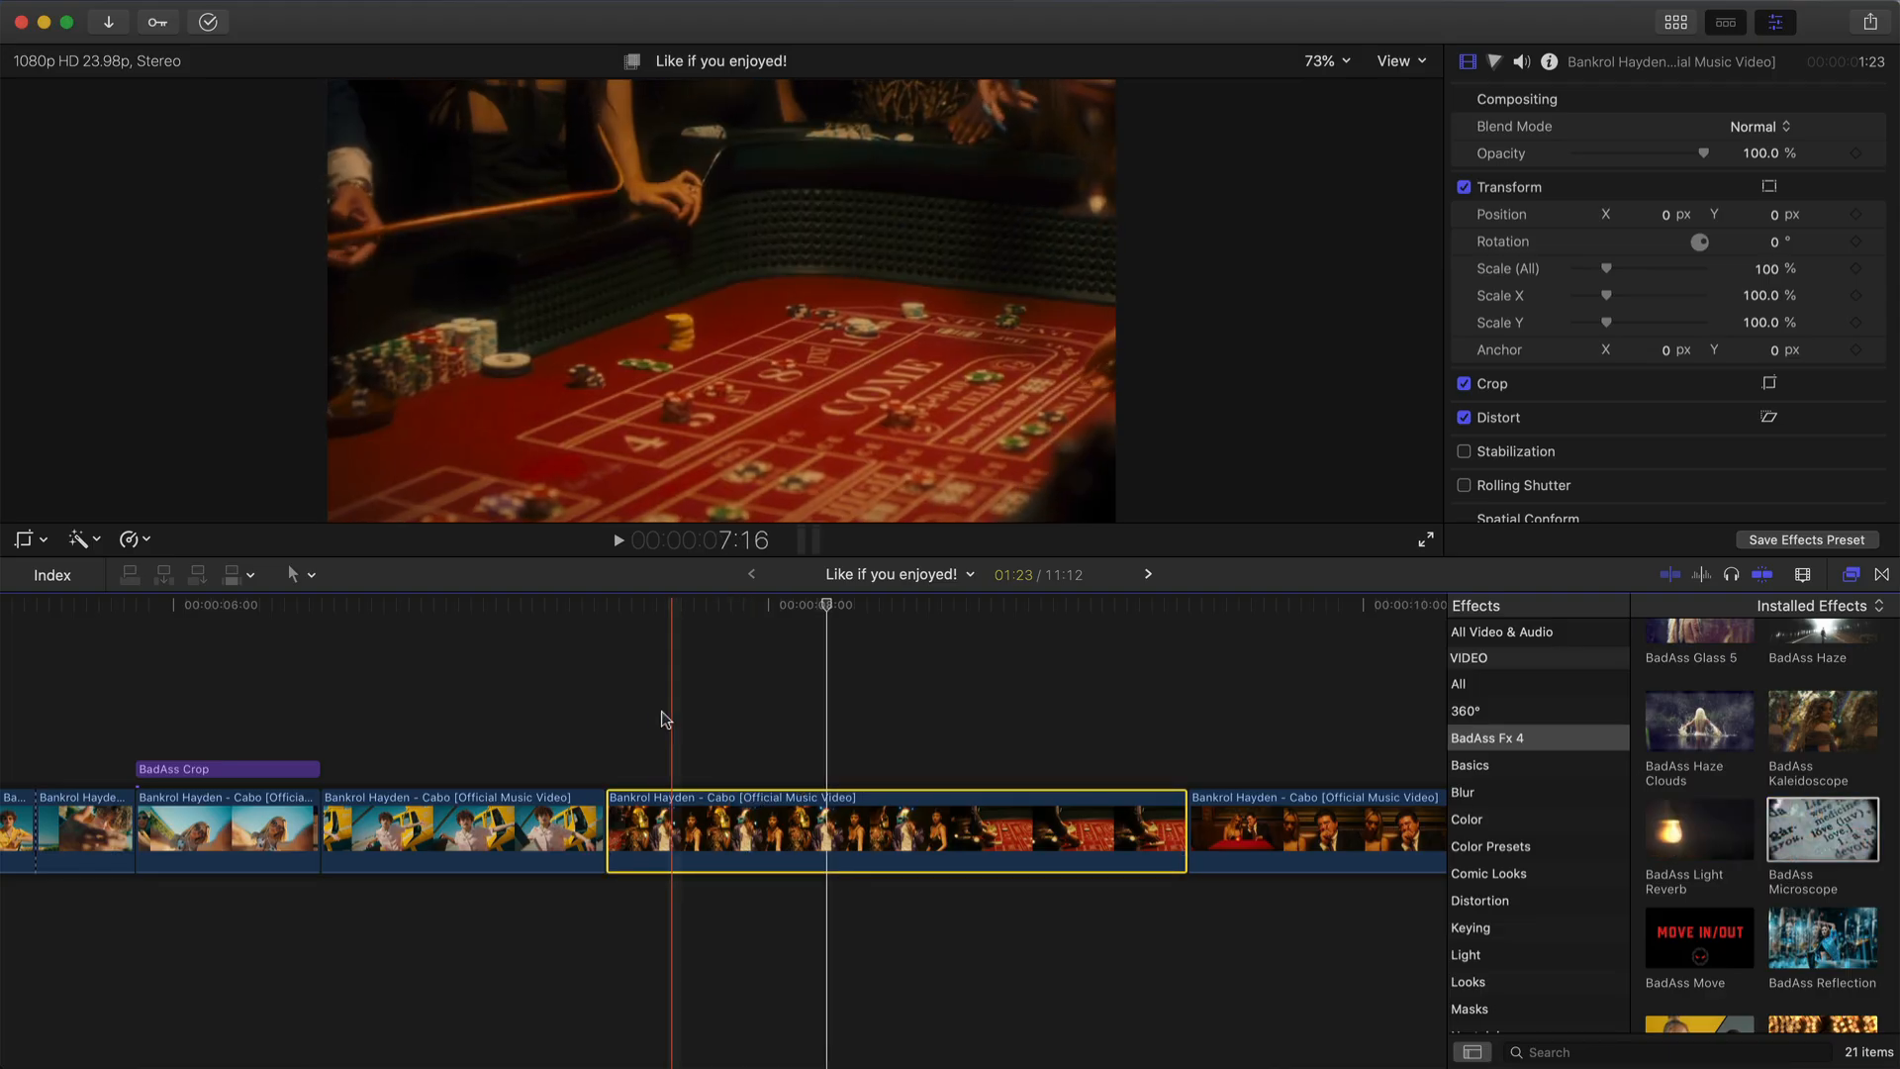
- Place an Adjustment Layer from BadAss Titles above the casino clip, spanning the clip's full length
left_click_drag(663, 608, 684, 621)
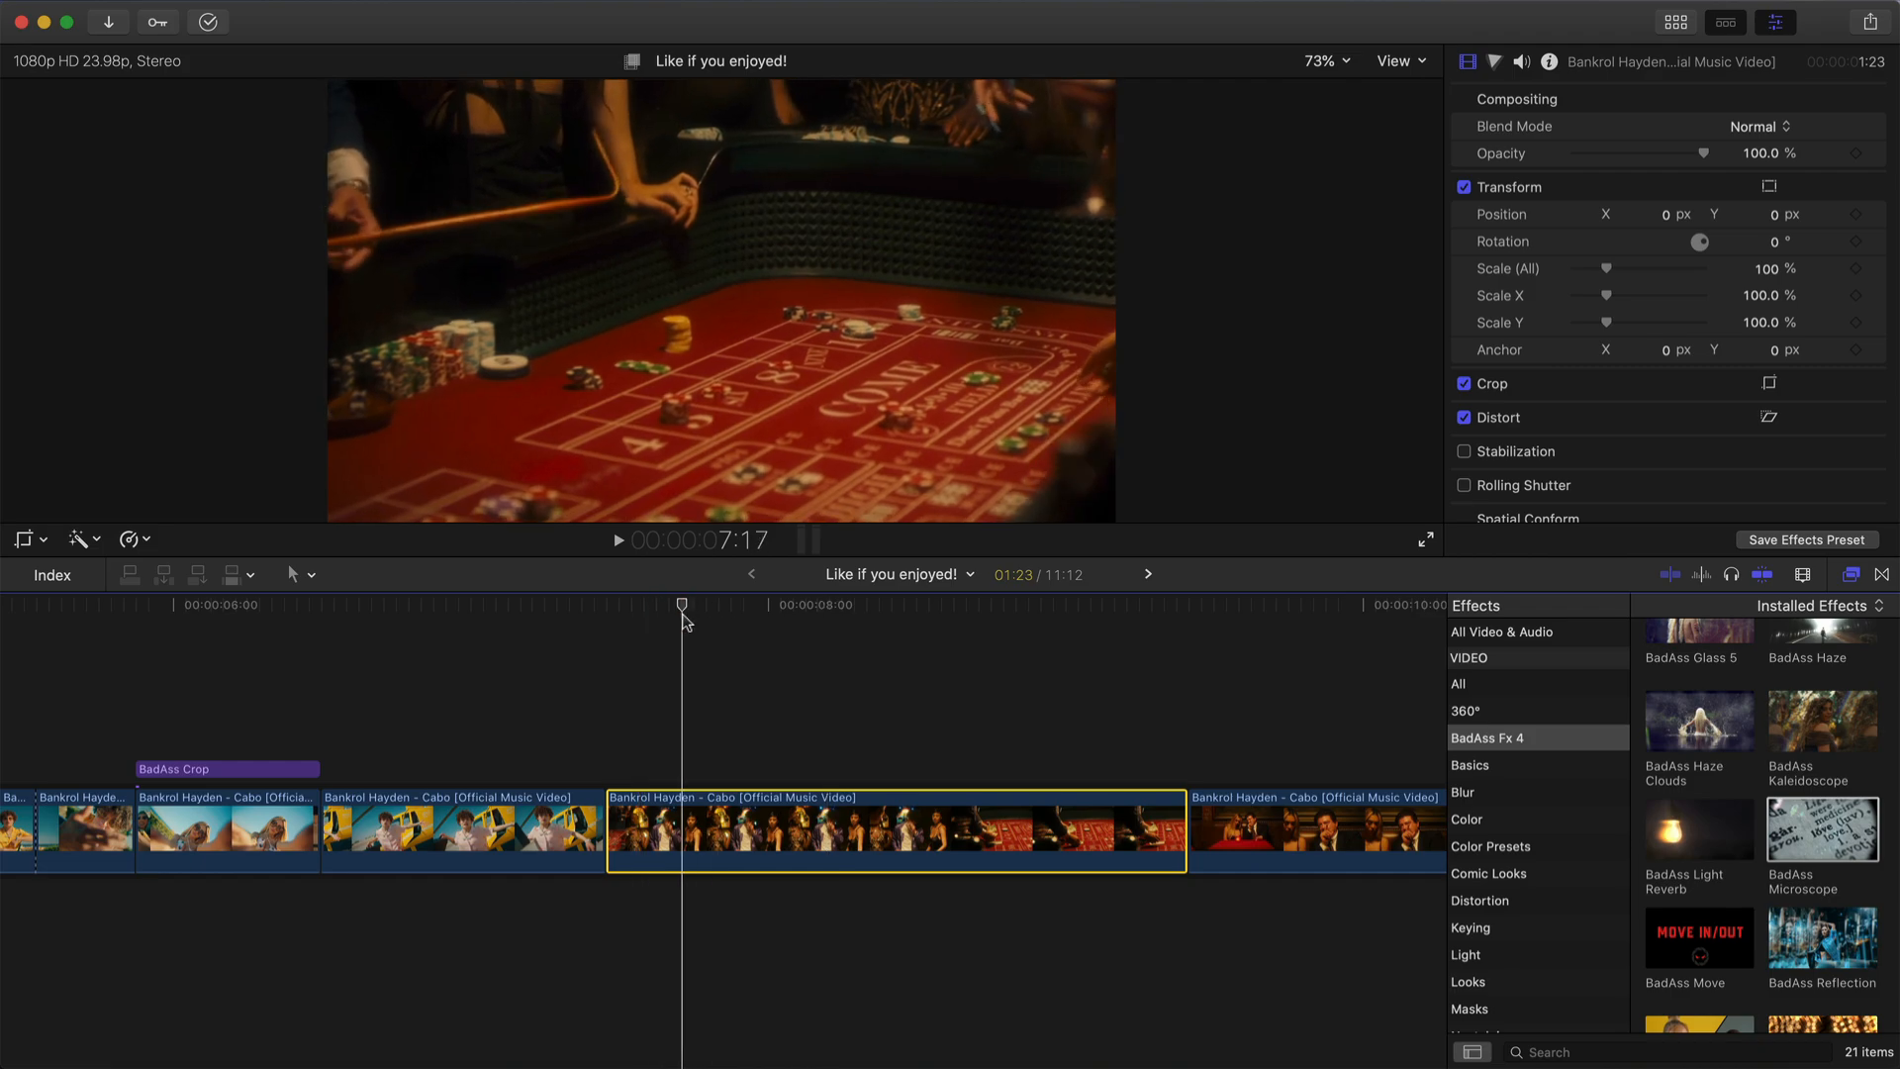
key("ctrl+super+1")
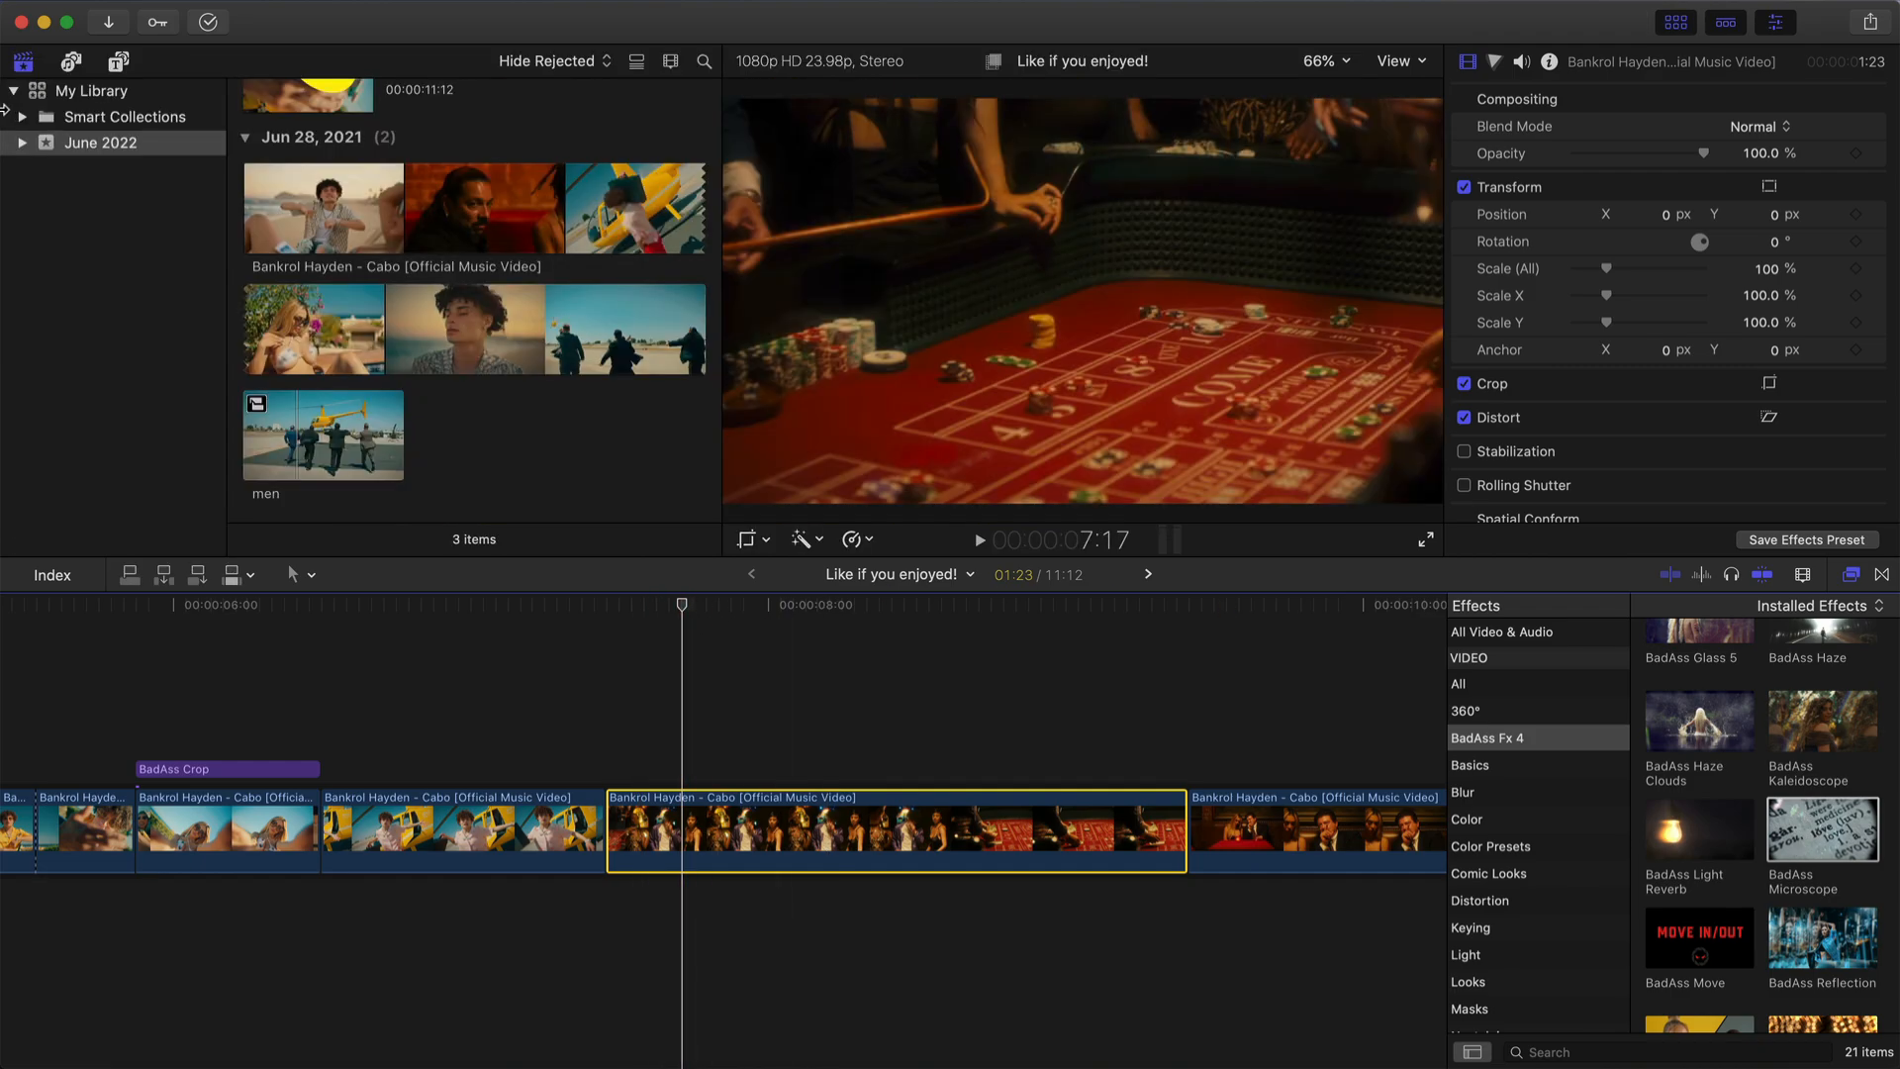
left_click(119, 63)
left_click_drag(335, 153, 618, 707)
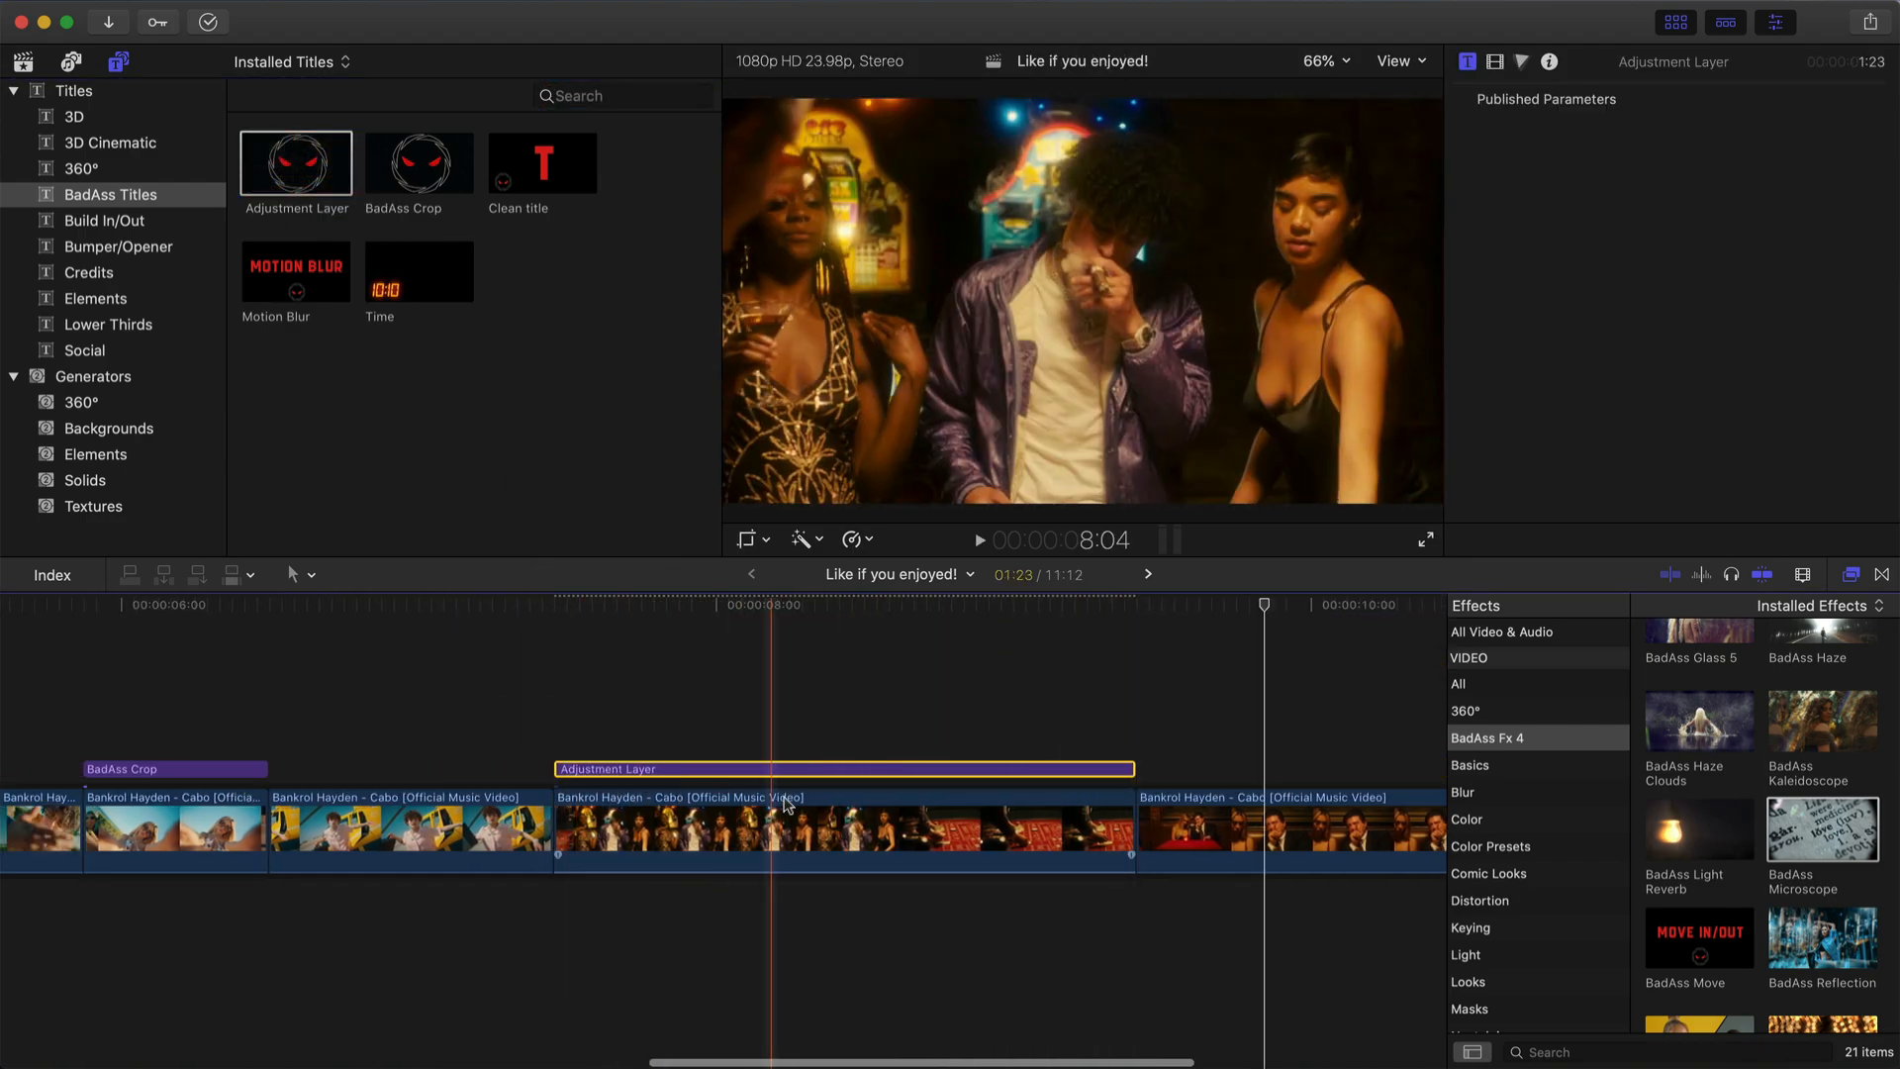
- Apply the BadAss Microscope effect to the adjustment layer over the casino clip and preview the result
left_click(782, 827)
left_click_drag(1823, 829, 888, 775)
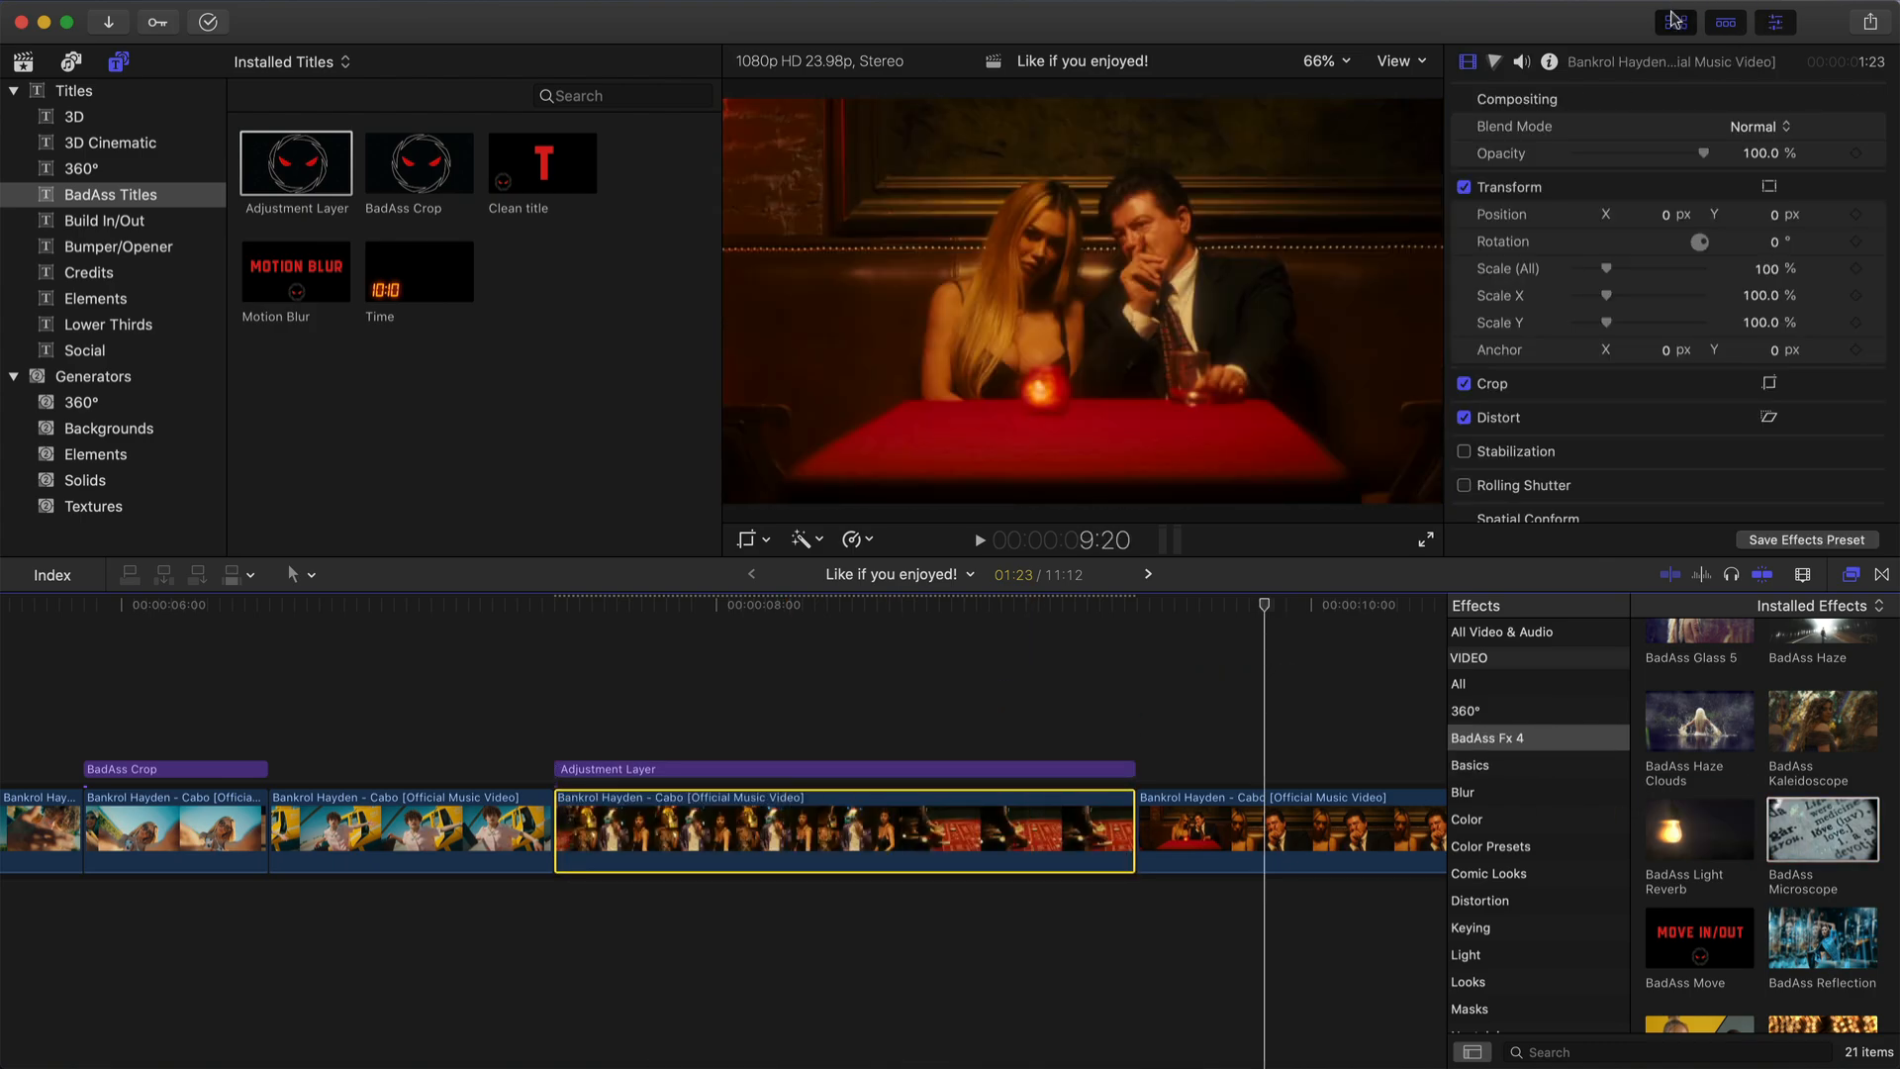
left_click(1673, 20)
left_click_drag(780, 604, 560, 615)
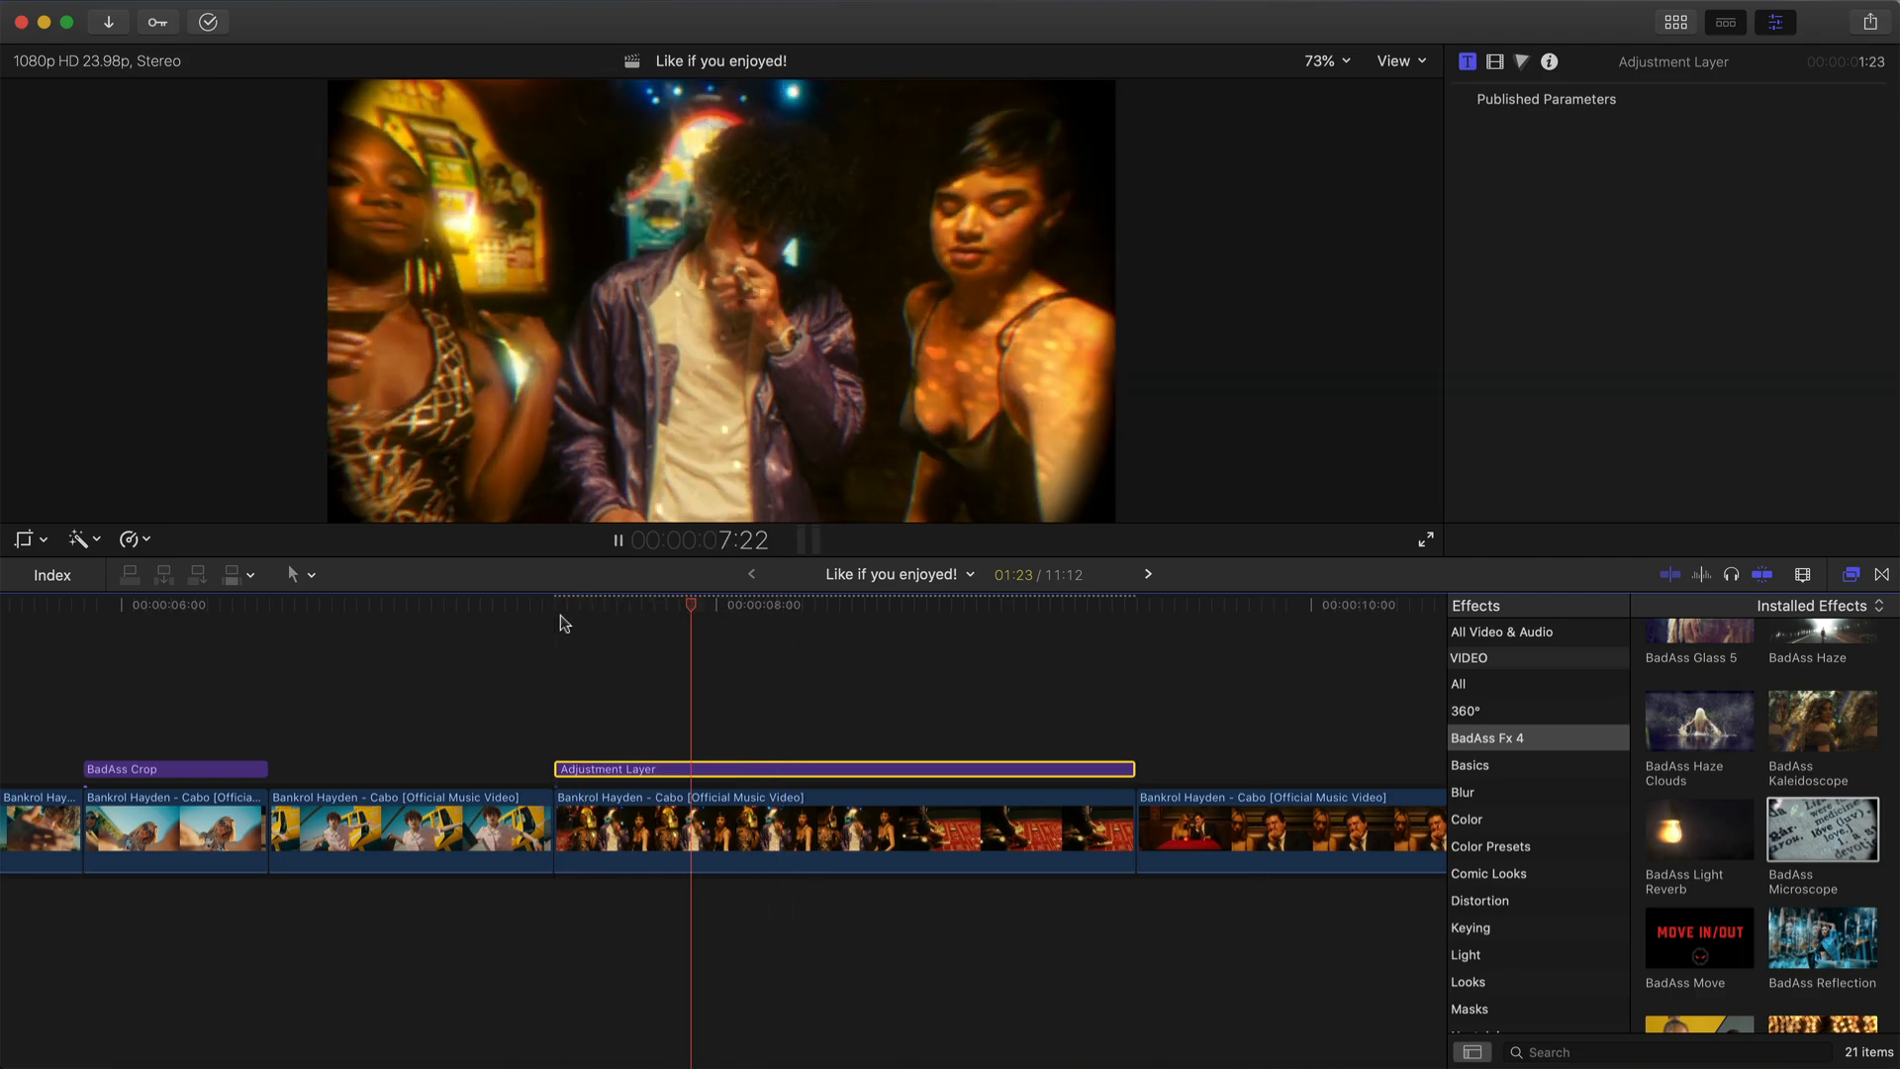
- Duplicate the Microscope adjustment layer above itself and trim the copy to 1:07, ending with the casino clip
left_click(623, 770)
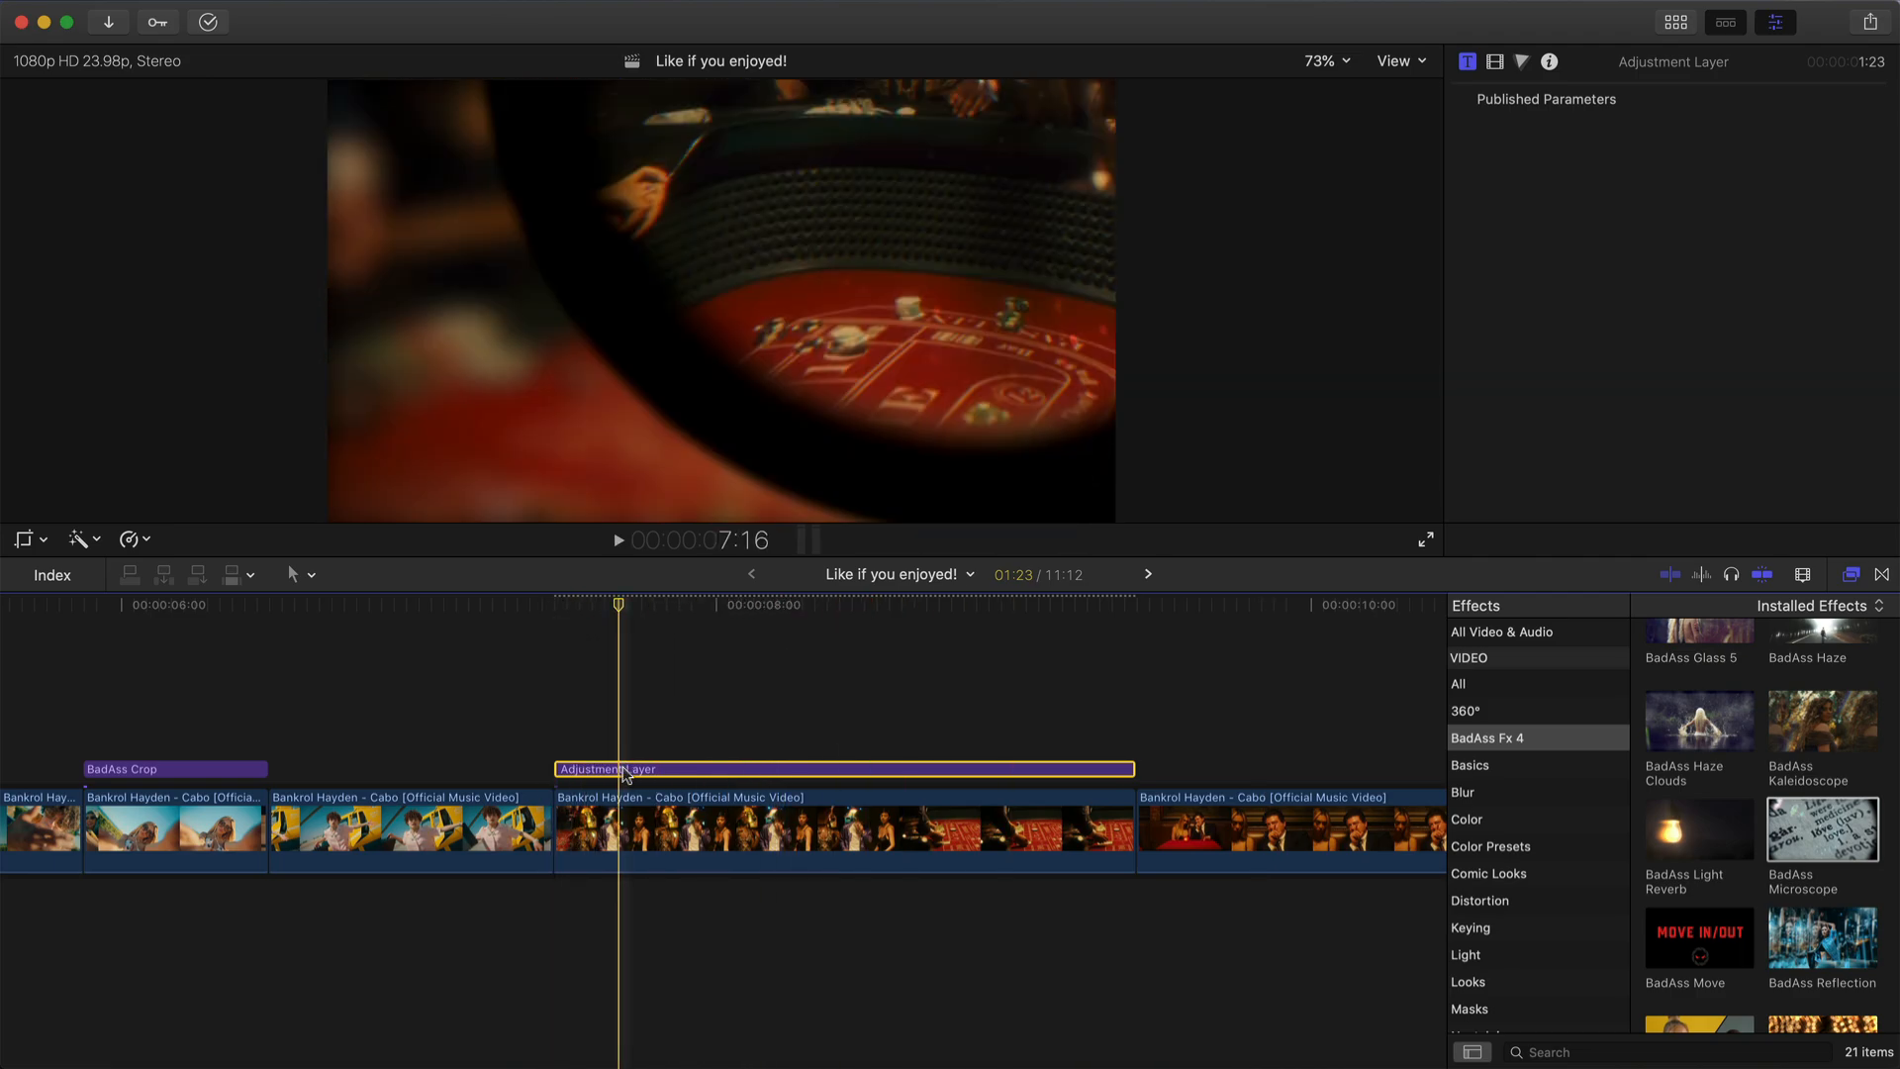
left_click_drag(623, 770, 890, 738)
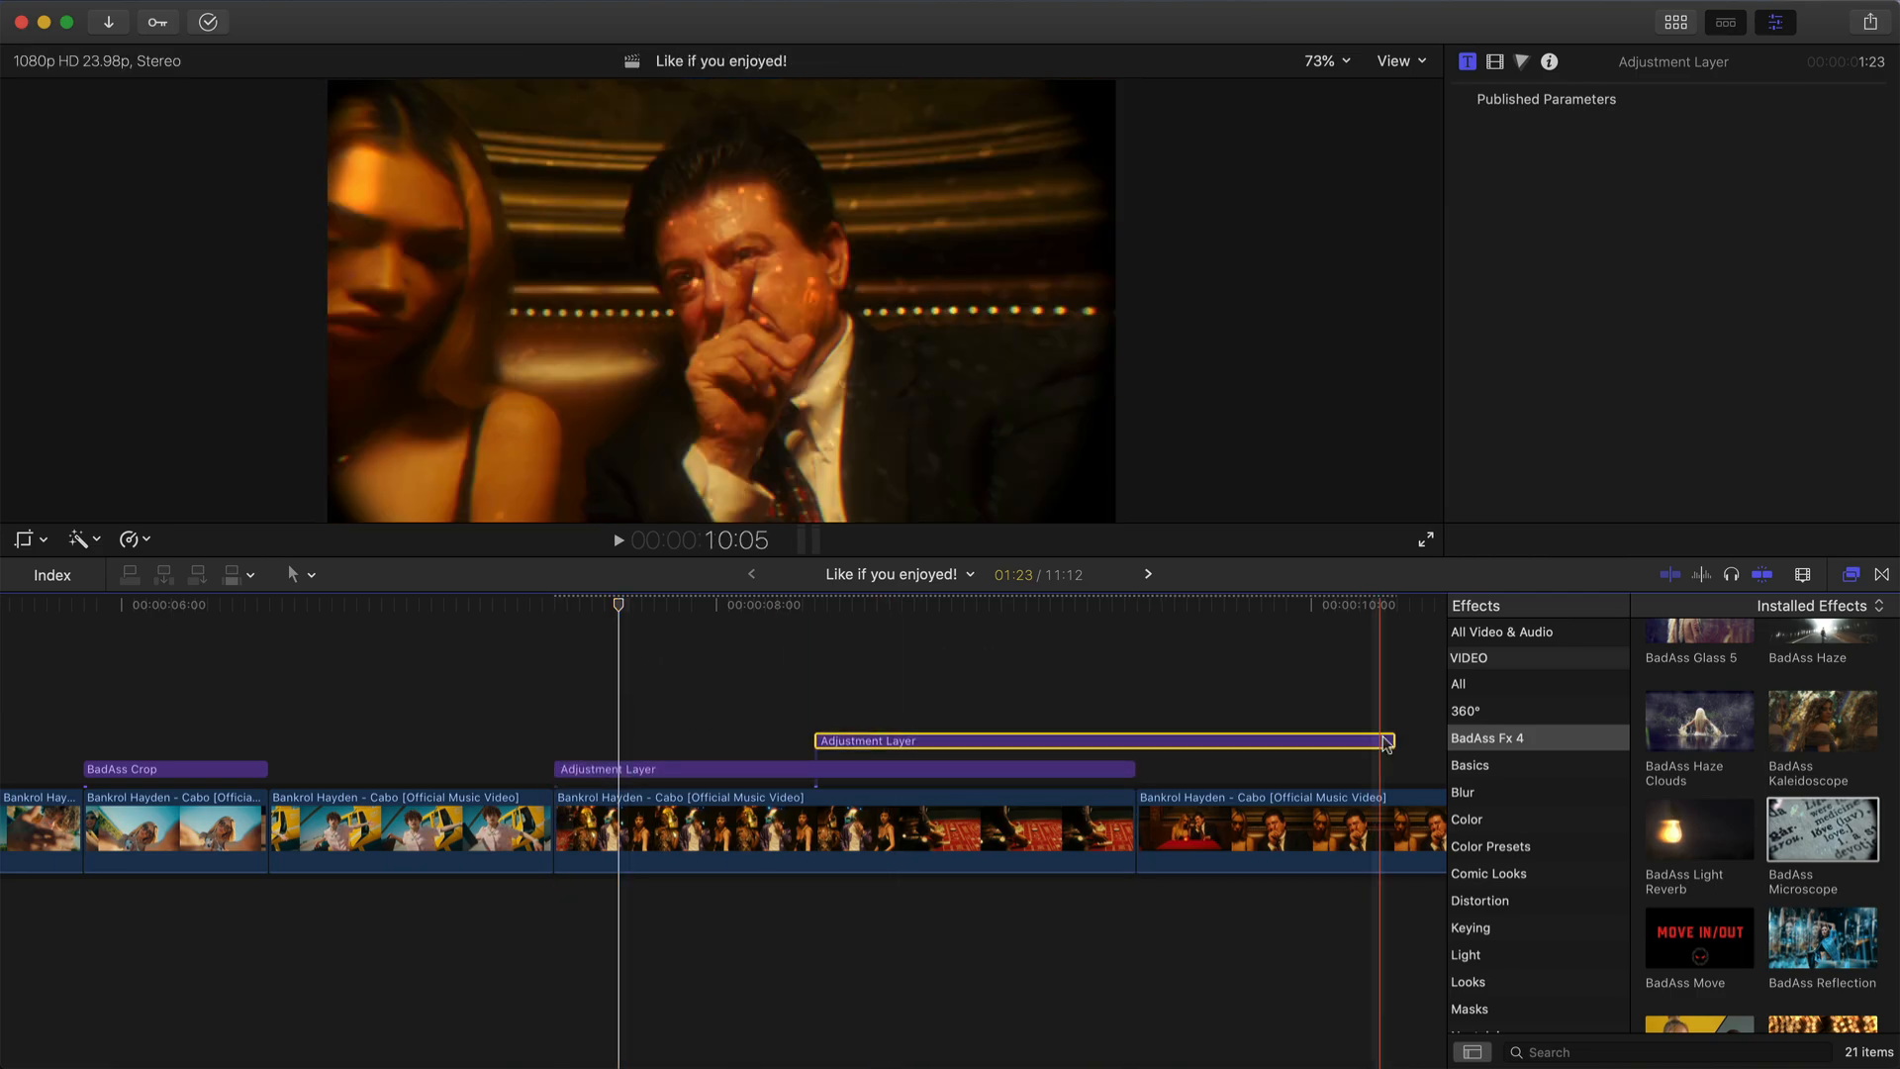
left_click_drag(1394, 740, 1133, 739)
key("space")
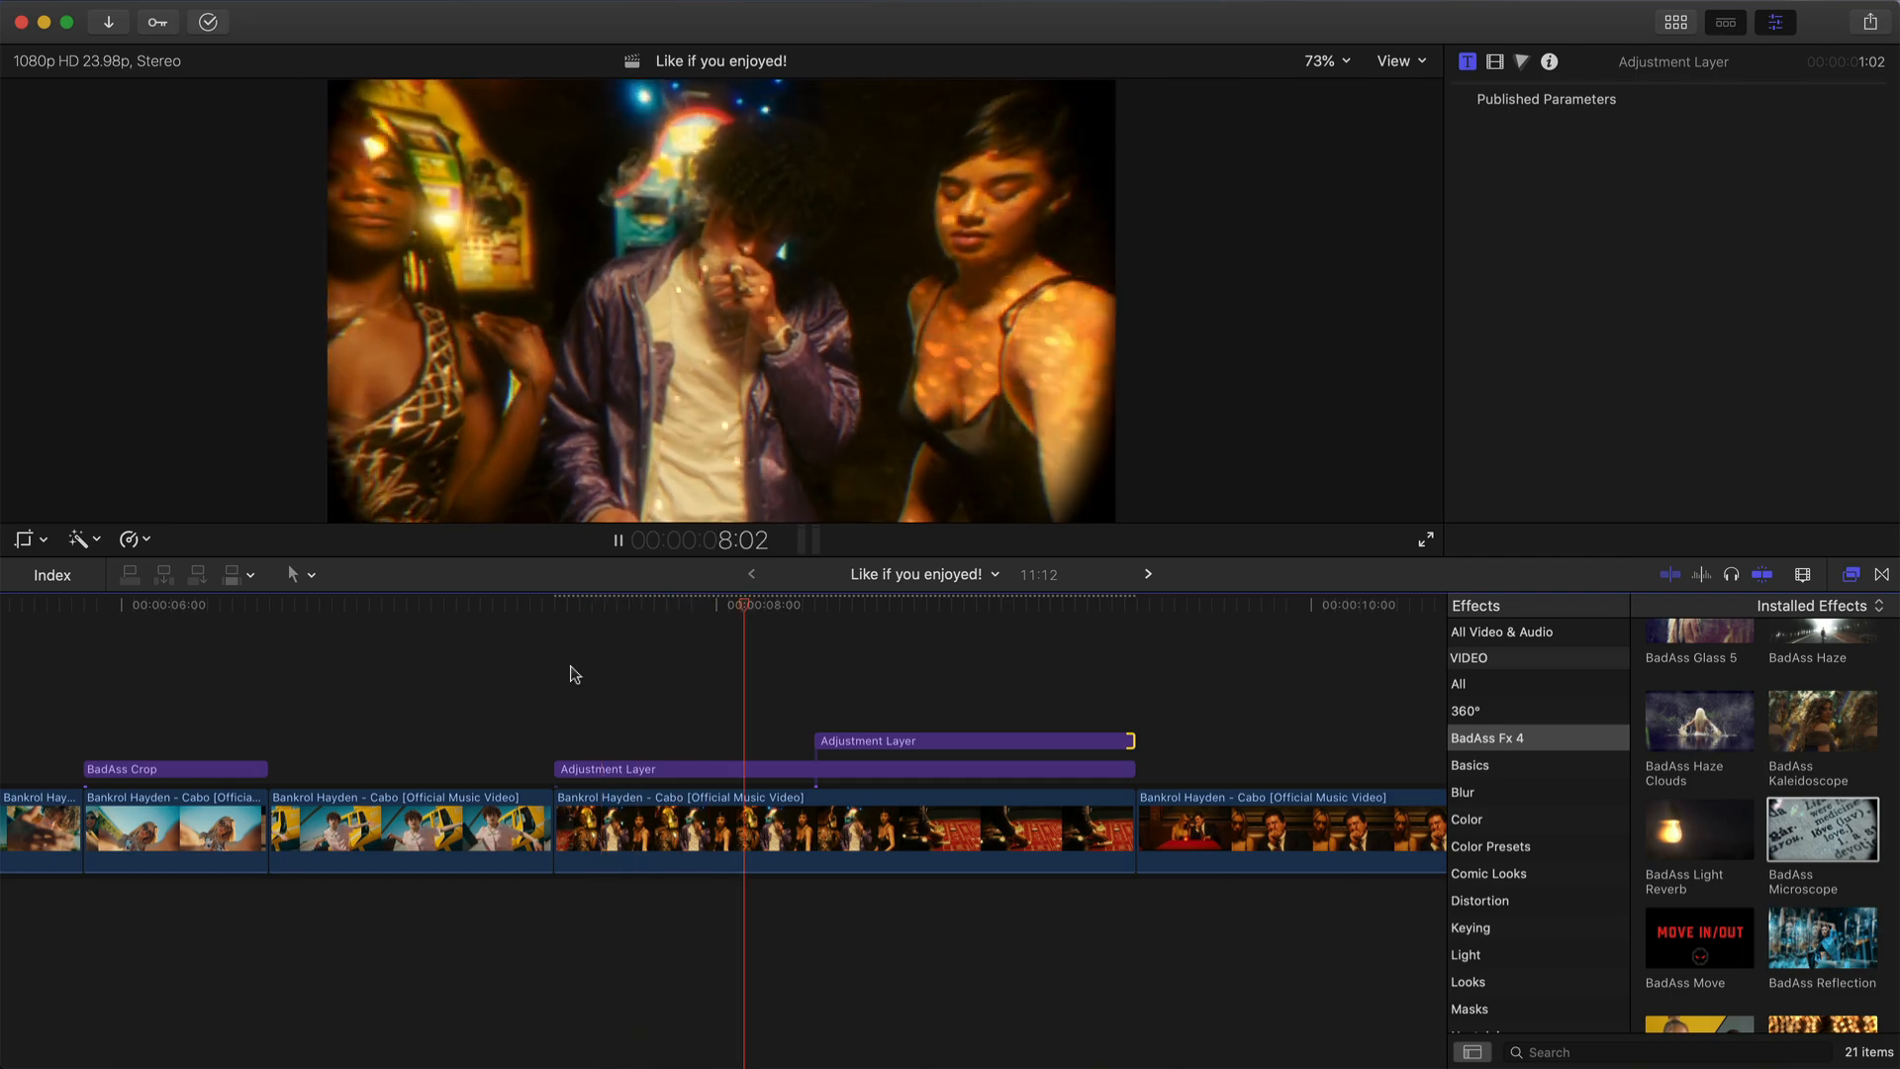
left_click_drag(821, 737, 757, 739)
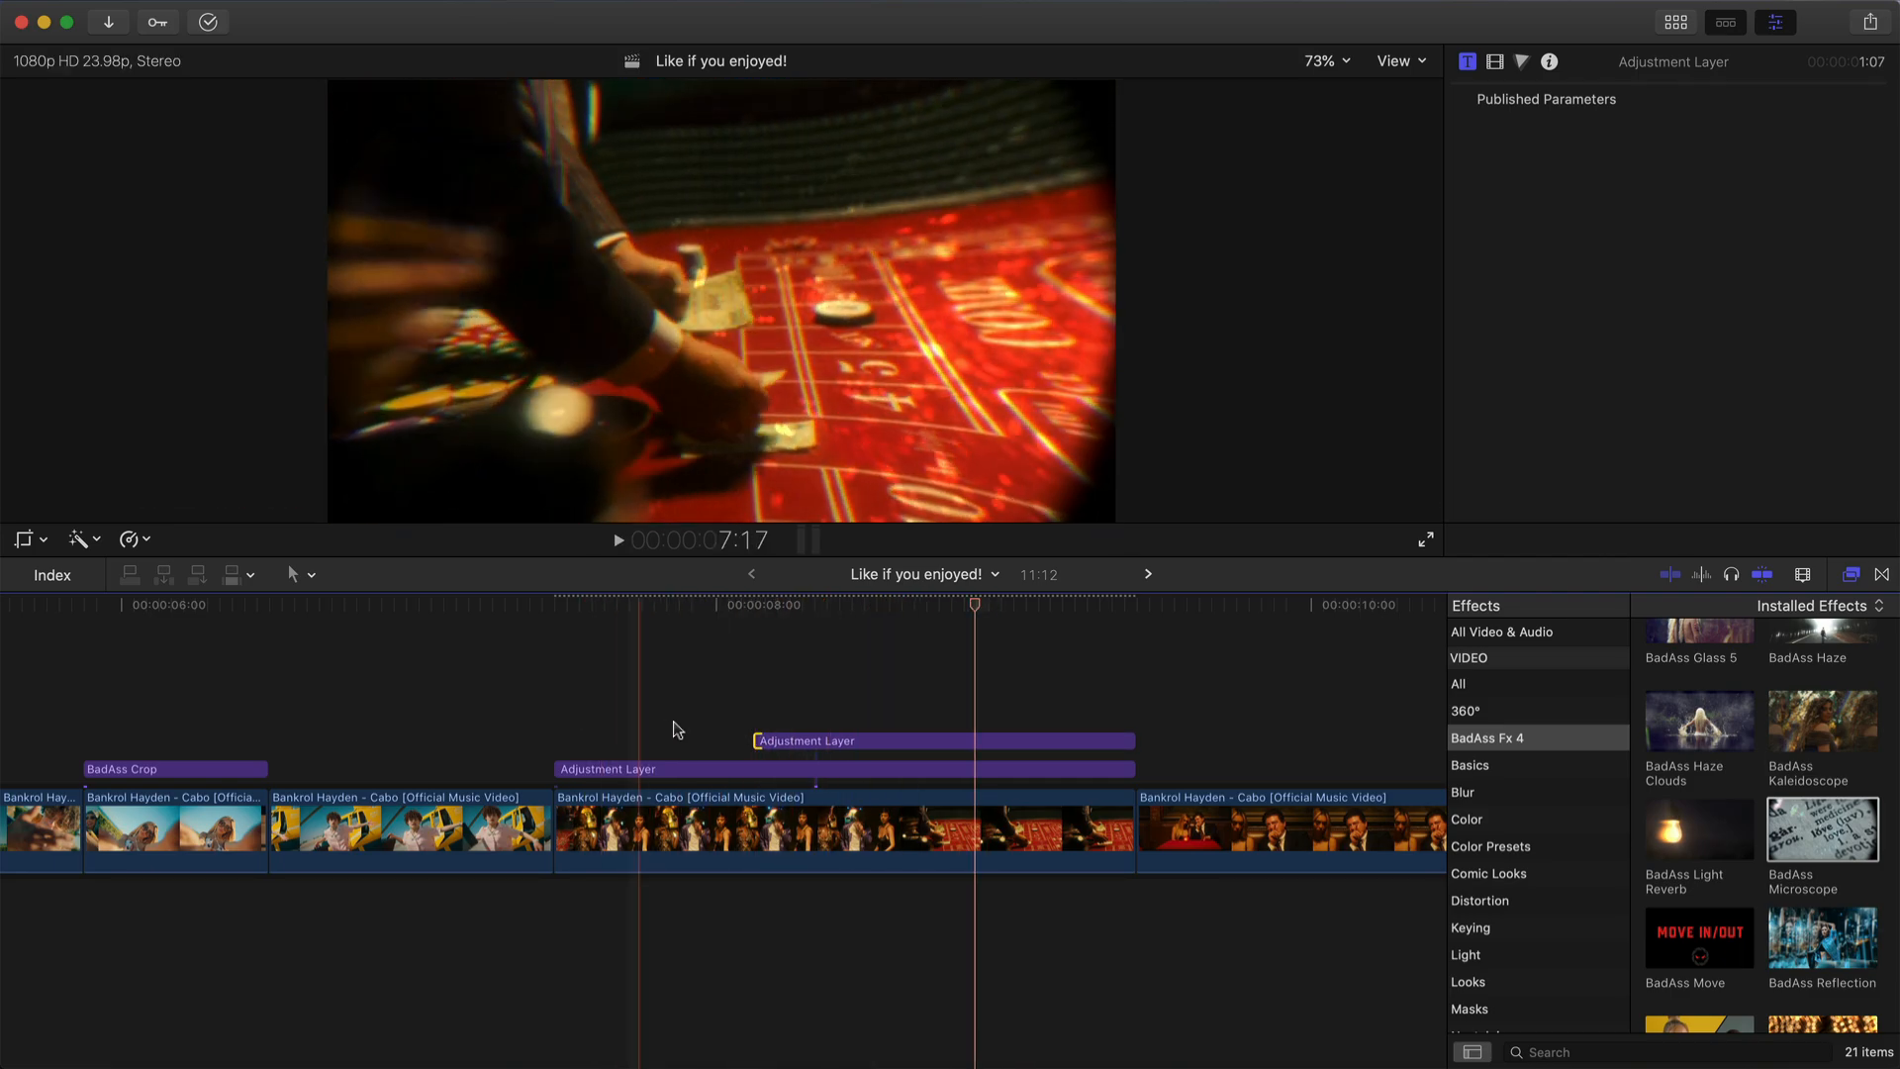
left_click(800, 741)
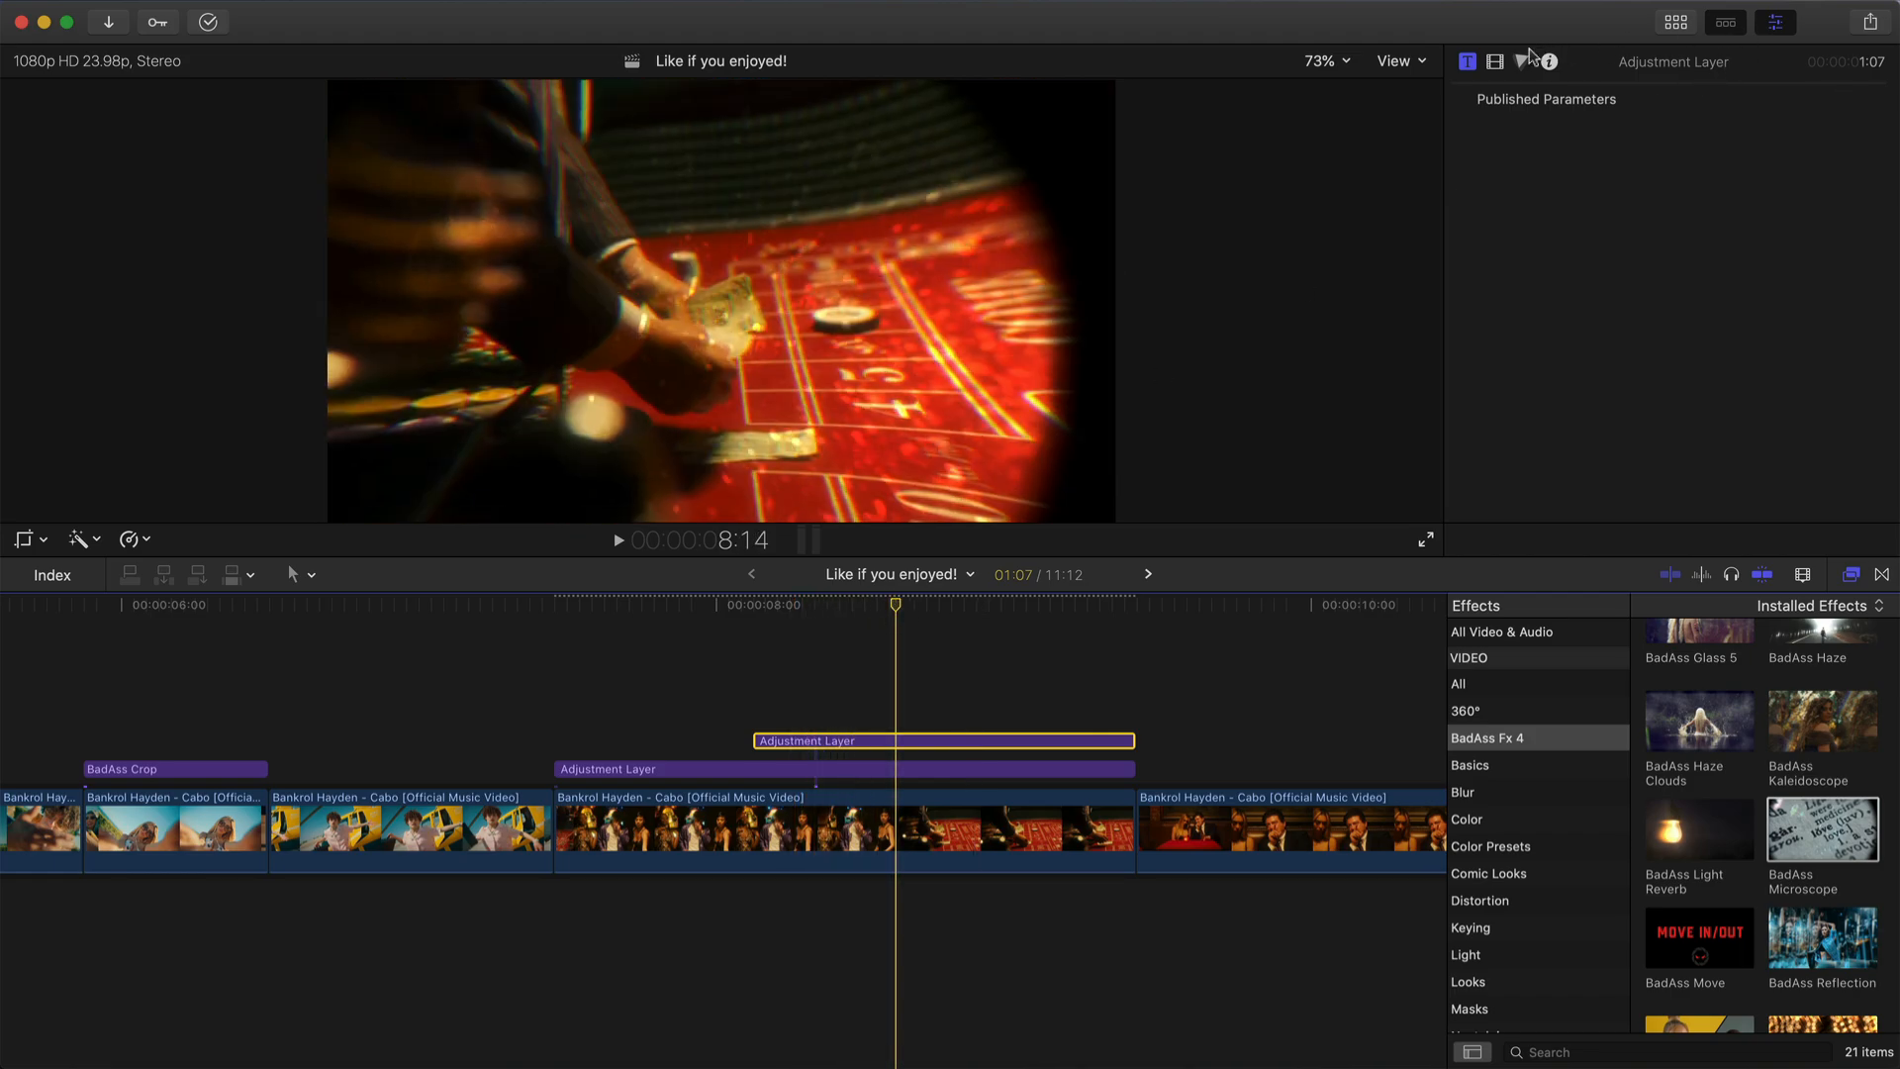
- Set the upper adjustment layer's BadAss Microscope Animation Speed to 56.33 and movement to 74.7, and preview the playback
left_click(1497, 62)
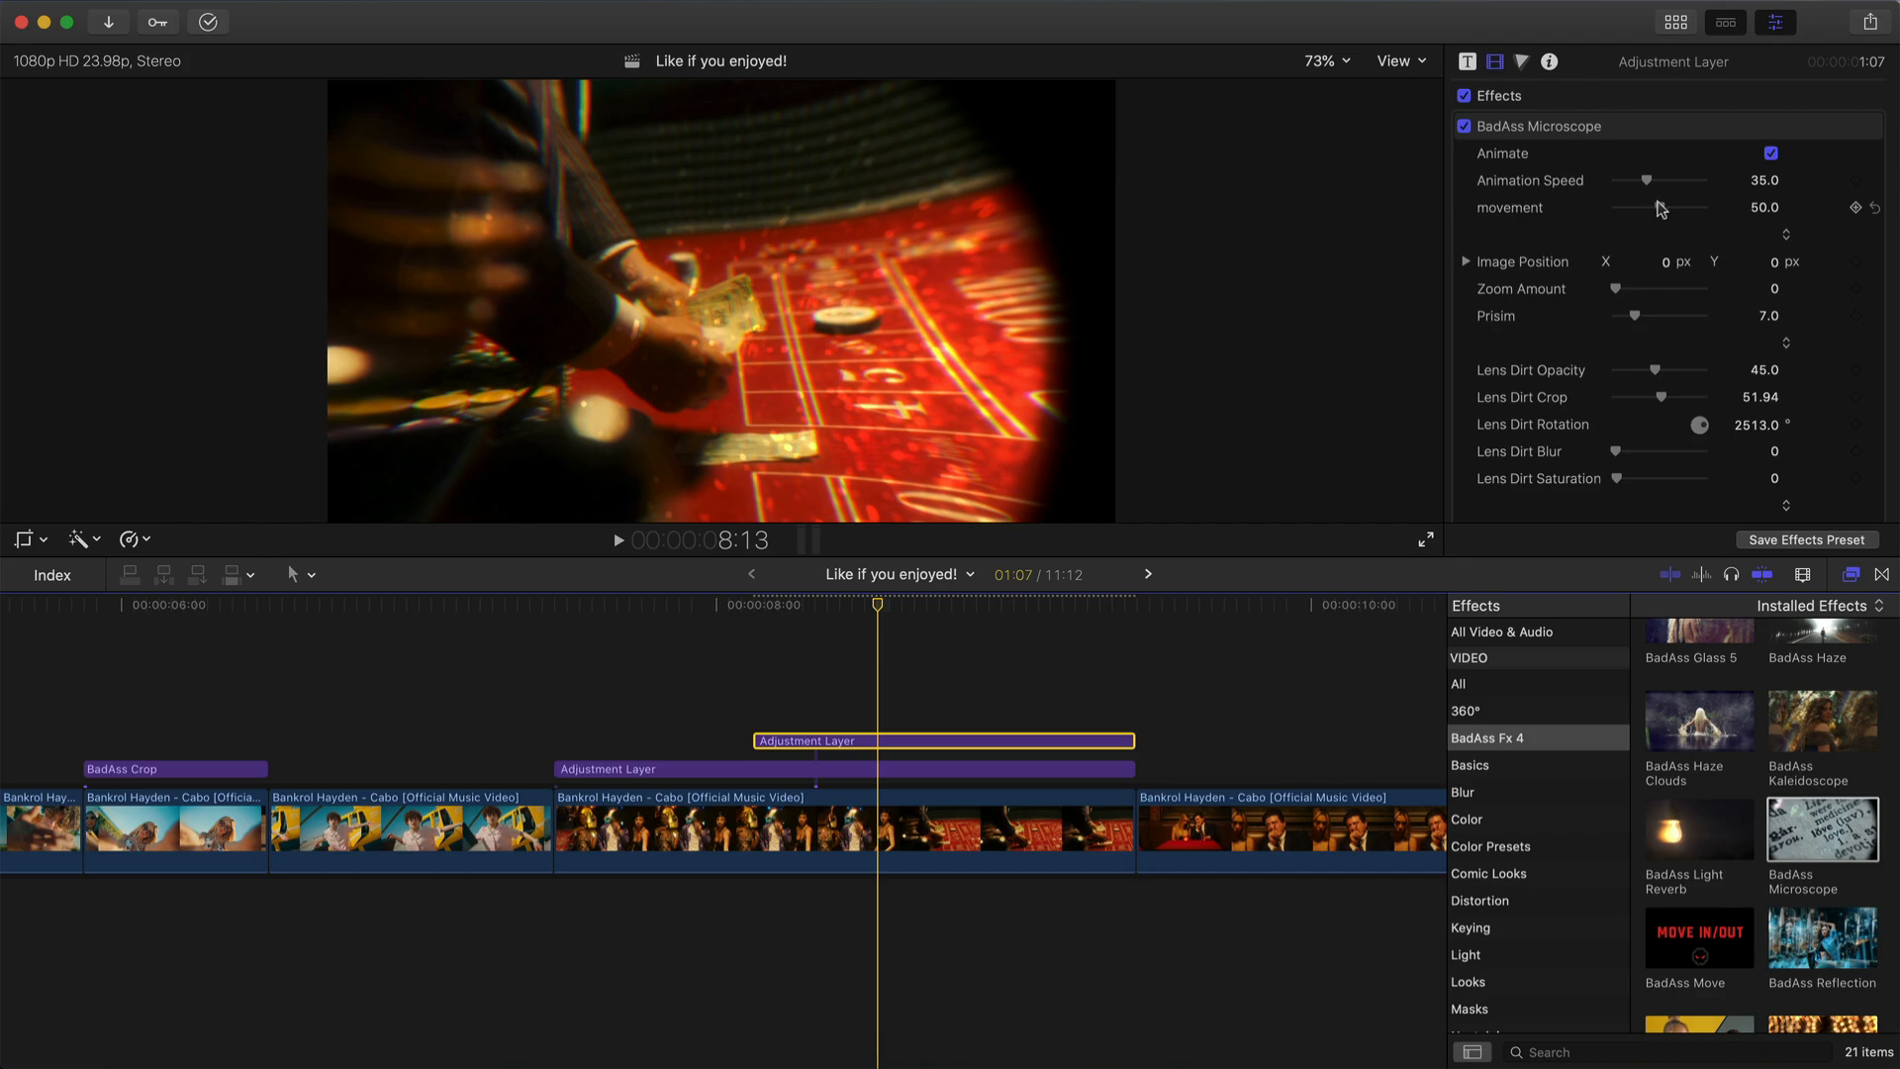
mouse_move(1661, 208)
left_mouse_down()
mouse_move(1686, 208)
mouse_move(1660, 181)
left_mouse_up()
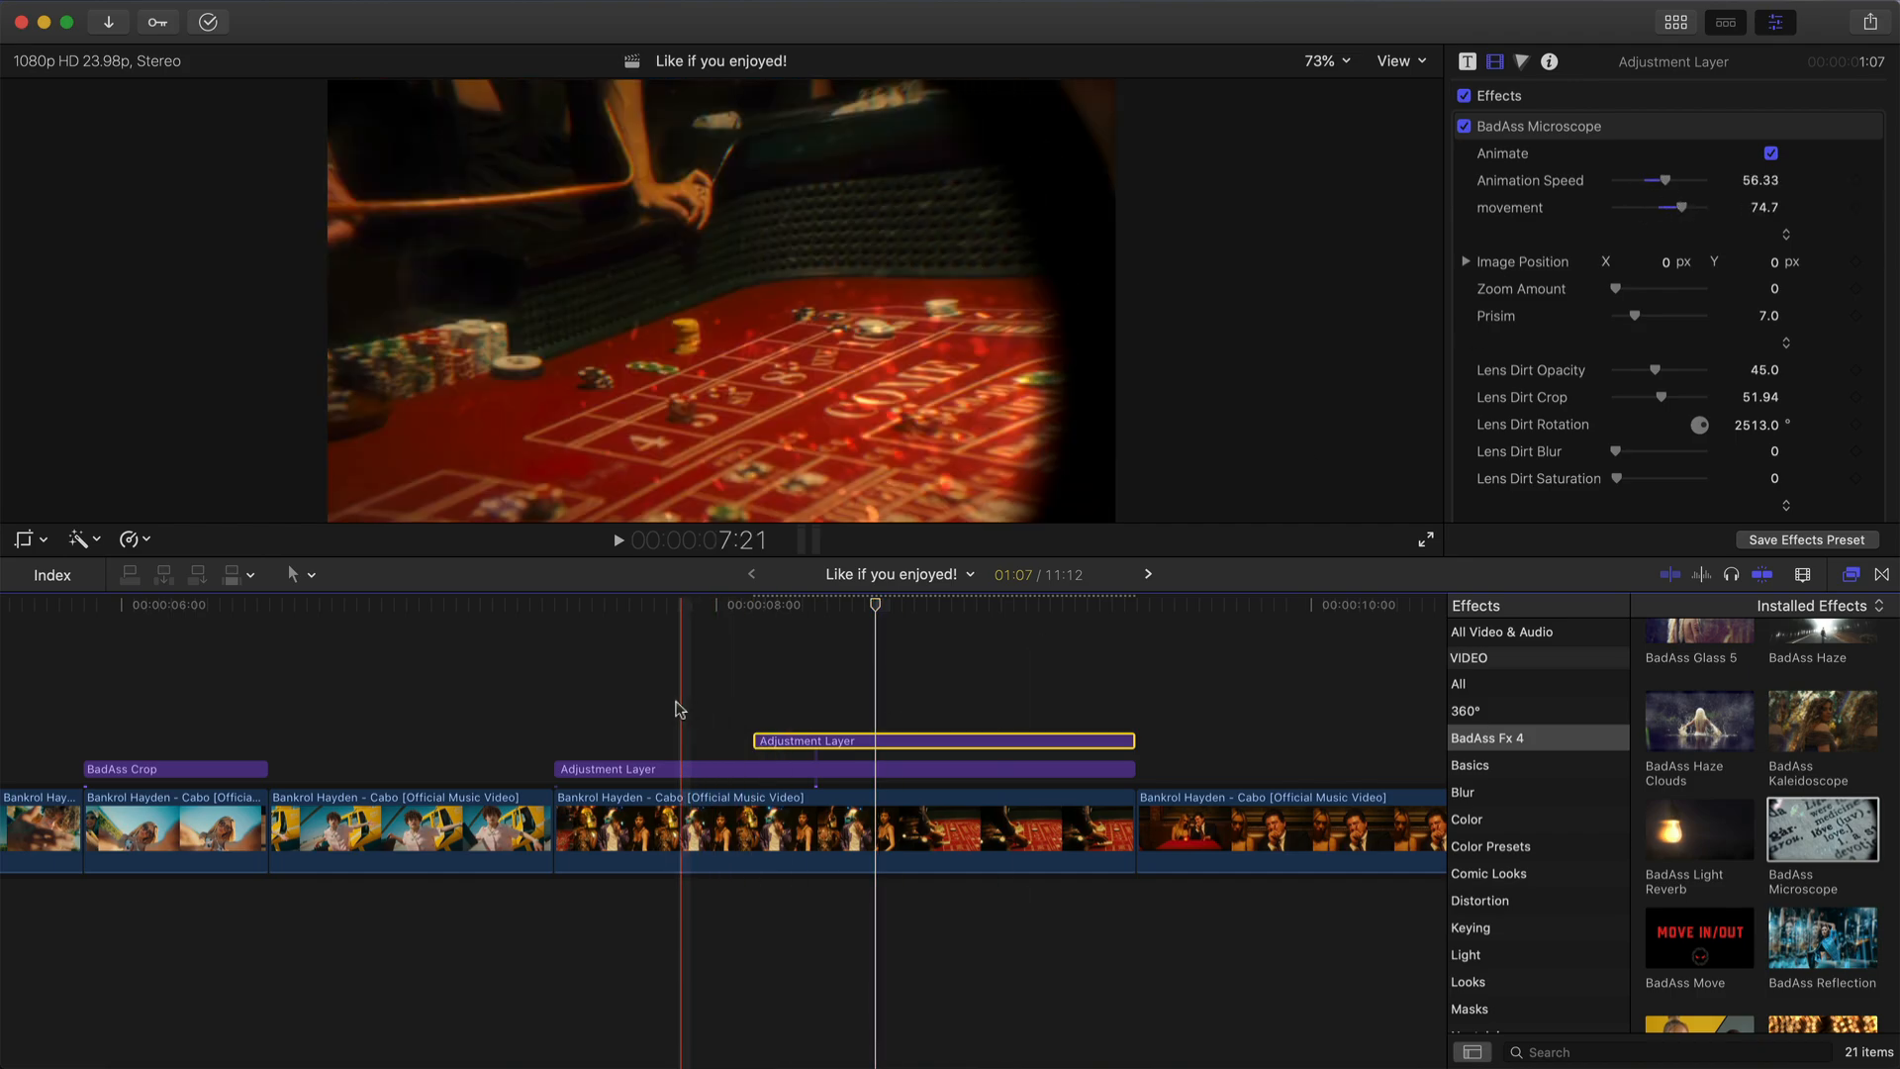
key("space")
key("space")
key("space")
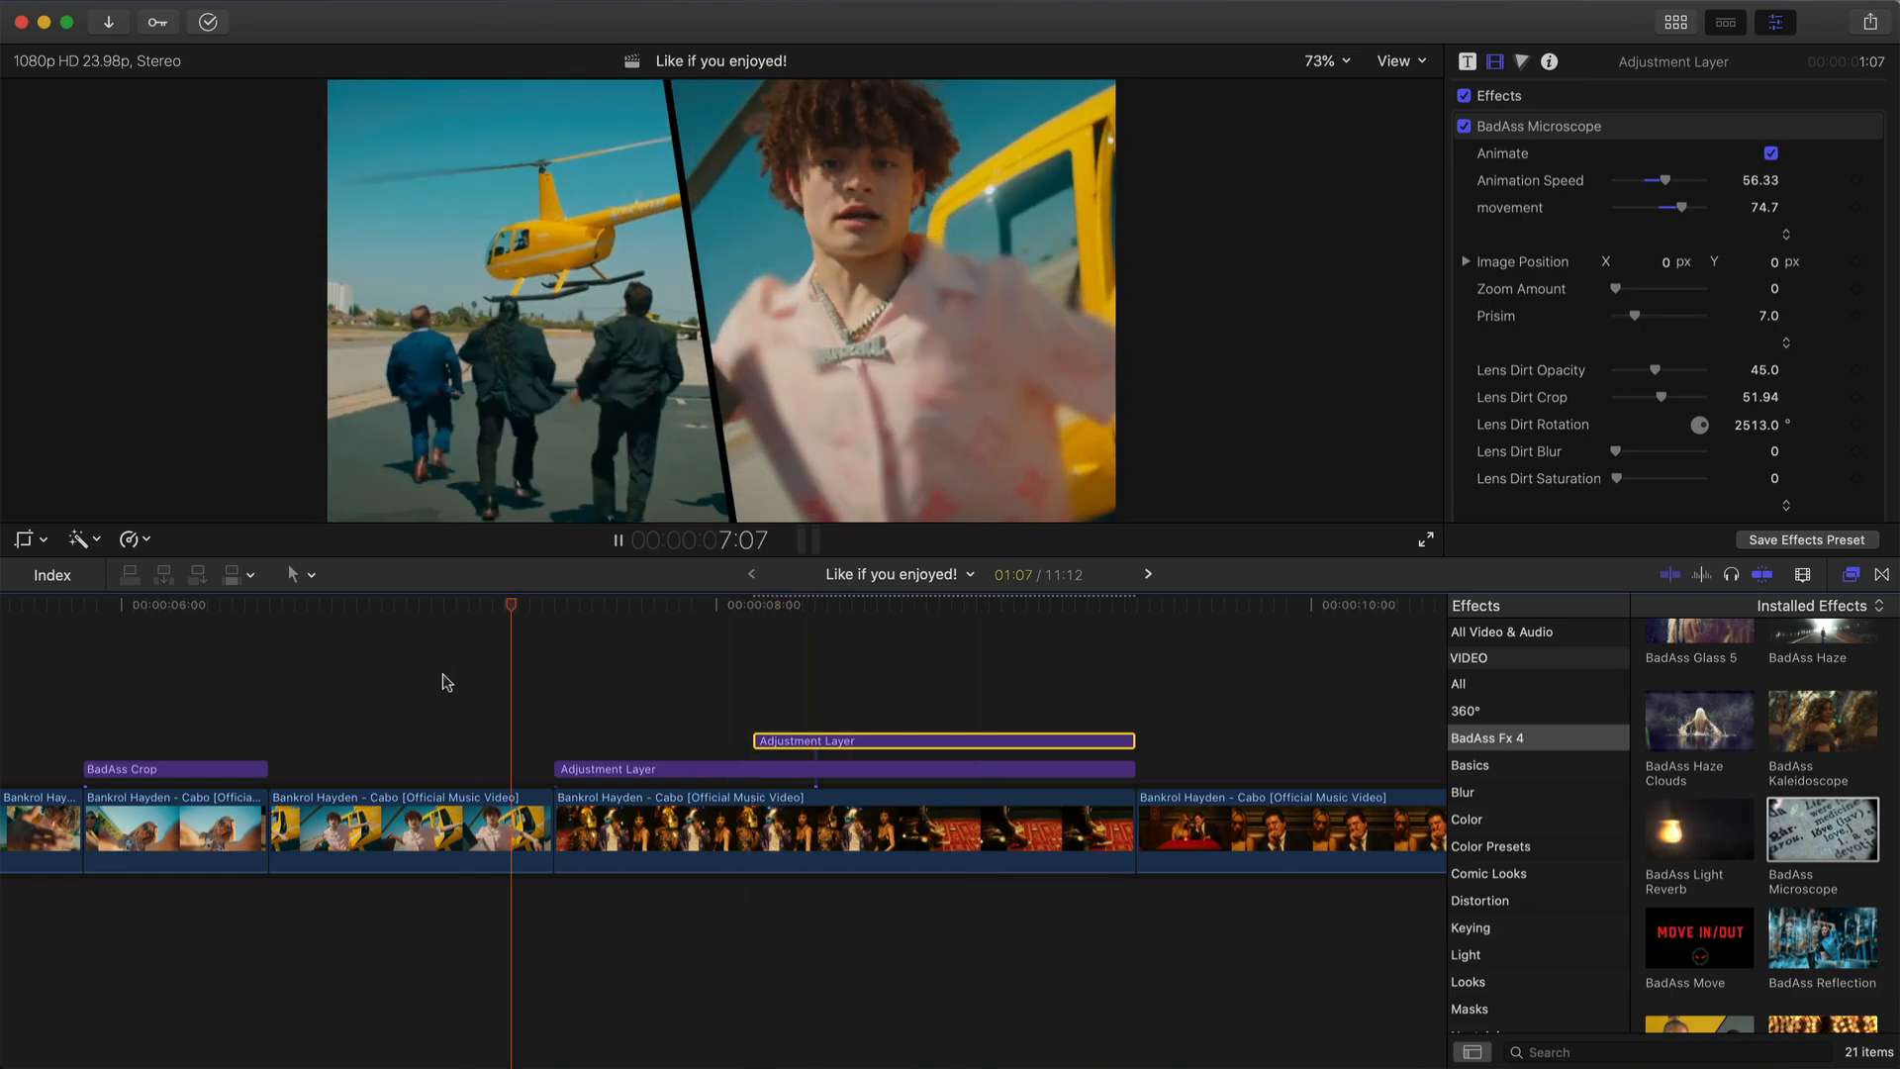
key("space")
- Set the upper Microscope layer's Zoom Amount to 34.89 and Prisim to 11.0, and adjust its Lens Dirt Opacity
scroll(1638, 220, "down", 3)
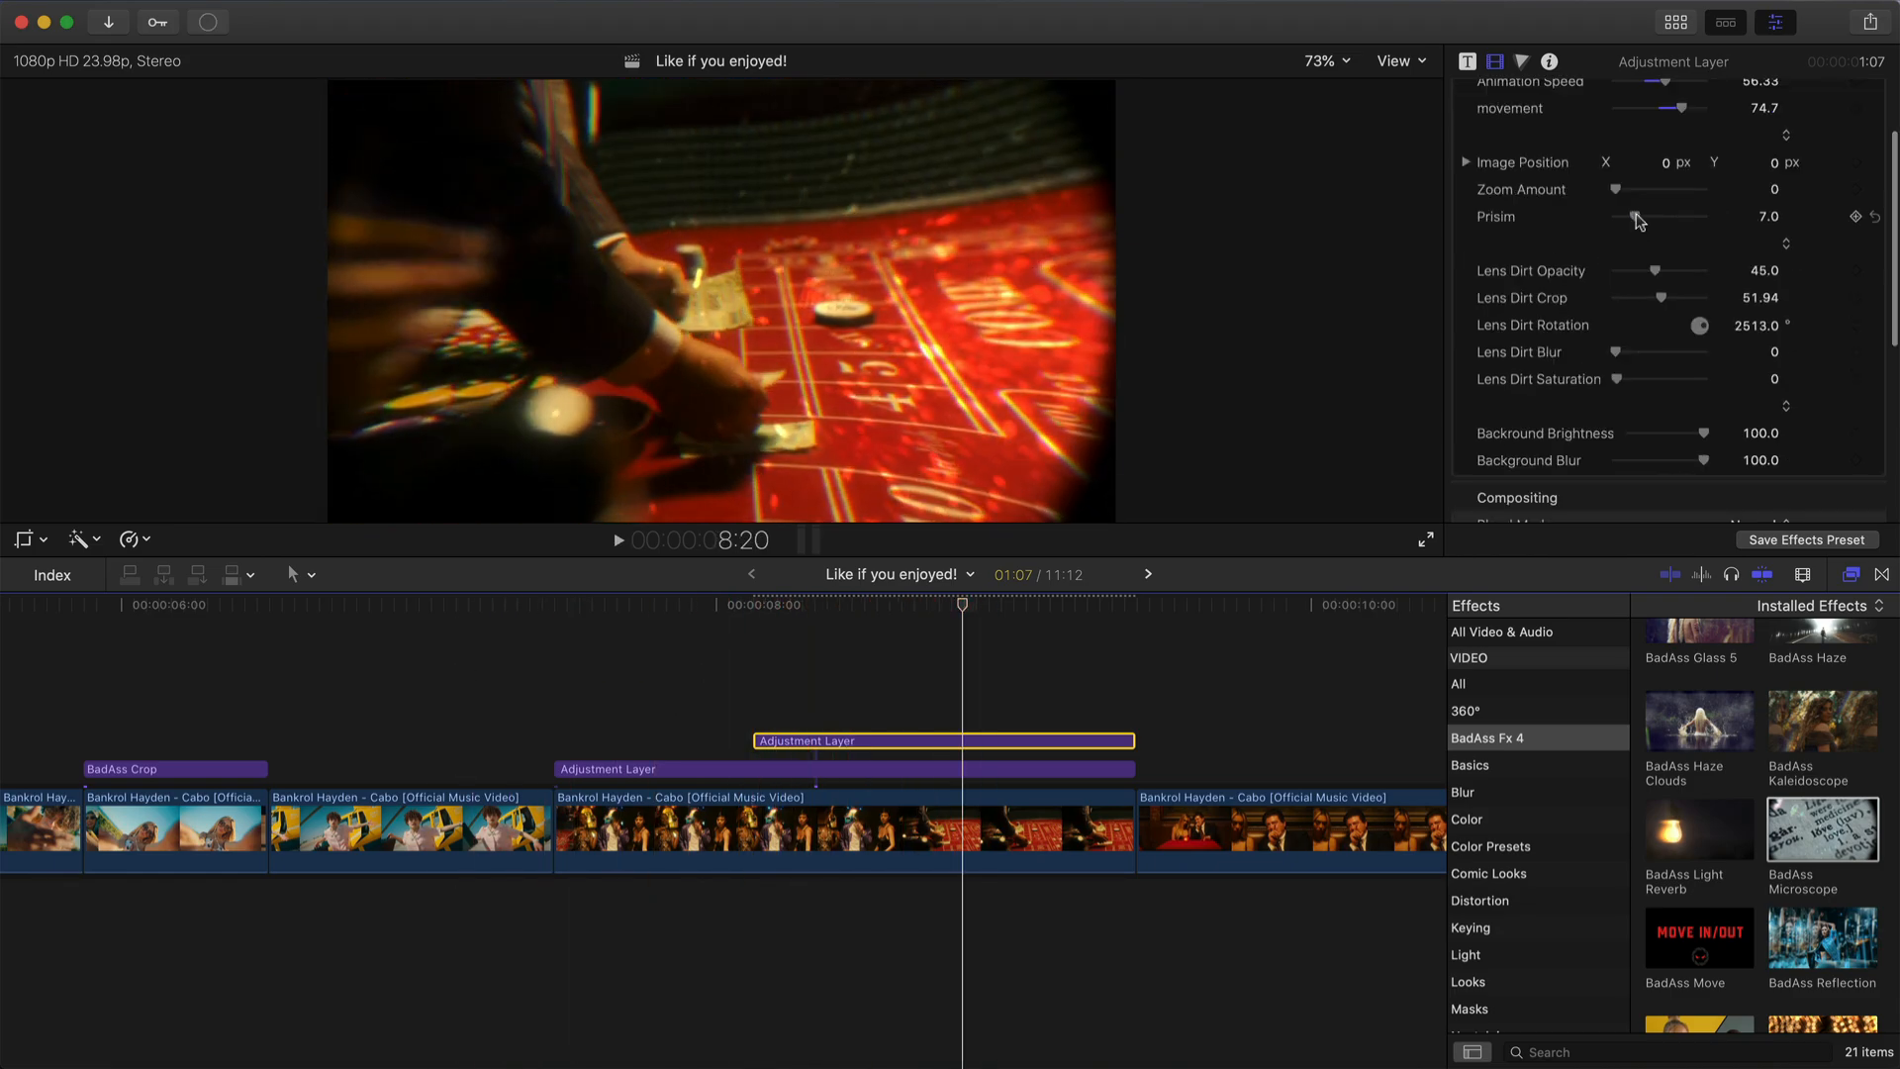
mouse_move(1616, 216)
left_mouse_down()
mouse_move(1679, 218)
mouse_move(1634, 191)
left_mouse_up()
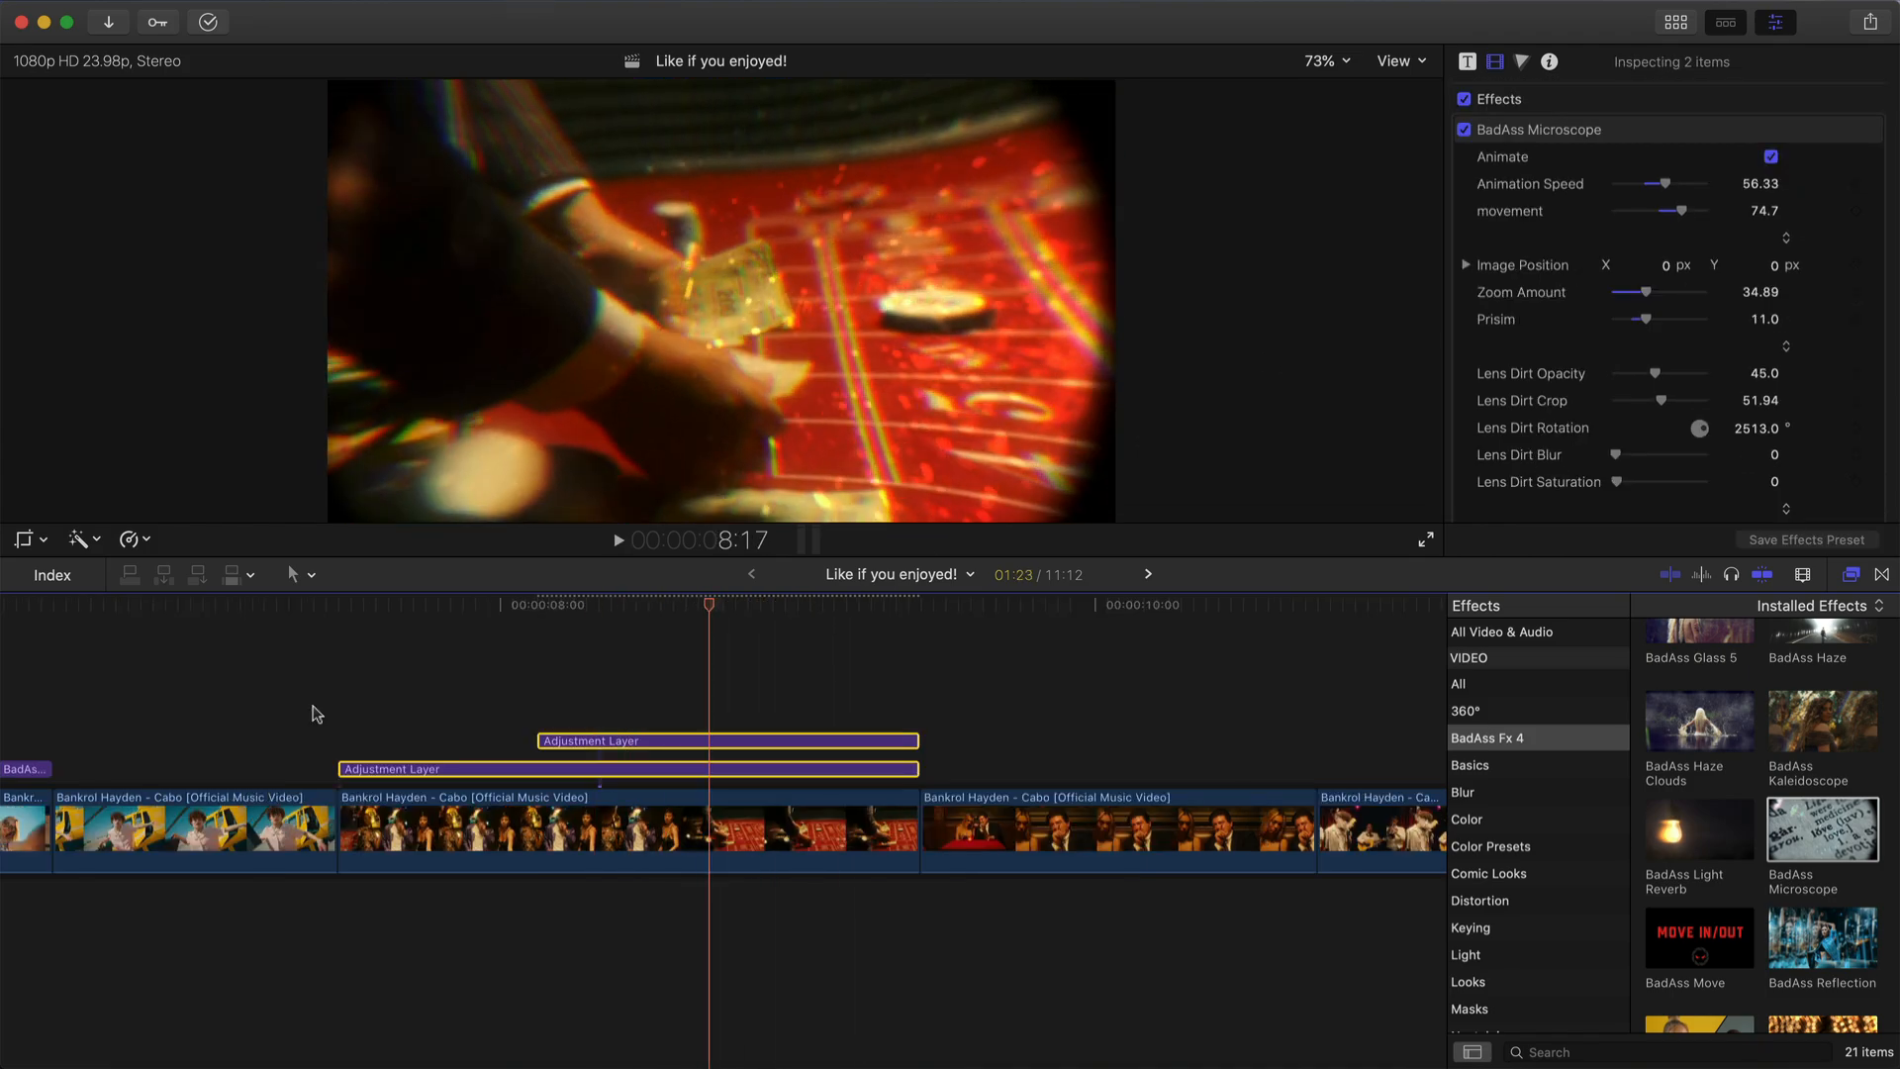
left_click(644, 605)
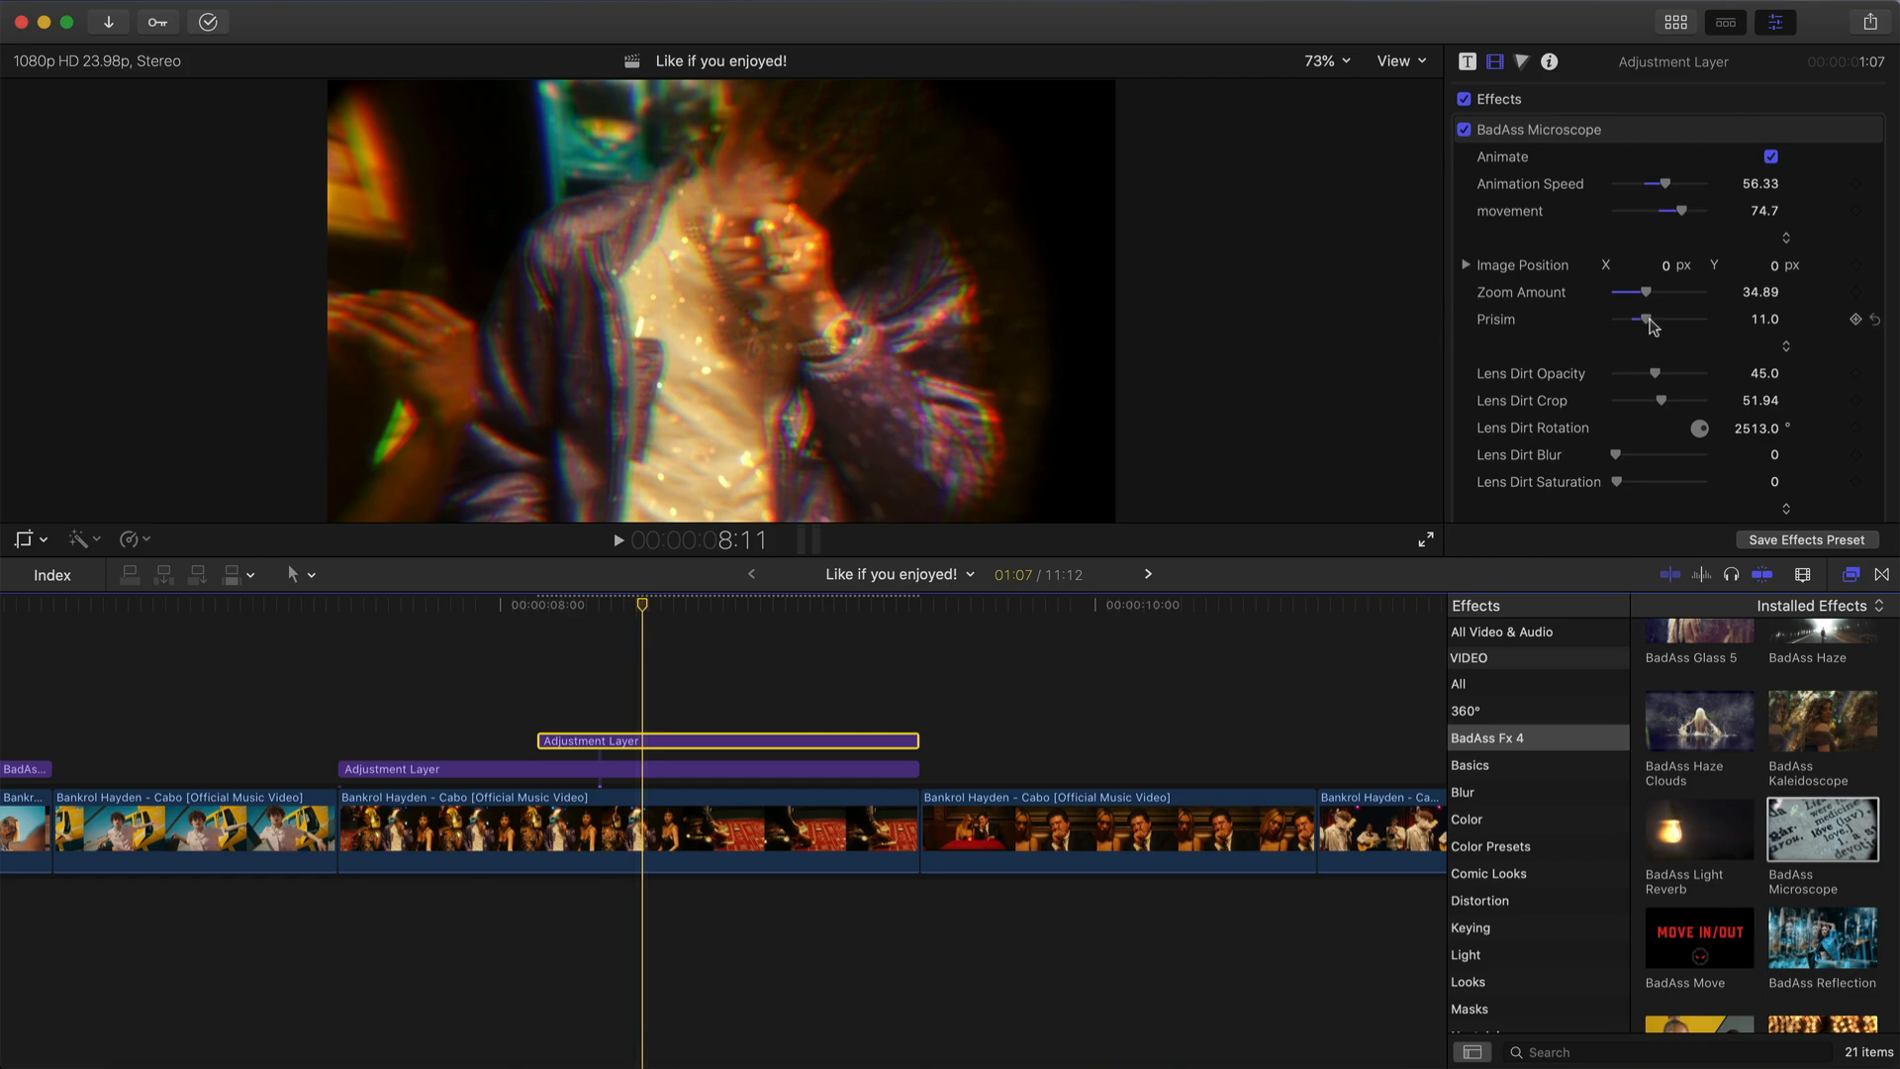
scroll(1643, 307, "down", 2)
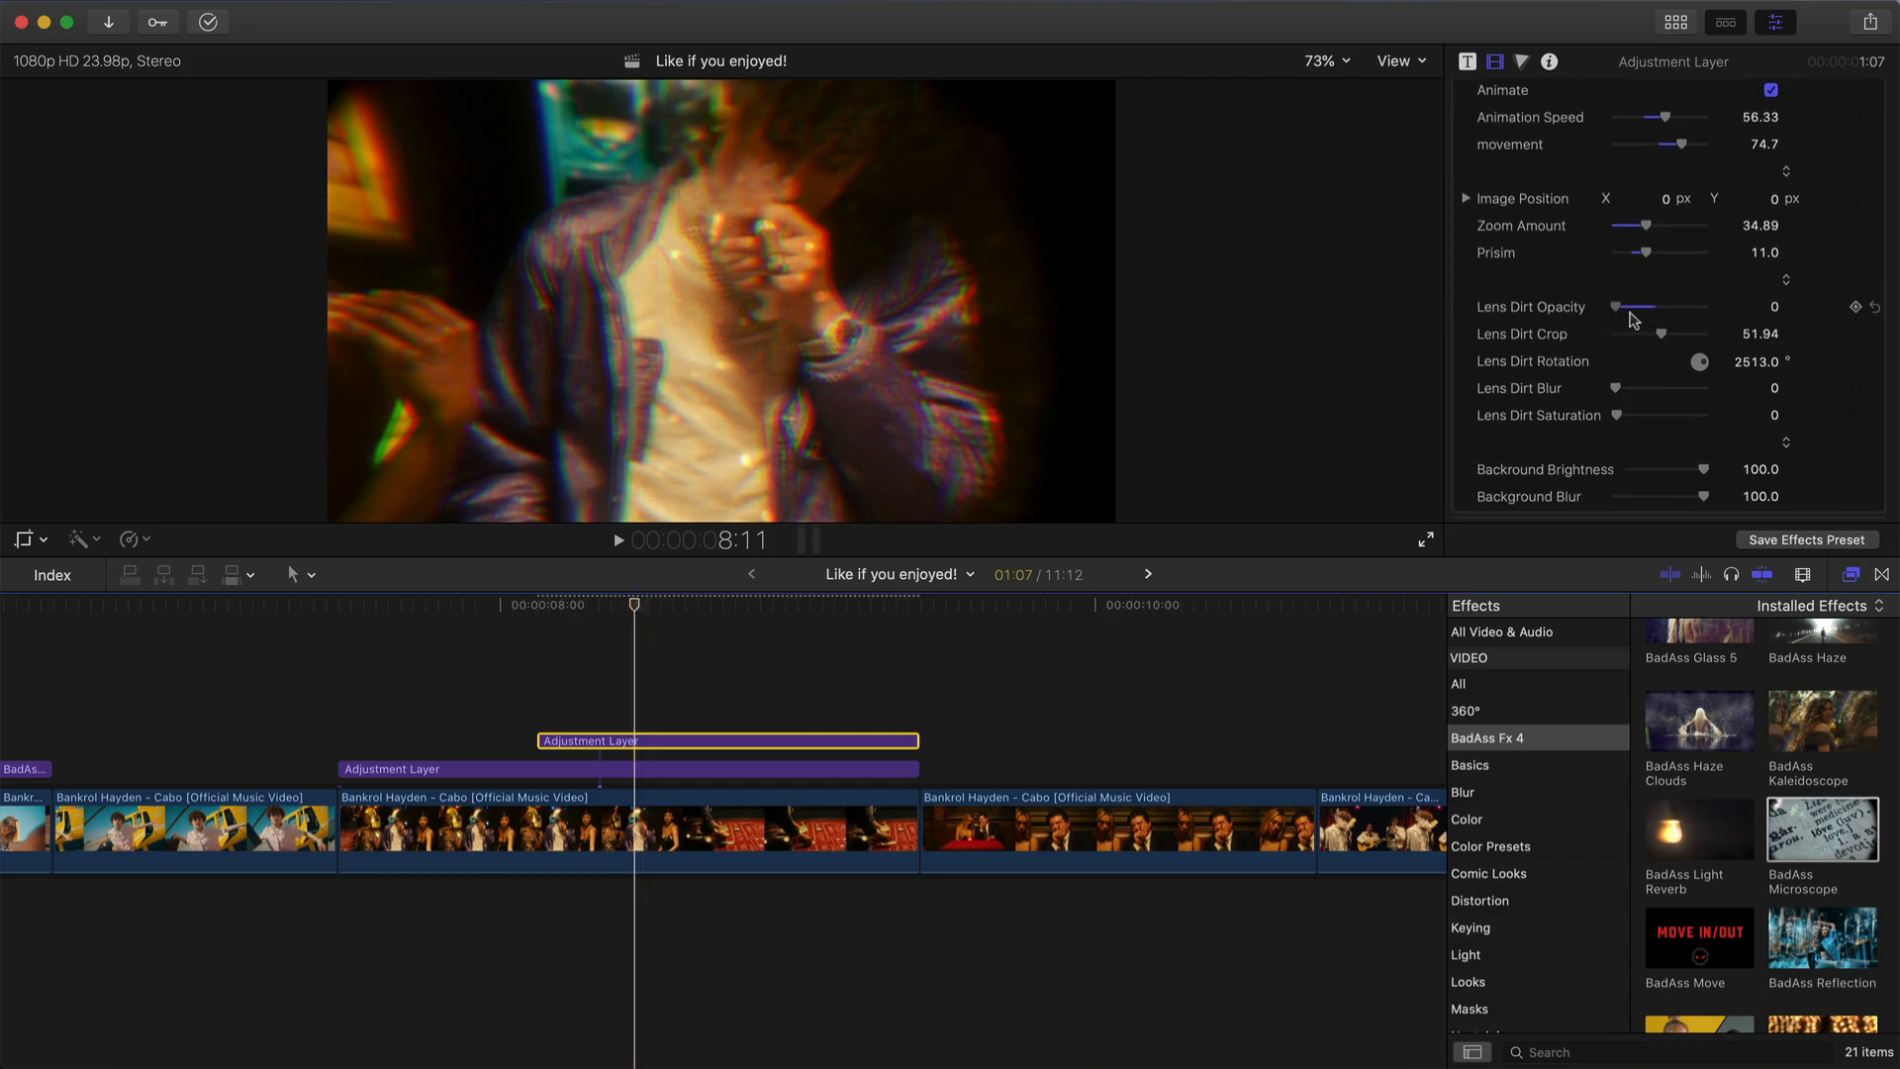
mouse_move(1633, 319)
left_mouse_down()
mouse_move(1692, 313)
mouse_move(1670, 315)
left_mouse_up()
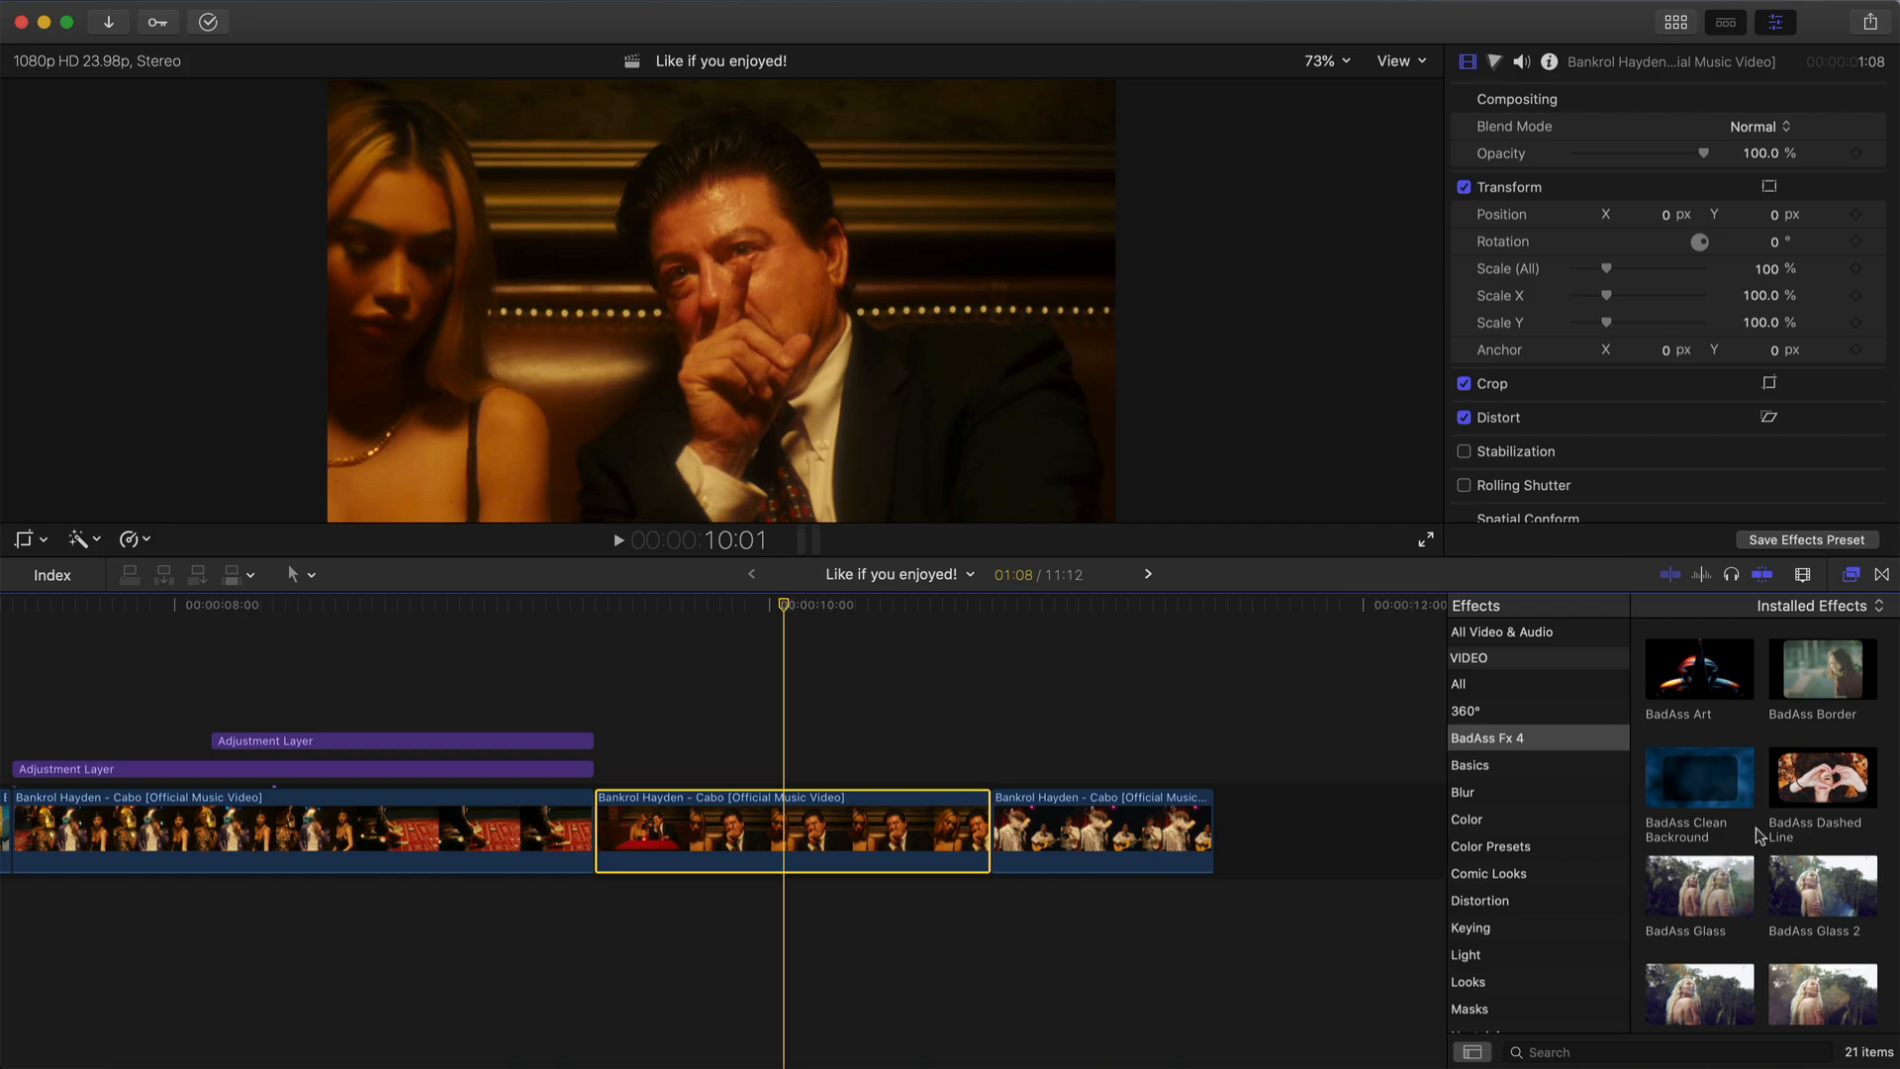
- Try the BadAss Glass effect on the clip of the couple at the red table, preview it, and undo it
scroll(1758, 835, "down", 3)
scroll(1758, 837, "down", 2)
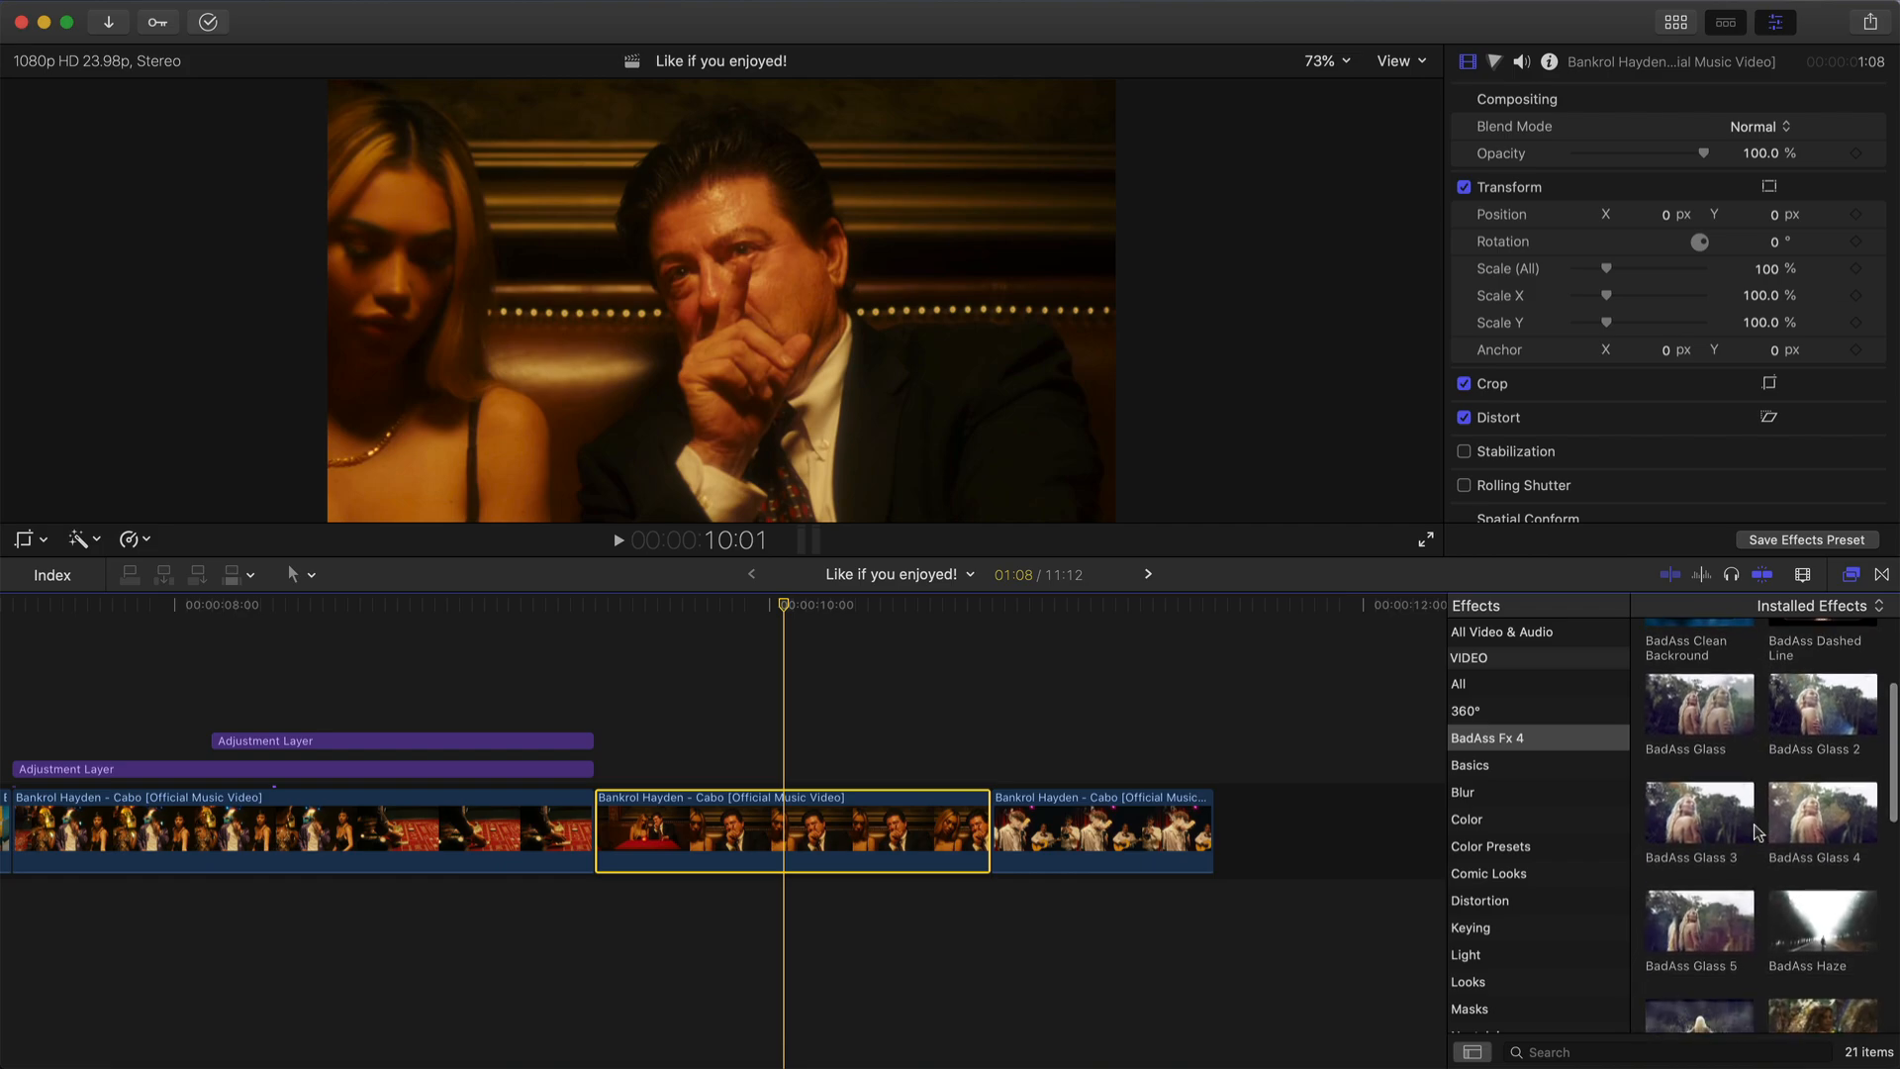
left_click(1689, 712)
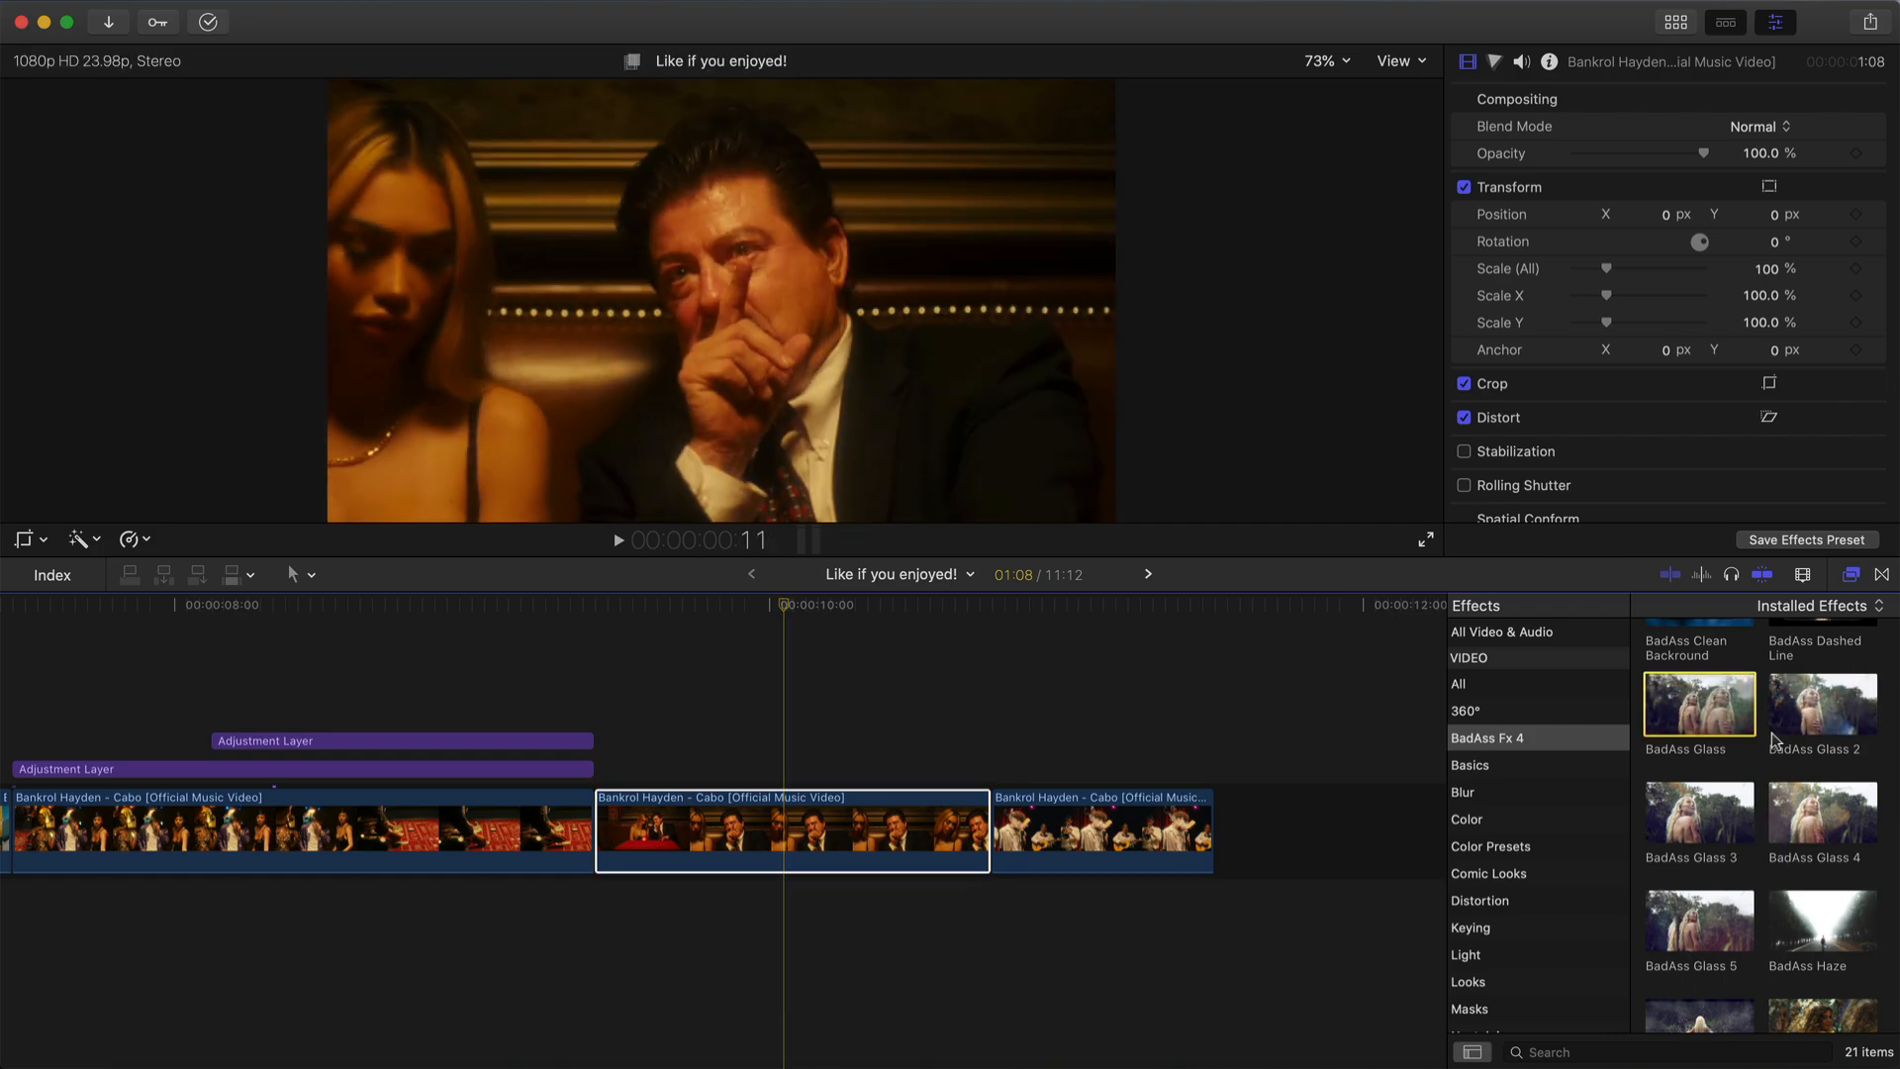
left_click_drag(1690, 712, 744, 792)
key("space")
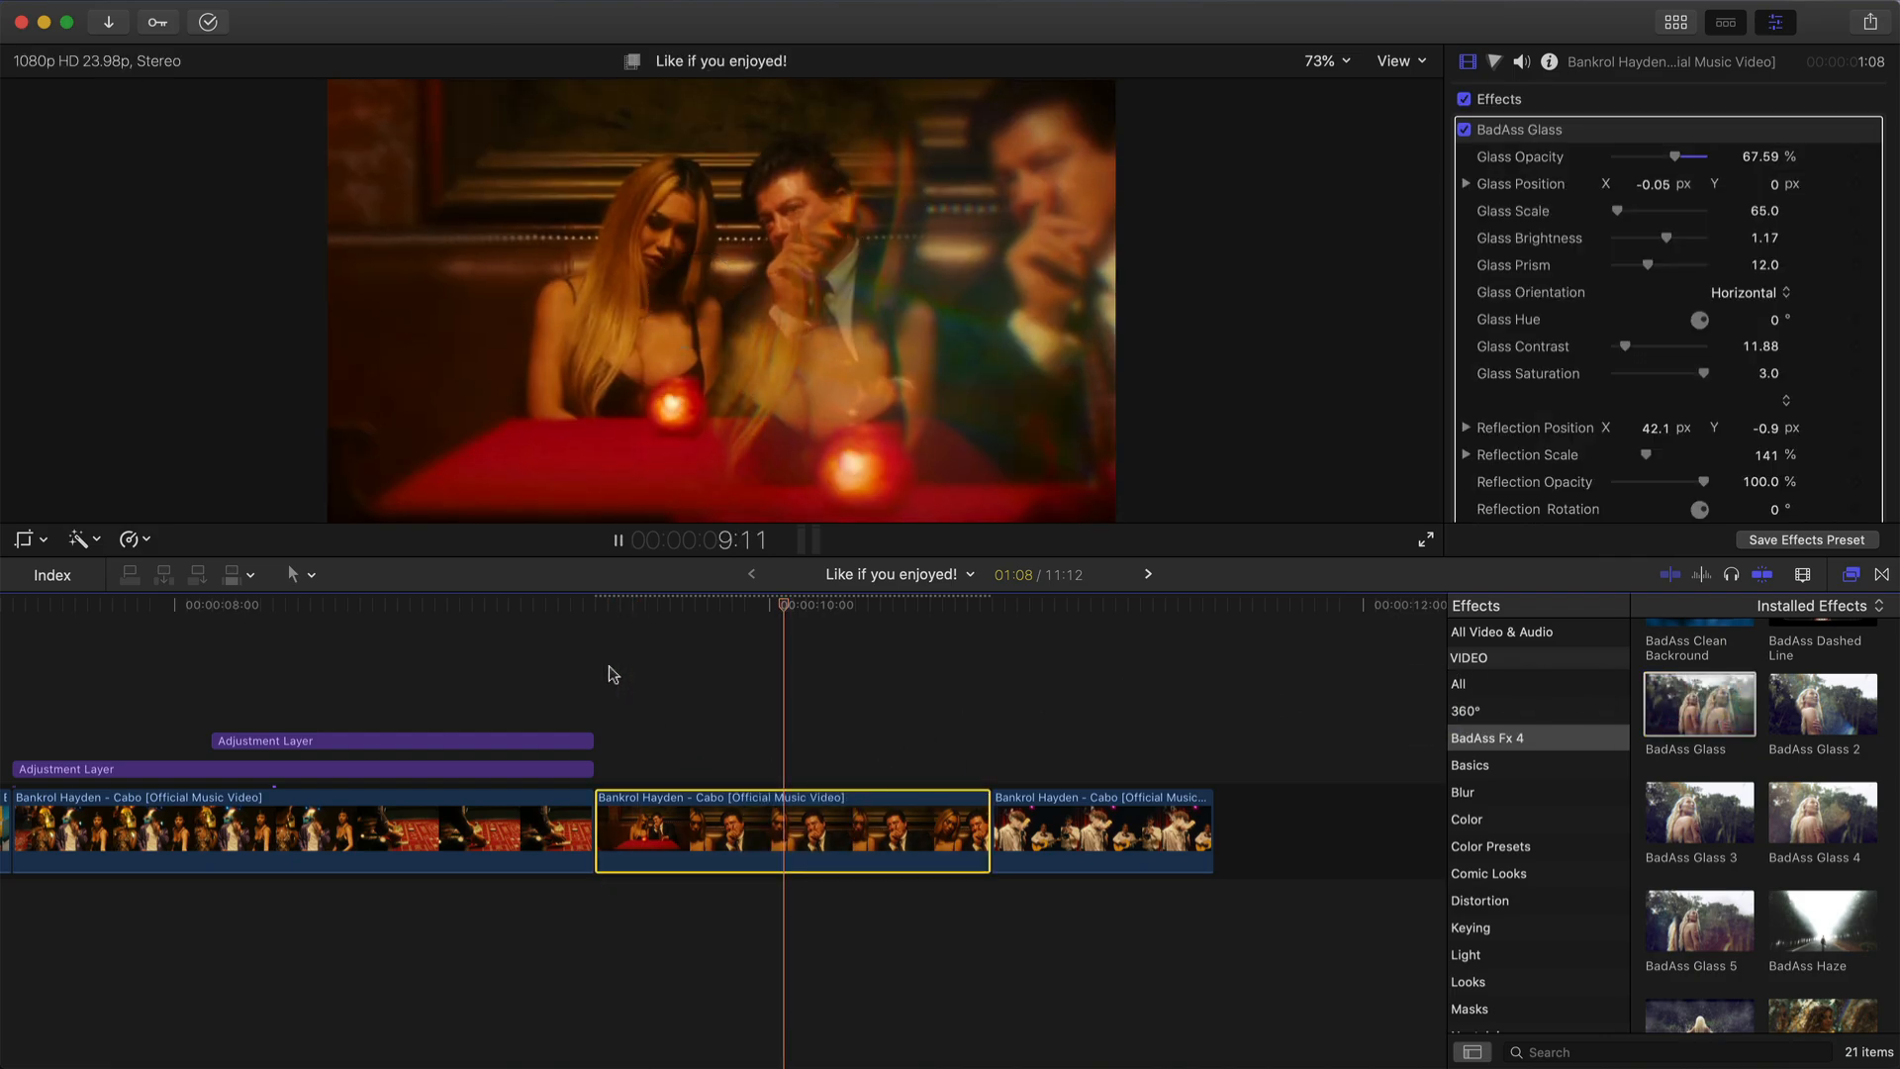
key("space")
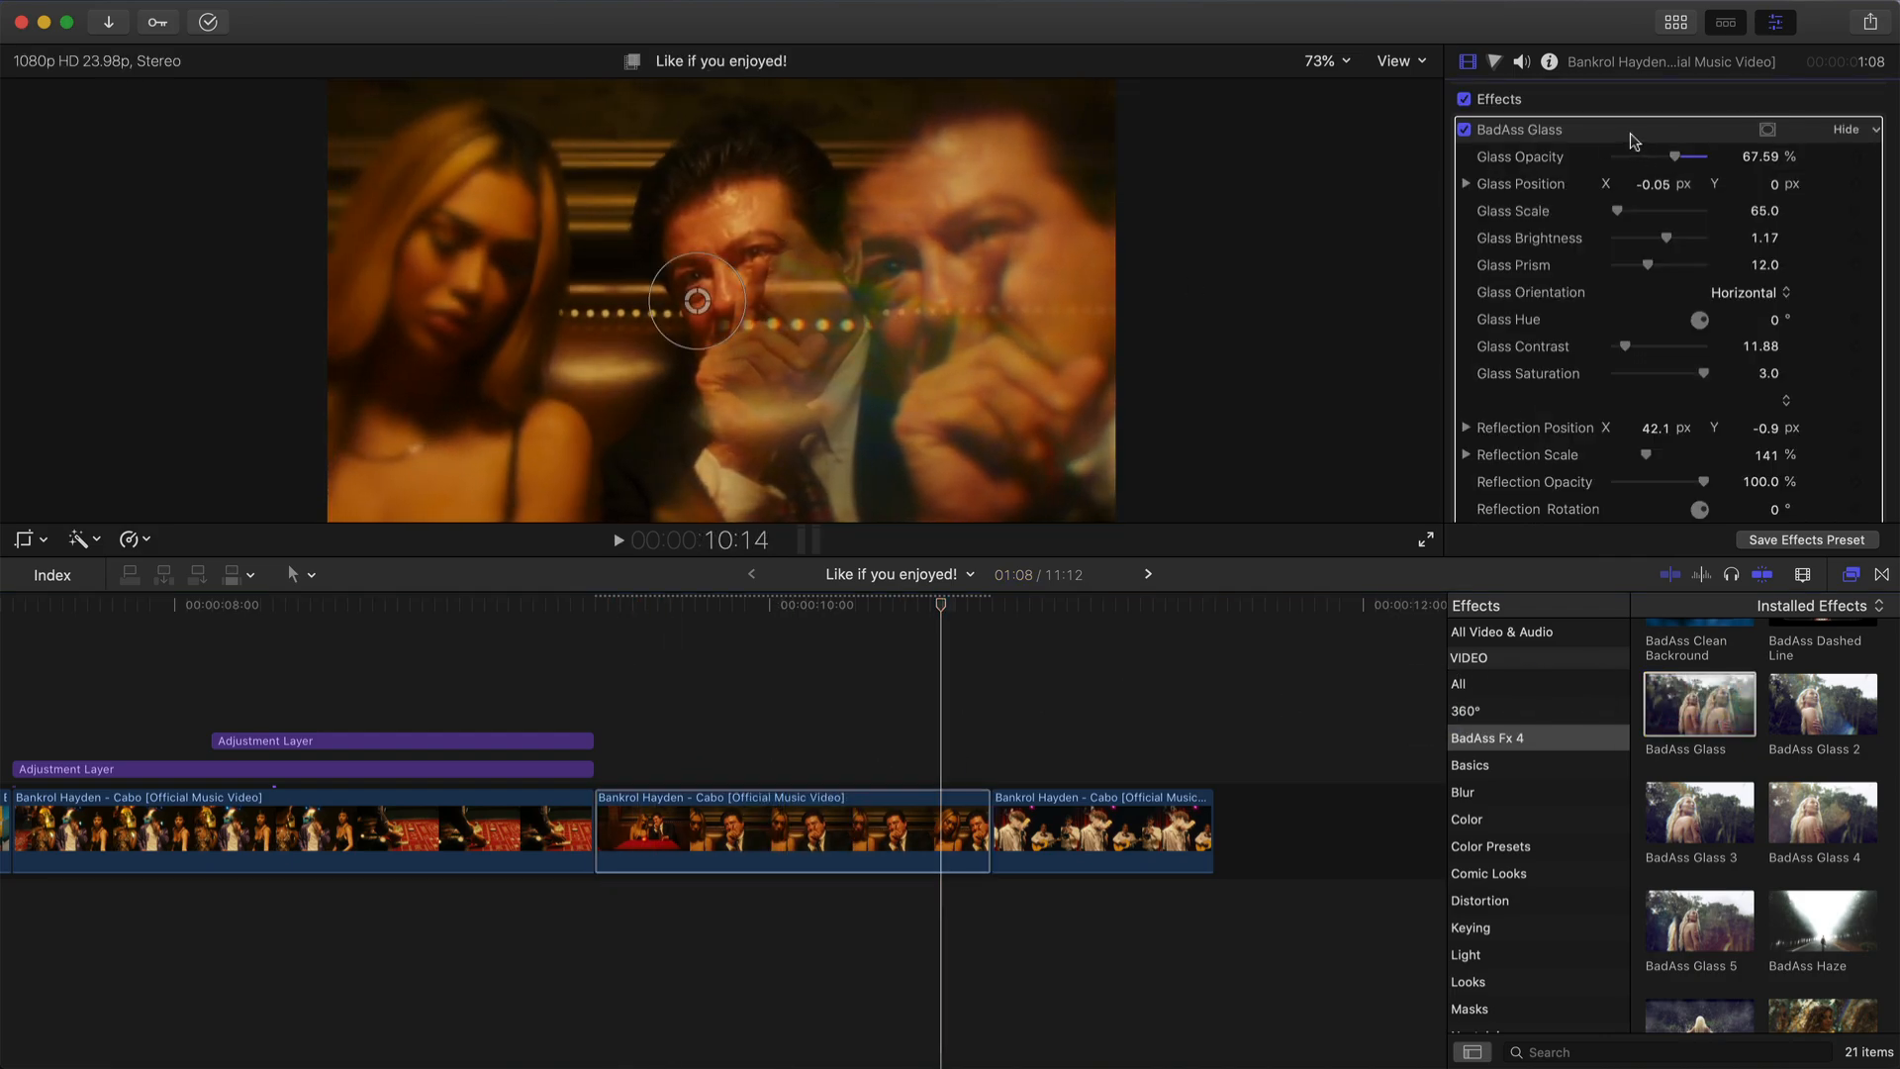
key("super+z")
- Apply BadAss Glass 5 to the couple clip and move the glass to X 0.27, Y 0.02
left_click_drag(1823, 705, 849, 822)
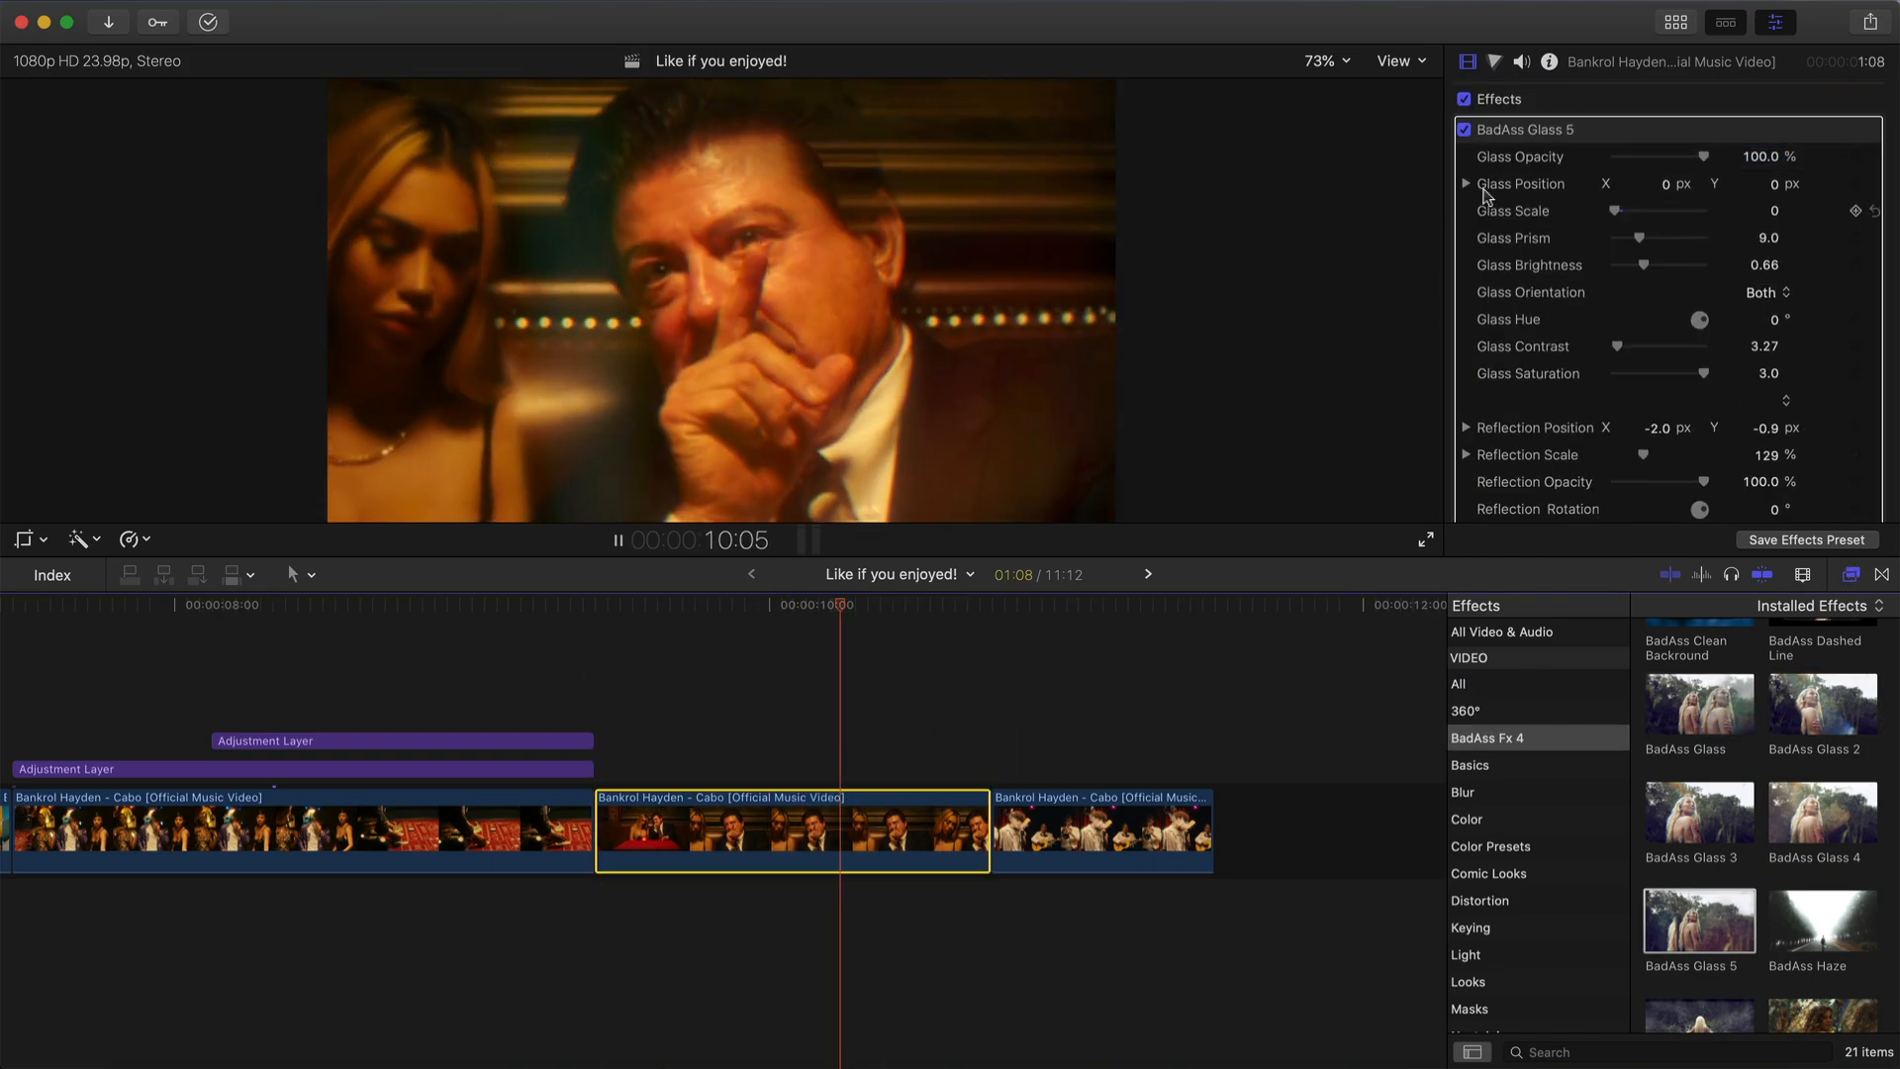
left_click_drag(776, 605, 650, 607)
left_click_drag(722, 301, 781, 317)
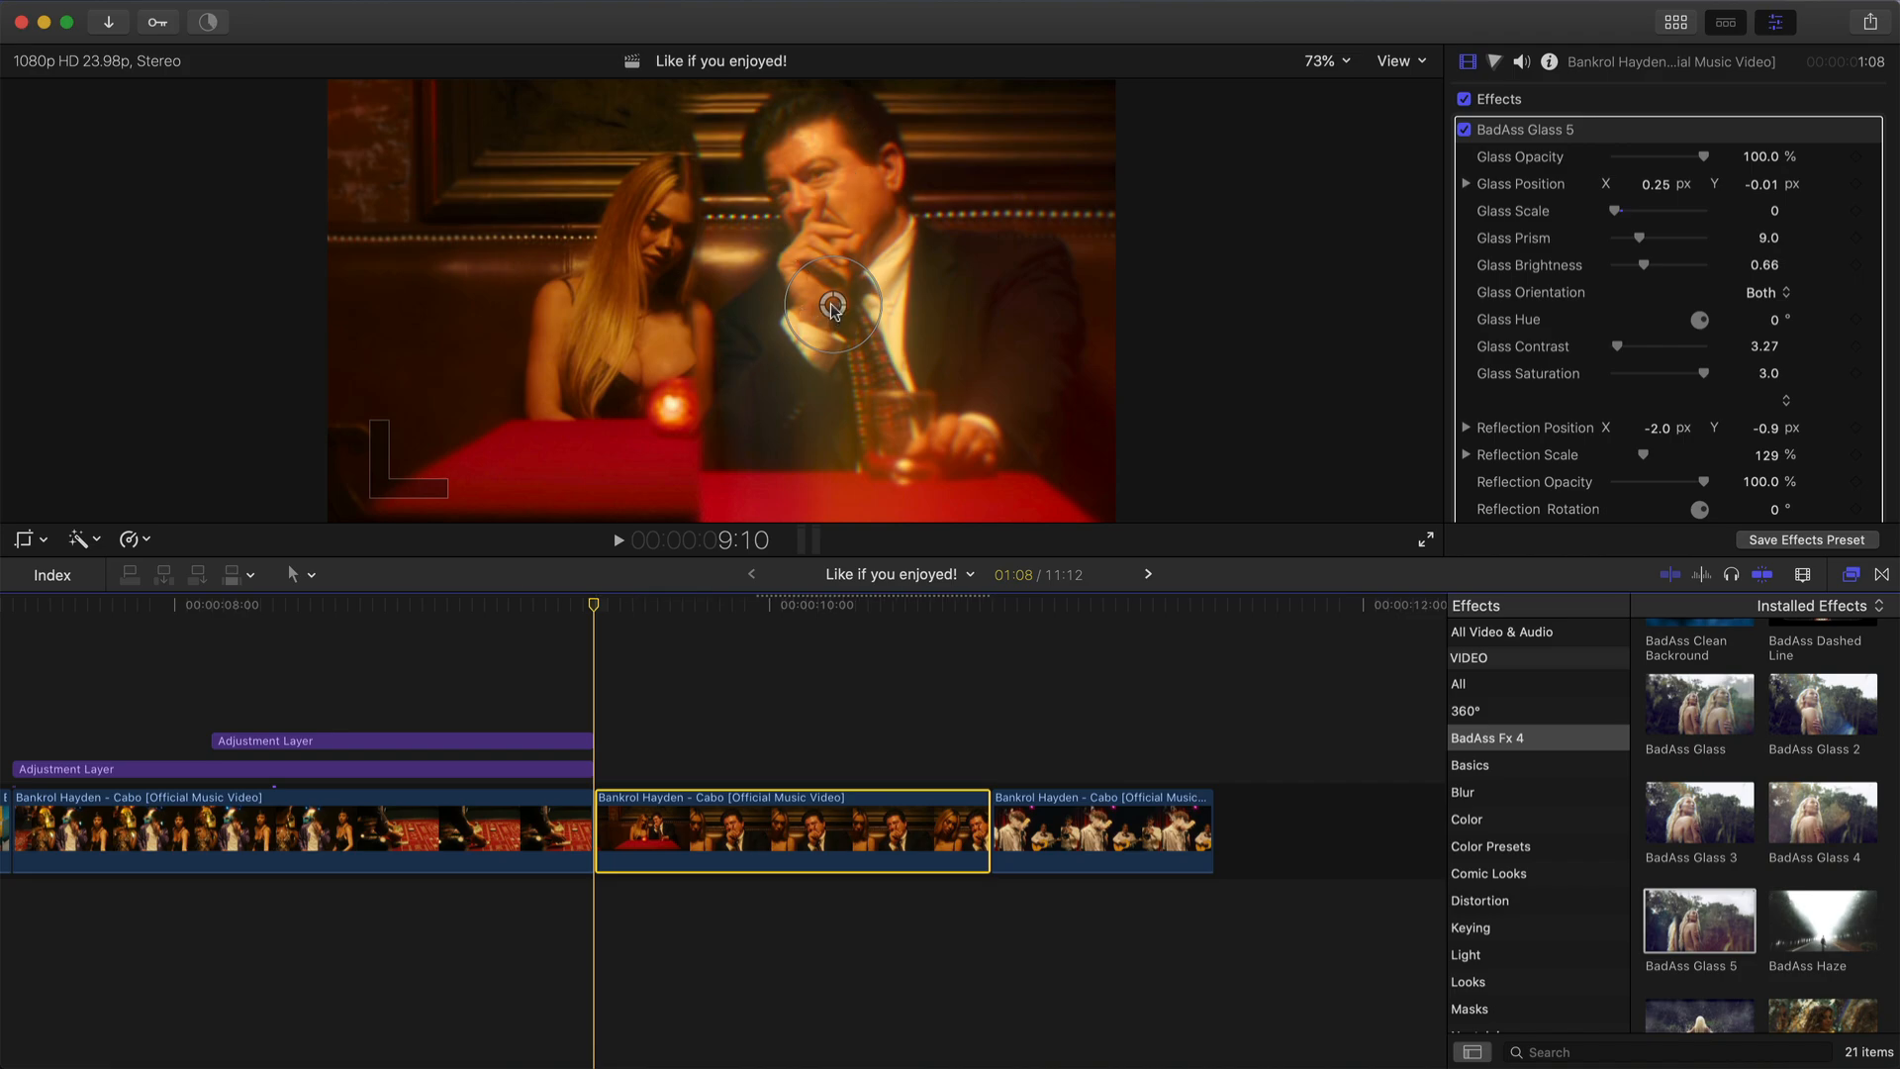
left_click_drag(834, 310, 843, 297)
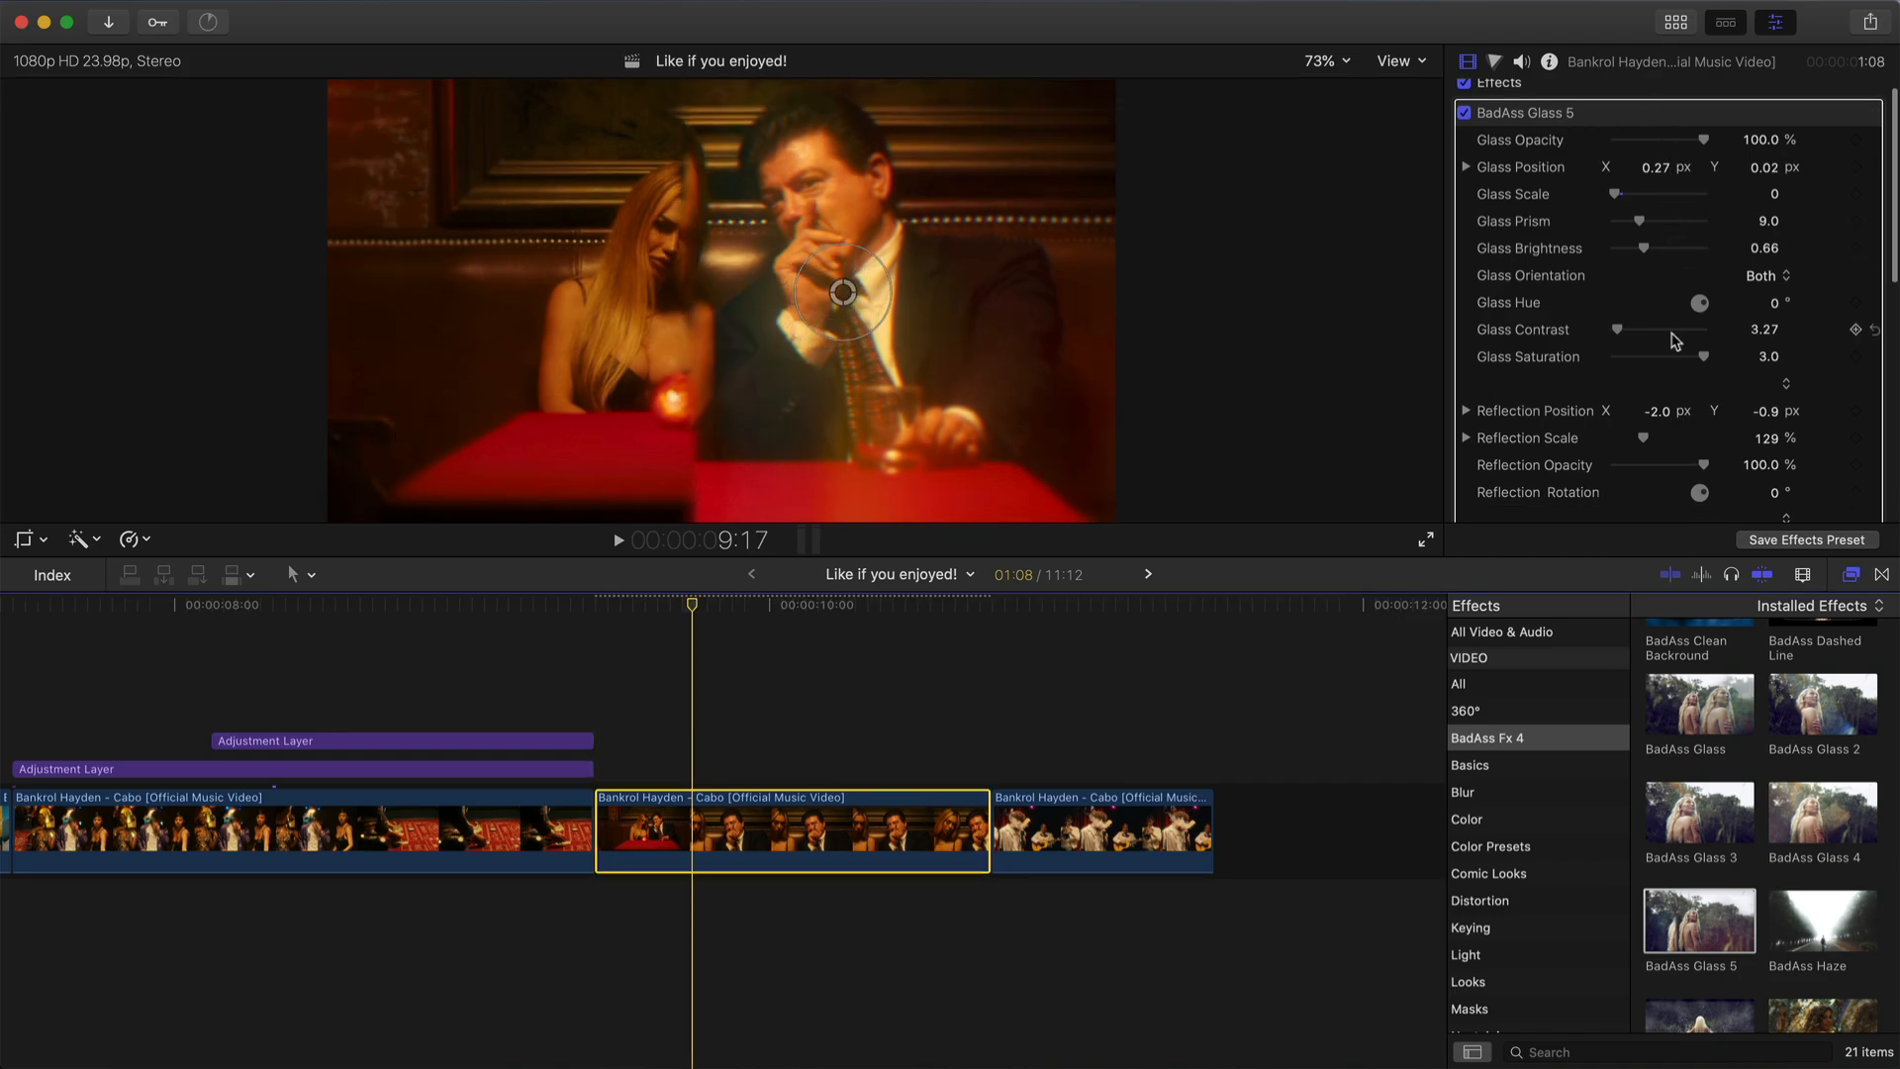
- Set the couple clip's Glass Scale to 340.0, Glass Brightness to 0.7 and Glass Hue to 313°
mouse_move(1615, 194)
left_mouse_down()
mouse_move(1666, 223)
mouse_move(1640, 223)
left_mouse_up()
mouse_move(1644, 249)
left_mouse_down()
mouse_move(1676, 248)
mouse_move(1646, 249)
left_mouse_up()
scroll(1734, 231, "down", 3)
left_click_drag(1775, 231, 1775, 260)
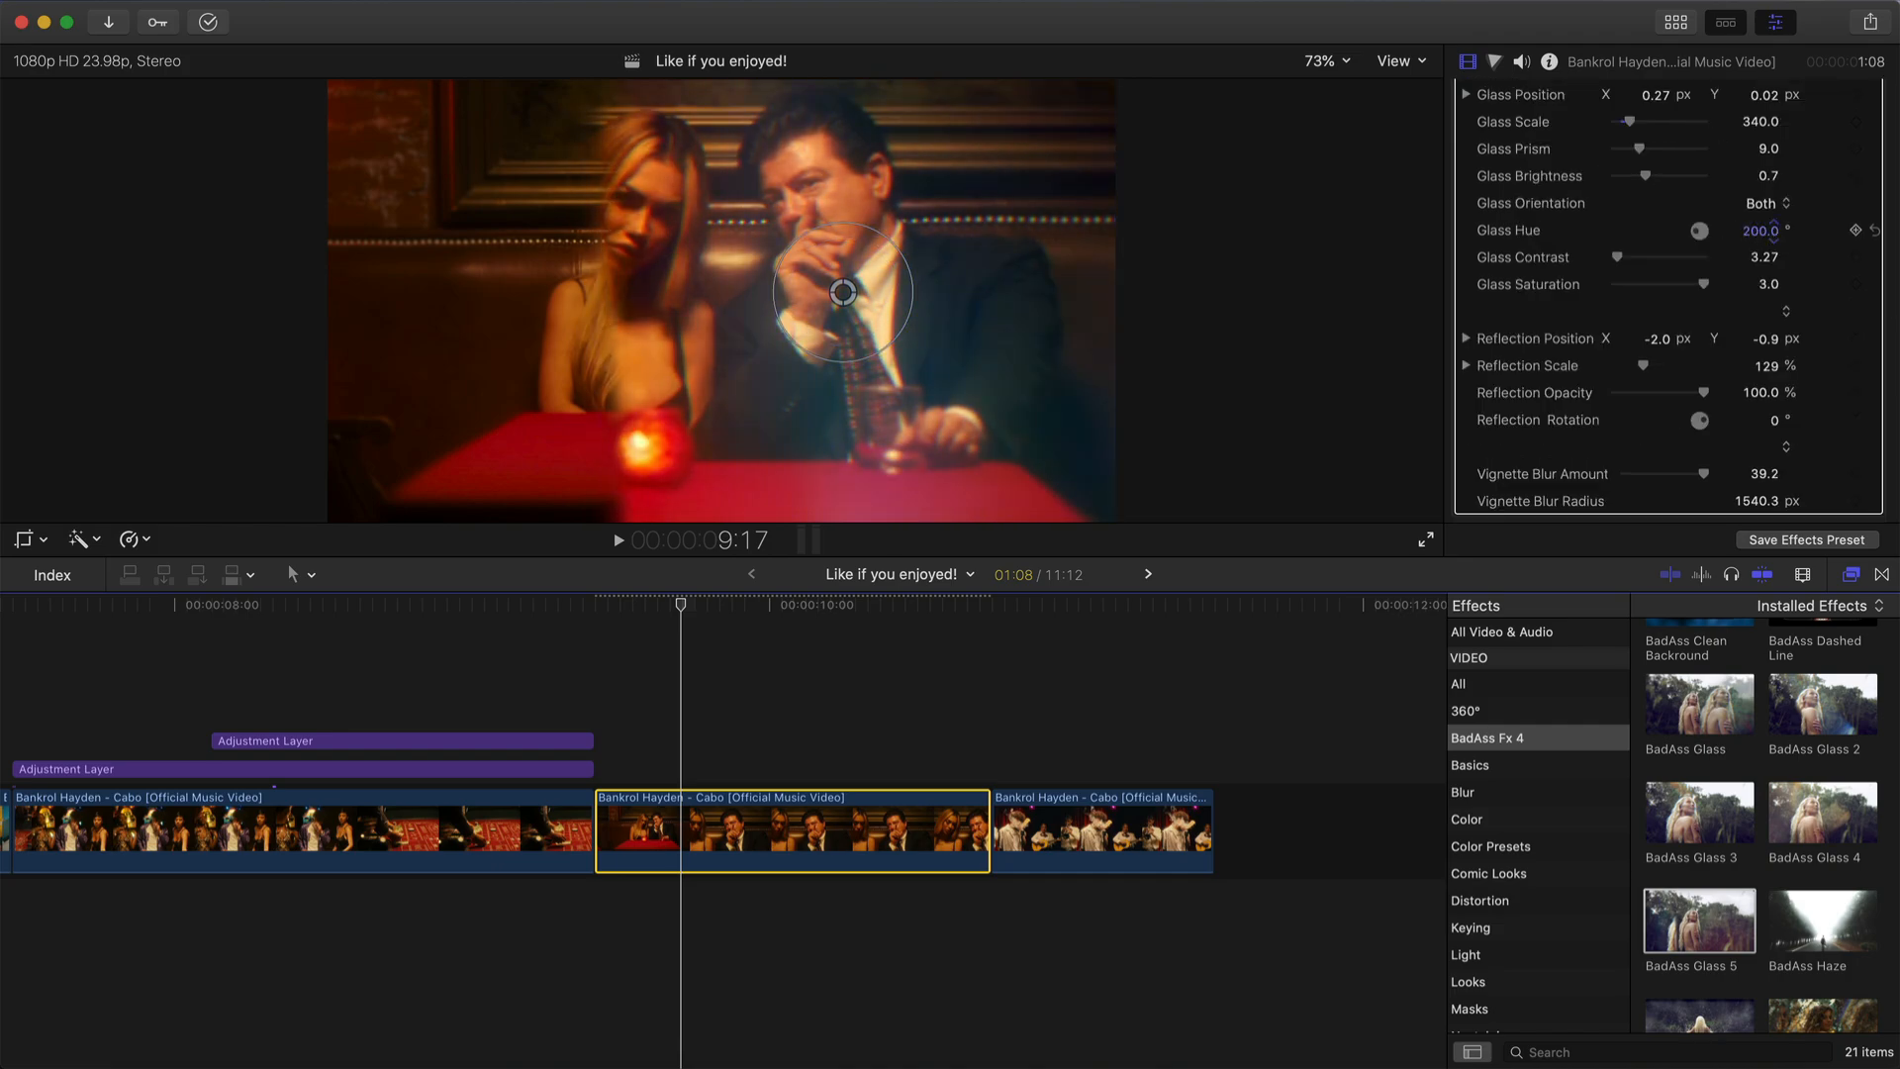
- Try the Vertical Glass Orientation on the couple clip, and set it to Horizontal instead
left_click(1764, 205)
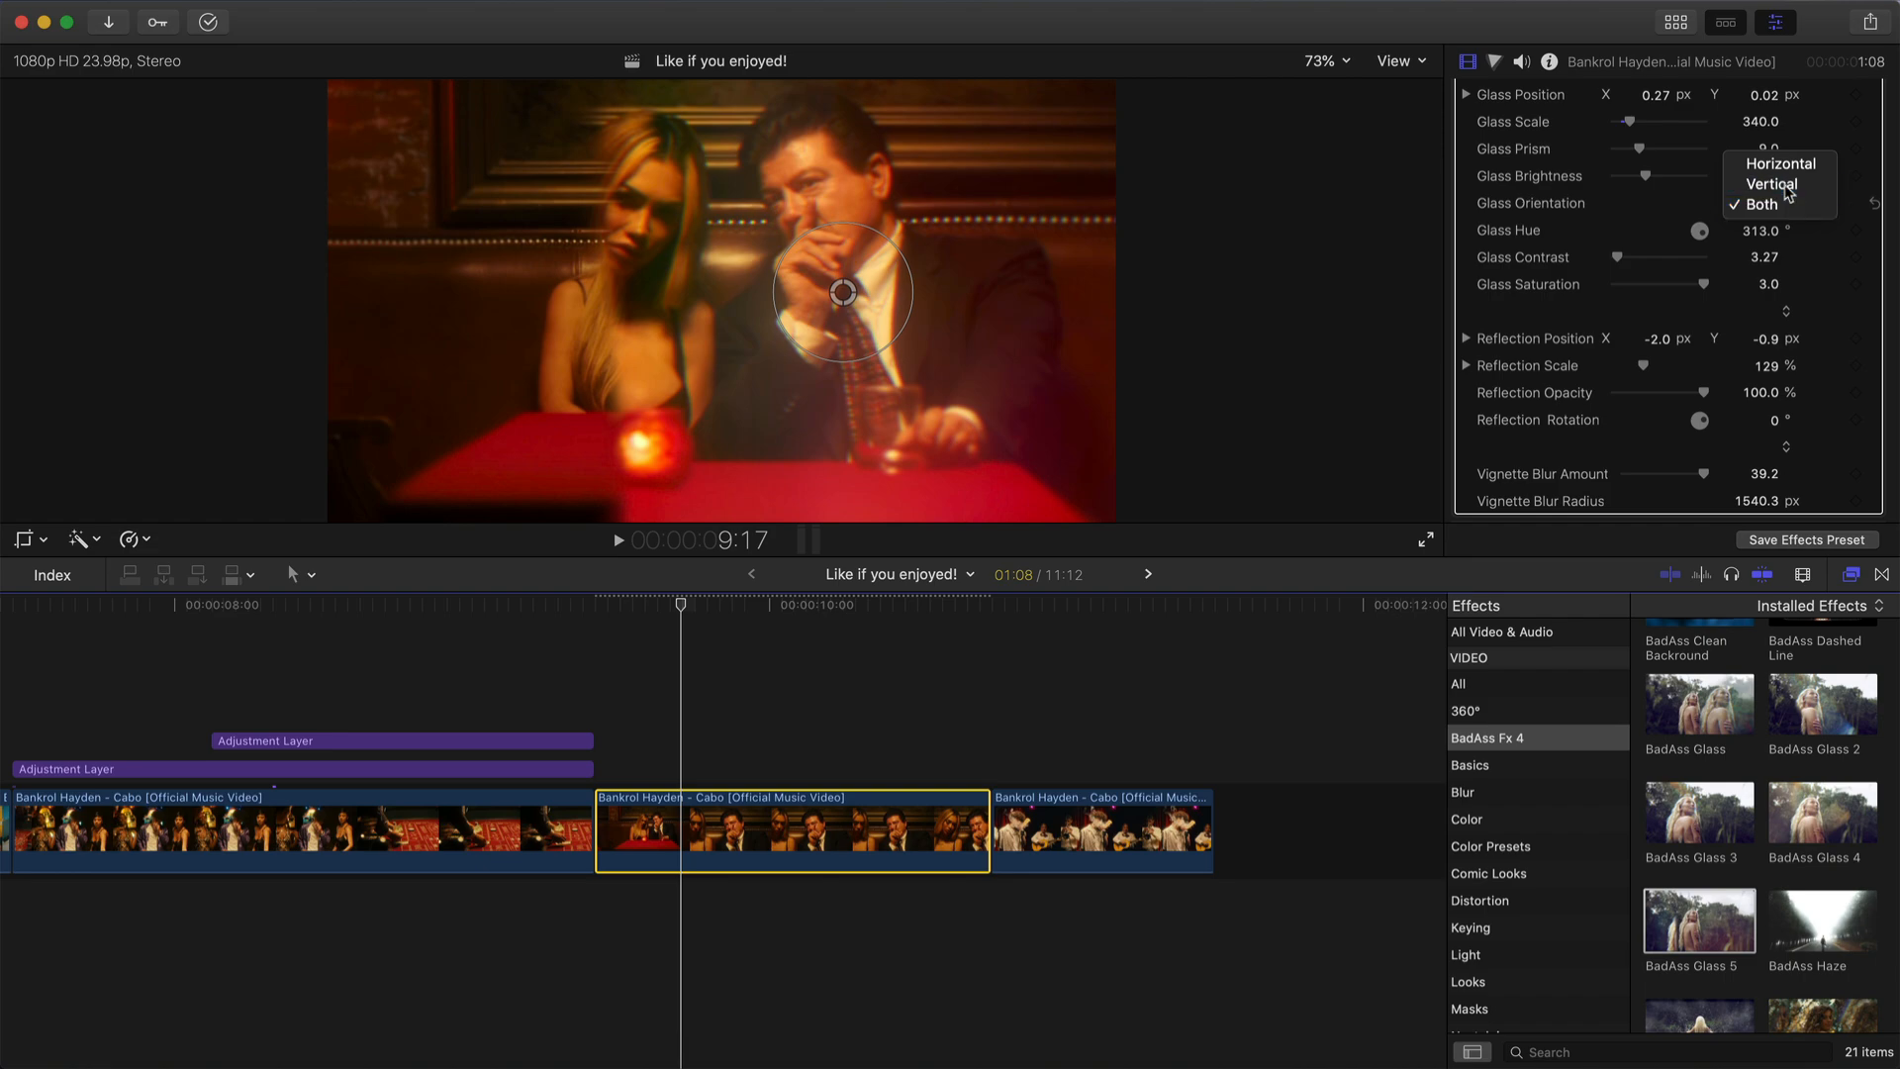
left_click(1771, 184)
left_click(1771, 203)
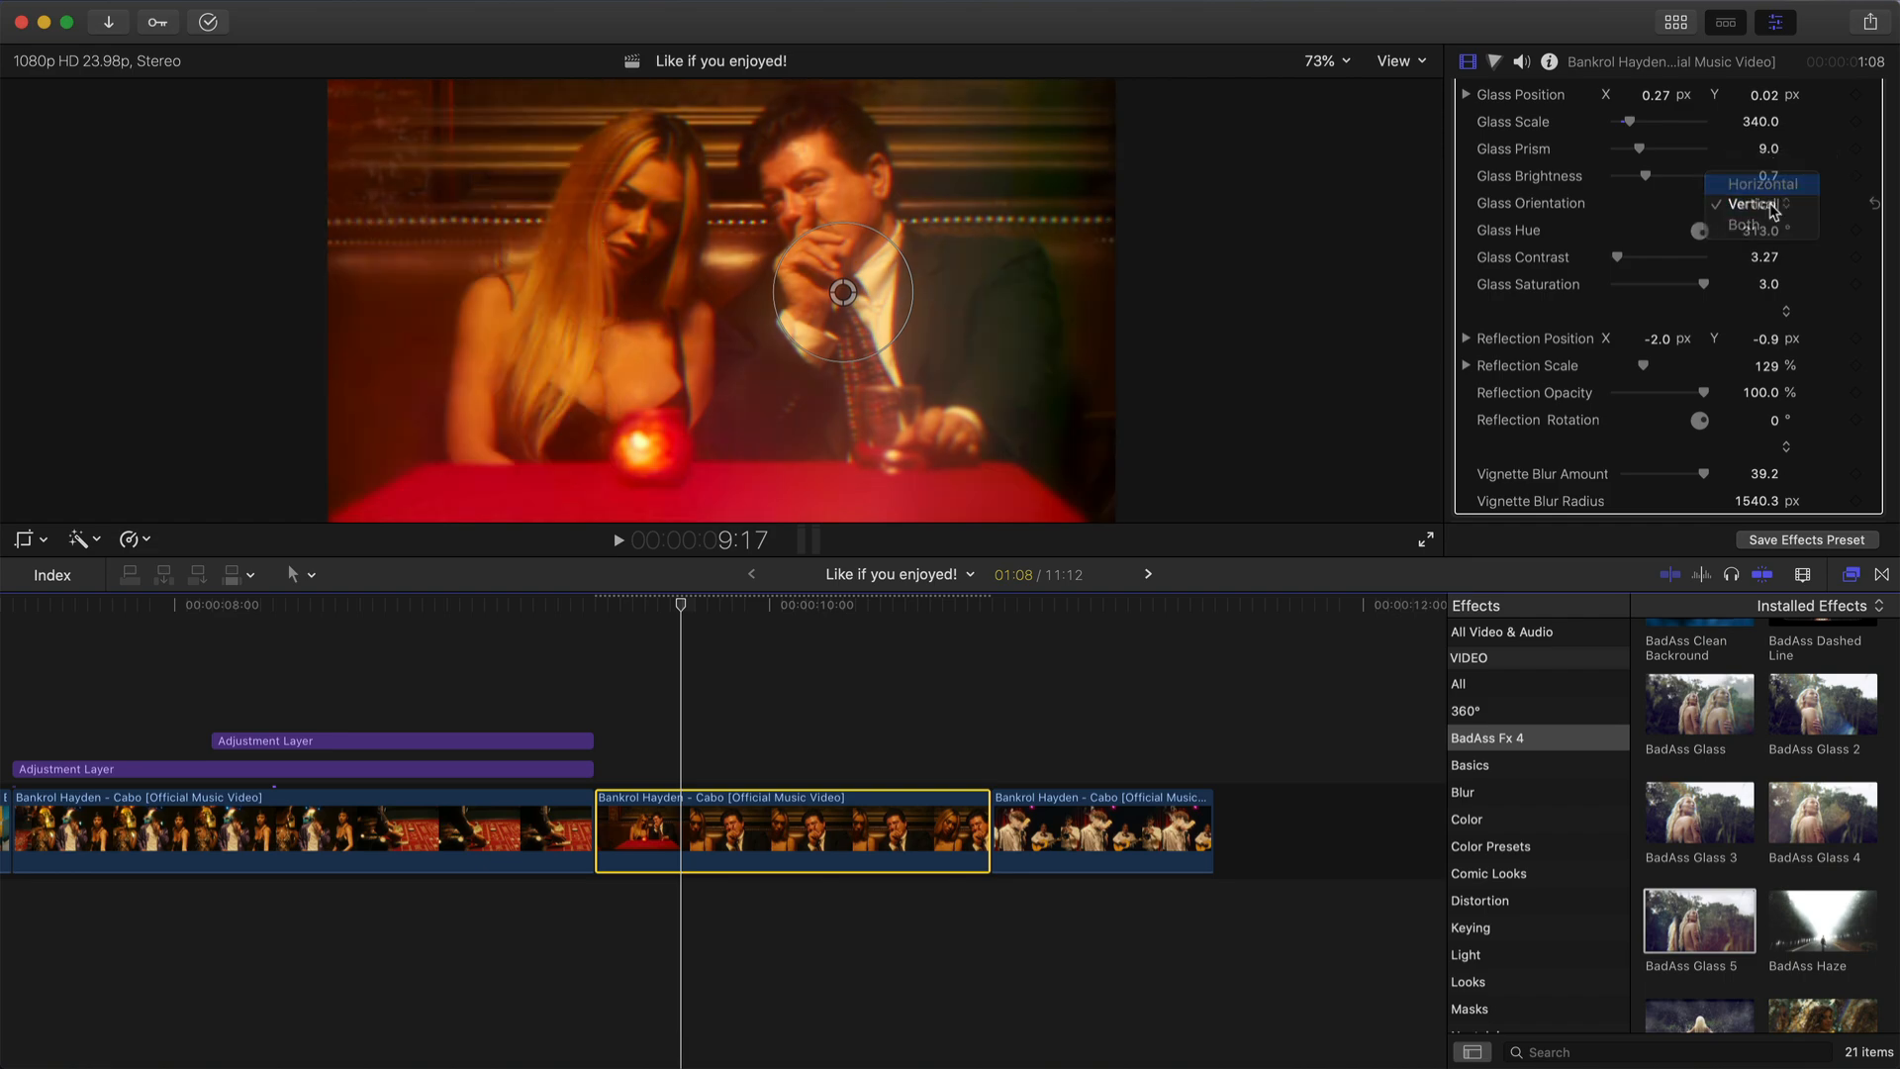
left_click(1772, 185)
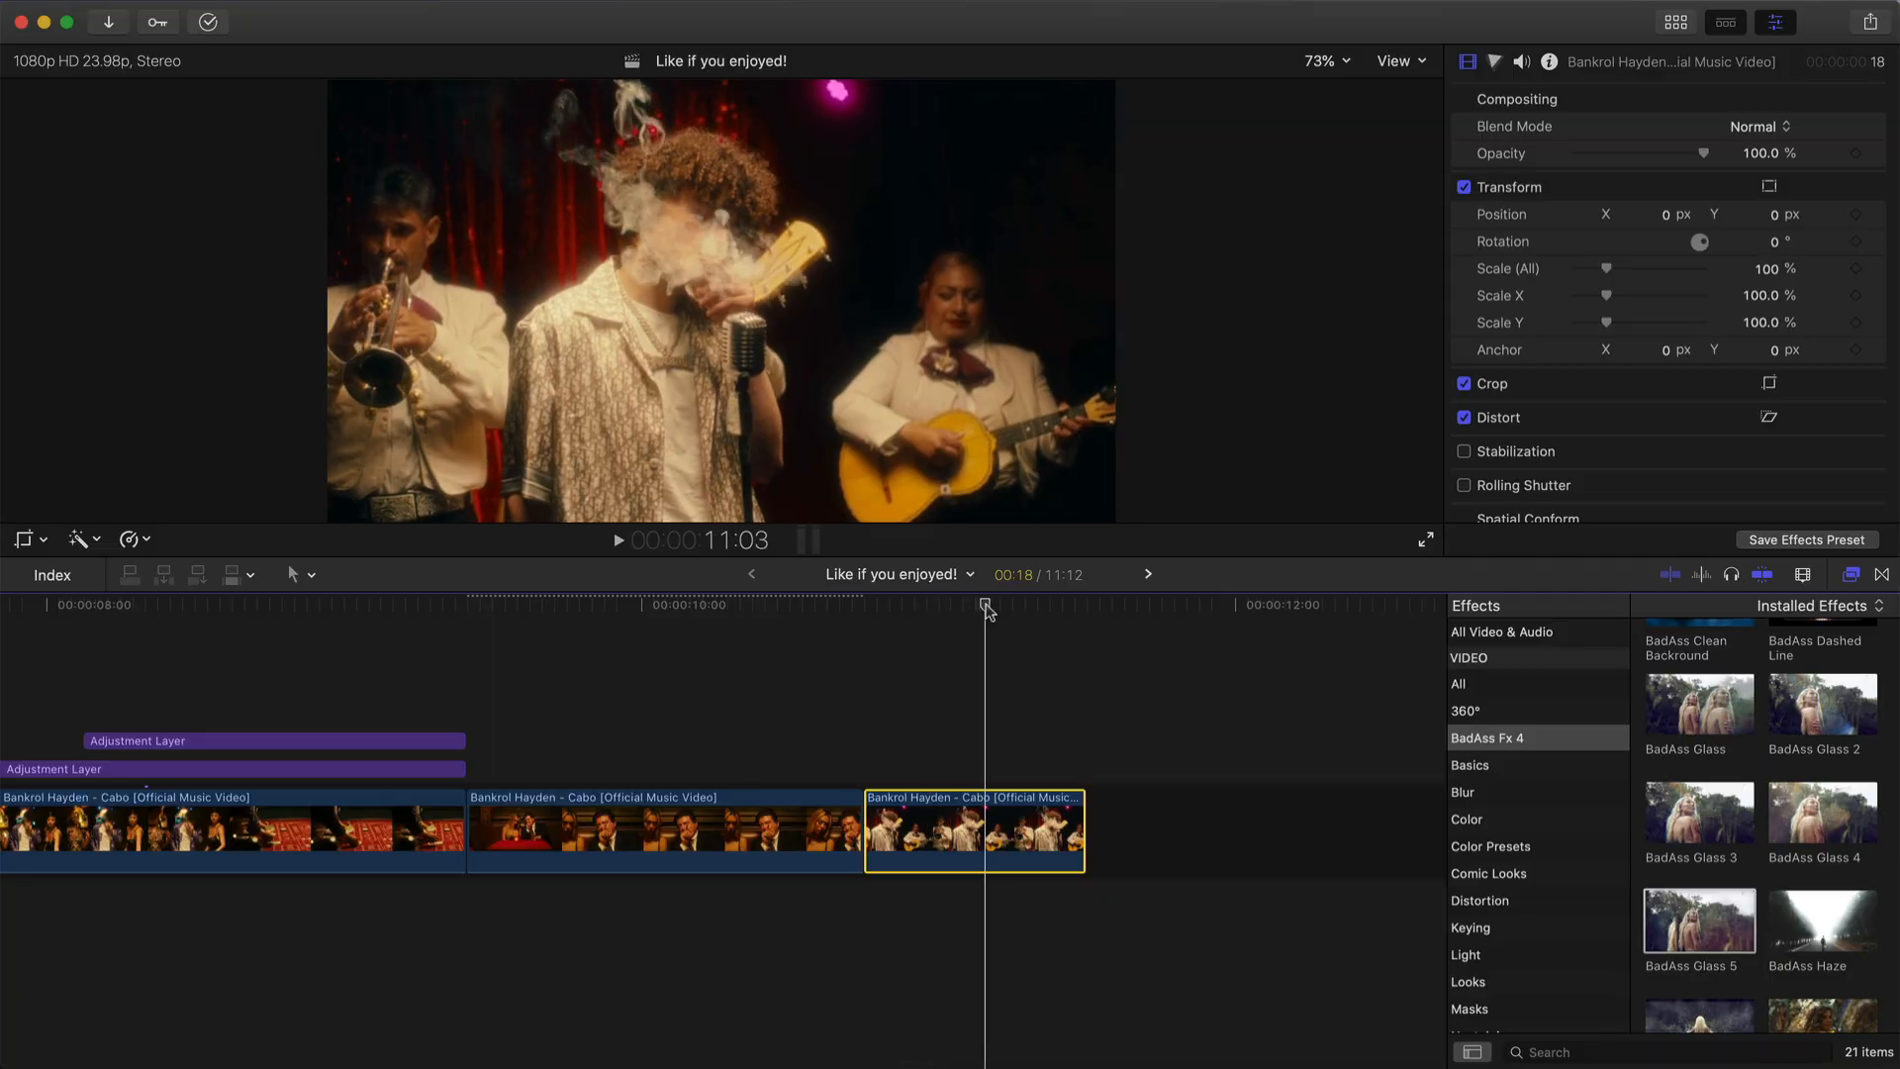
- Bring up the BadAss Transition 4 collection for joining the couple clip to the band clip
left_click_drag(987, 605, 994, 606)
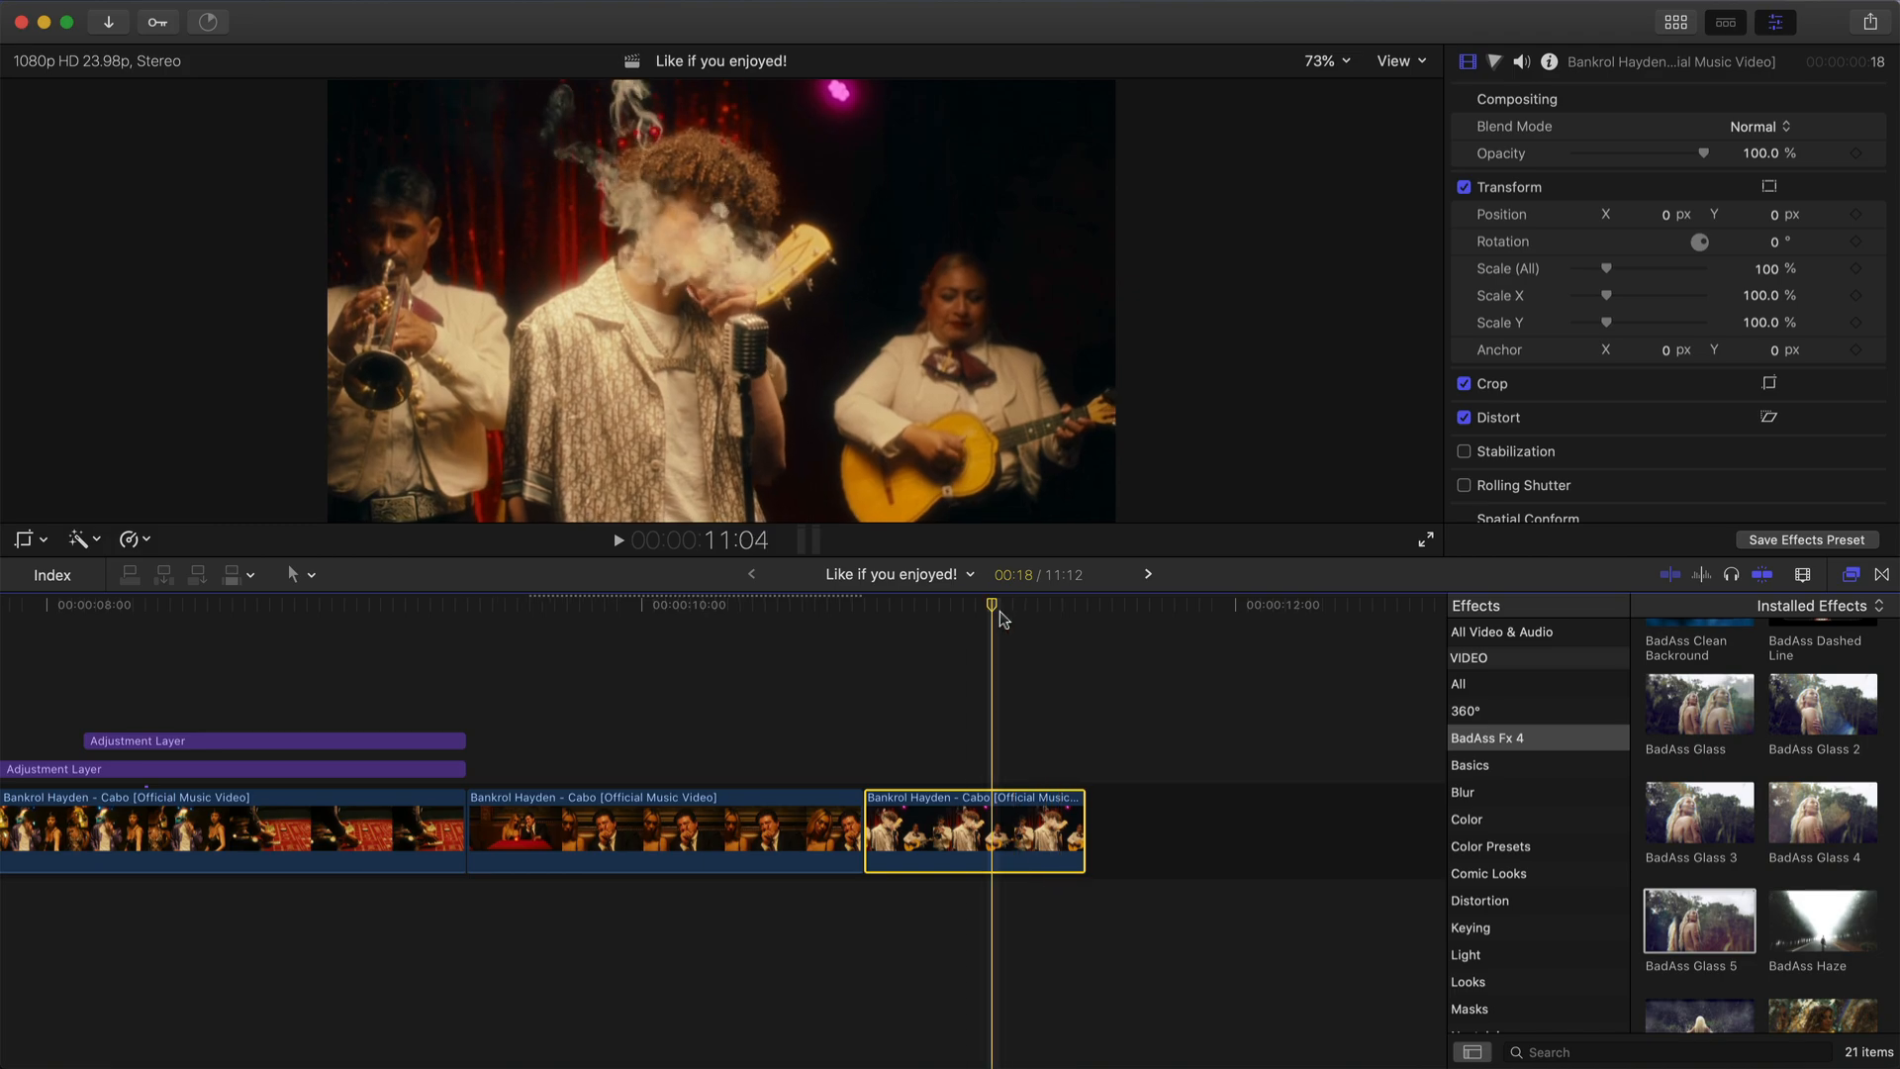
key("Left")
key("Left")
scroll(1713, 742, "down", 5)
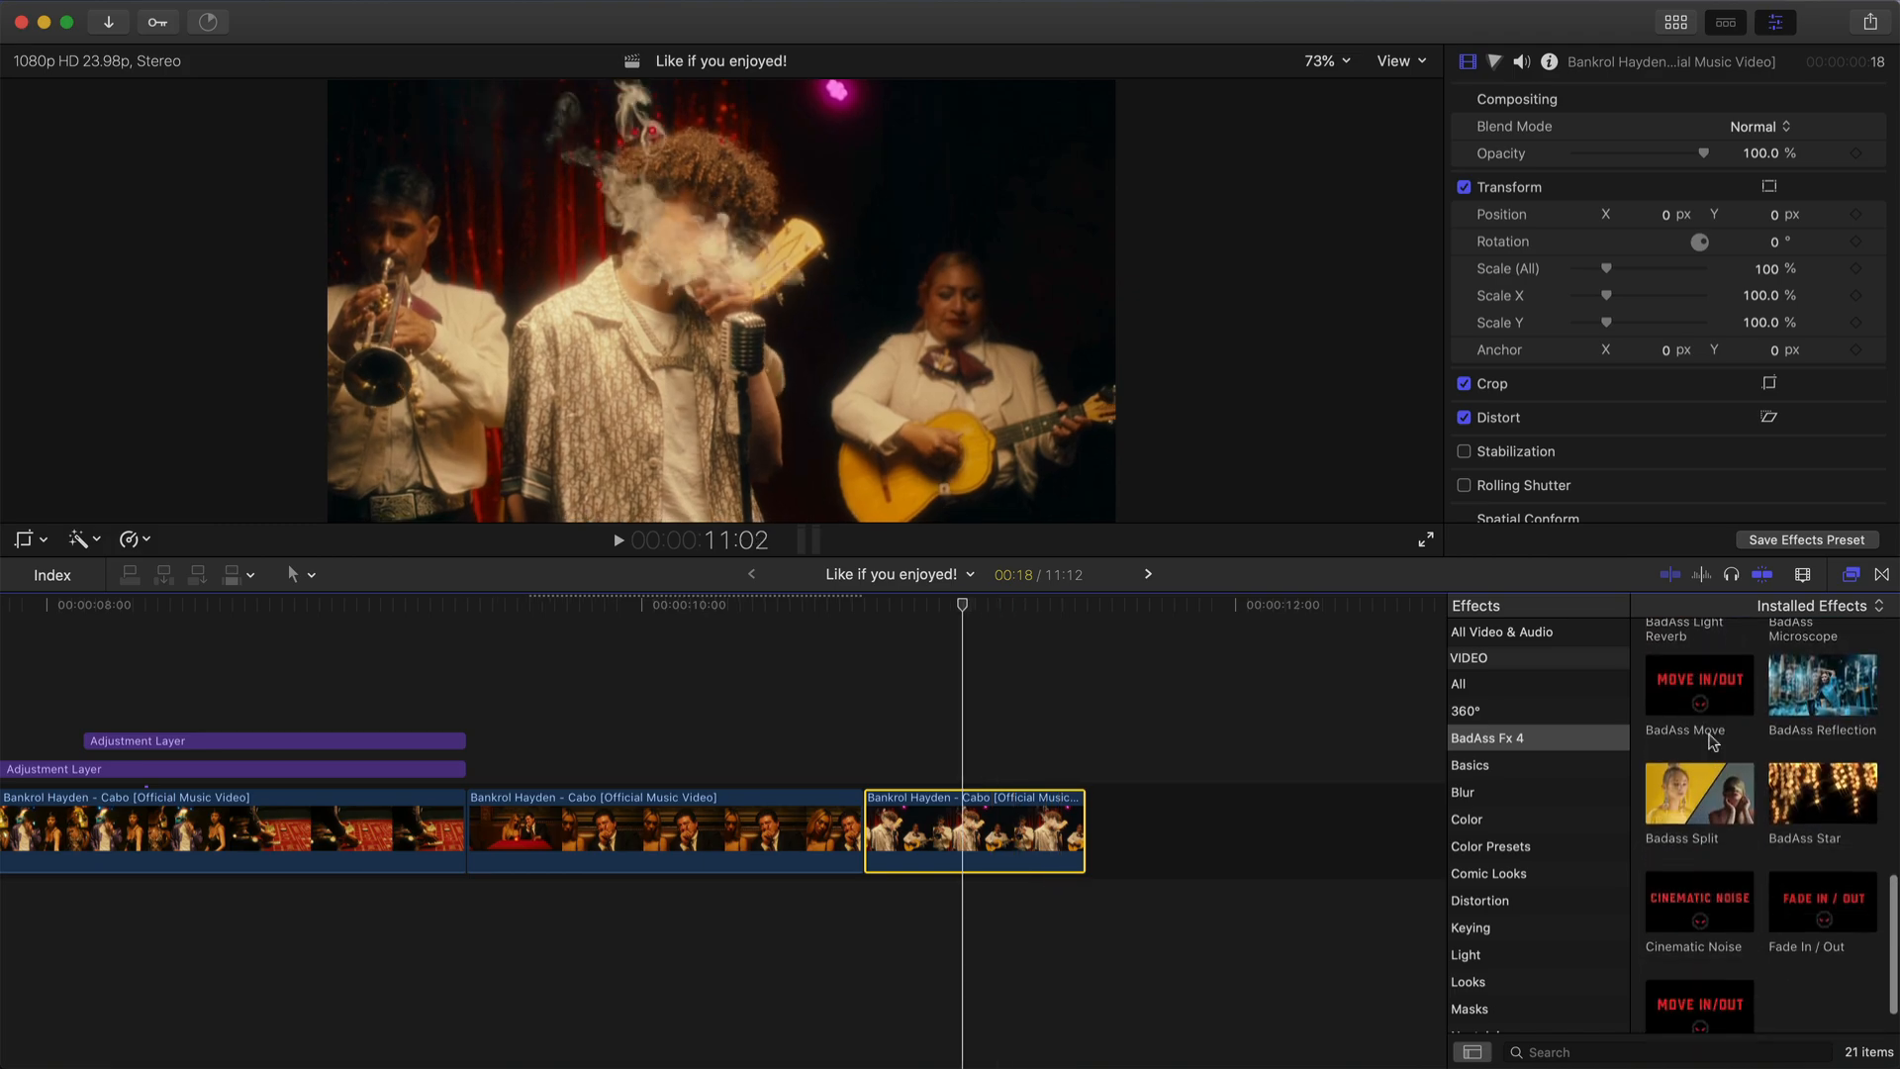
left_click(1881, 576)
left_click(1573, 693)
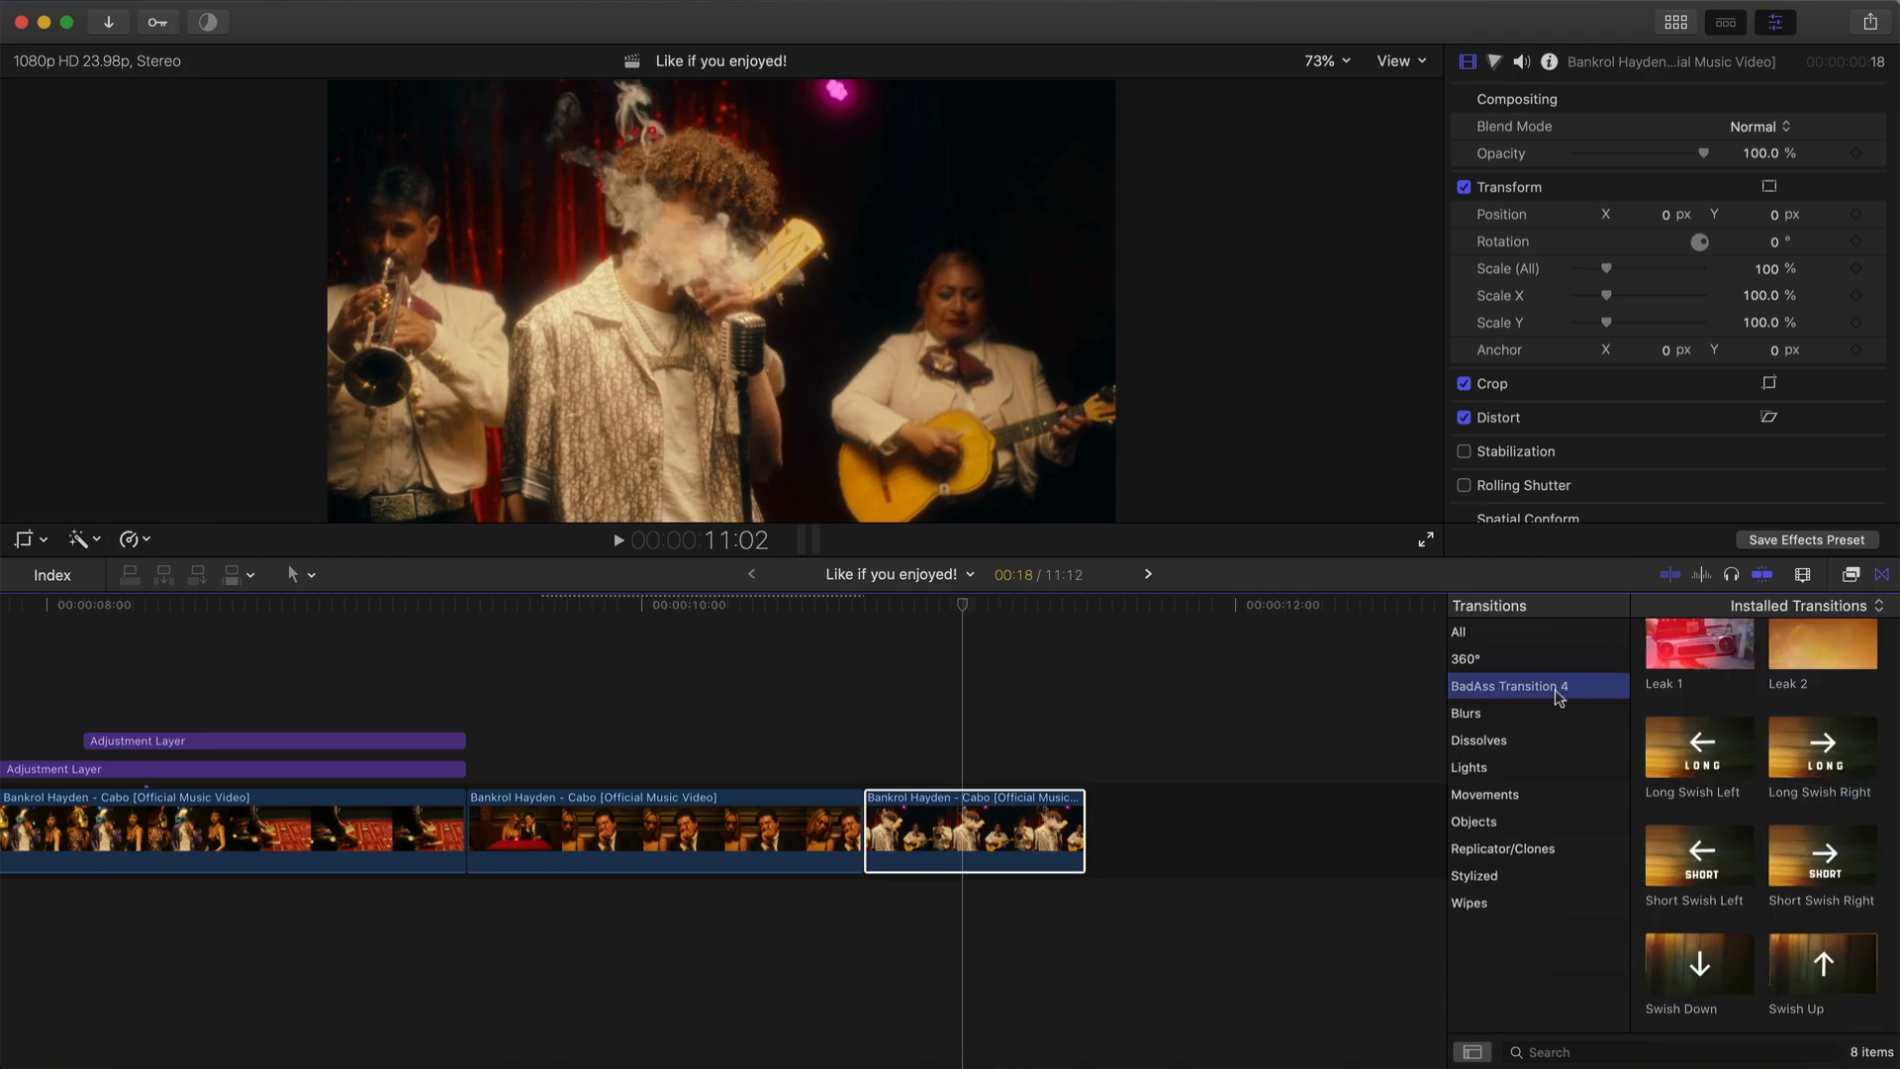
scroll(1728, 683, "up", 3)
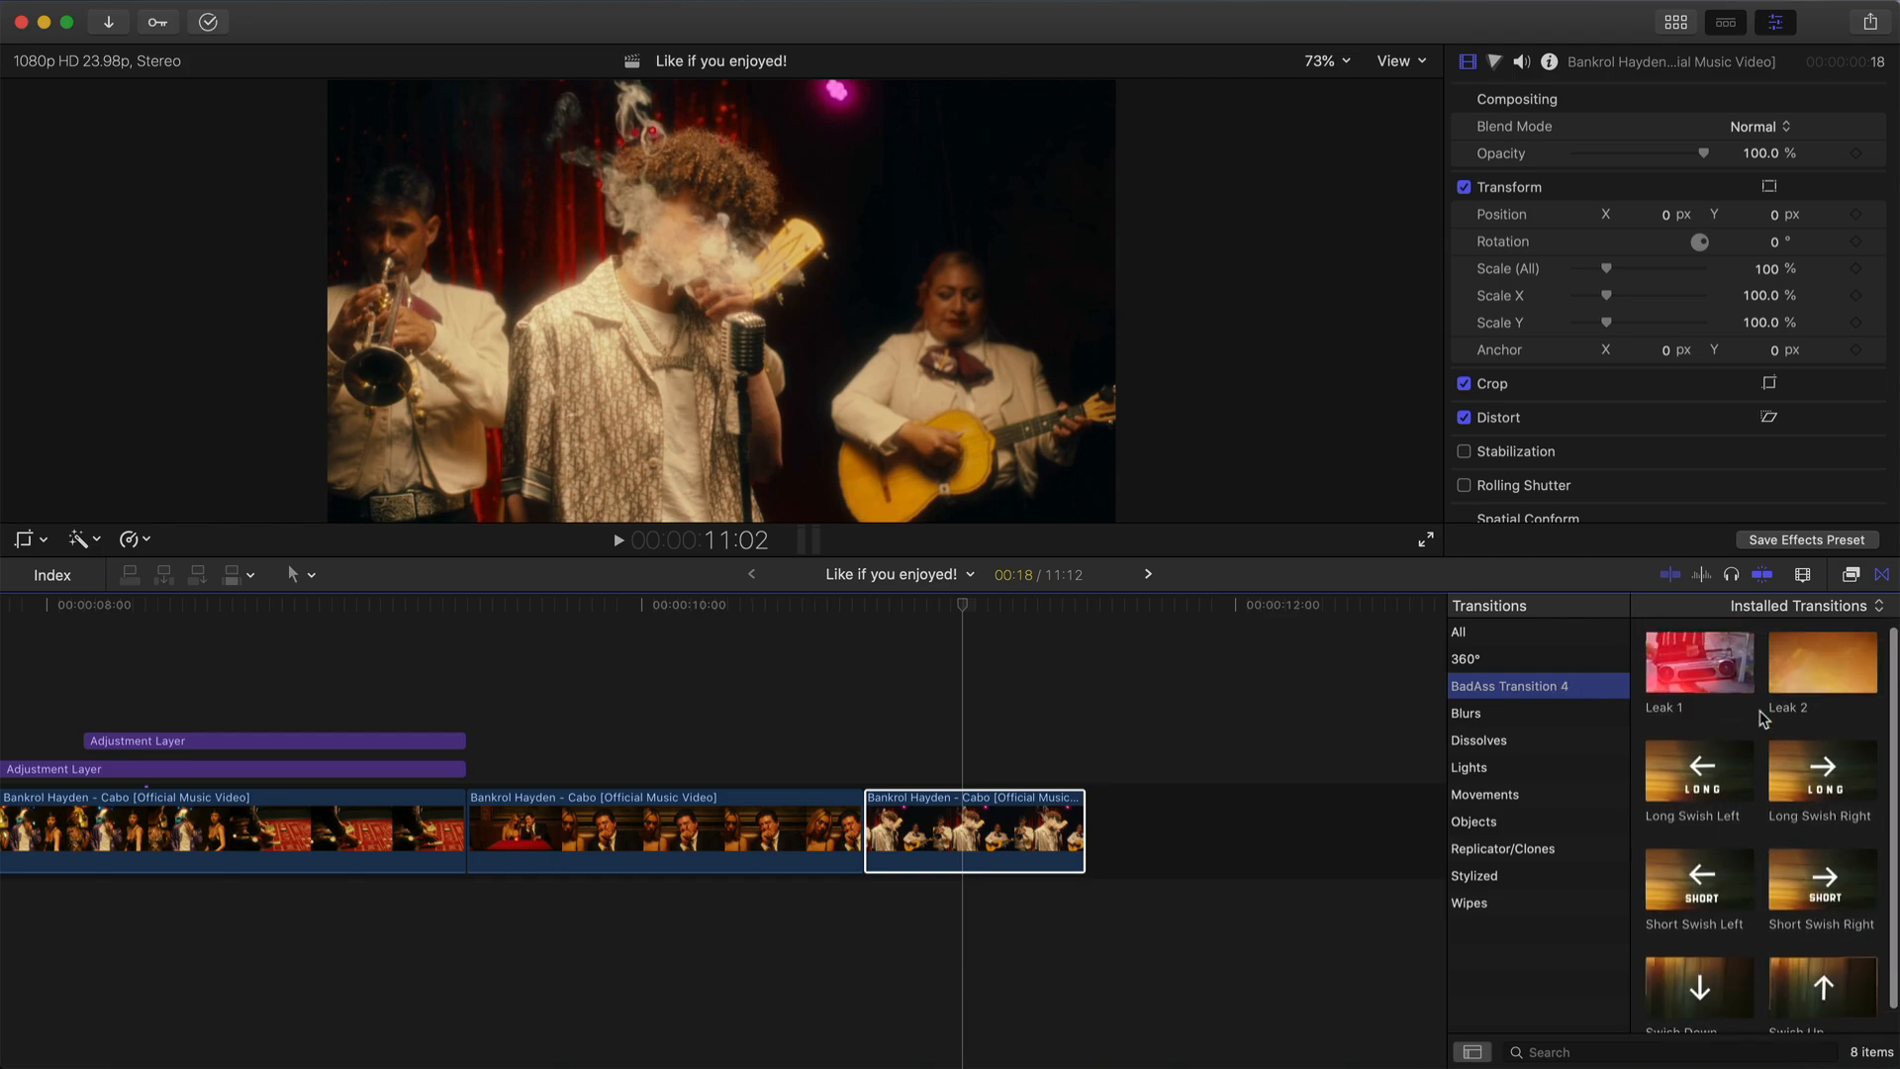
- Try the Leak 1 transition between the couple clip and the band clip, preview it, and delete it
left_click_drag(1730, 669, 846, 822)
key("/")
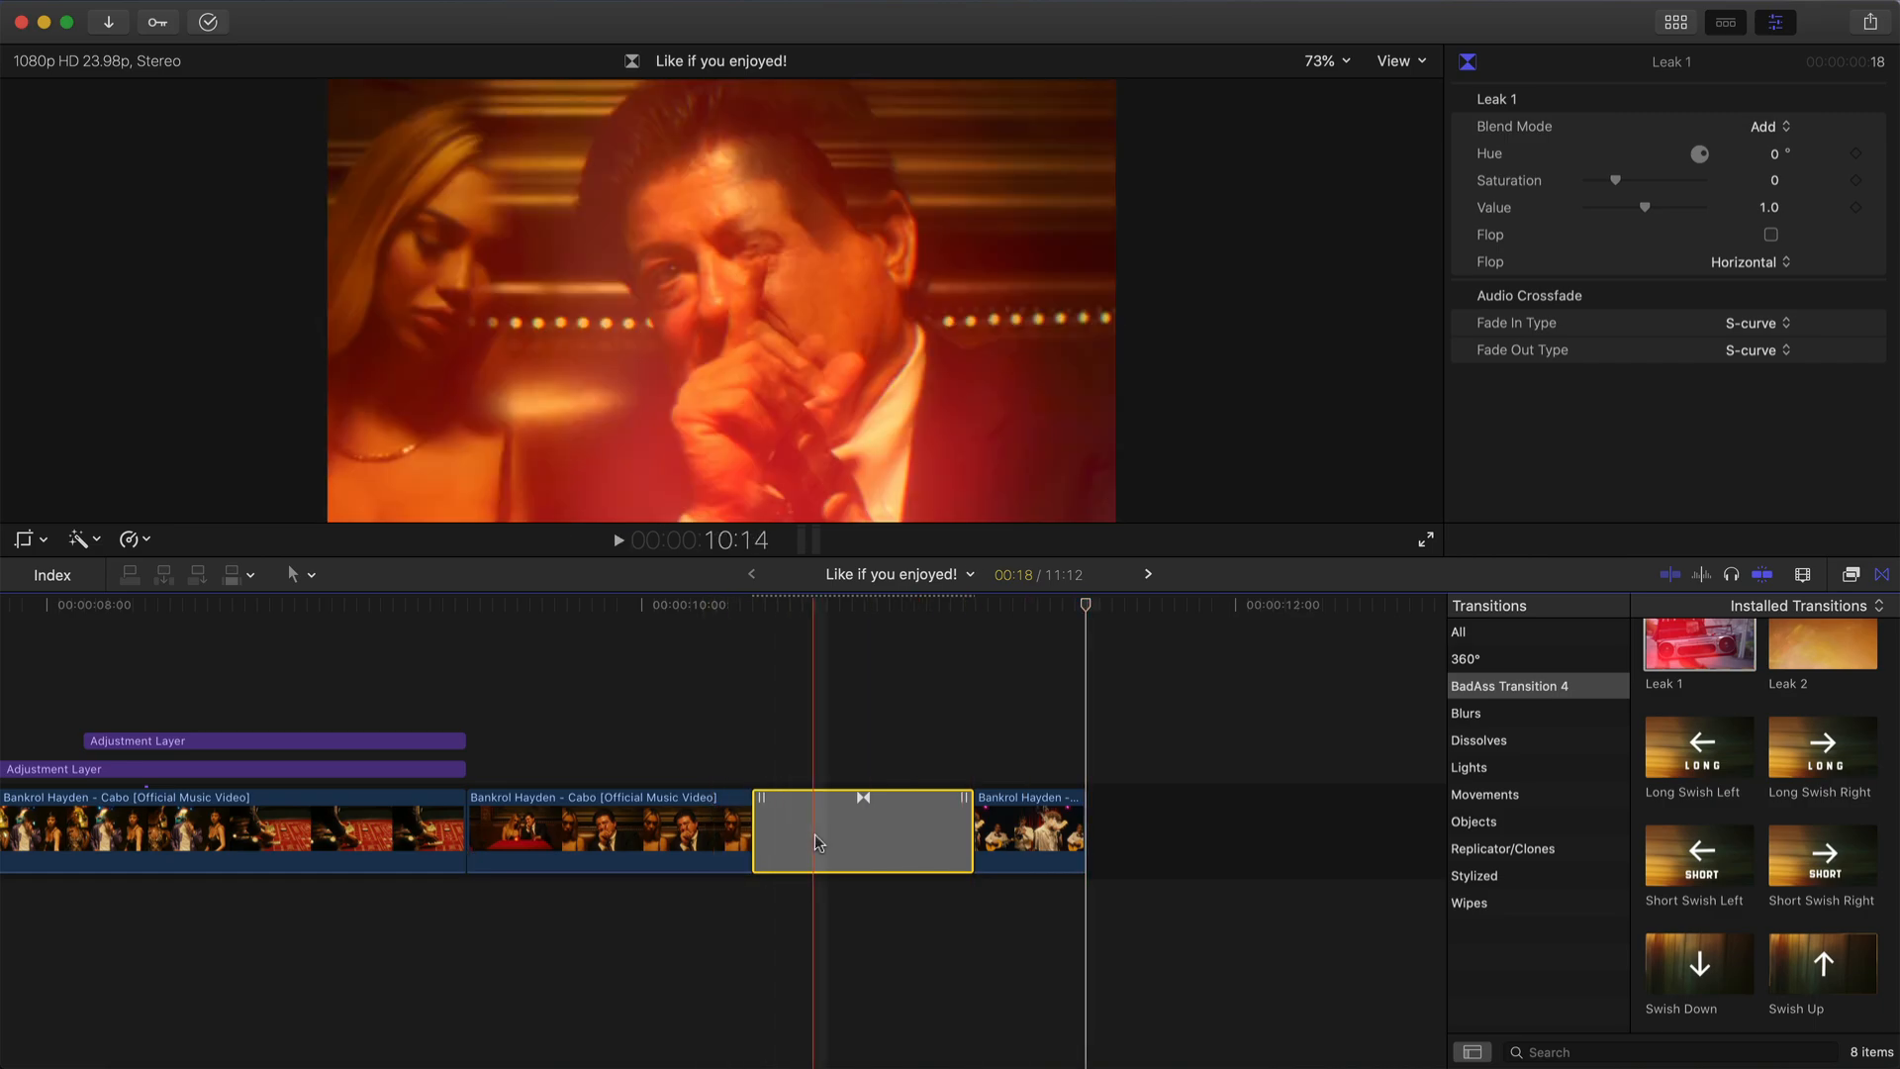
key("Delete")
- Add the Leak 2 transition at the cut between the couple clip and the band clip
left_click_drag(1803, 653, 851, 822)
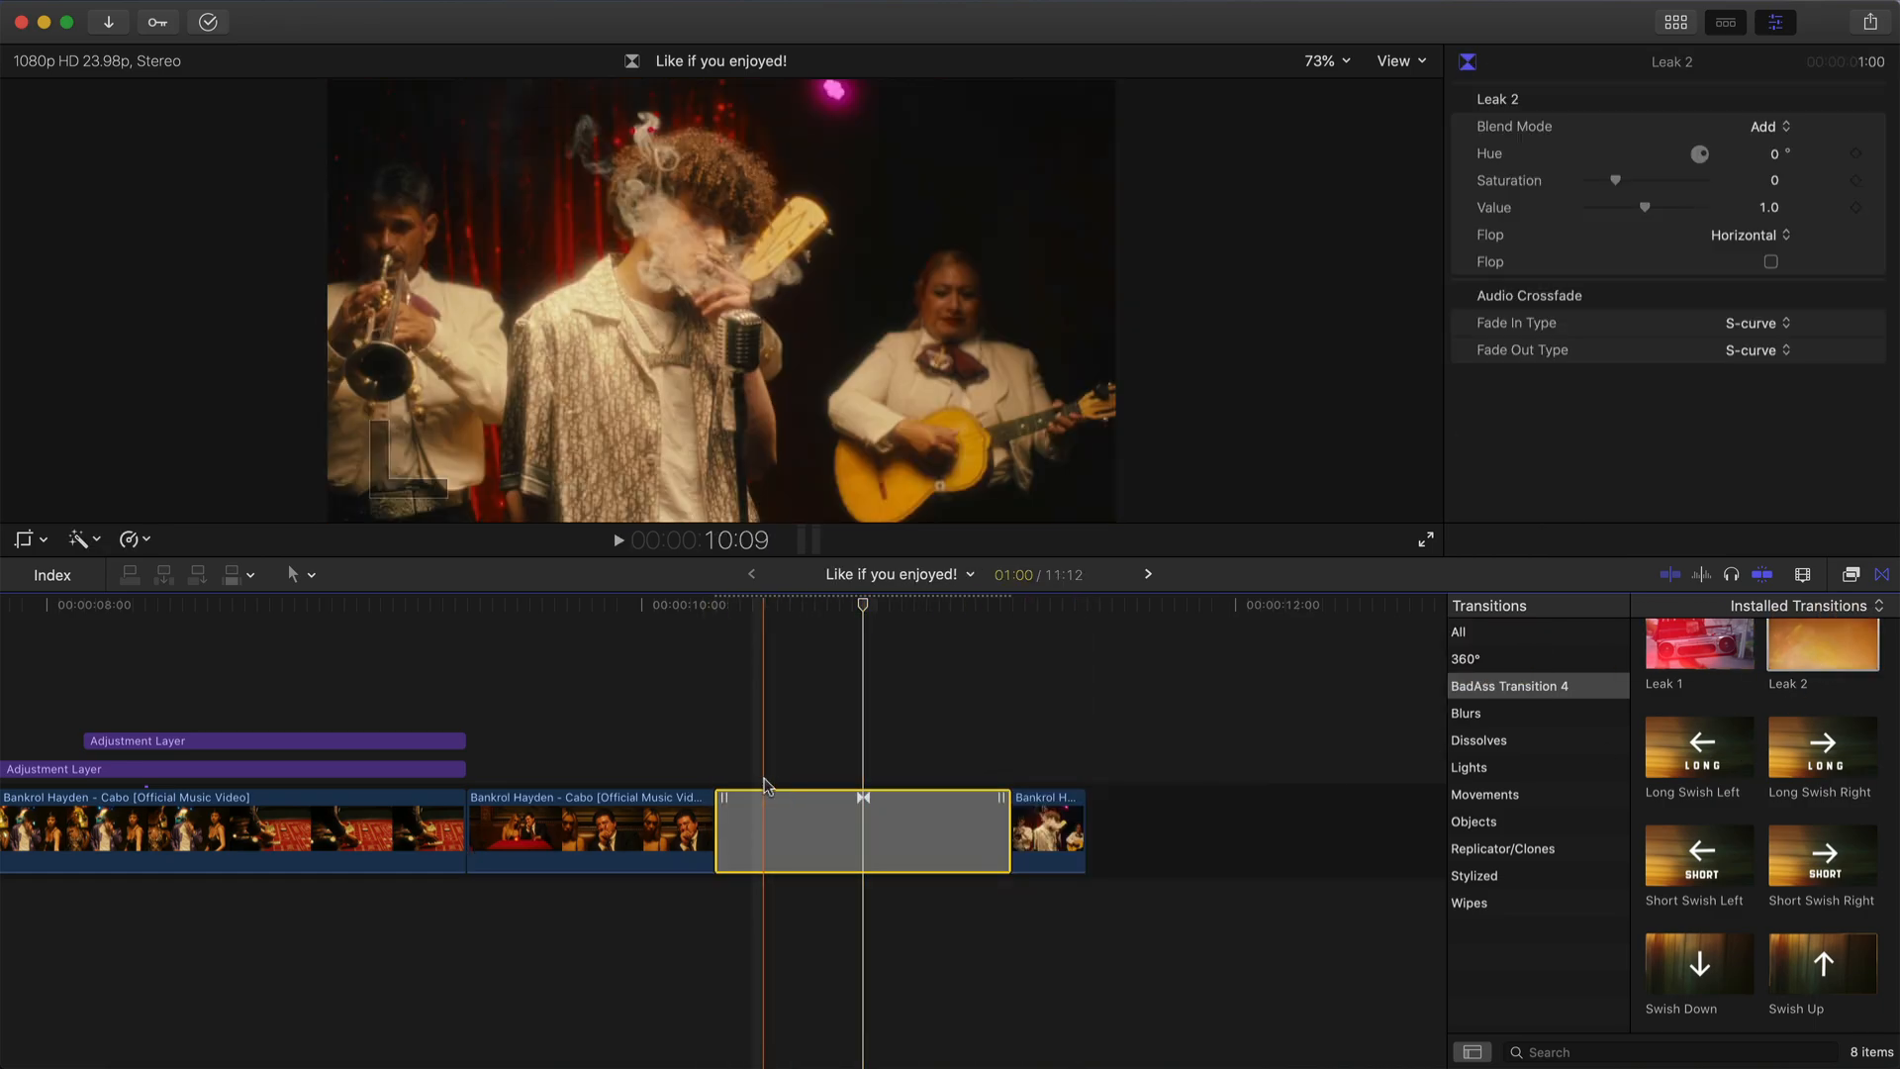
- Replace the Leak 2 transition between the couple clip and the band clip with Long Swish Left, and preview it
key("/")
key("Delete")
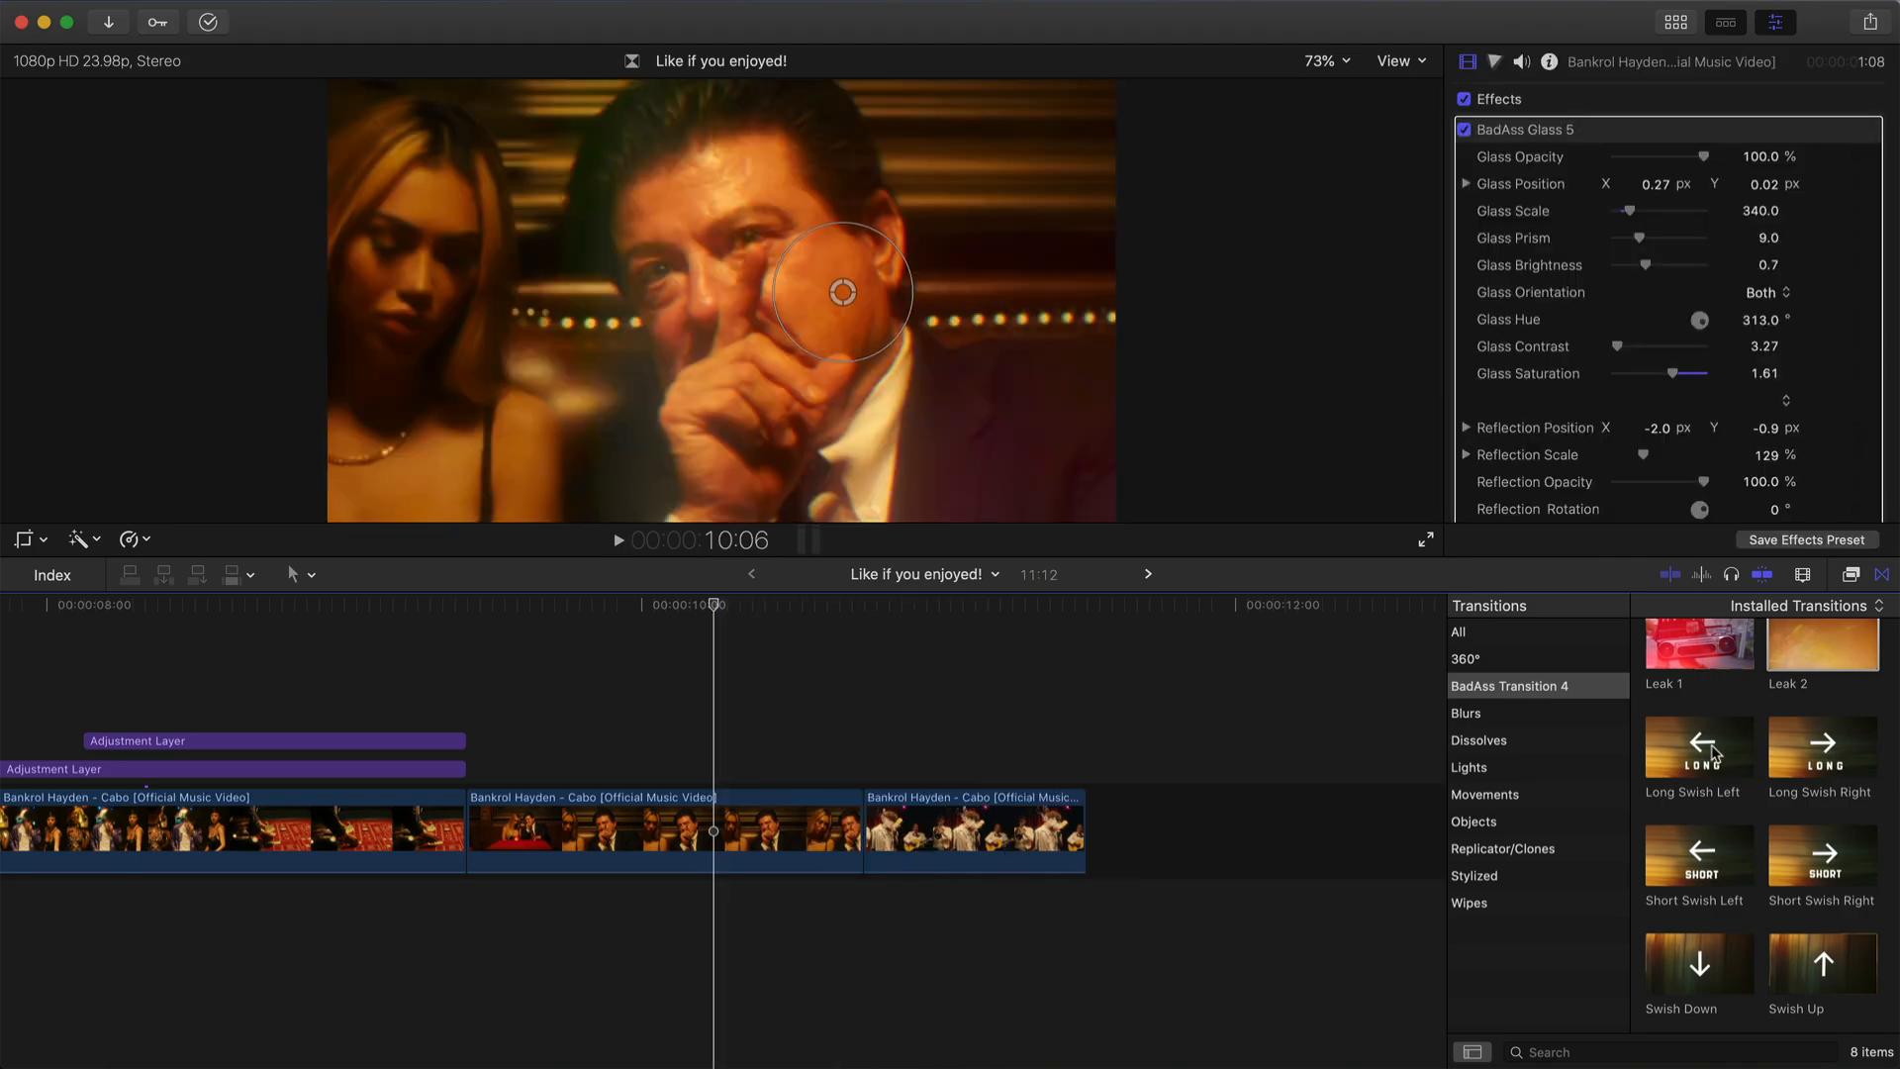
left_click(1697, 752)
scroll(1697, 752, "down", 1)
left_click_drag(1697, 752, 946, 804)
key("space")
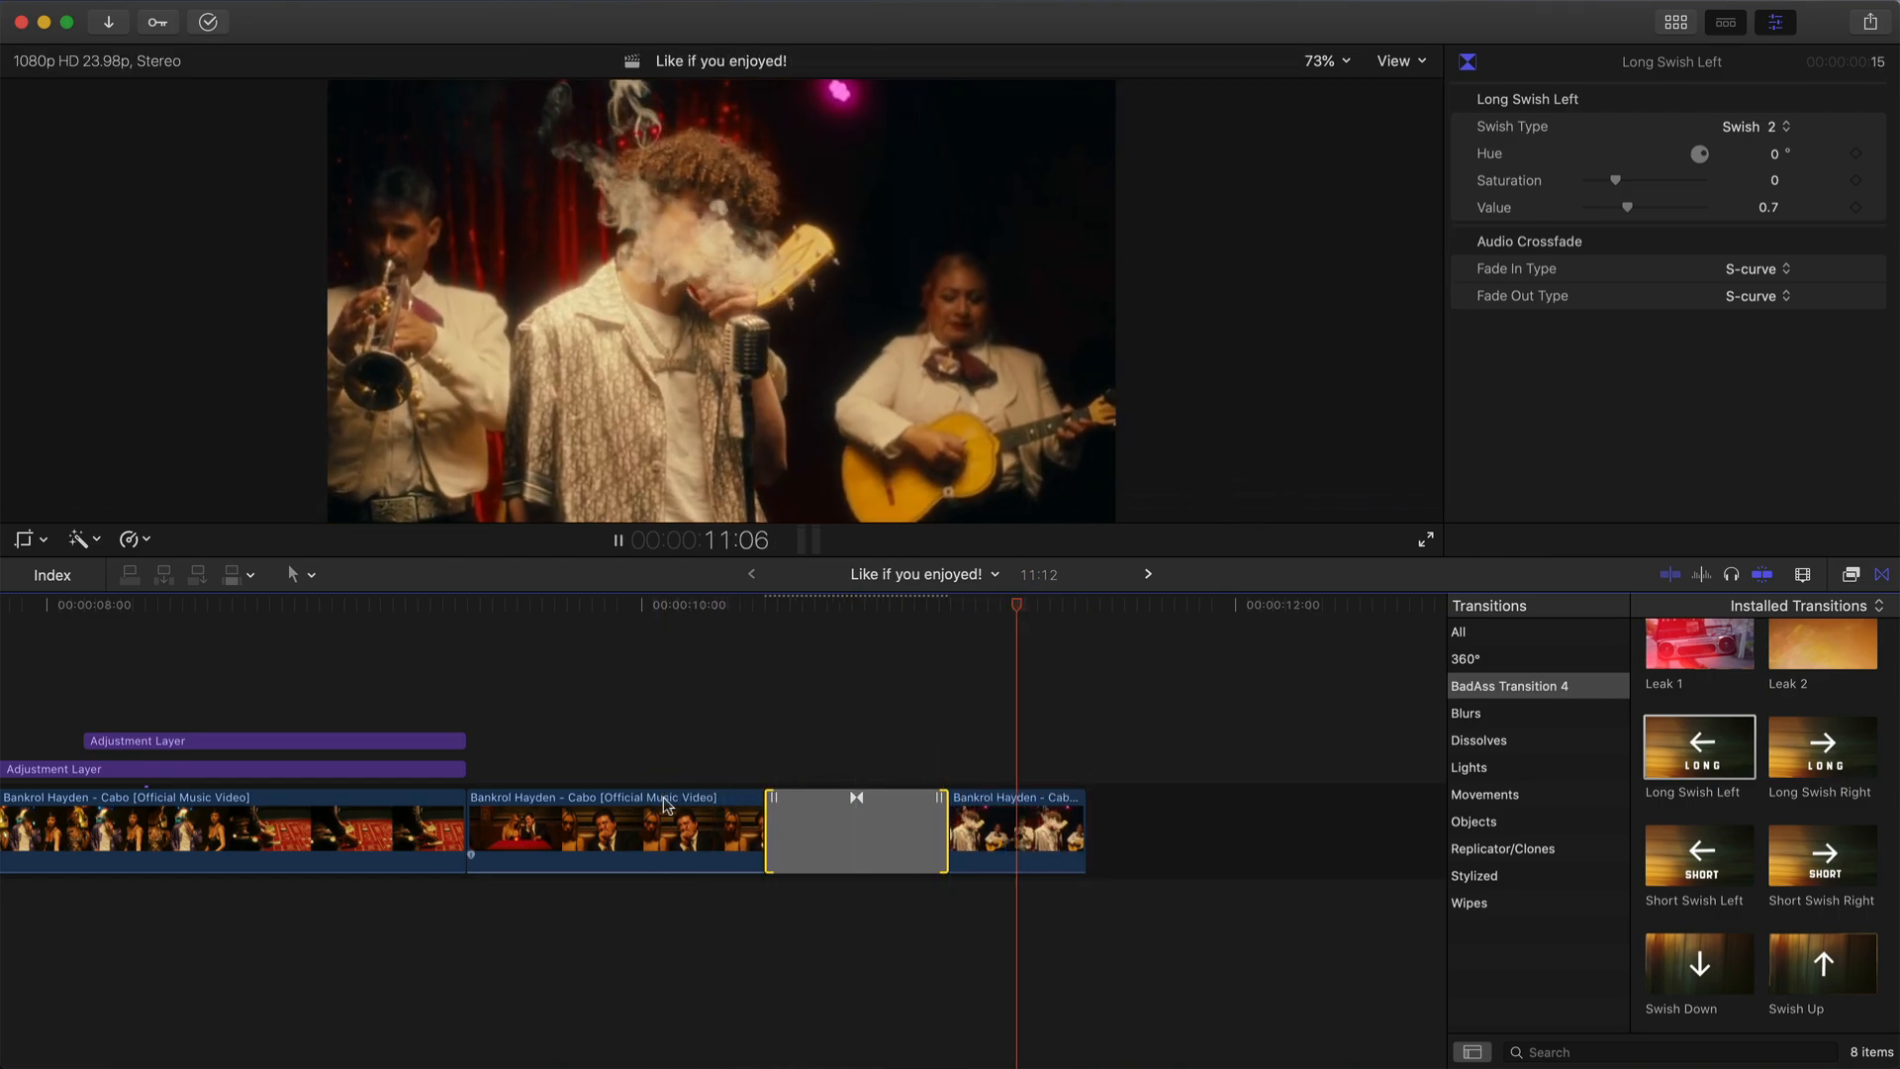
- Try the Short Swish Right and Swish Up transitions in turn at the cut between the couple clip and the band clip
left_click_drag(1823, 856, 807, 851)
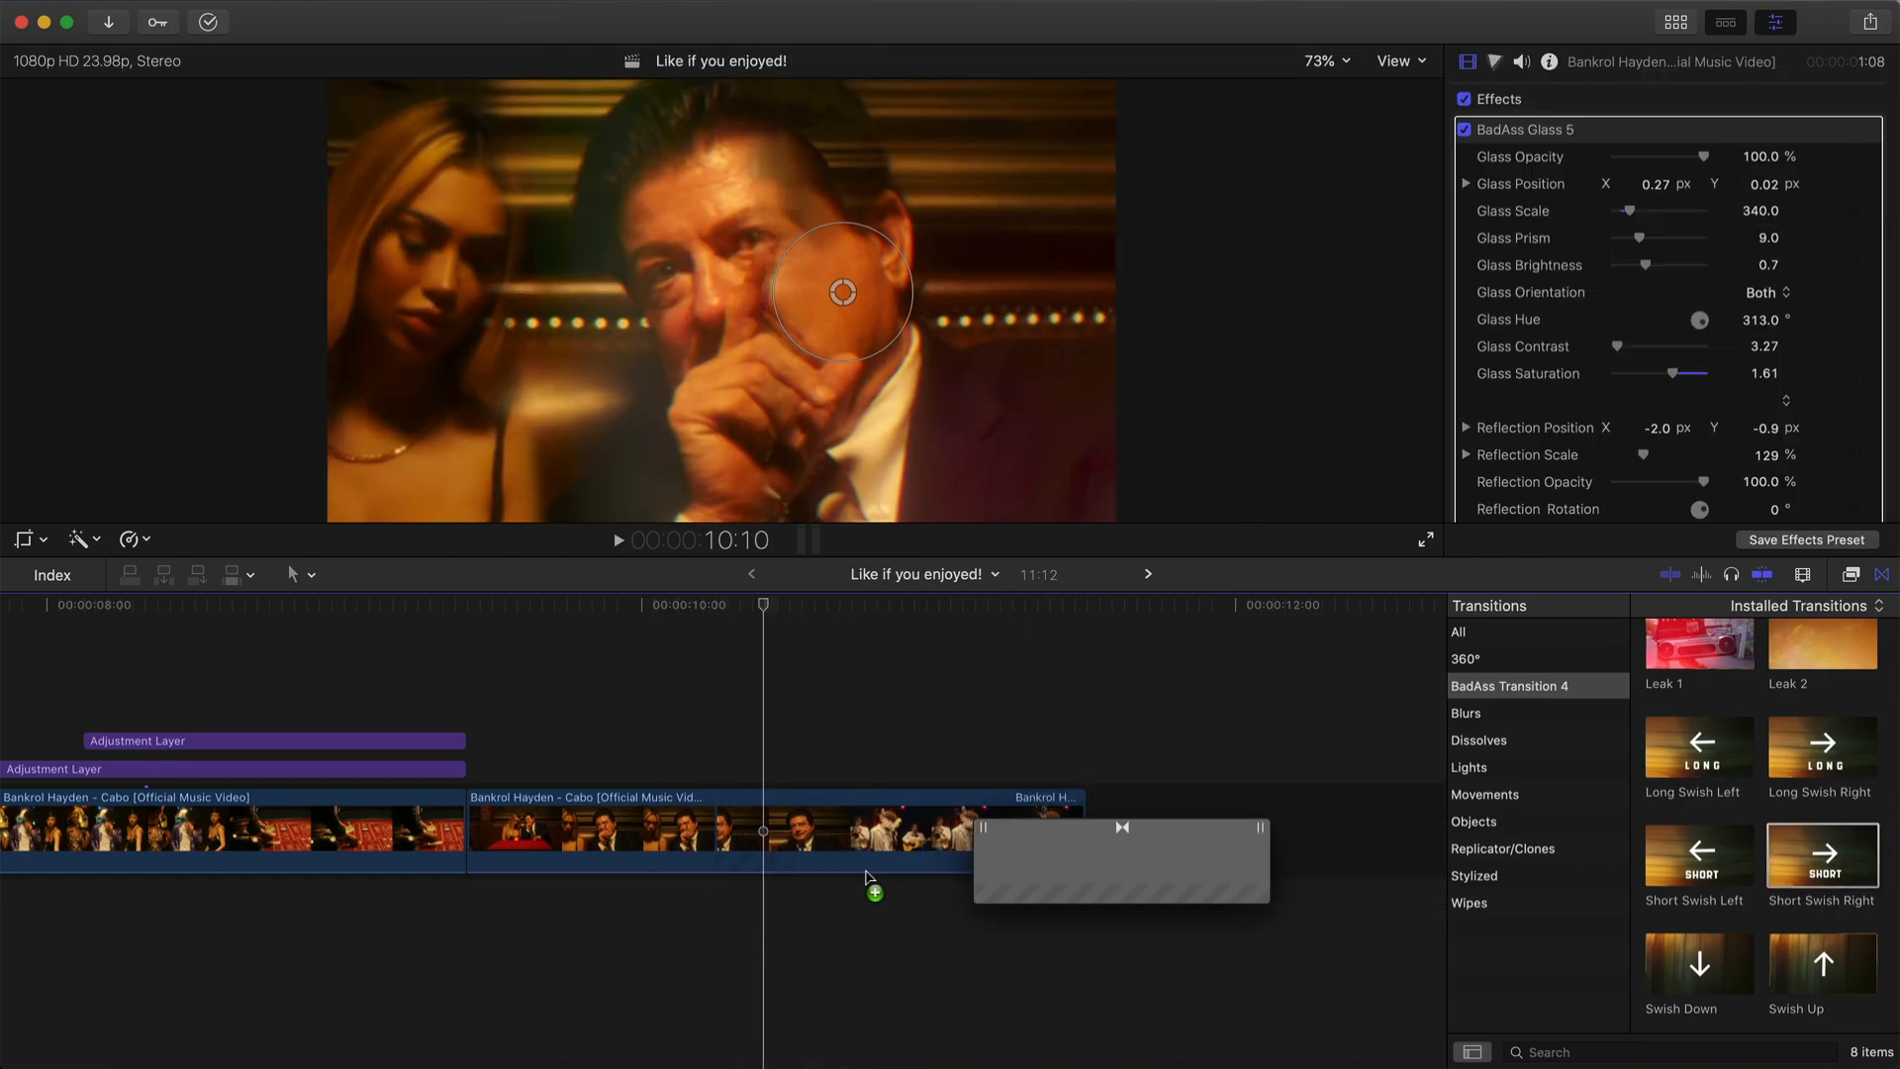
key("space")
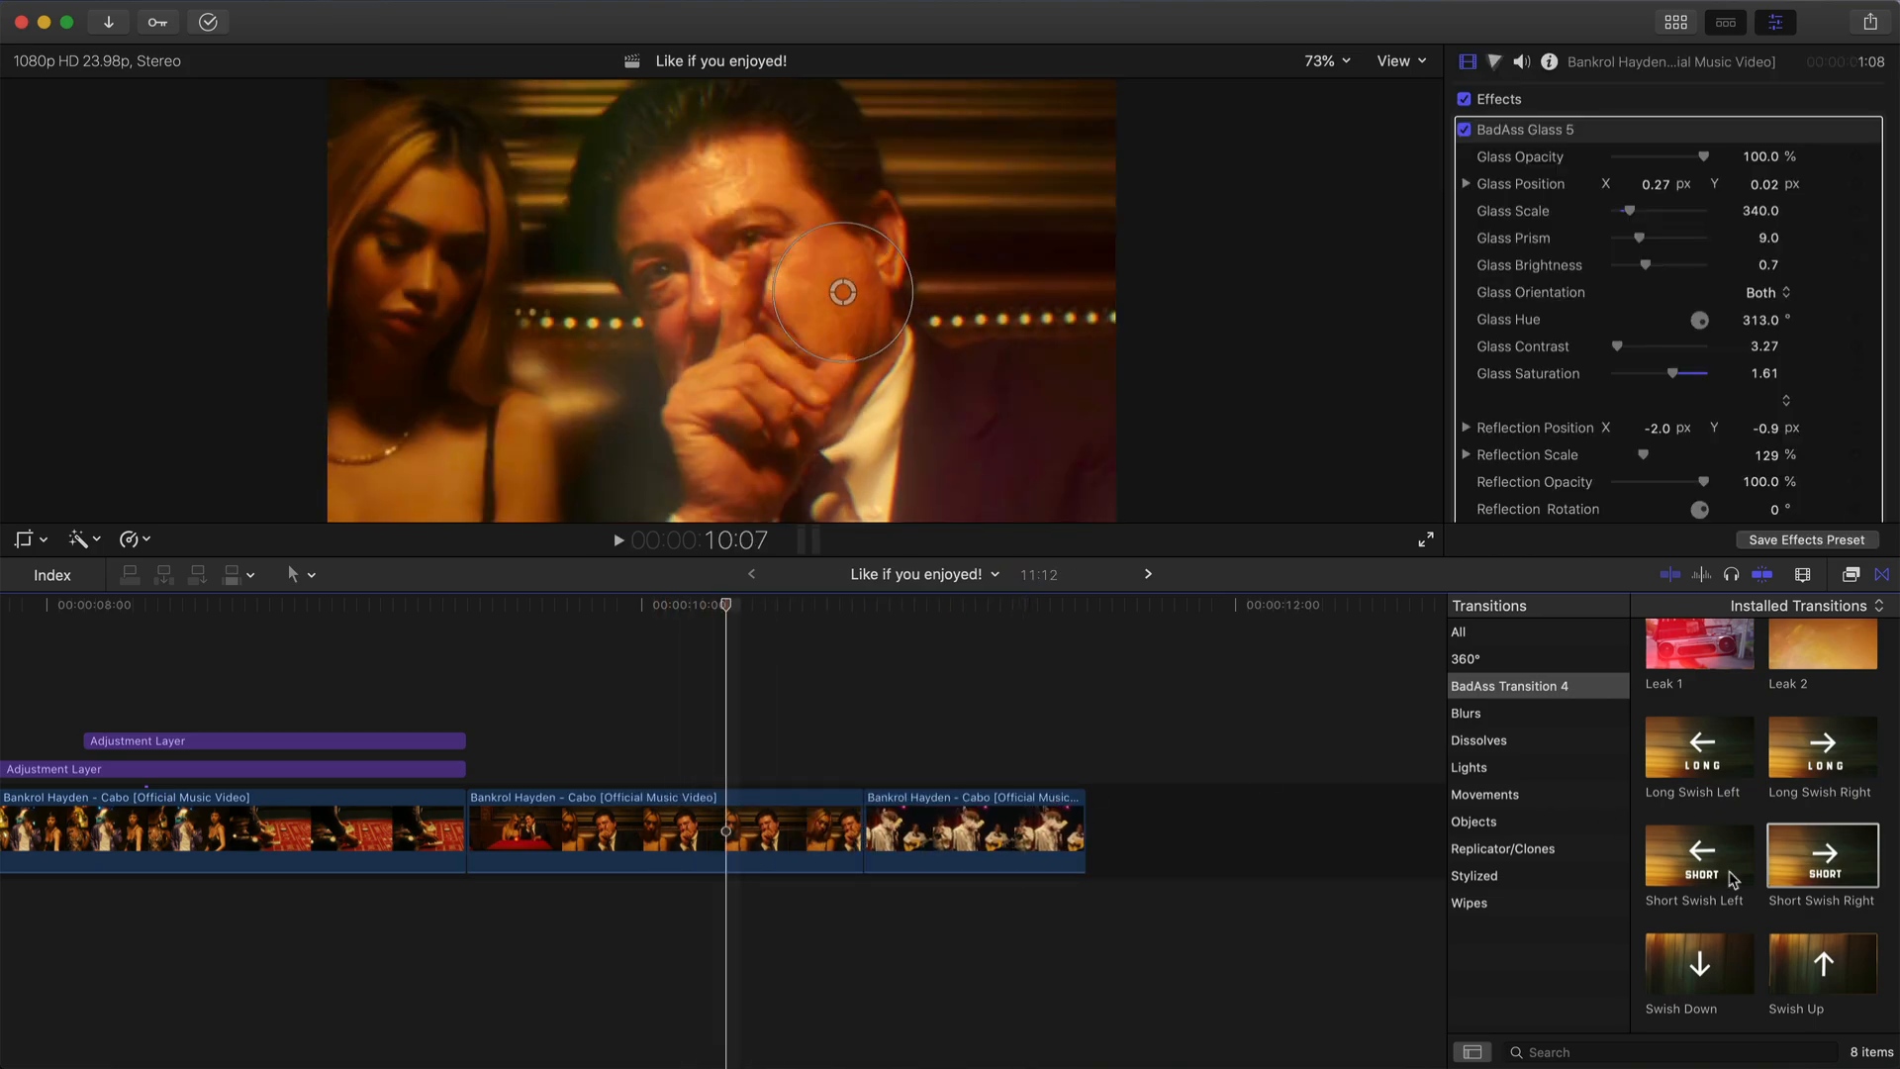
key("Down")
left_click_drag(1823, 962, 793, 836)
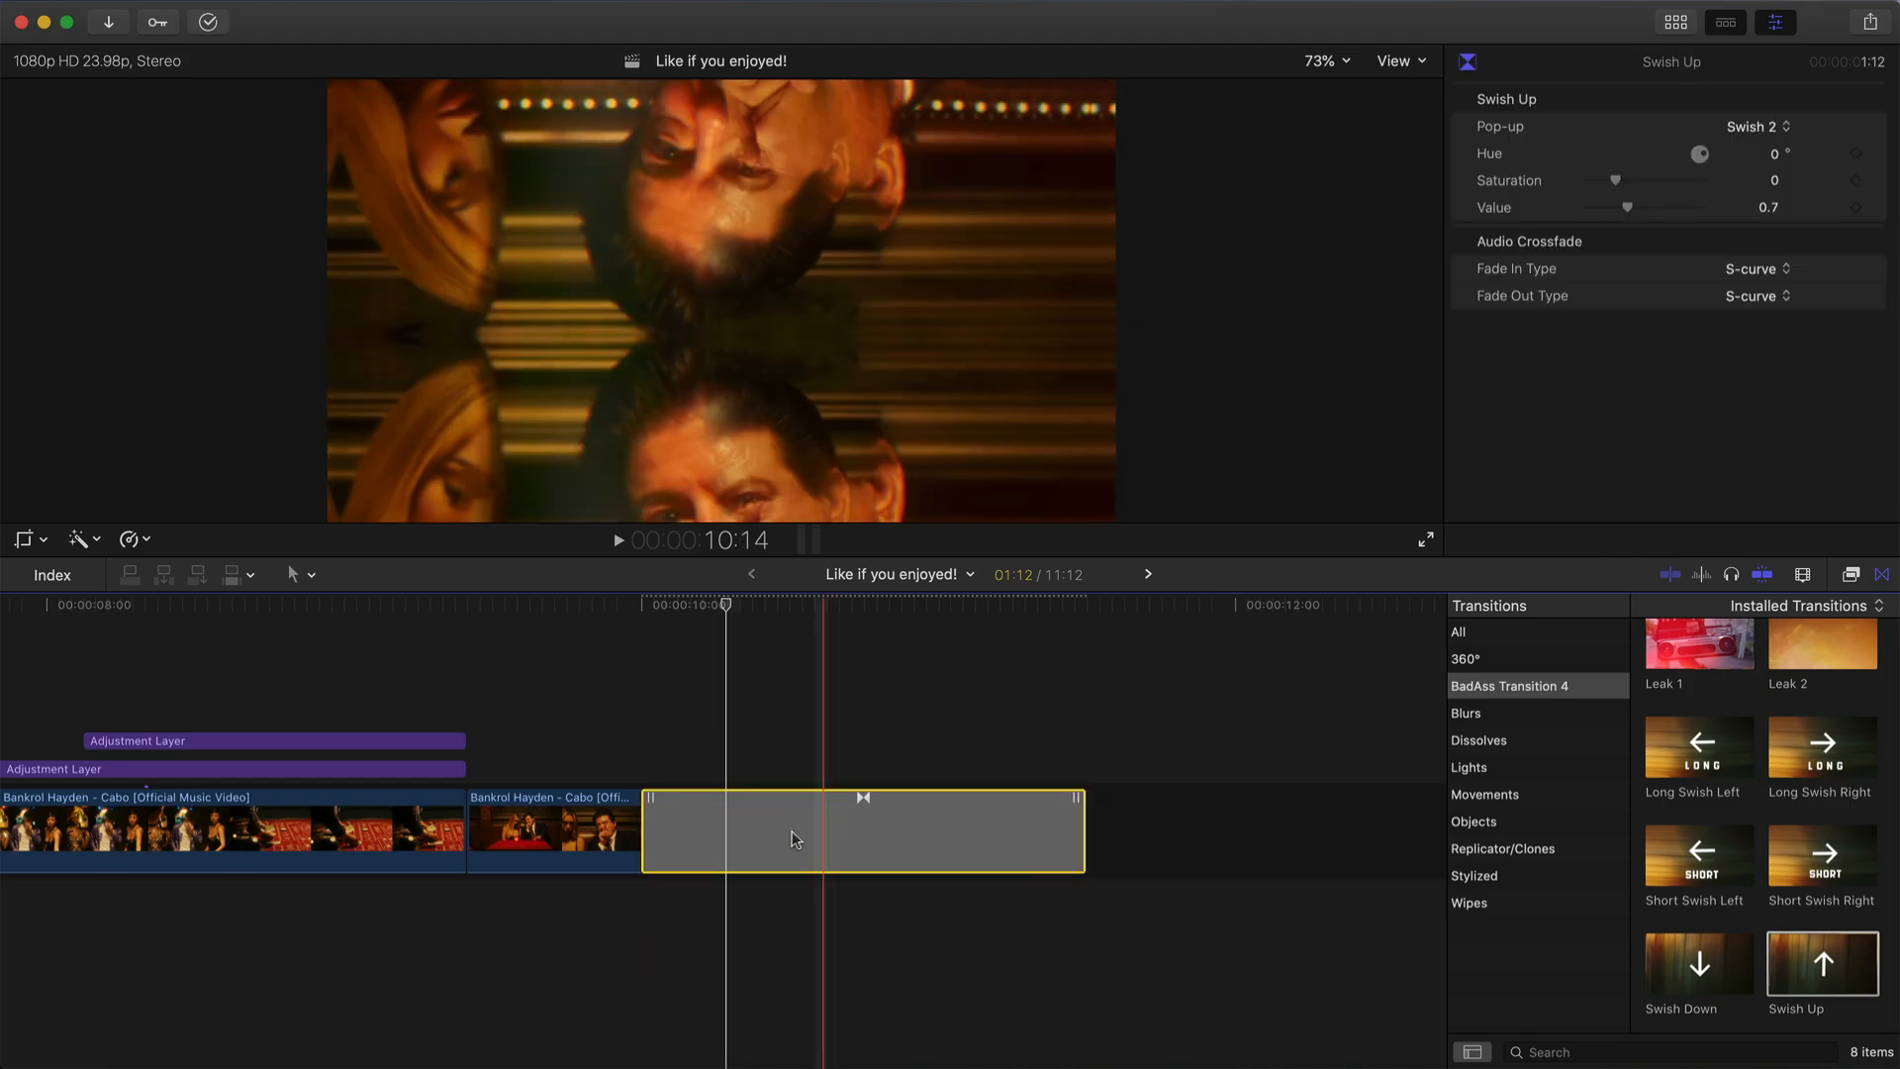
left_click_drag(671, 831, 705, 821)
- Use an 18-frame Swish Down transition with the Swish 5 style between the couple clip and the band clip, and preview it
key("space")
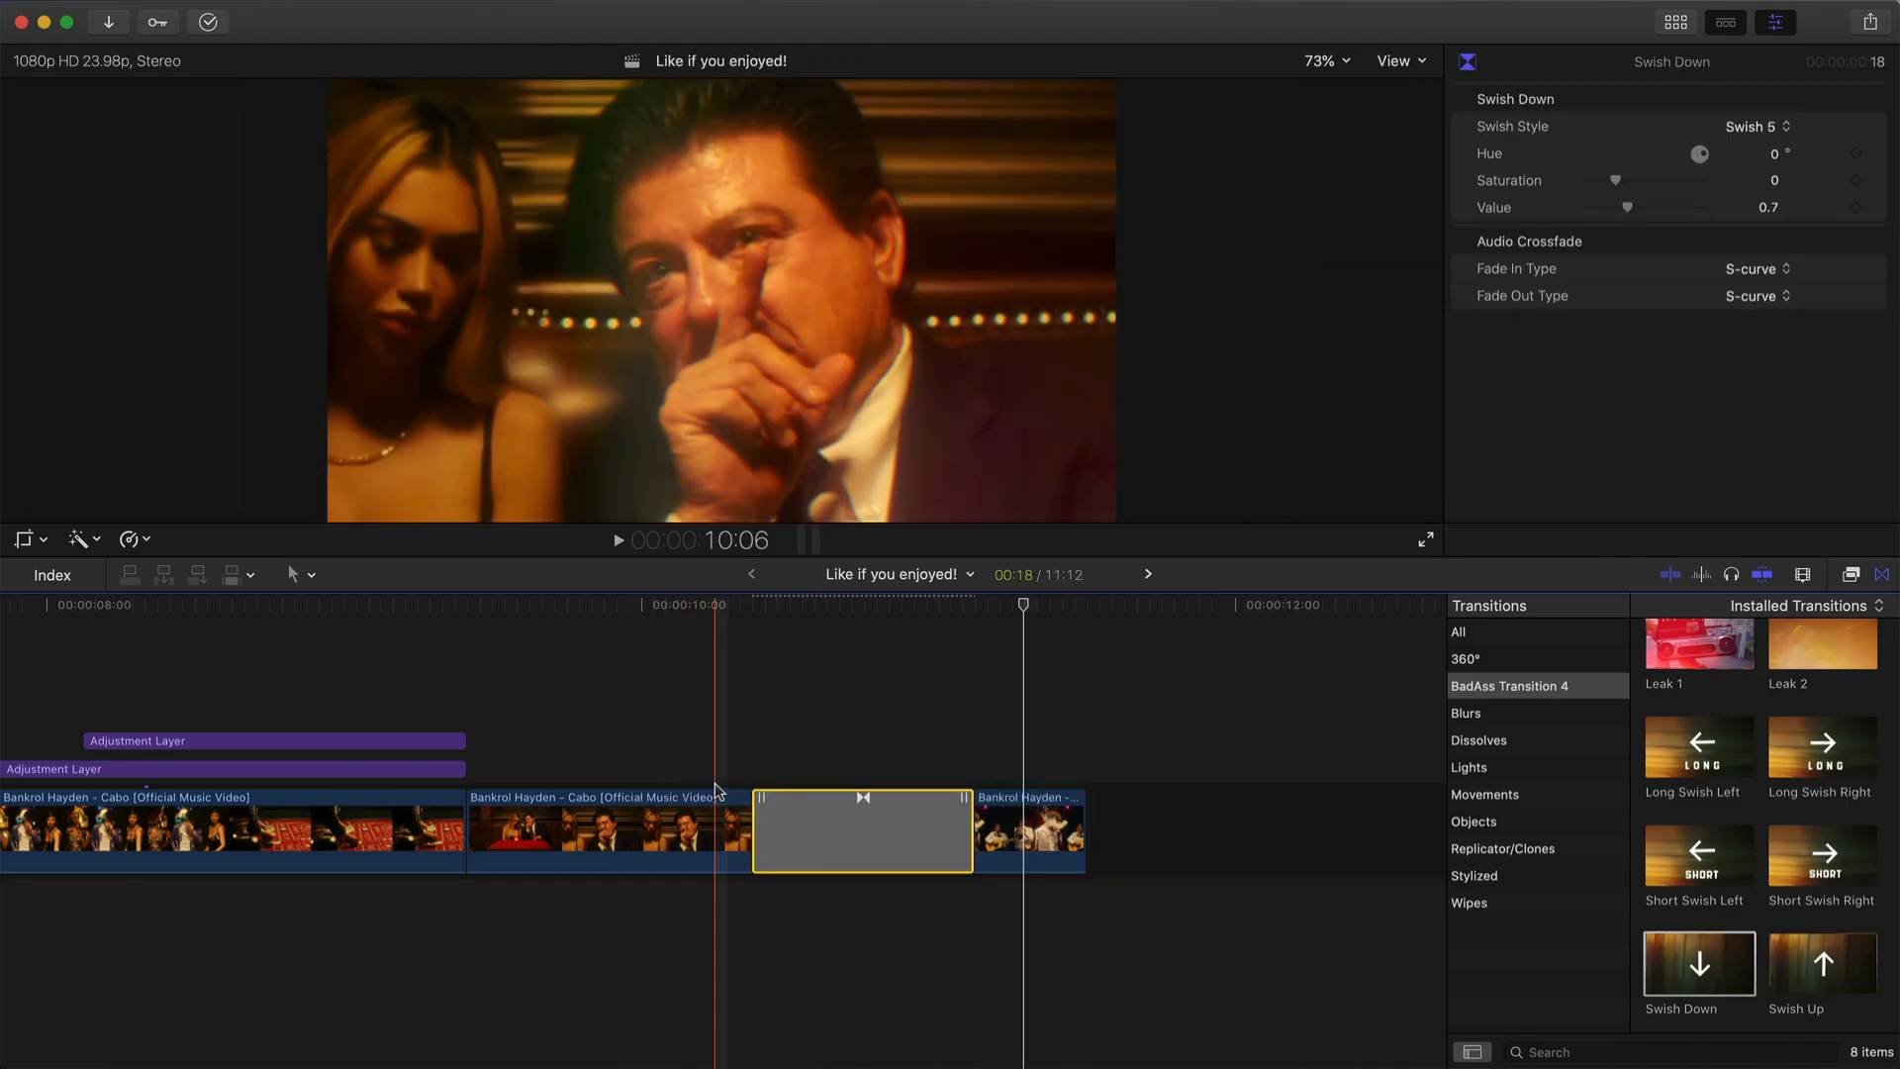
key("space")
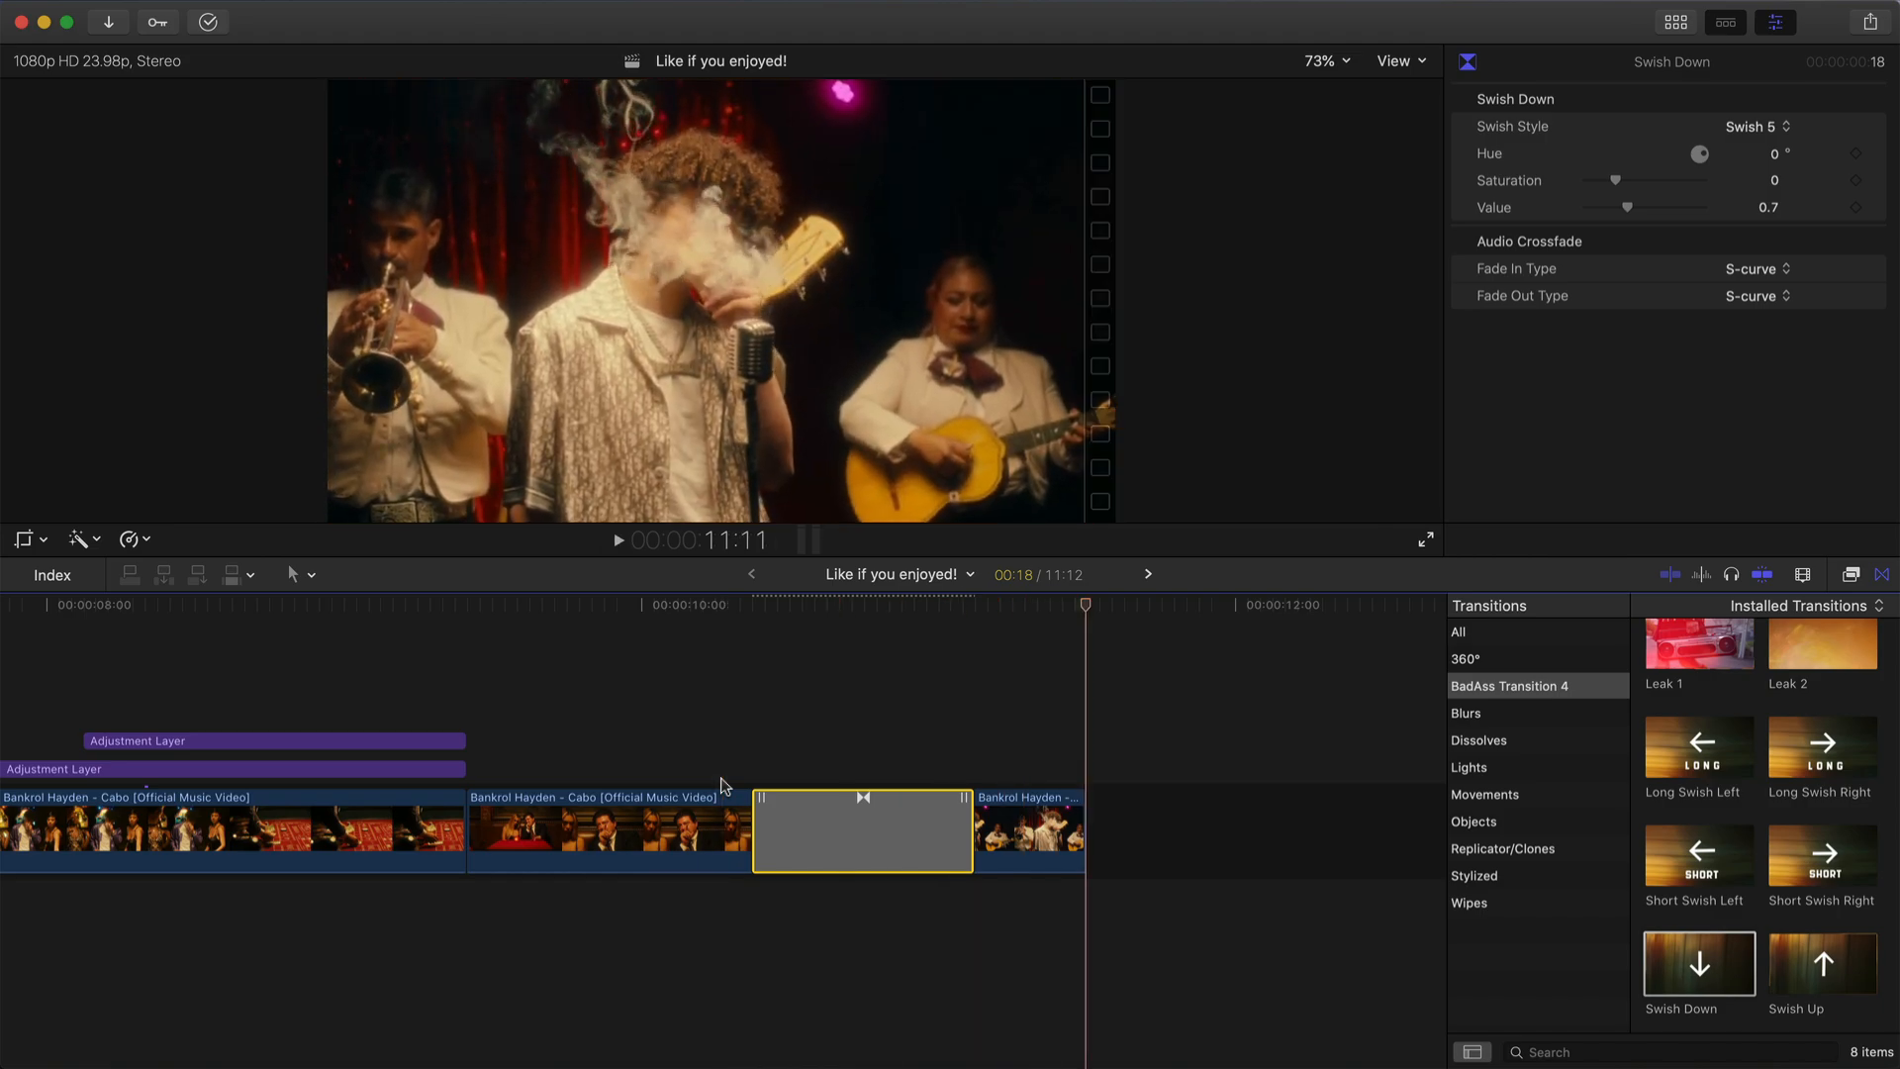
key("shift+z")
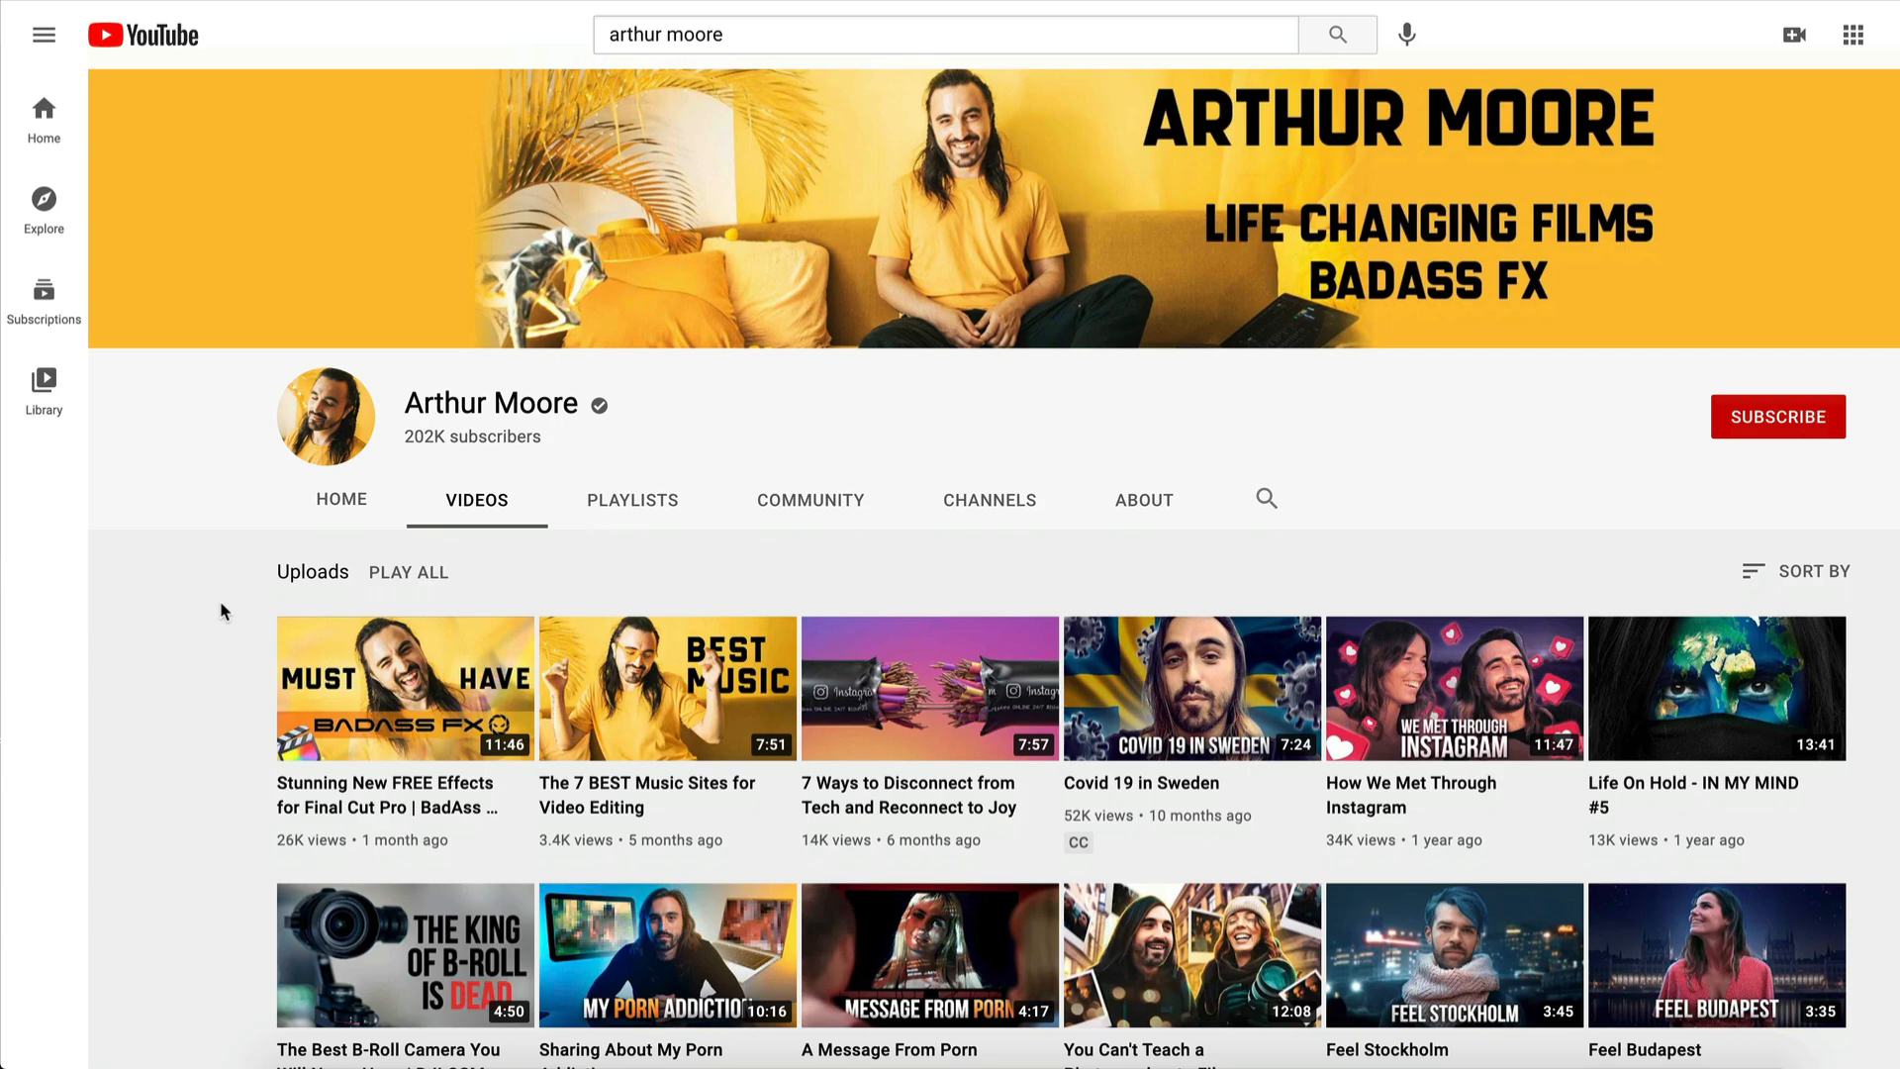
- Browse the uploaded videos on the BadAss FX creator's YouTube channel
scroll(14, 611, "down", 3)
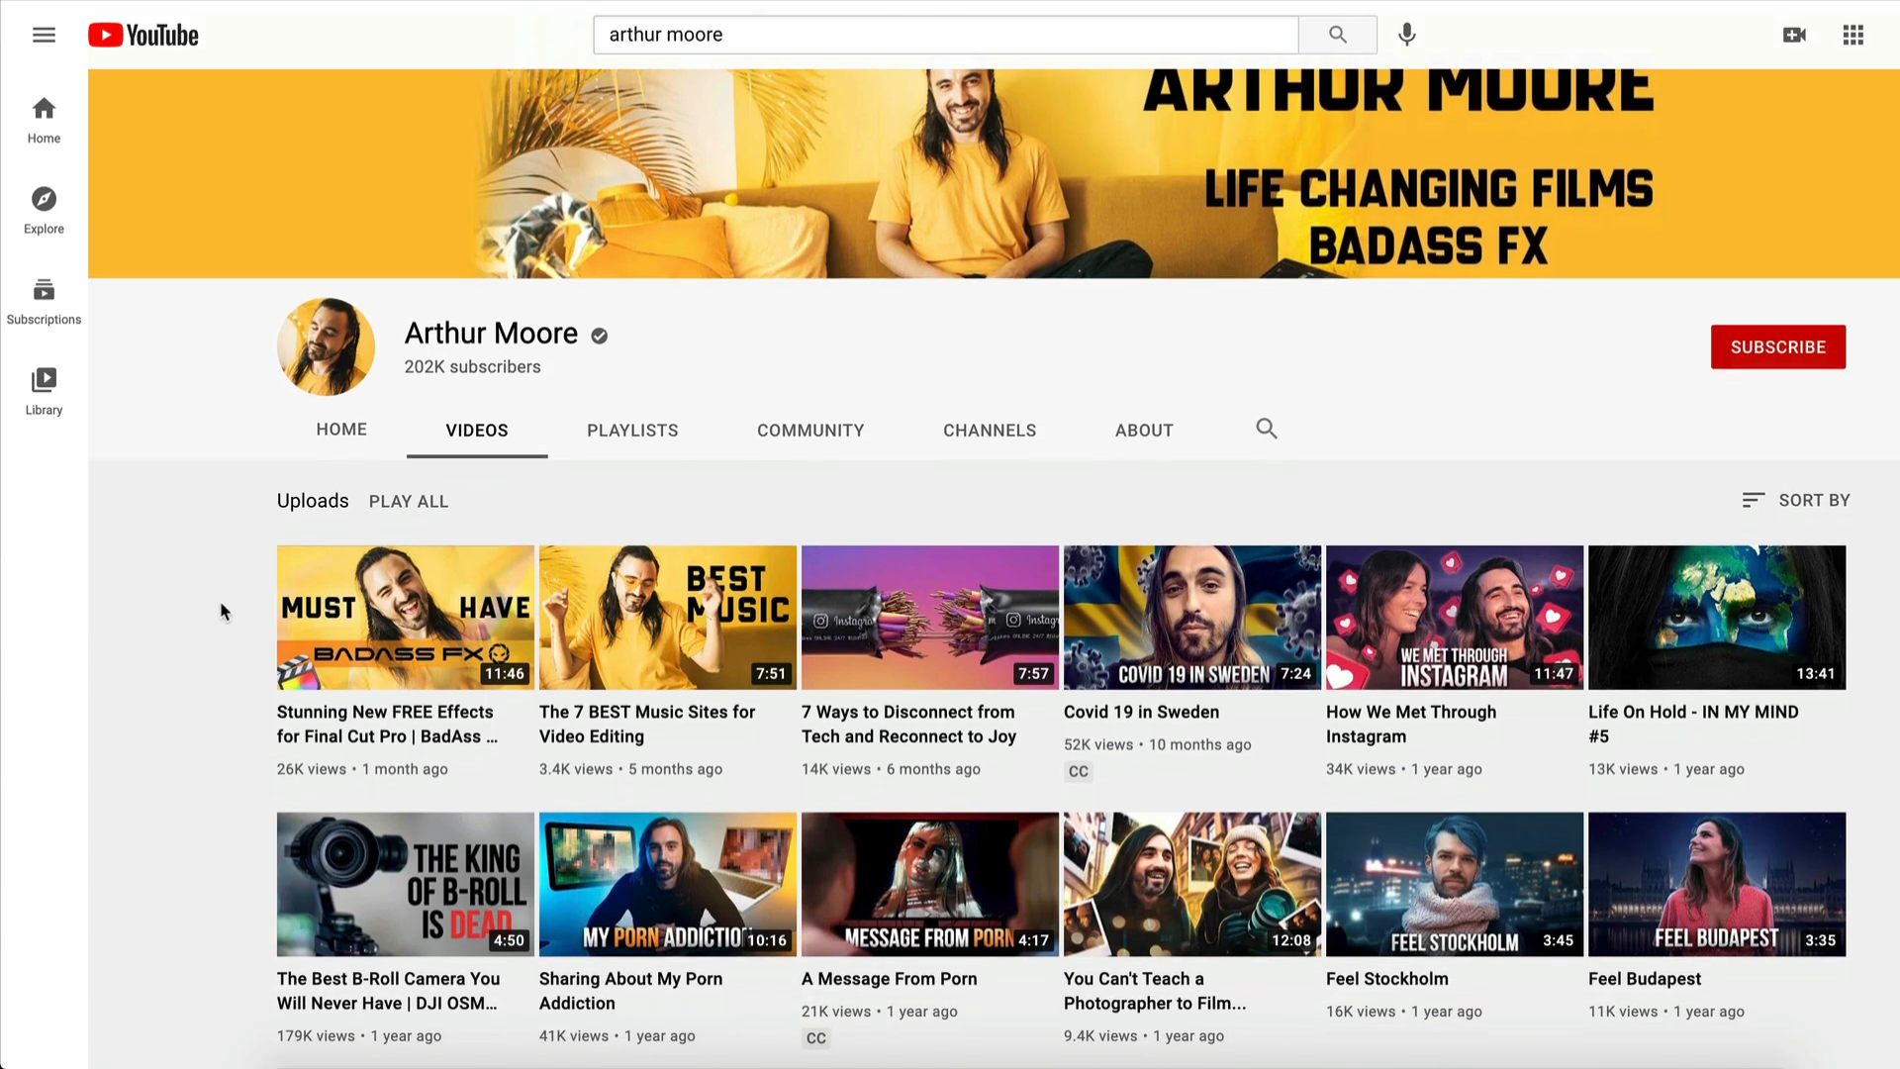
scroll(219, 602, "down", 5)
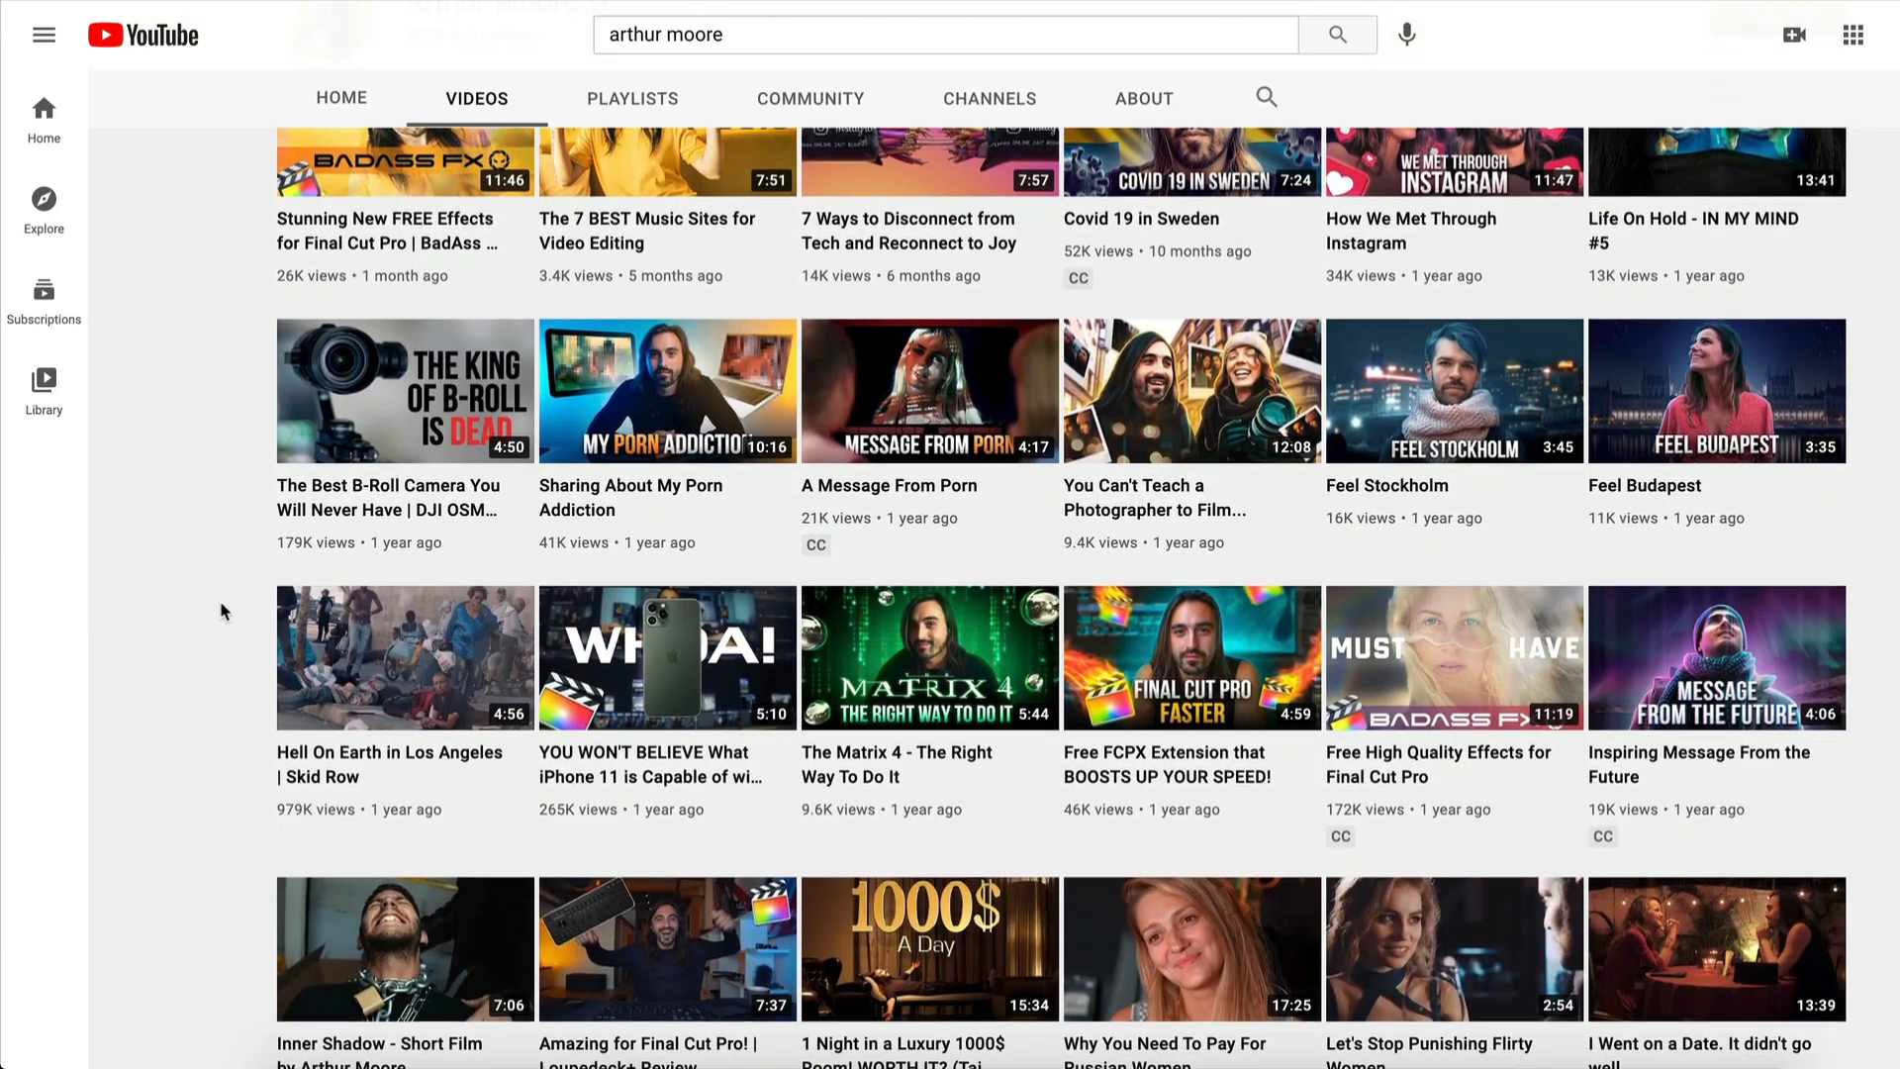